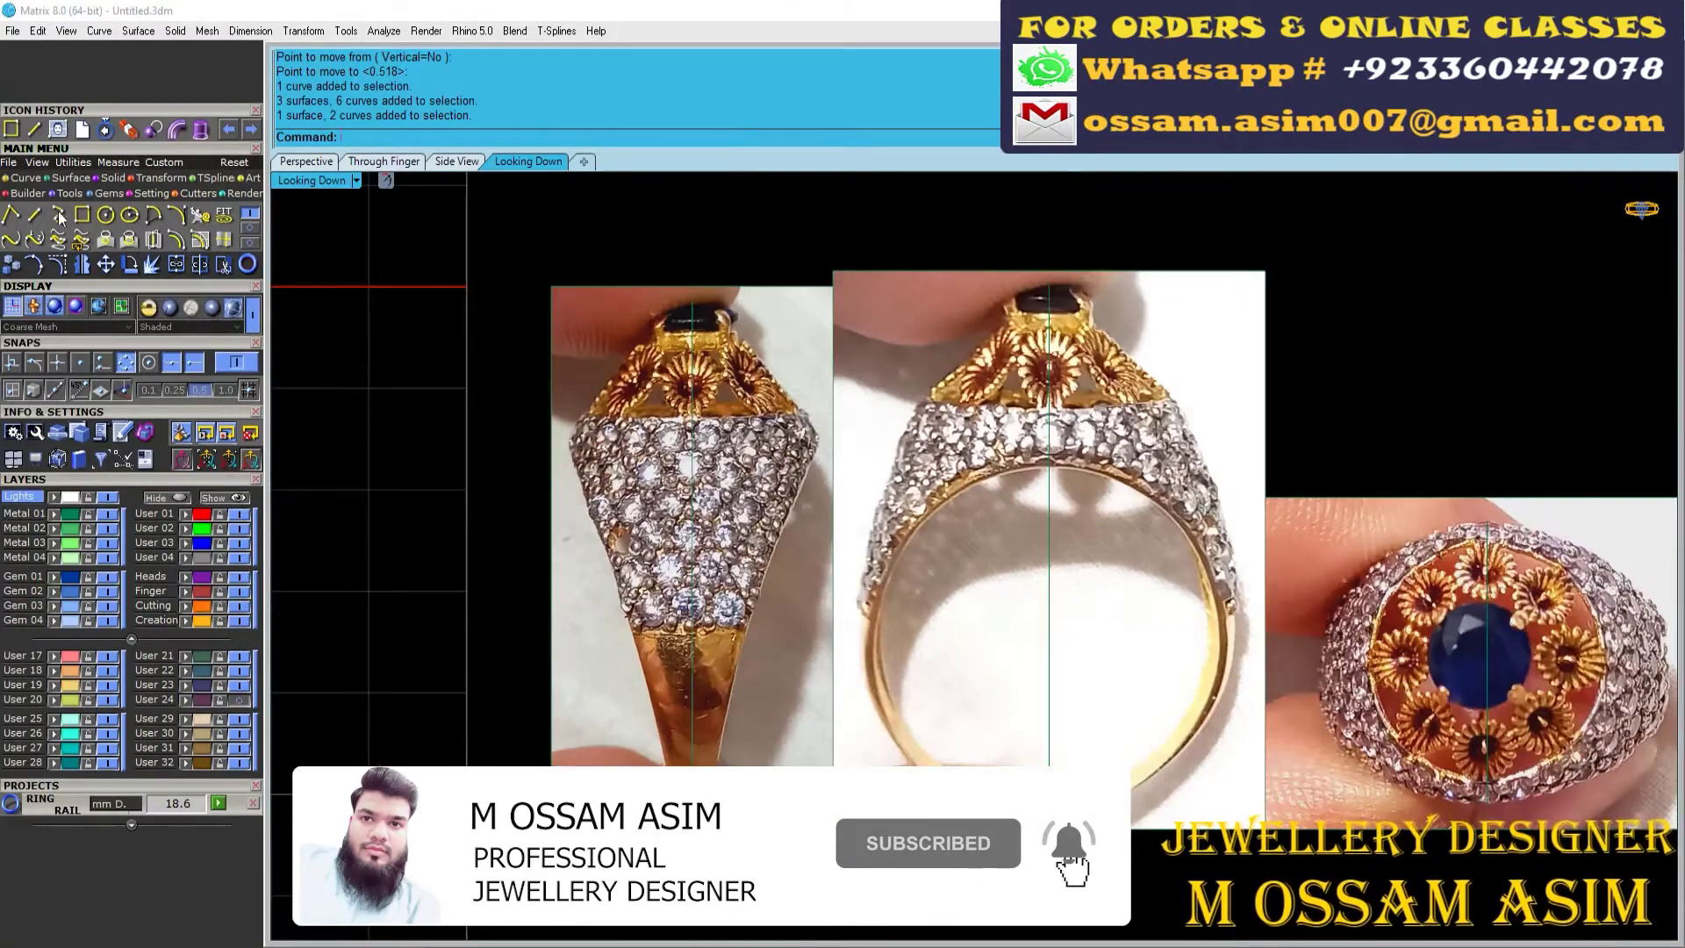
Step: Switch to the four-viewport layout showing all views of the scene
left_click(59, 215)
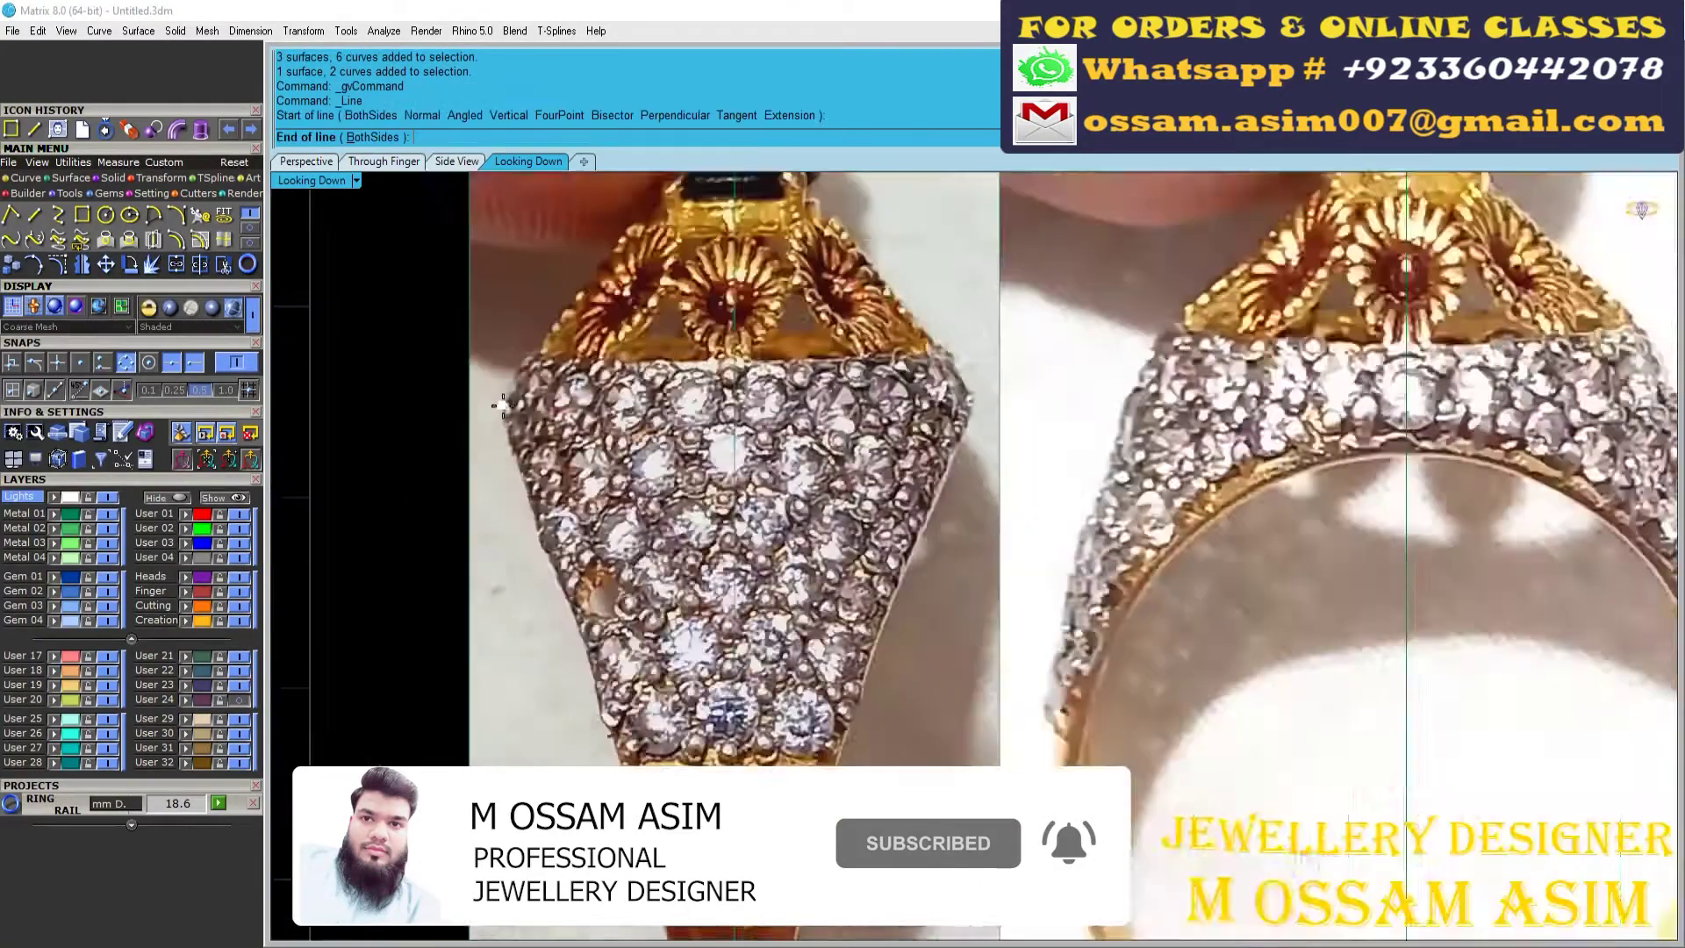
scroll(987, 443, "up", 1)
scroll(816, 544, "down", 3)
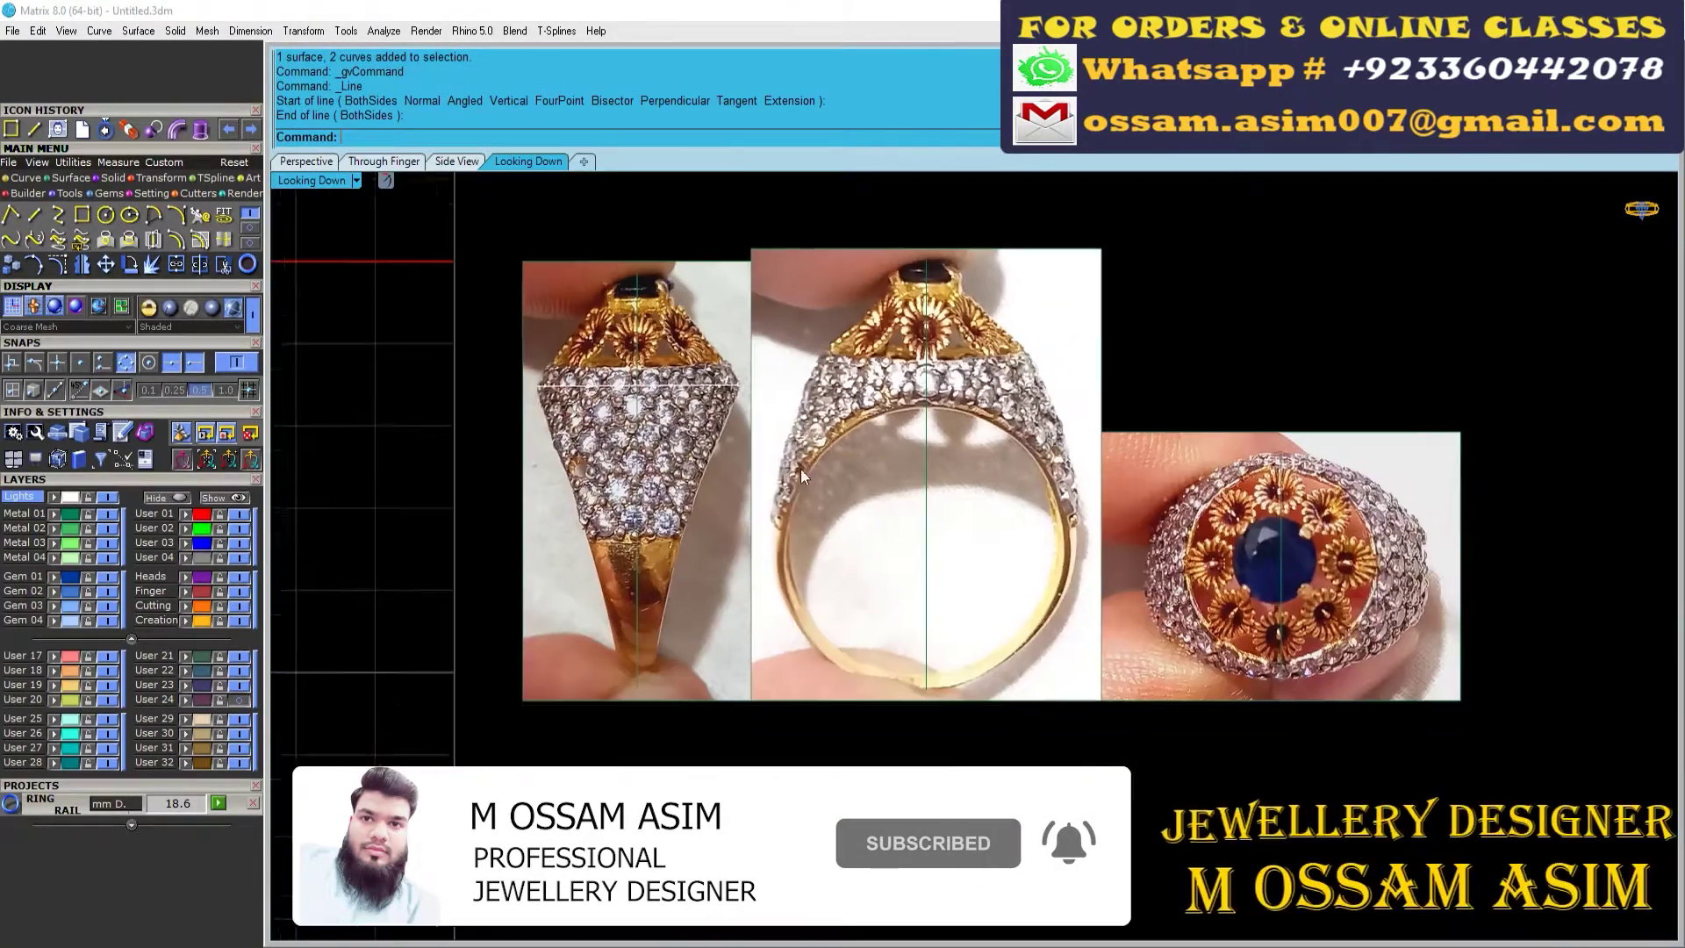
scroll(795, 474, "down", 3)
key("ctrl+F1")
scroll(628, 418, "up", 3)
Step: Remap the side-view ring photo from Looking Down onto the Side View plane
left_click(430, 395)
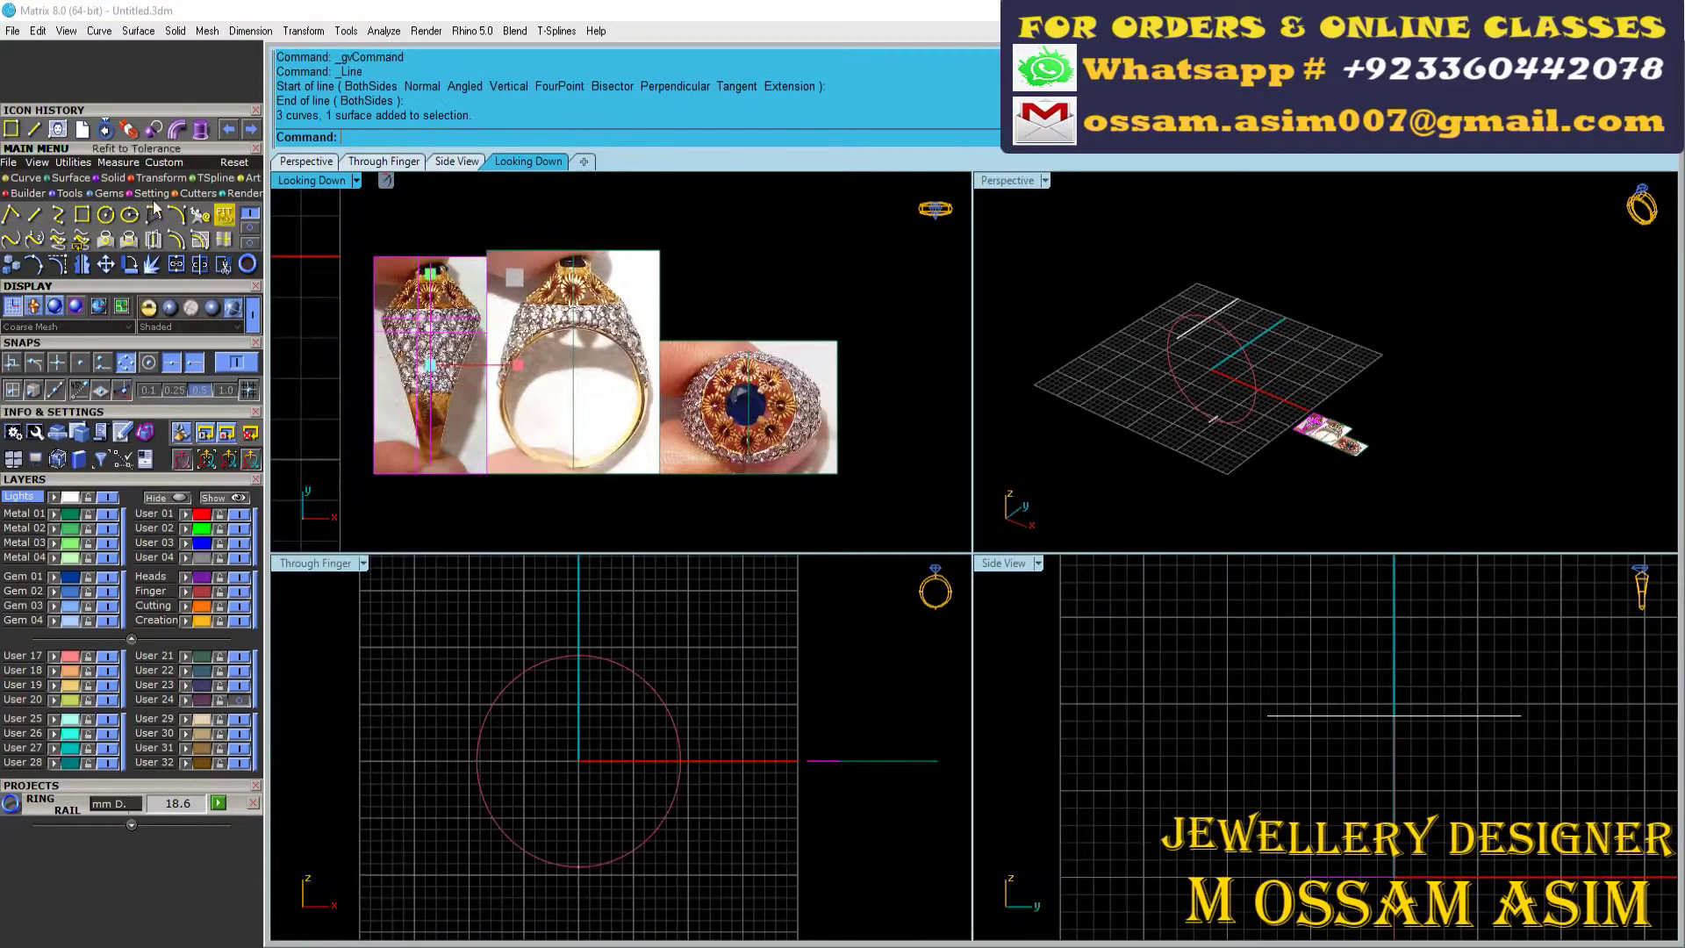
left_click(173, 244)
left_click(1395, 715)
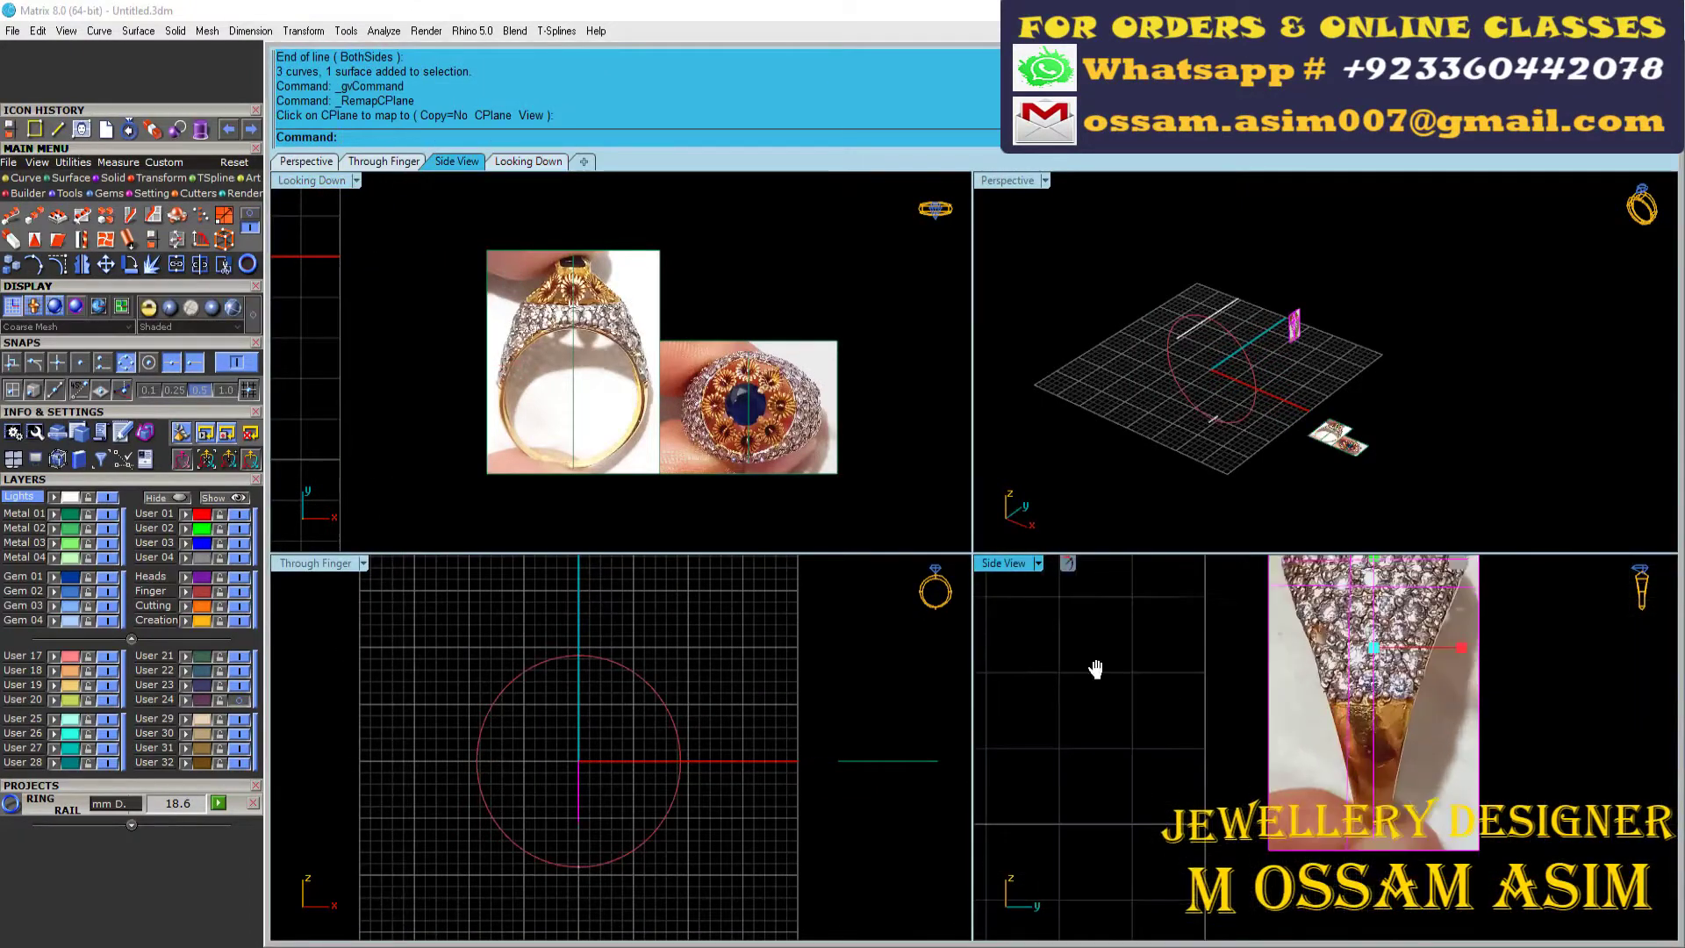
Step: Remap the front-view ring photo onto the Through Finger plane
left_click(544, 351)
key("Return")
left_click(515, 617)
scroll(515, 617, "down", 3)
left_click(526, 369)
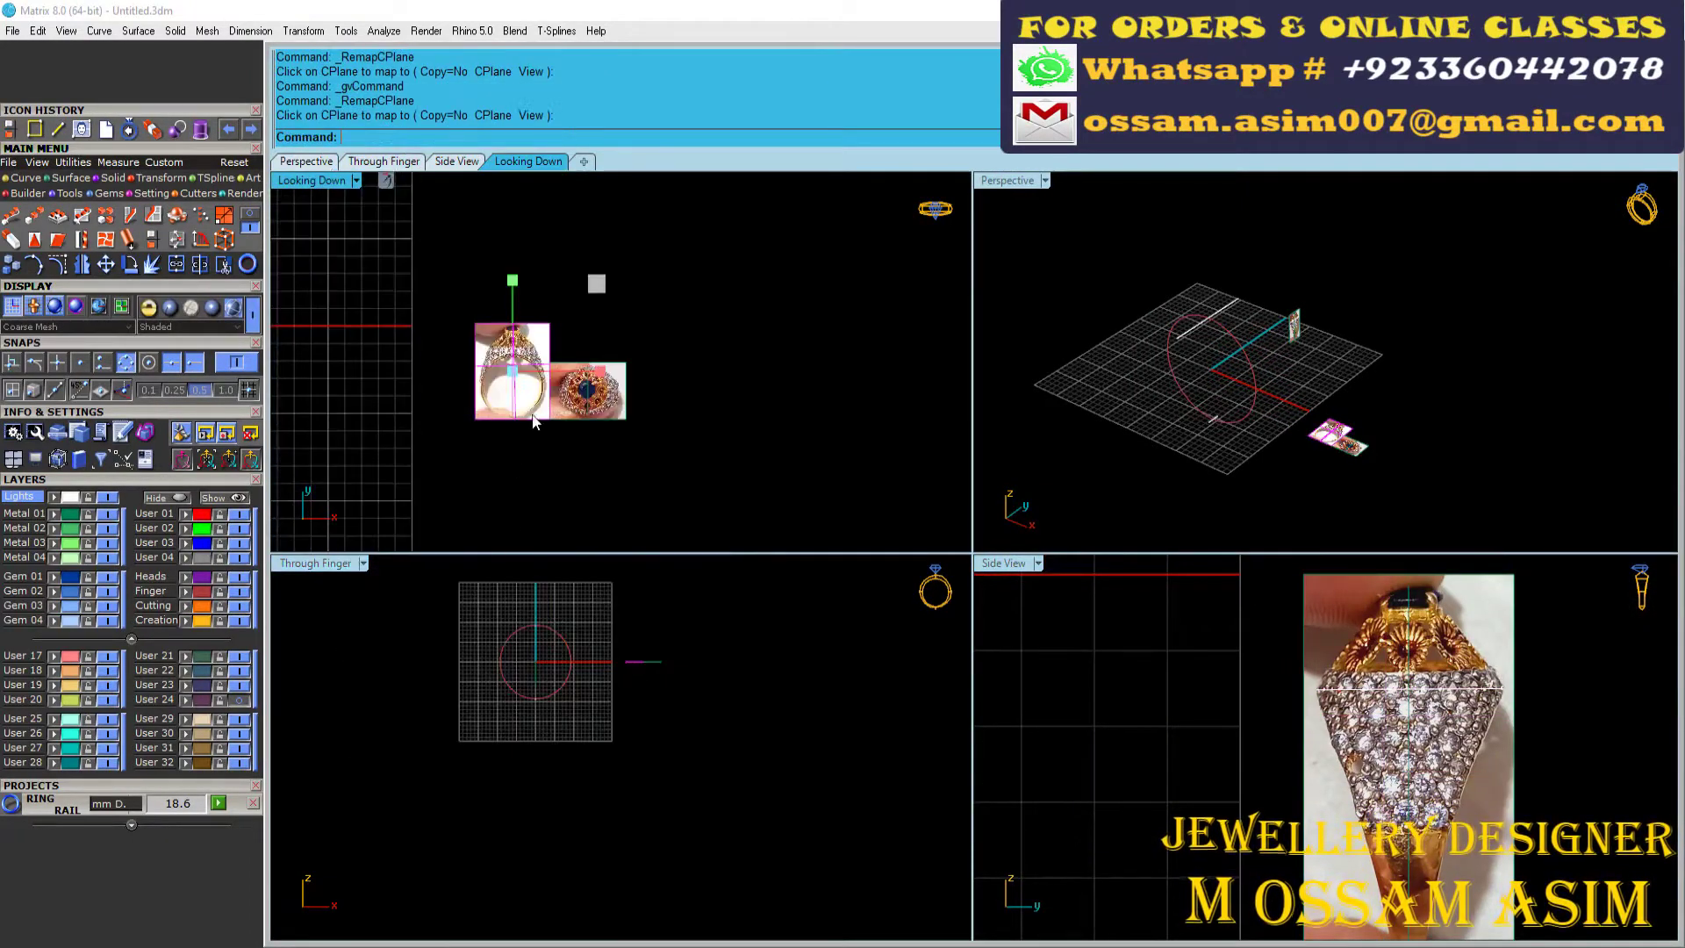
scroll(540, 342, "up", 2)
Step: Undo the wrong front-photo remap, redo it, and maximize the top view
key("ctrl+z")
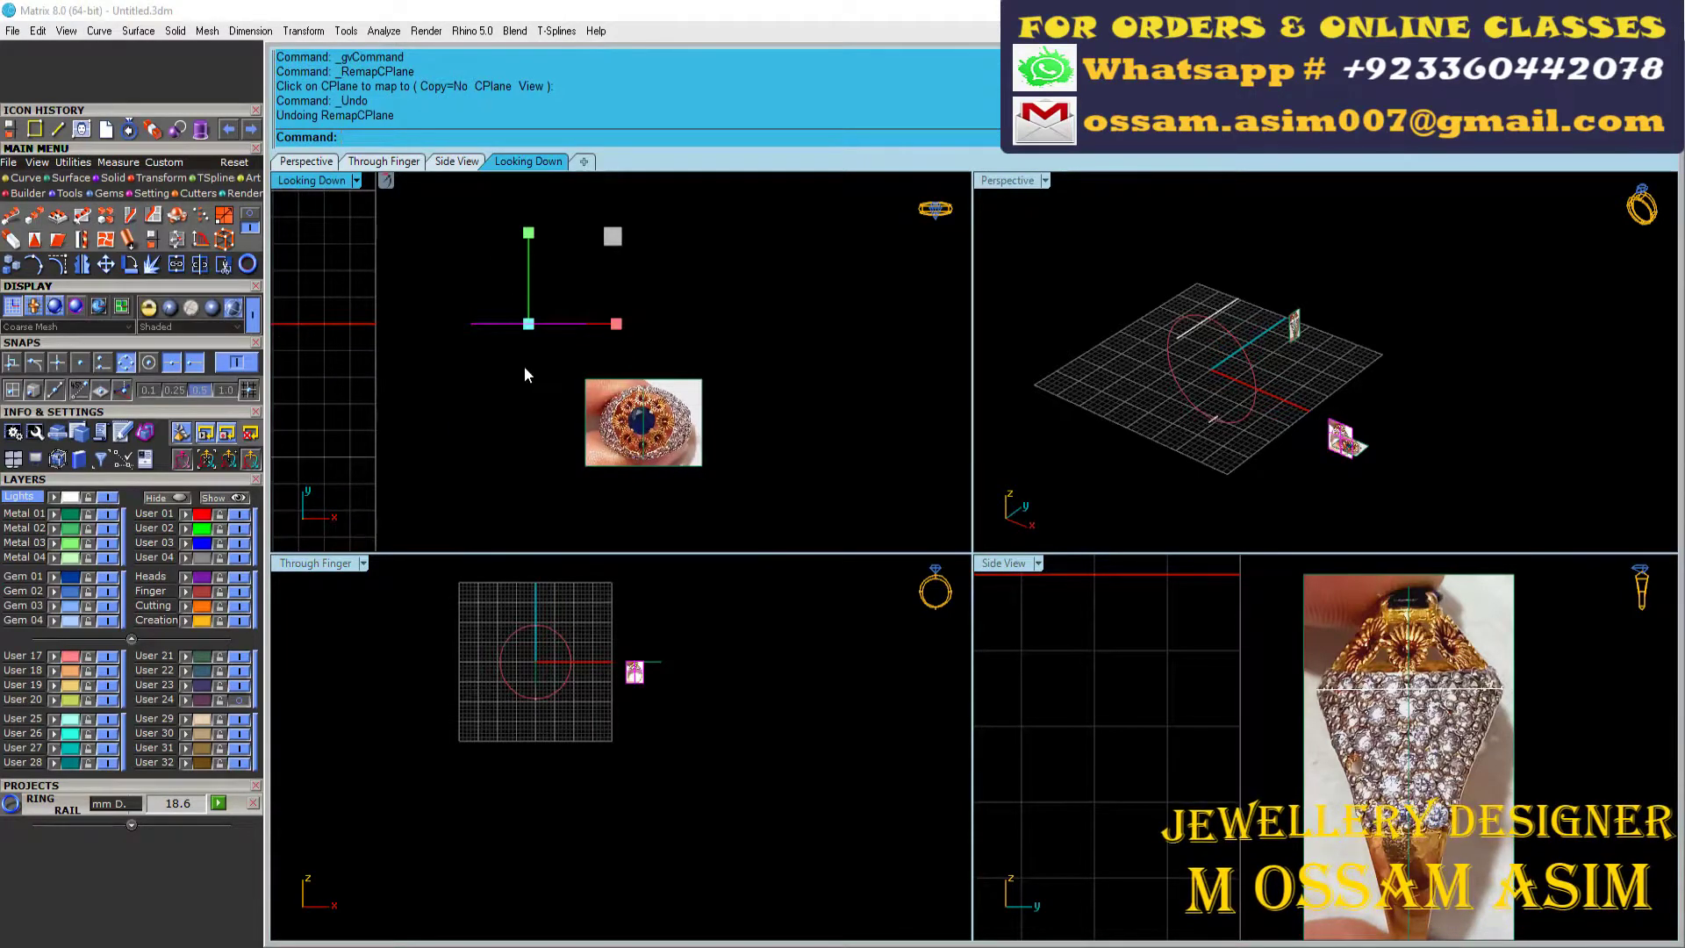
key("Return")
scroll(569, 762, "up", 2)
scroll(568, 763, "up", 2)
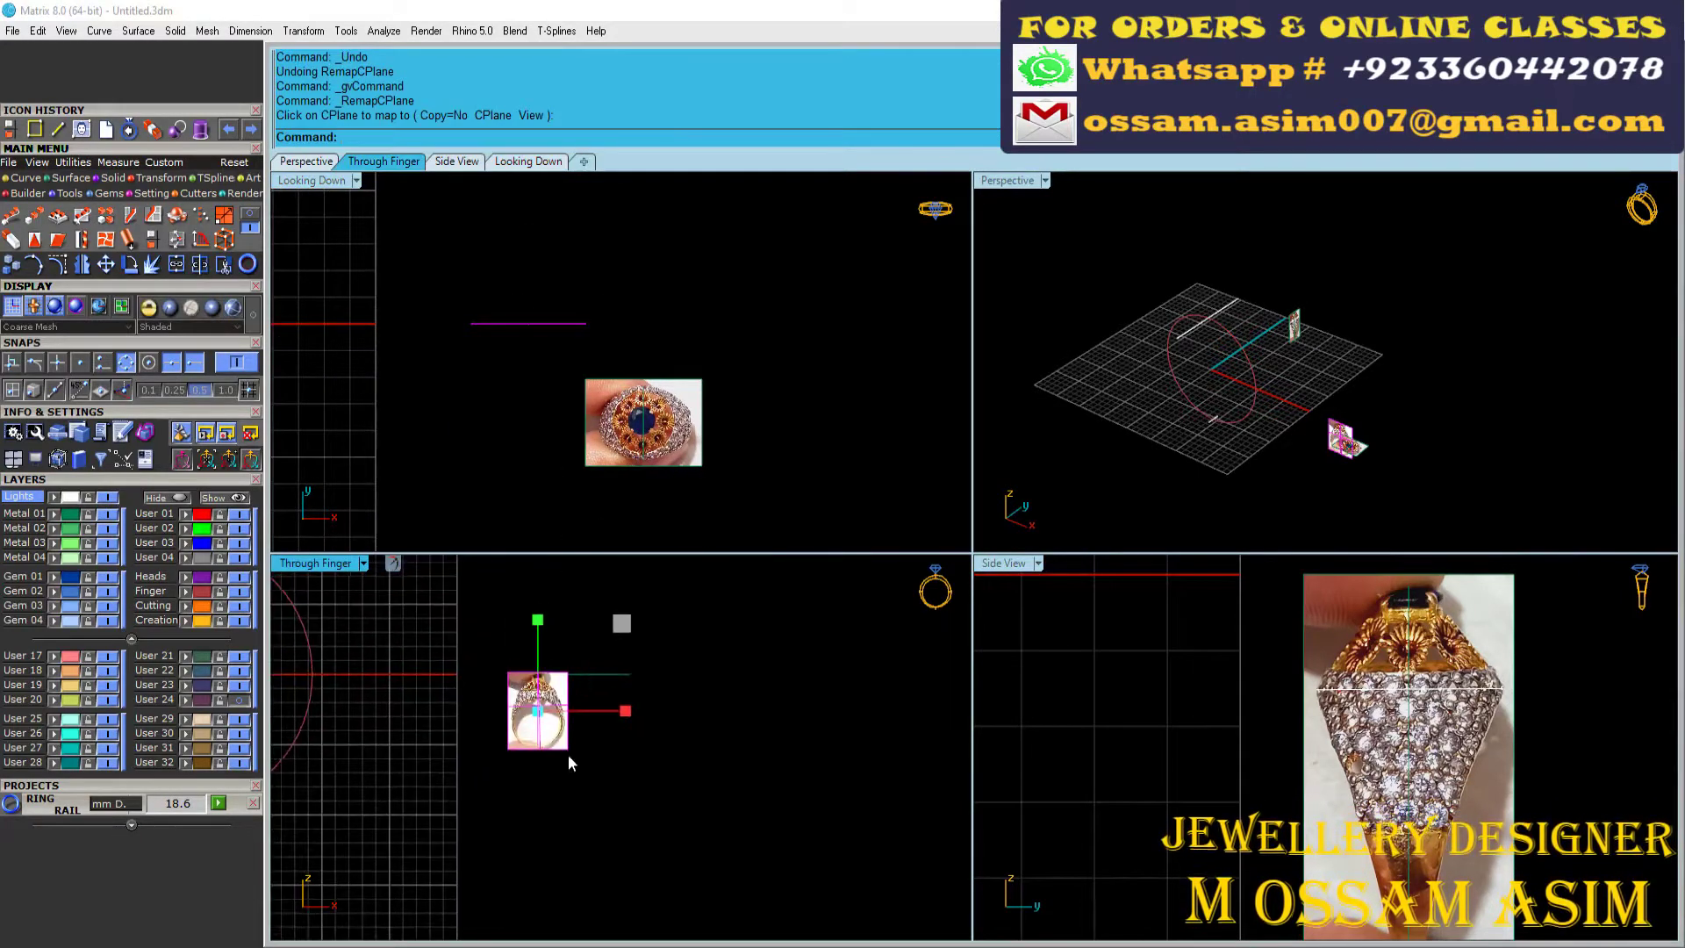
scroll(676, 507, "up", 2)
key("ctrl+m")
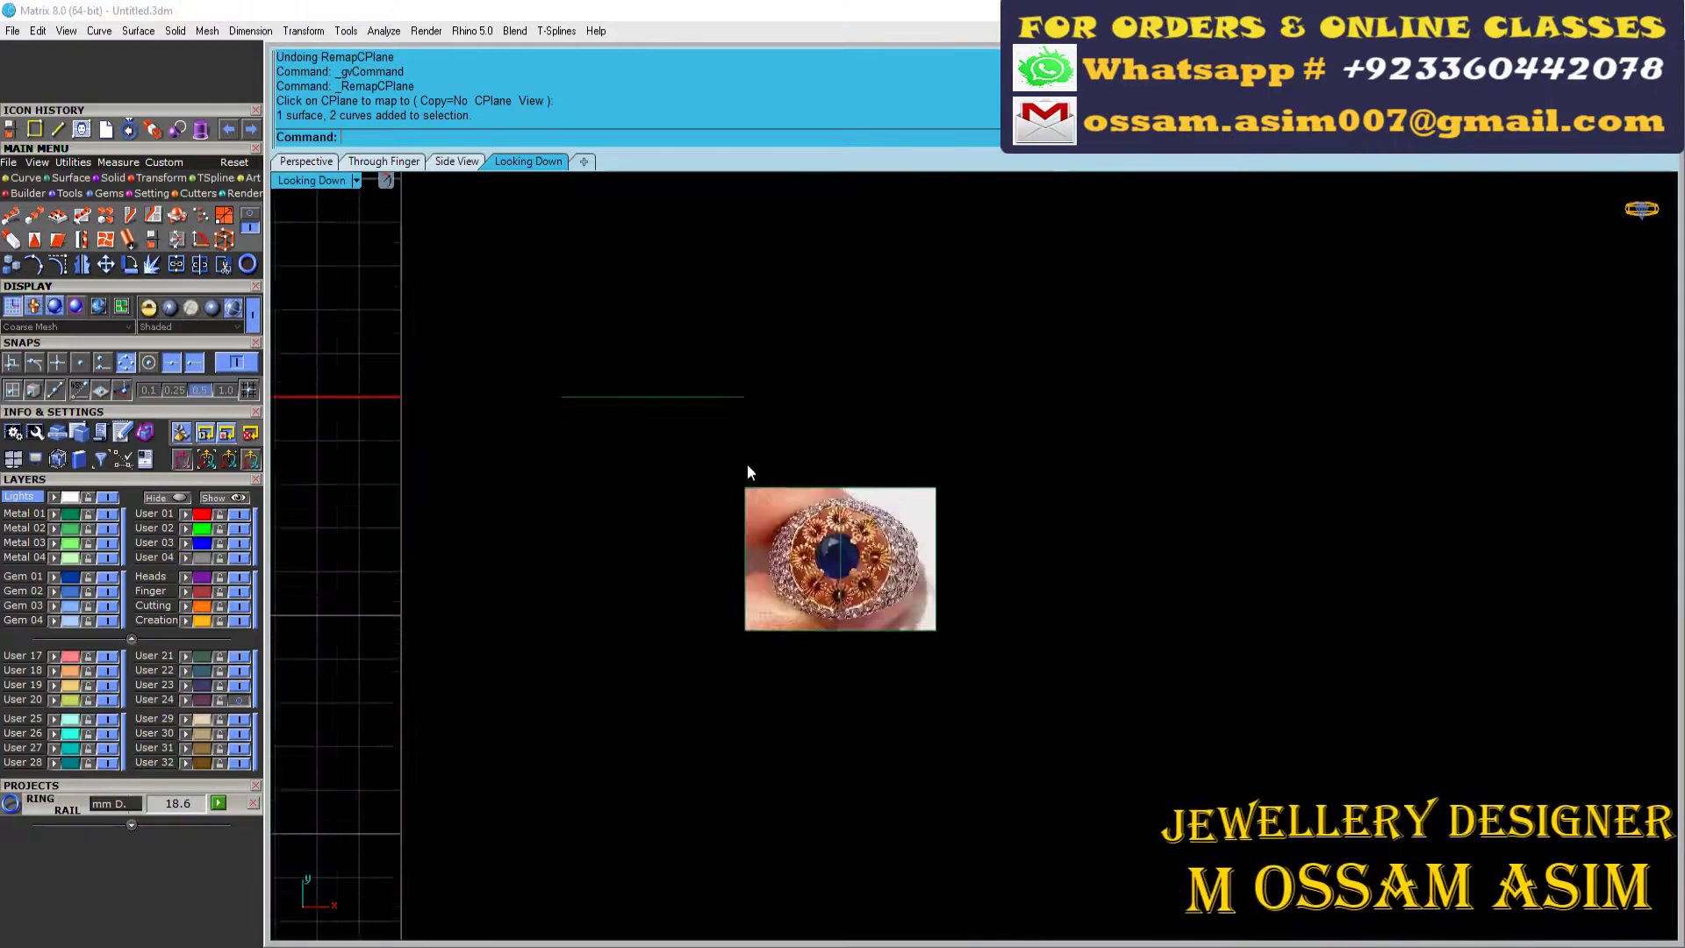
Step: Orient-scale the top photo to ring size and delete its small original
left_click(250, 215)
left_click(10, 214)
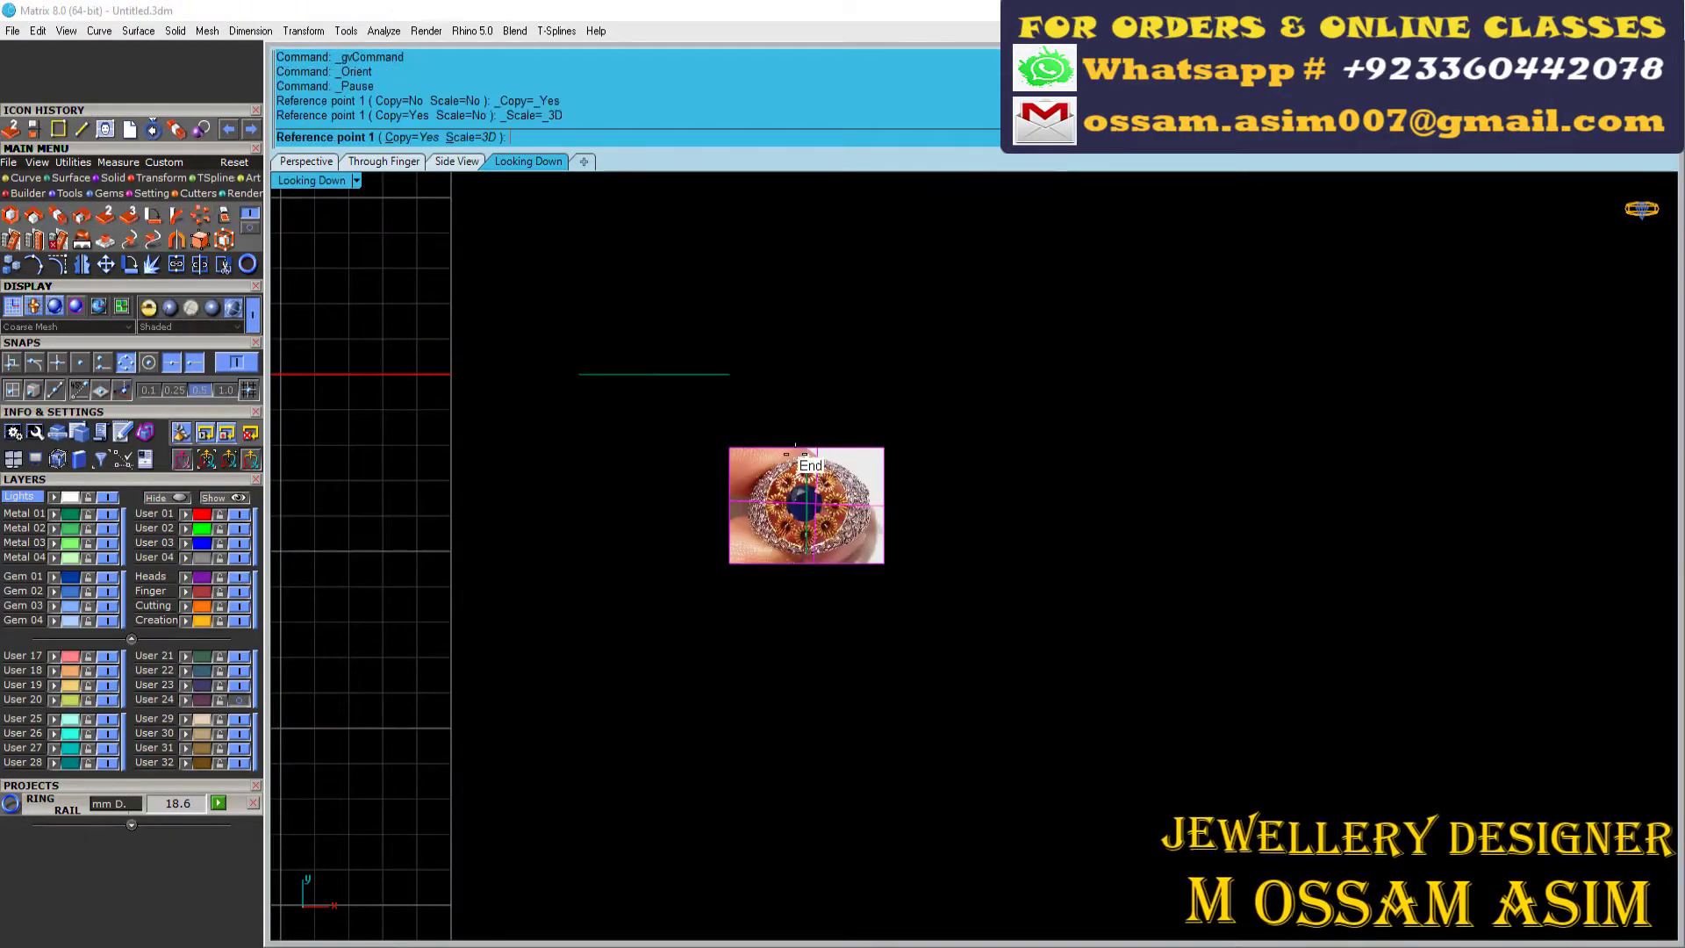
scroll(996, 590, "down", 3)
left_click(468, 632)
left_click(468, 399)
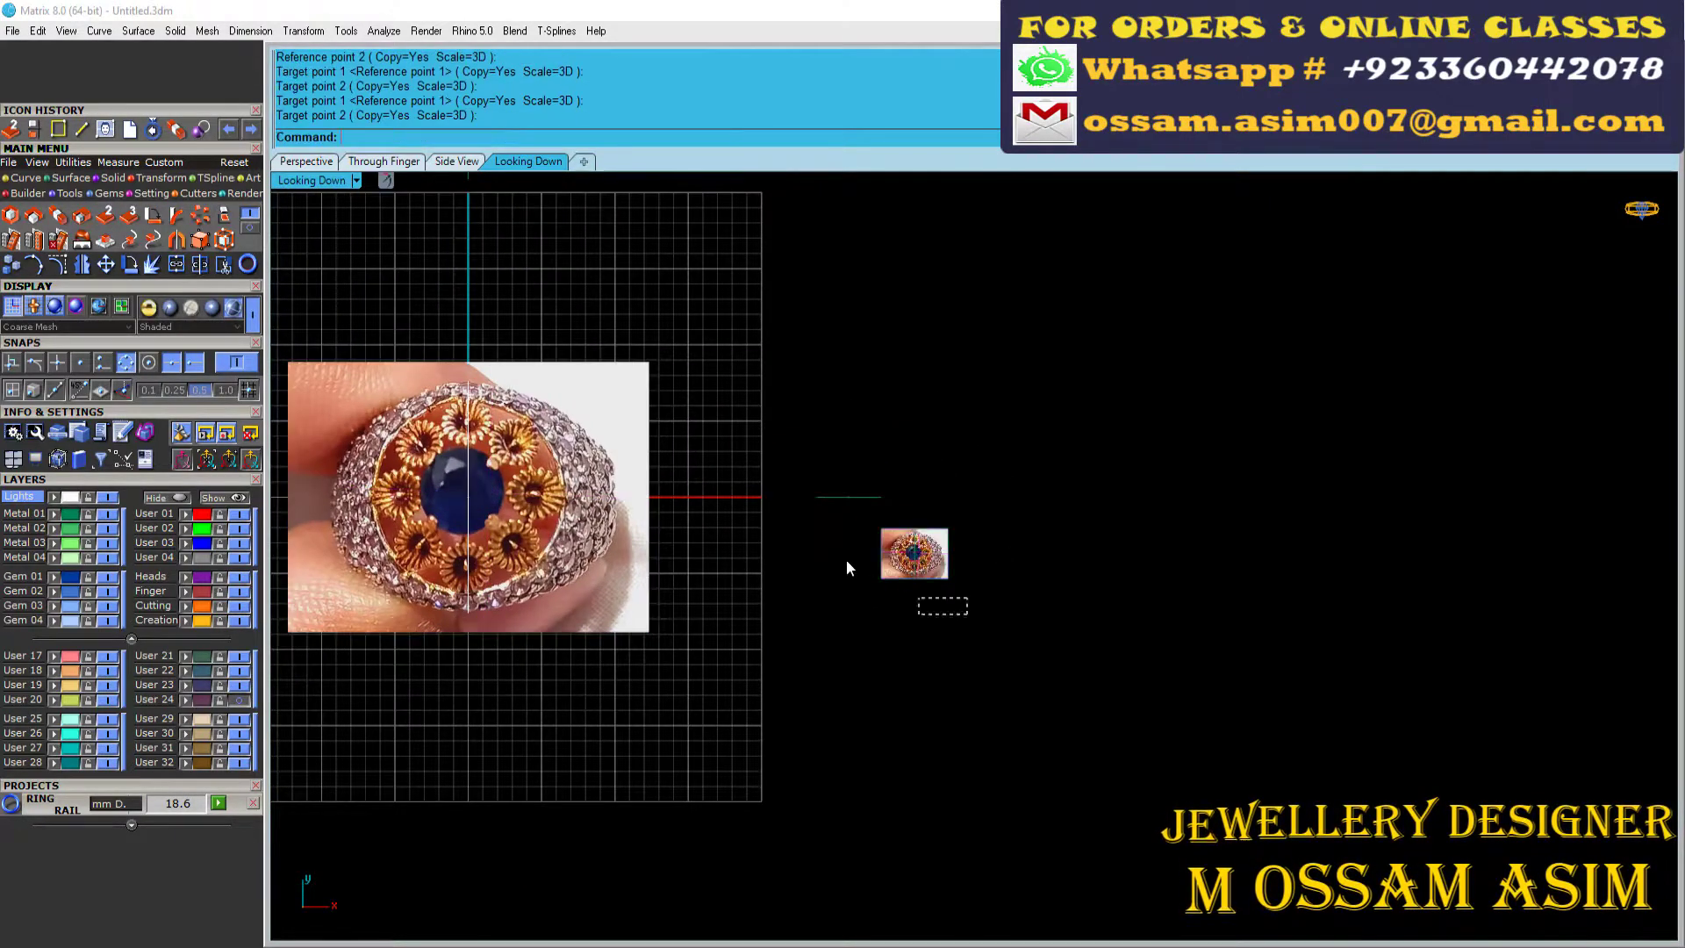
left_click_drag(974, 627, 805, 504)
key("Delete")
key("ctrl+m")
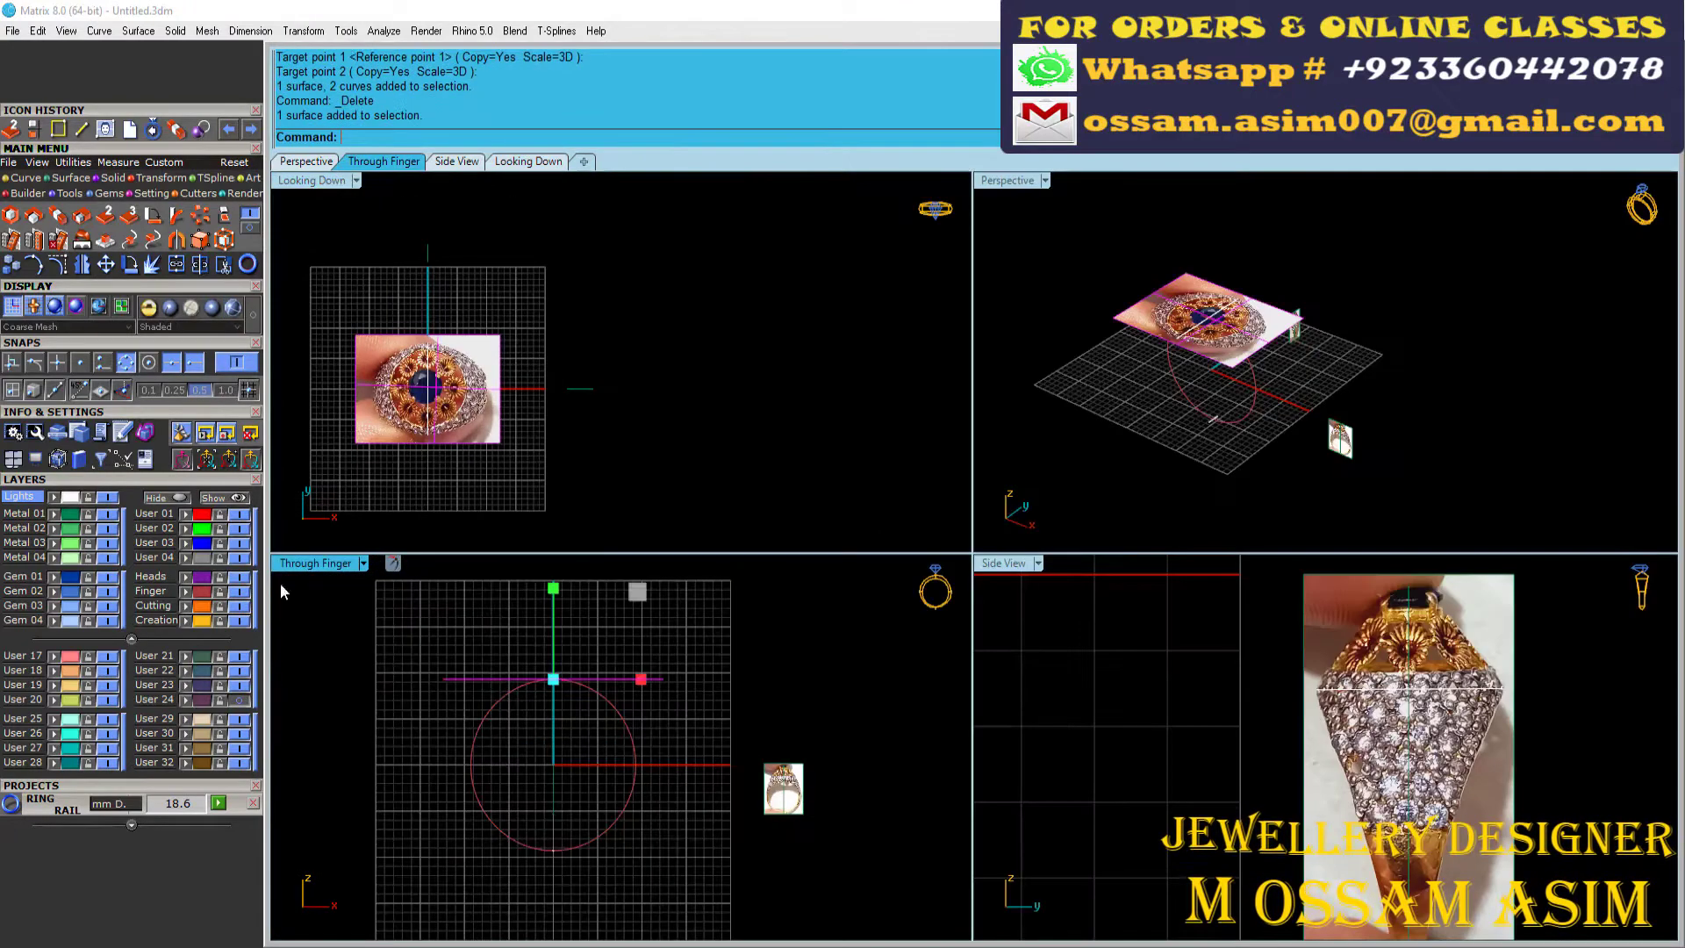
Step: Draw a diameter circle tracing the band's inside on the front photo
scroll(343, 602, "up", 3)
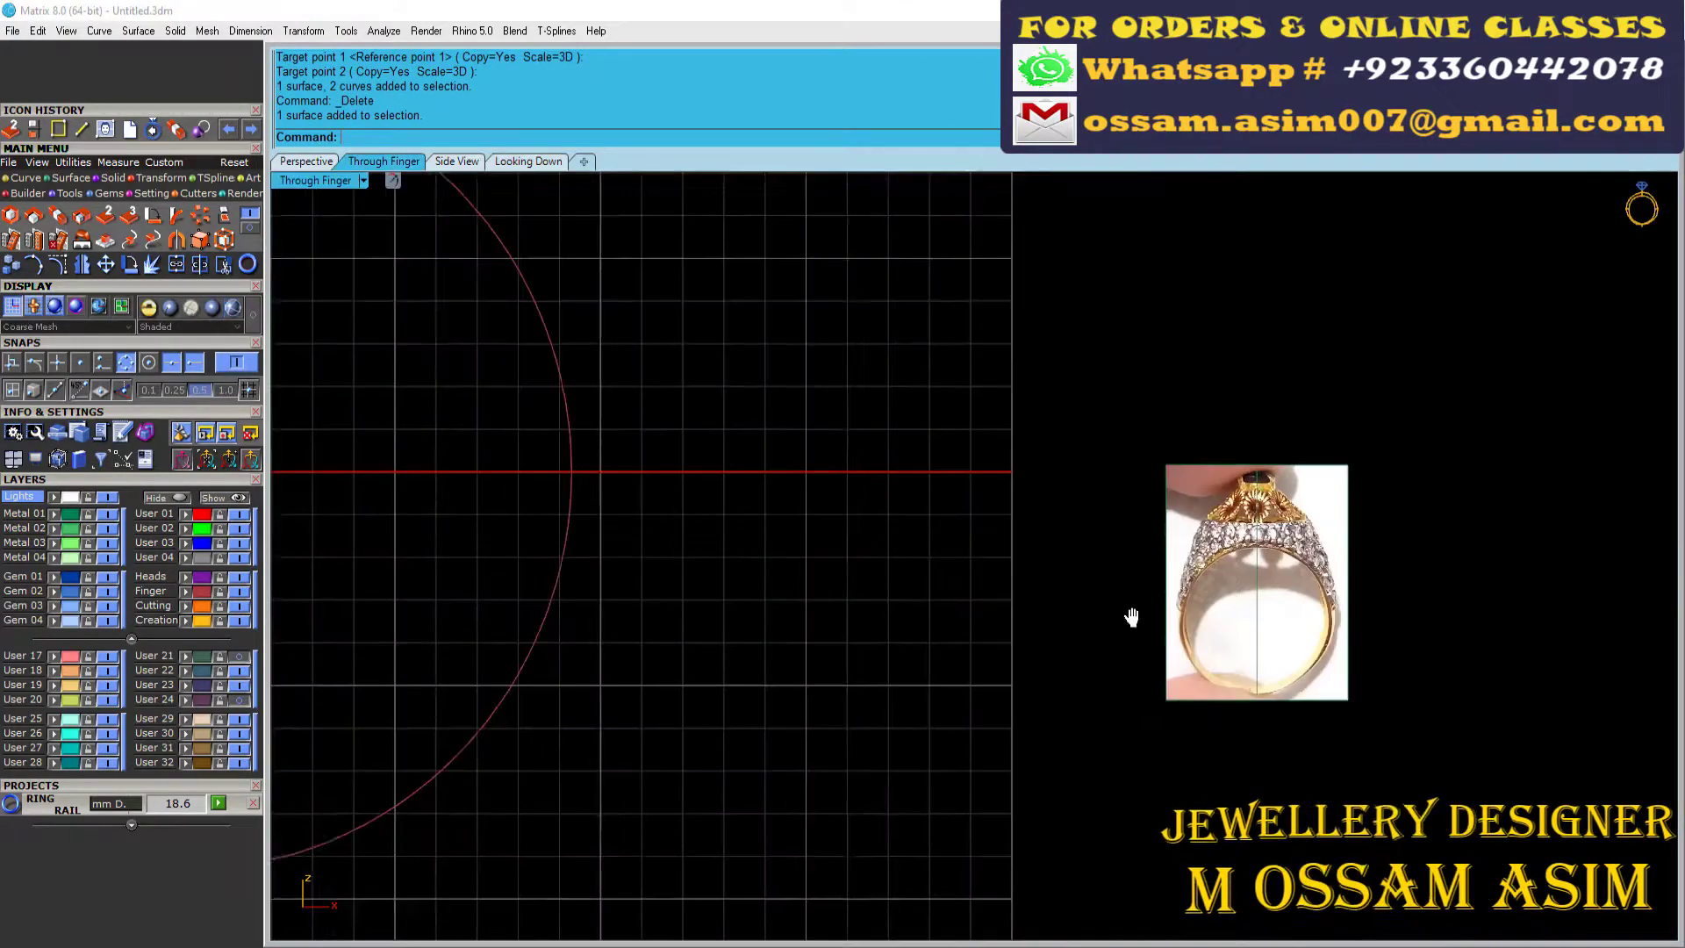
left_click(1129, 613)
left_click(48, 179)
left_click(105, 214)
scroll(1456, 798, "up", 3)
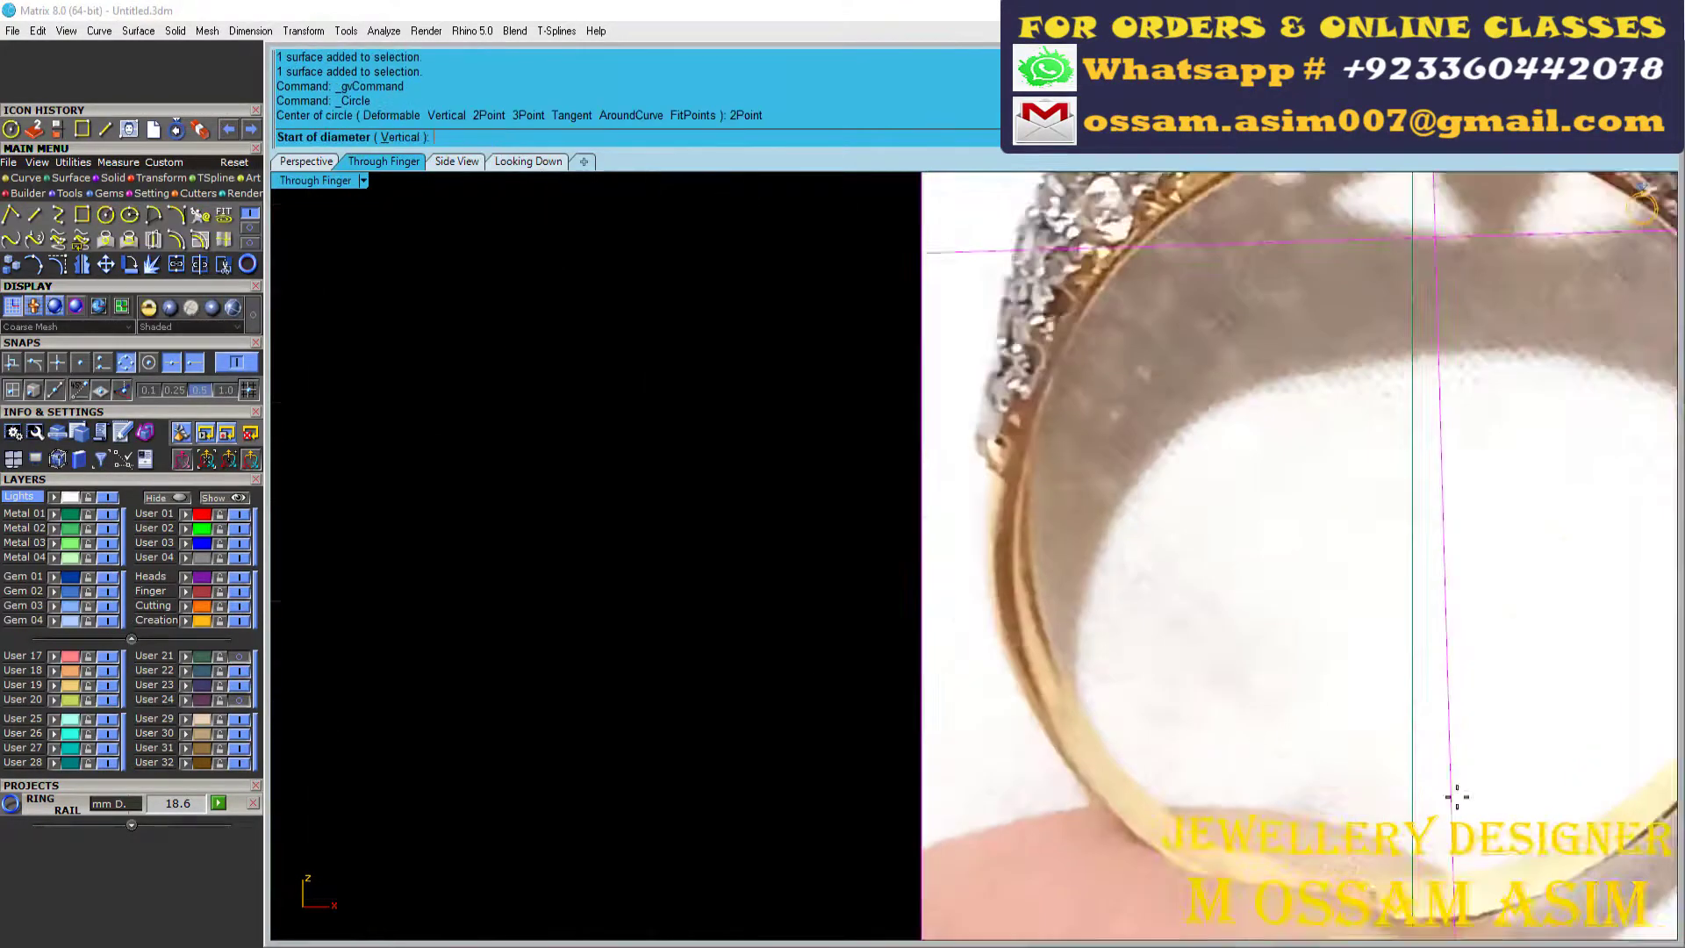
left_click(986, 666)
scroll(986, 666, "down", 3)
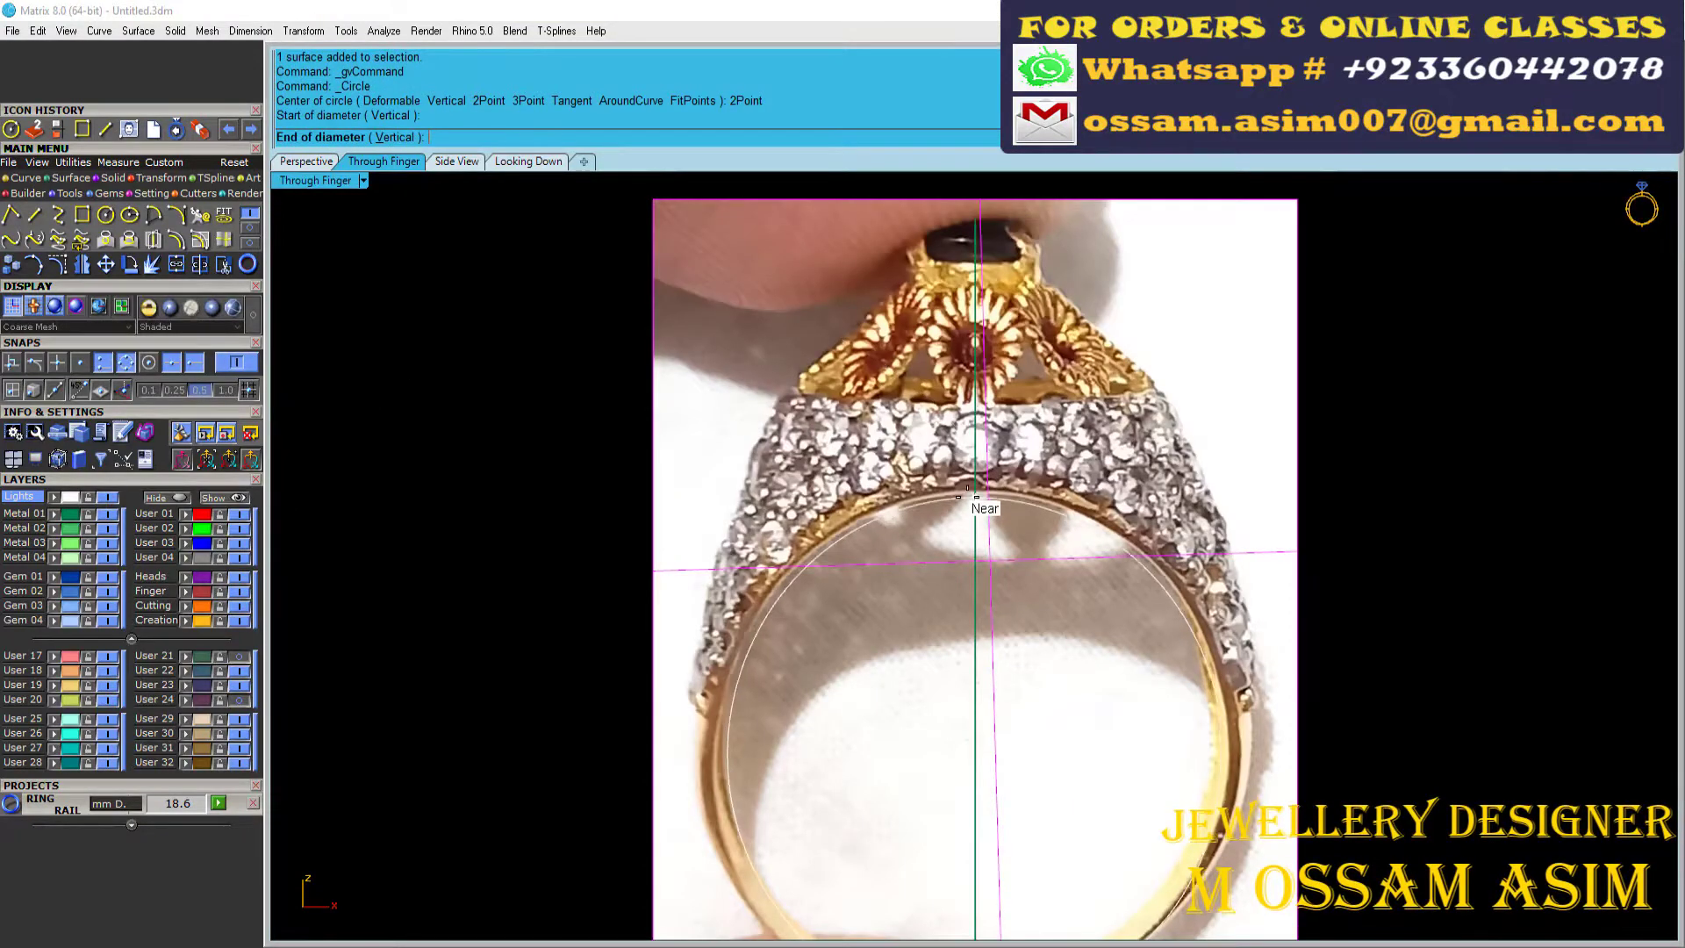
left_click(972, 498)
scroll(675, 442, "down", 5)
Step: Orient-scale the front photo to the finger circle and delete leftover small copies
left_click(160, 177)
left_click(81, 239)
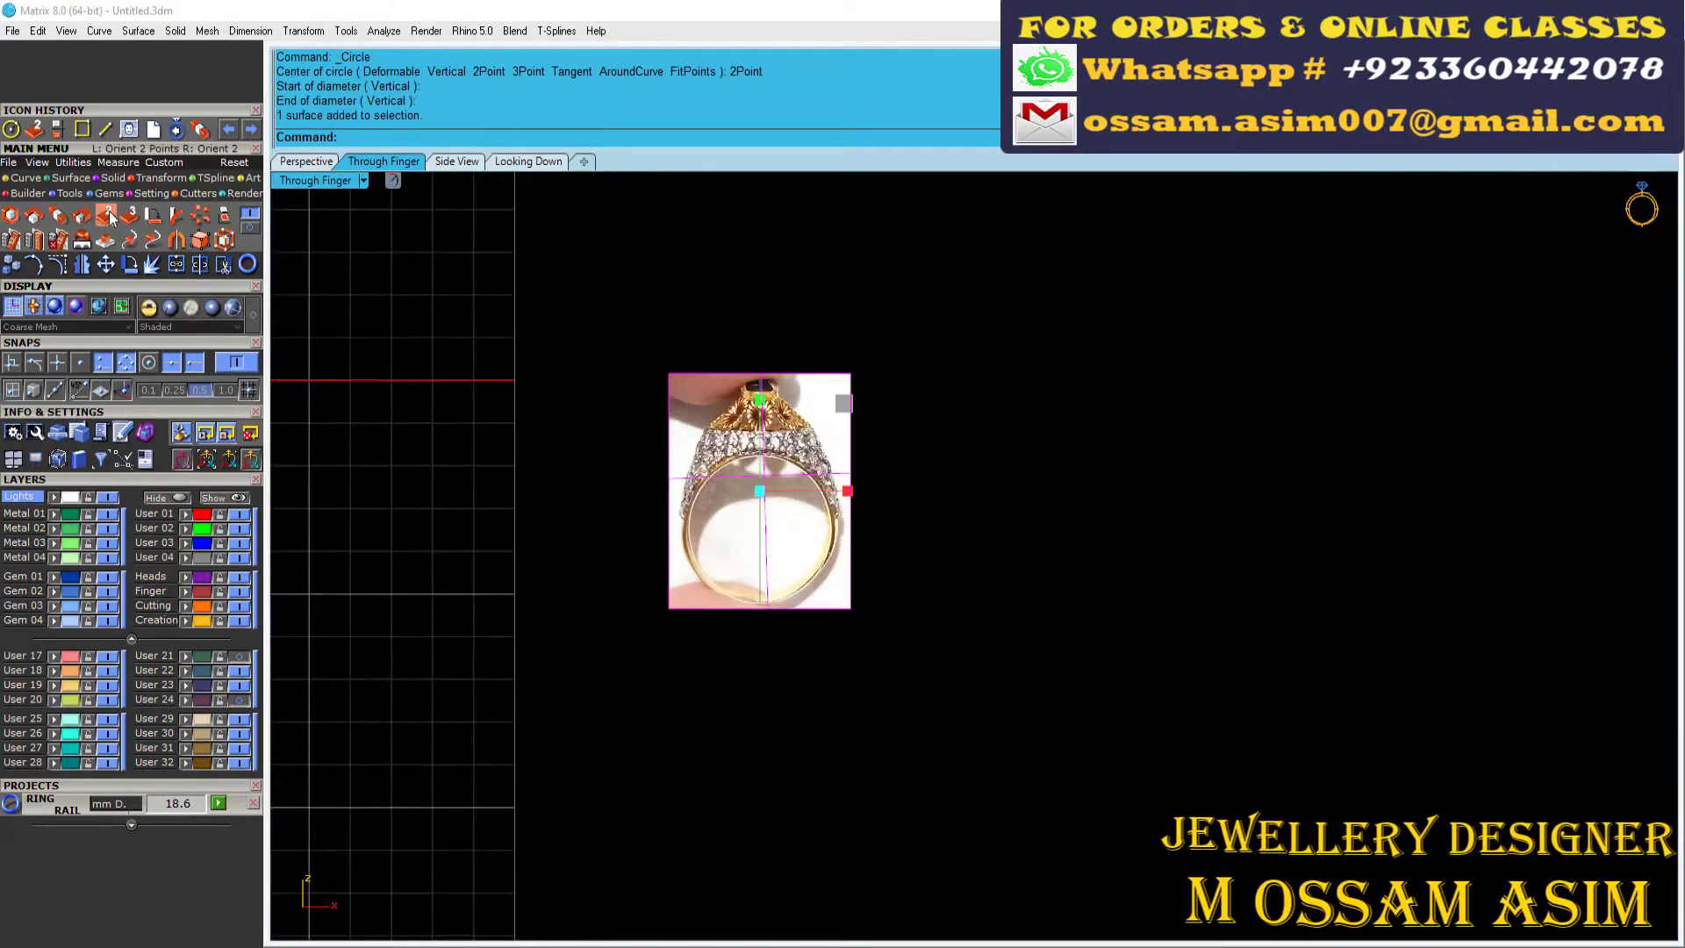
left_click(757, 447)
left_click(767, 594)
left_click(629, 401)
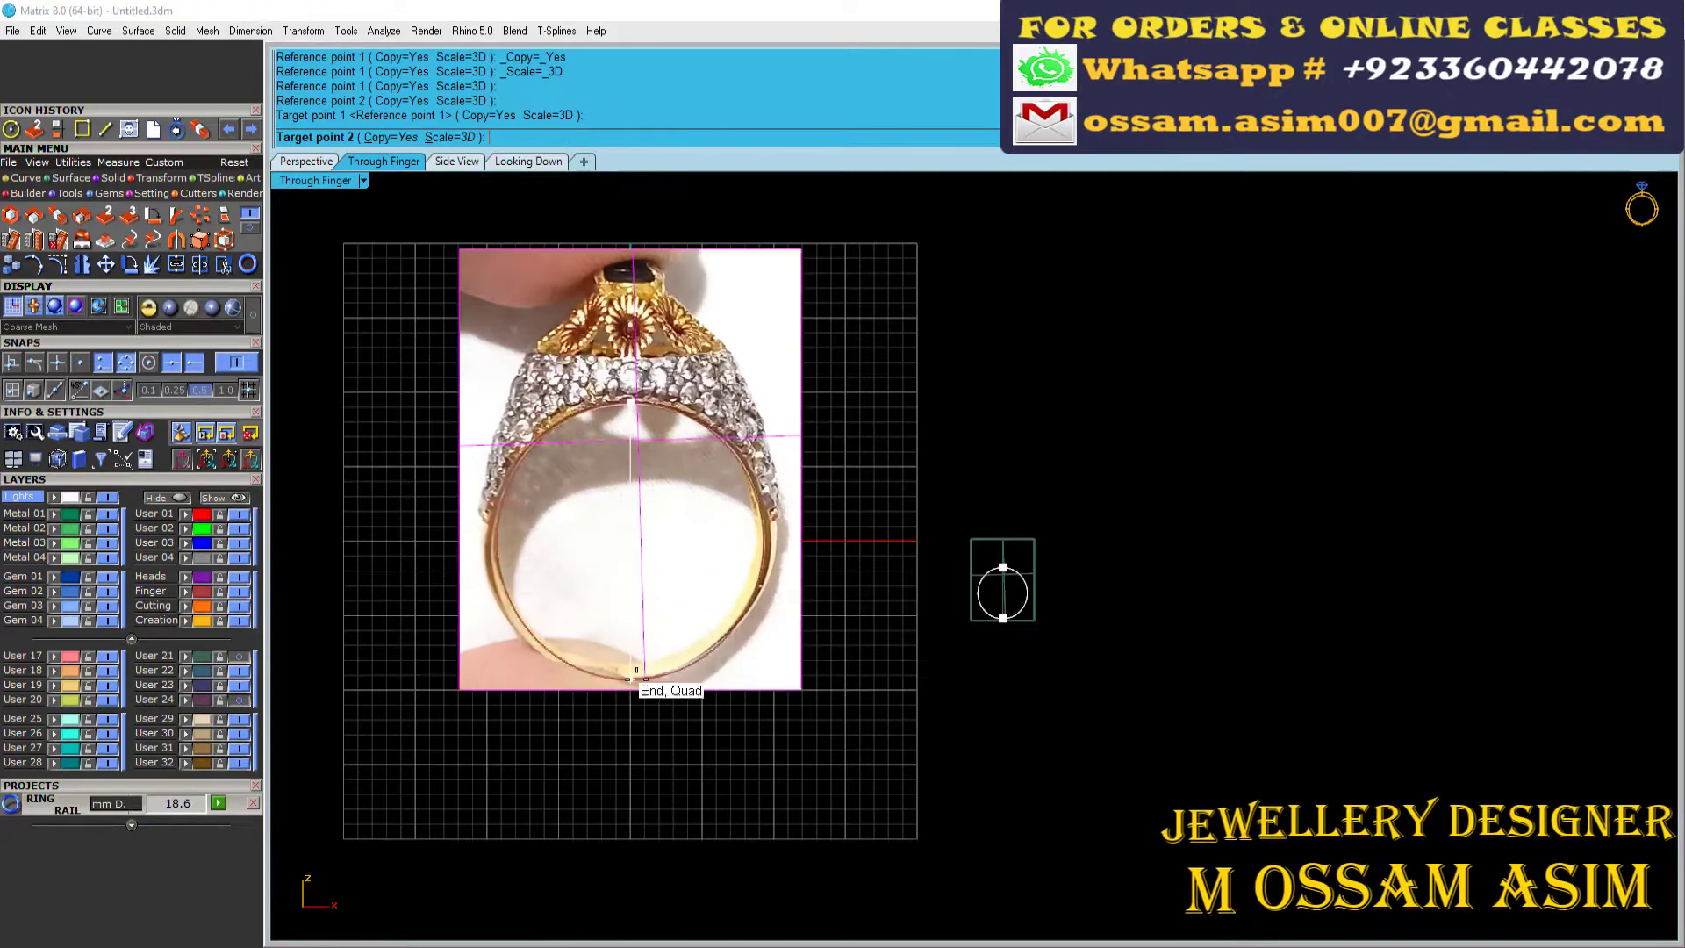
left_click(951, 544)
scroll(1006, 627, "up", 3)
left_click(306, 160)
mouse_move(395, 244)
right_mouse_down()
mouse_move(526, 395)
mouse_move(612, 458)
mouse_move(318, 600)
right_mouse_up()
key("Delete")
Step: Orient-scale the side photo to match the ring's width, then save
left_click(611, 458)
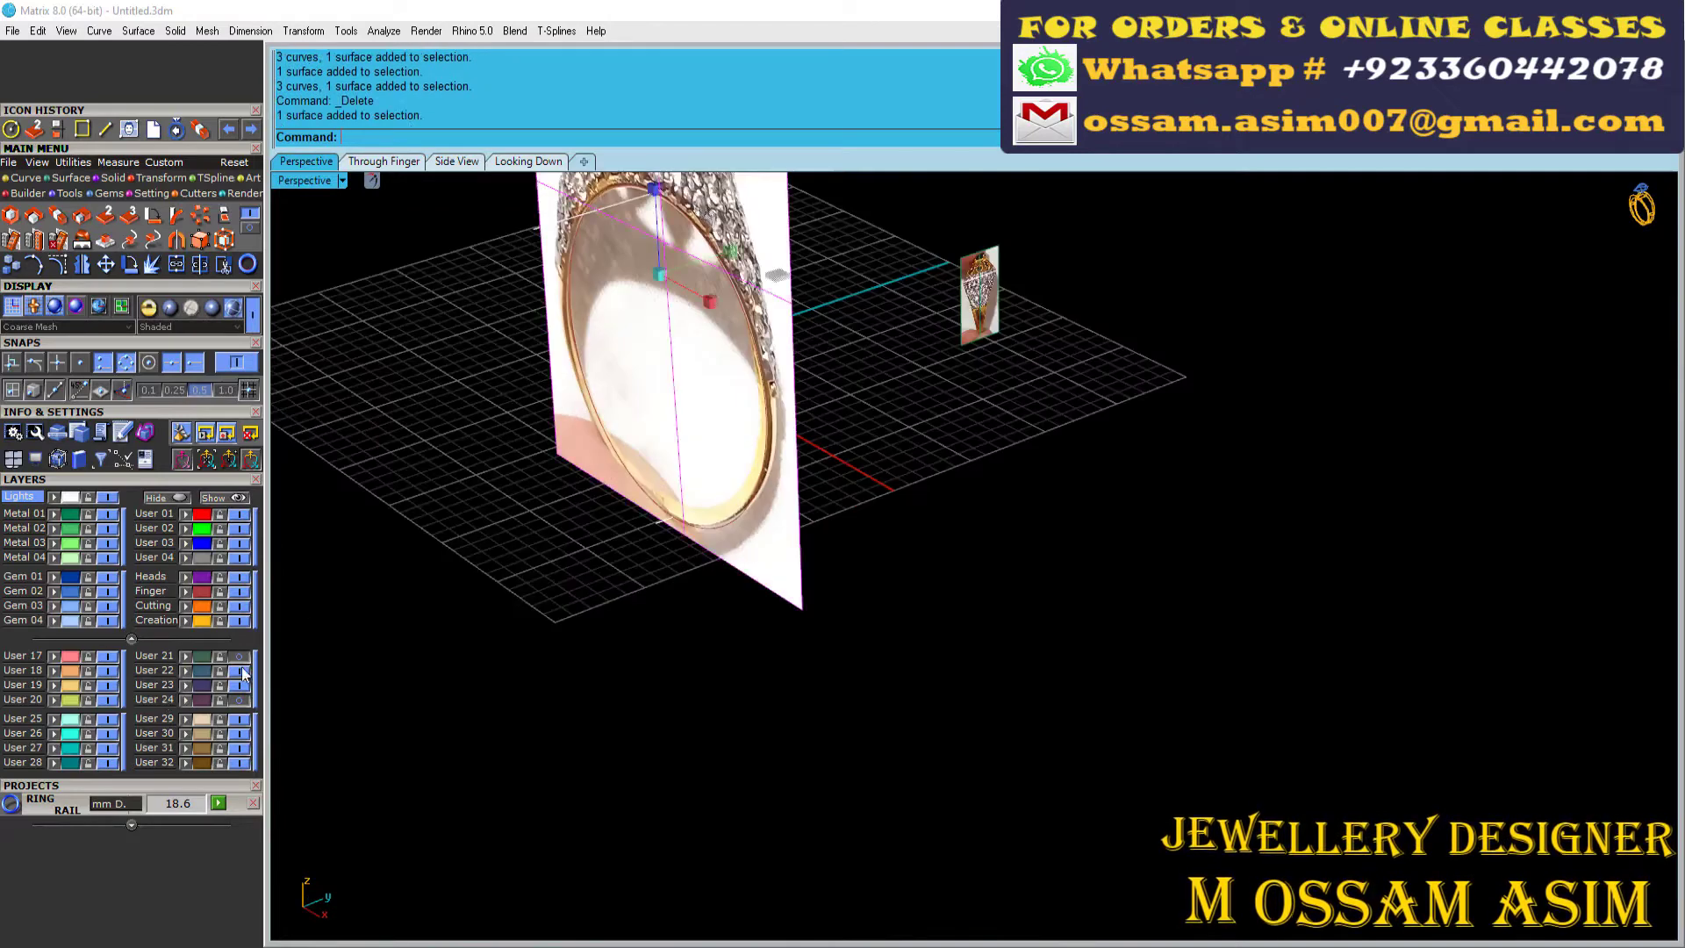
left_click(456, 161)
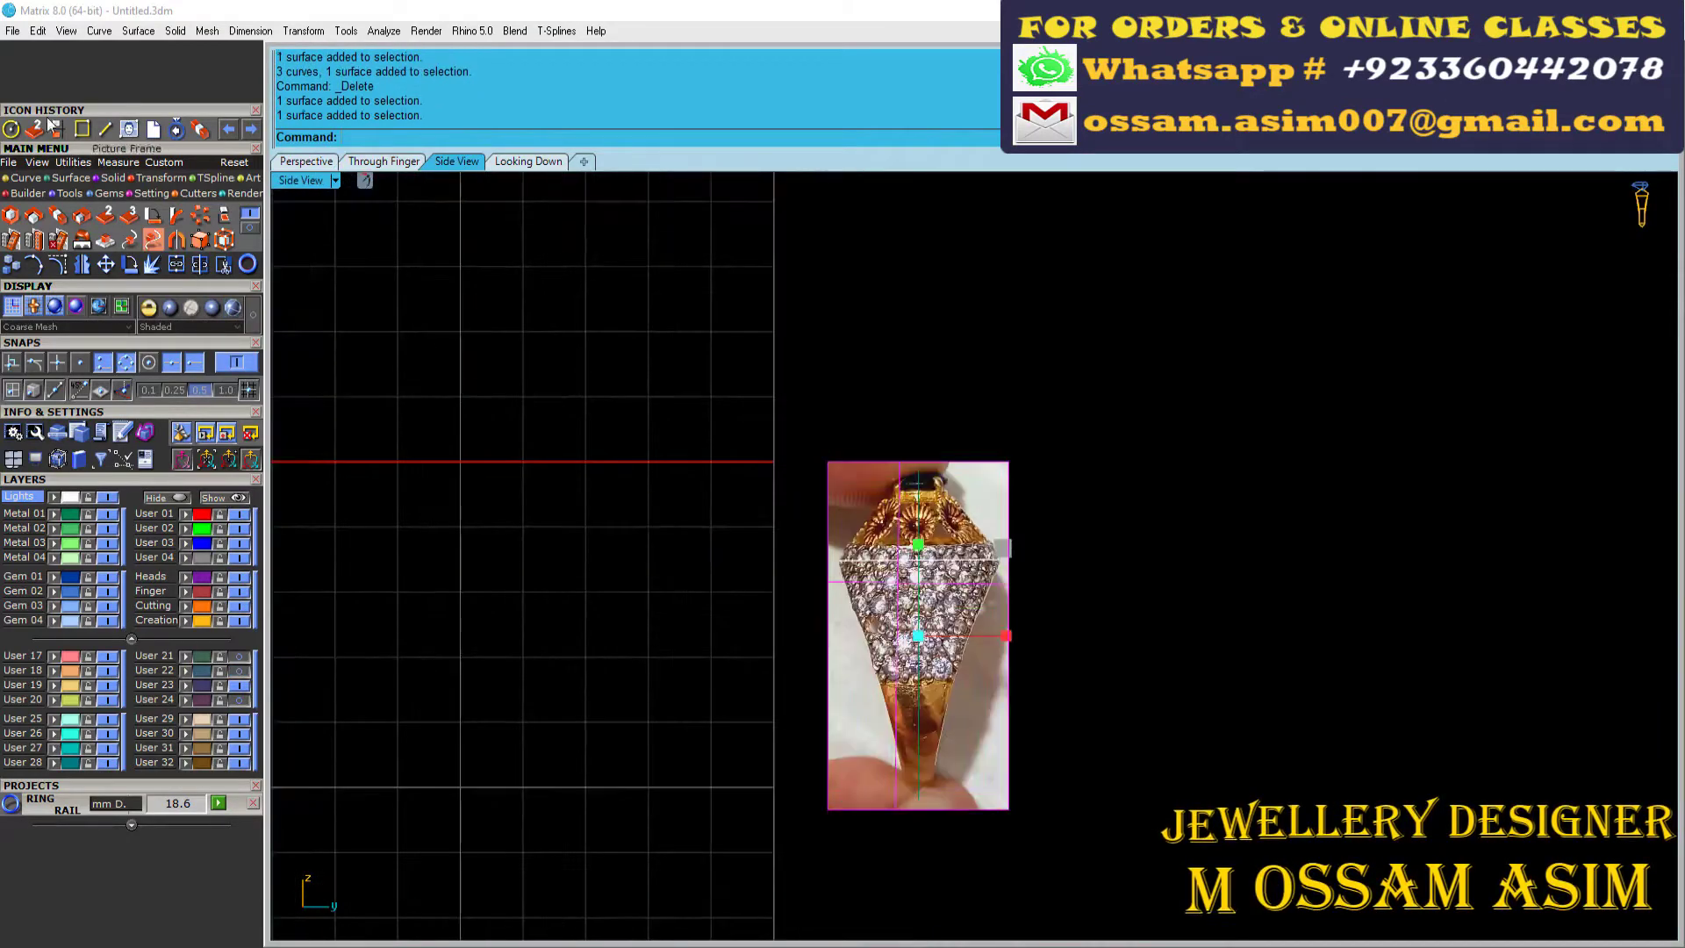
left_click(832, 560)
left_click(998, 559)
scroll(912, 561, "down", 3)
left_click(595, 481)
left_click(862, 481)
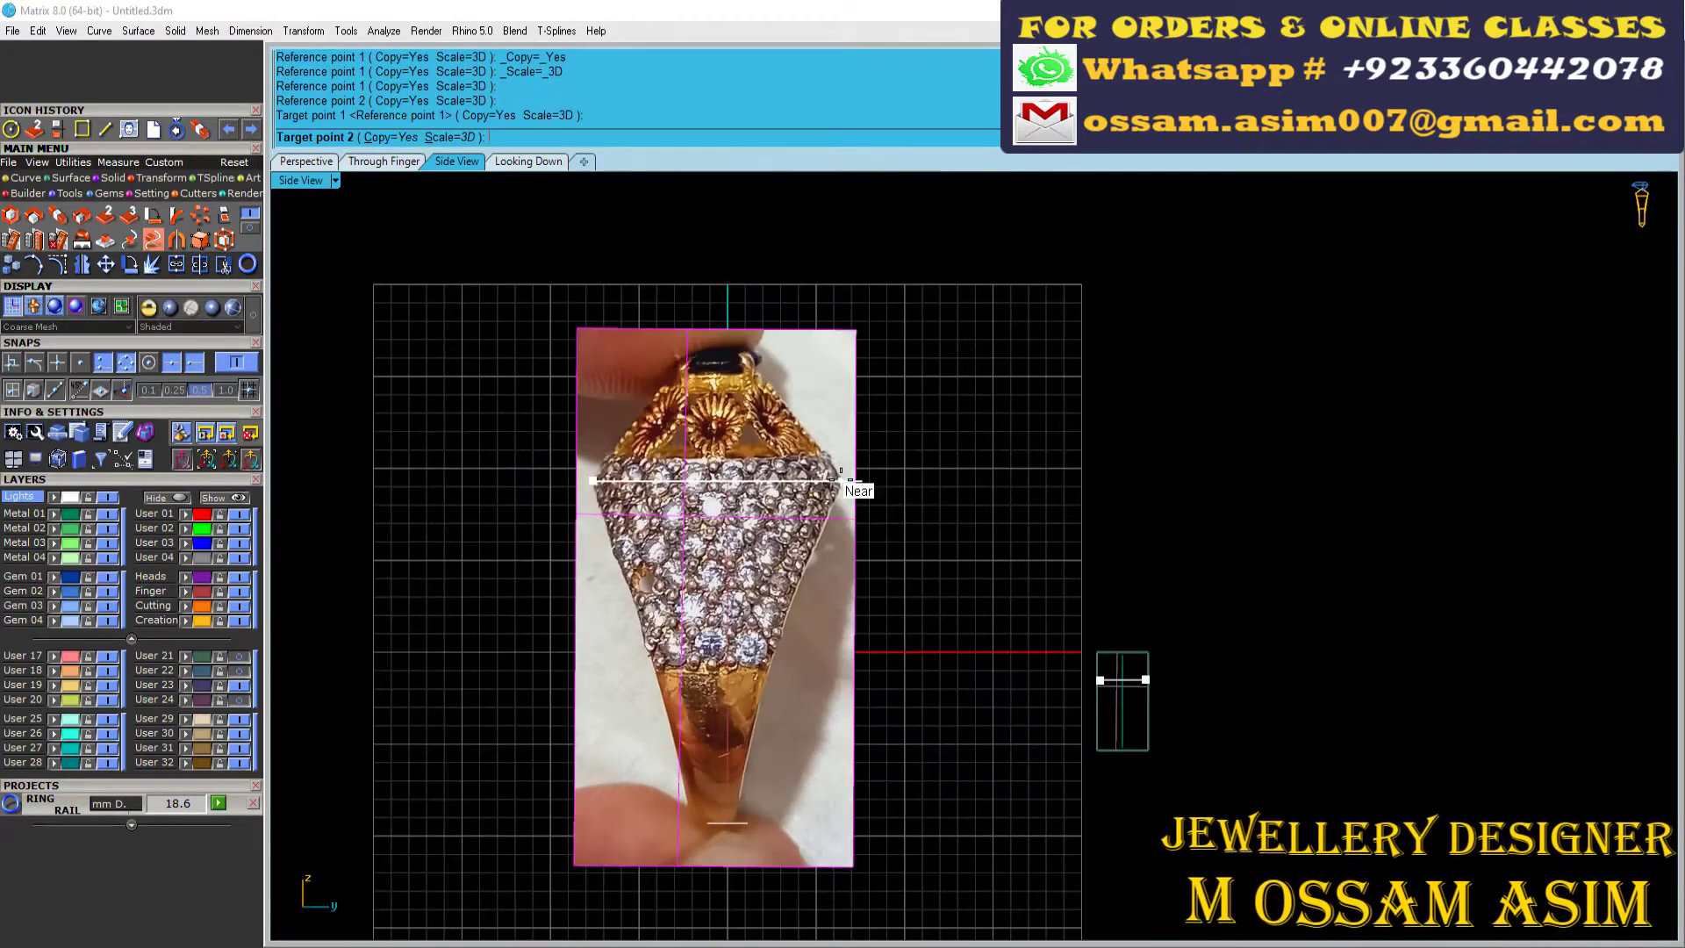
key("Escape")
key("ctrl+s")
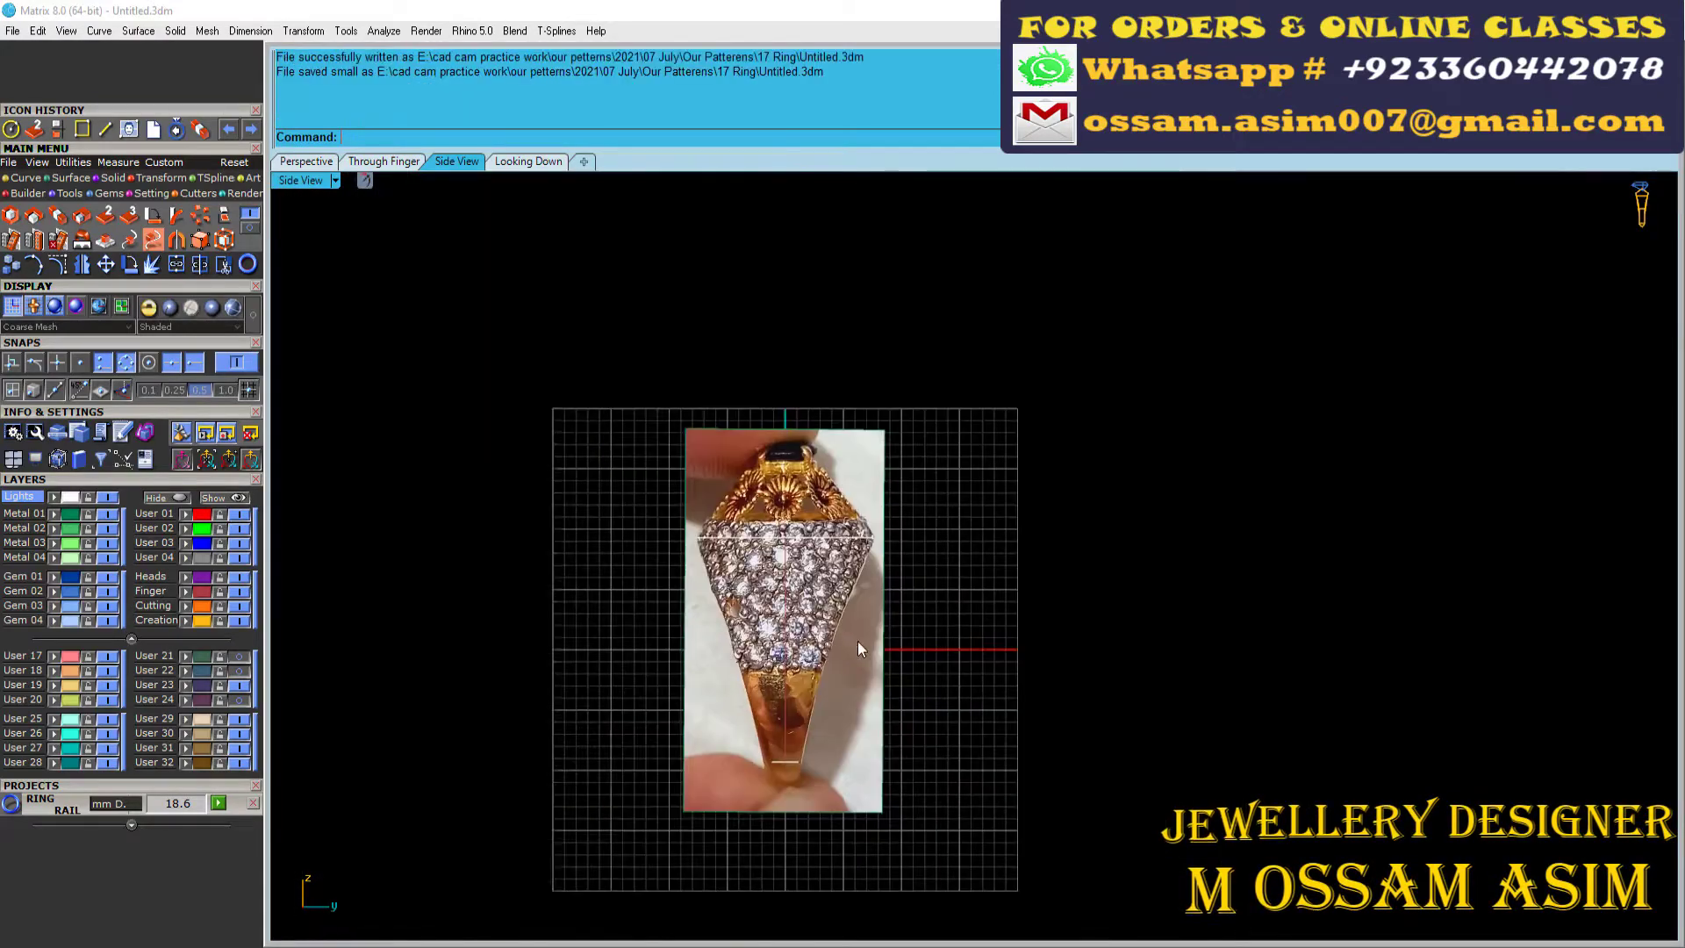
Step: Show the three reference photo layers and make their planes mostly transparent
left_click(296, 158)
left_click(237, 656)
left_click(238, 670)
left_click(238, 685)
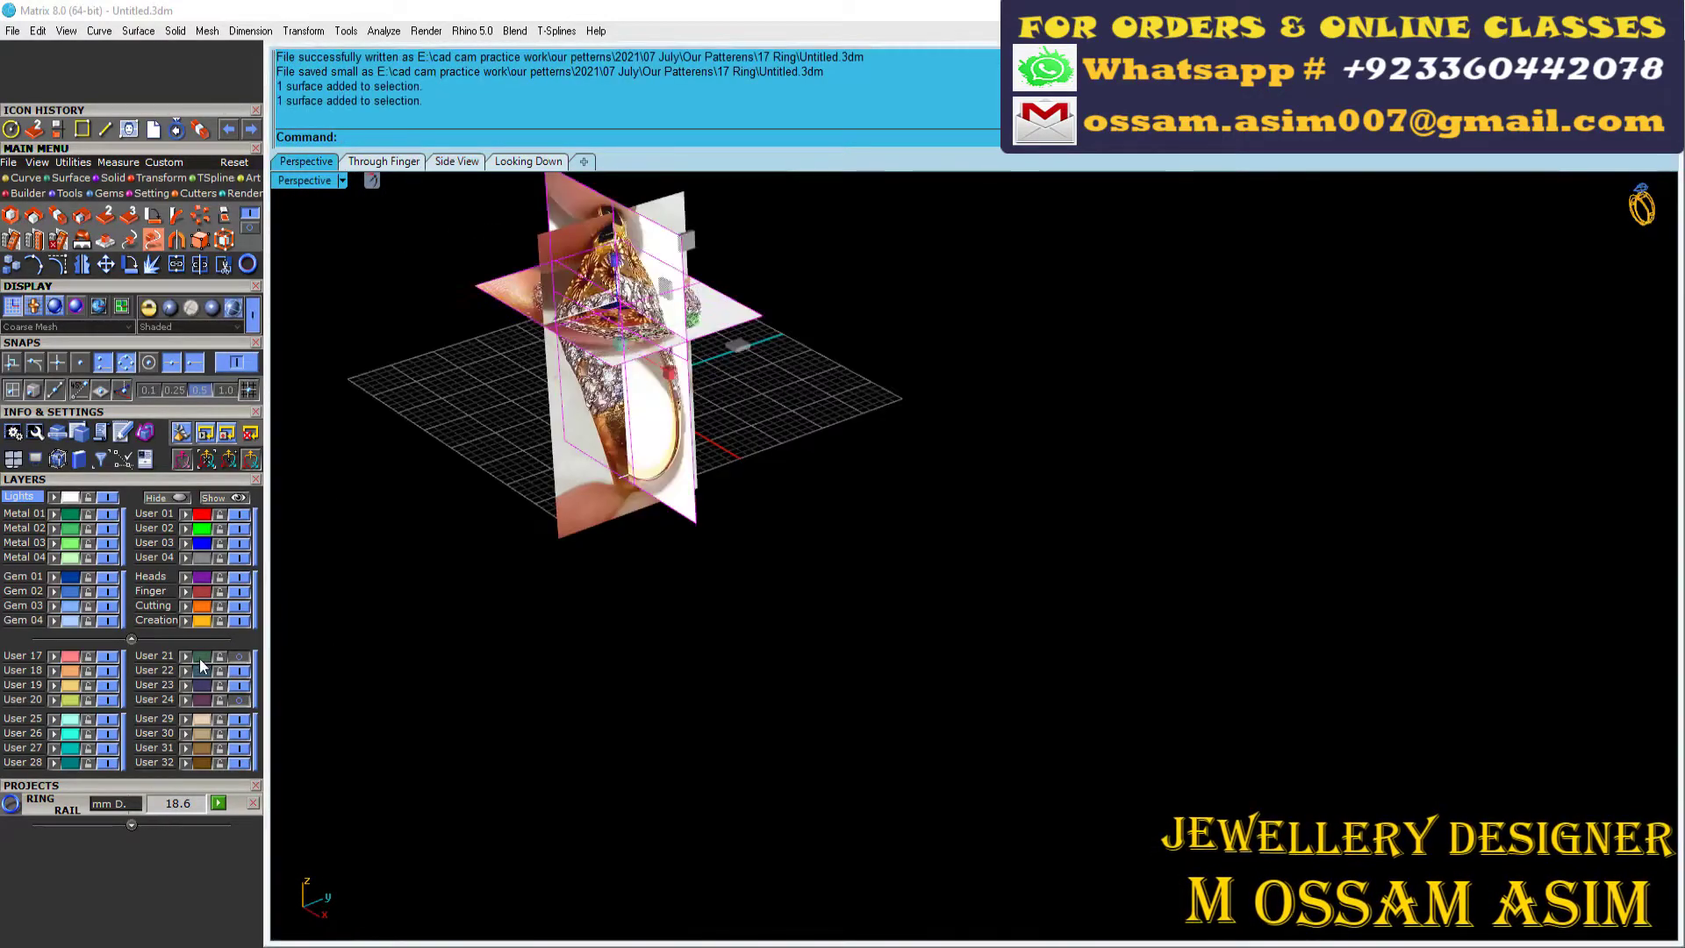
key("F3")
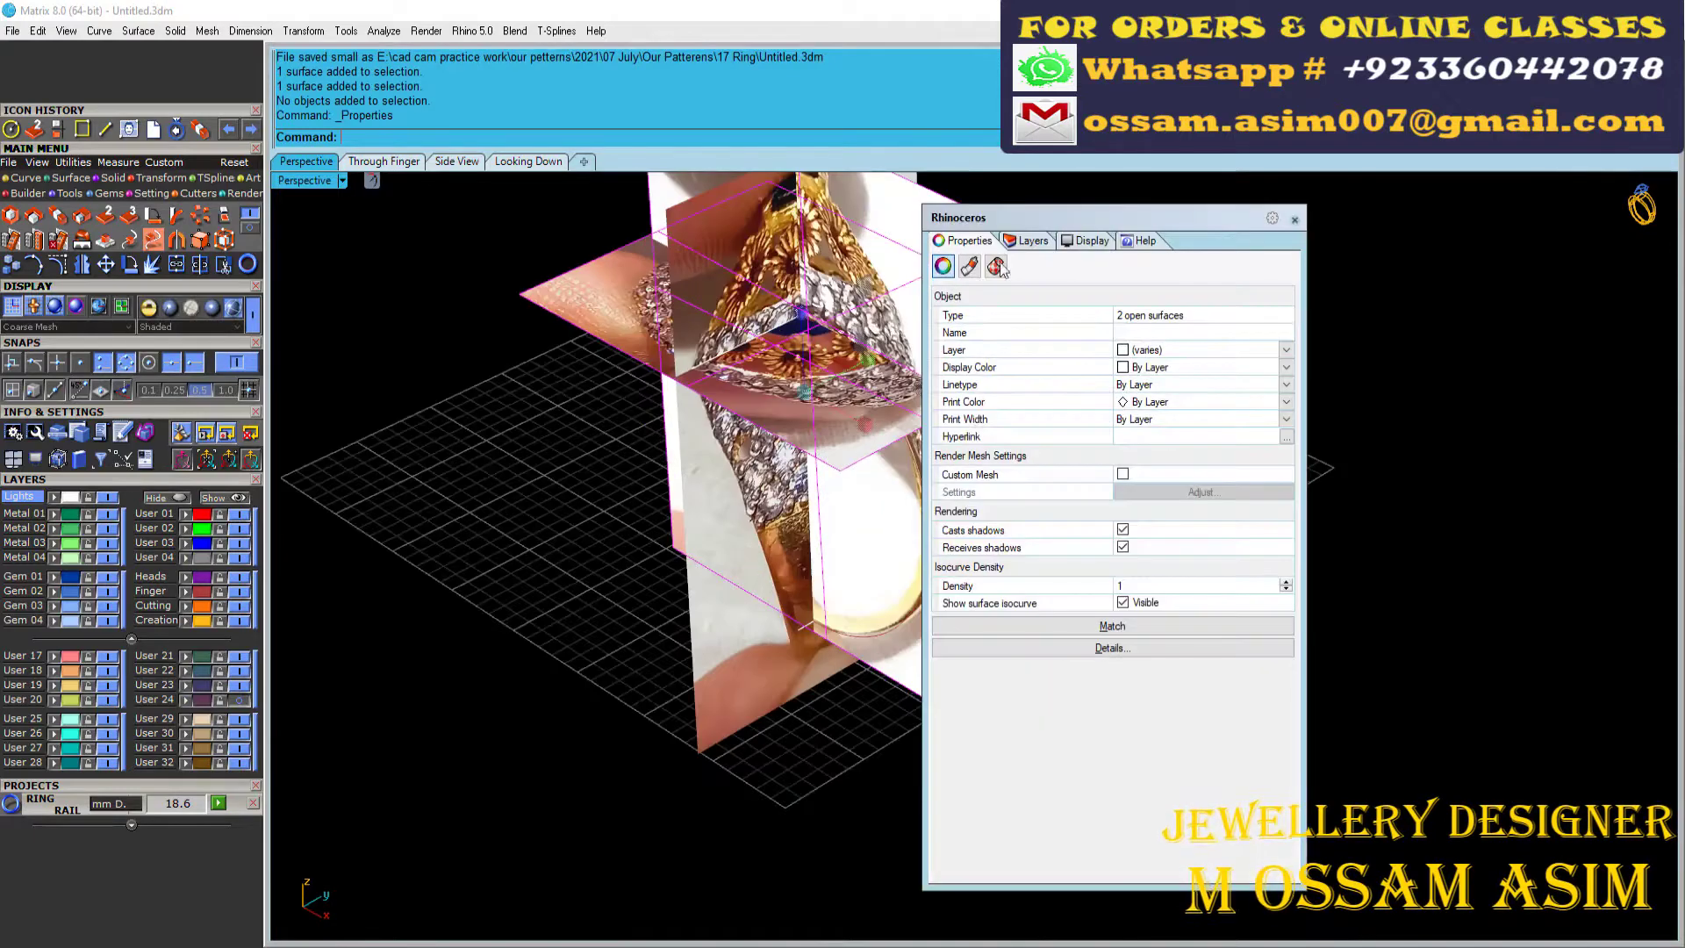
left_click(969, 266)
left_click_drag(1015, 545, 1142, 571)
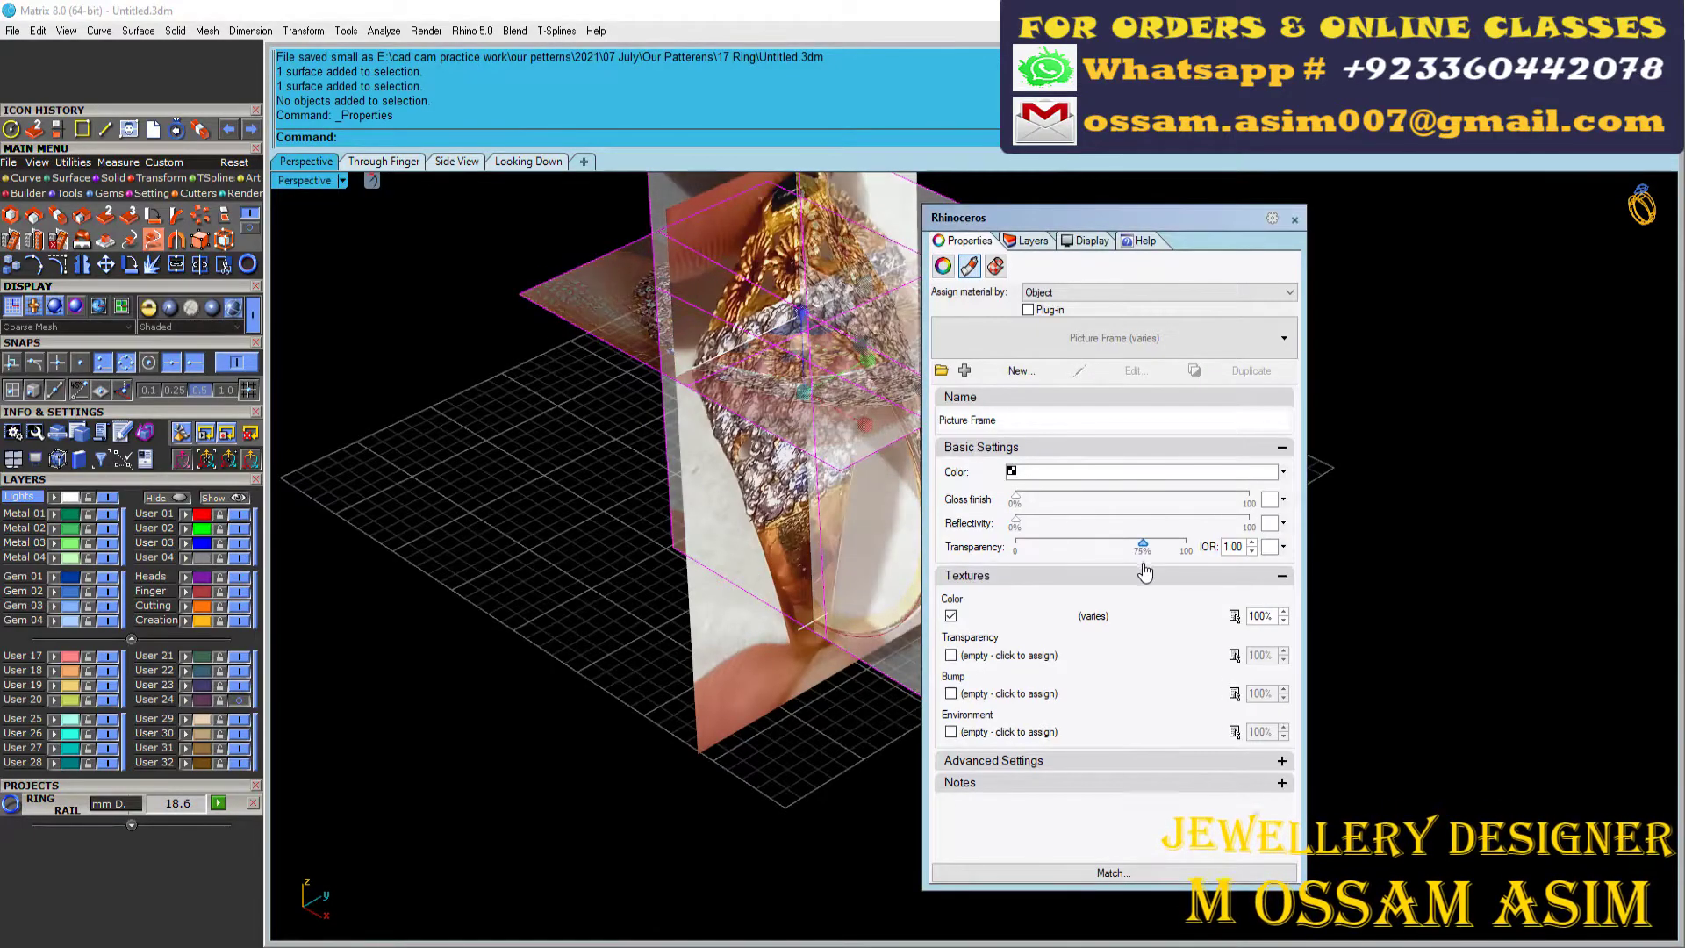
Step: Set the remaining photo plane's material Transparency to 73% and save
left_click(1212, 365)
scroll(812, 538, "up", 3)
key("F3")
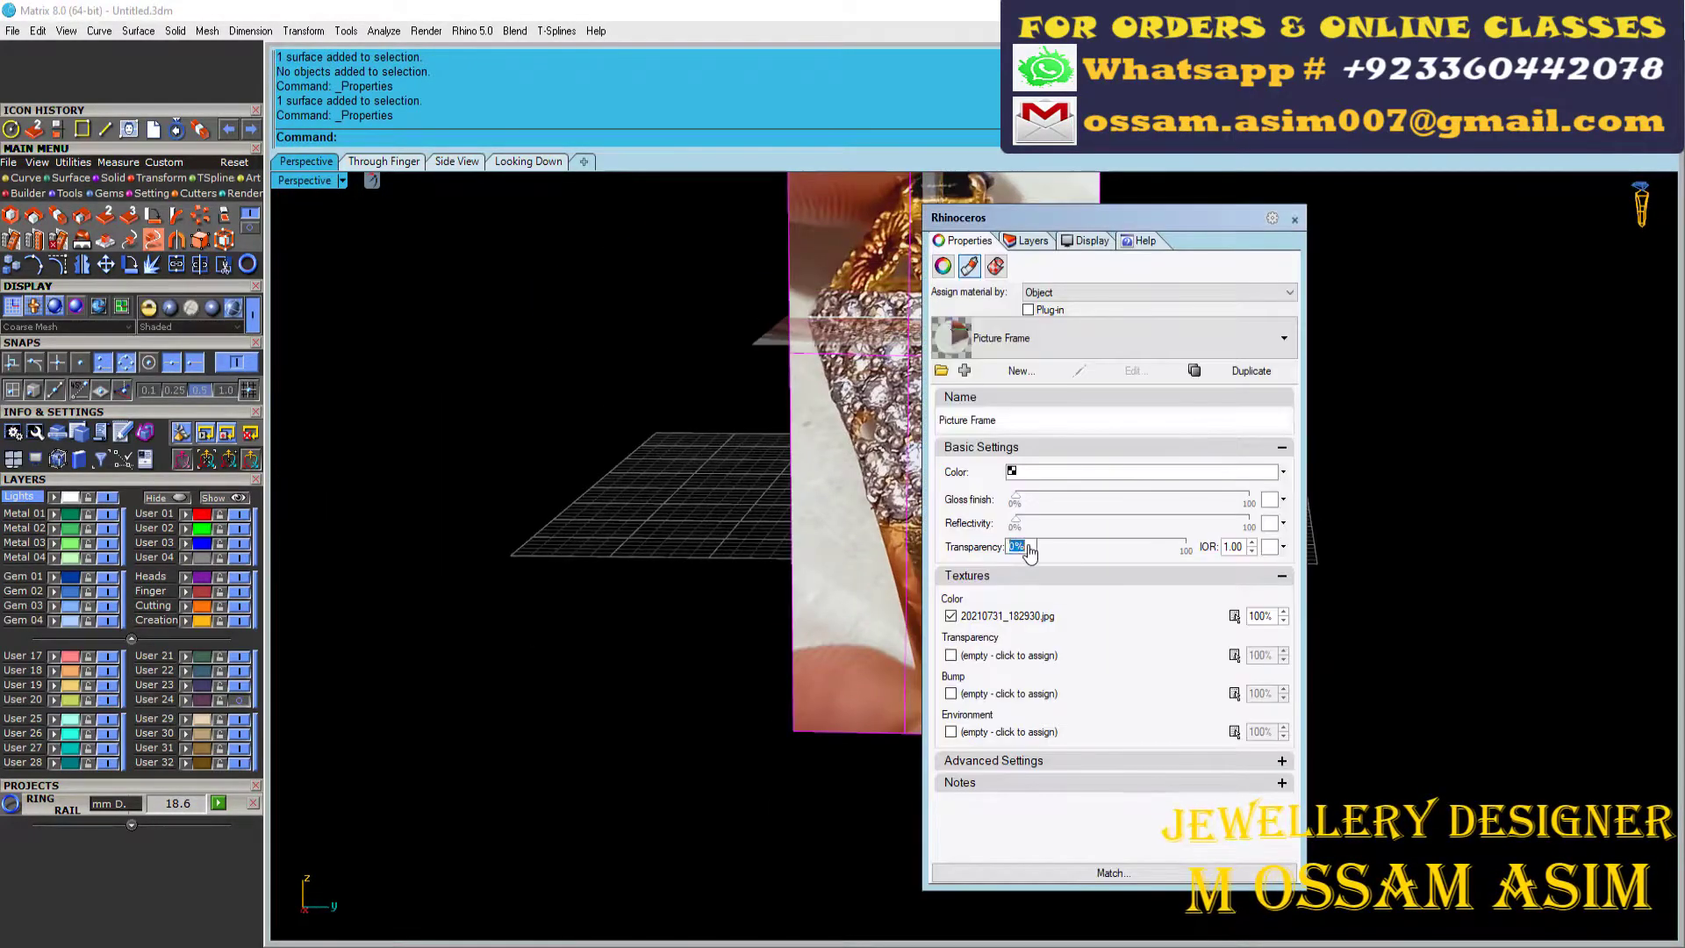
type("73")
key("Return")
key("Escape")
left_click(1295, 219)
scroll(871, 481, "down", 3)
key("ctrl+s")
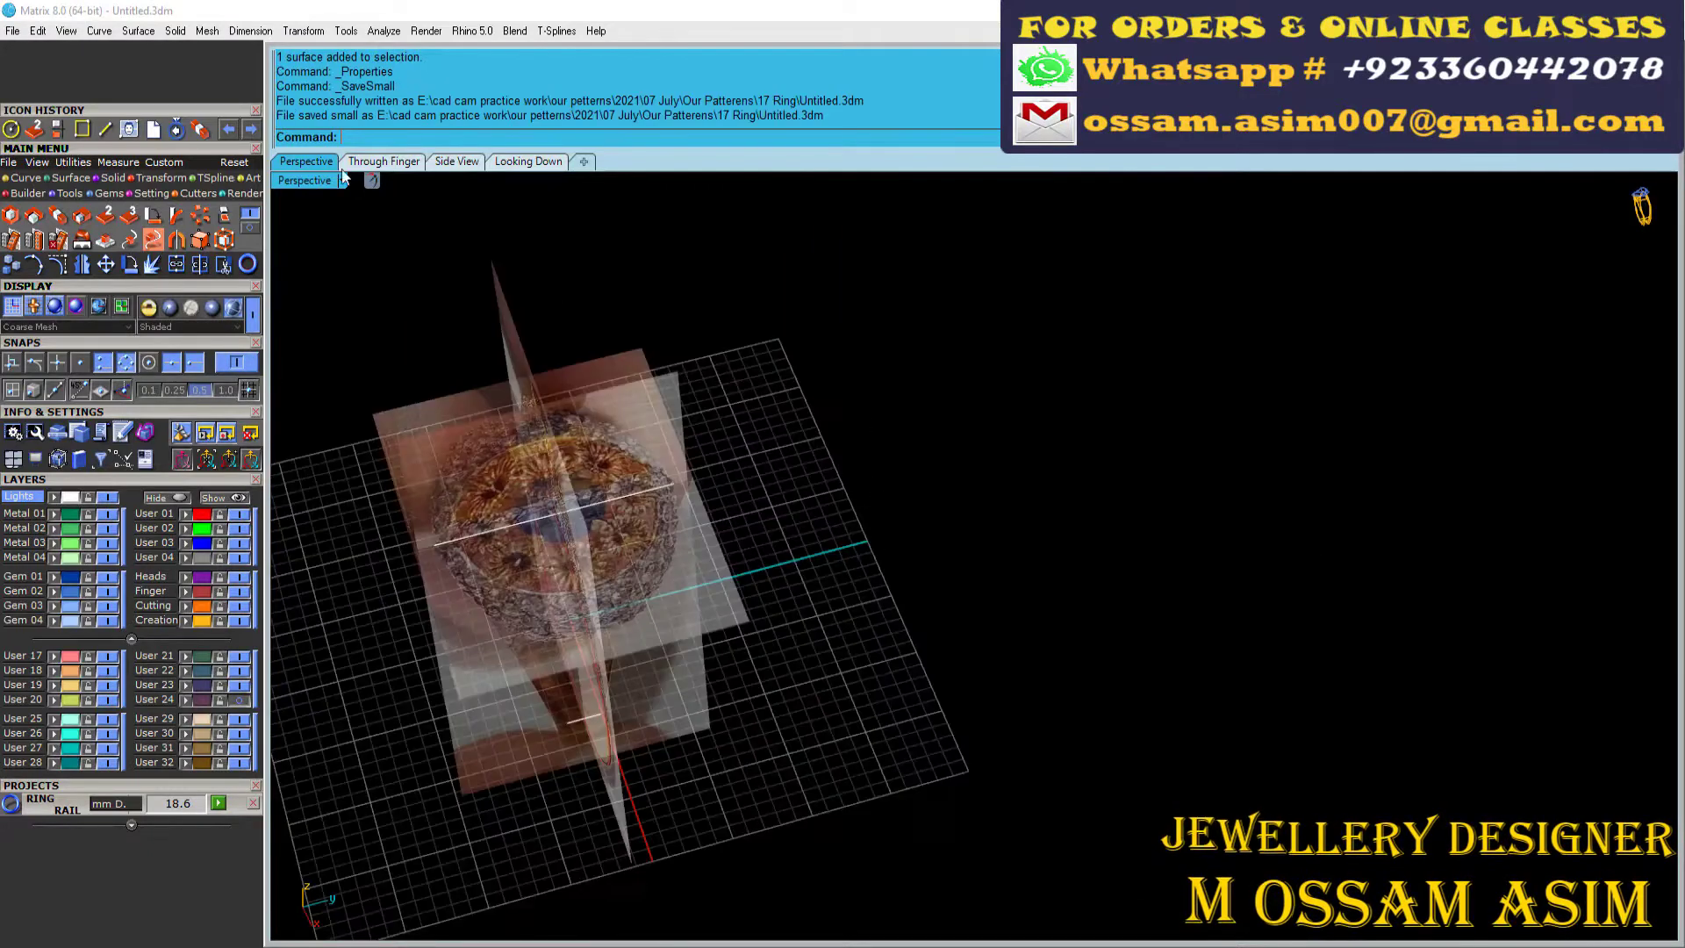
left_click(383, 160)
scroll(640, 556, "up", 3)
Step: Start an Outside Ring Rail on the finger-size circle using the Egg_02 profile
left_click(635, 455)
key("F6")
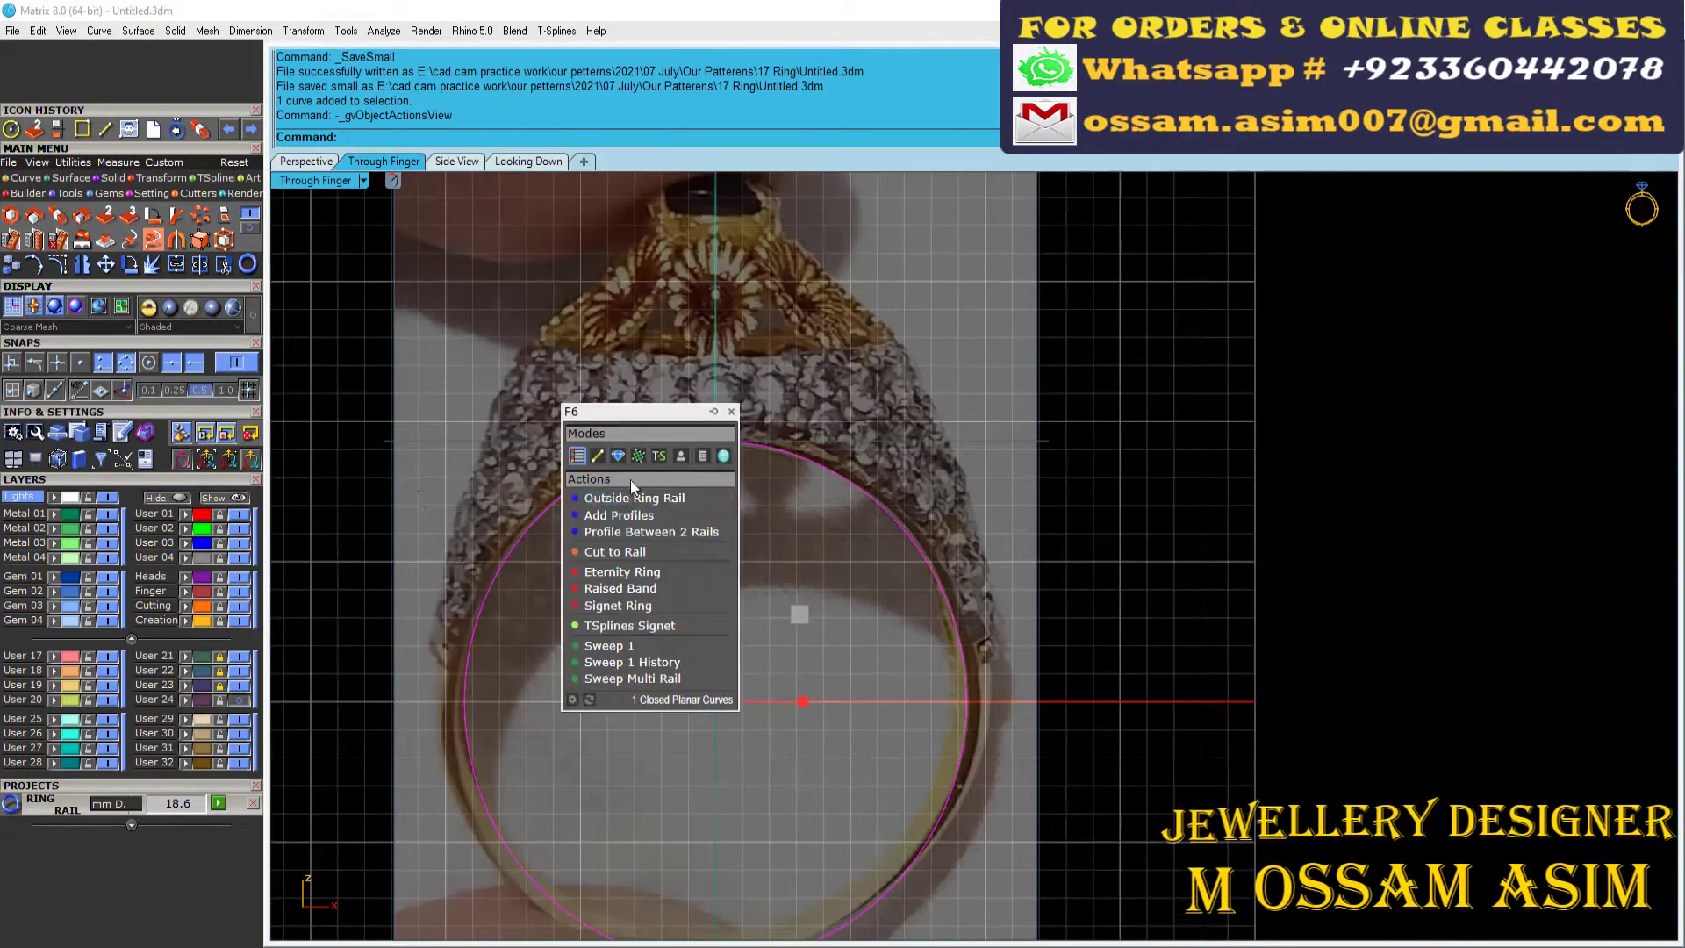
left_click(634, 498)
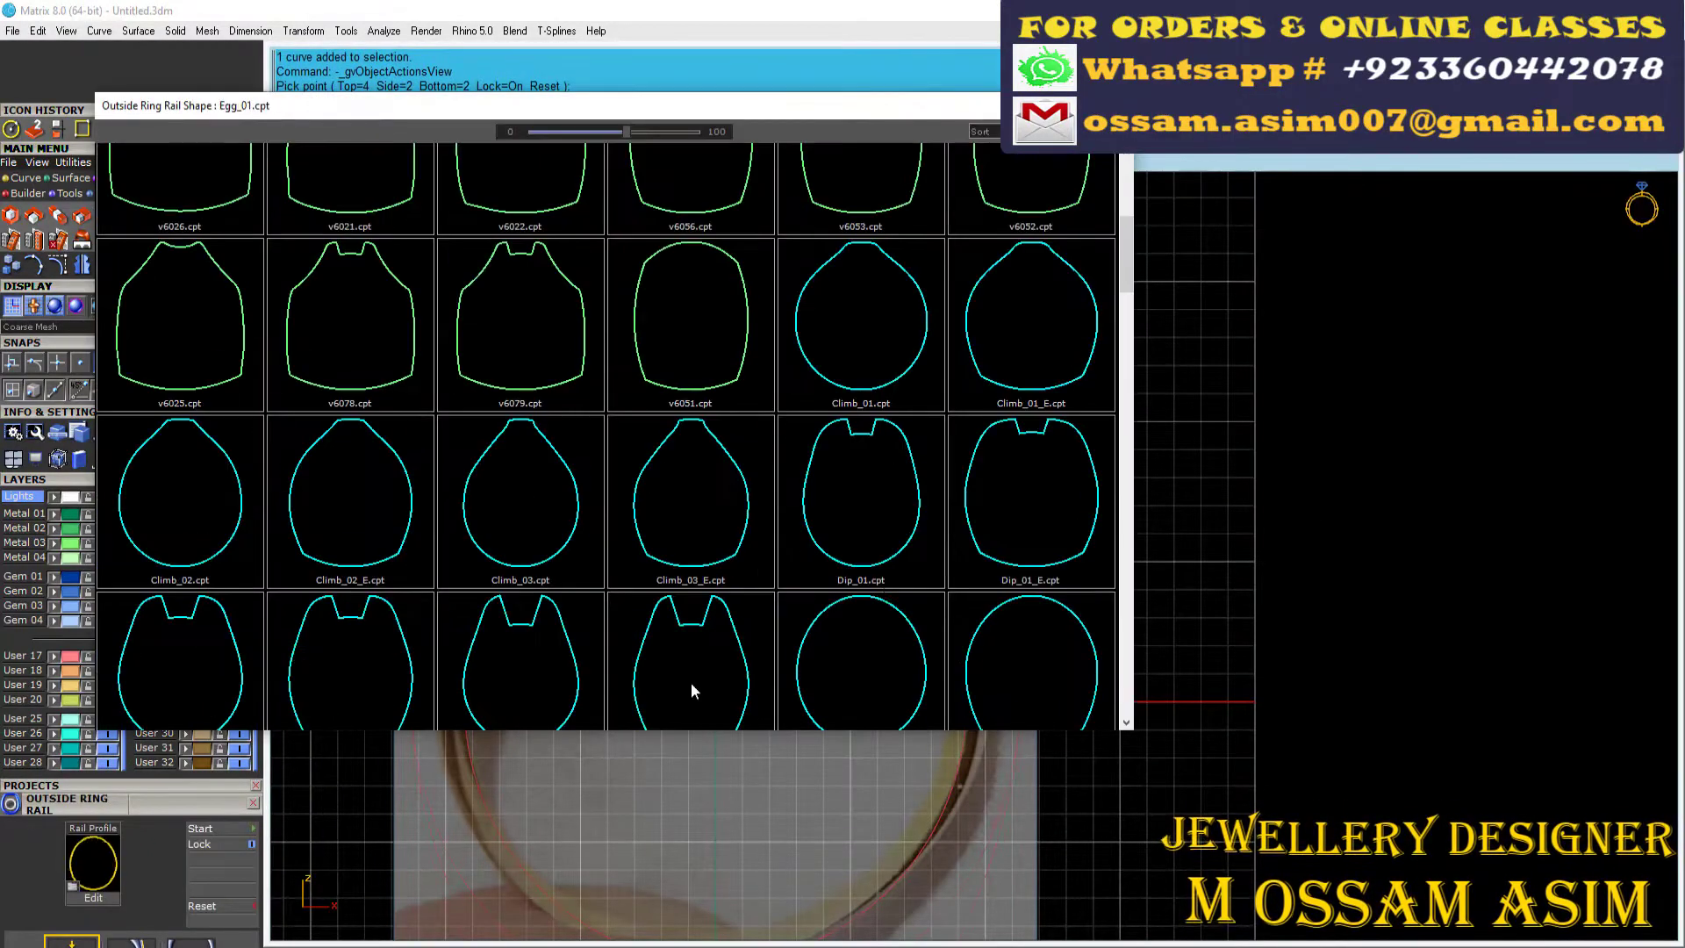
scroll(692, 682, "down", 1)
scroll(690, 678, "down", 1)
scroll(457, 520, "down", 1)
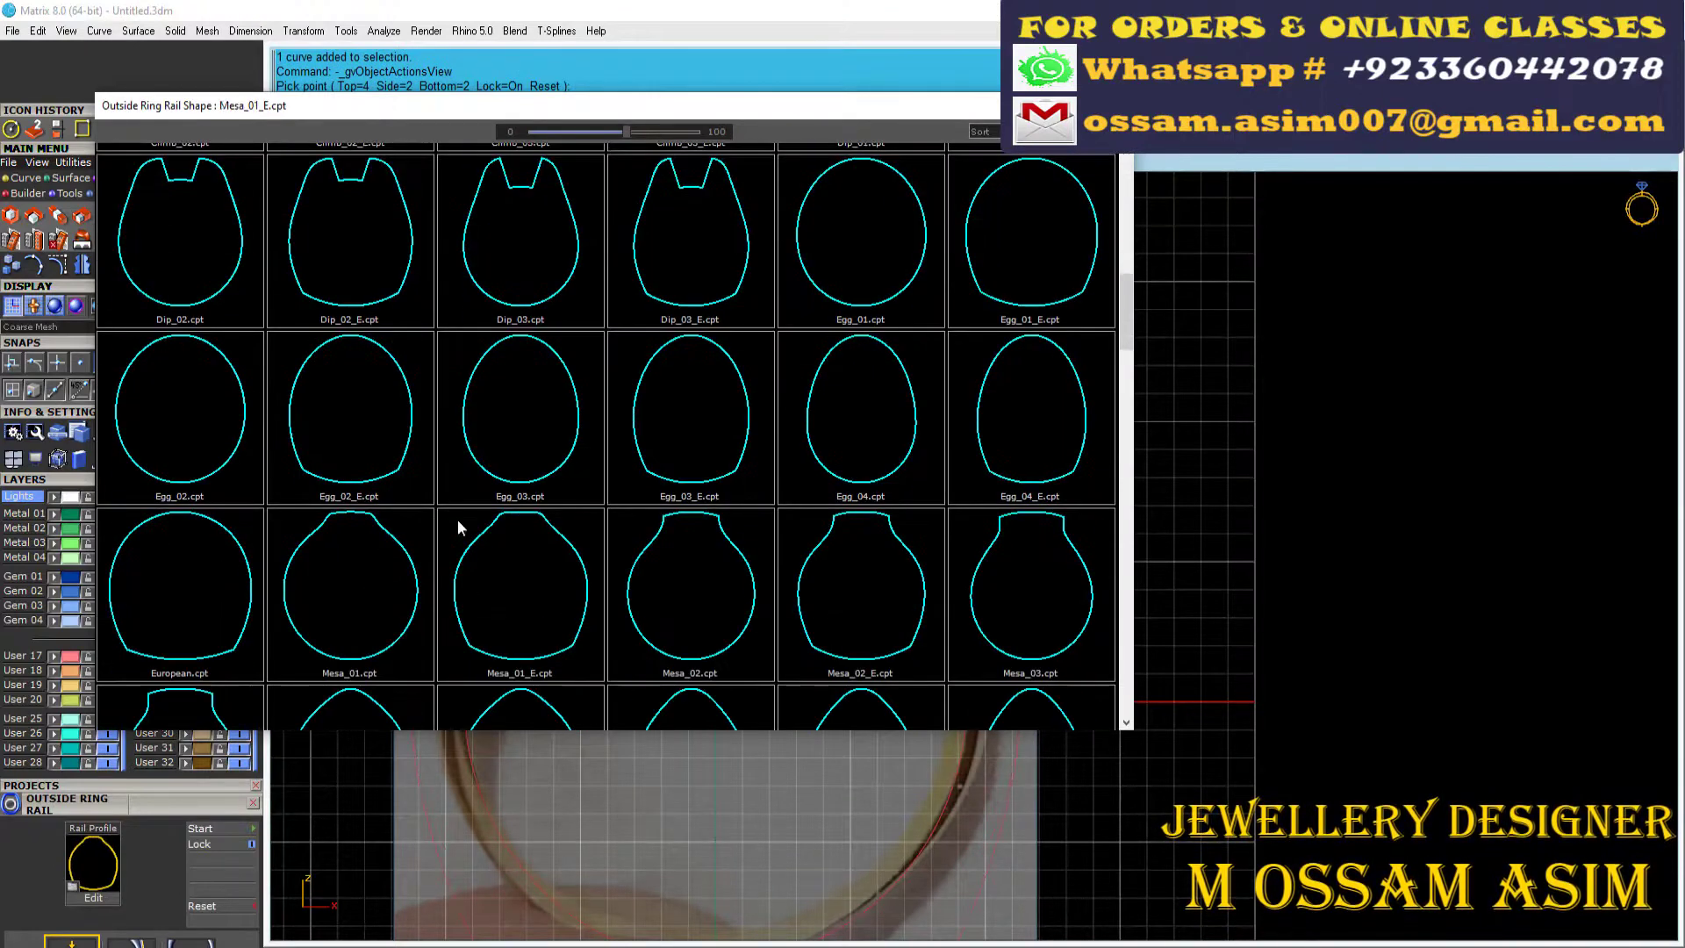
left_click(208, 422)
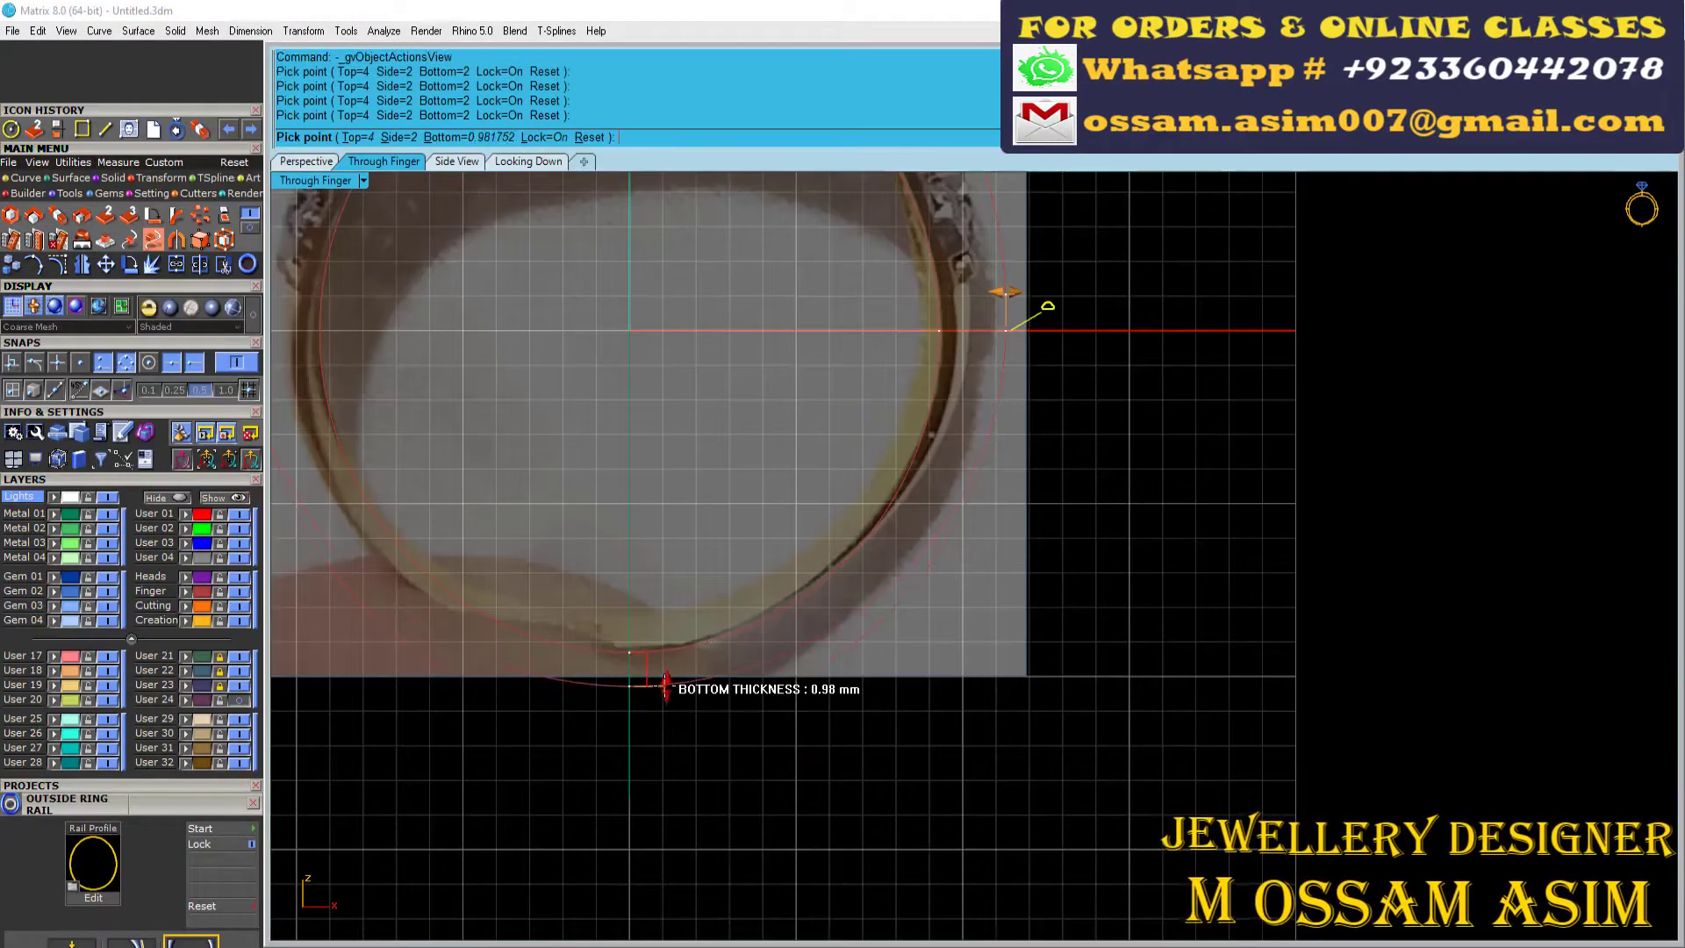
scroll(992, 452, "up", 2)
scroll(901, 513, "up", 1)
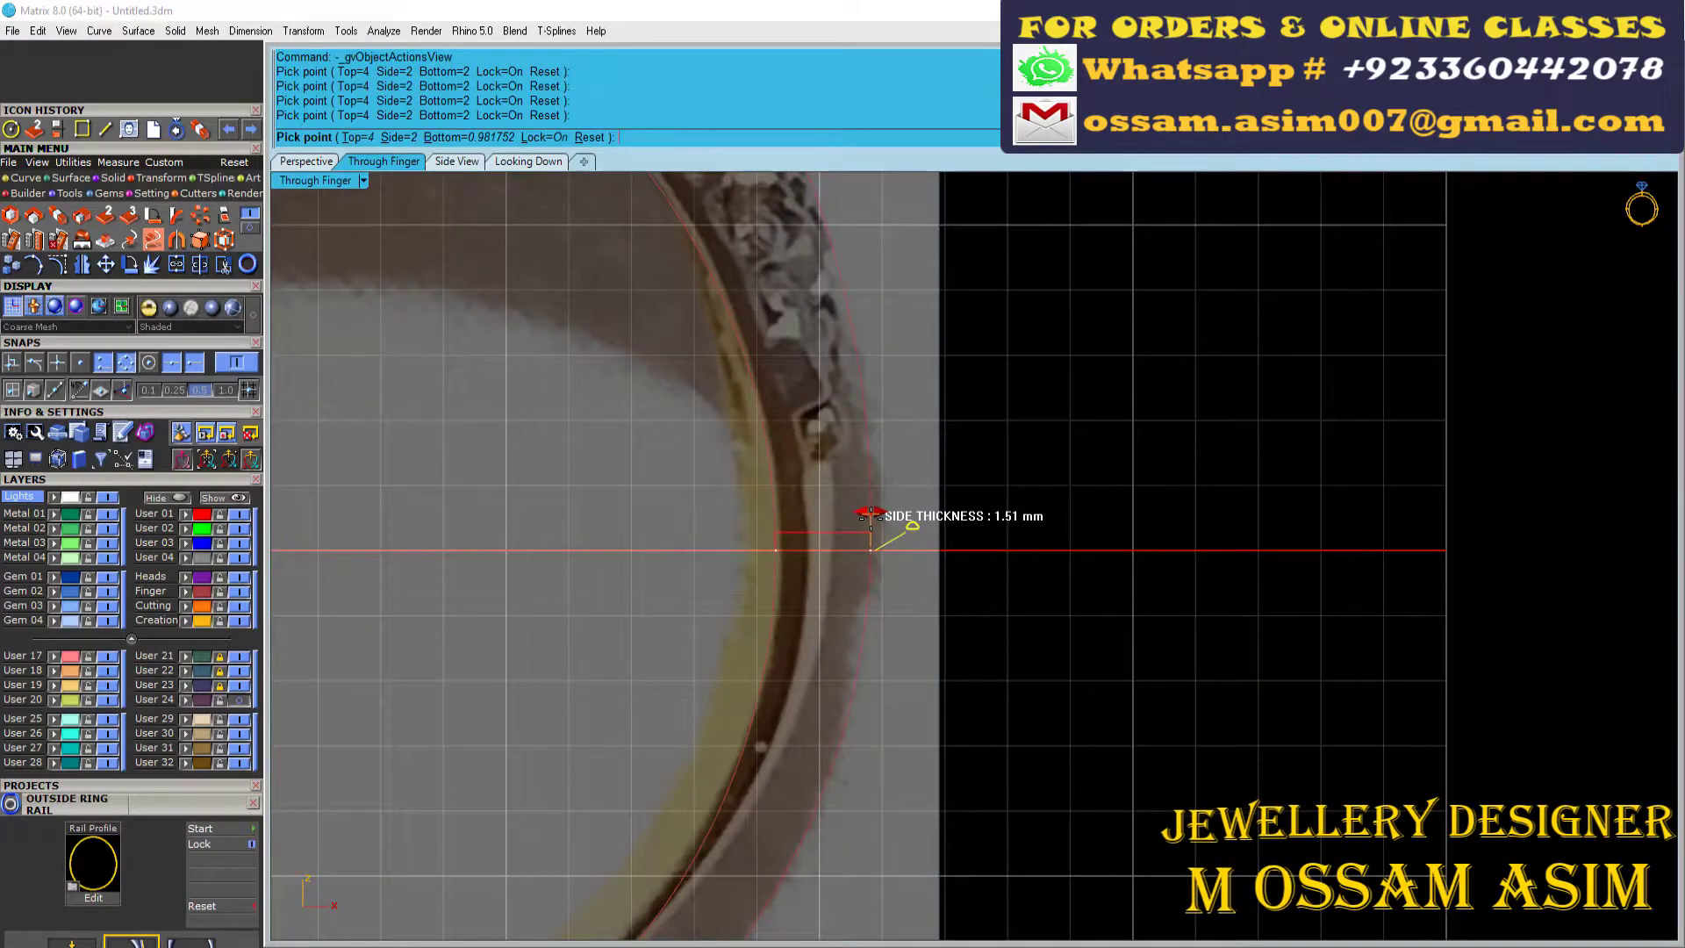
Step: Set rail thickness to Side 1.50 and Top 7.18, then fix the final point
left_click(869, 514)
scroll(790, 500, "down", 2)
scroll(638, 485, "up", 2)
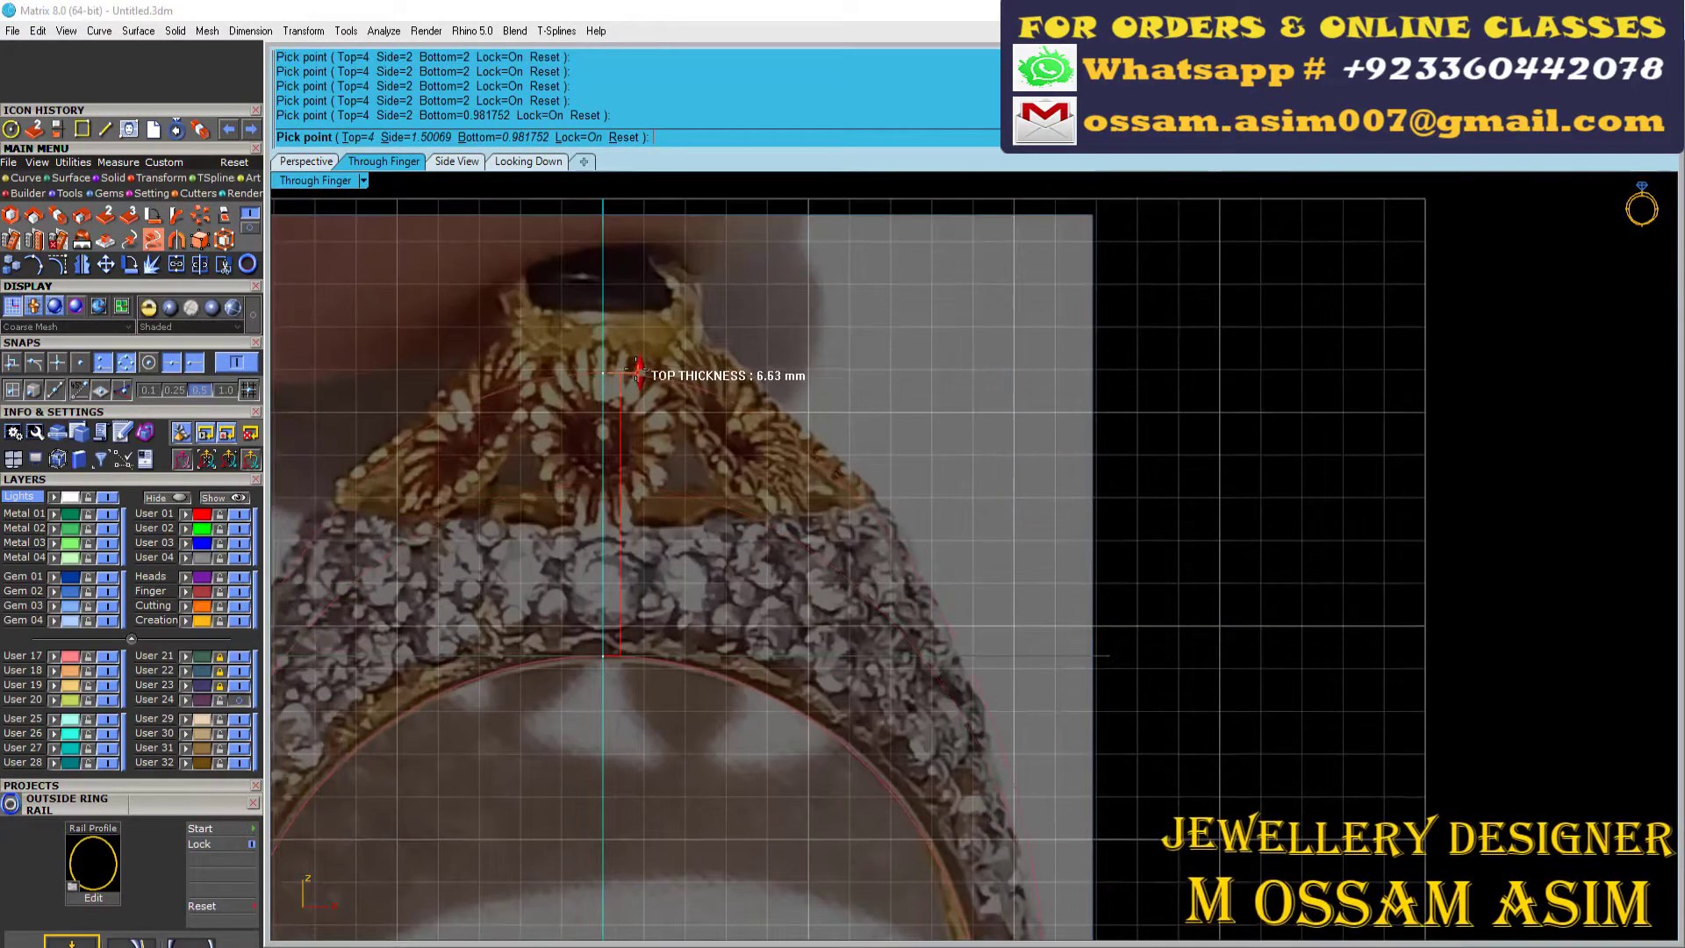
left_click(630, 354)
scroll(910, 726, "down", 2)
scroll(910, 726, "up", 2)
scroll(922, 609, "down", 2)
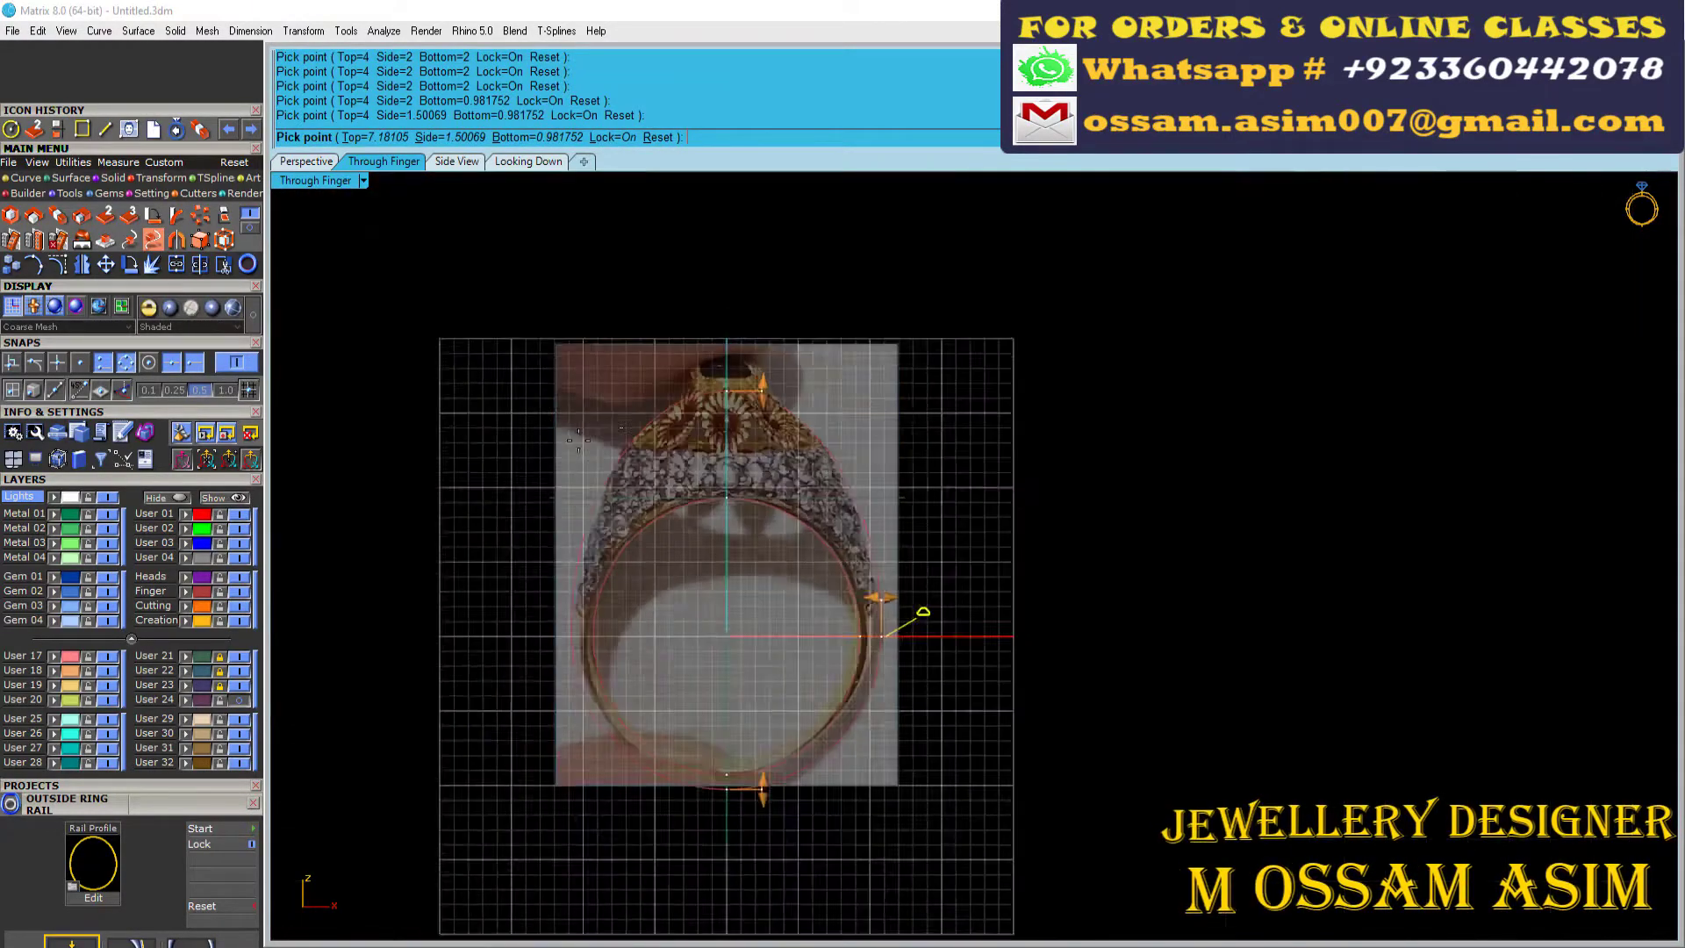
scroll(954, 731, "up", 2)
left_click(954, 730)
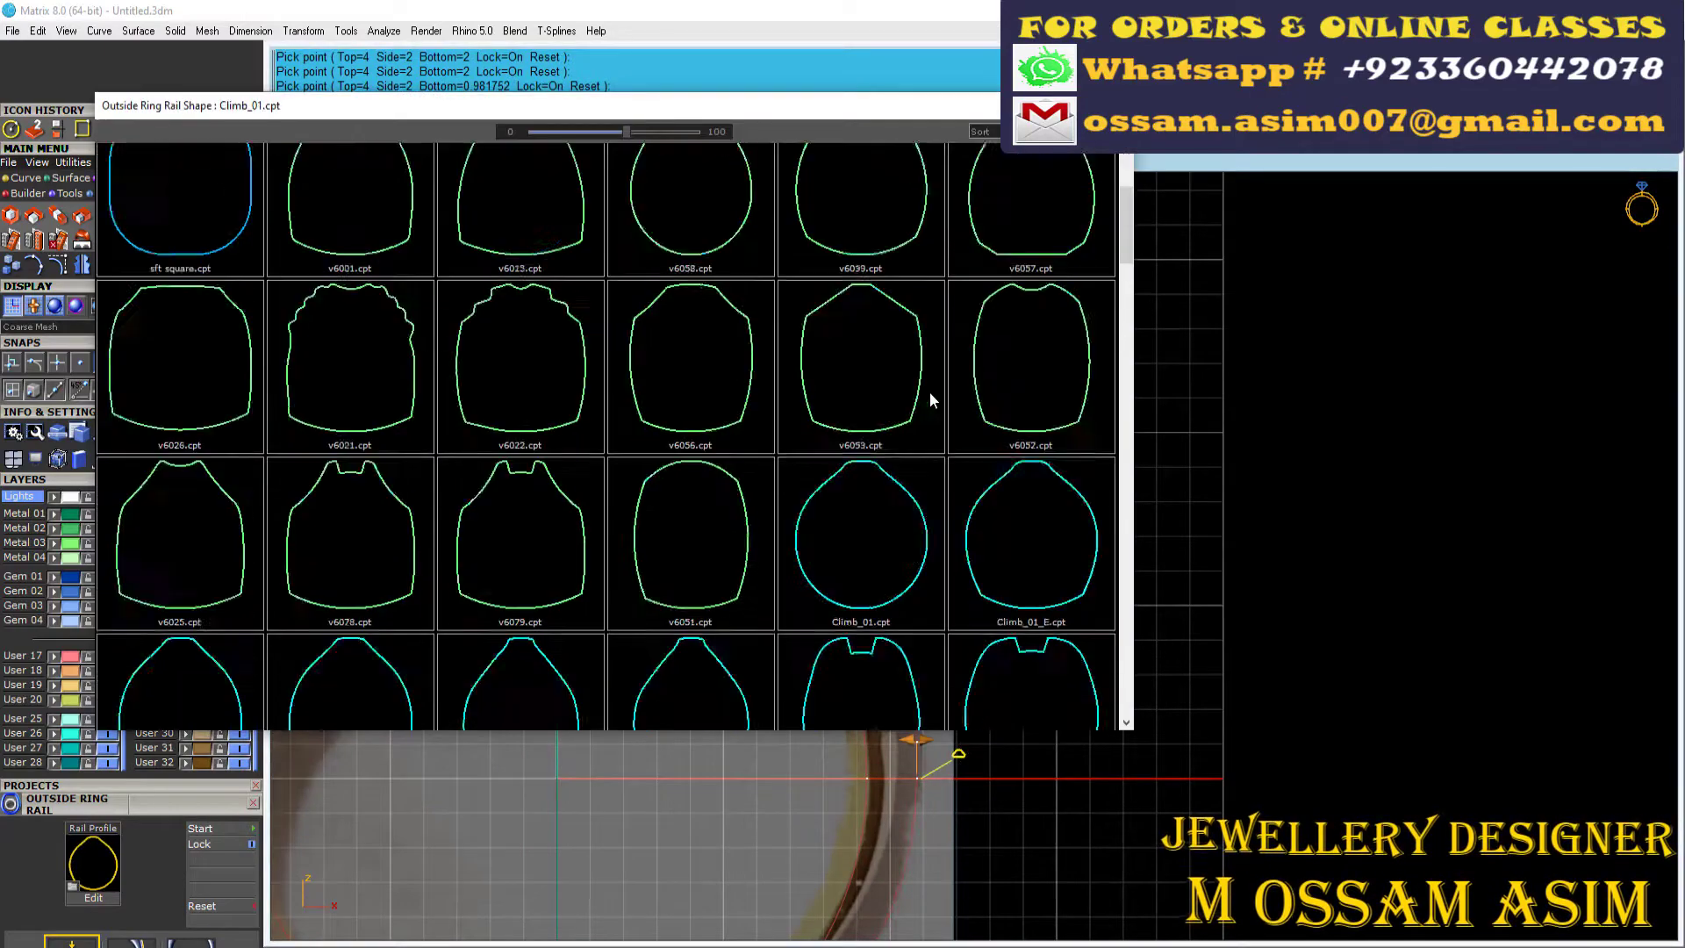
scroll(985, 370, "down", 2)
scroll(904, 615, "up", 3)
scroll(742, 392, "down", 2)
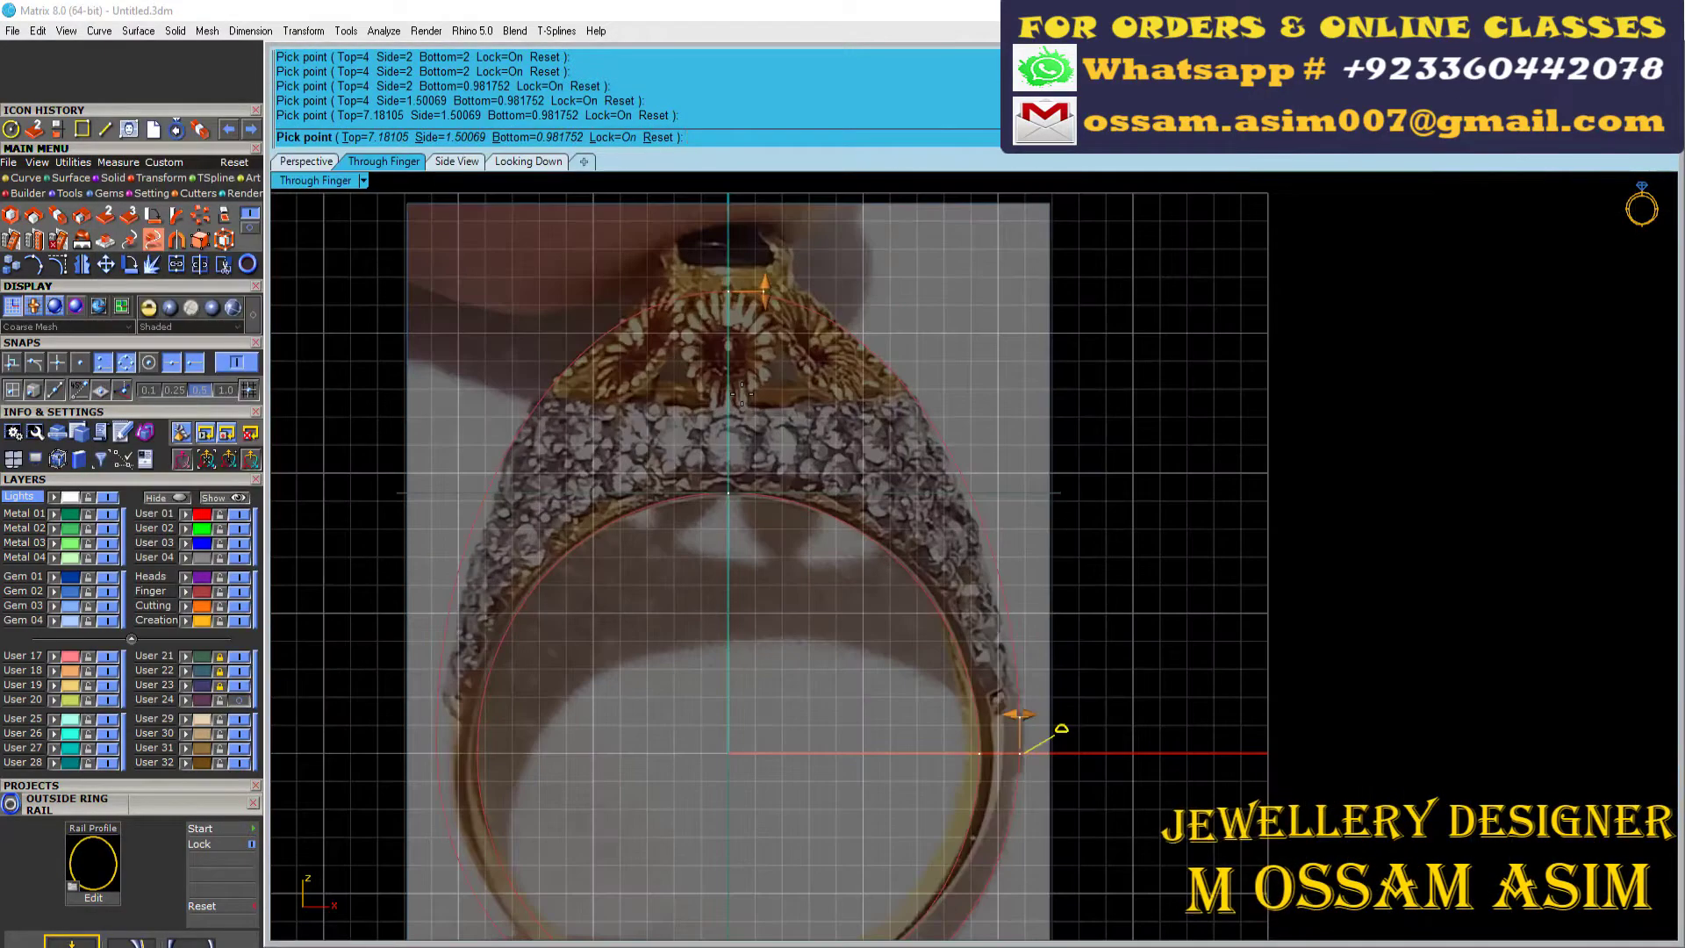
scroll(648, 432, "up", 3)
scroll(573, 351, "down", 1)
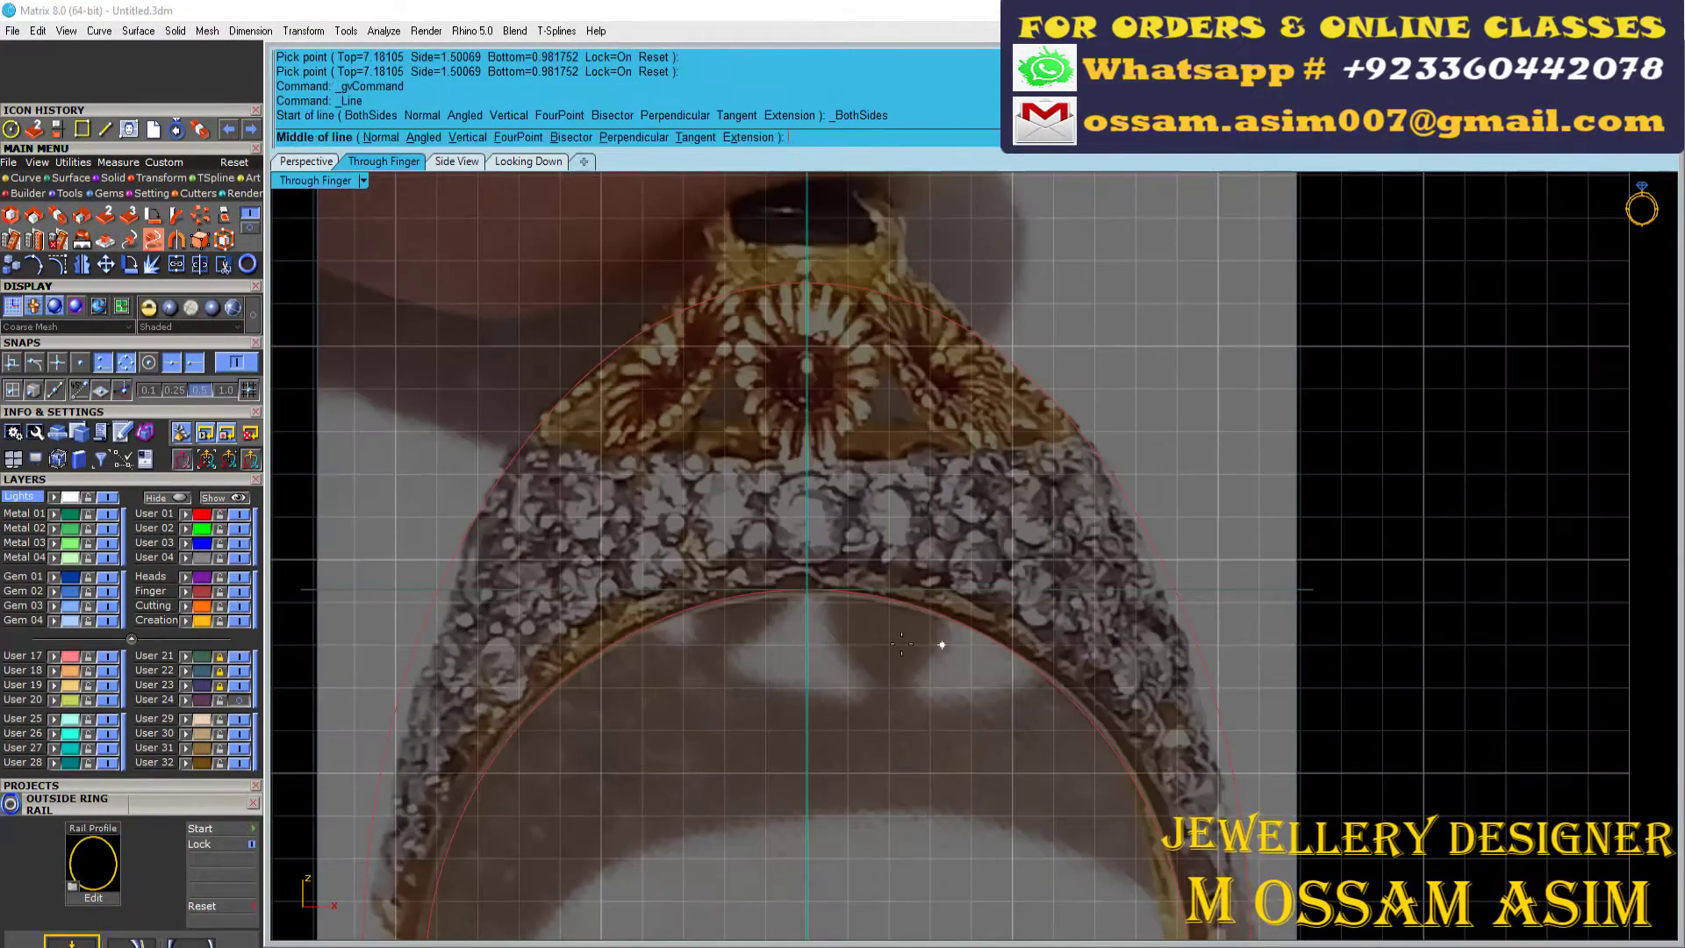
Step: Draw a vertical line of length 3 up from the ring's inner top
left_click(808, 583)
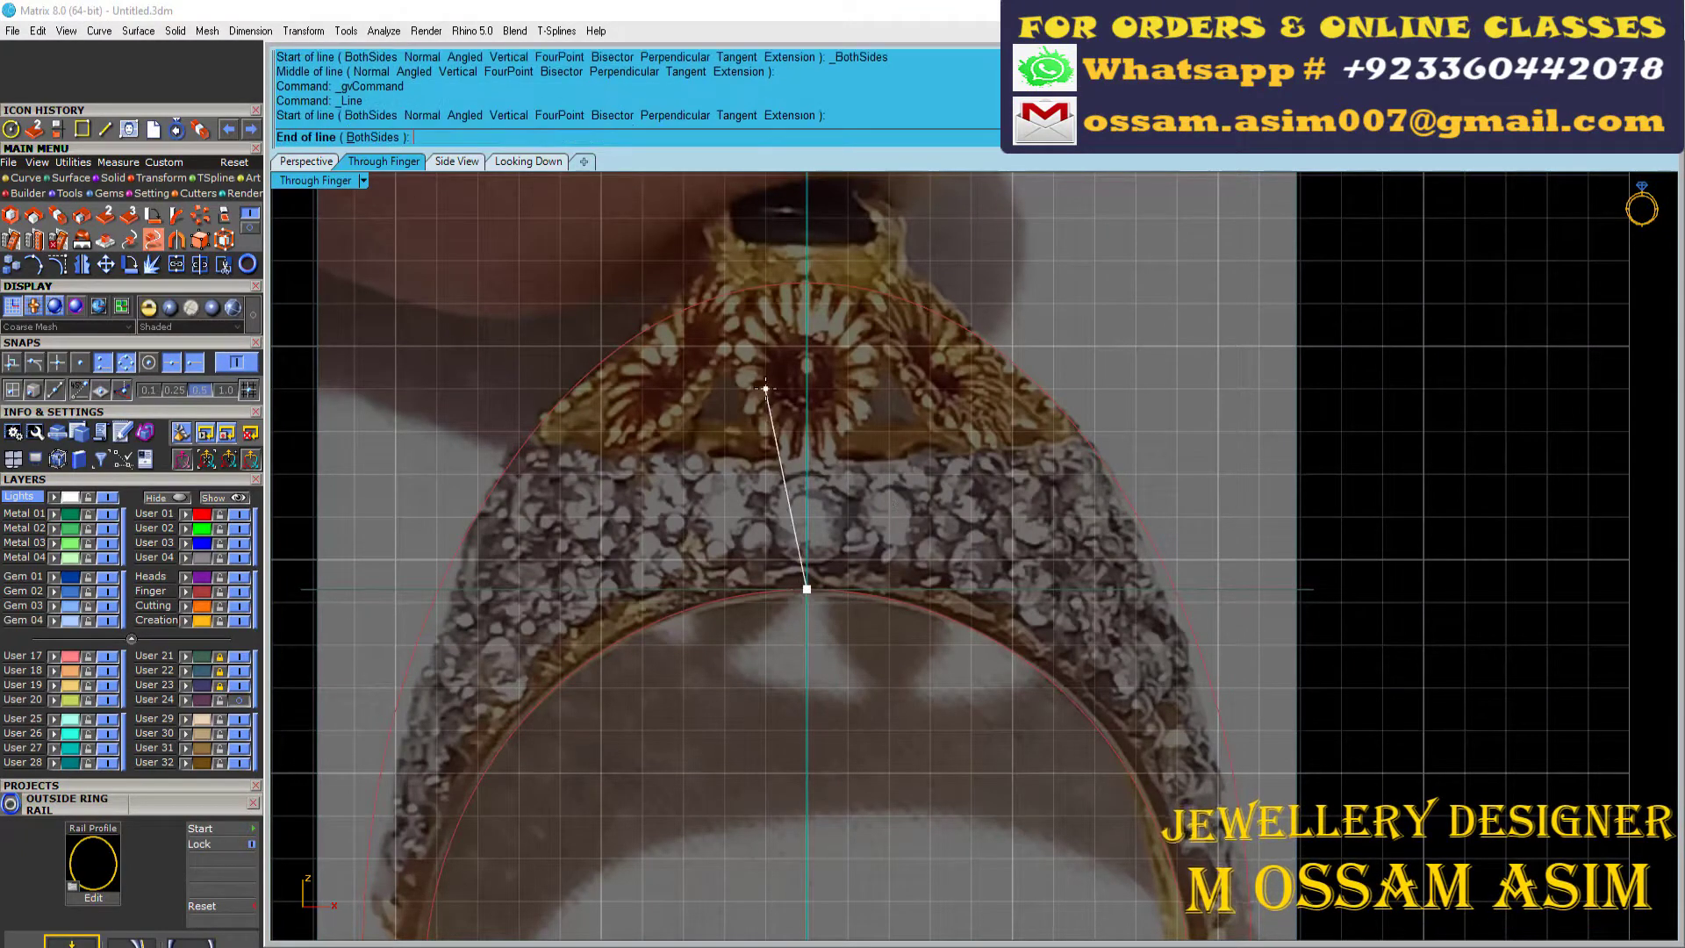
scroll(809, 583, "up", 1)
right_click(801, 639)
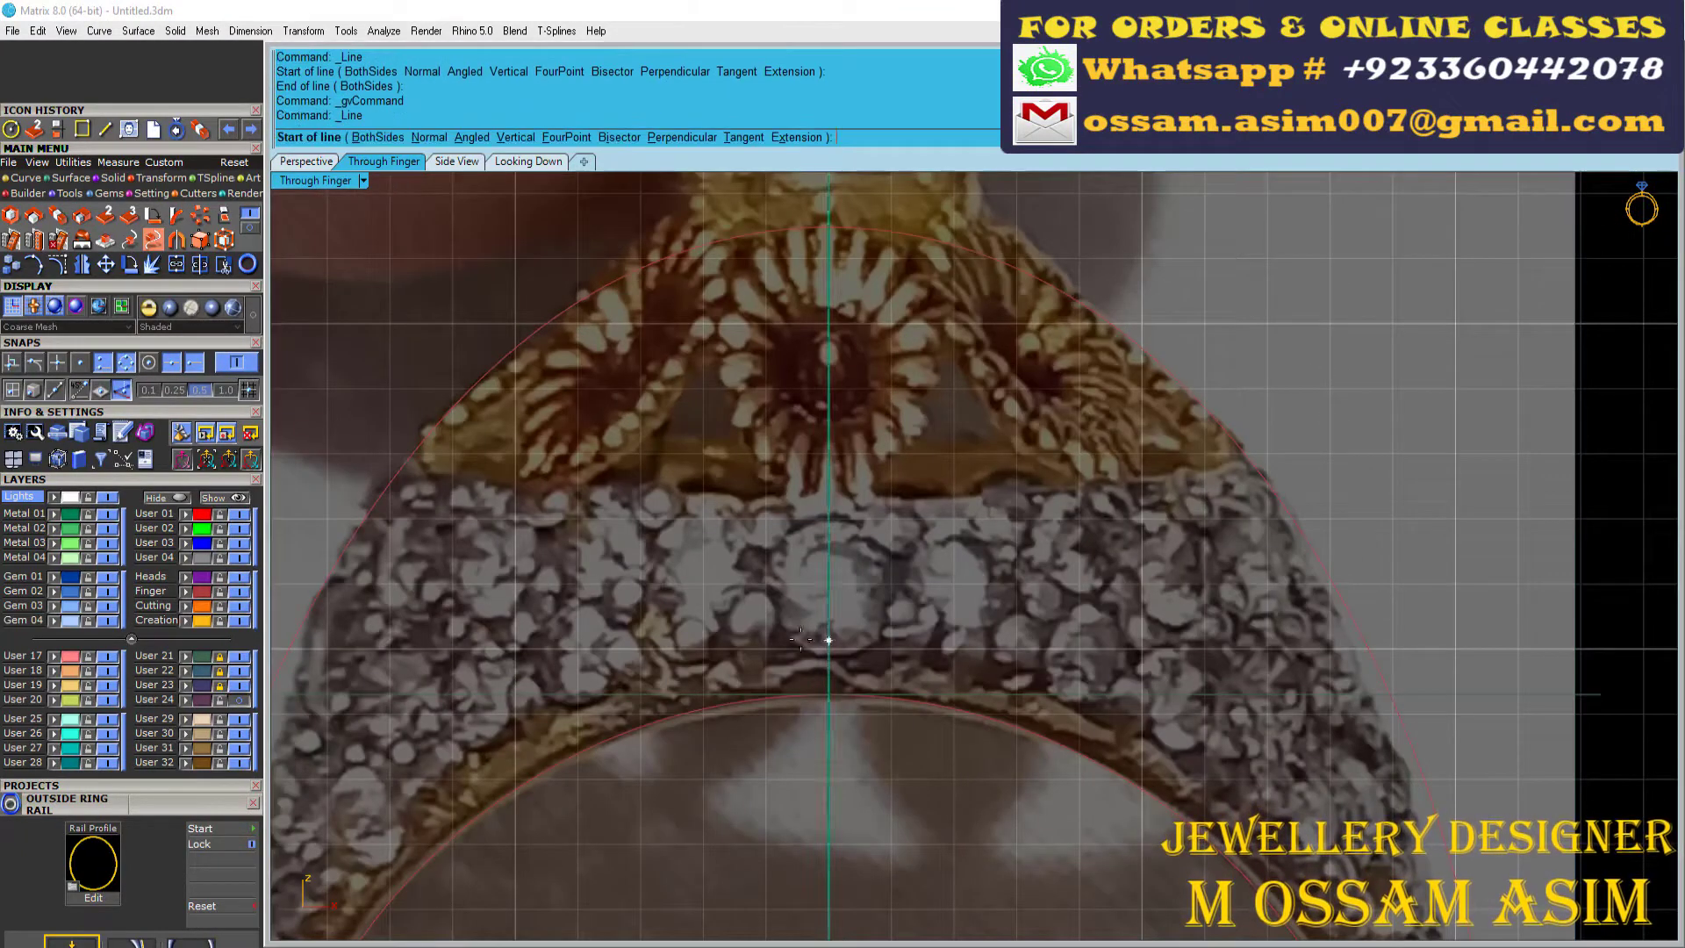
left_click(828, 695)
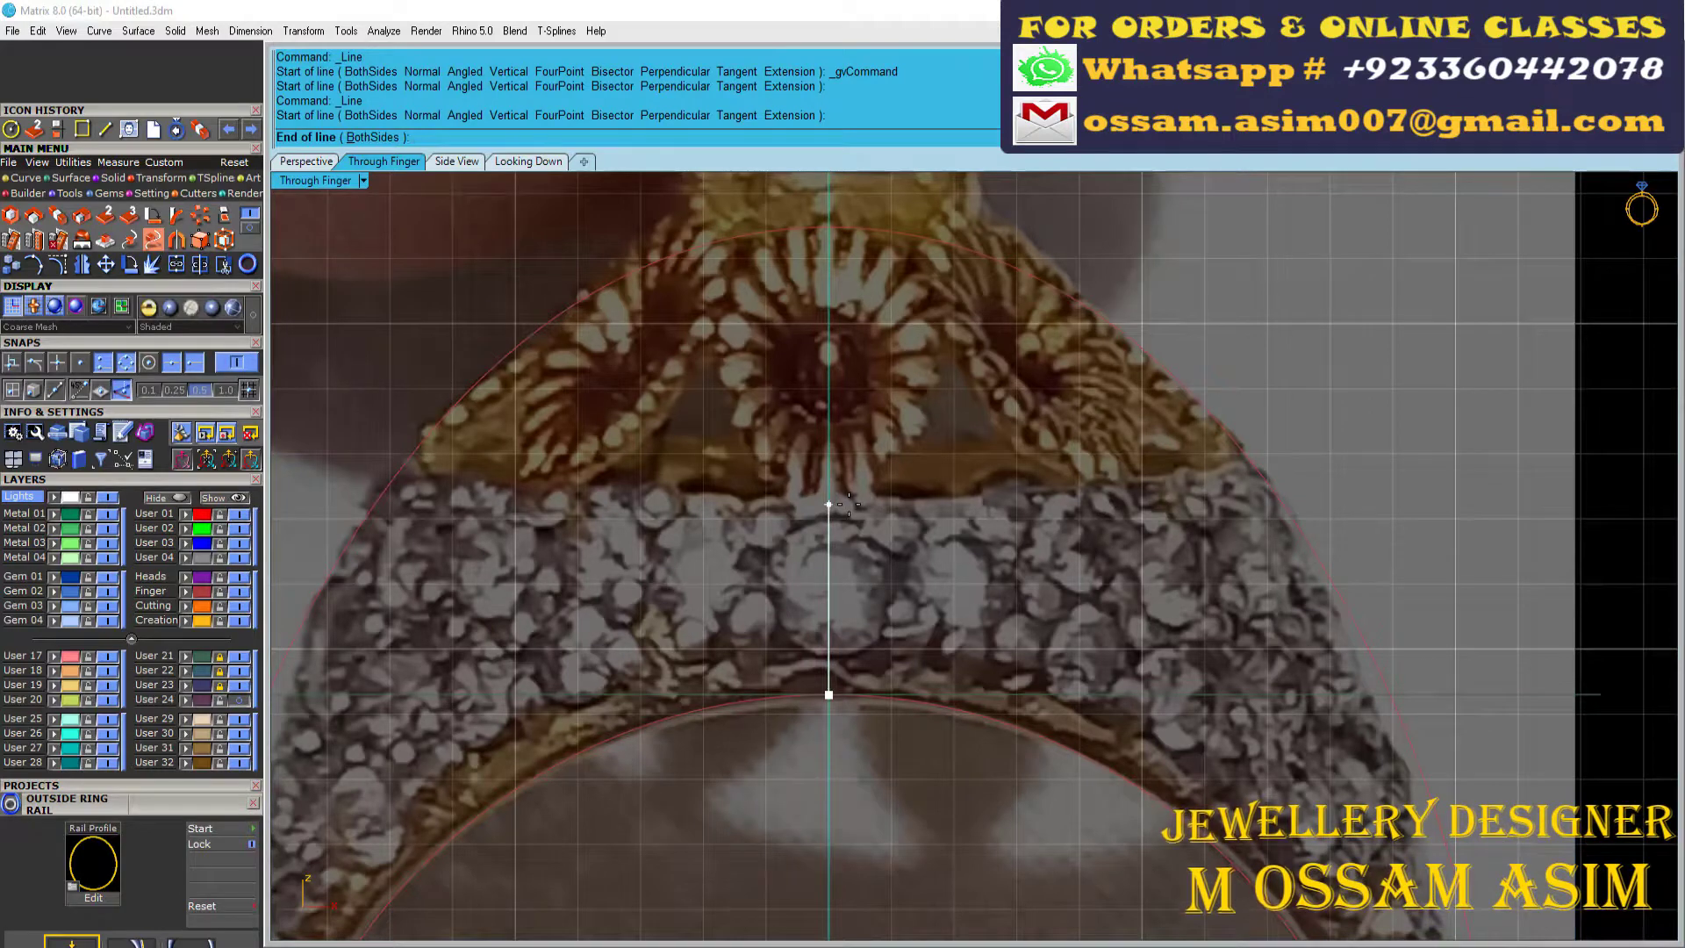
type("3")
key("Return")
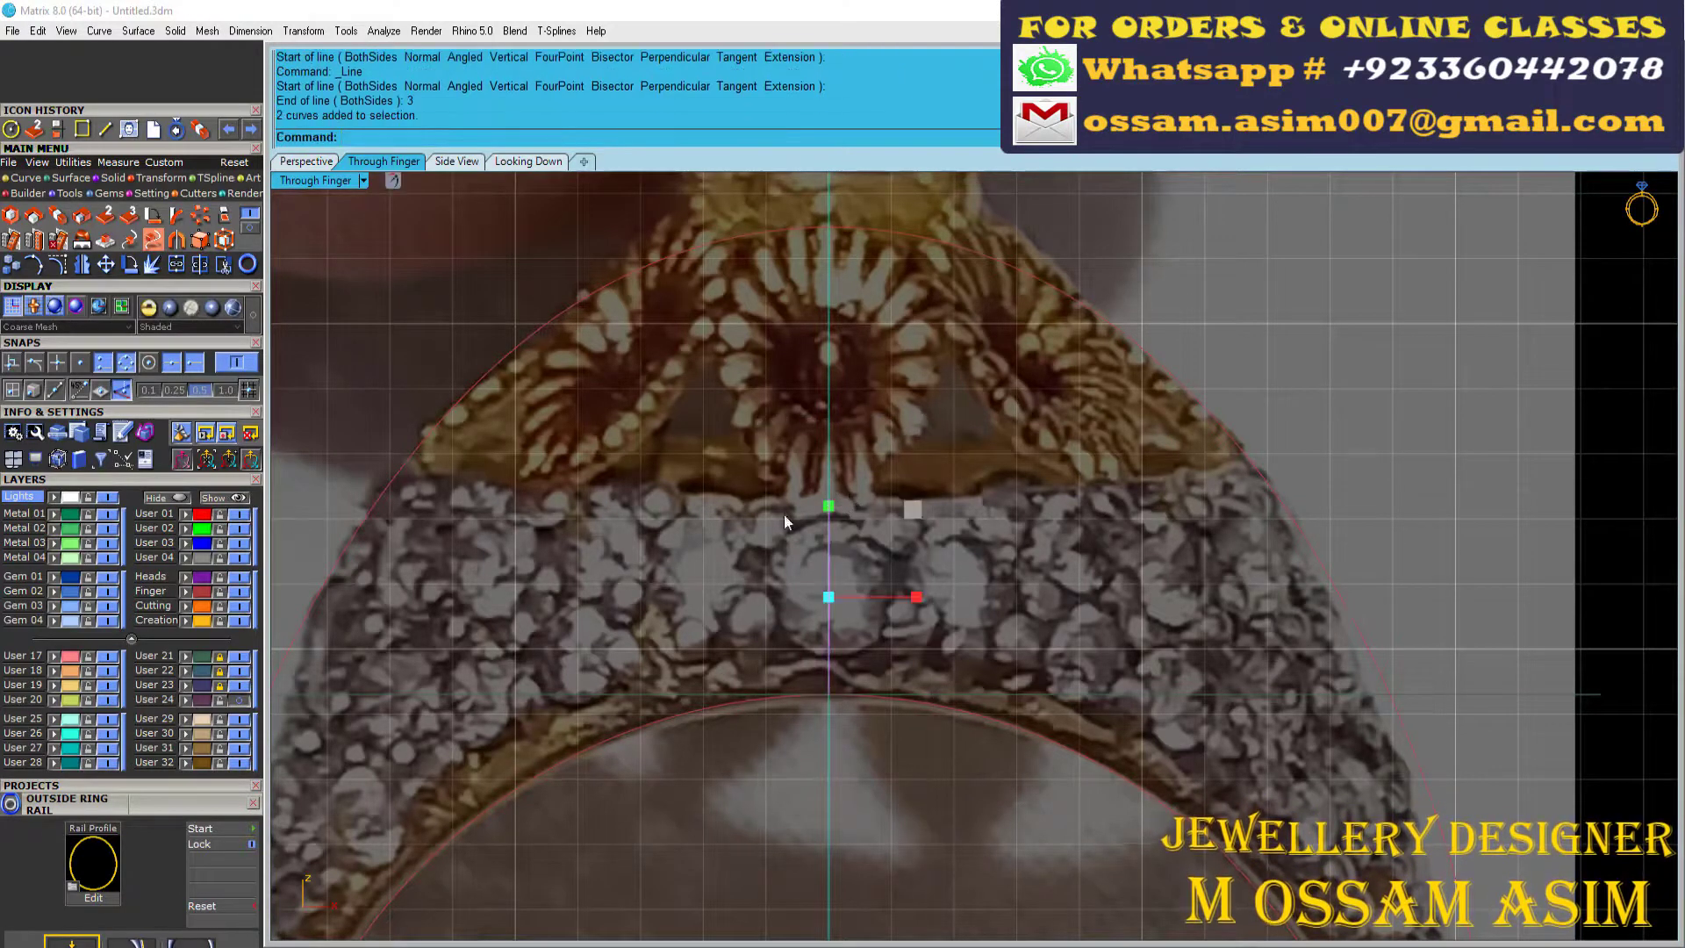
scroll(784, 522, "down", 1)
Step: Draw a horizontal line from the vertical line's top across the head
right_click(878, 477)
left_click(877, 478)
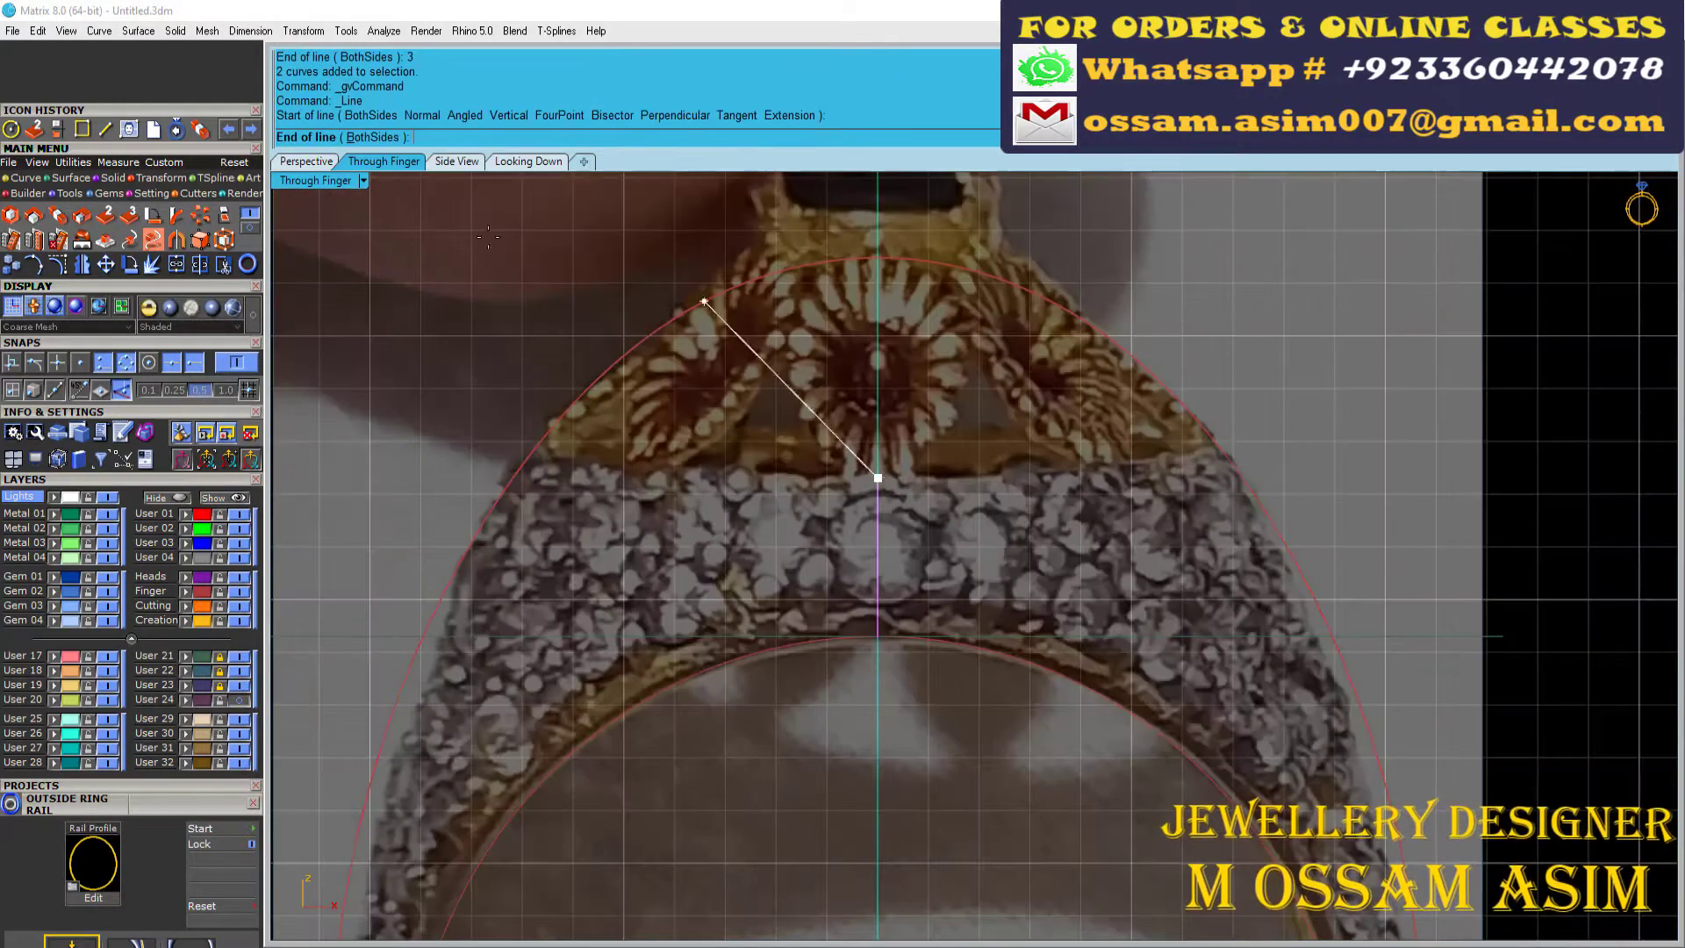
left_click(407, 432)
scroll(407, 432, "up", 1)
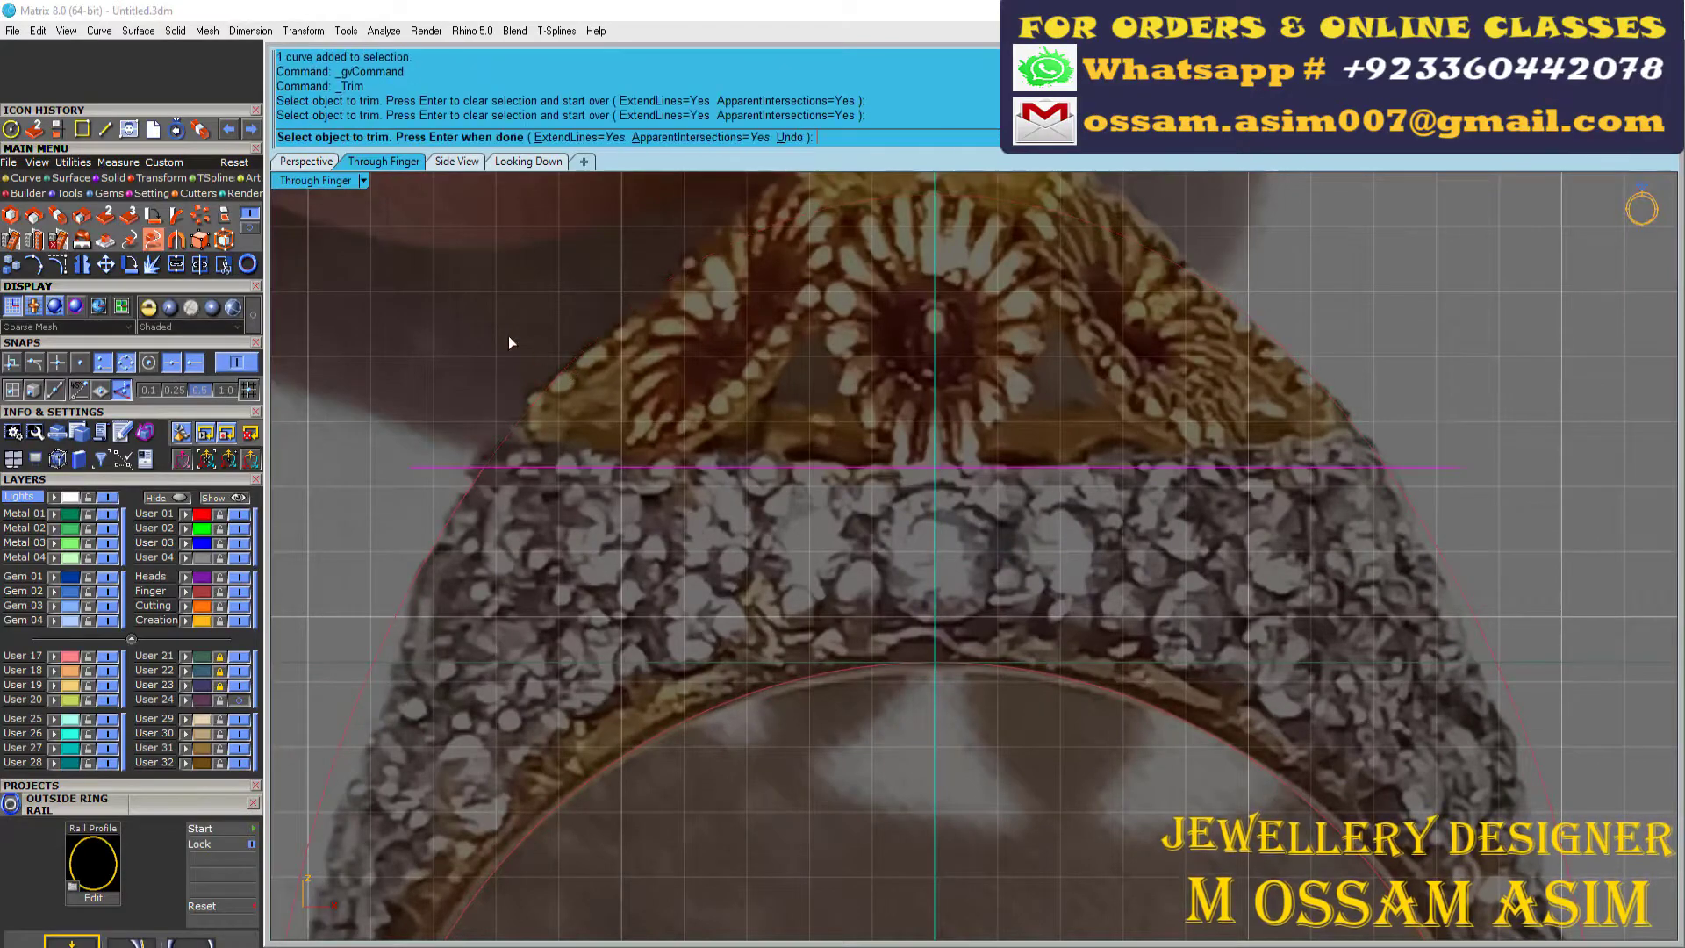
left_click(306, 162)
right_click_drag(464, 430, 824, 439)
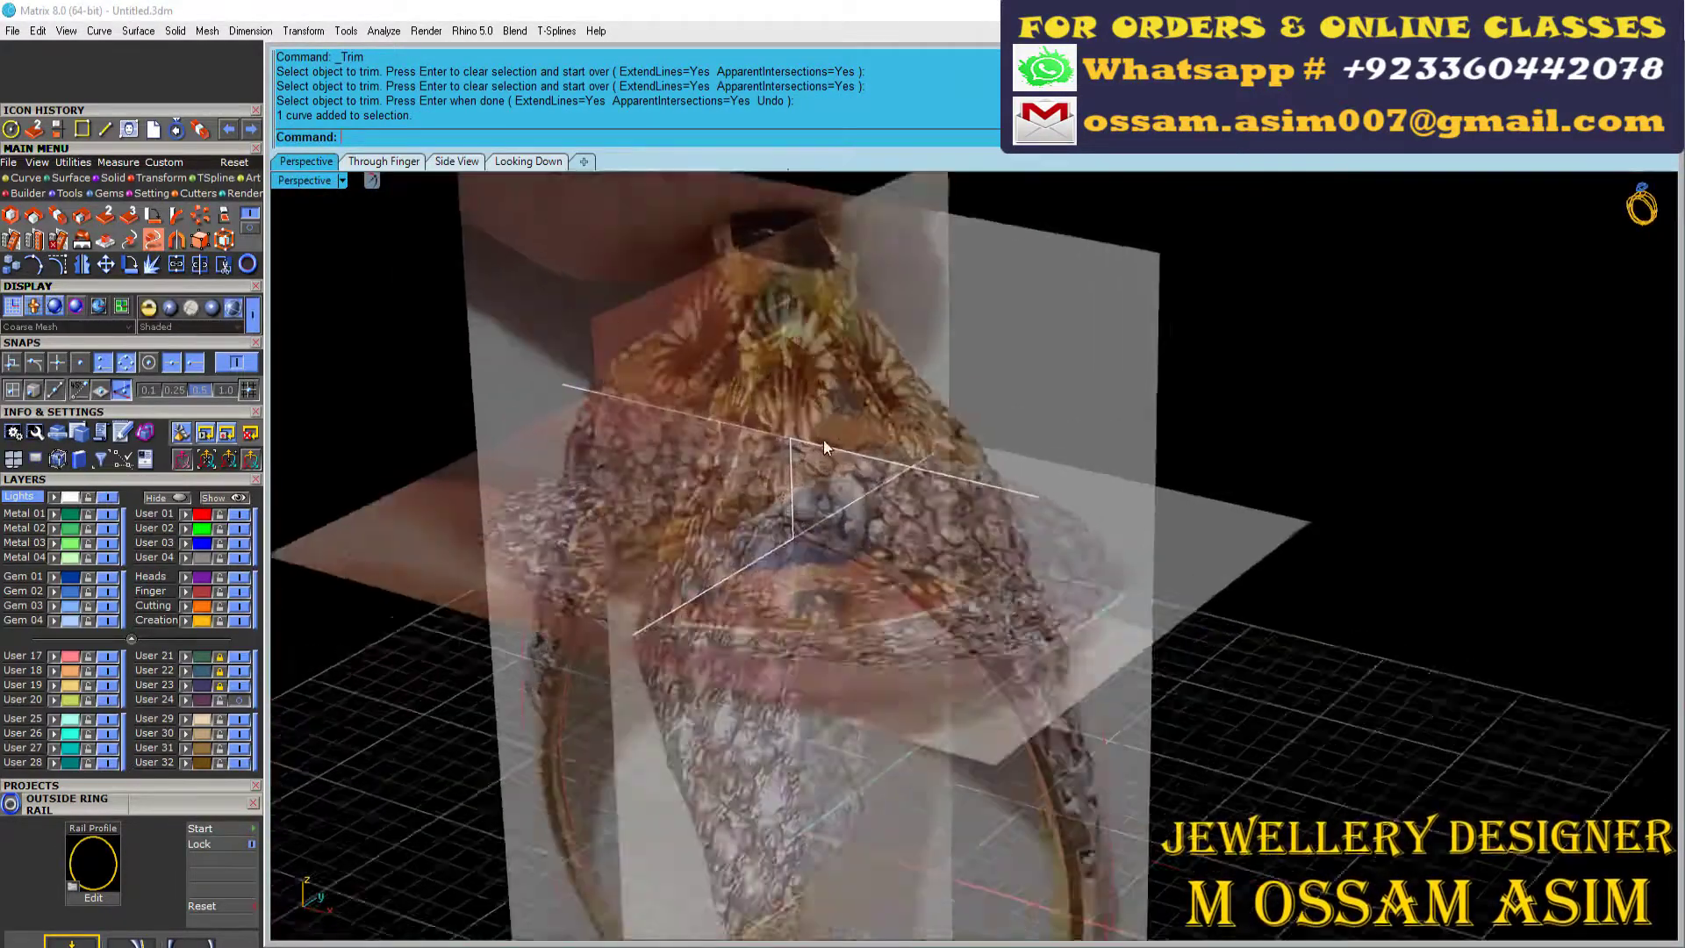
left_click(24, 177)
Step: Draw a circle centred on the horizontal line's midpoint, sized to its end, and check it from above
left_click(105, 214)
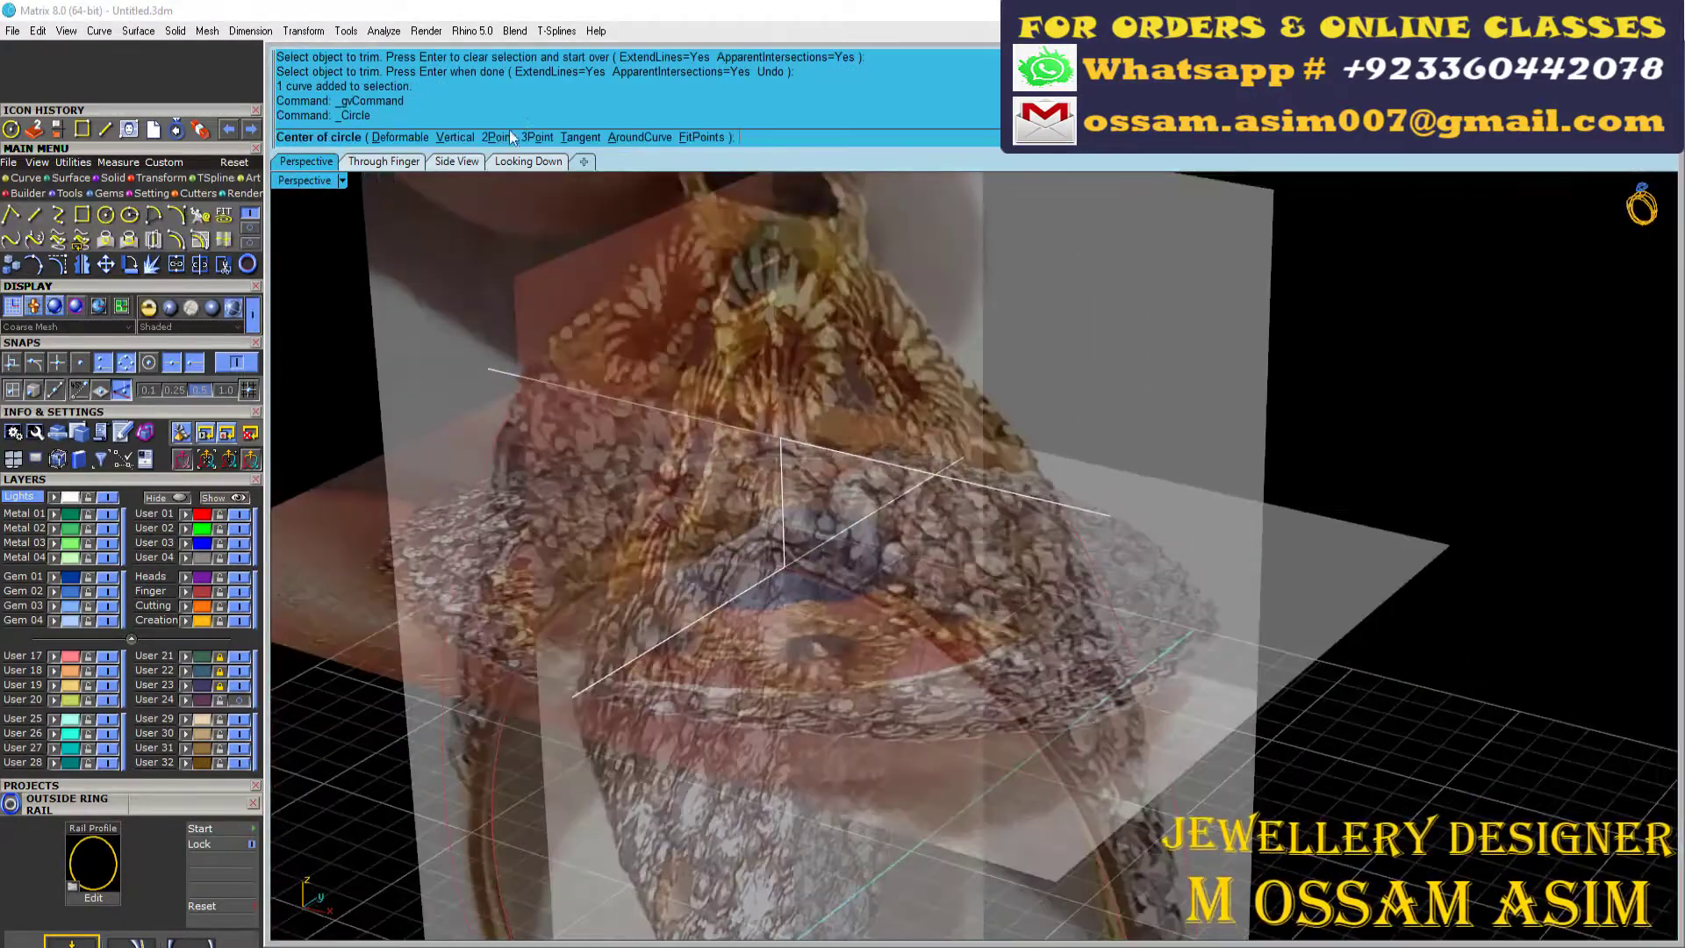
left_click(384, 162)
left_click(935, 466)
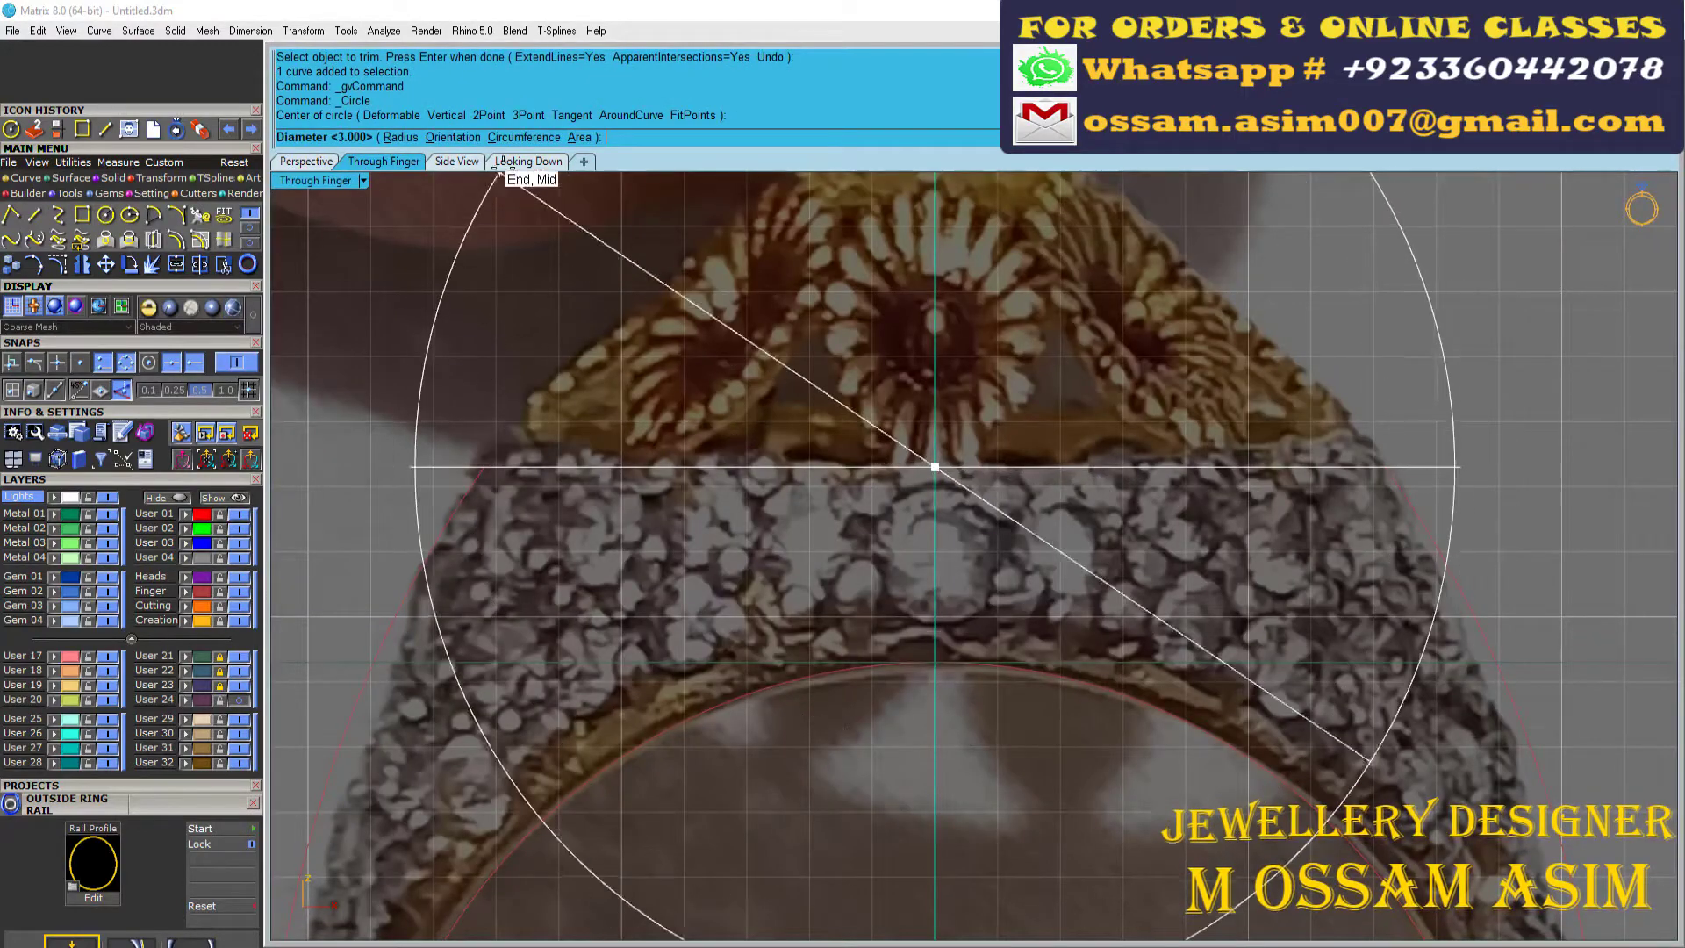
left_click(528, 161)
left_click(306, 162)
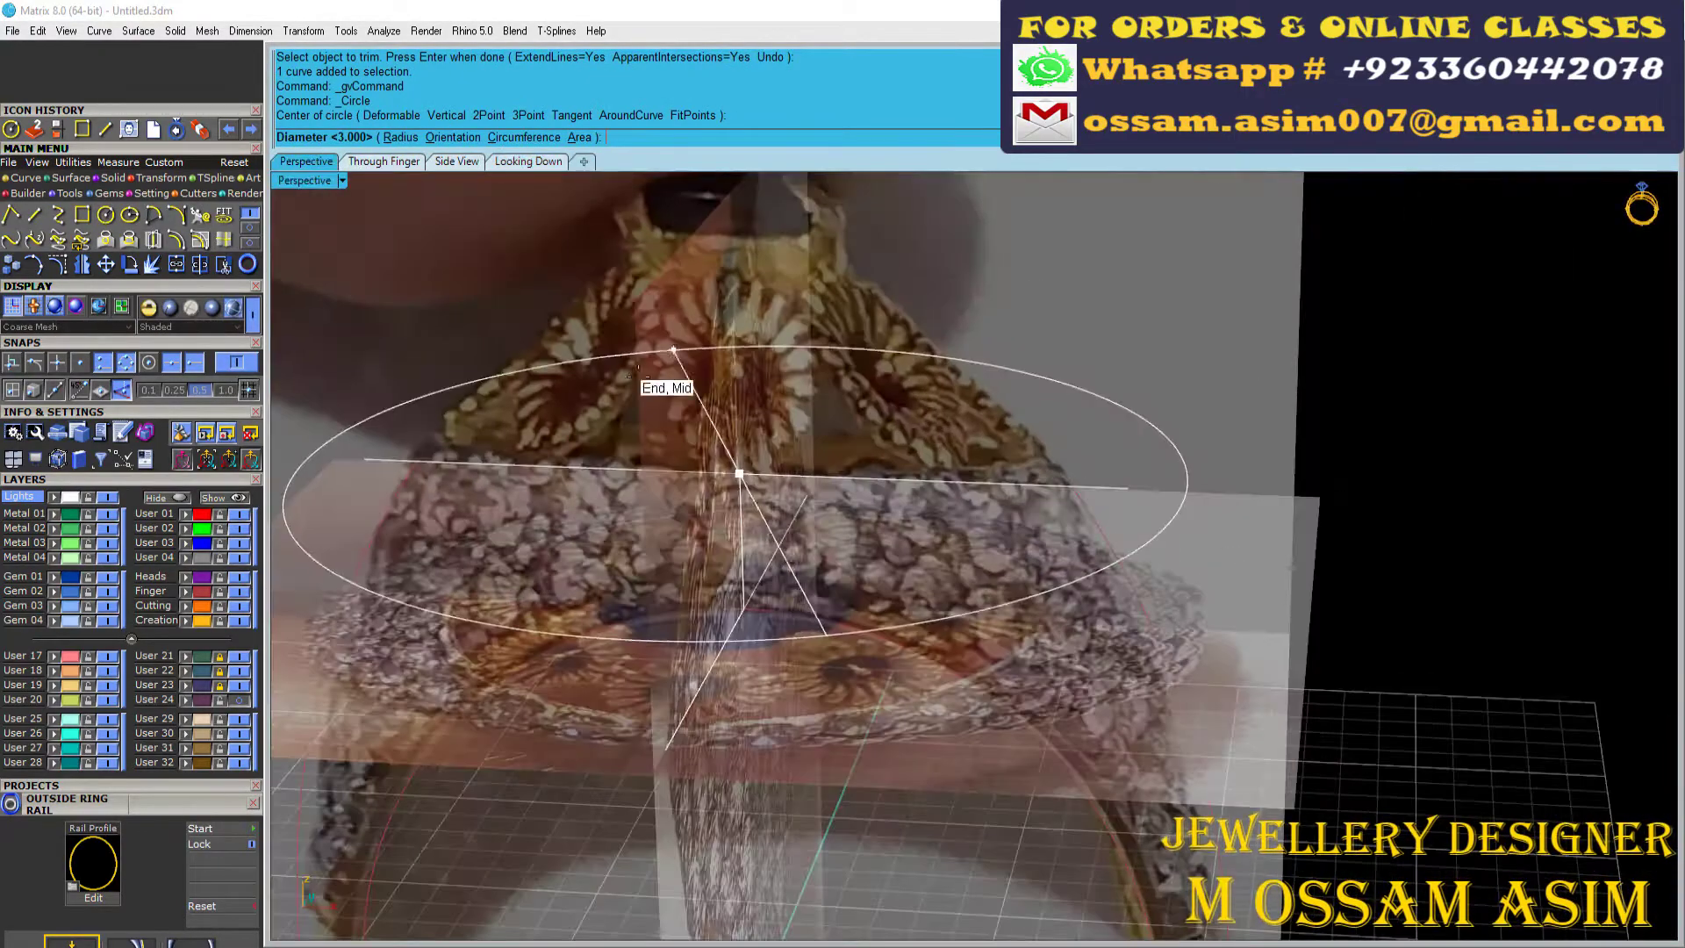
left_click(444, 474)
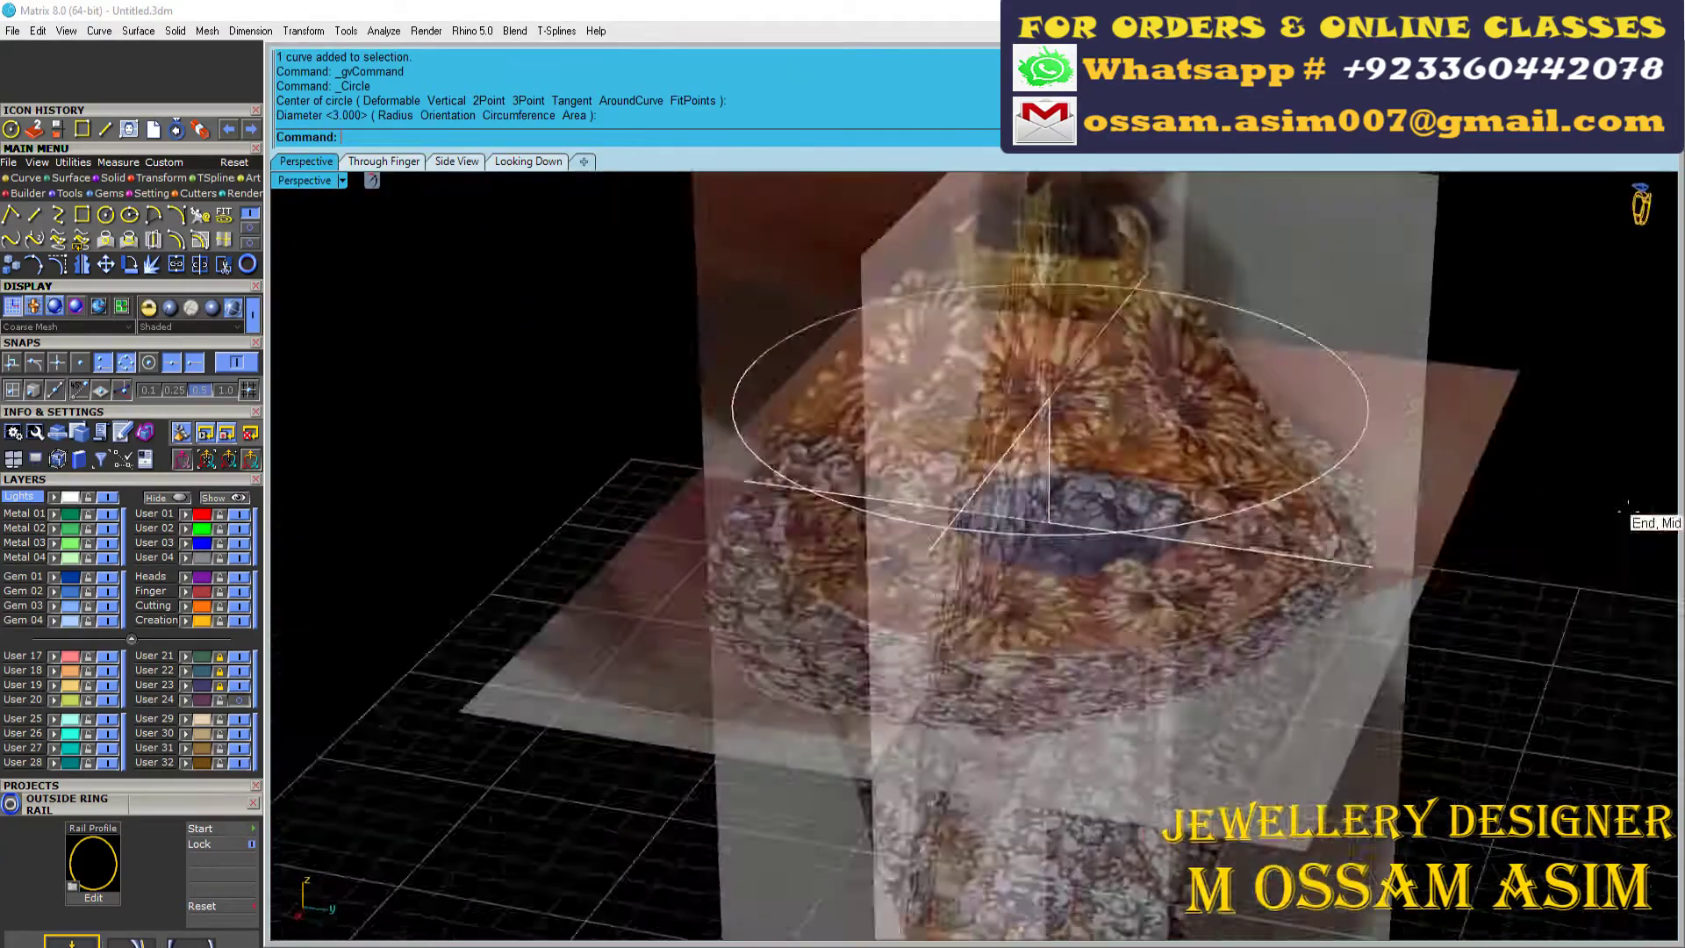
right_click_drag(444, 474, 519, 186)
left_click(528, 162)
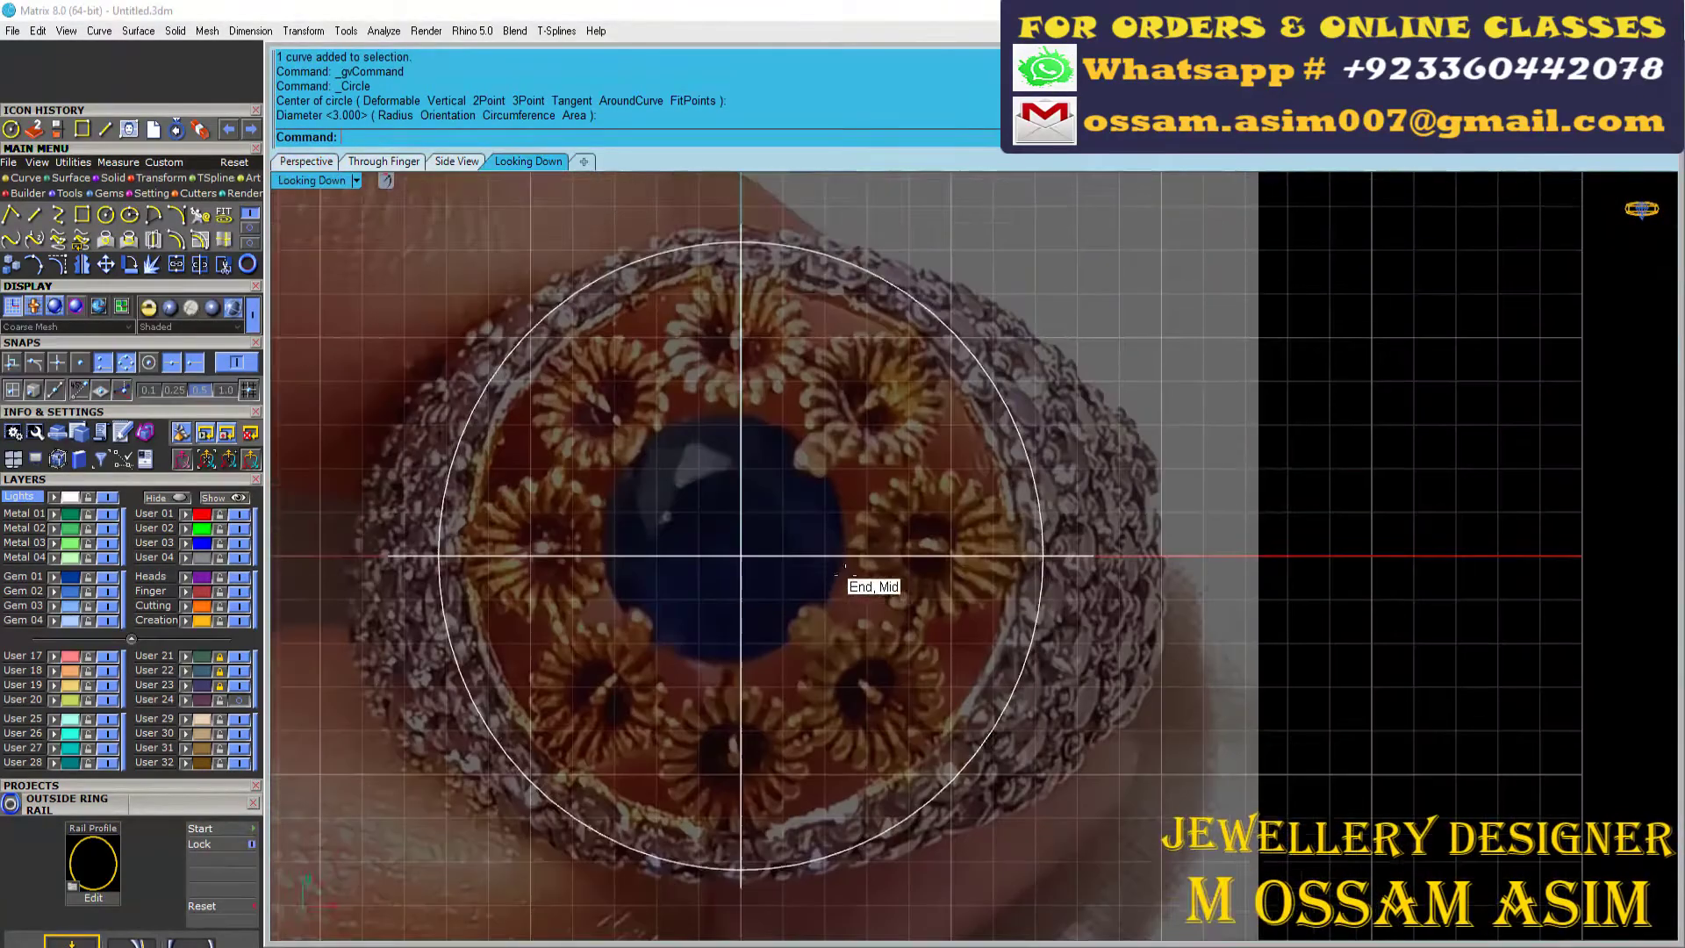
key("ctrl+Tab")
key("ctrl+Tab")
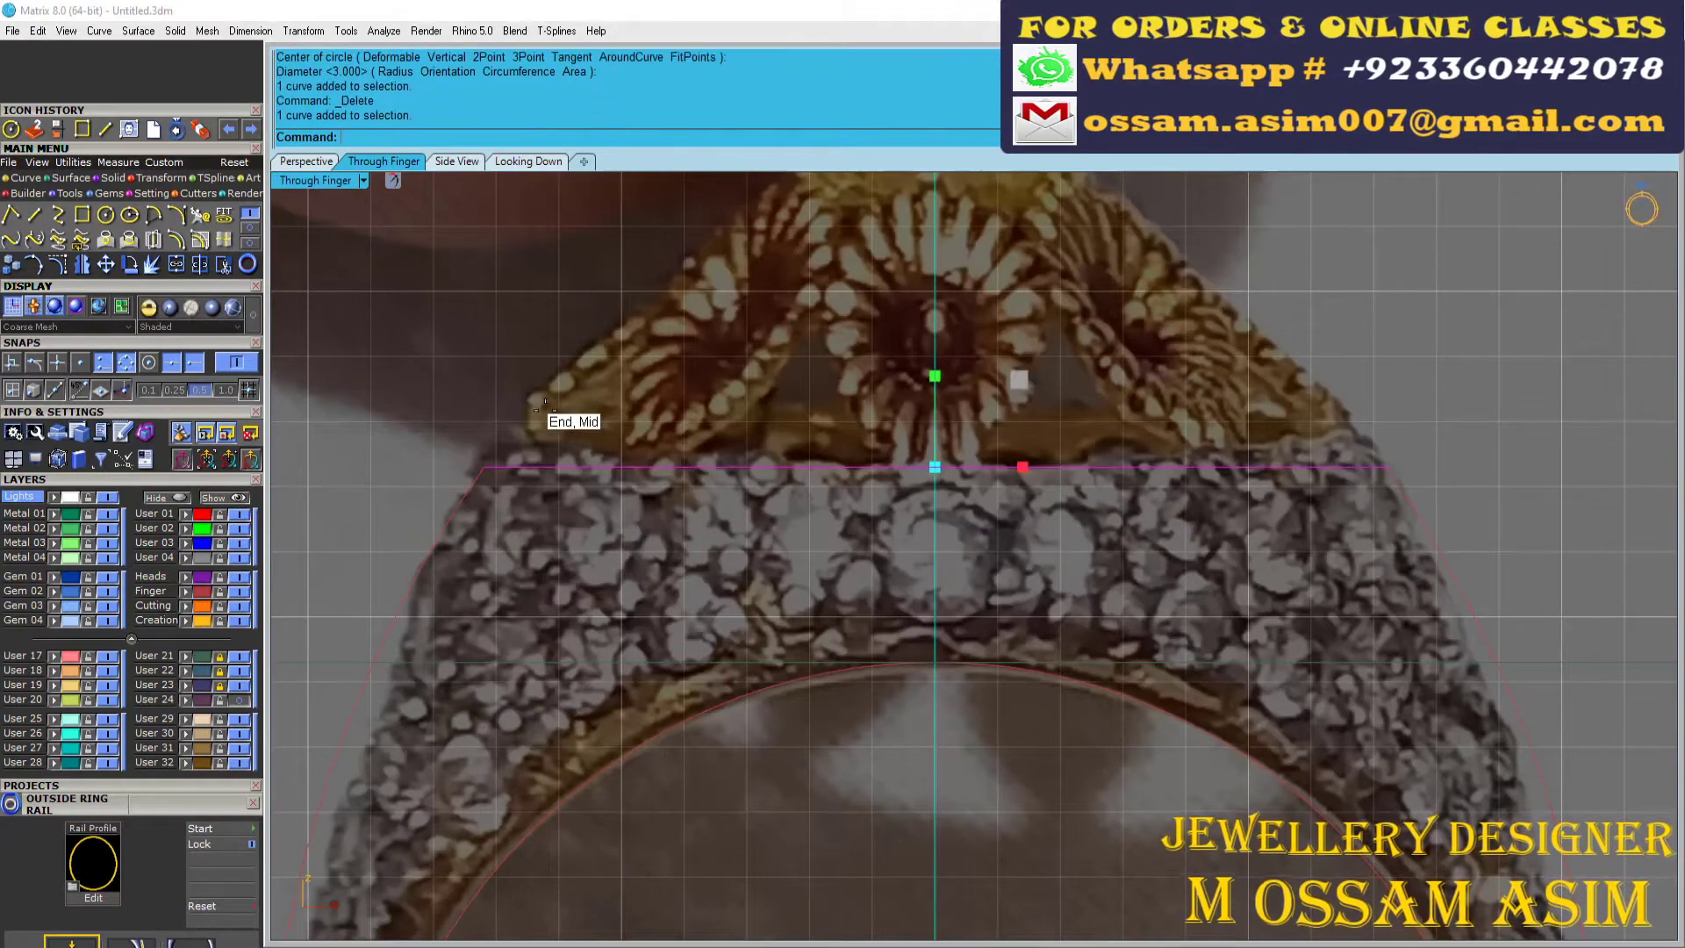
Step: Scale the reference picture down so the head width reads 14.03 instead of 14.38
scroll(539, 405, "down", 3)
scroll(755, 360, "down", 2)
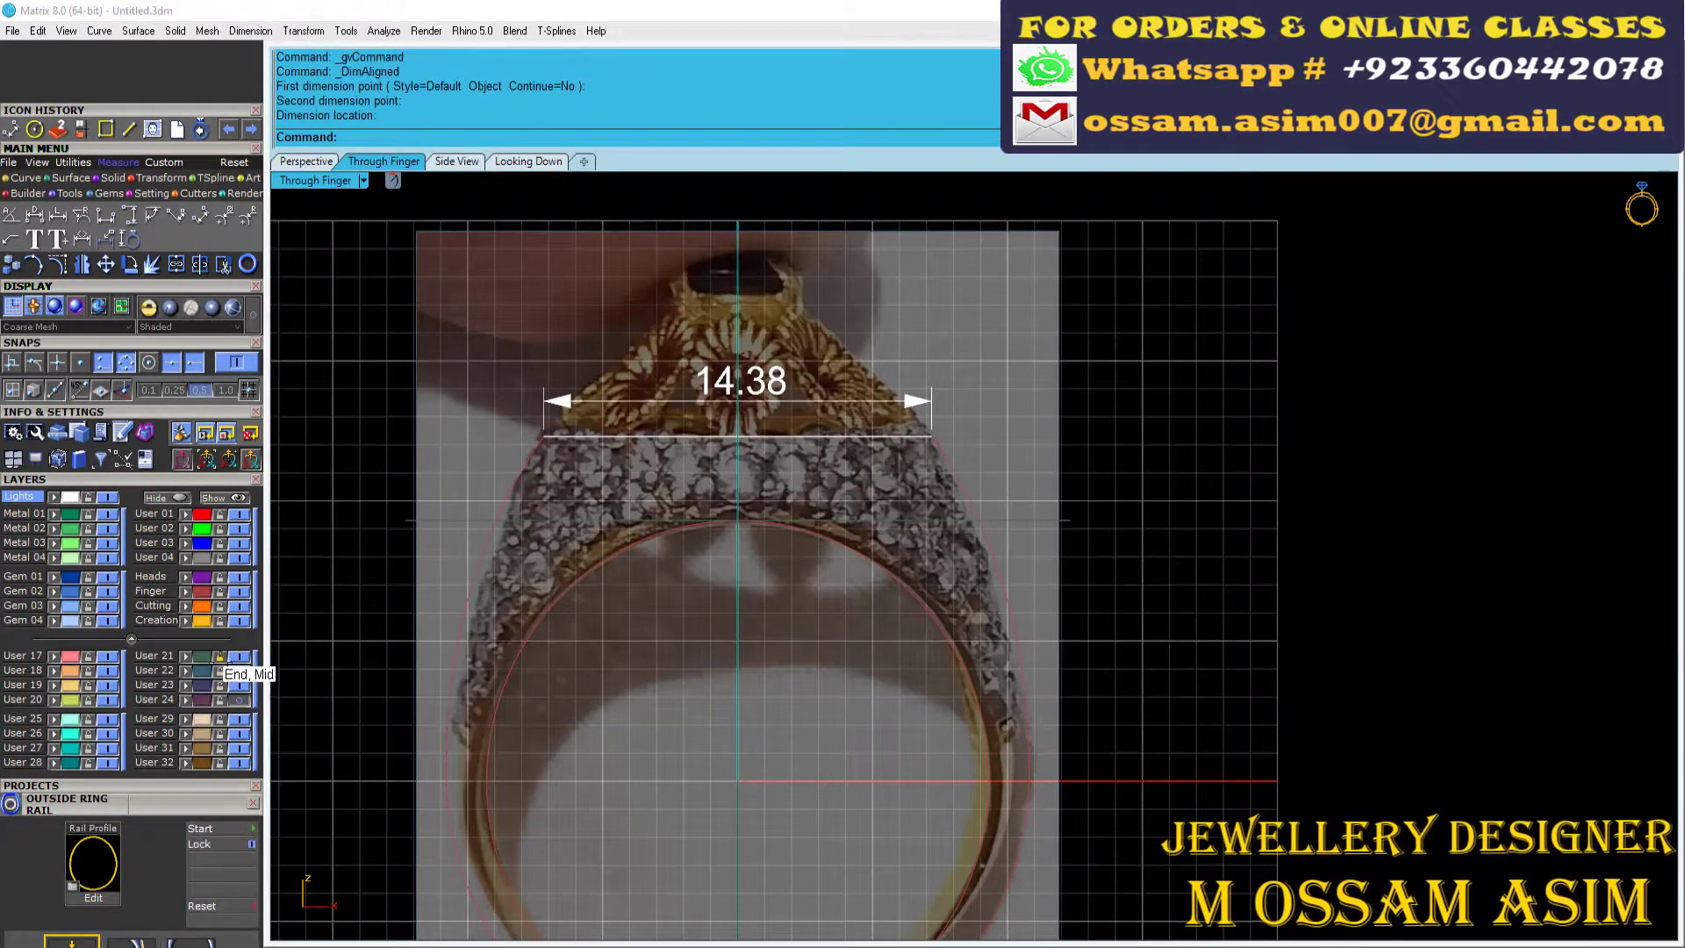
scroll(436, 436, "down", 2)
left_click(436, 436)
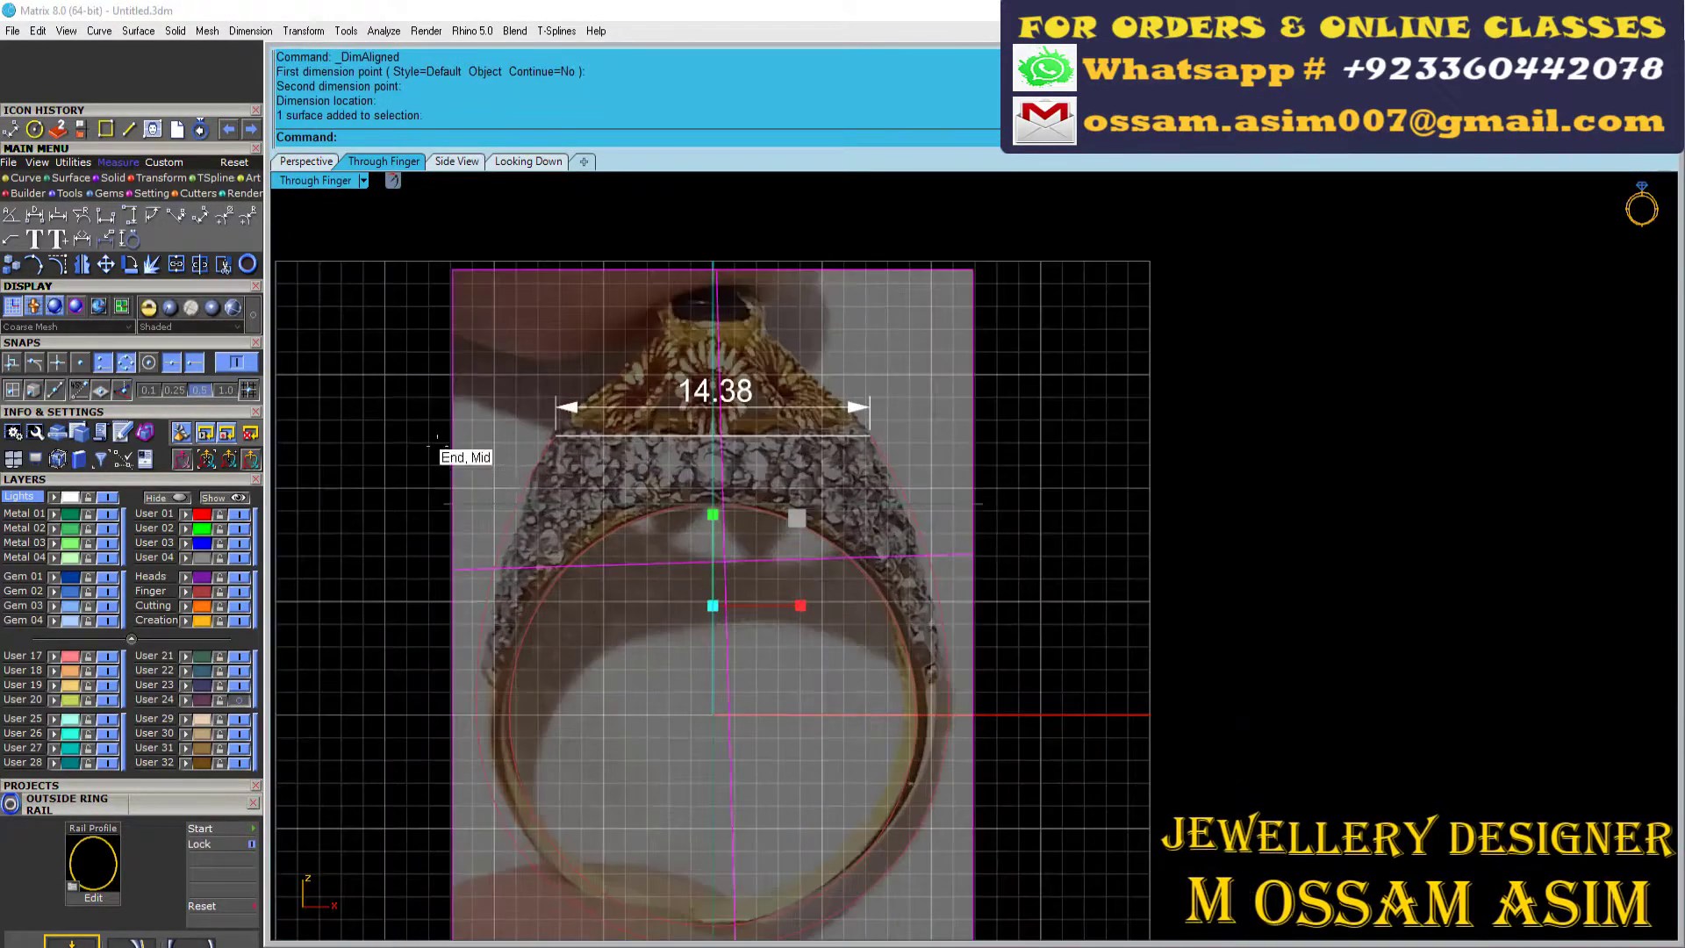
scroll(753, 351, "up", 2)
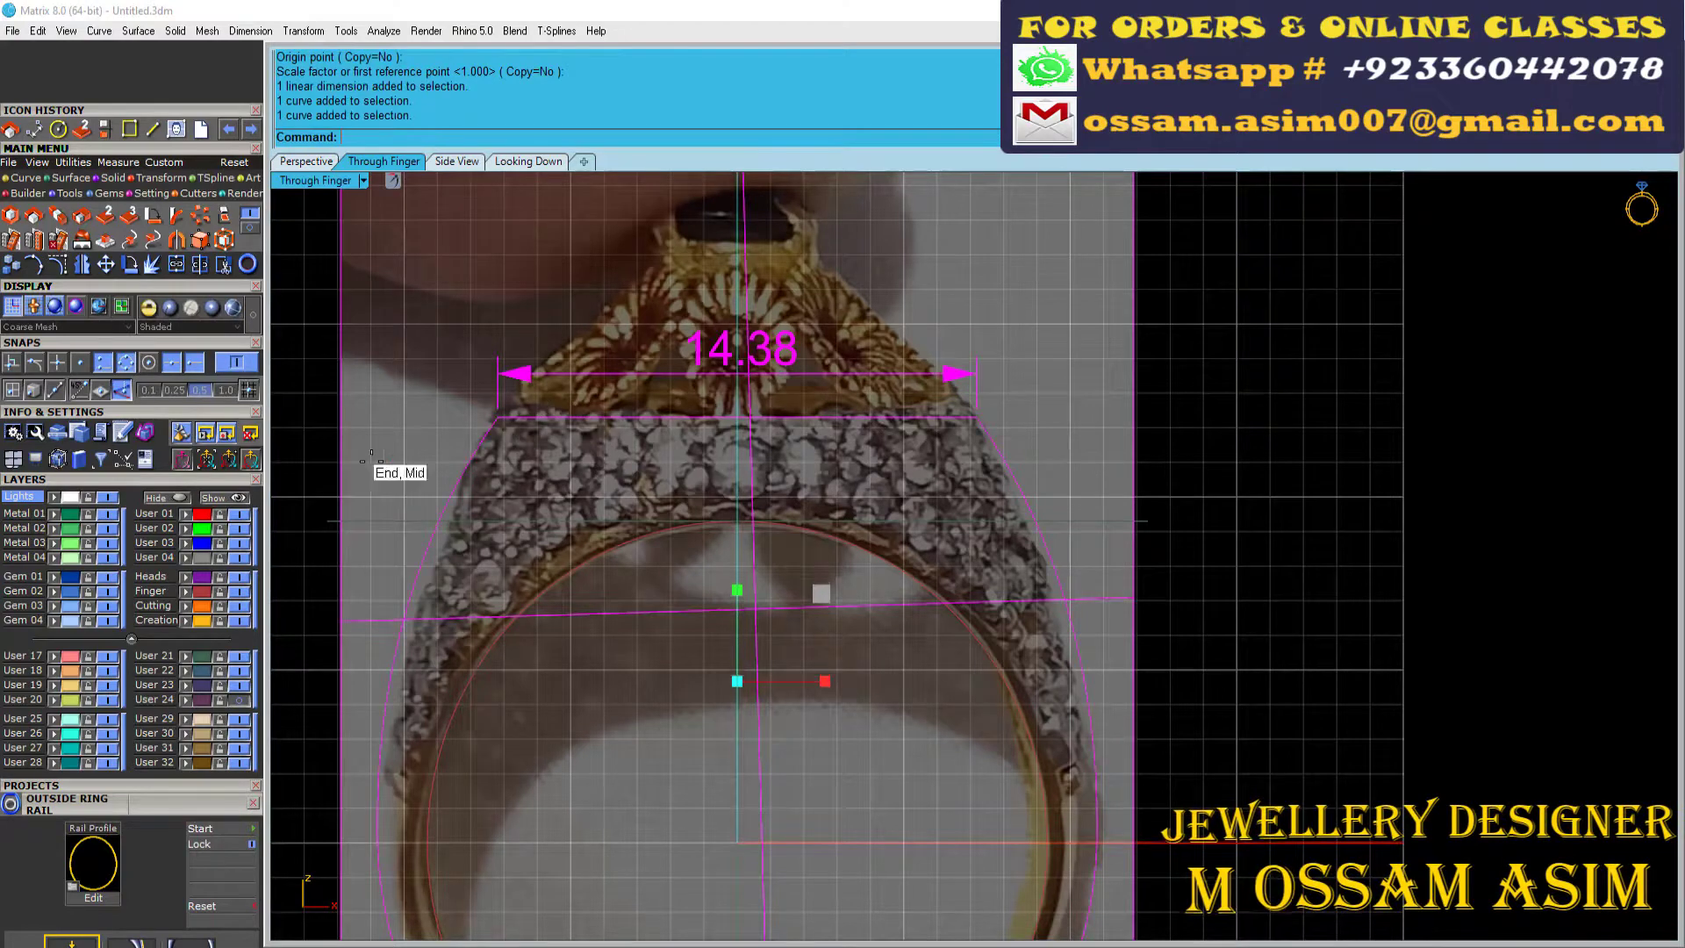
left_click(1333, 470)
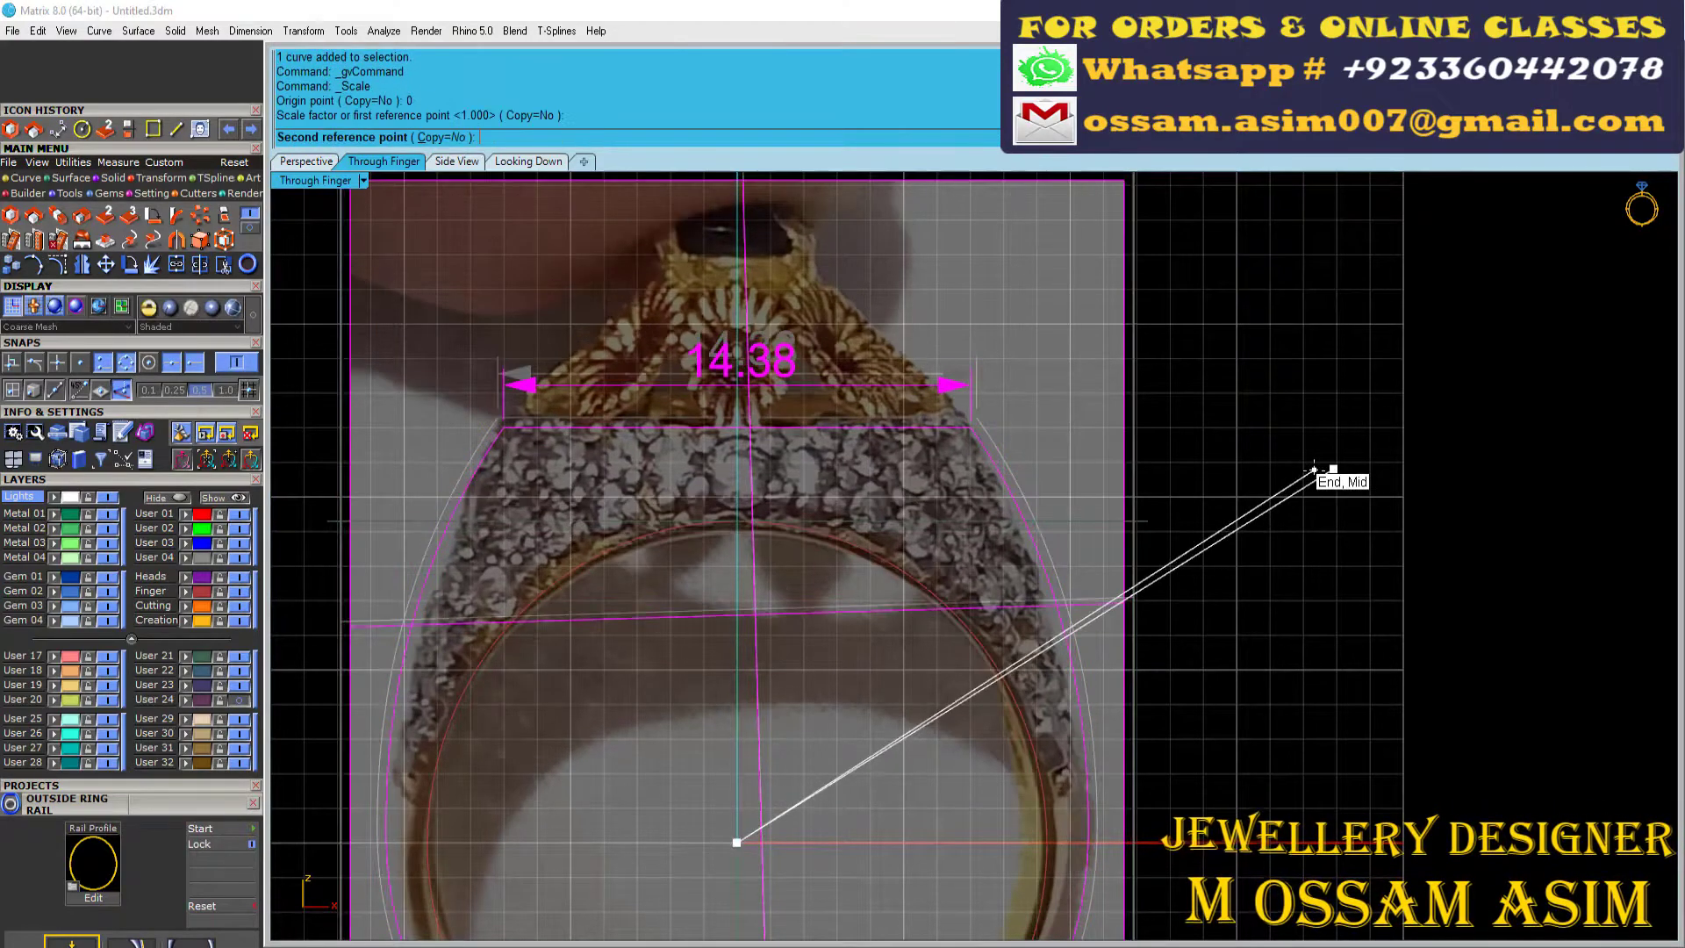
left_click(999, 476)
Step: Undo the extra shrink applied to the reference picture
left_click(1275, 422)
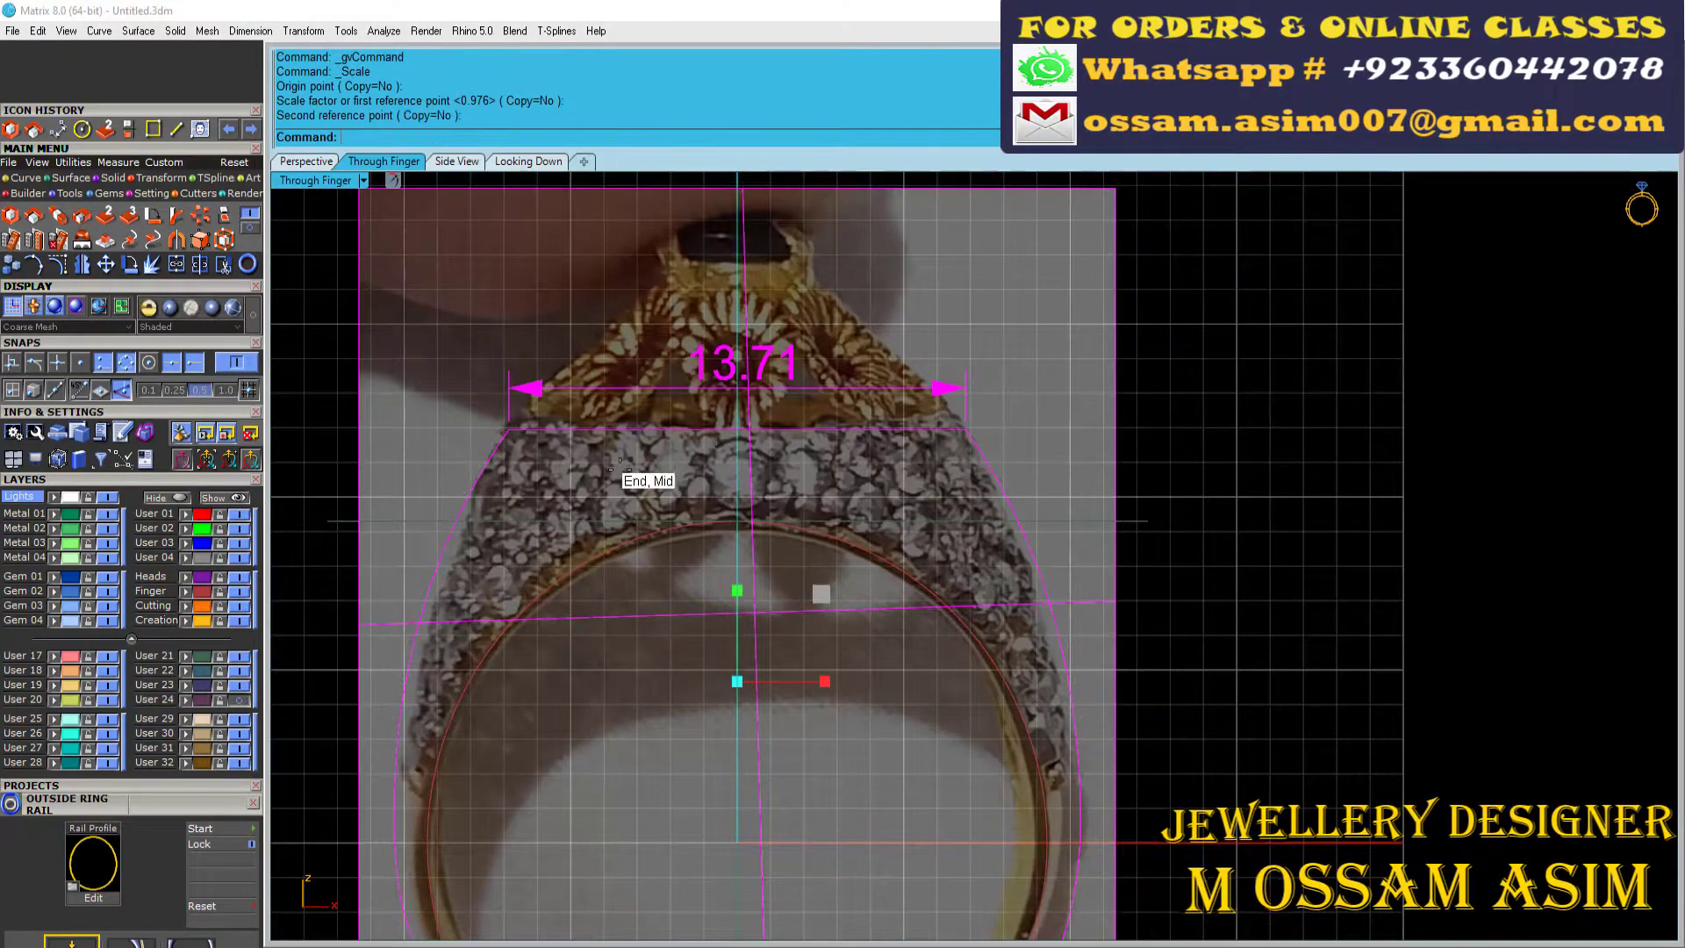
scroll(583, 434, "up", 1)
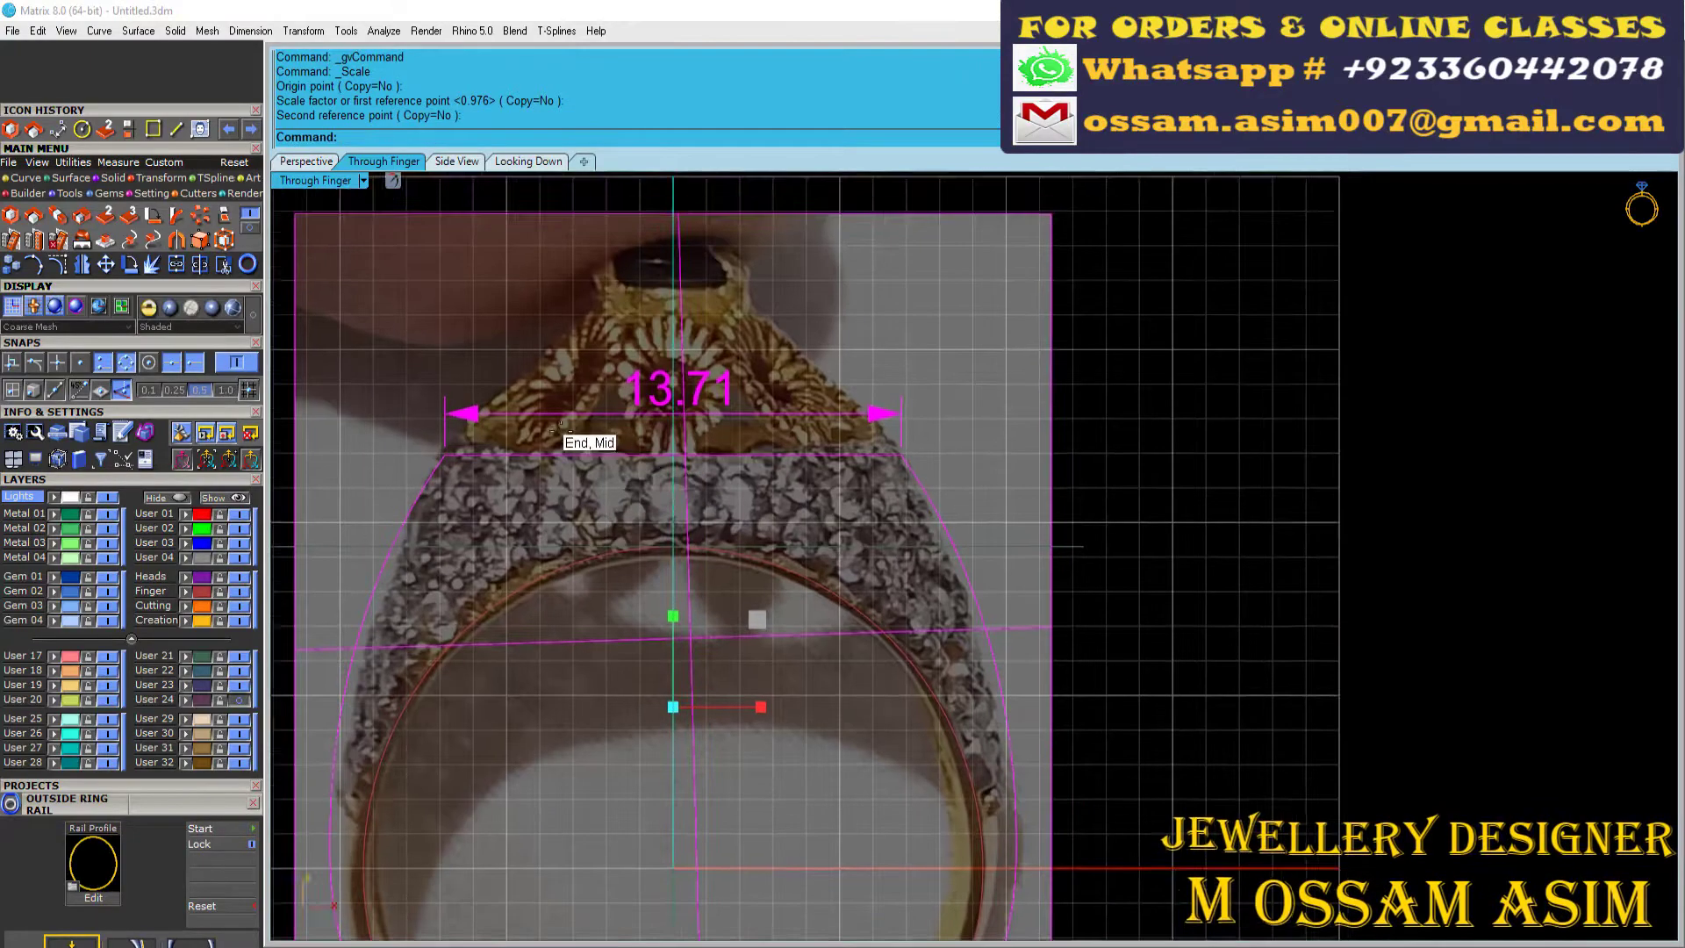
scroll(560, 423, "up", 2)
scroll(560, 424, "down", 3)
key("ctrl+z")
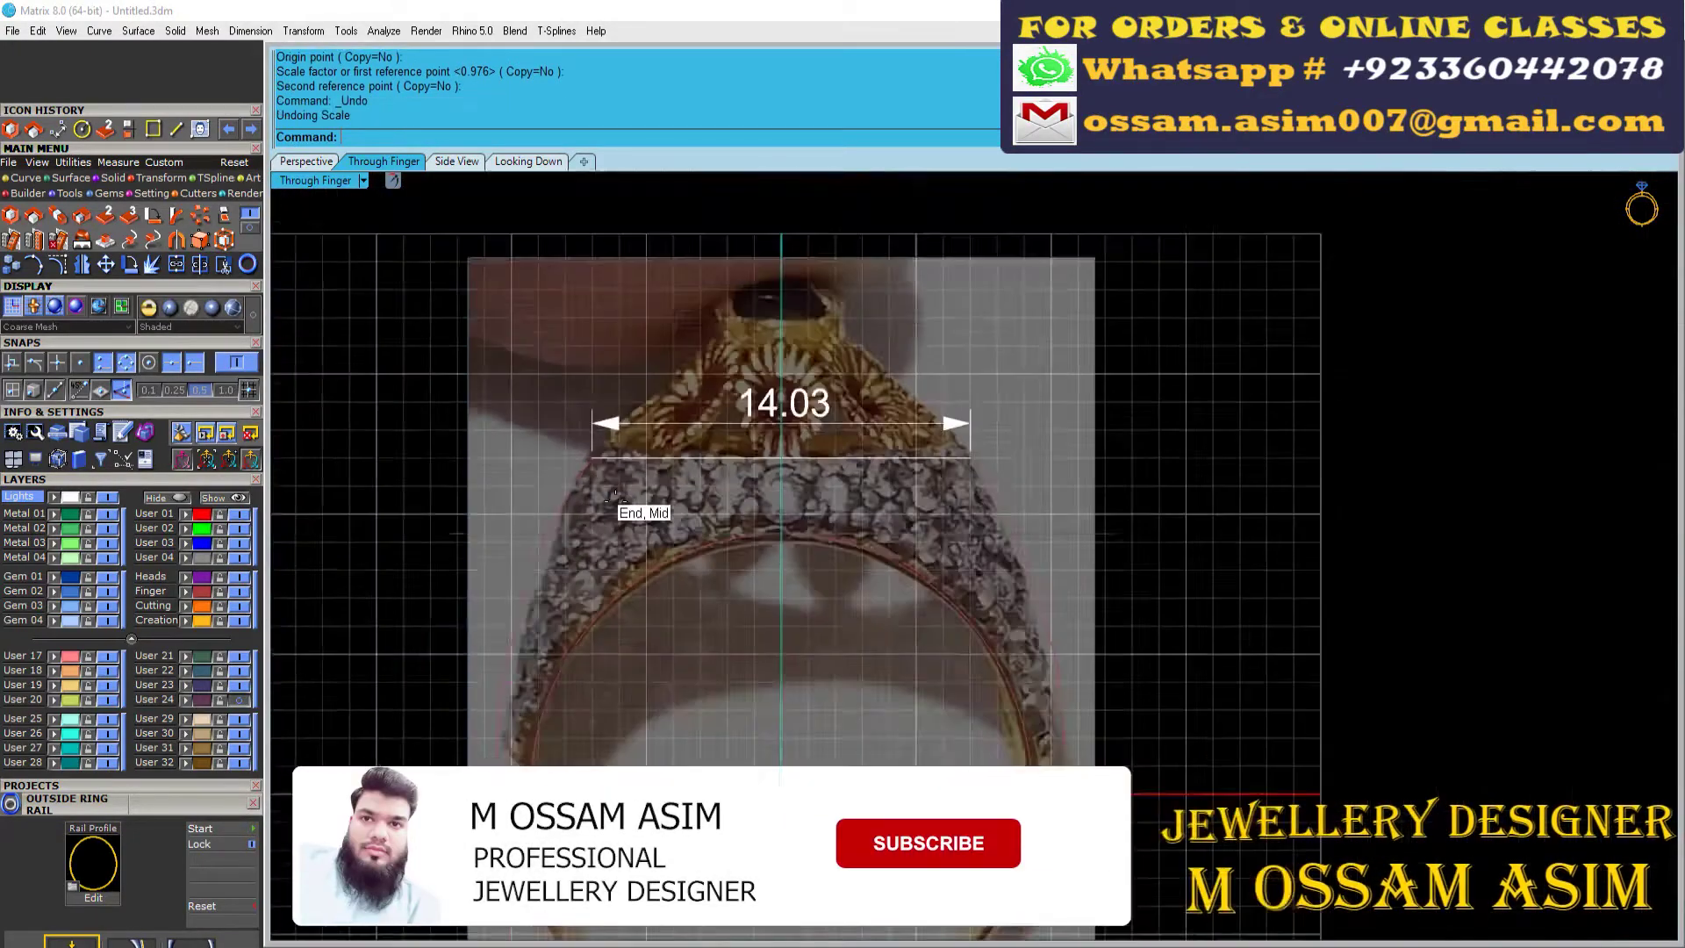
Step: Delete the temporary 14.03 head-width dimension
scroll(605, 426, "up", 2)
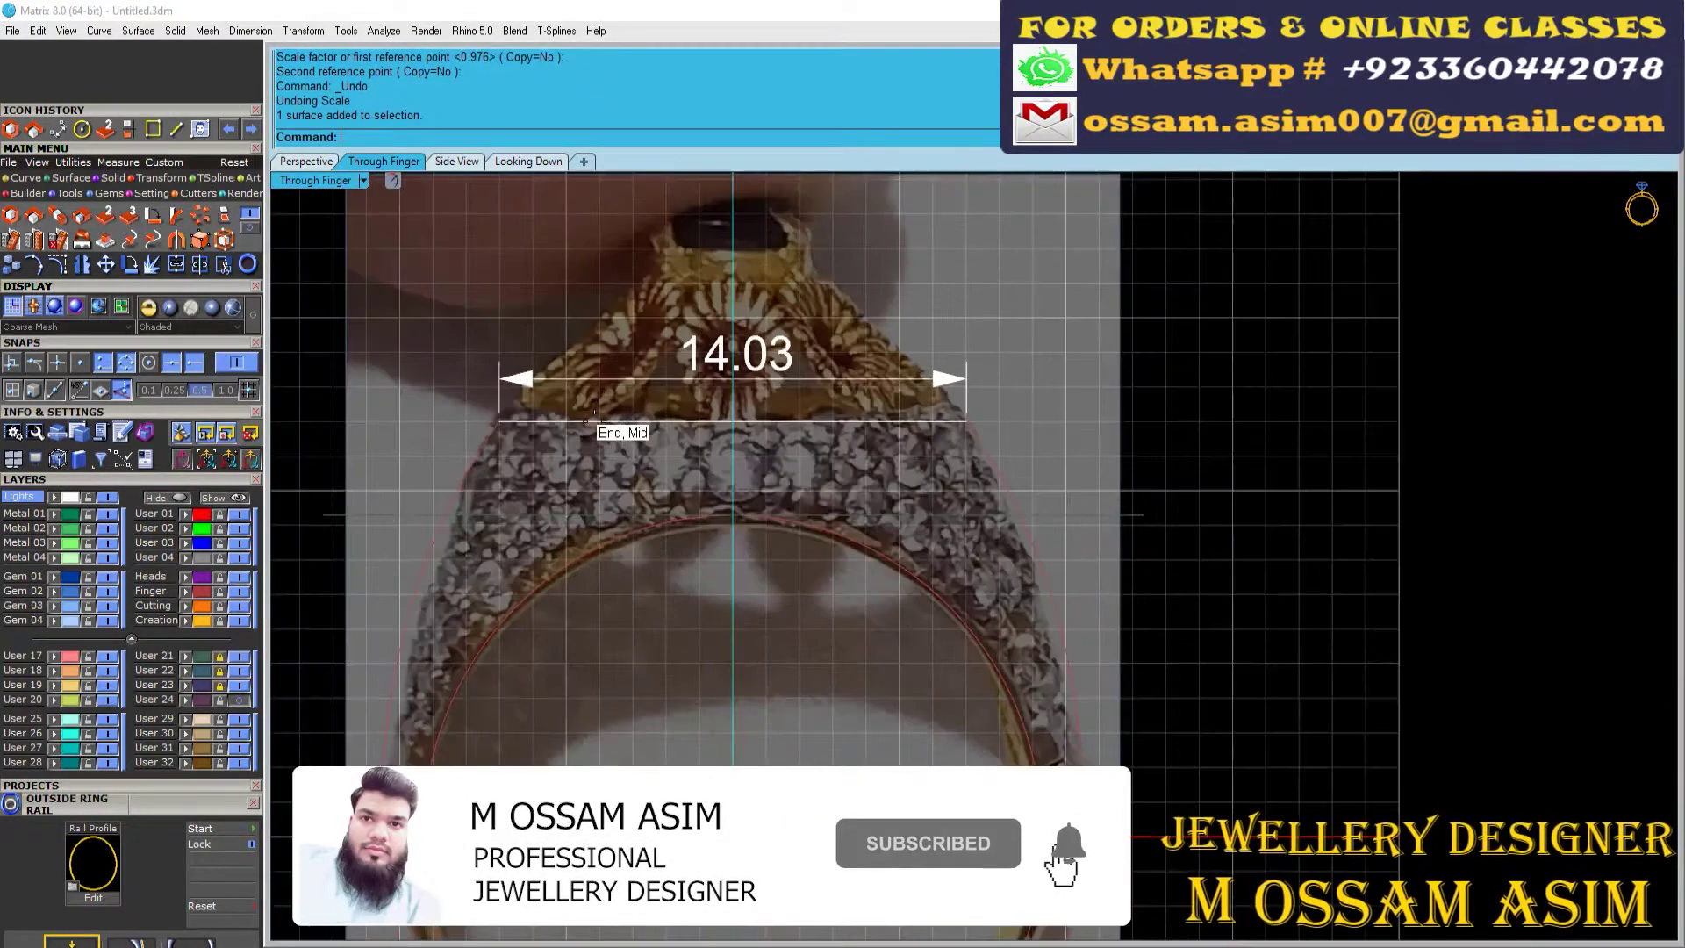
scroll(500, 430, "up", 1)
scroll(628, 527, "down", 1)
scroll(620, 527, "down", 1)
scroll(619, 527, "up", 2)
left_click(628, 482)
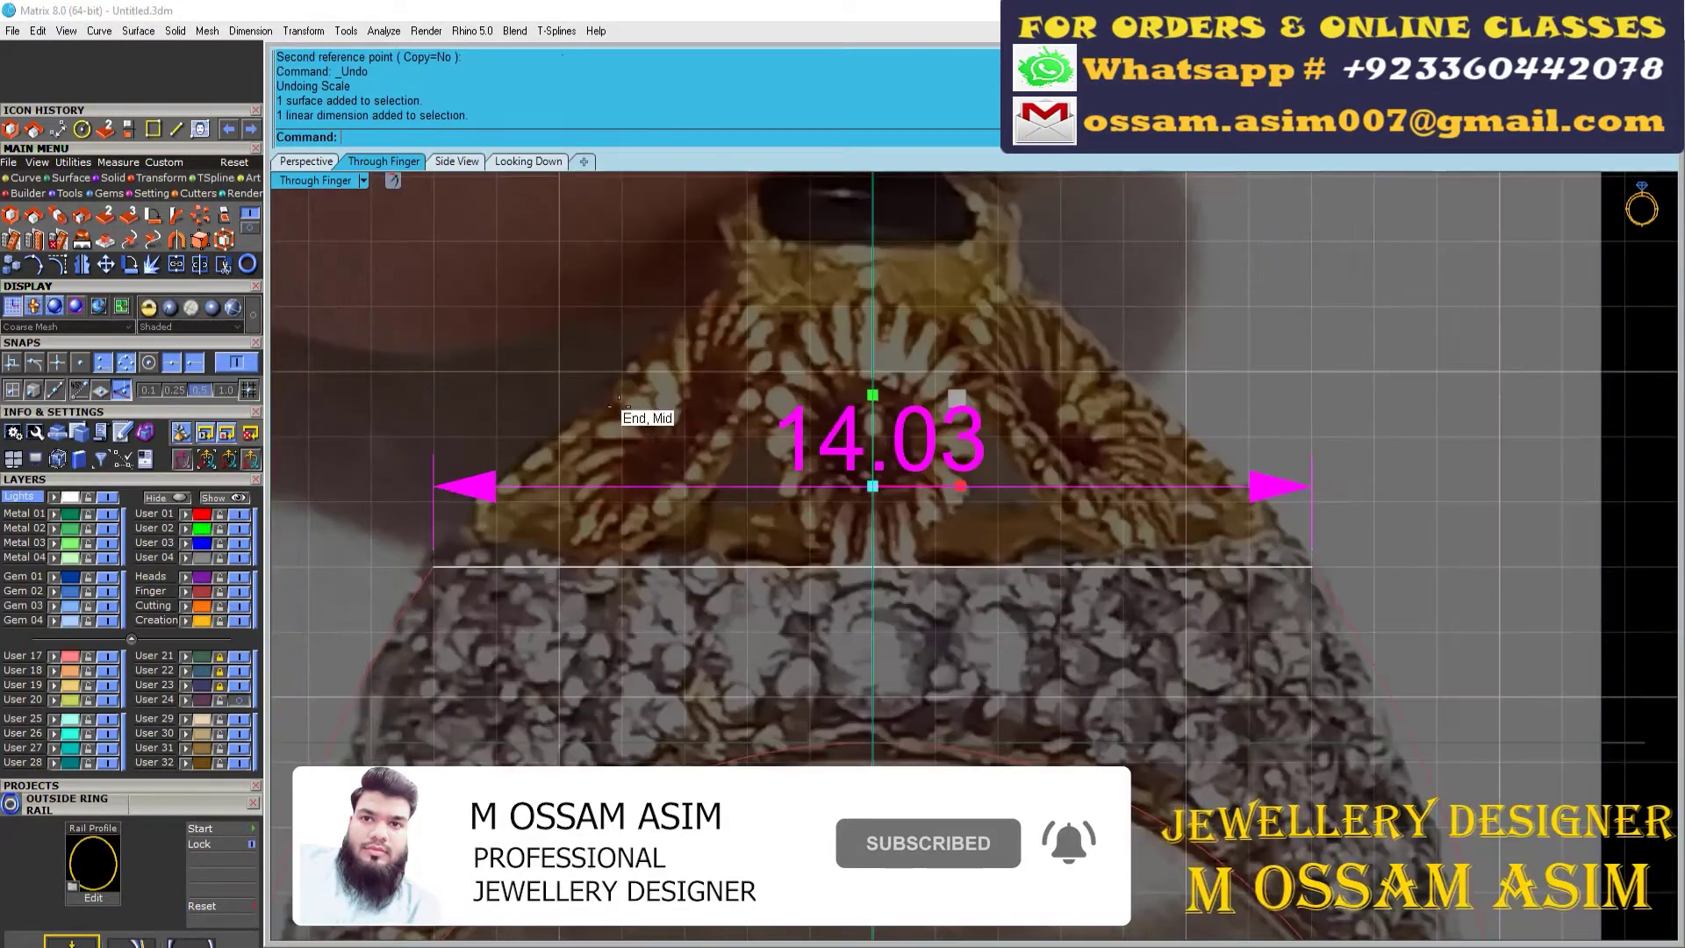
key("Delete")
scroll(527, 439, "up", 1)
left_click(303, 158)
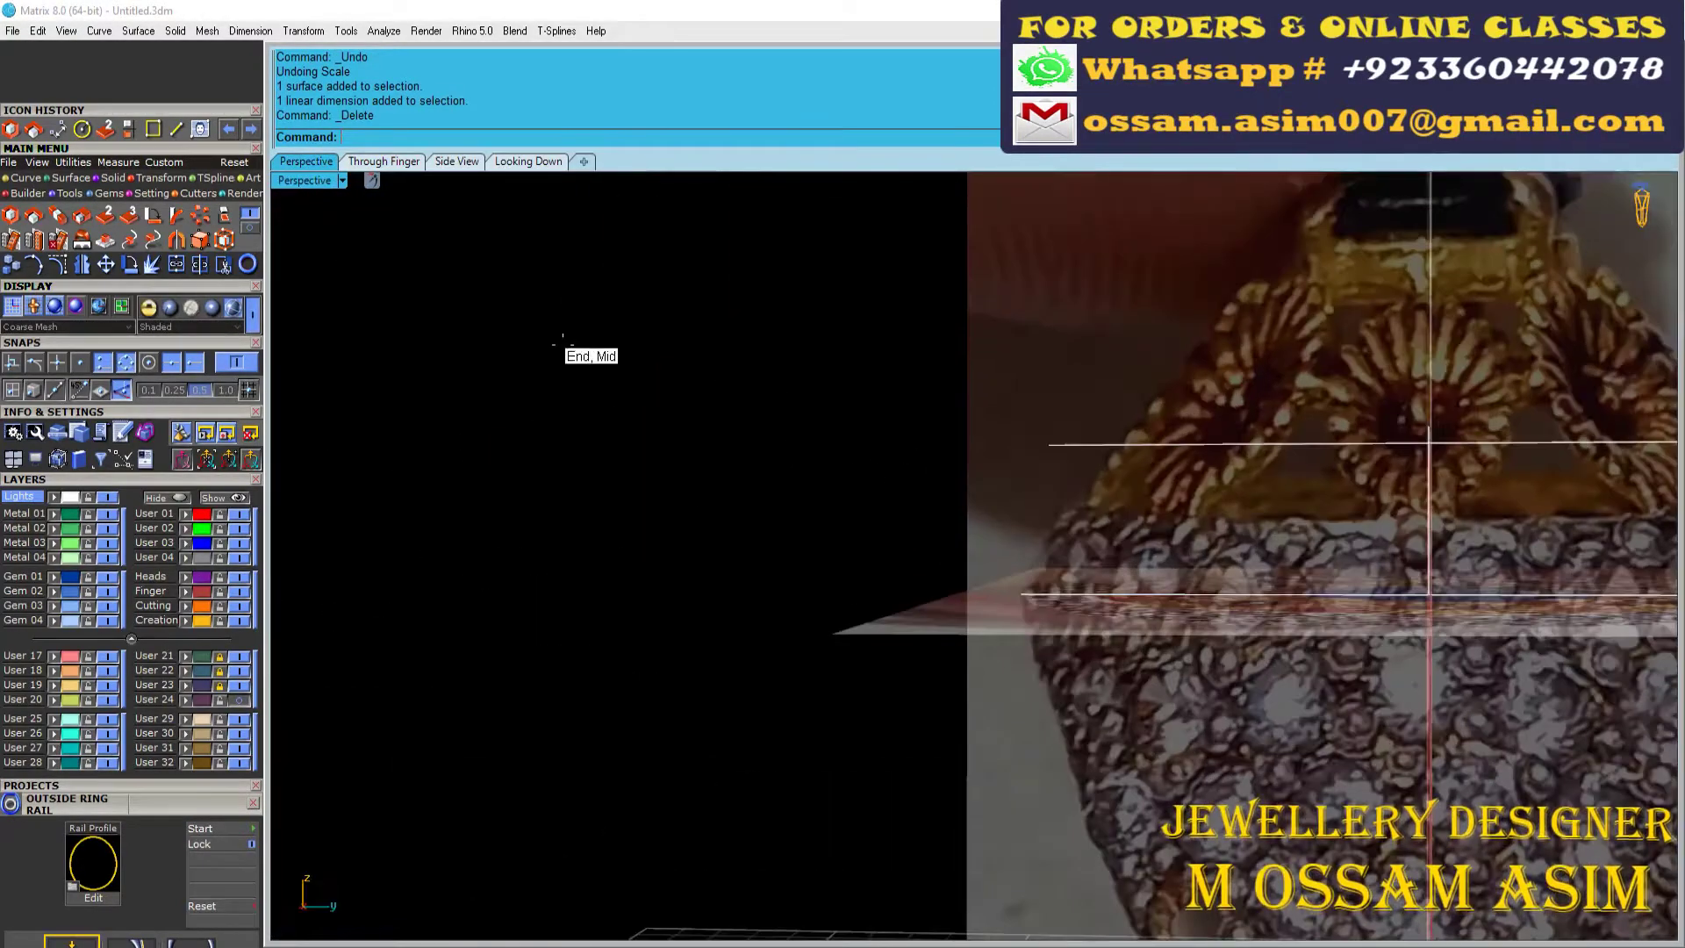
Step: Select the reference photo plane and go to the side-on view
mouse_move(562, 337)
right_mouse_down()
mouse_move(433, 249)
mouse_move(727, 407)
mouse_move(1064, 517)
mouse_move(434, 230)
right_mouse_up()
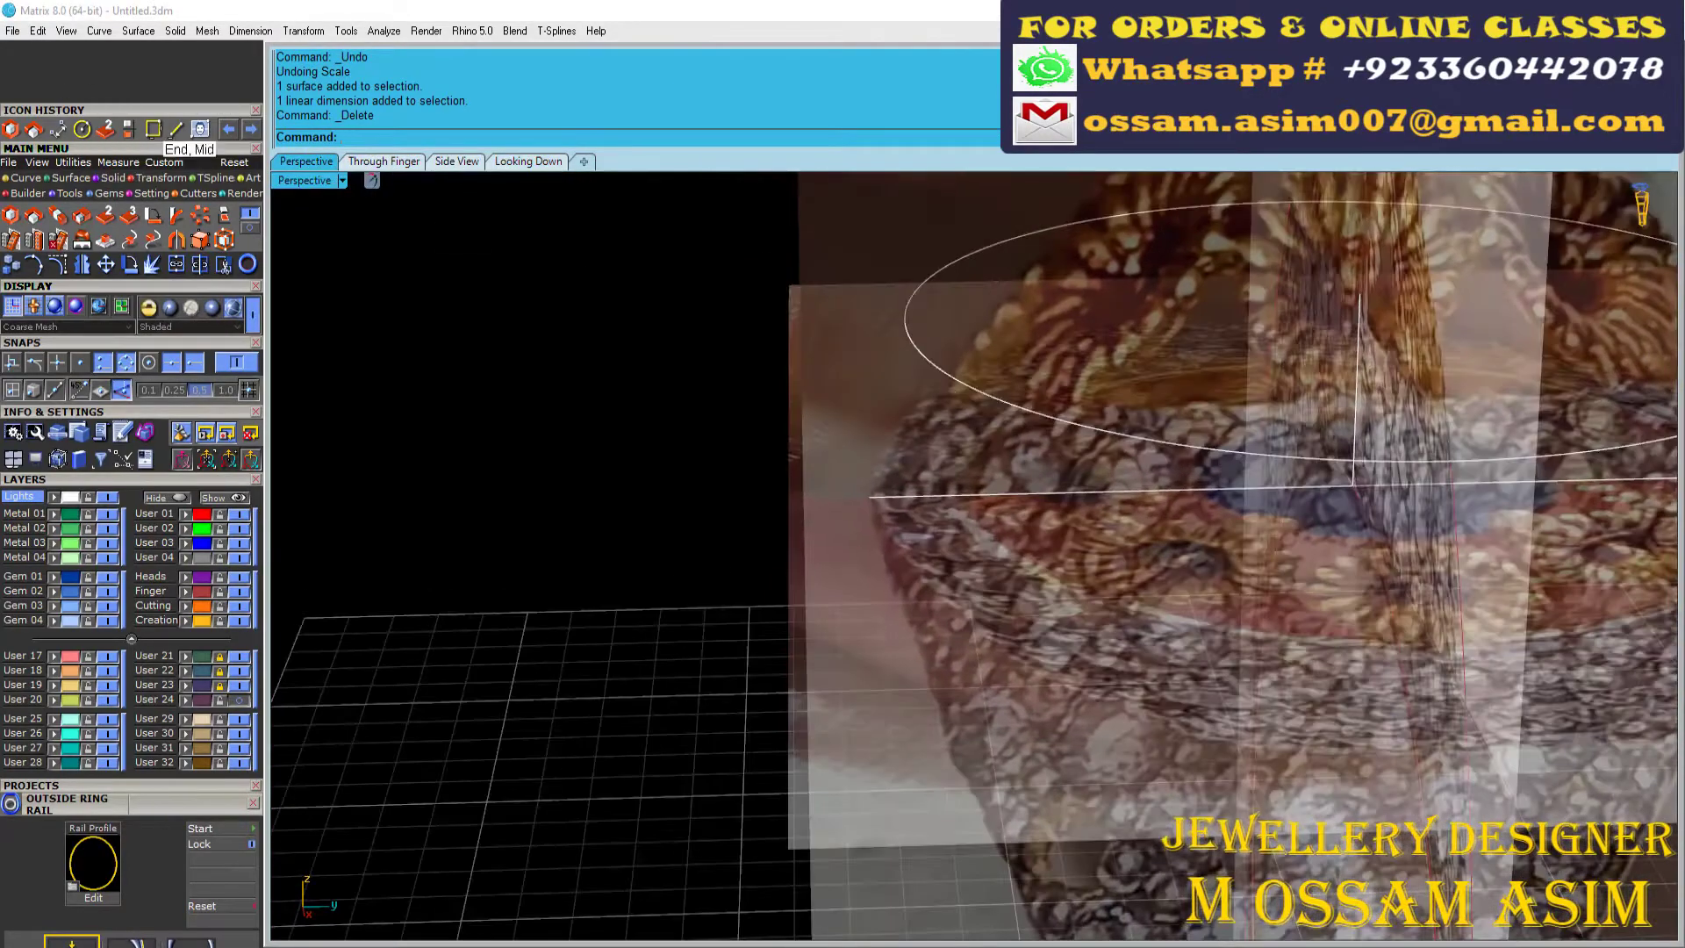
right_click_drag(661, 428, 244, 670)
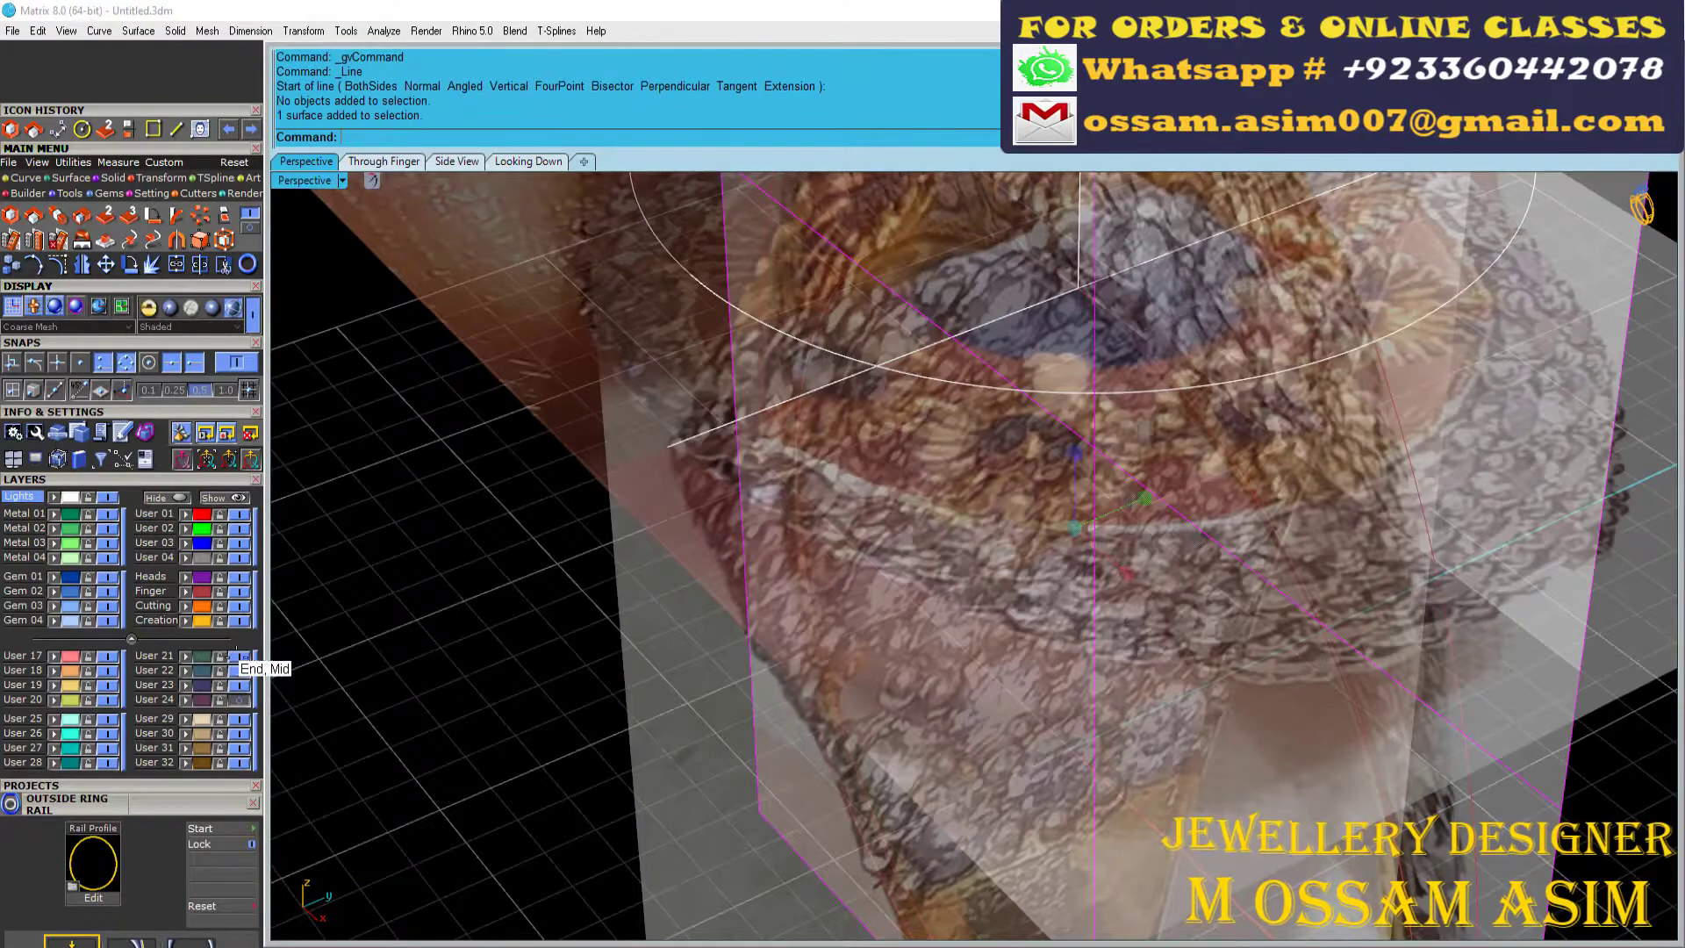
left_click(1018, 615)
left_click(456, 161)
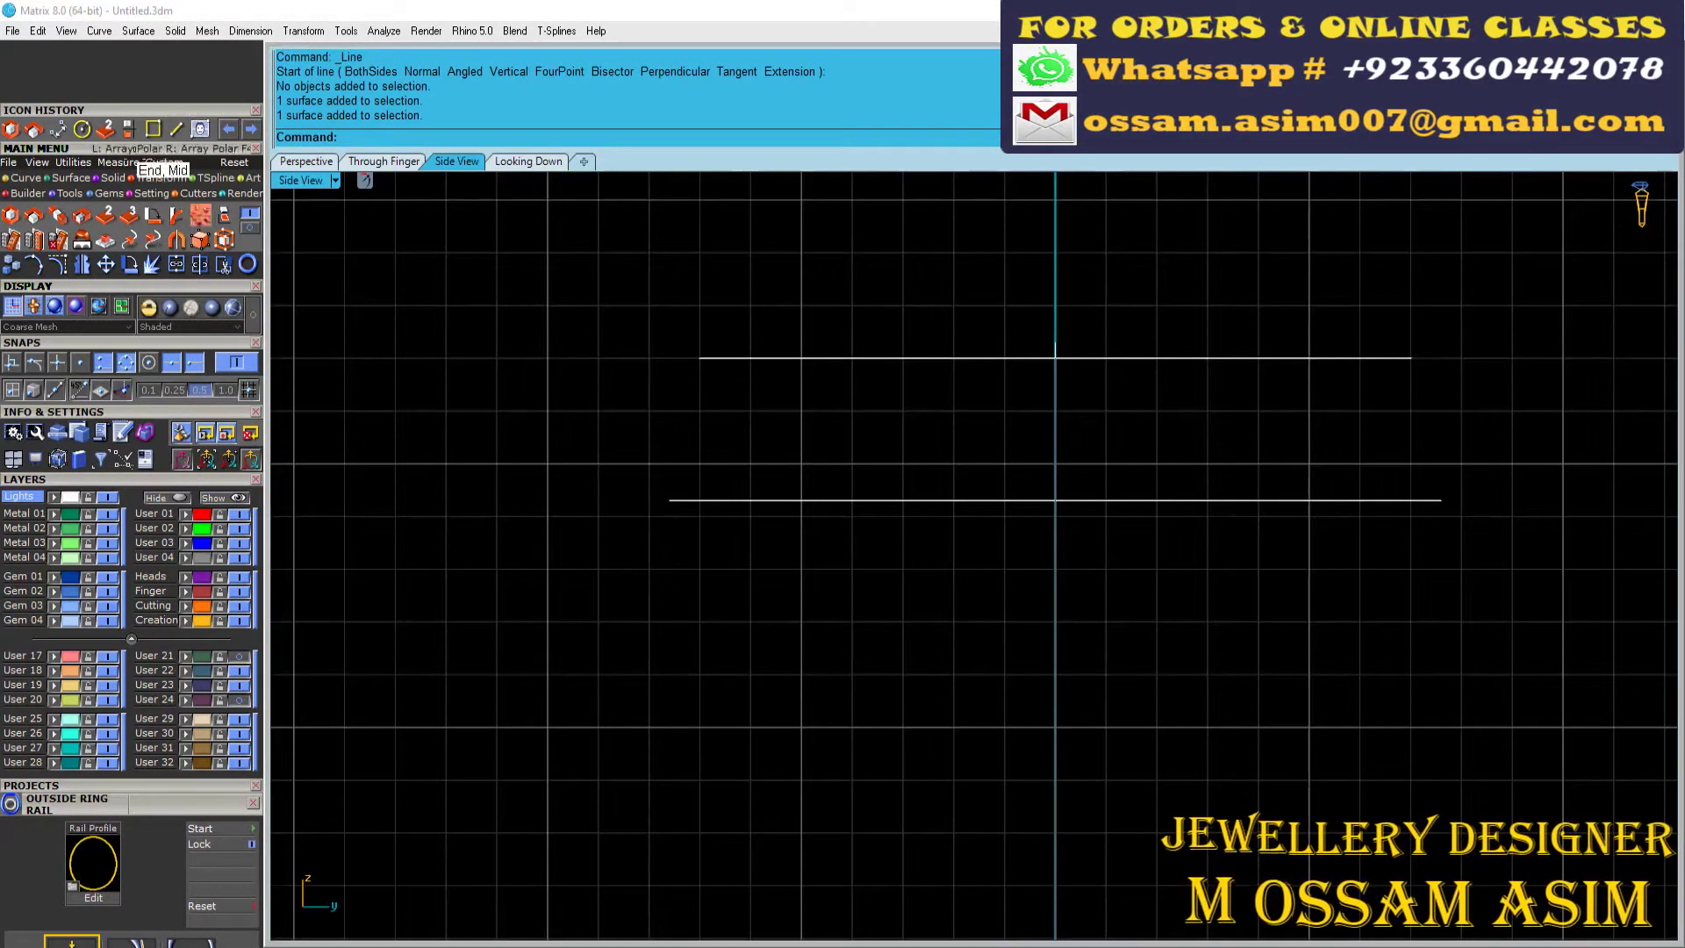
Step: Draw the top guide line and mirror it
left_click(700, 357)
left_click(306, 160)
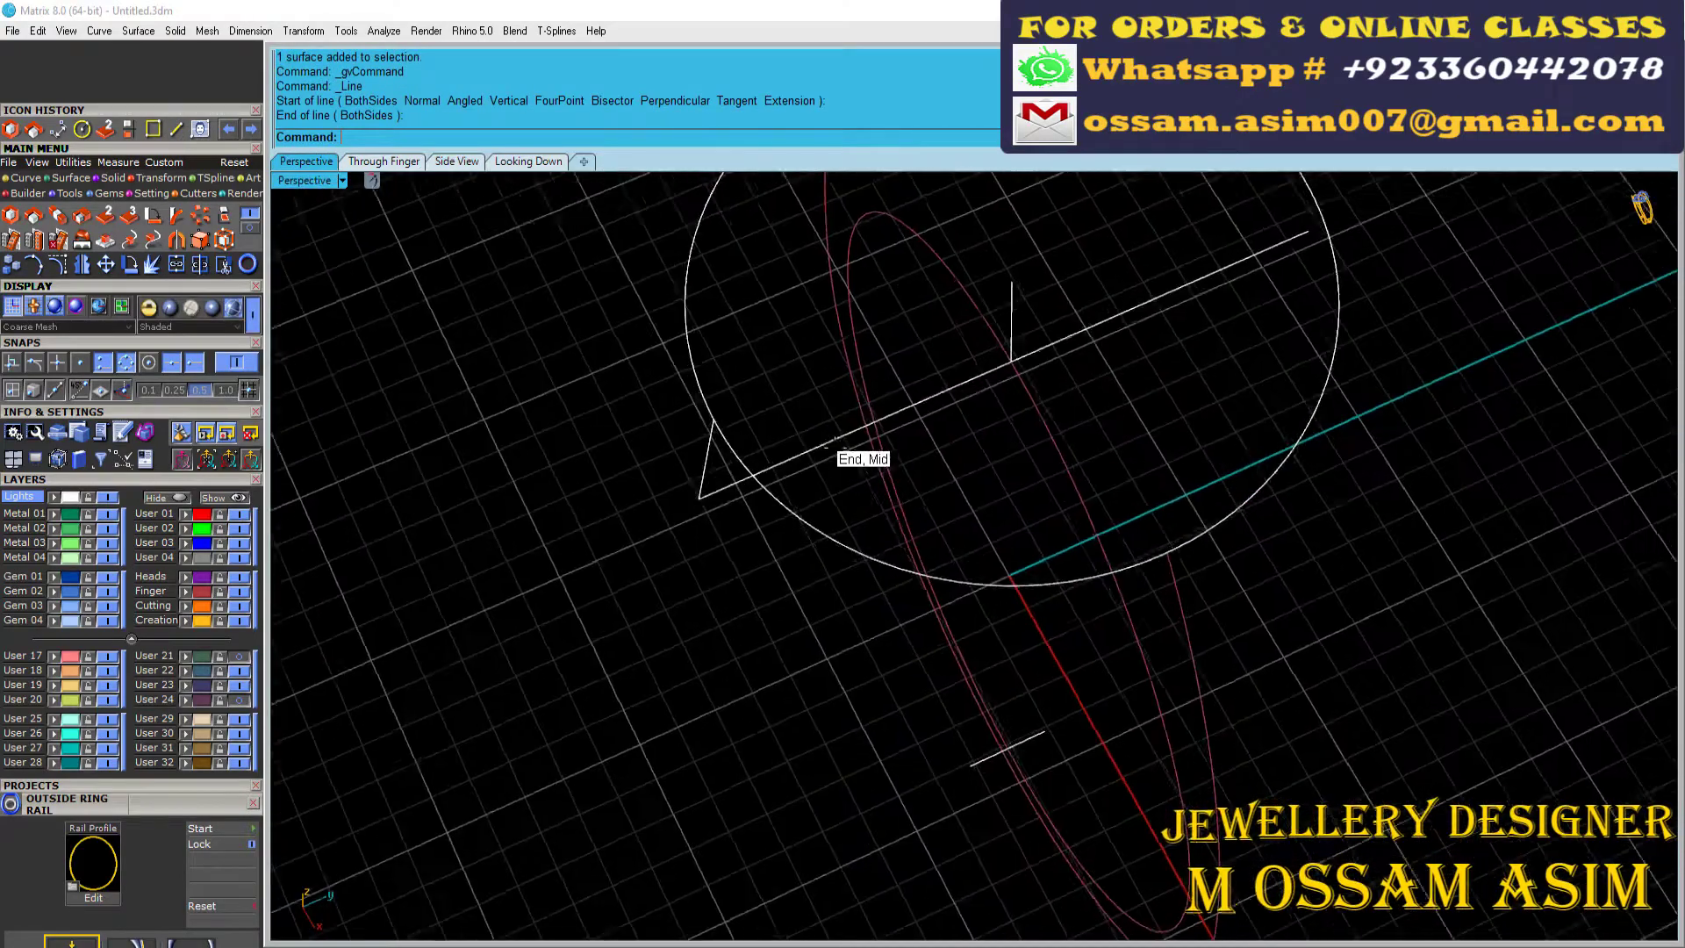
left_click(911, 648)
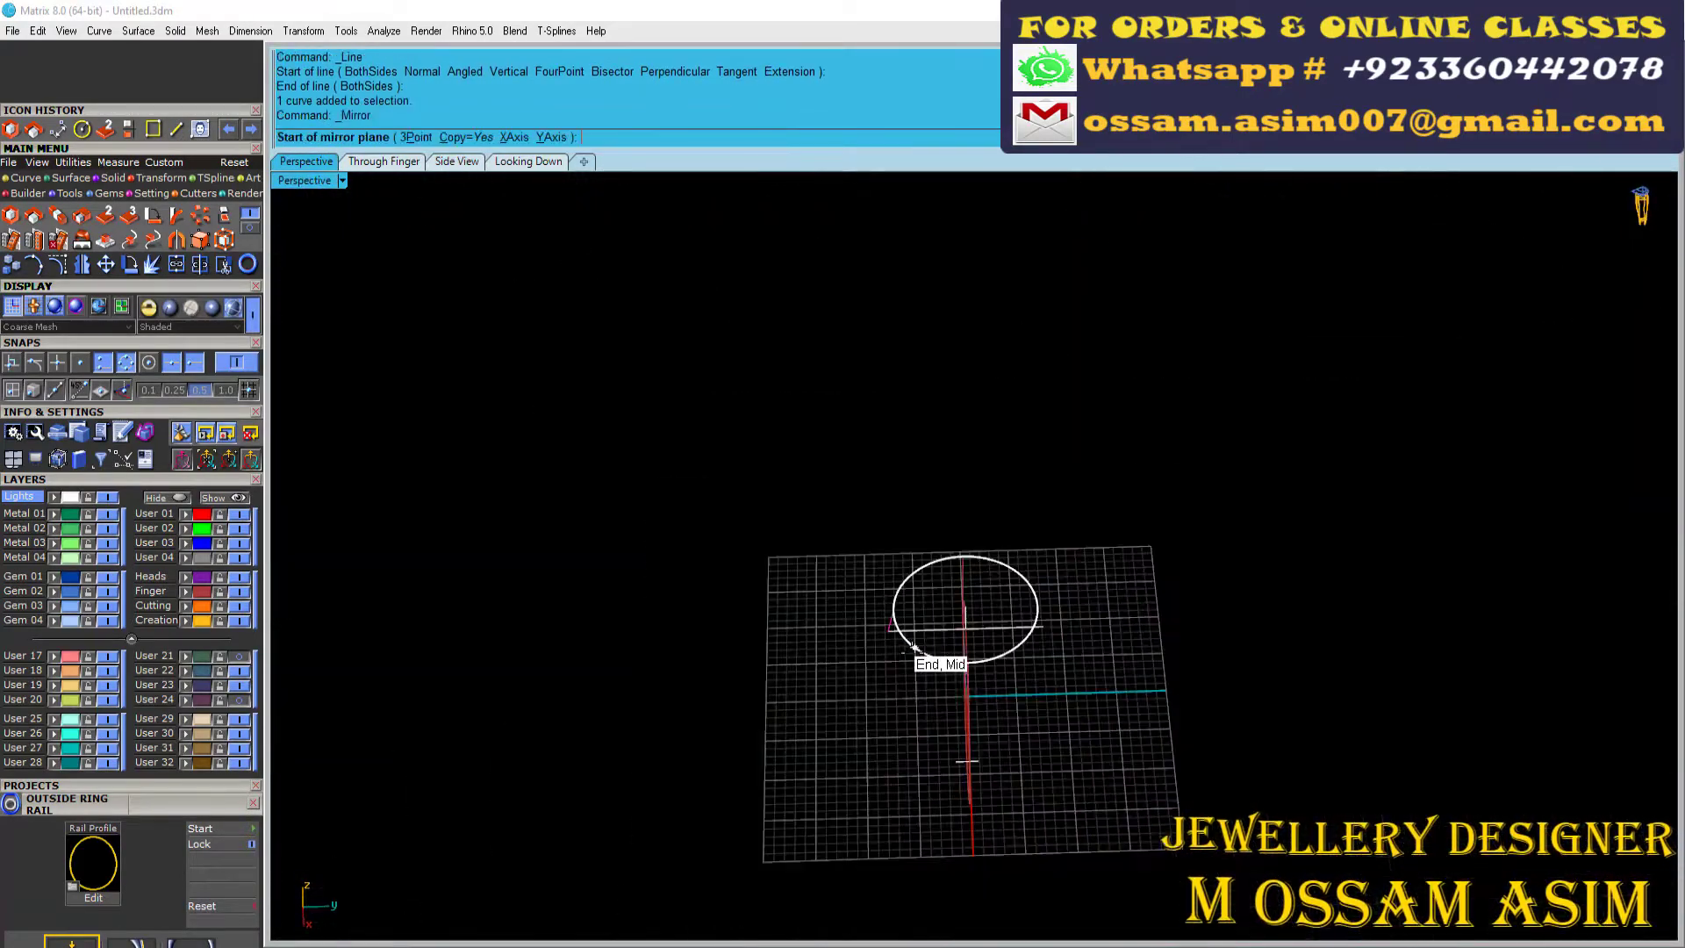
left_click(904, 436)
left_click(457, 161)
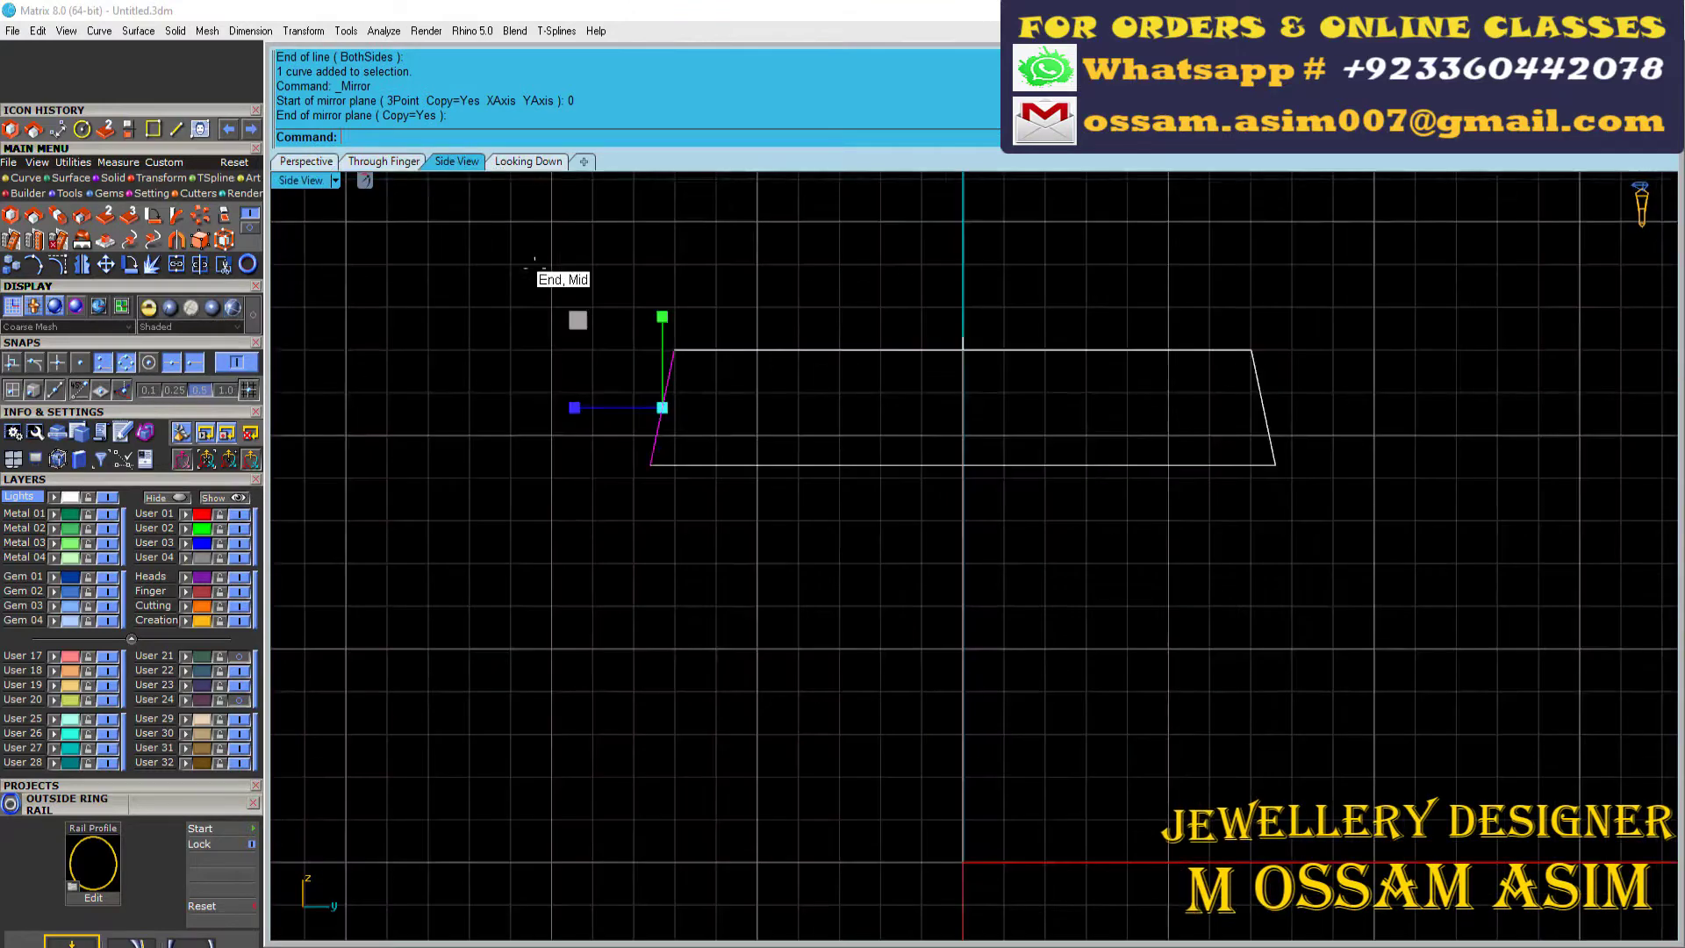
Step: Show the User 21 reference photo, move it up to align, and lock it
left_click(239, 656)
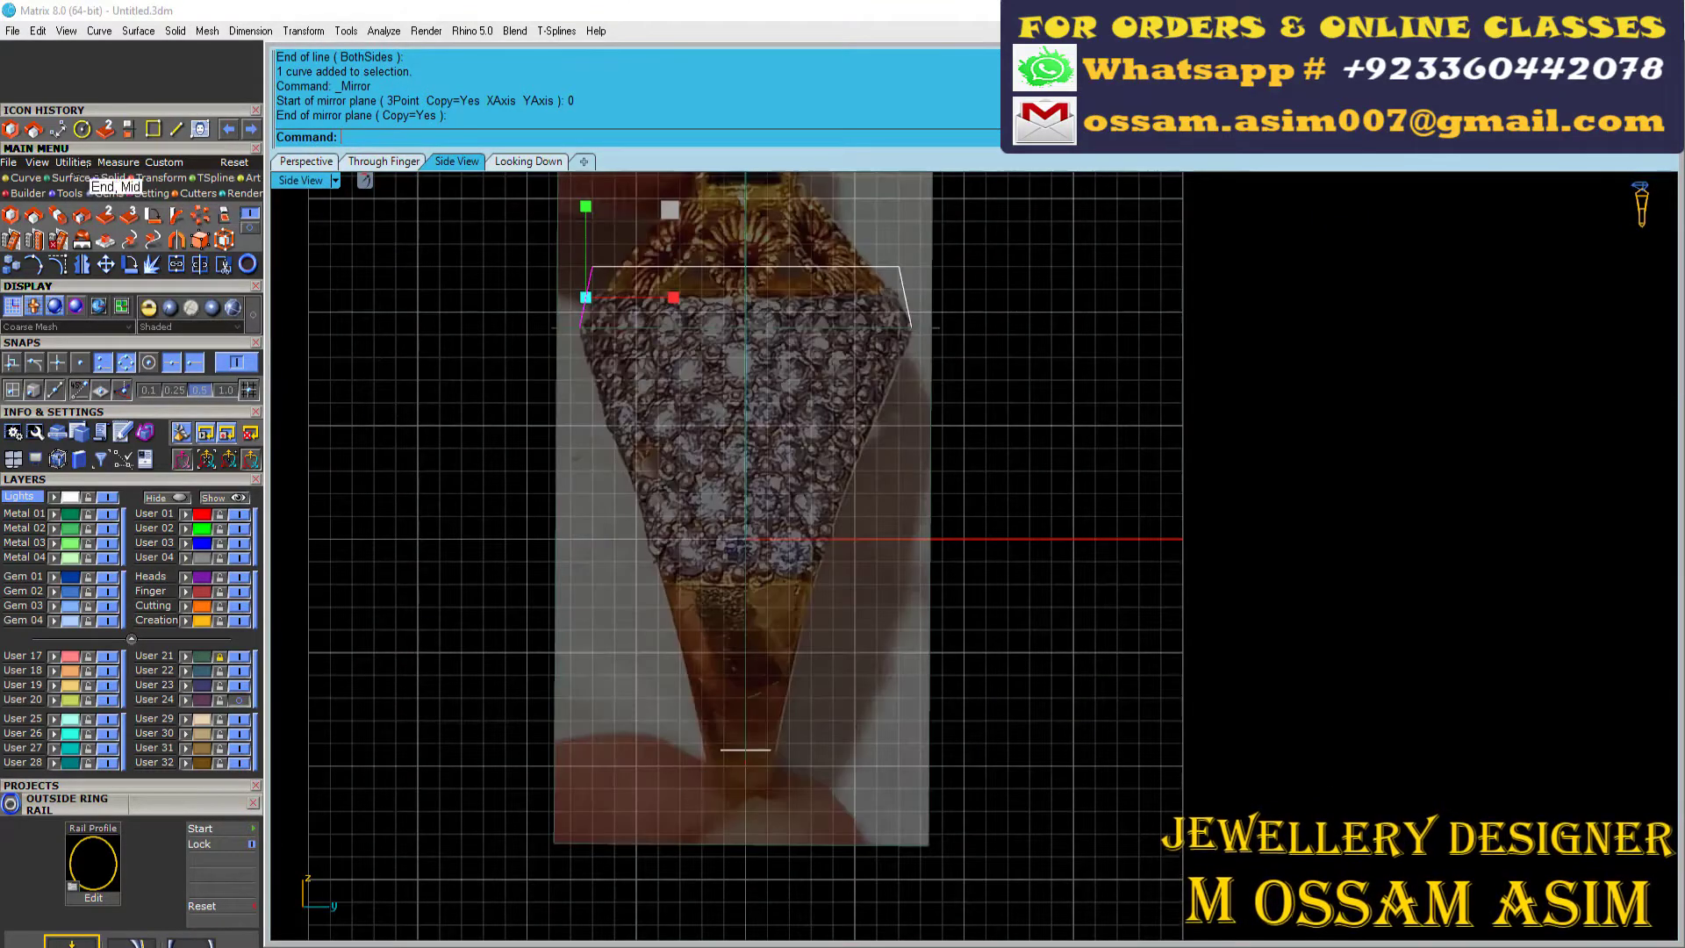
left_click(25, 178)
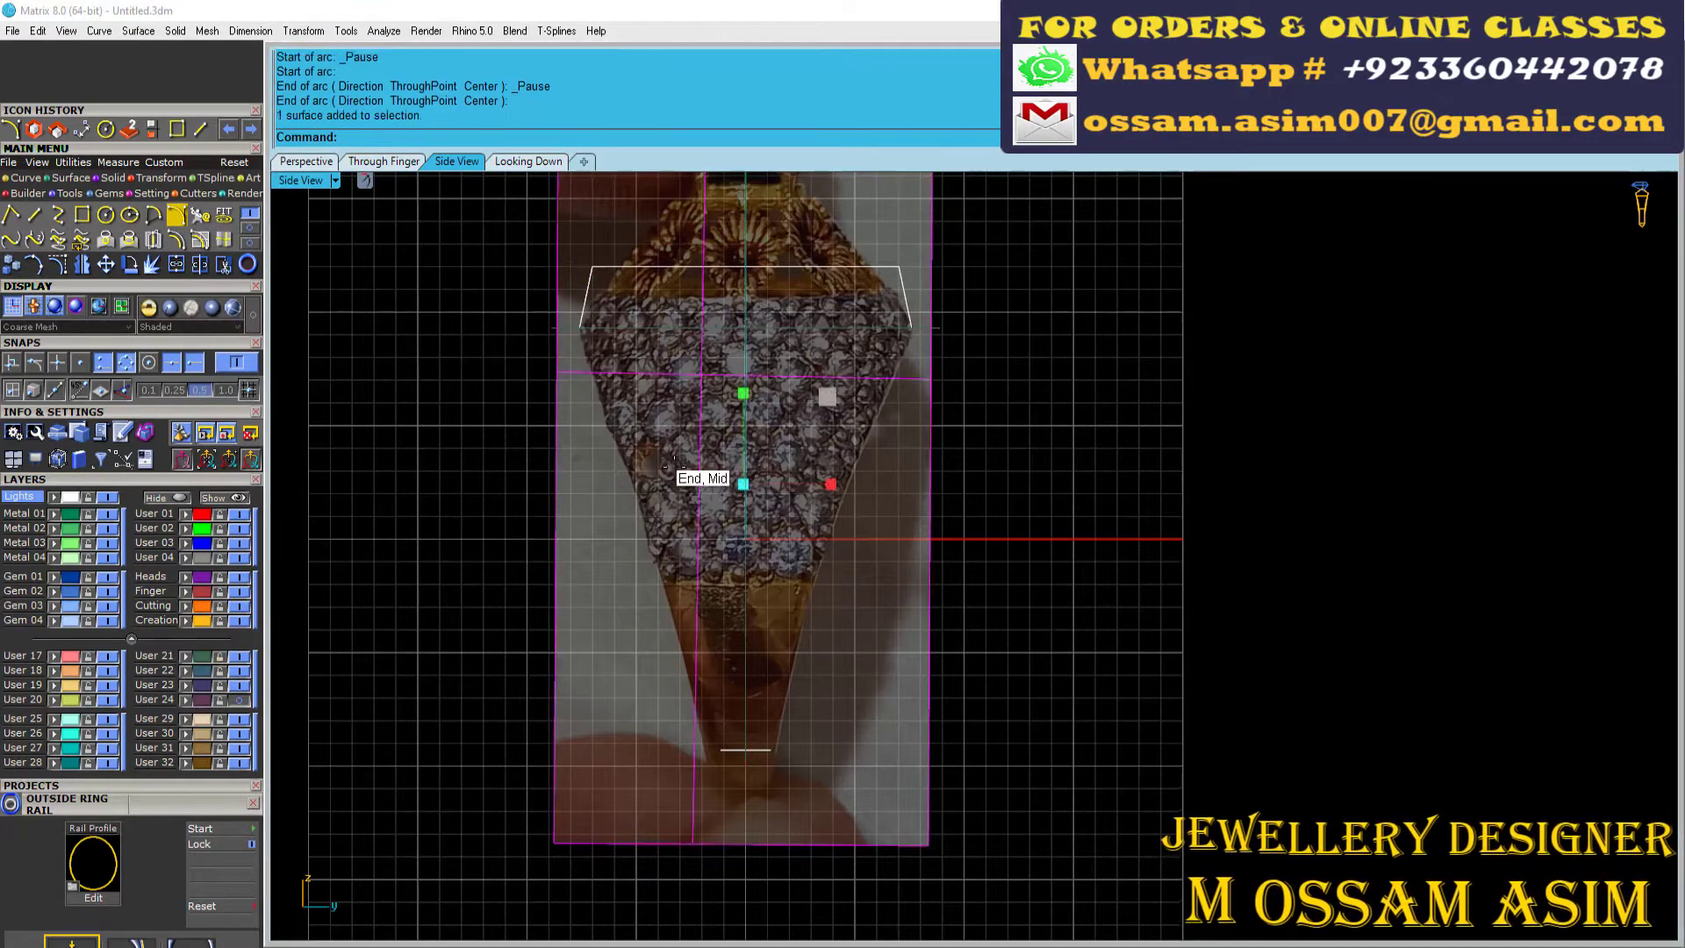
left_click_drag(674, 464, 743, 372)
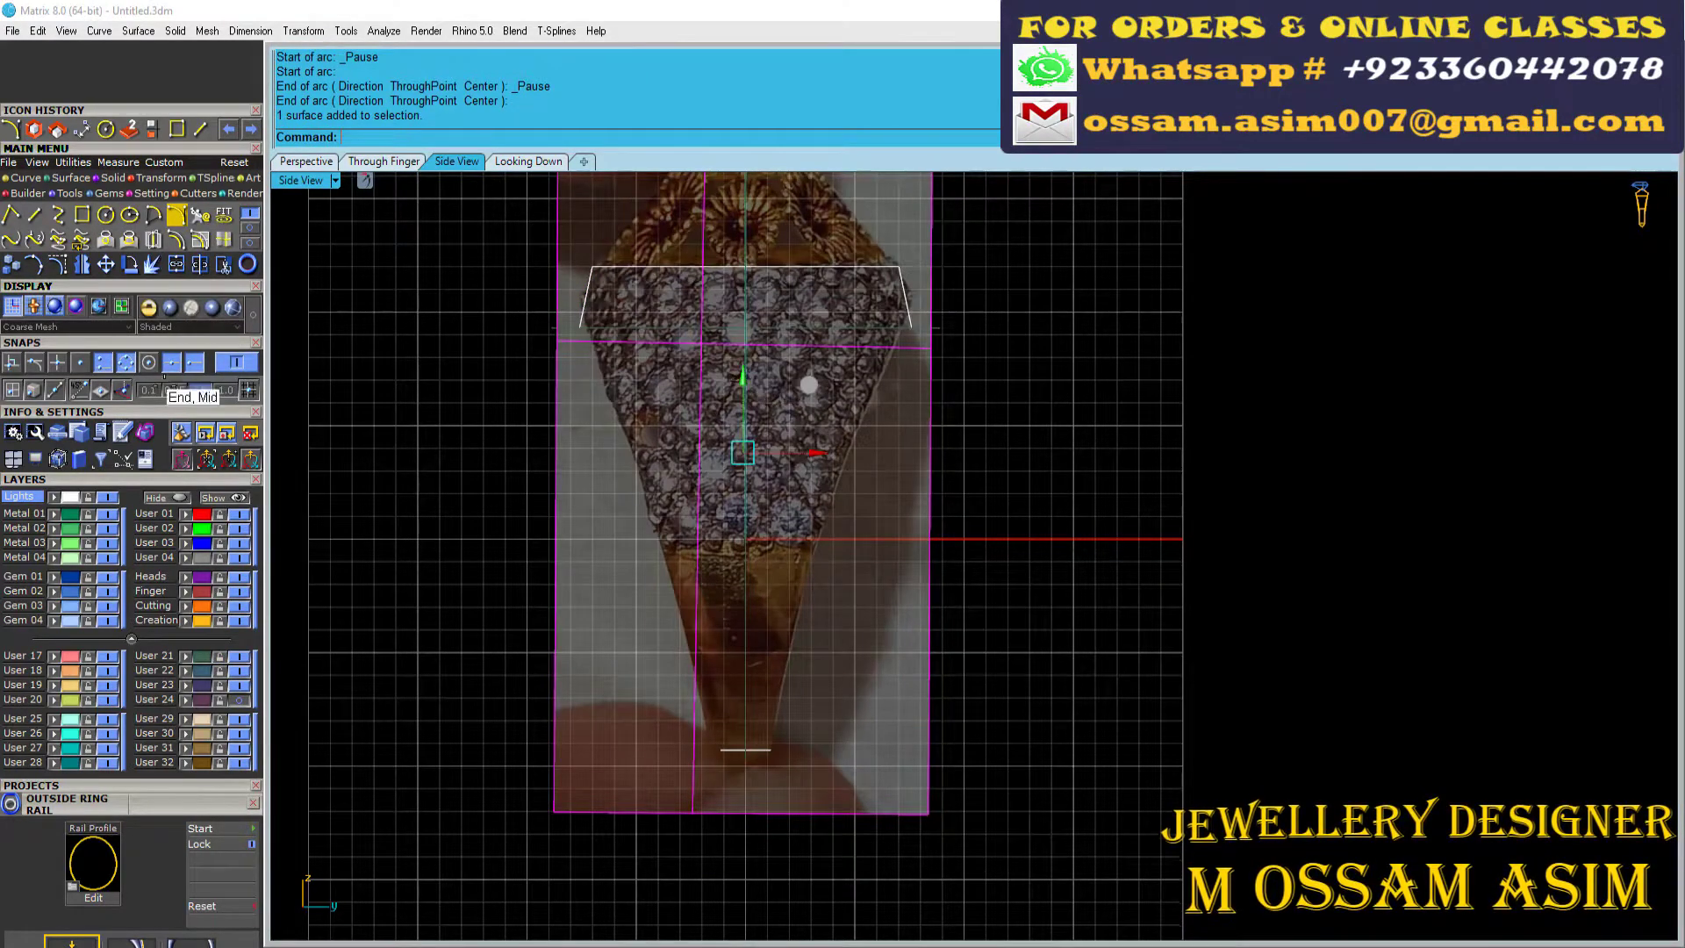
left_click(220, 656)
Step: Draw the left flank arc and flatten it with ProjectToCPlane
key("Return")
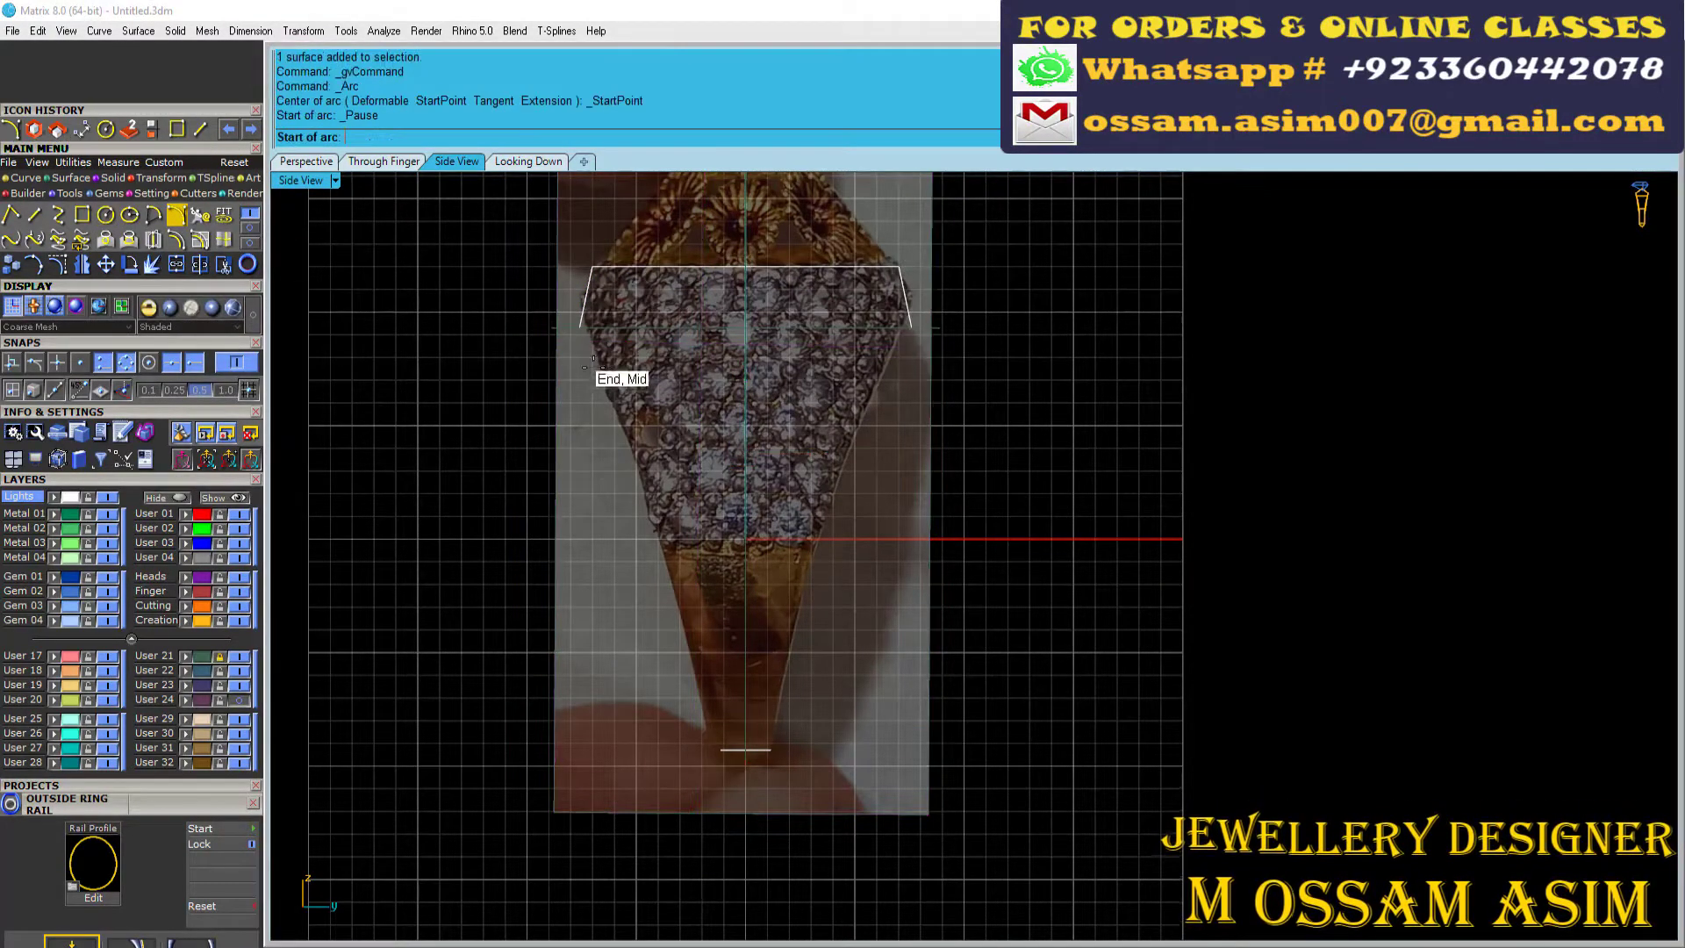
left_click(307, 161)
scroll(693, 500, "up", 5)
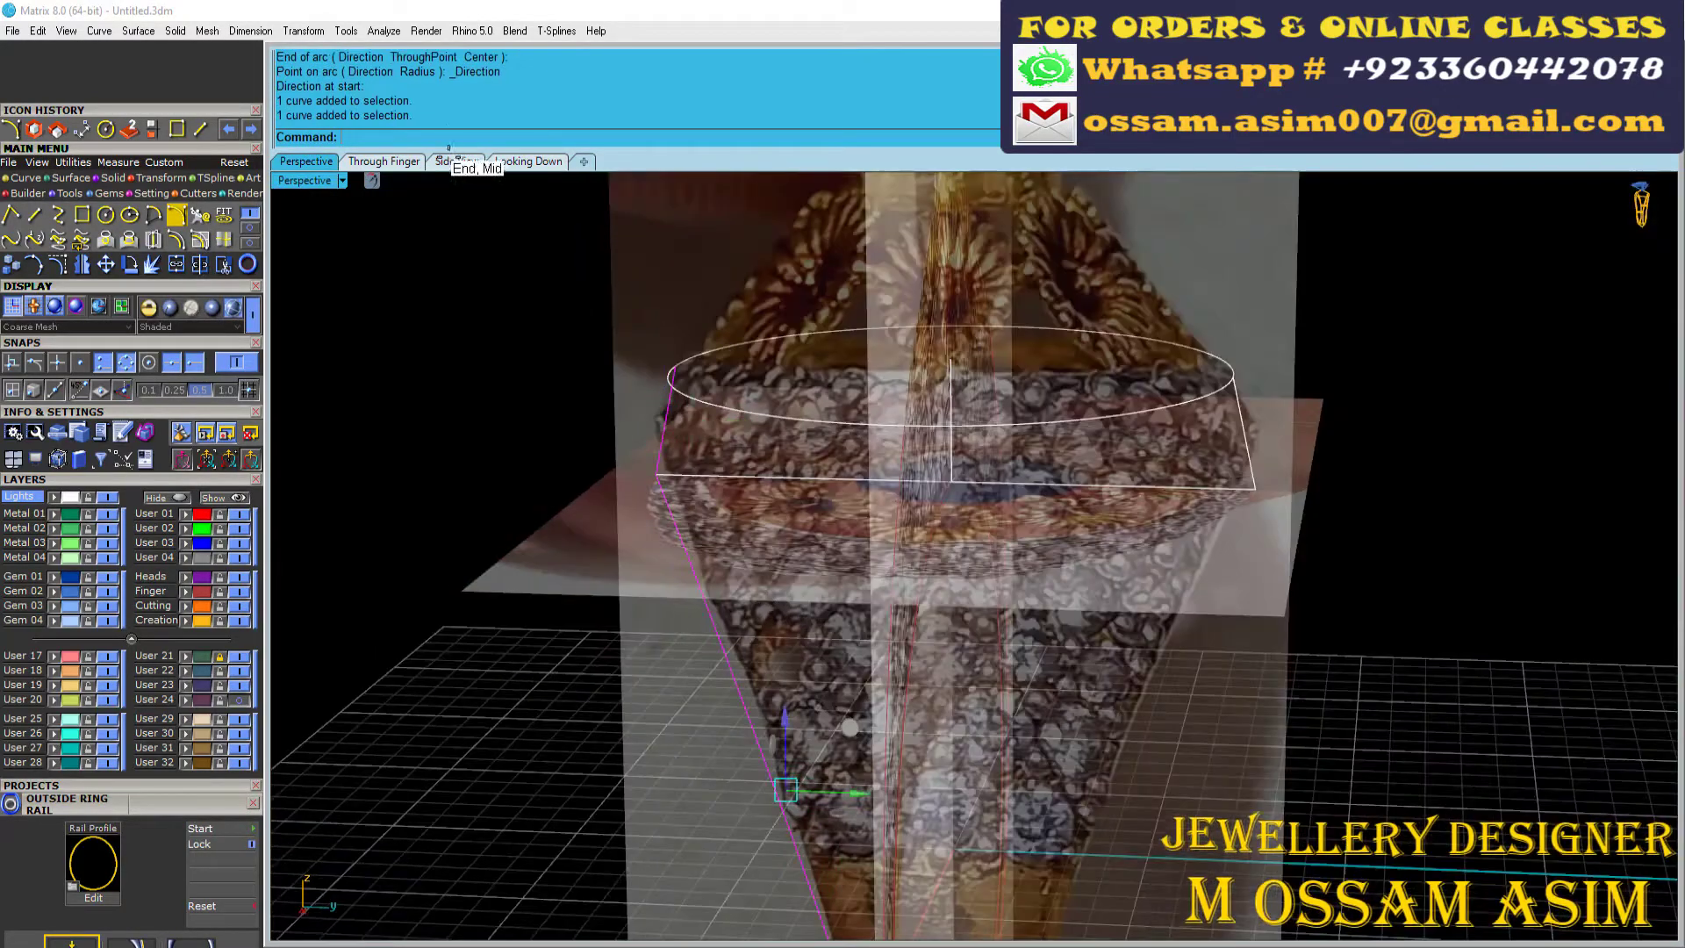
left_click(449, 156)
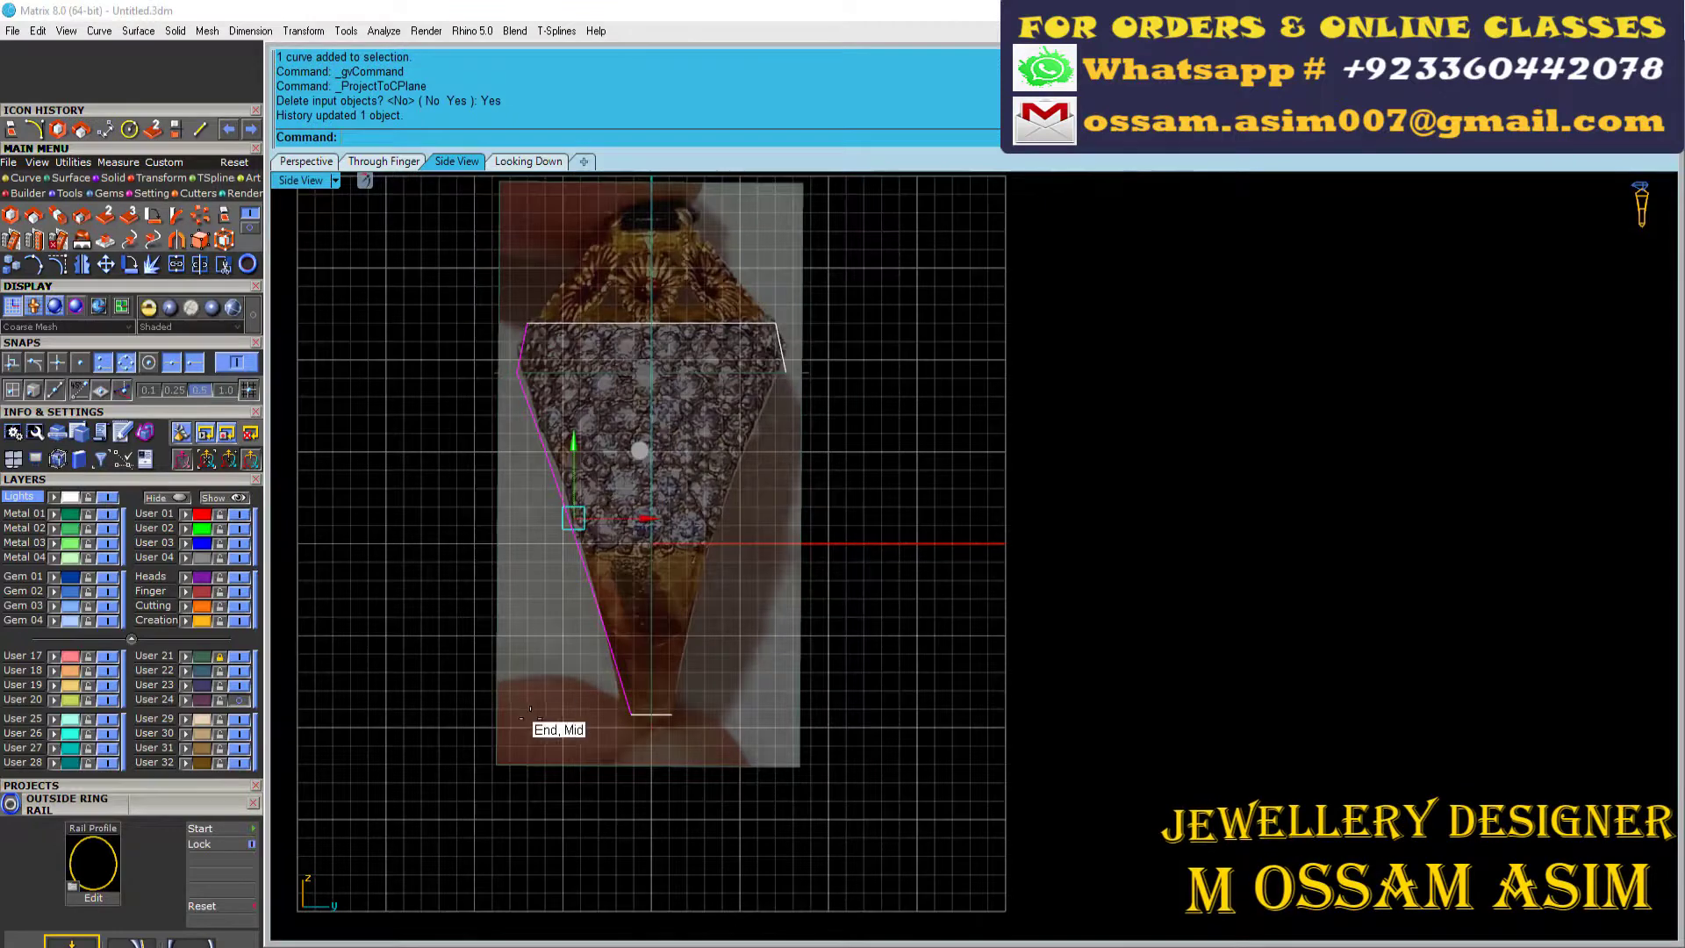
Step: Mirror the outline across 0 and join the traced curves into one
type("0")
key("Return")
scroll(551, 575, "down", 3)
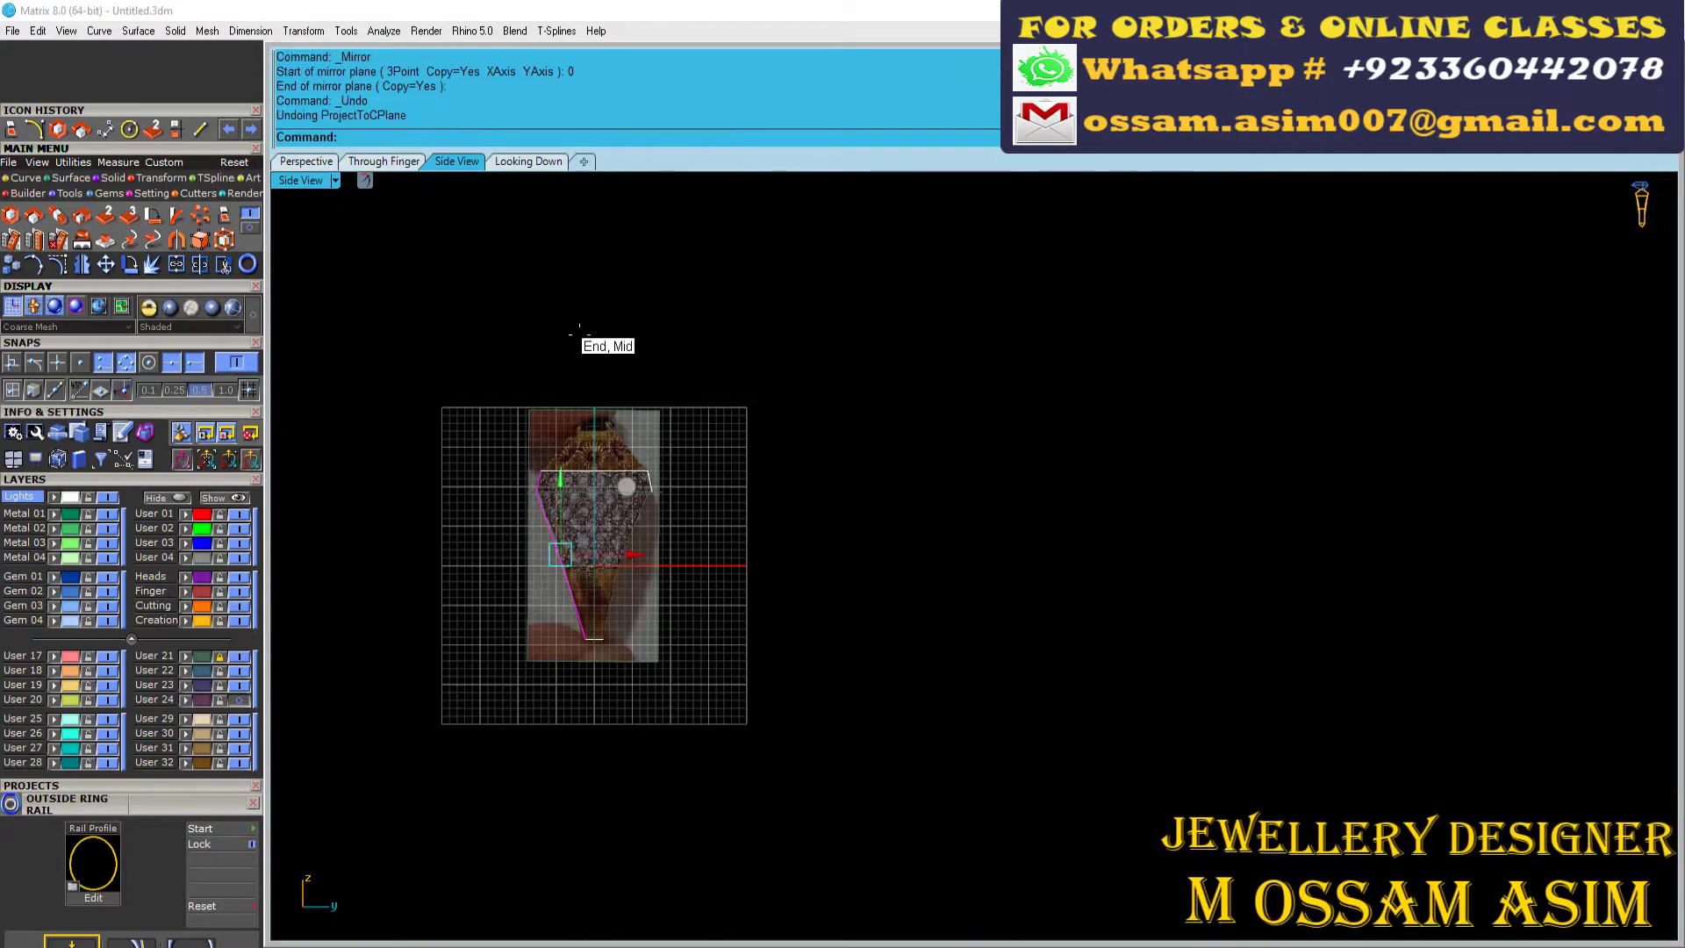
scroll(575, 331, "up", 5)
left_click(825, 396)
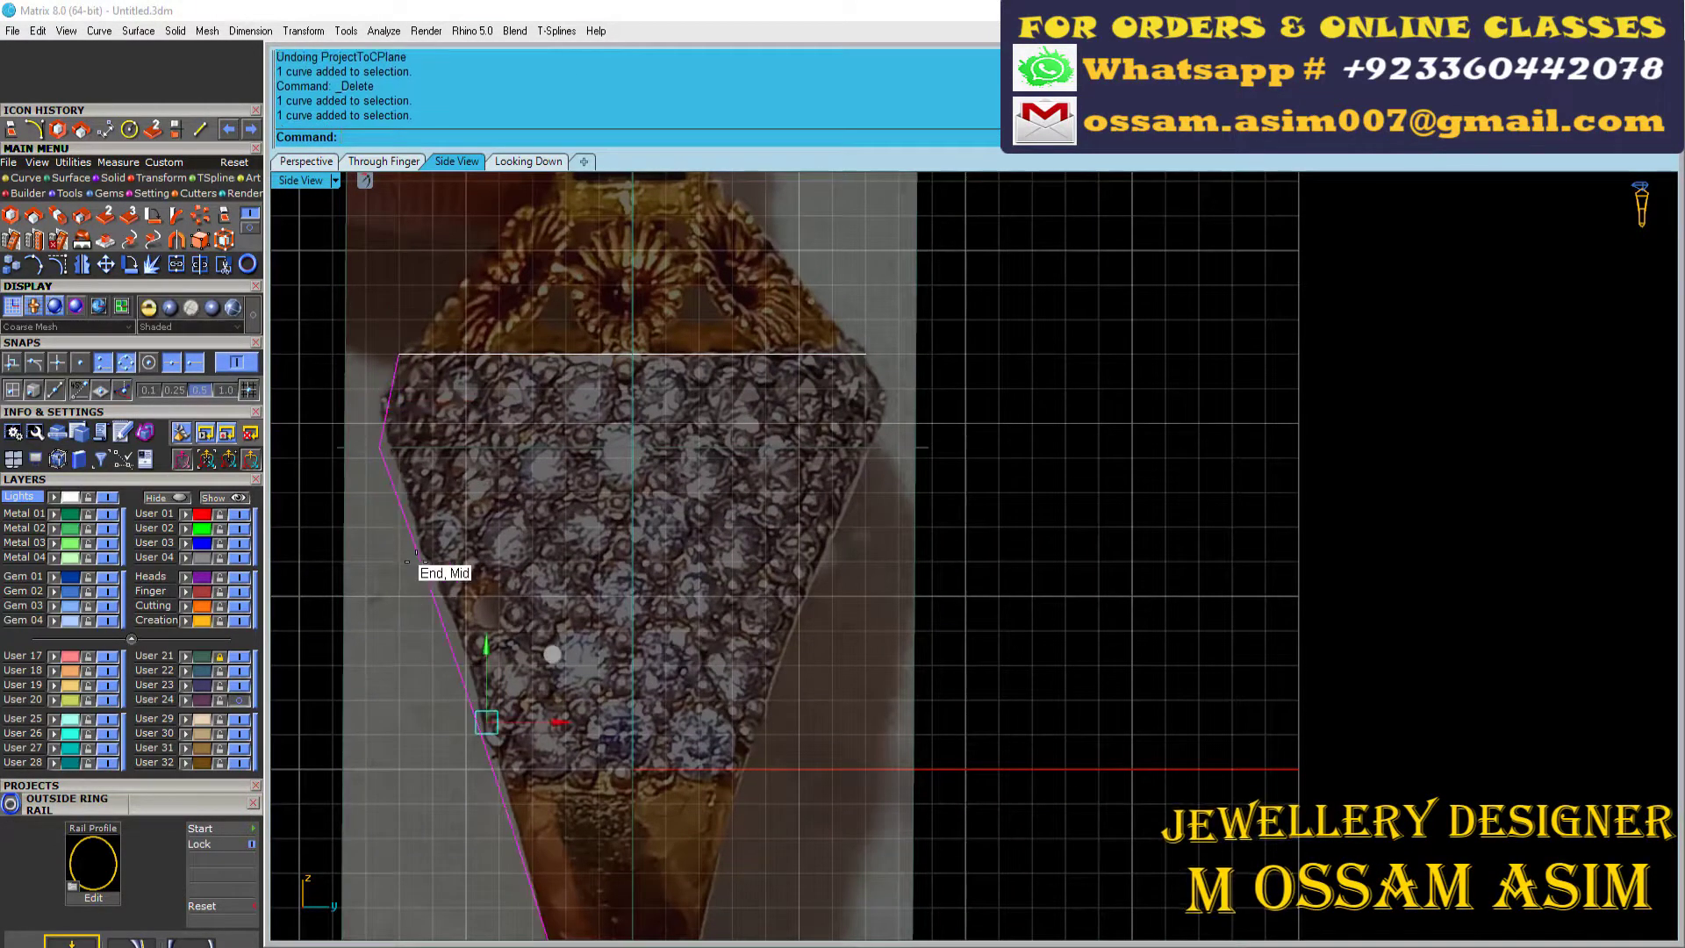
key("ctrl+j")
Step: Save the model and mirror a copy to the right across the origin
scroll(415, 551, "down", 3)
key("ctrl+s")
type("0")
key("Return")
left_click(564, 230)
scroll(564, 351, "up", 3)
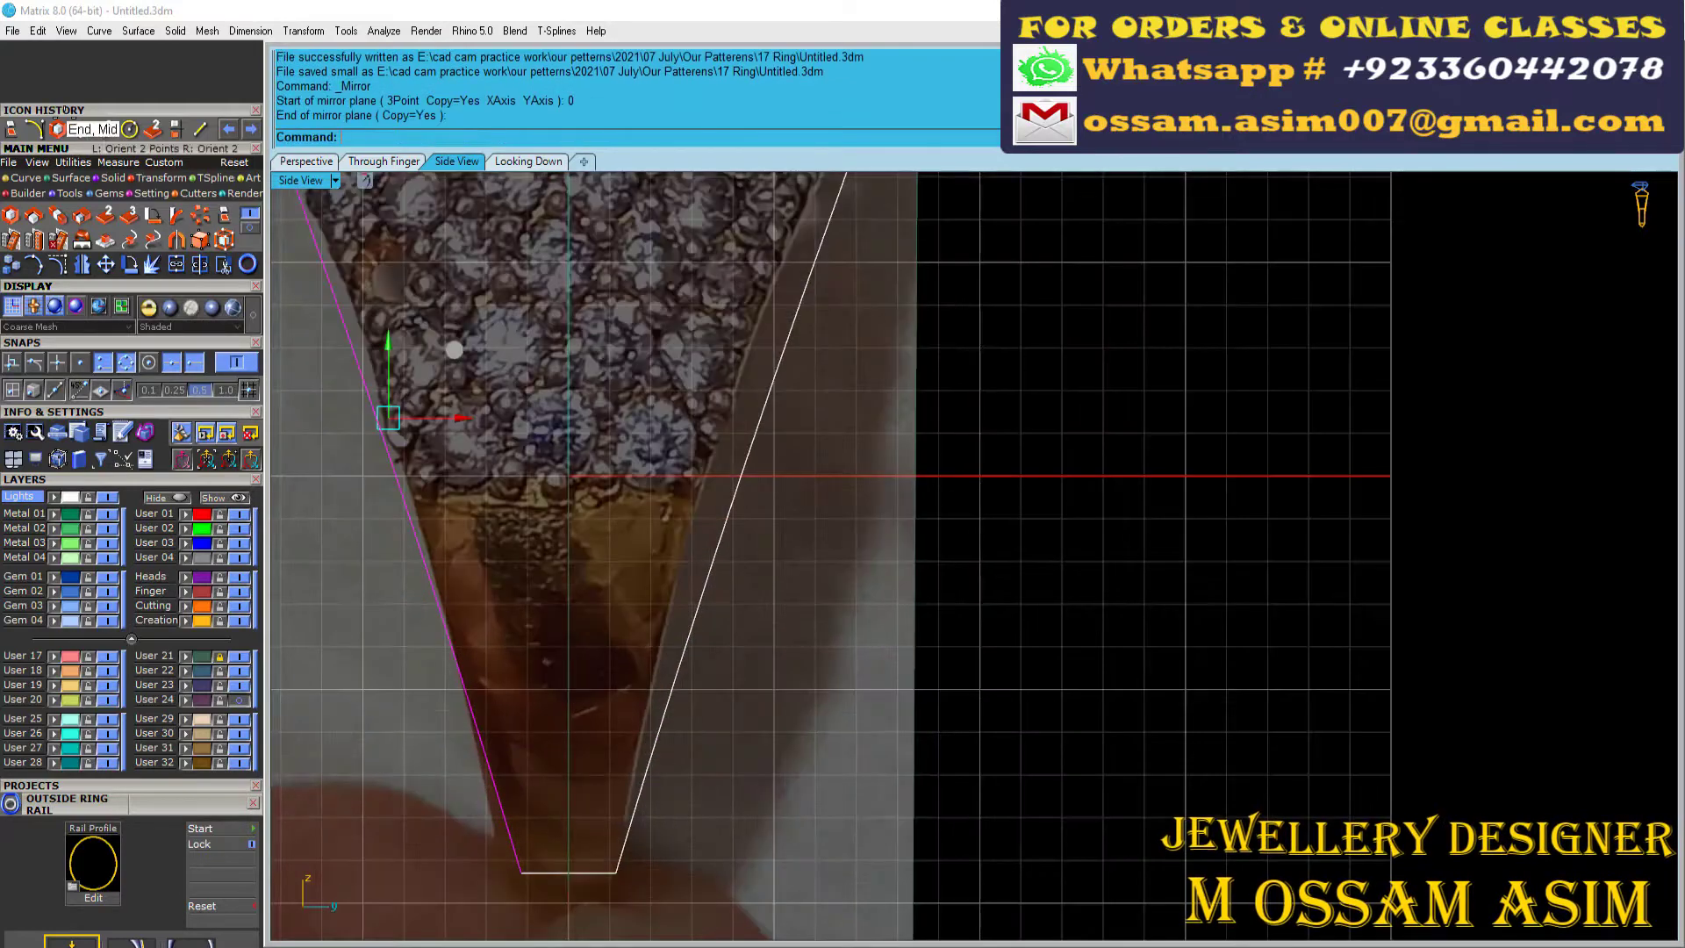
Step: Draw a rounded arc at the bottom corner and delete the unwanted right-side curves
left_click(33, 264)
left_click(621, 740)
scroll(561, 791, "up", 4)
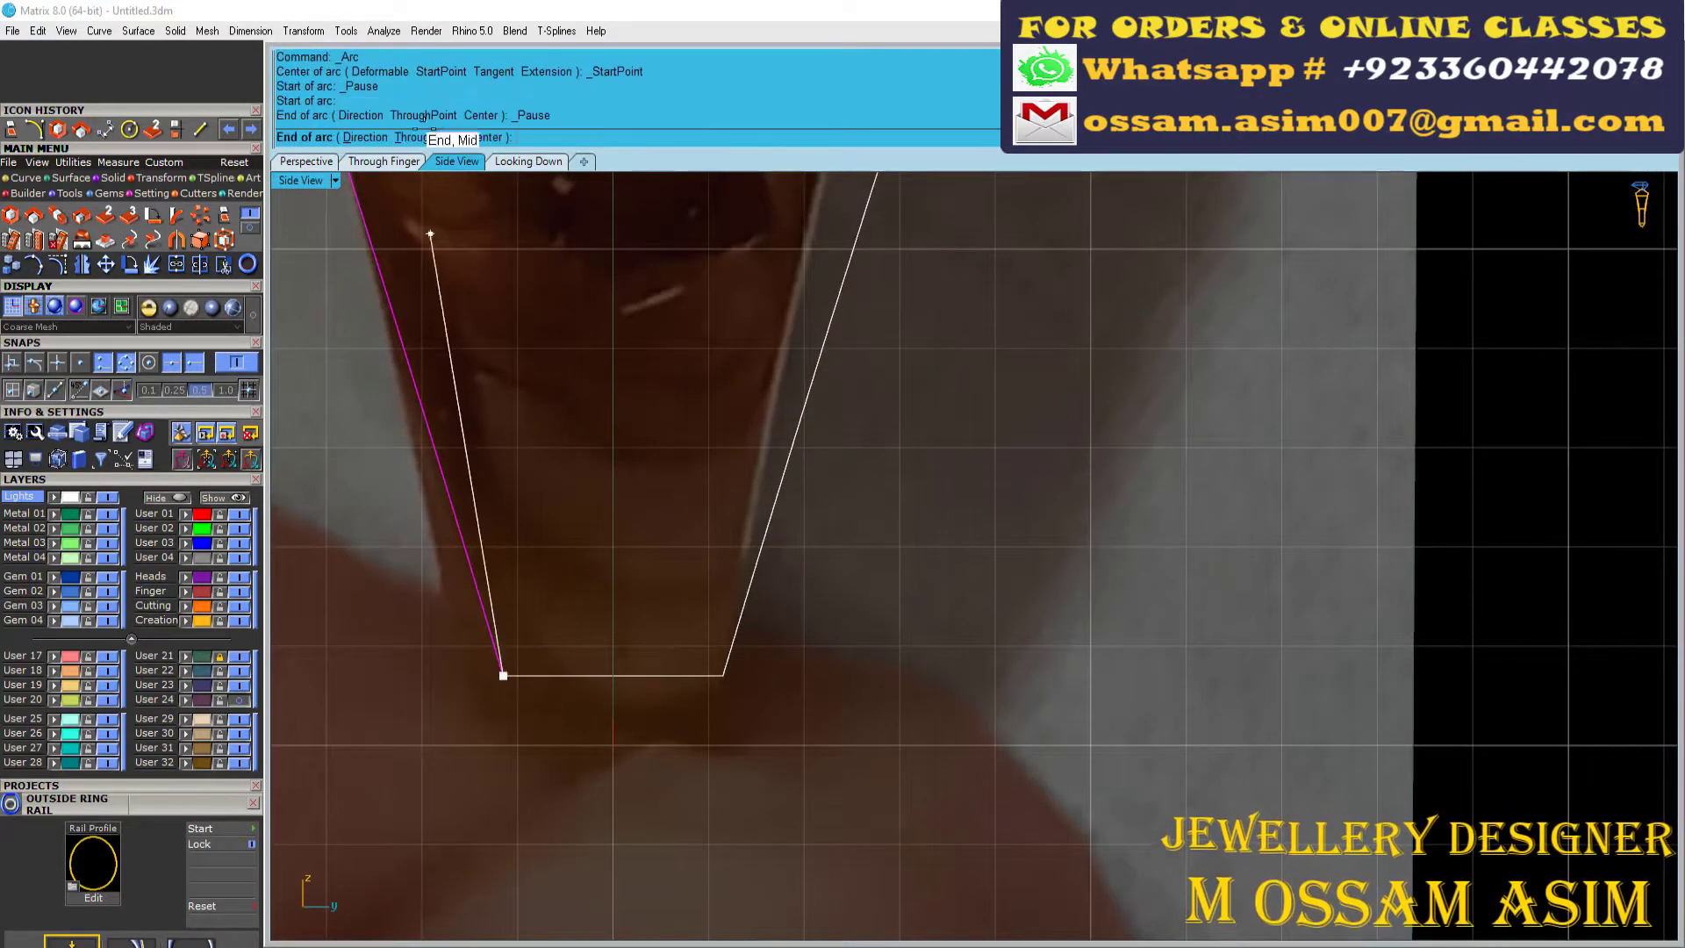
left_click(722, 675)
scroll(585, 570, "up", 2)
left_click(689, 702)
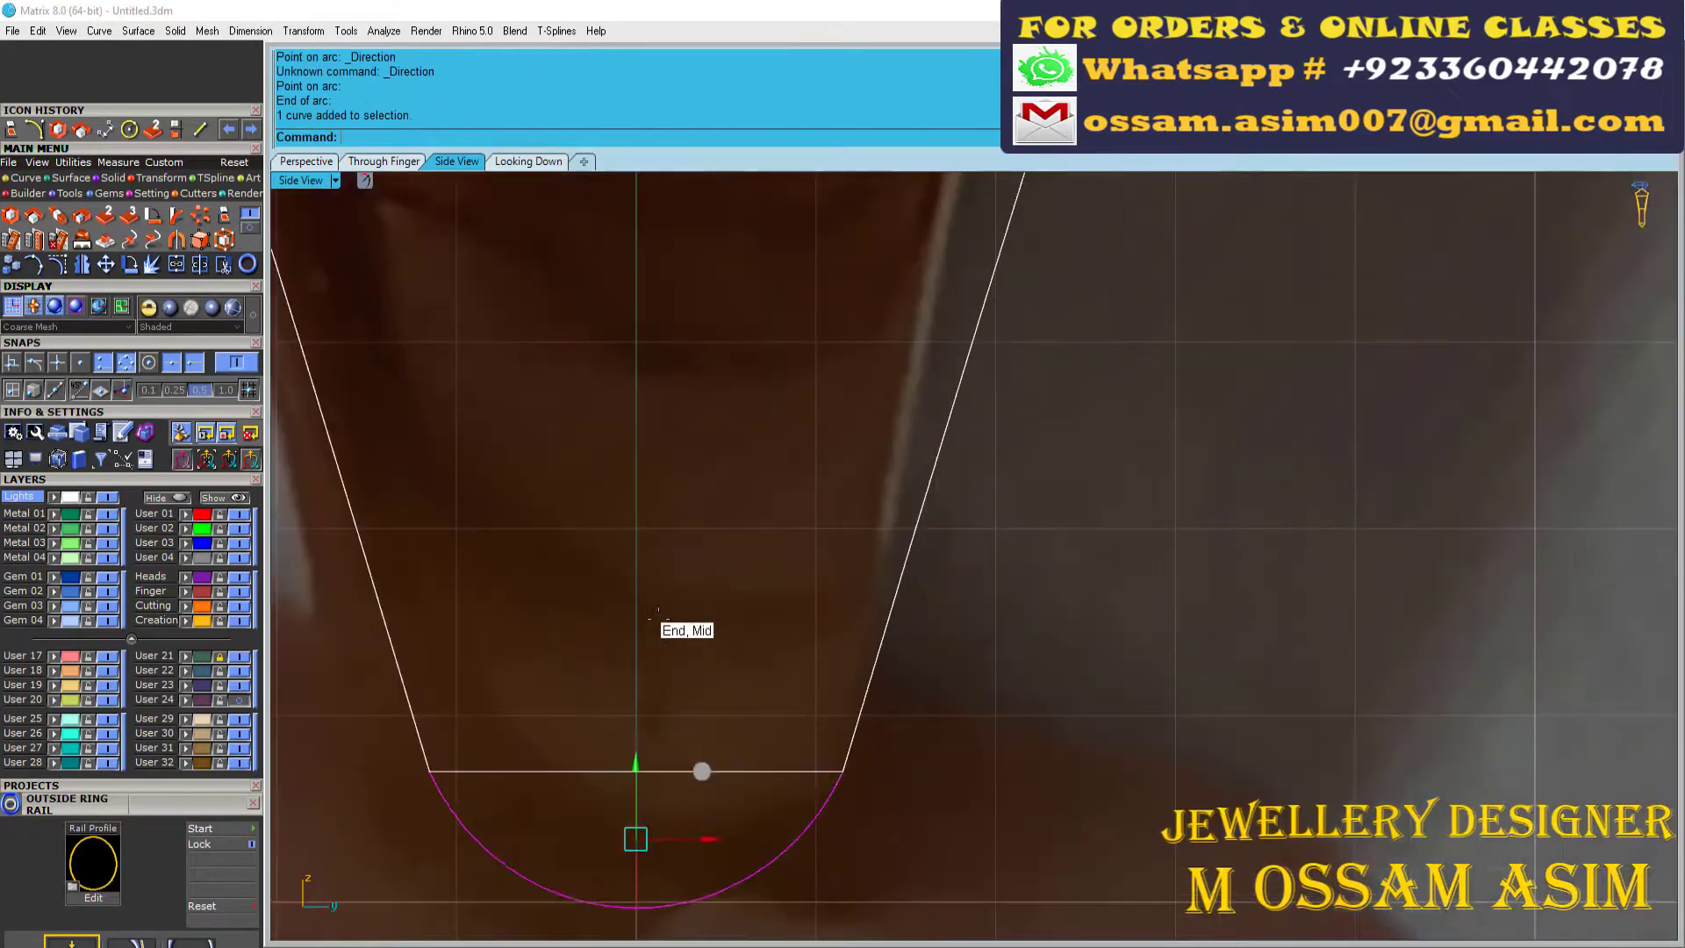
left_click(560, 829)
key("Delete")
Step: Join the arc with the outline and mirror the joined half across 0
scroll(567, 851, "down", 3)
scroll(489, 683, "down", 5)
key("ctrl+j")
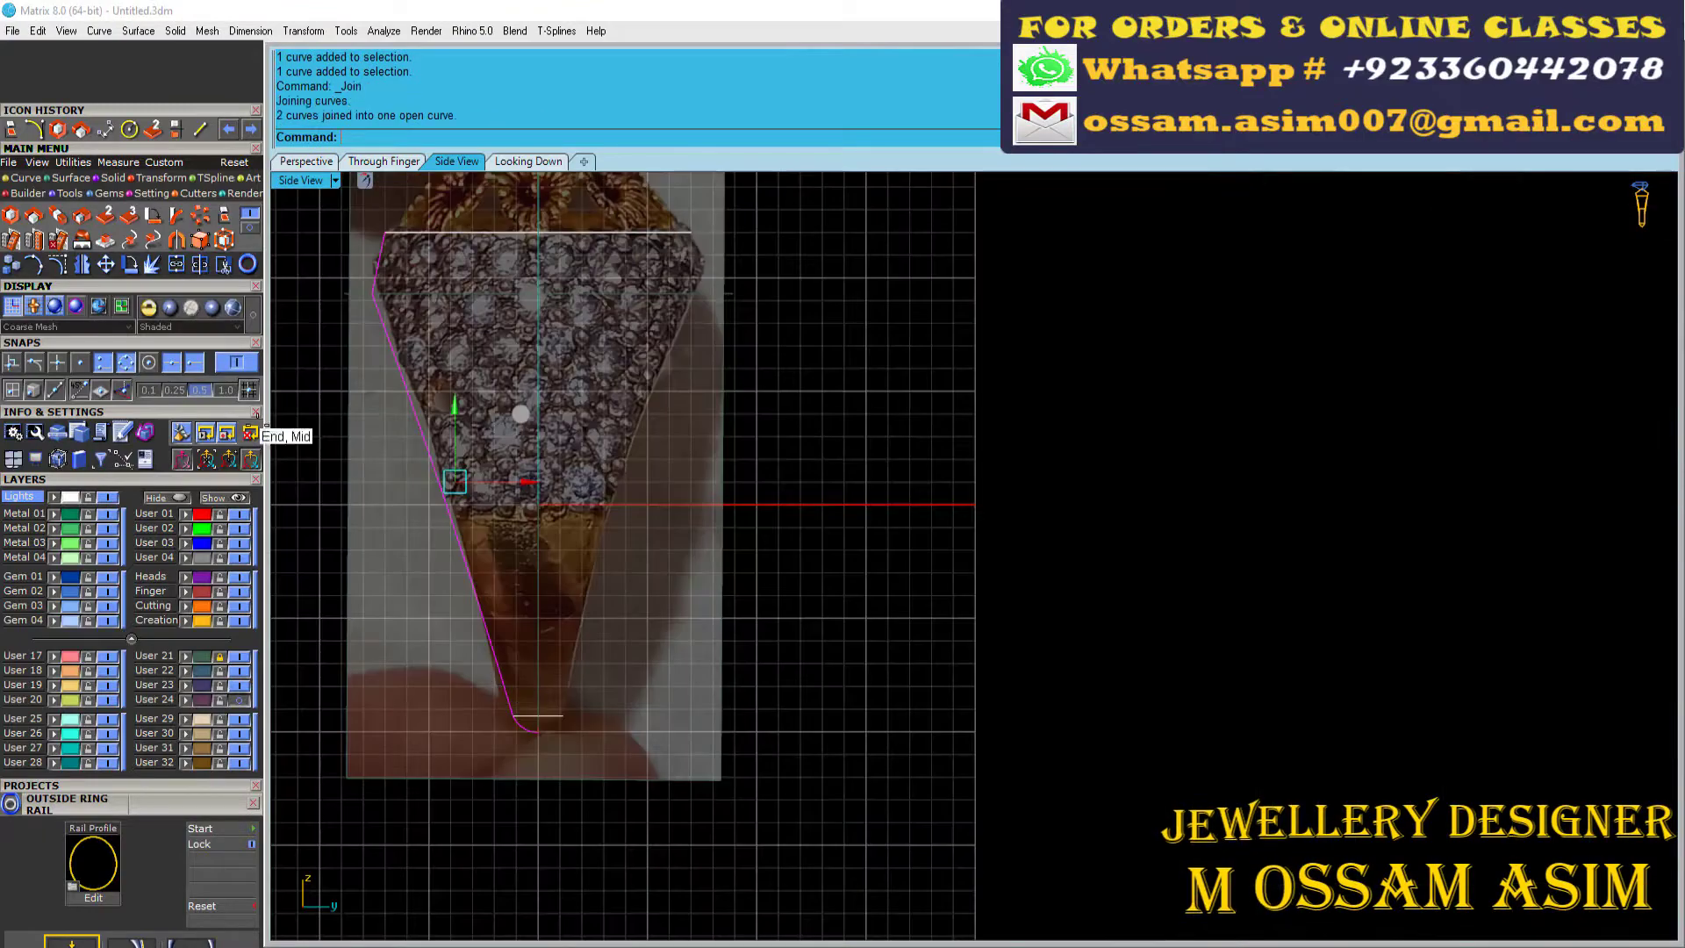
scroll(453, 287, "down", 3)
type("0")
key("Return")
left_click(489, 264)
scroll(571, 586, "up", 3)
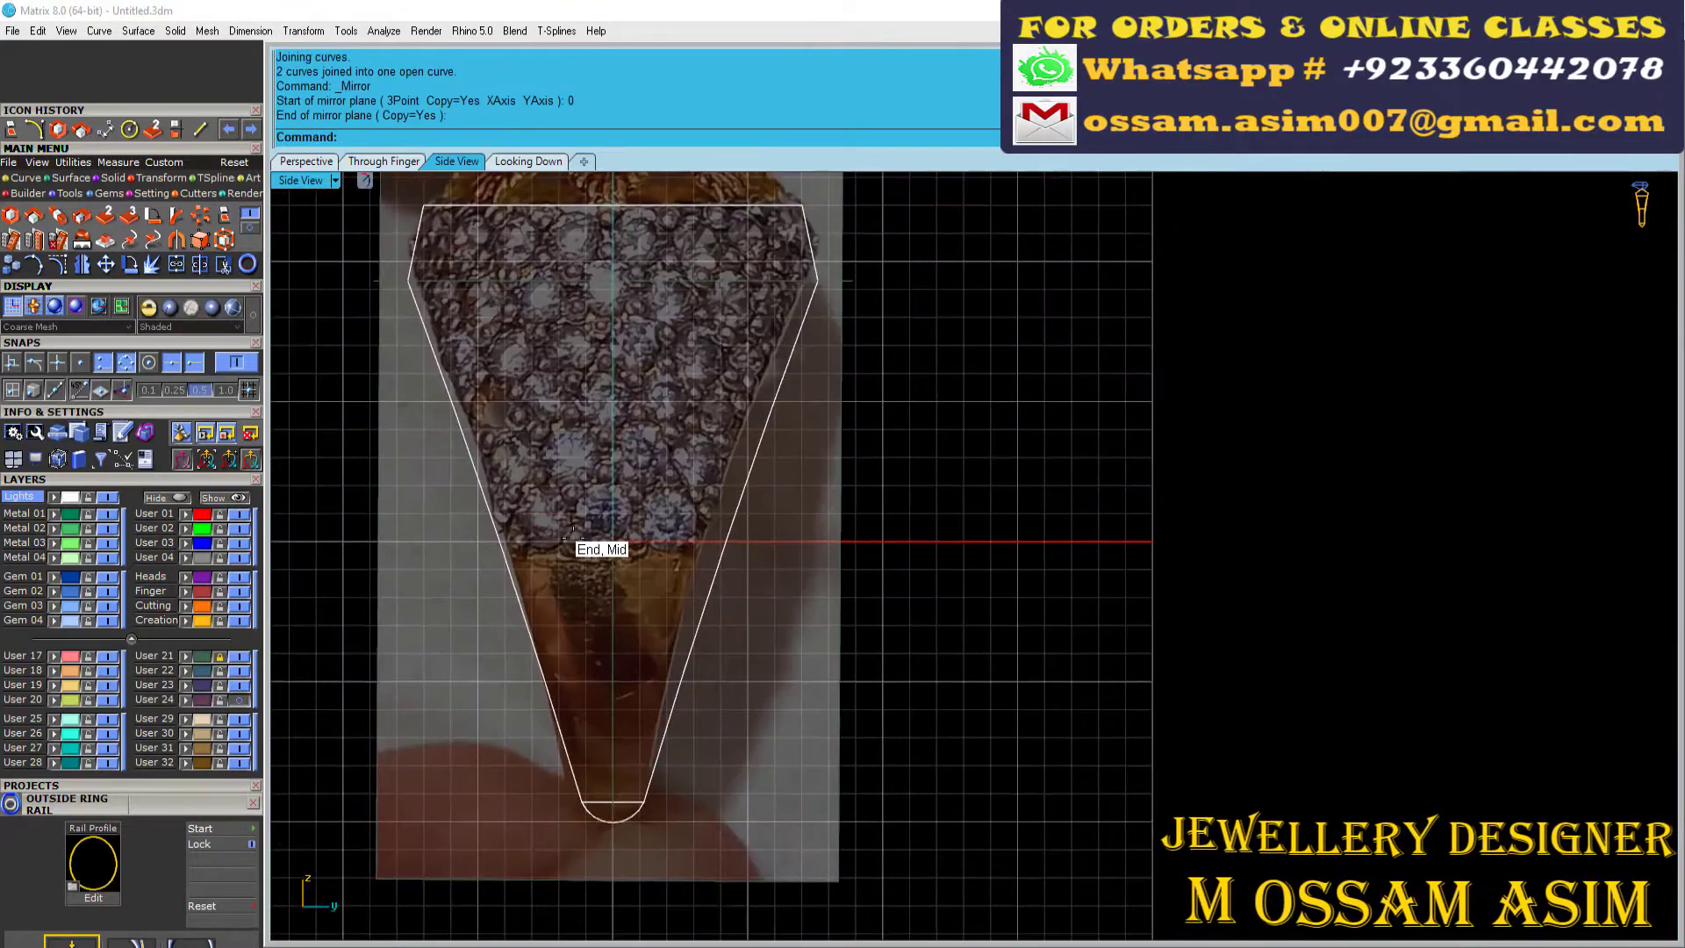
scroll(566, 594, "down", 1)
scroll(558, 325, "up", 1)
Step: Orbit the Perspective view and turn off the User 21 reference photo layer
mouse_move(539, 356)
right_mouse_down()
mouse_move(676, 469)
mouse_move(1189, 527)
mouse_move(1251, 518)
mouse_move(1059, 544)
mouse_move(1215, 562)
mouse_move(847, 523)
mouse_move(797, 453)
right_mouse_up()
mouse_move(810, 445)
right_mouse_down()
mouse_move(838, 457)
mouse_move(797, 492)
right_mouse_up()
scroll(809, 594, "up", 3)
mouse_move(808, 594)
right_mouse_down()
mouse_move(977, 560)
mouse_move(230, 650)
right_mouse_up()
left_click(239, 656)
scroll(921, 621, "down", 3)
Step: Save the model and select the top circle
mouse_move(922, 620)
right_mouse_down()
mouse_move(768, 206)
mouse_move(782, 298)
right_mouse_up()
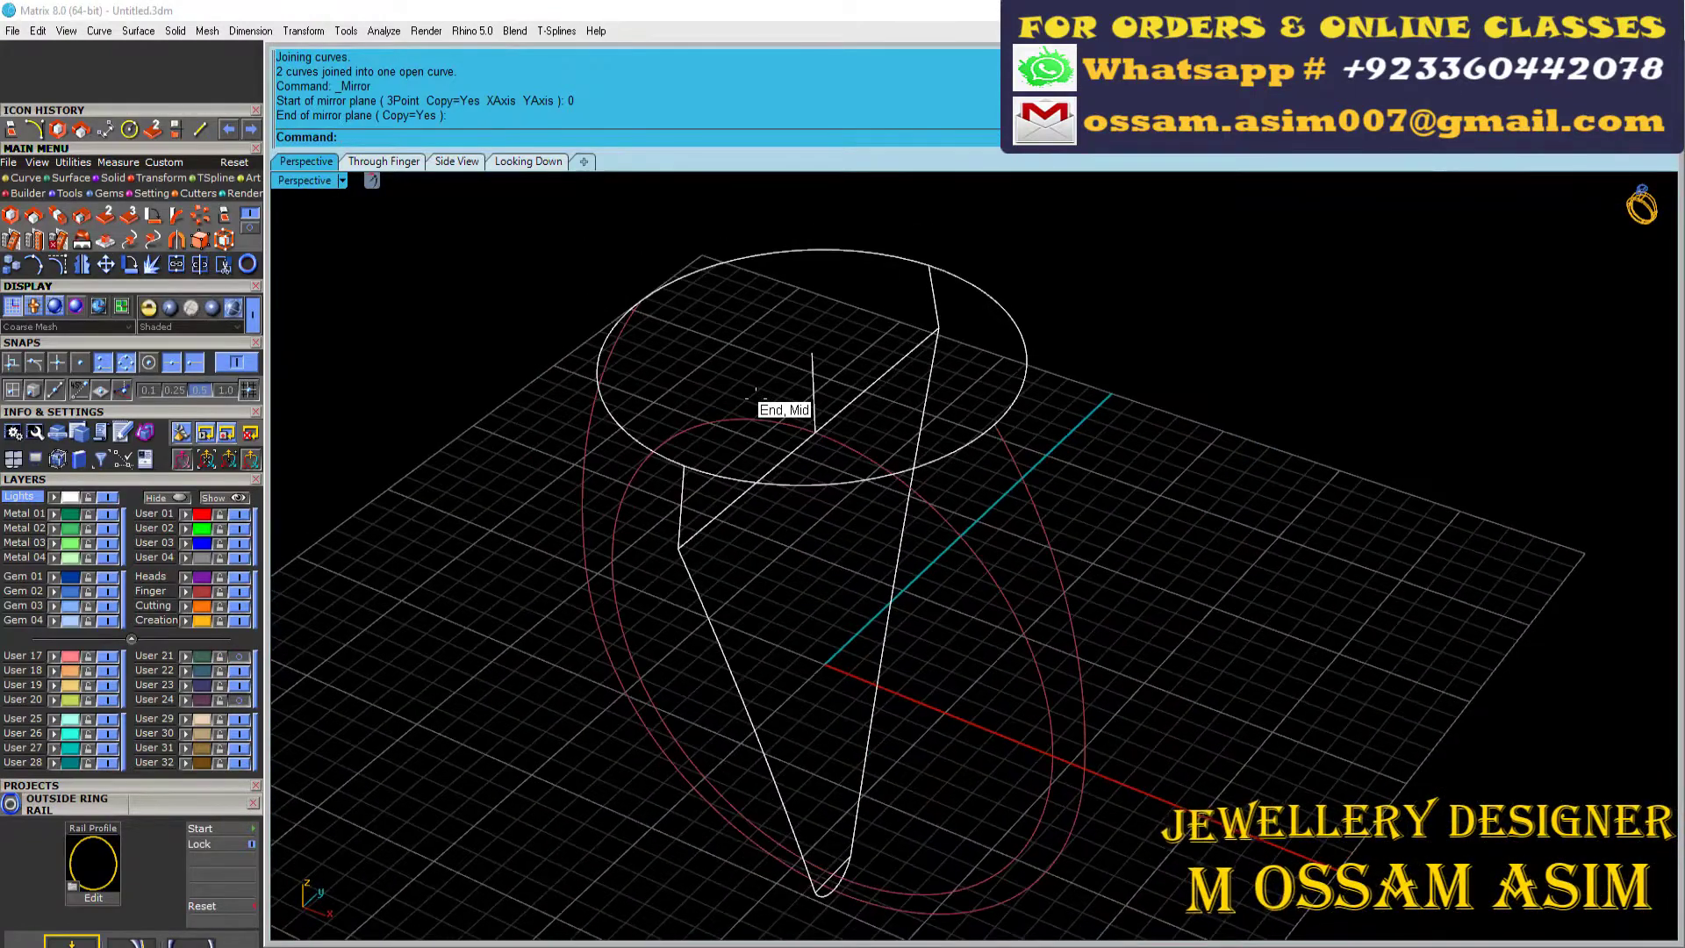
key("ctrl+s")
right_click_drag(755, 394, 747, 470)
left_click(767, 350)
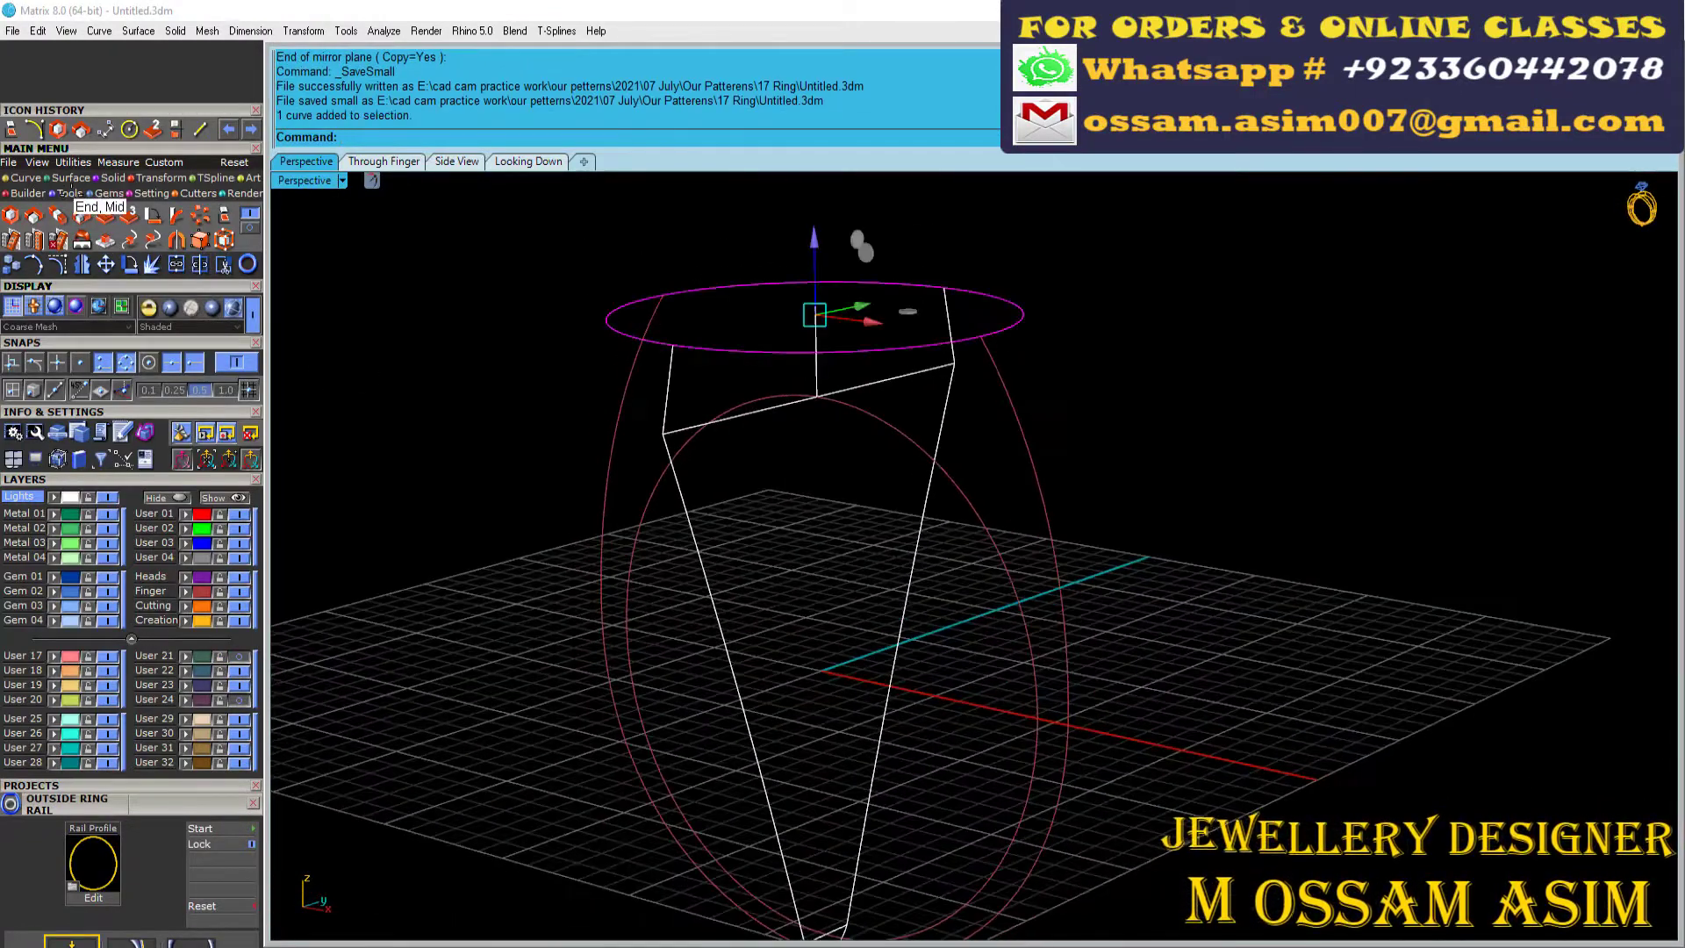
left_click(70, 194)
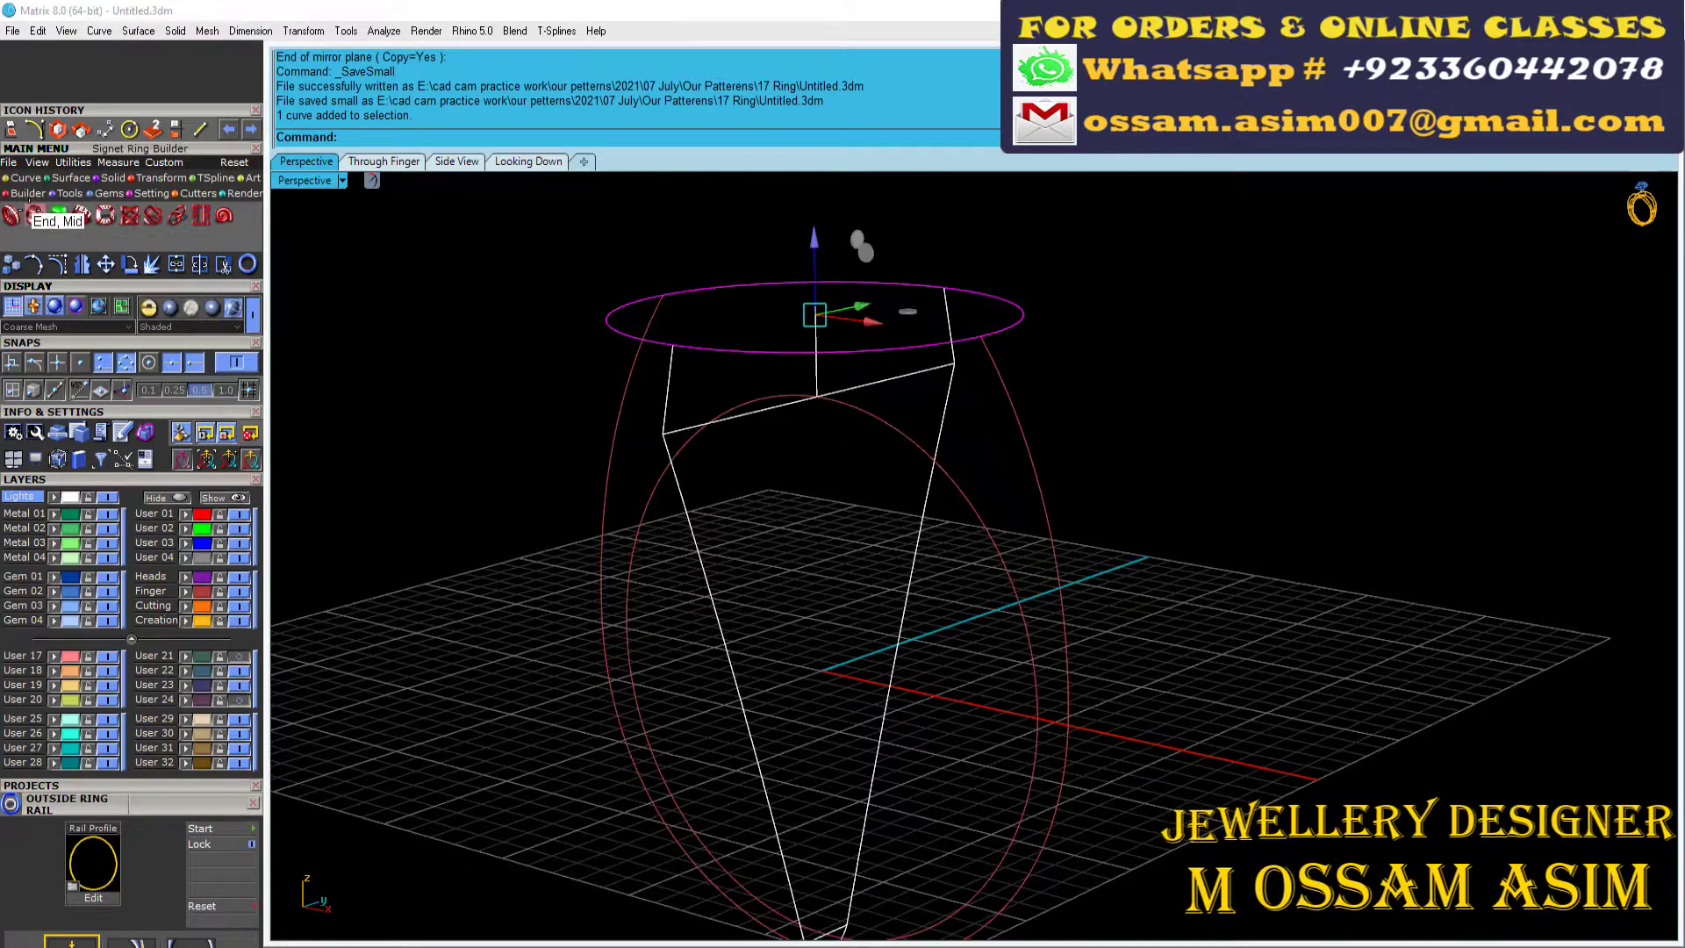
Step: Build an 18 mm-top signet ring on the lower ellipse rail, deleting the extra inner curve
left_click(33, 213)
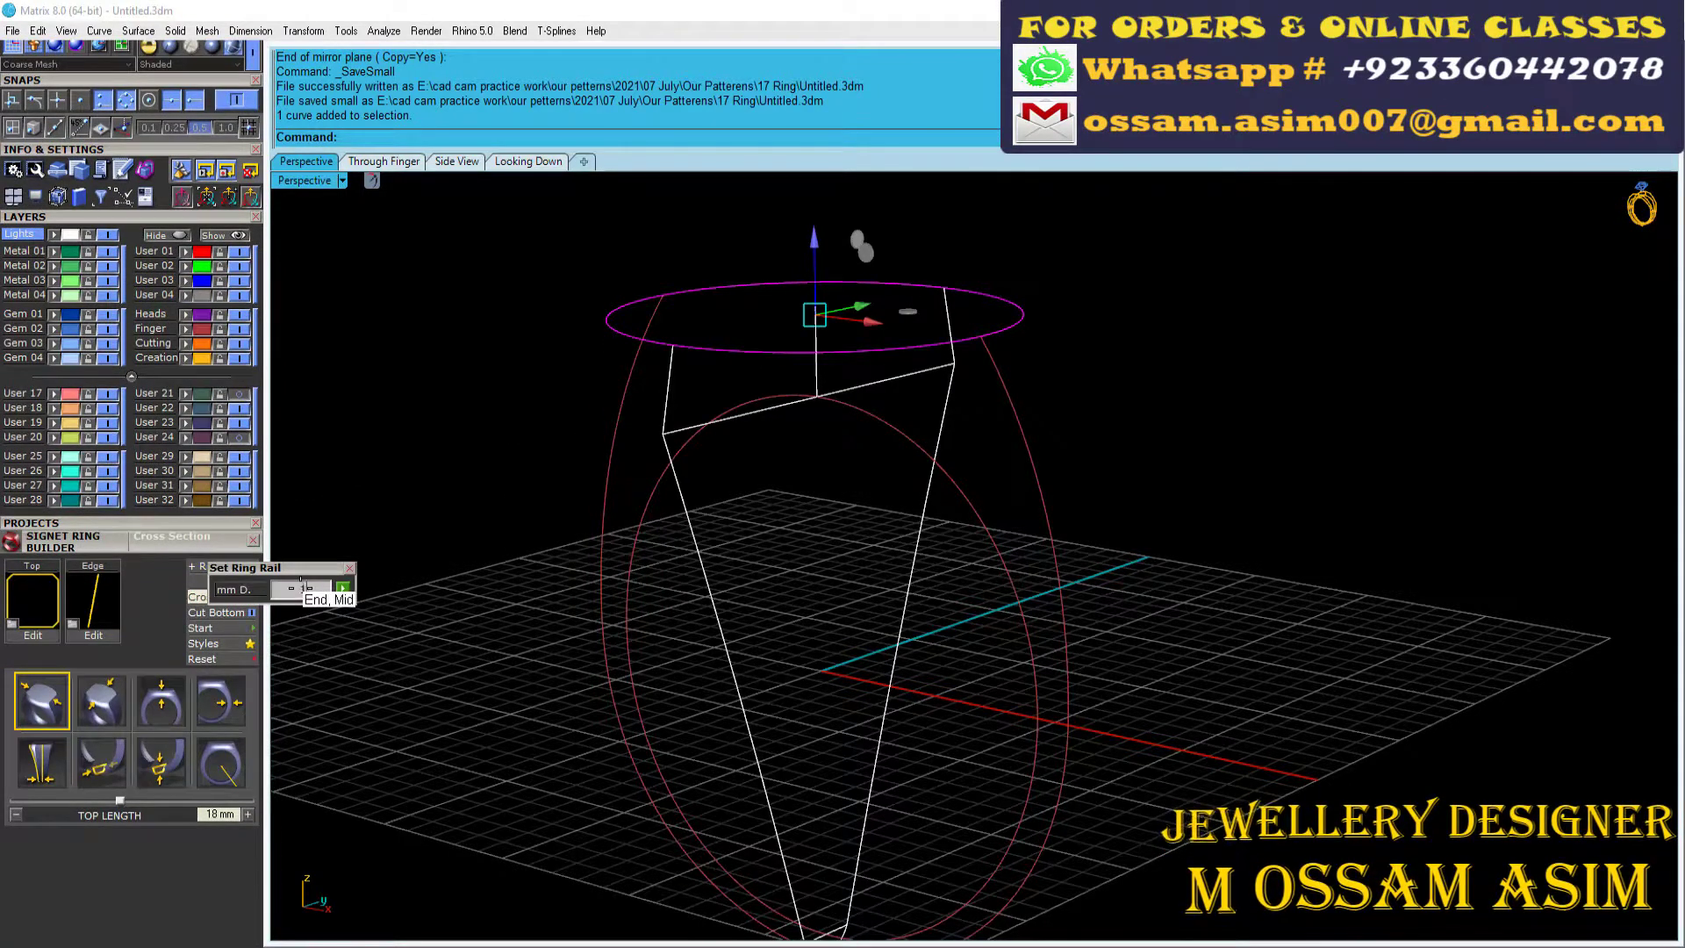
left_click(342, 588)
key("Return")
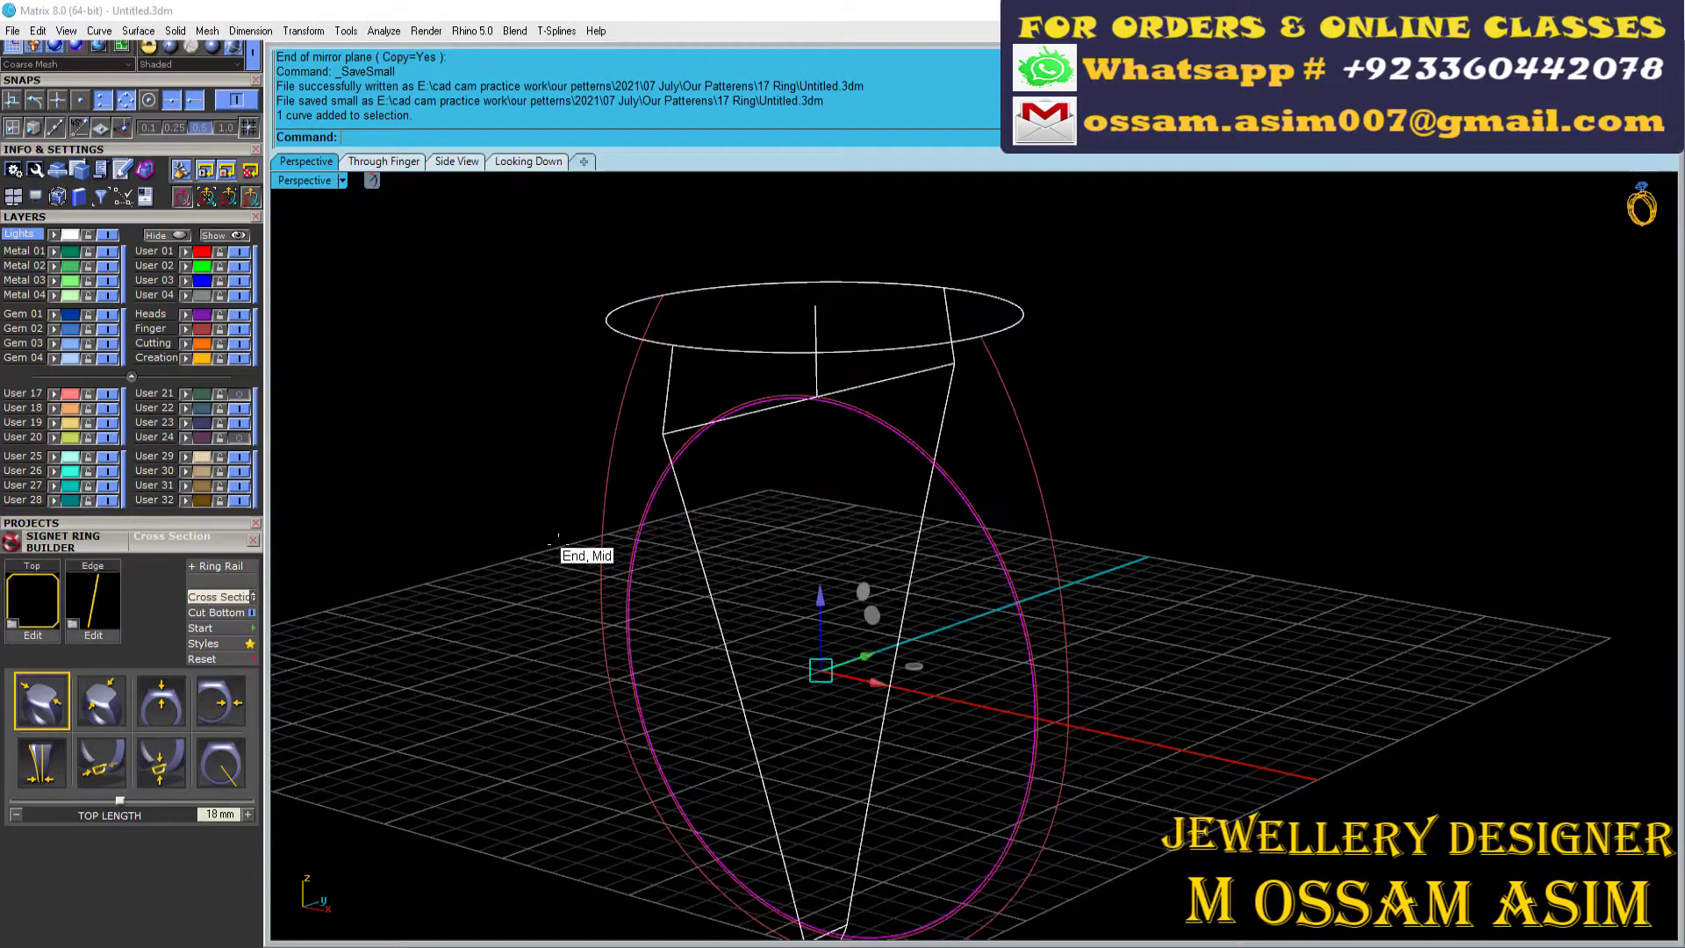
left_click(367, 161)
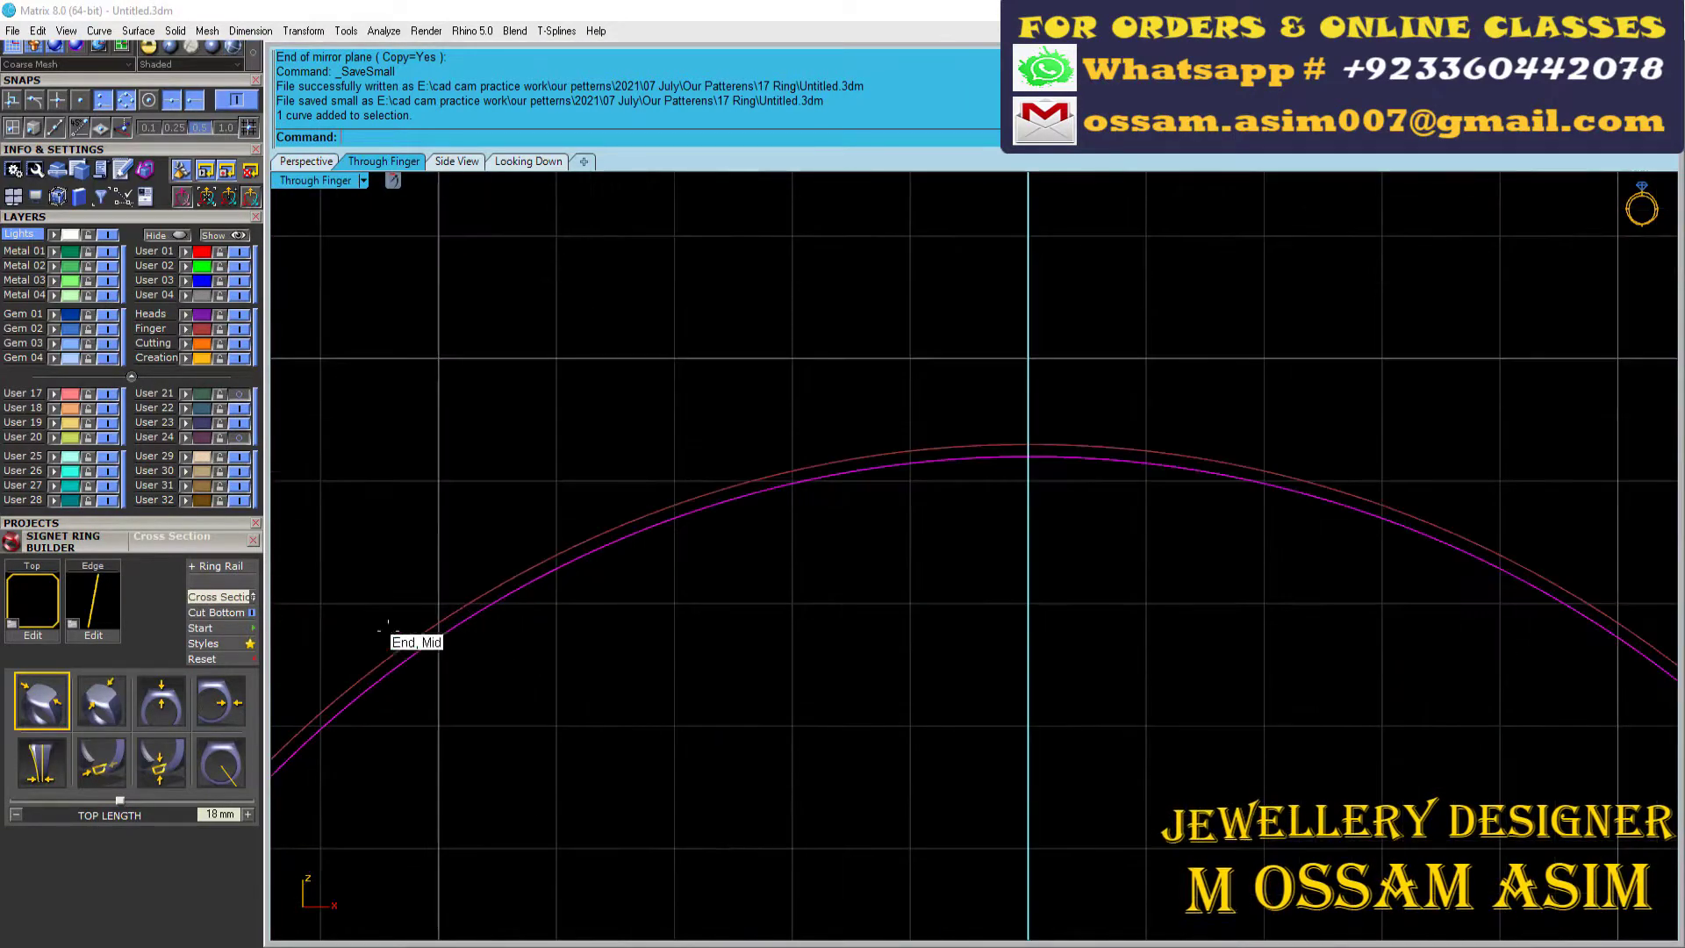
key("Delete")
left_click(550, 569)
left_click(215, 566)
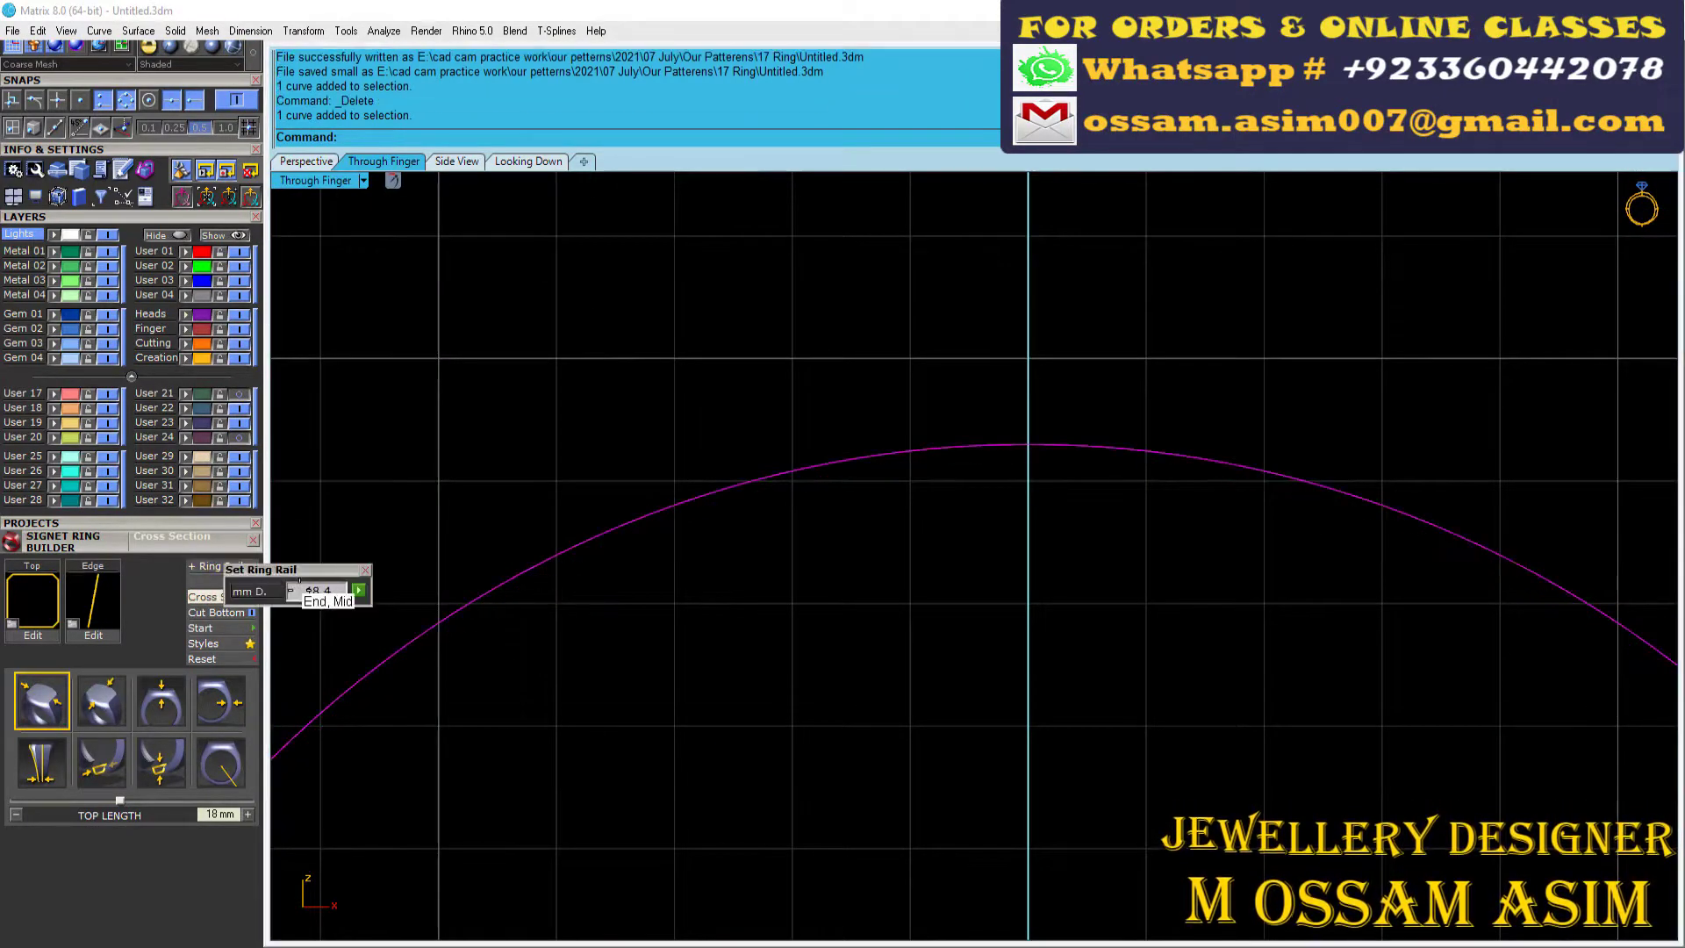
left_click(359, 589)
left_click(219, 597)
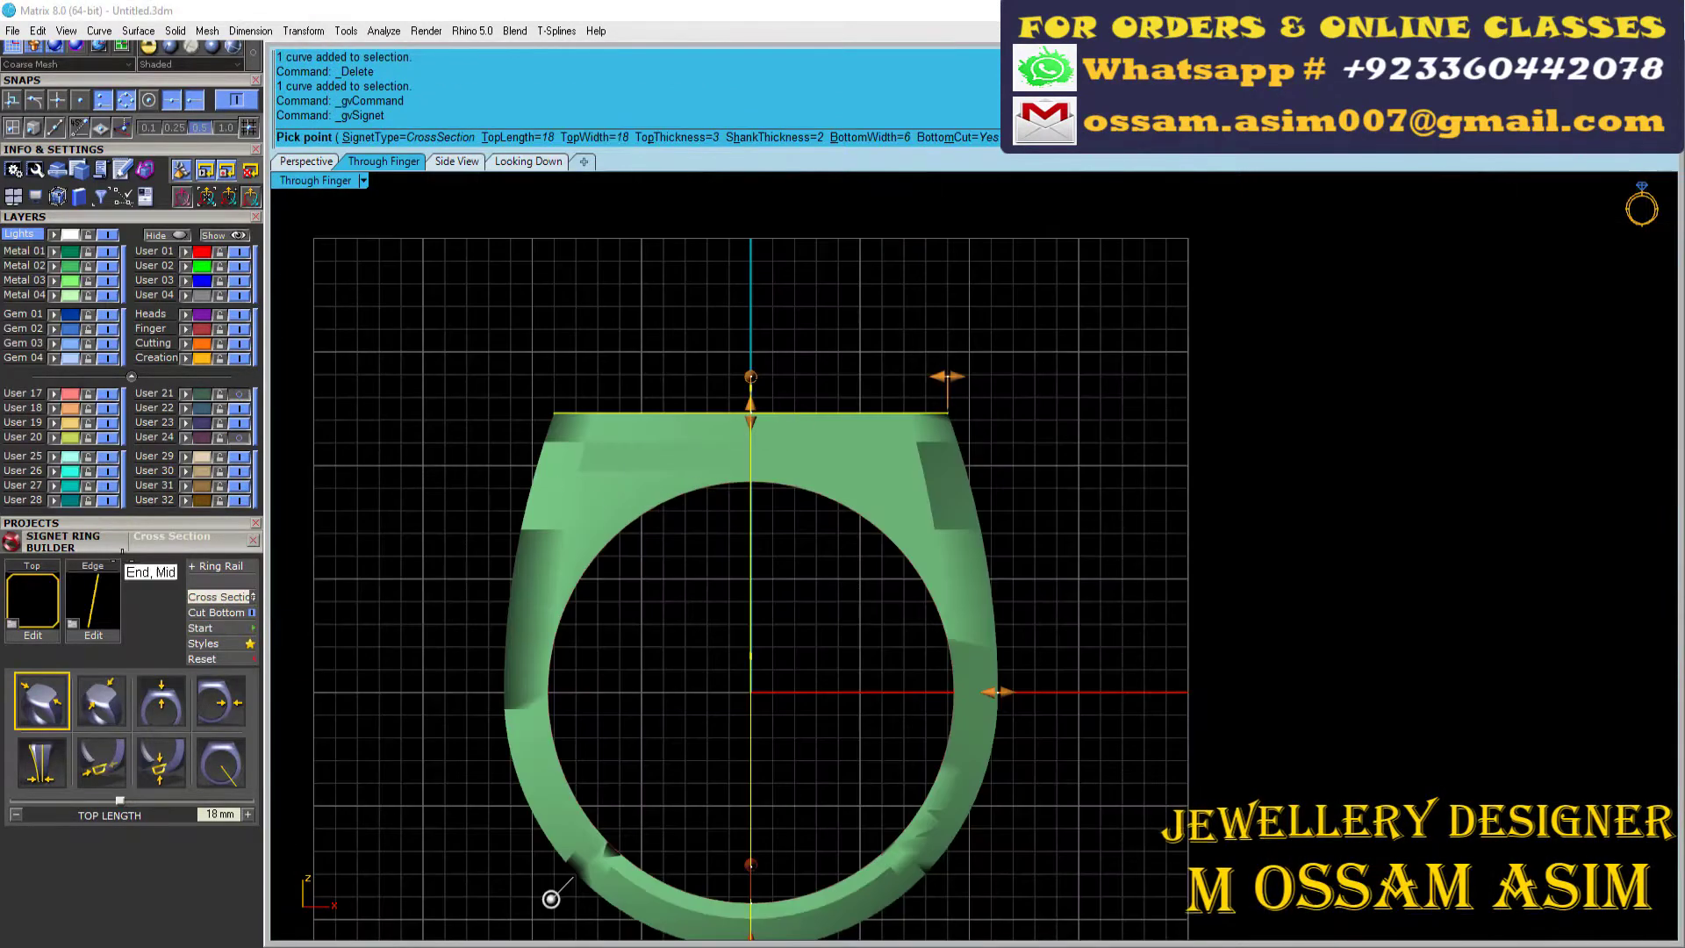
left_click(33, 601)
Step: Apply the Cushion01.cpt top profile from the Signet Top Profile library
key("Escape")
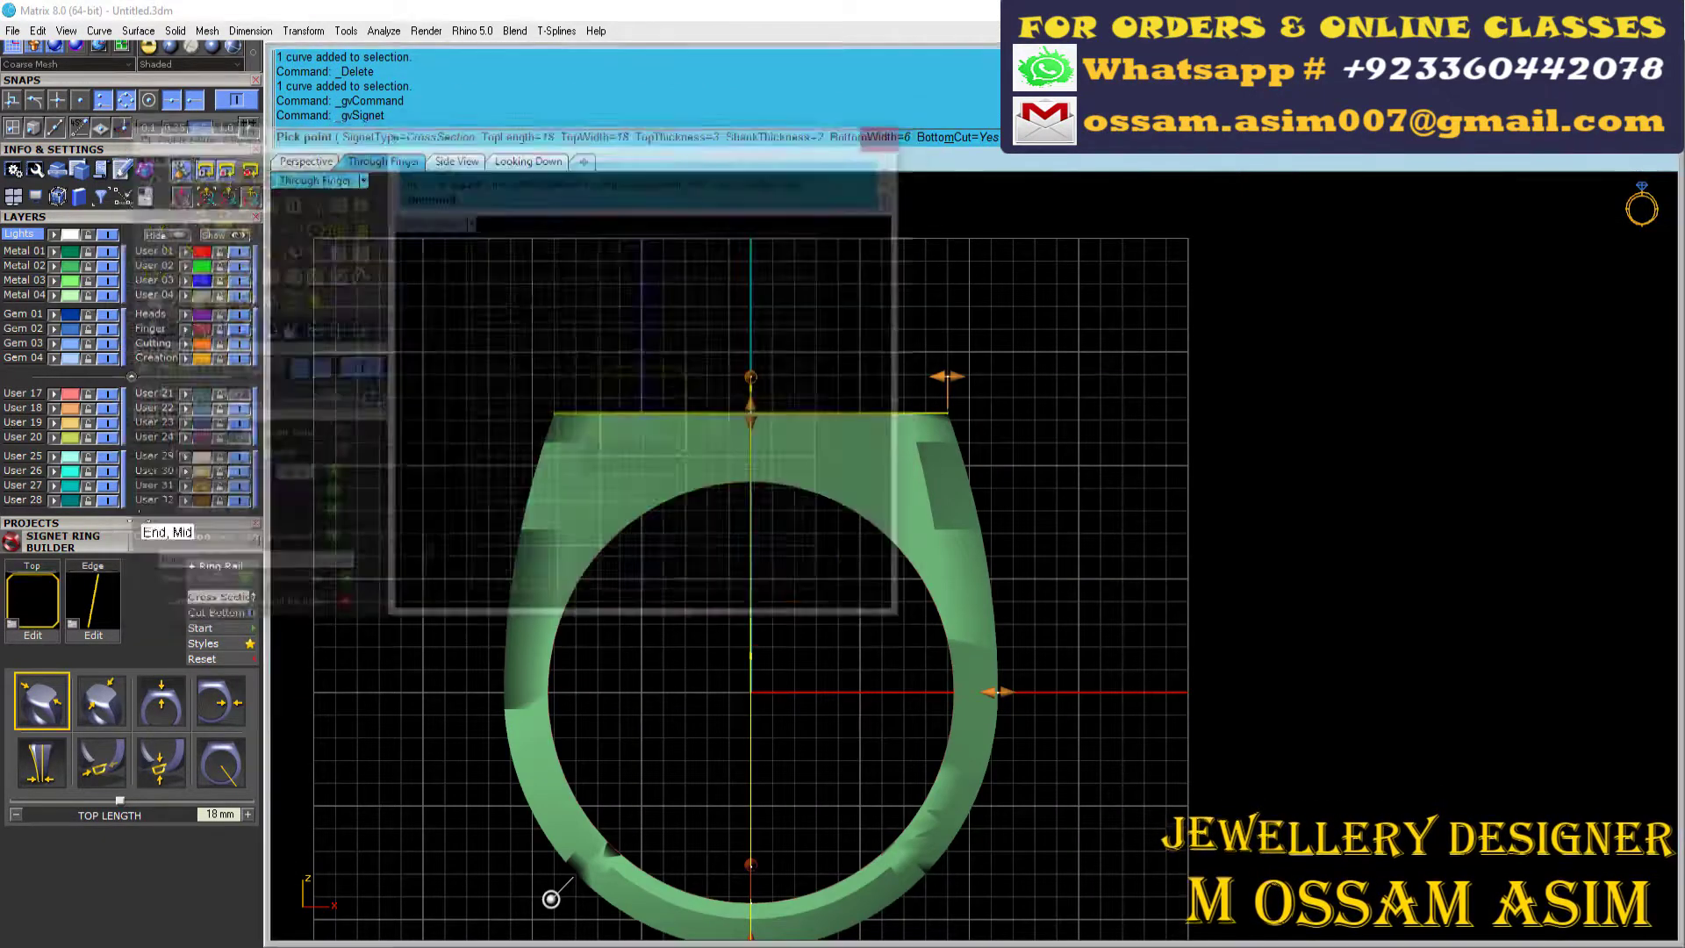
left_click(12, 623)
scroll(545, 461, "down", 3)
scroll(544, 460, "down", 3)
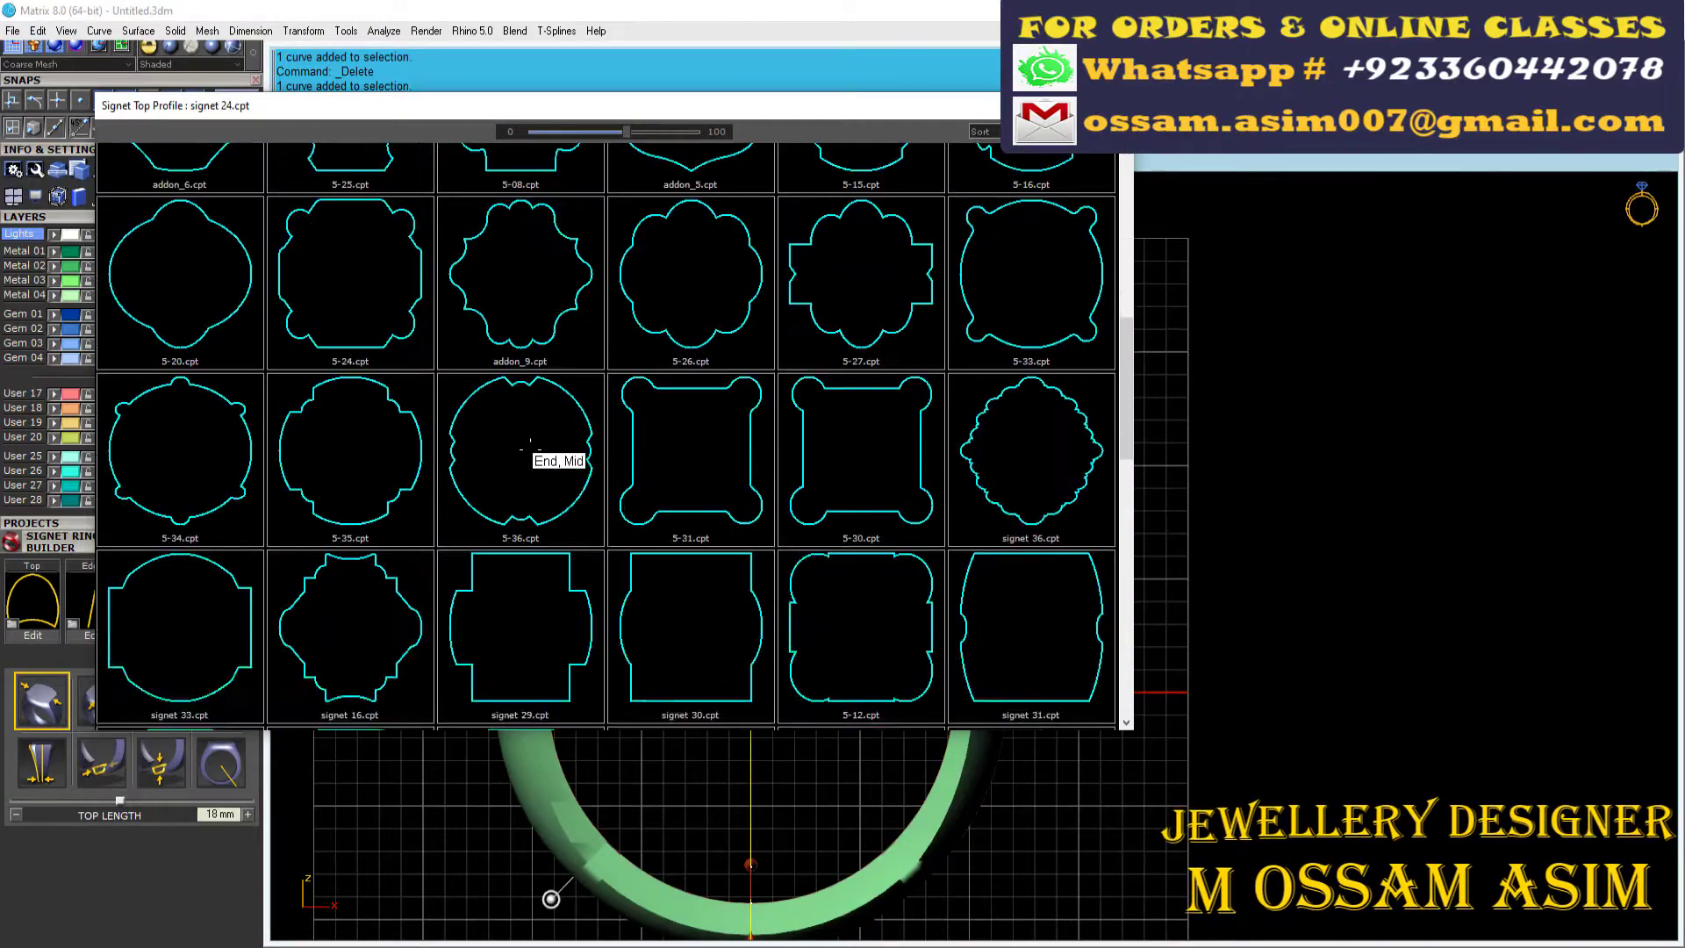
scroll(530, 445, "down", 3)
scroll(530, 445, "down", 3)
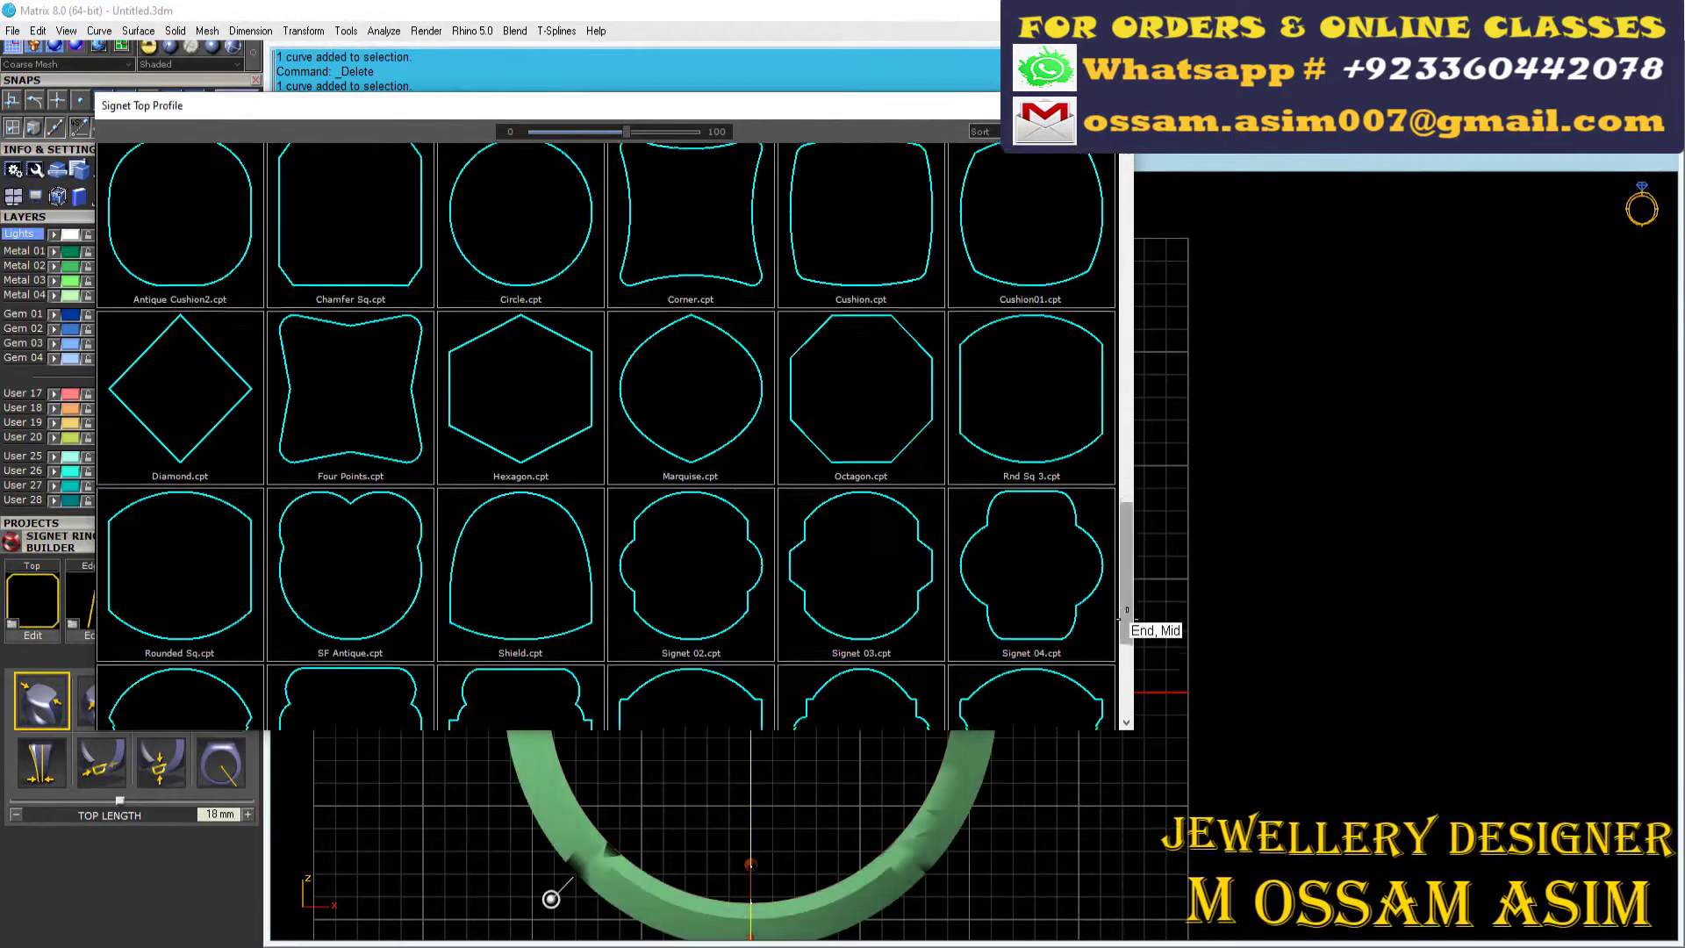
left_click_drag(1124, 575, 1125, 265)
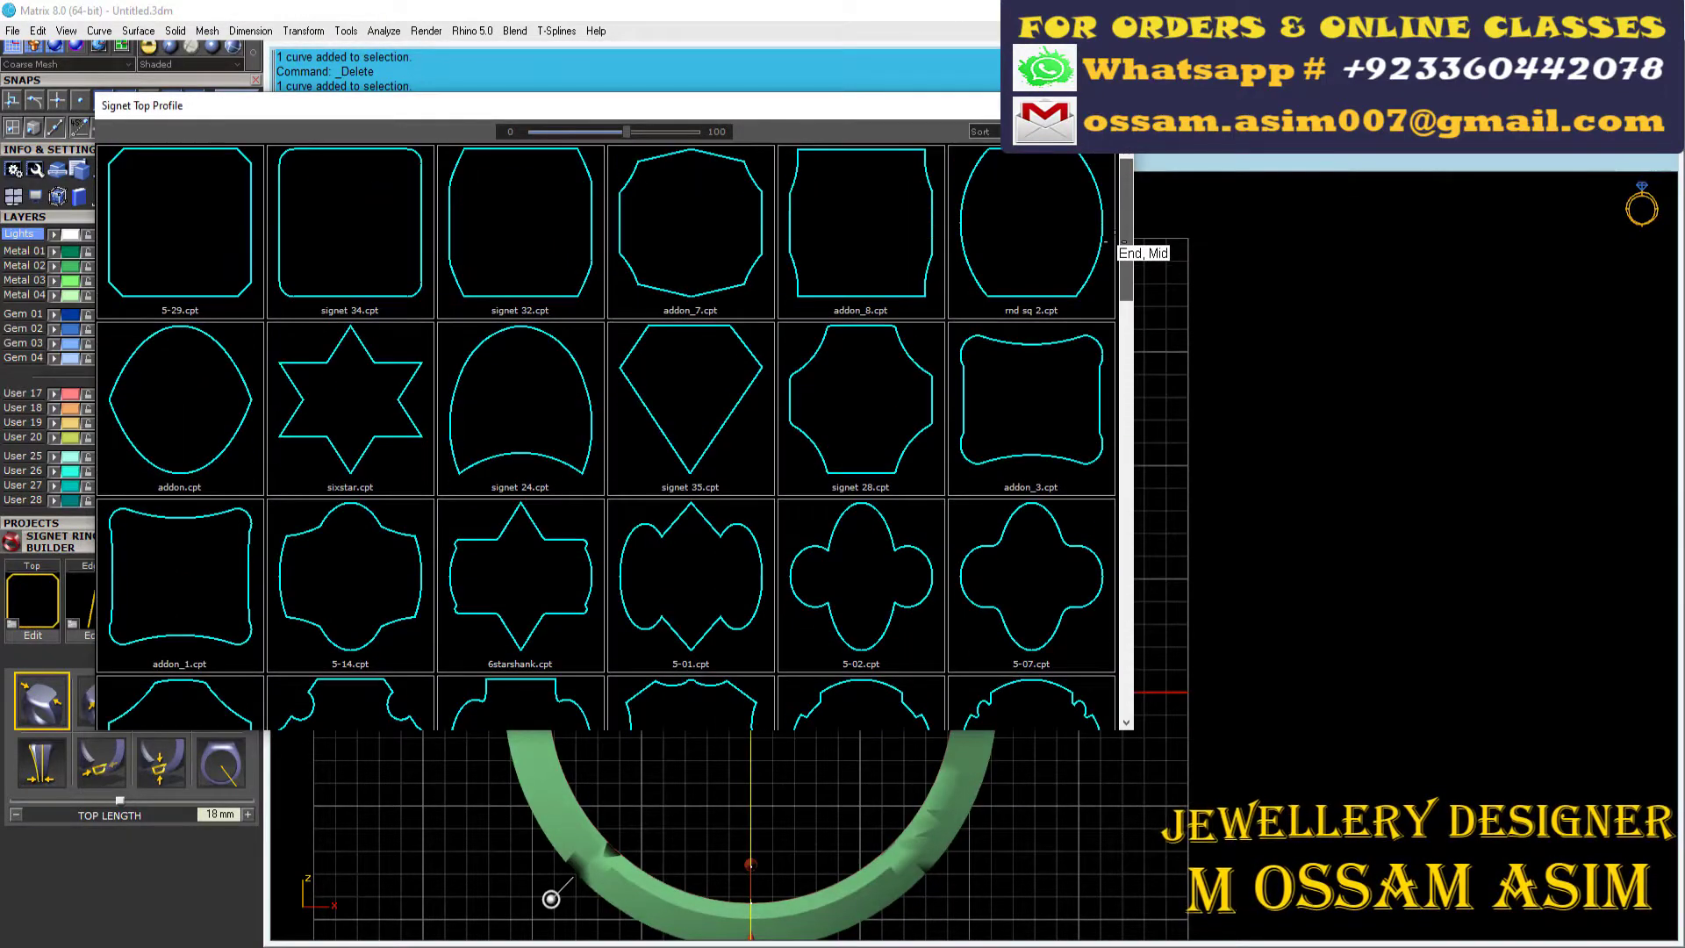
scroll(996, 285, "down", 2)
scroll(991, 294, "down", 2)
scroll(991, 294, "down", 2)
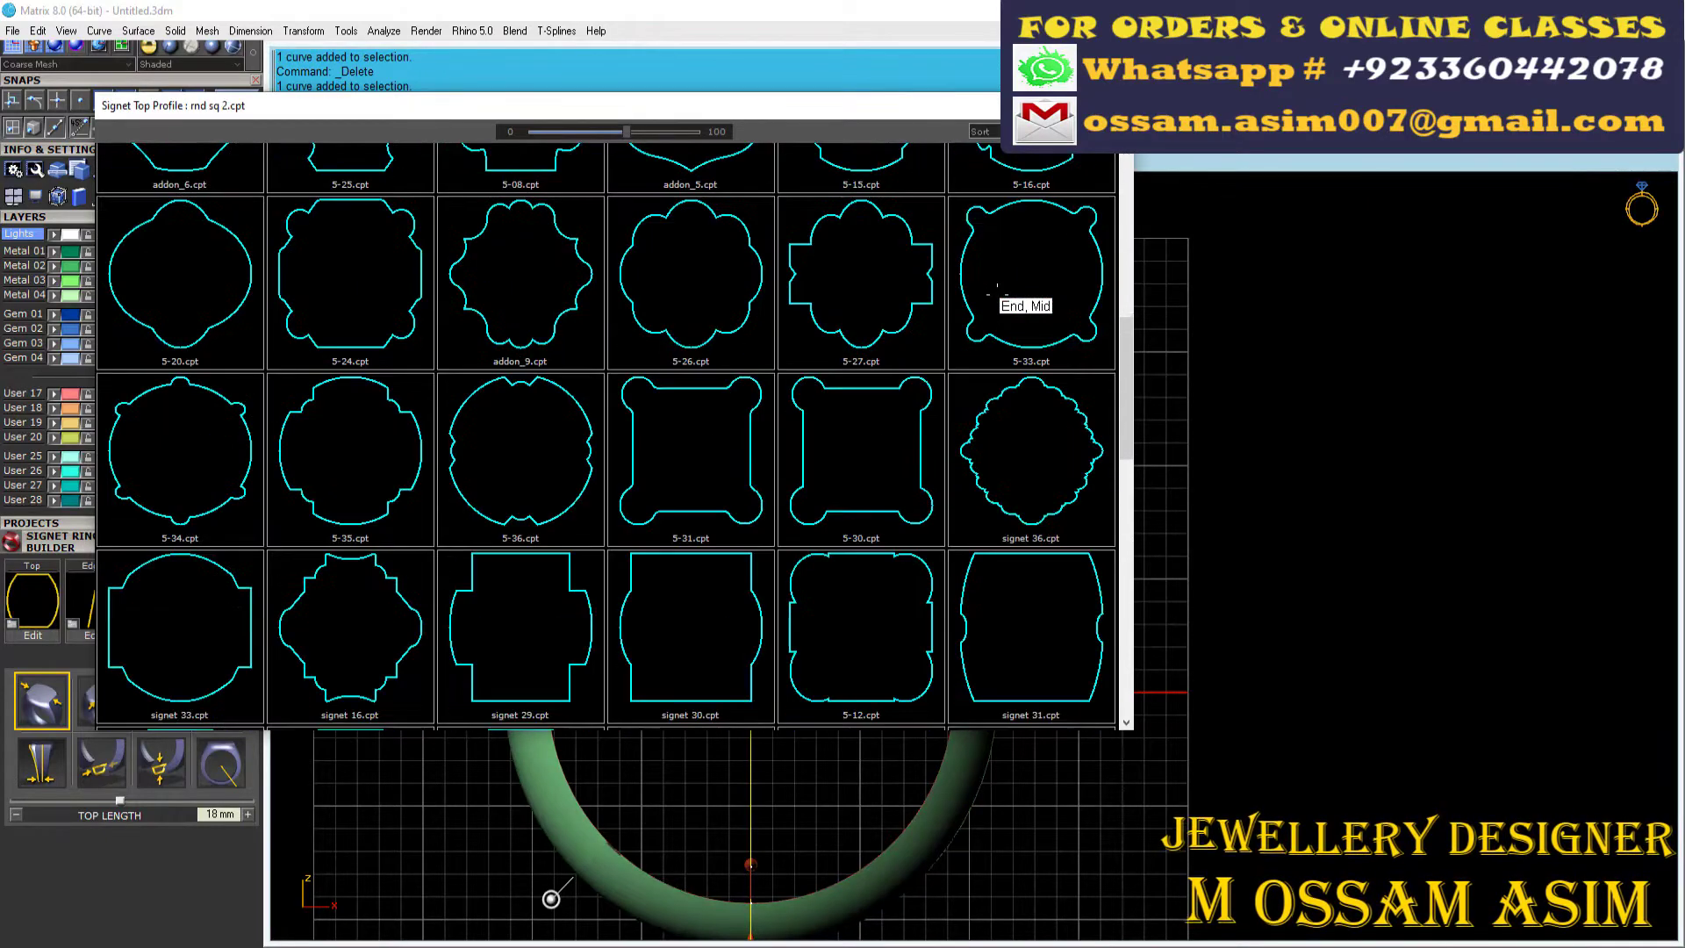
scroll(990, 298, "down", 2)
scroll(991, 294, "down", 1)
scroll(992, 294, "down", 2)
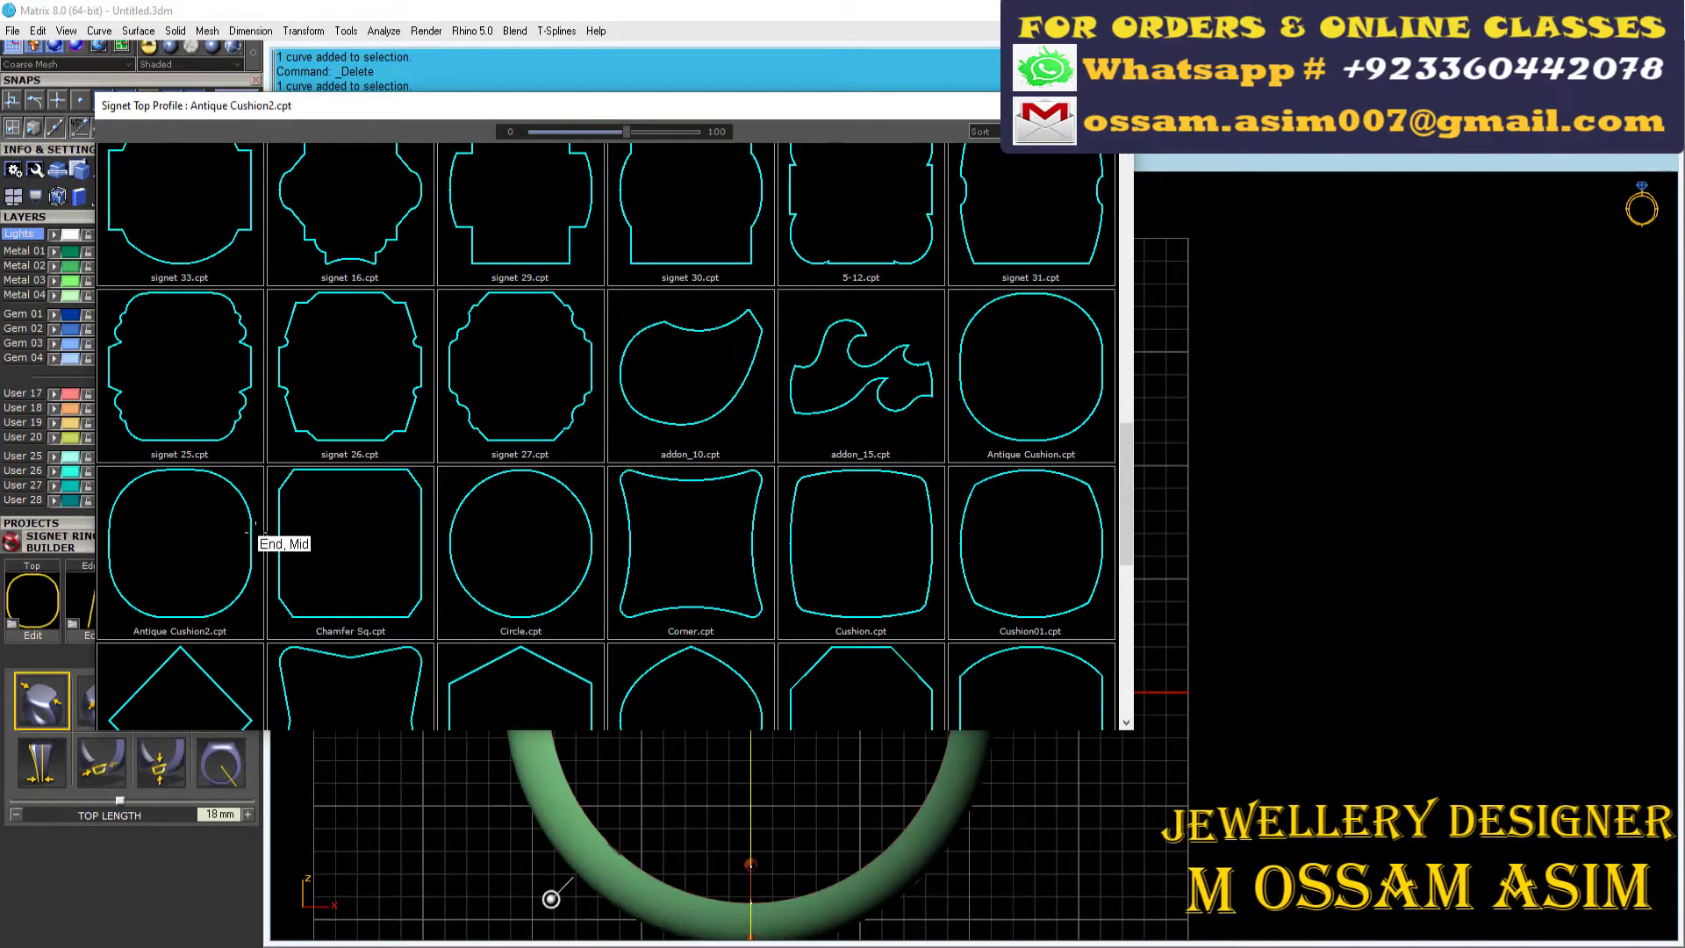
scroll(253, 531, "down", 2)
scroll(253, 529, "down", 3)
double_click(698, 300)
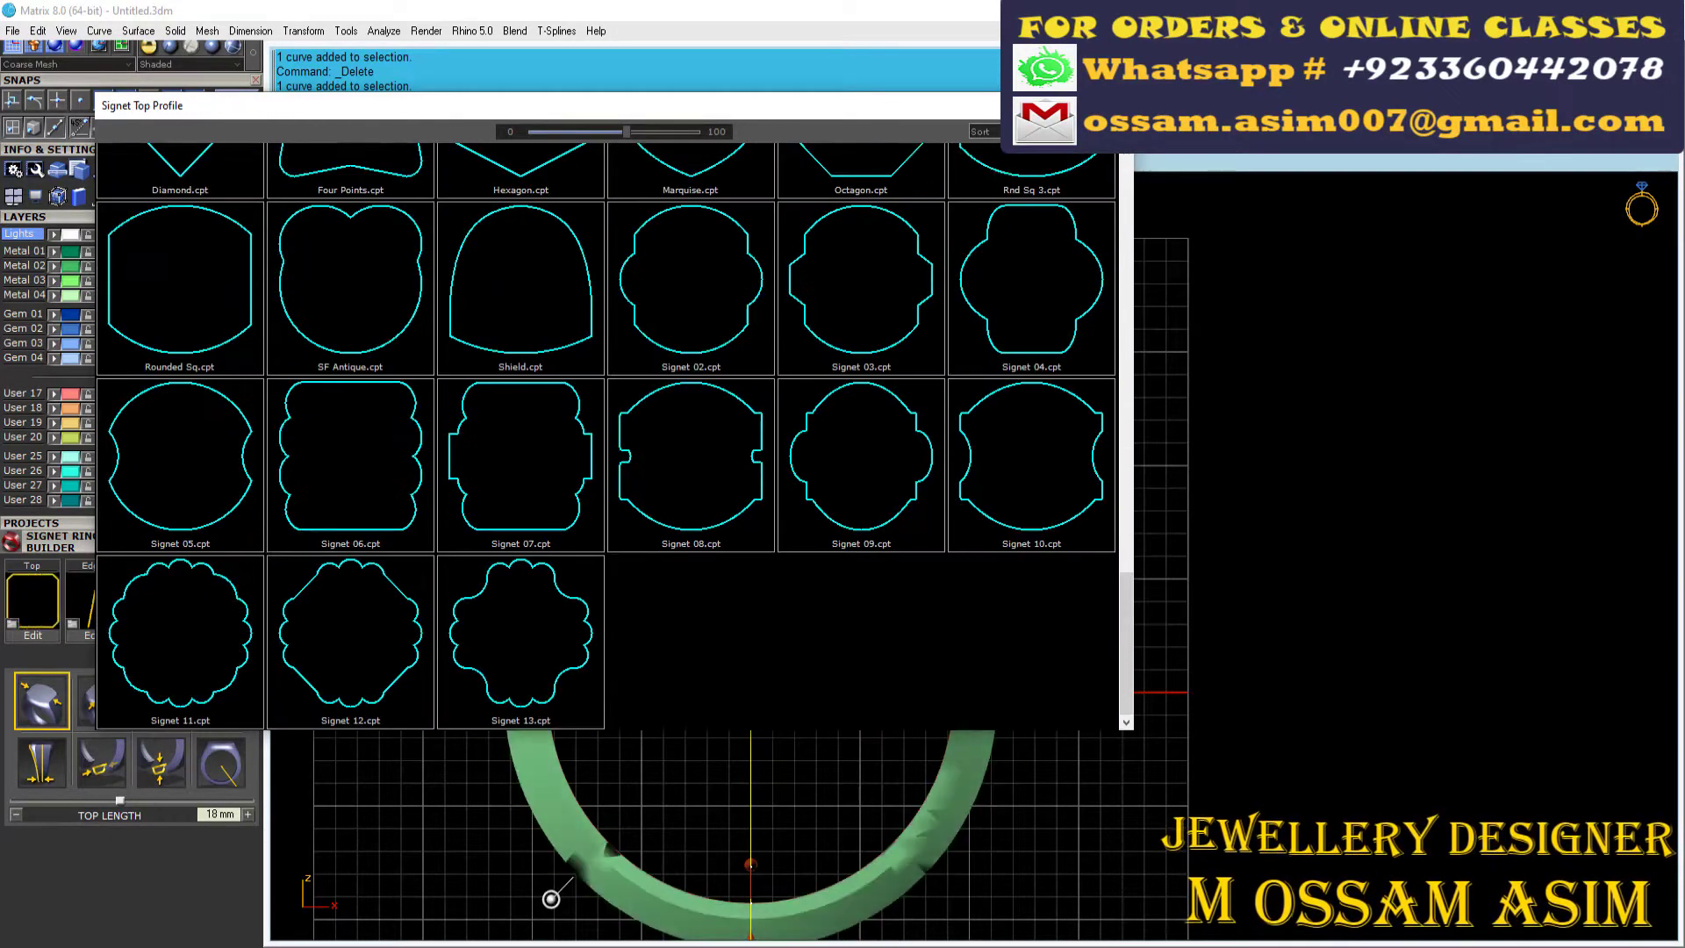
left_click(529, 160)
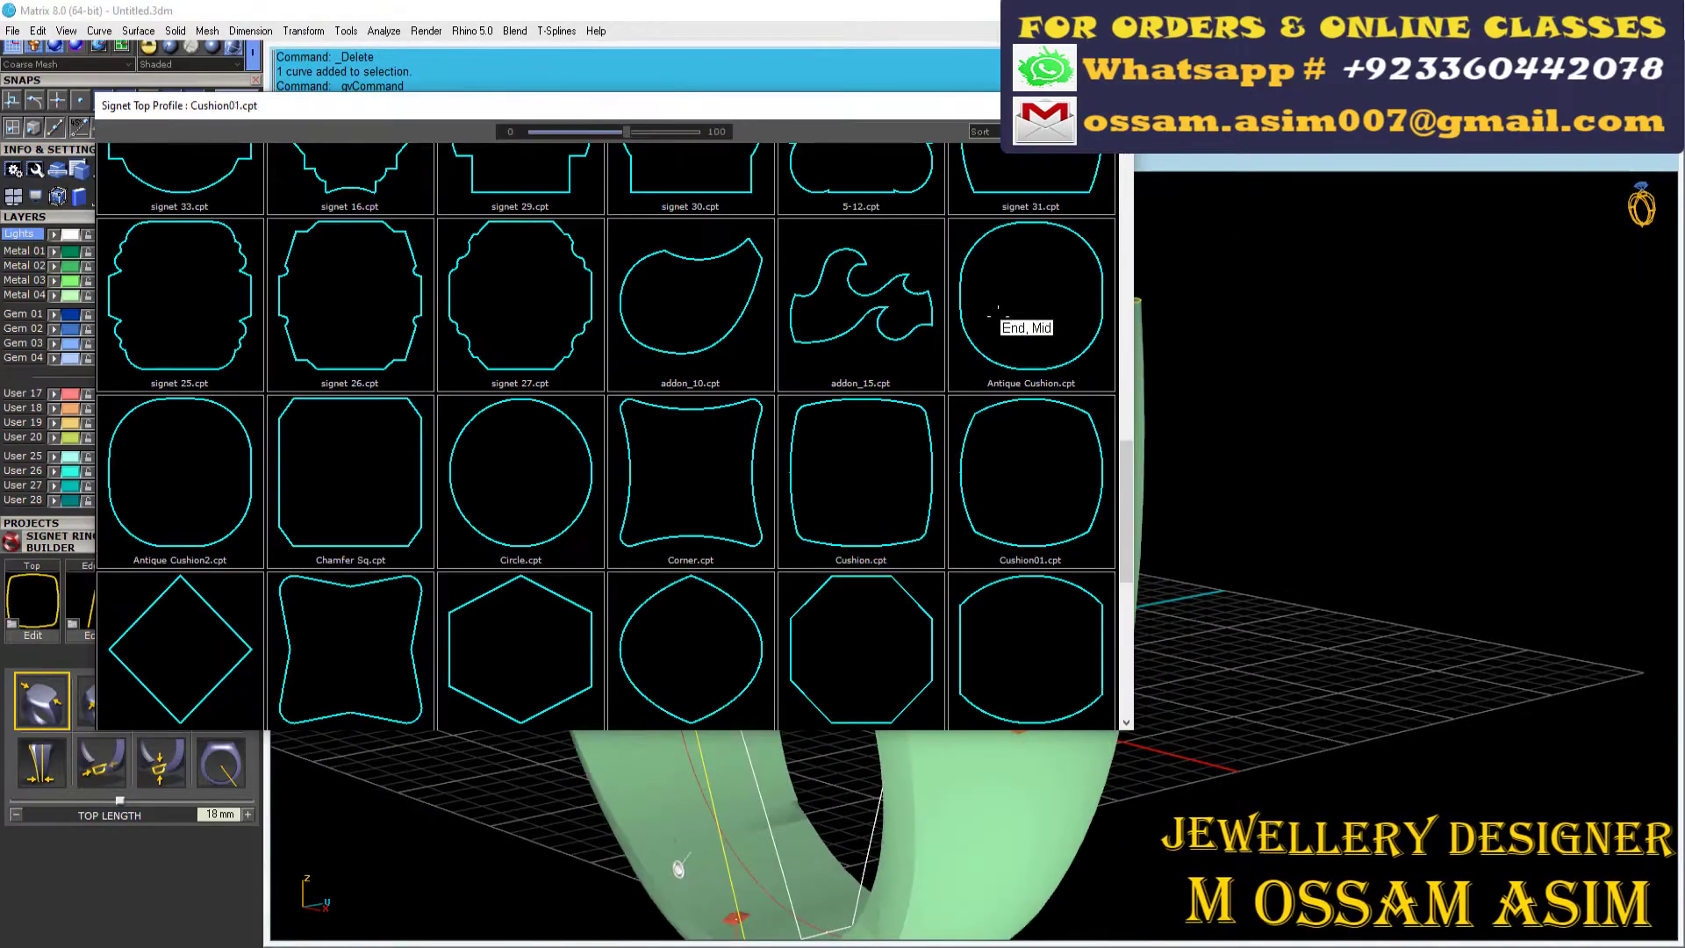
double_click(998, 308)
left_click(385, 160)
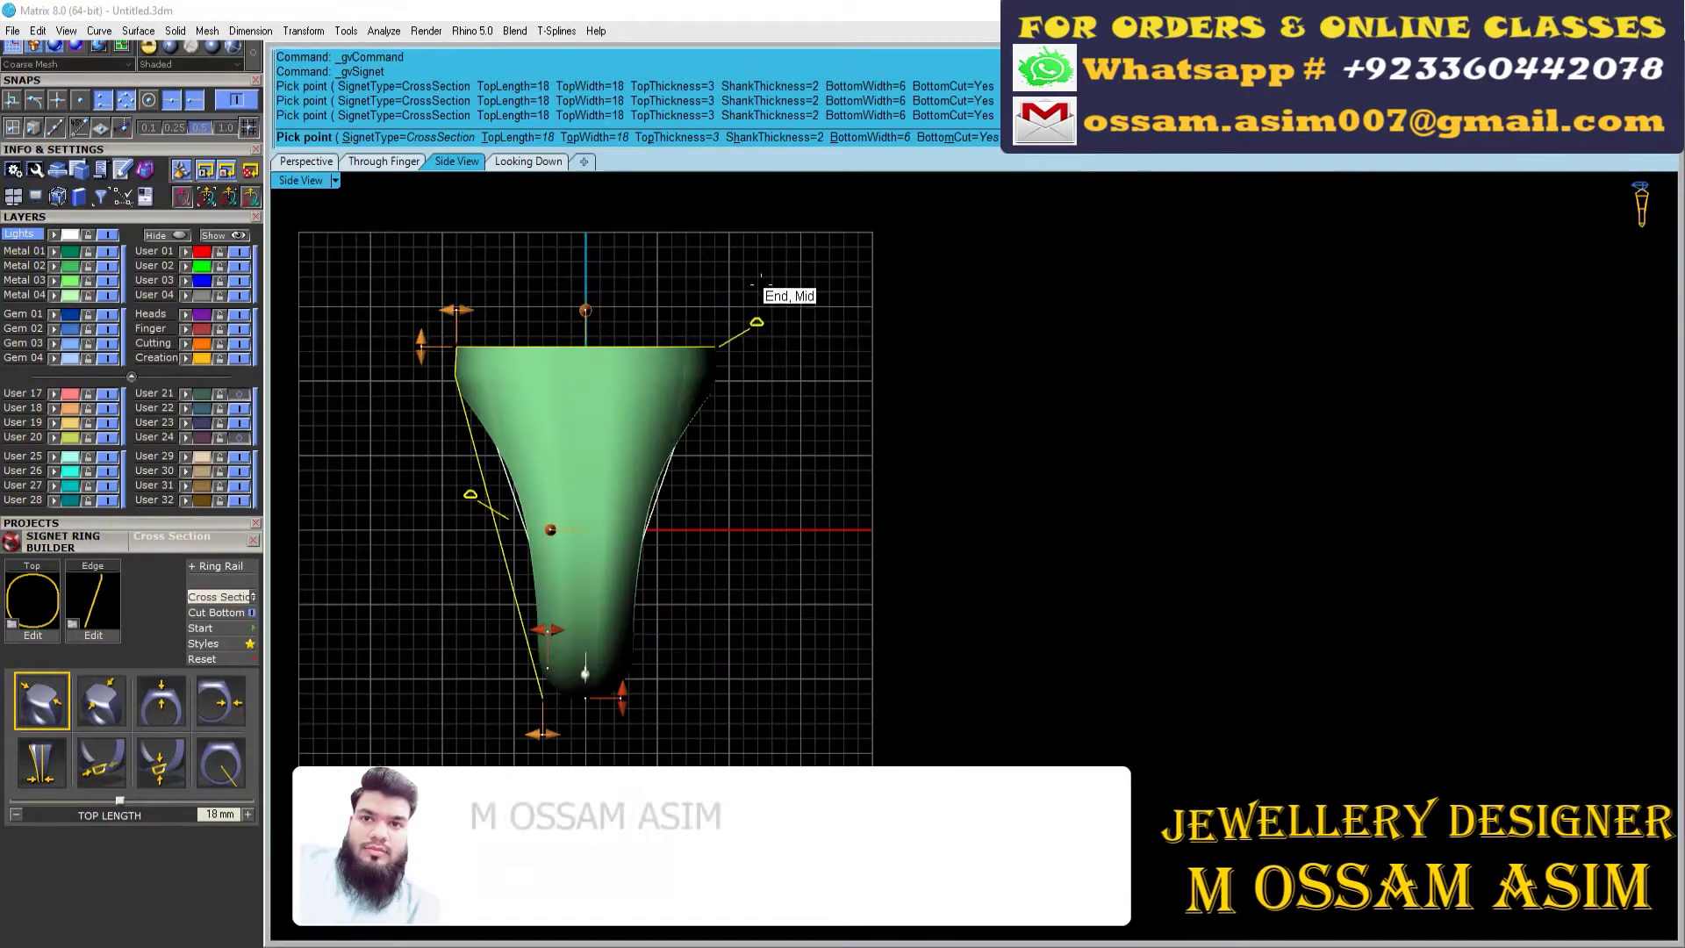
Step: Narrow the signet's bottom width to 4.44 mm
left_click_drag(571, 706, 558, 706)
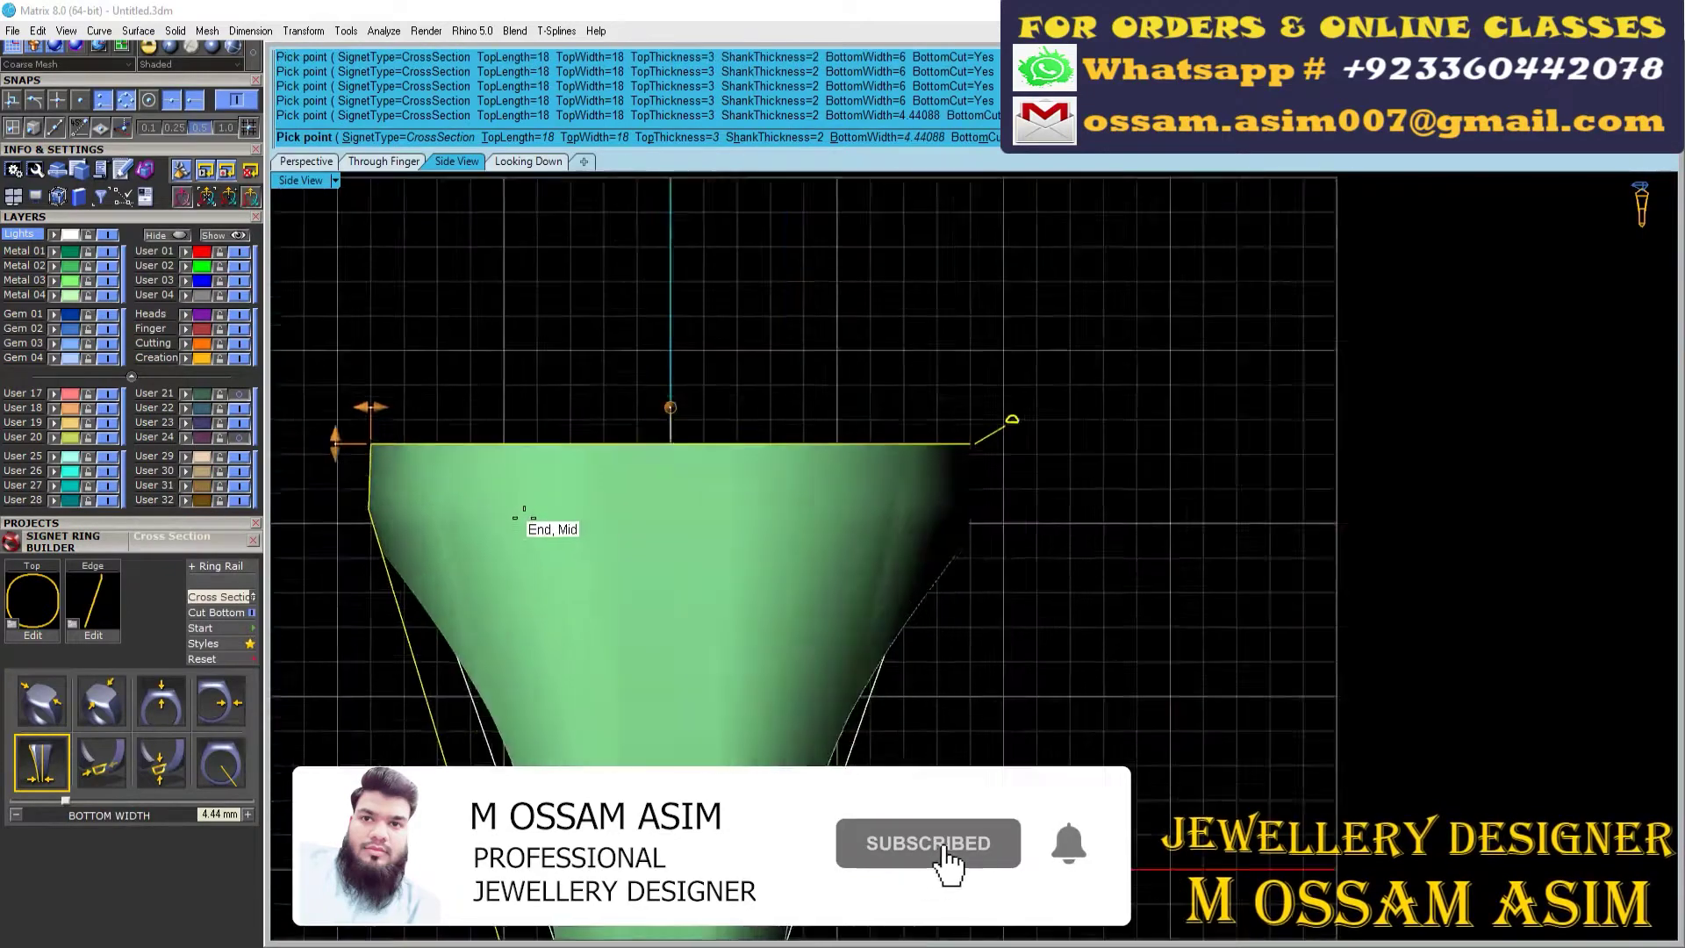
scroll(399, 537, "up", 5)
left_click(391, 156)
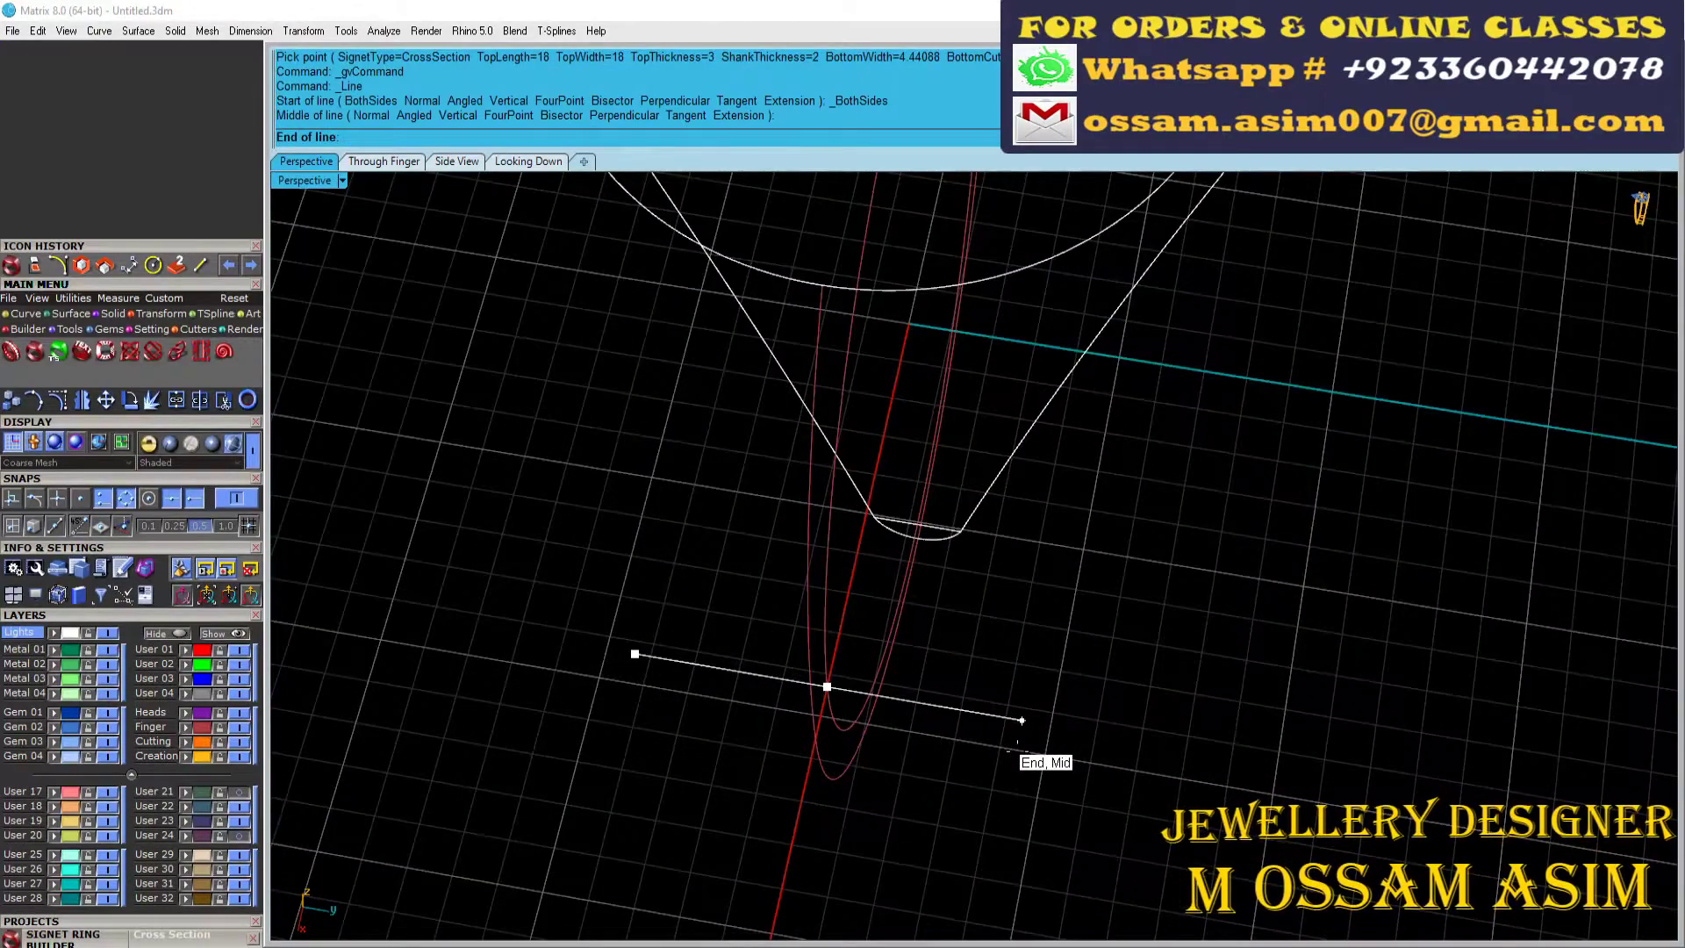
Step: Draw a 3.5 line and mirror it
type("3.5")
key("Return")
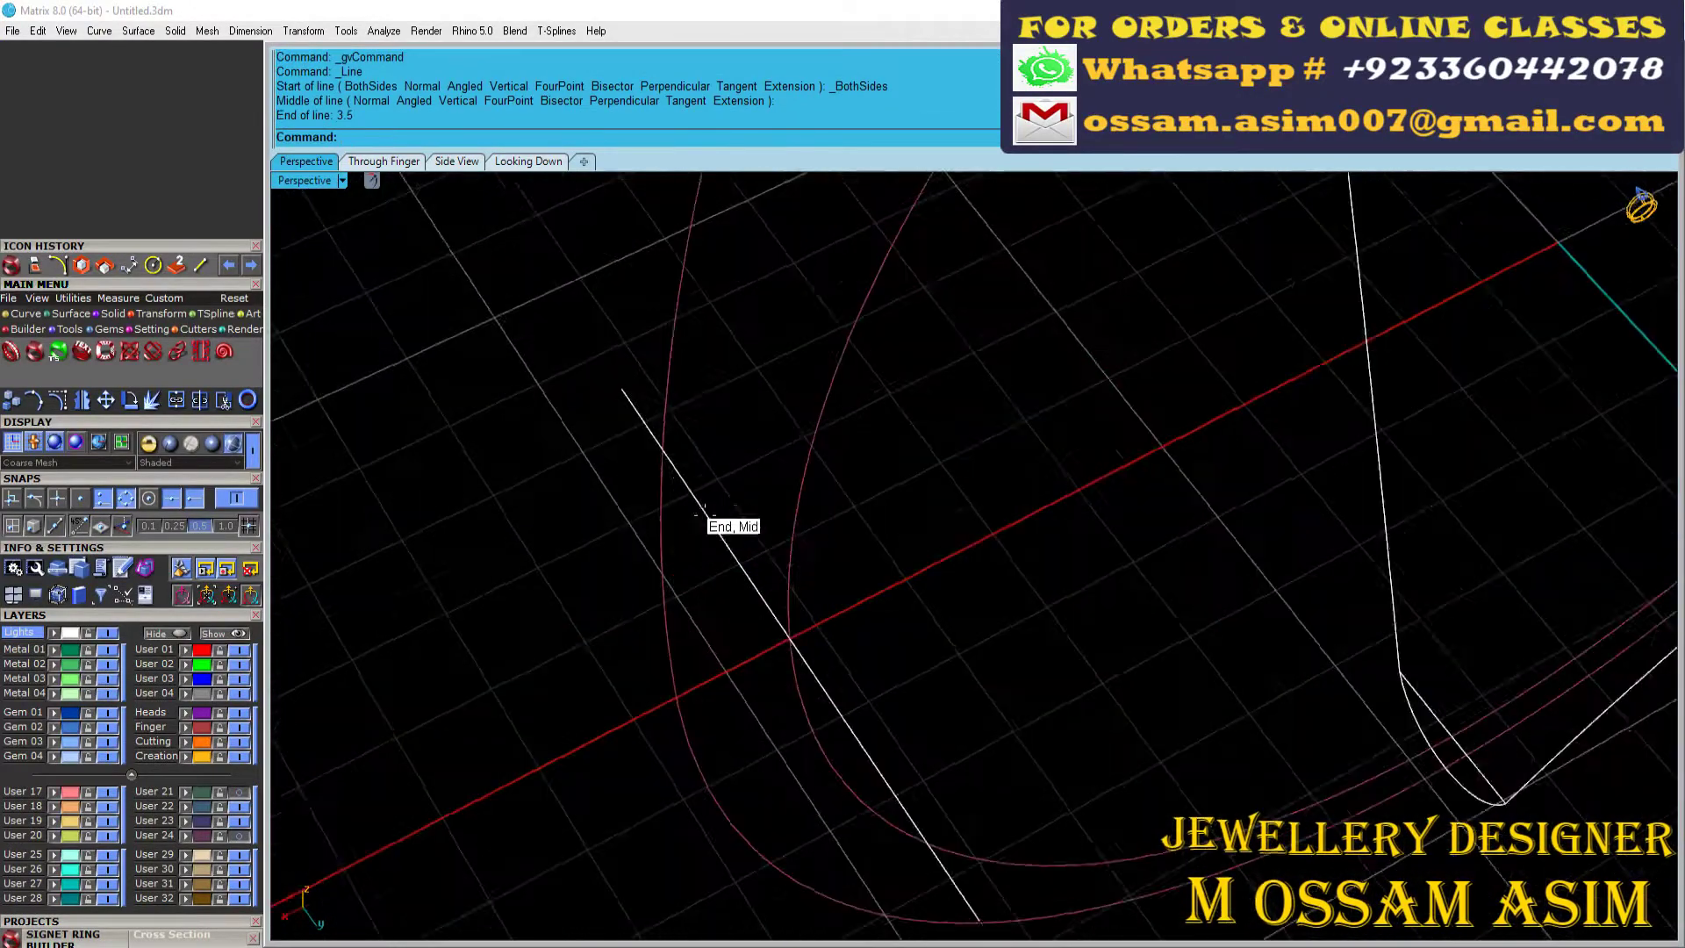
type("0")
key("Return")
left_click(658, 564)
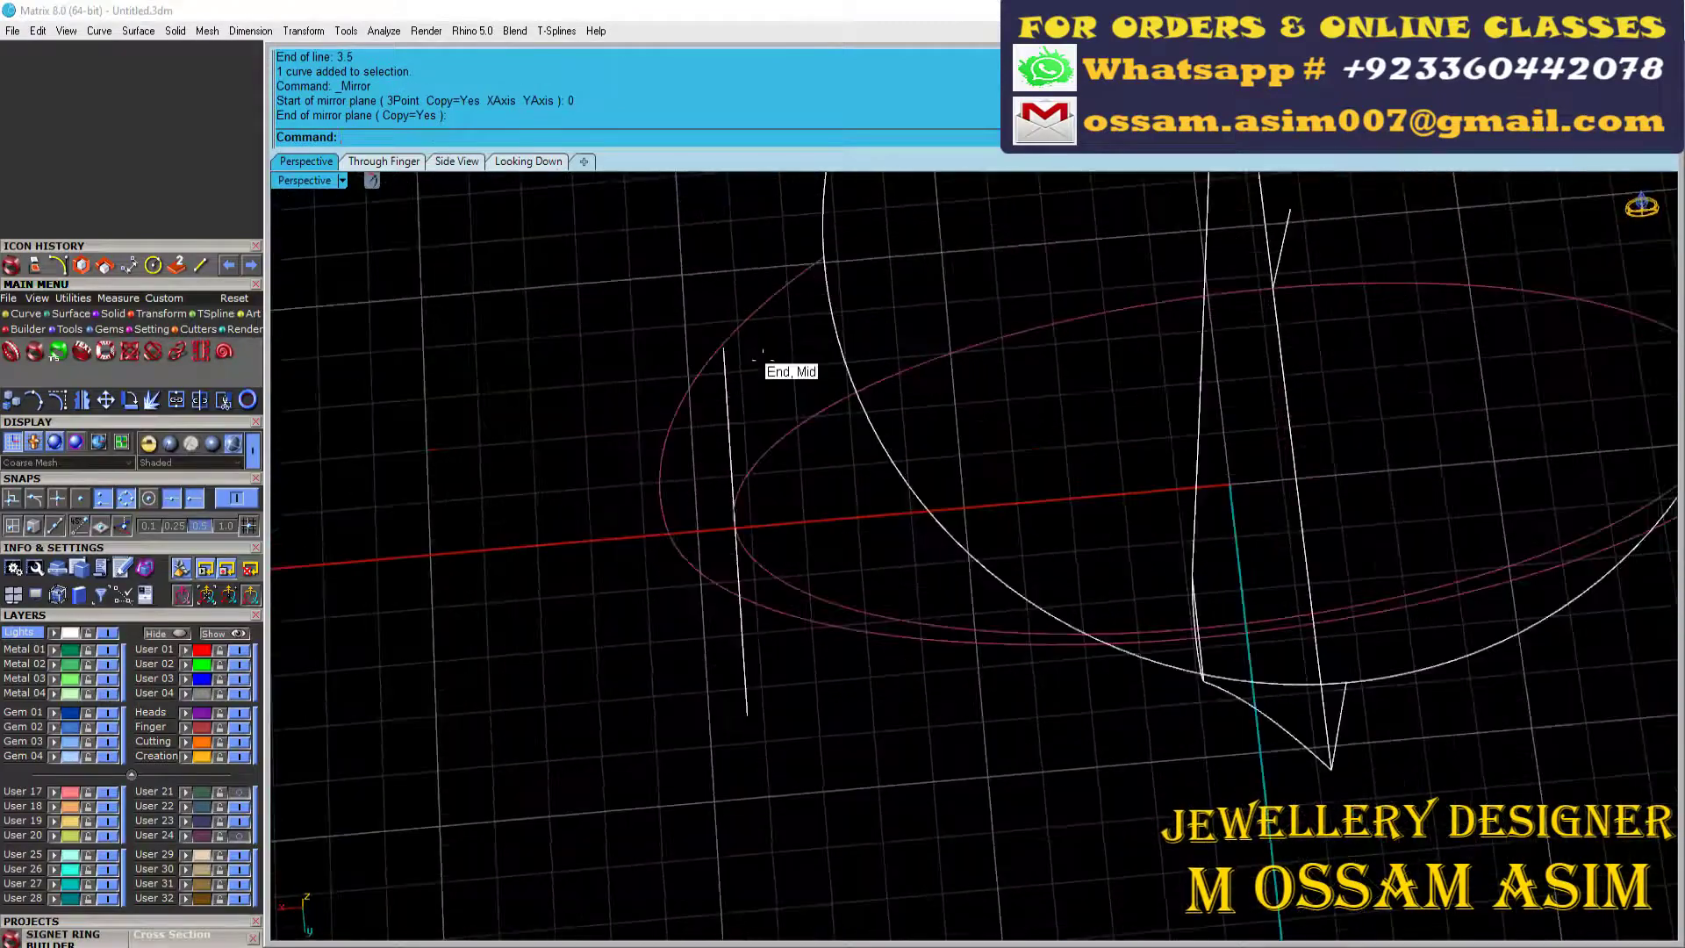
right_click_drag(658, 564, 681, 302)
Step: Draw a side arc and mirror it across 0
left_click(188, 256)
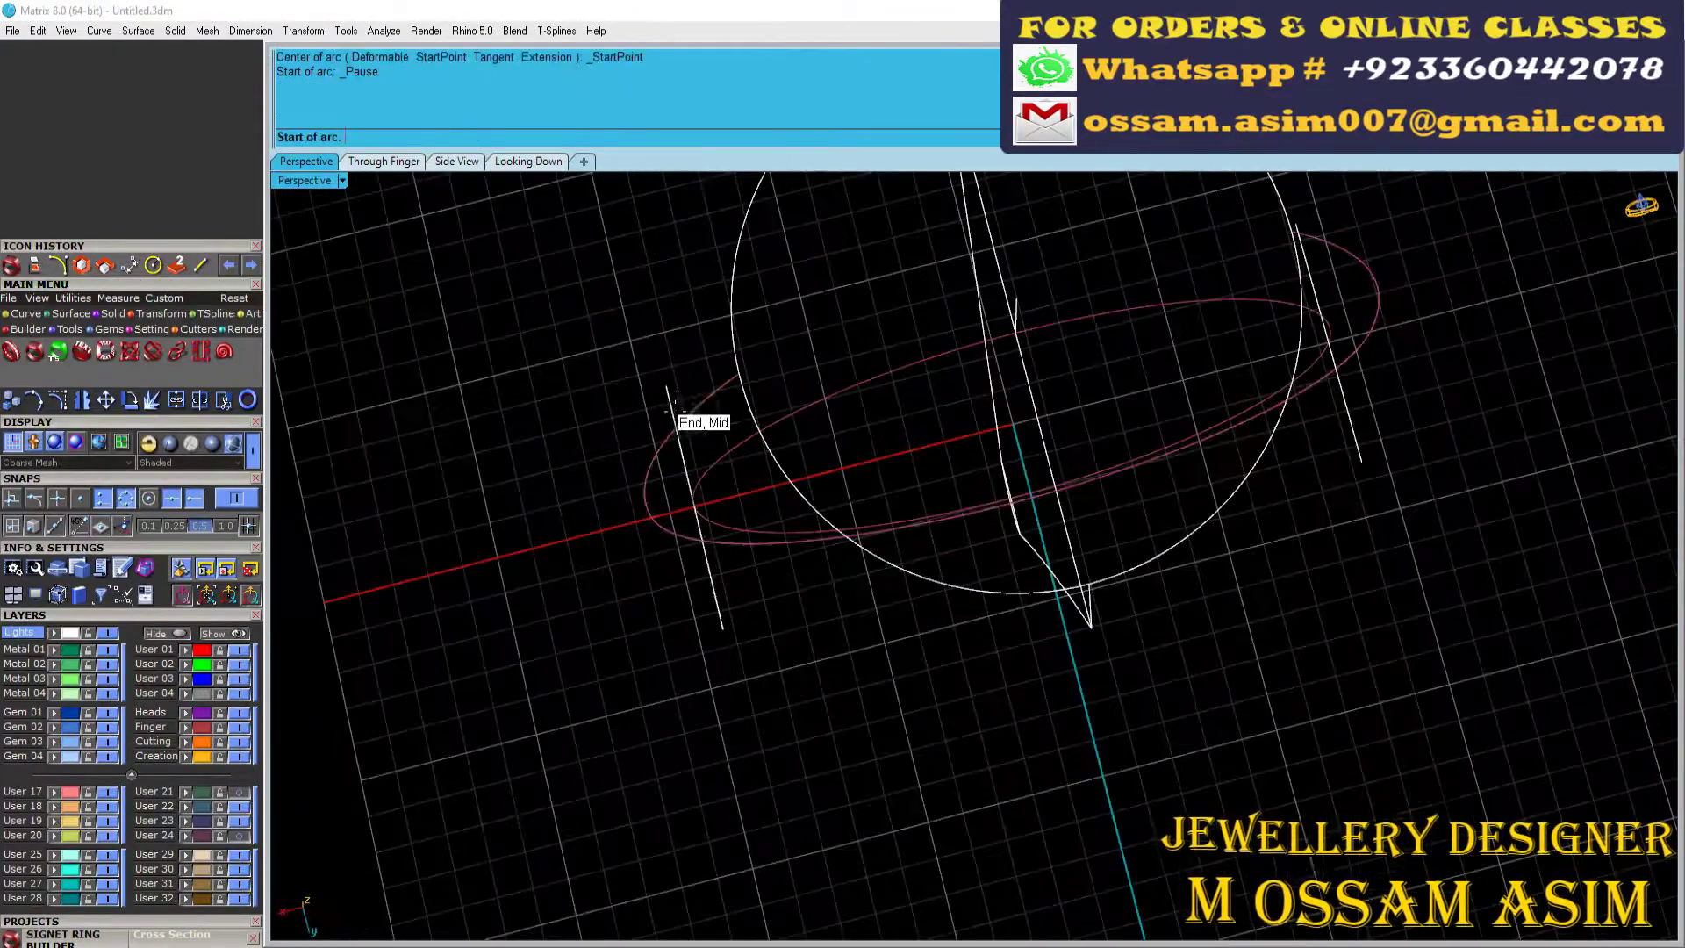
left_click(612, 501)
left_click(817, 481)
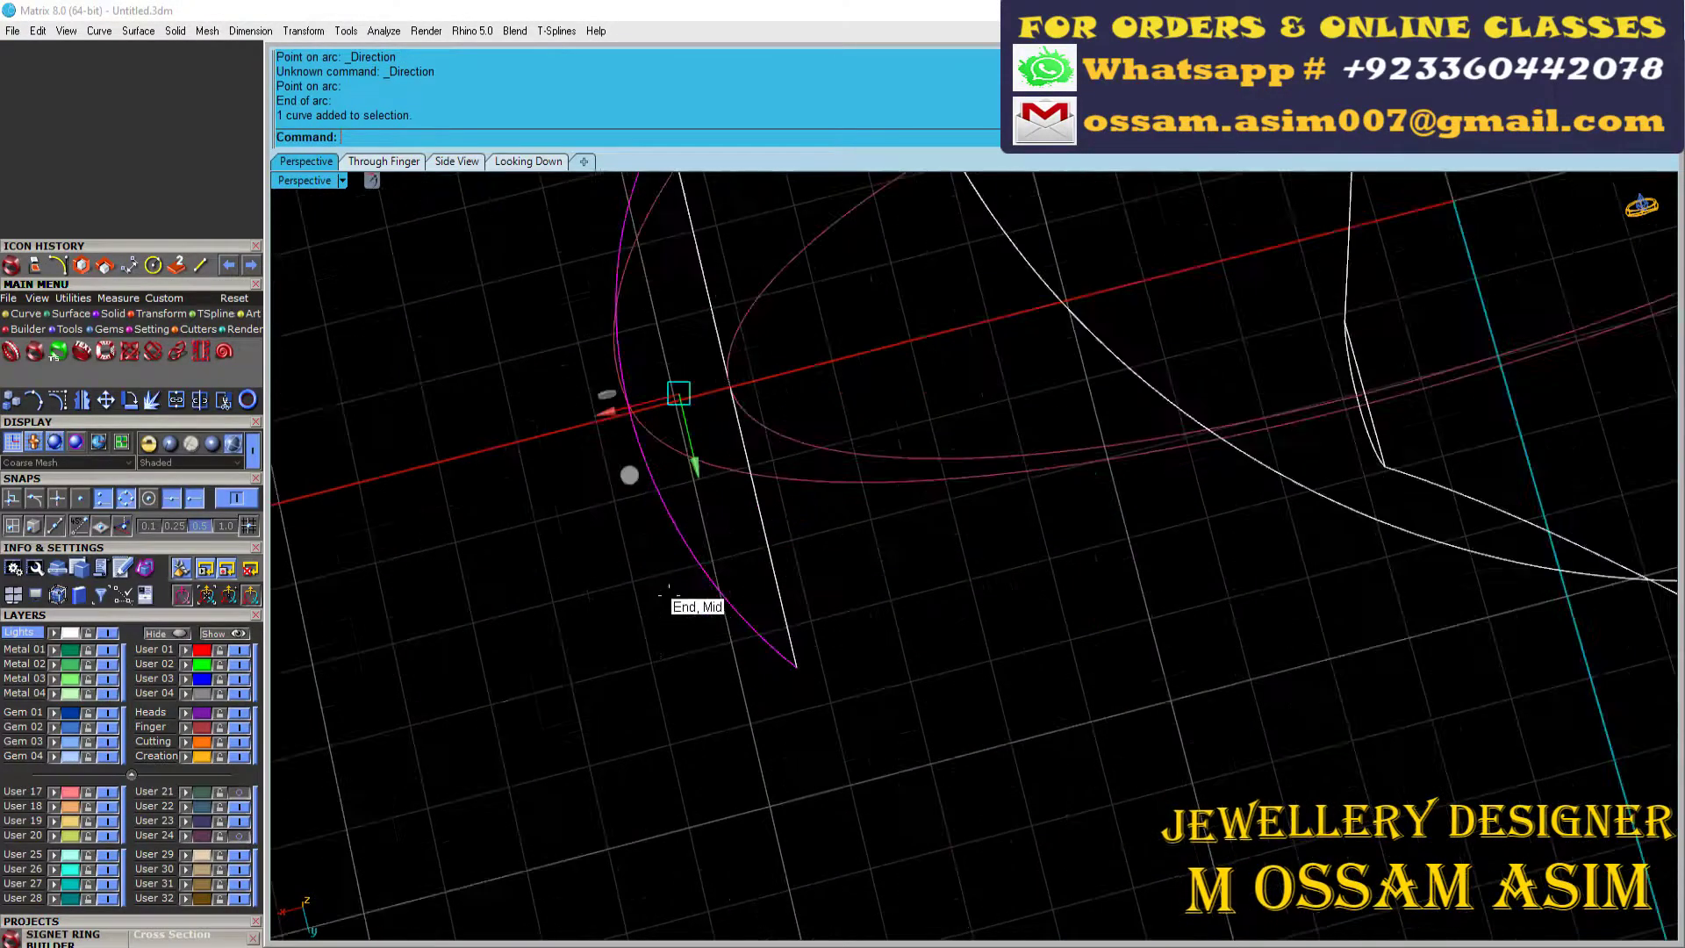
type("0")
key("Return")
left_click(760, 459)
mouse_move(1135, 470)
right_mouse_down()
mouse_move(688, 346)
mouse_move(1545, 615)
right_mouse_up()
Step: Flatten the four arcs with ProjectToCPlane and delete the extra right-hand arcs
left_click_drag(436, 443, 1549, 607)
left_click(518, 133)
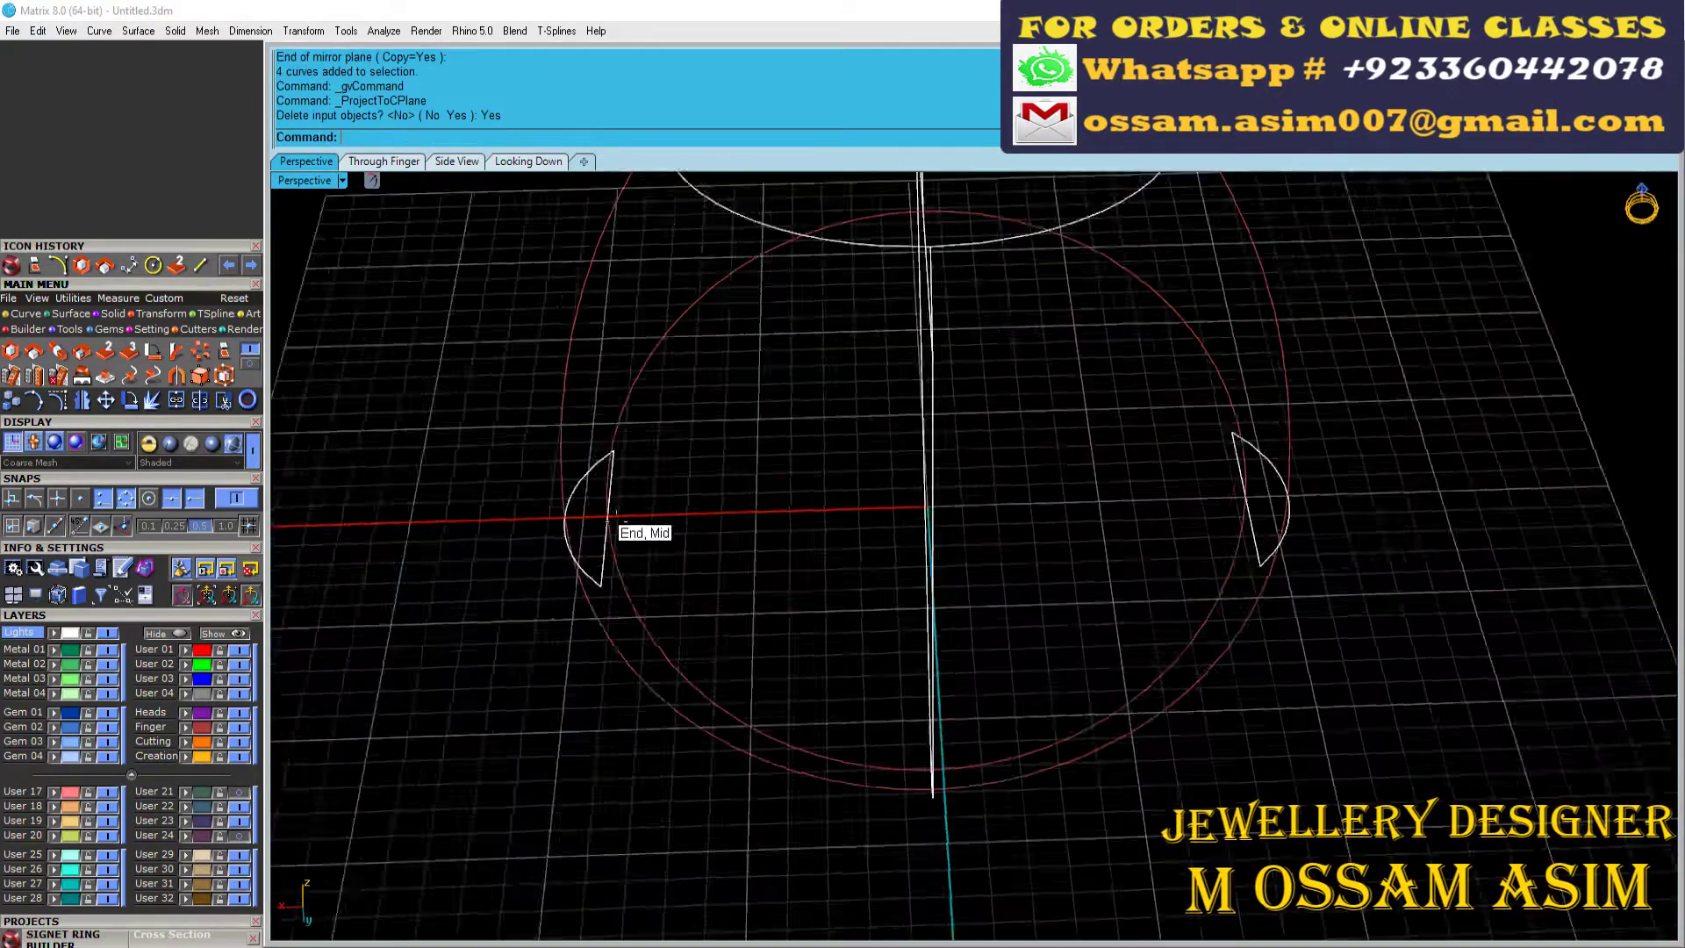
right_click_drag(752, 440, 696, 537)
left_click(790, 342)
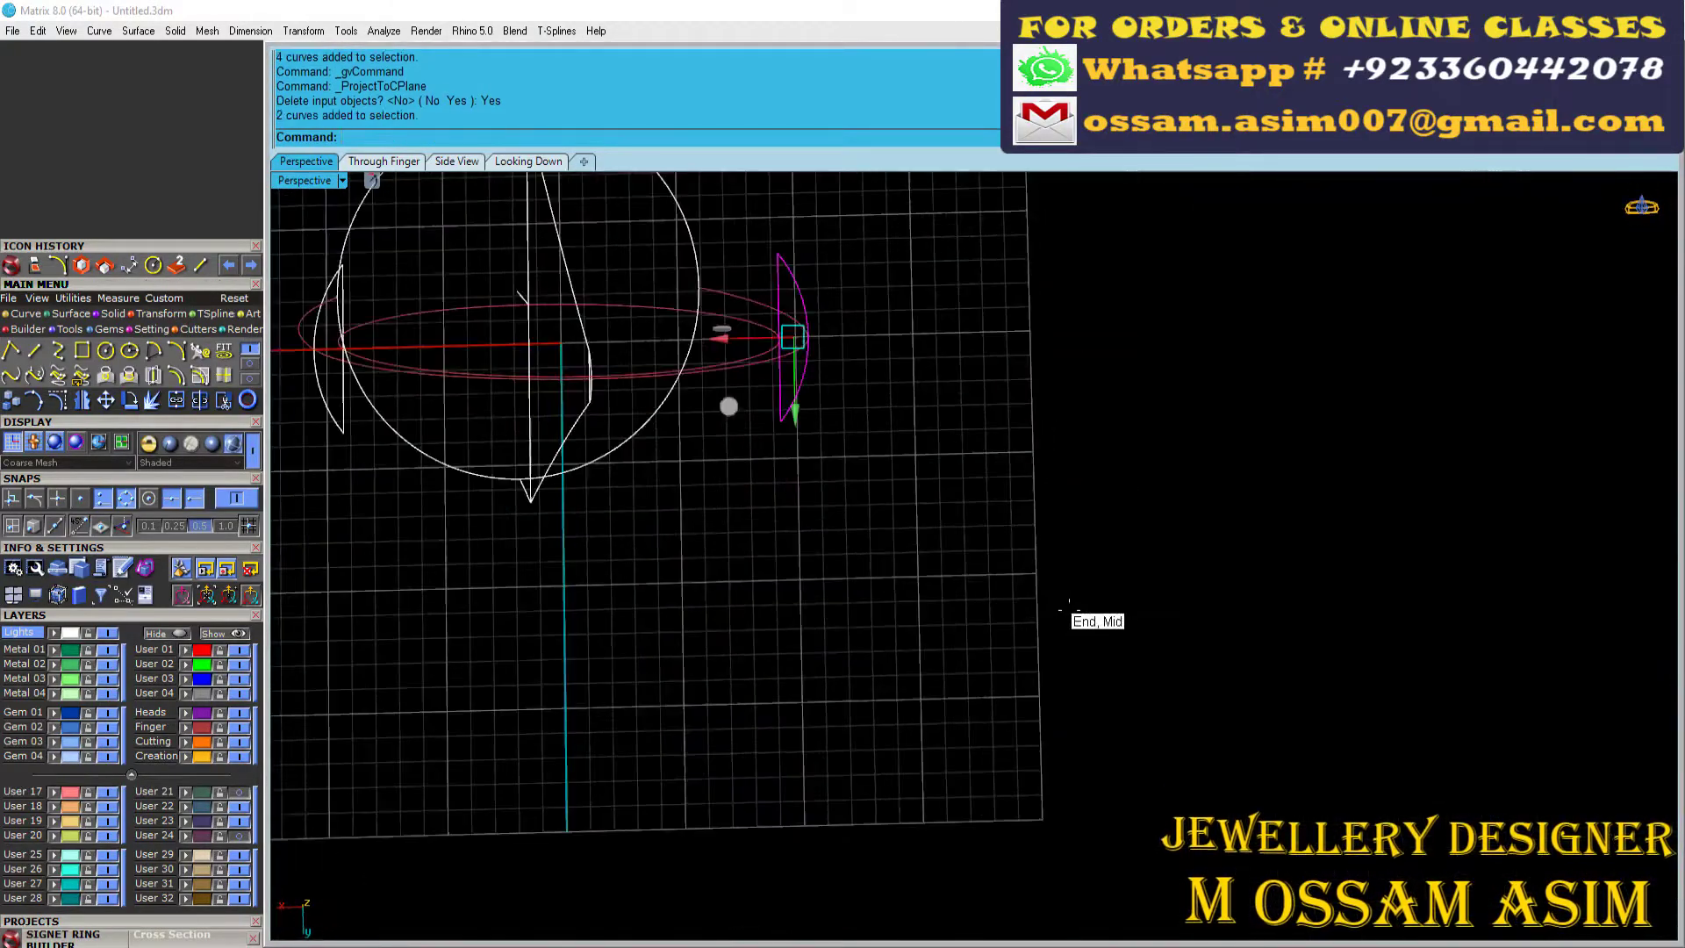
key("Delete")
Step: Rebuild the arc to 5 points and reshape it
left_click(526, 160)
scroll(768, 412, "up", 5)
left_click(615, 538)
left_click(201, 349)
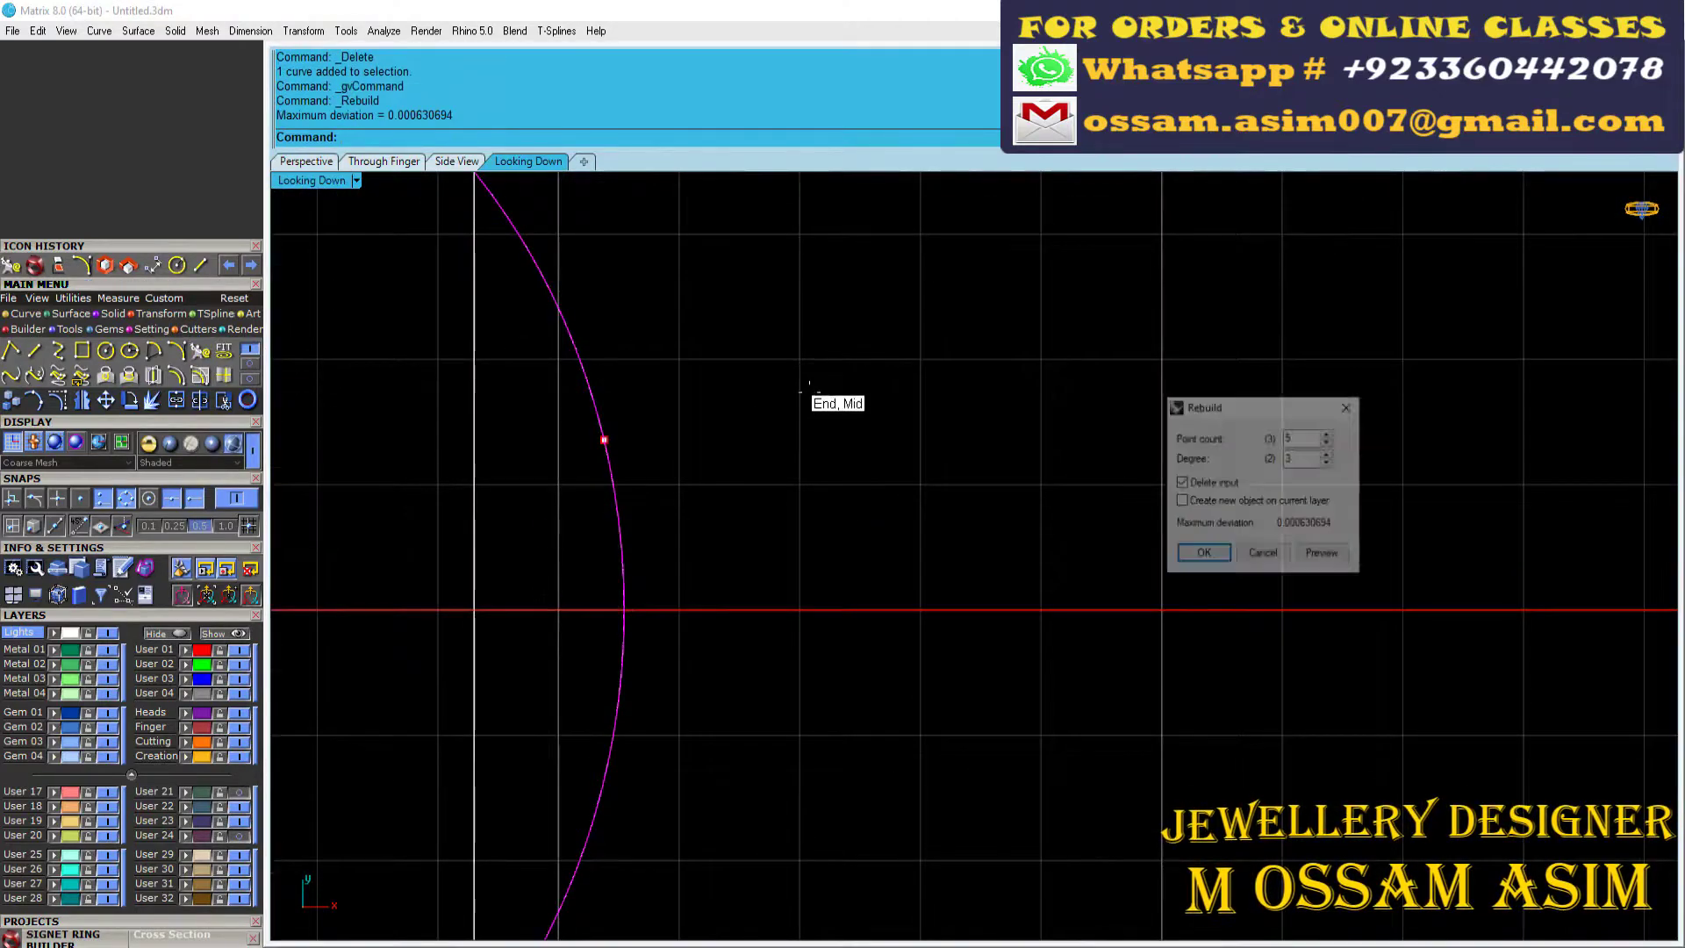
type("5")
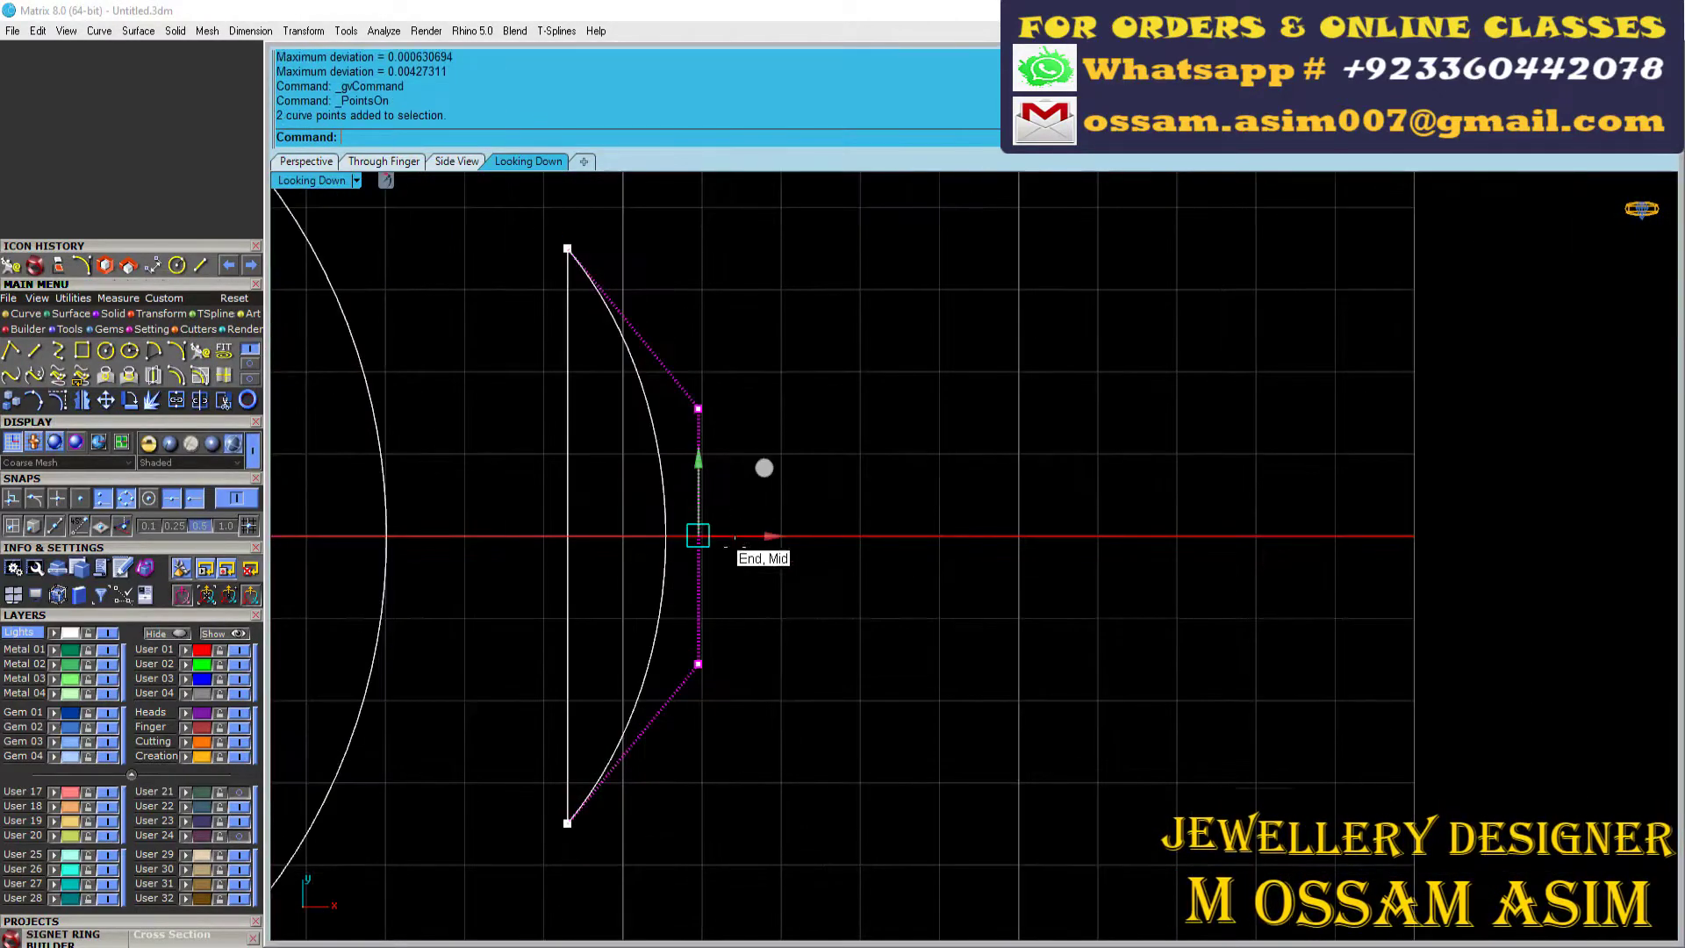
left_click(657, 360)
scroll(759, 509, "down", 1)
scroll(786, 540, "down", 1)
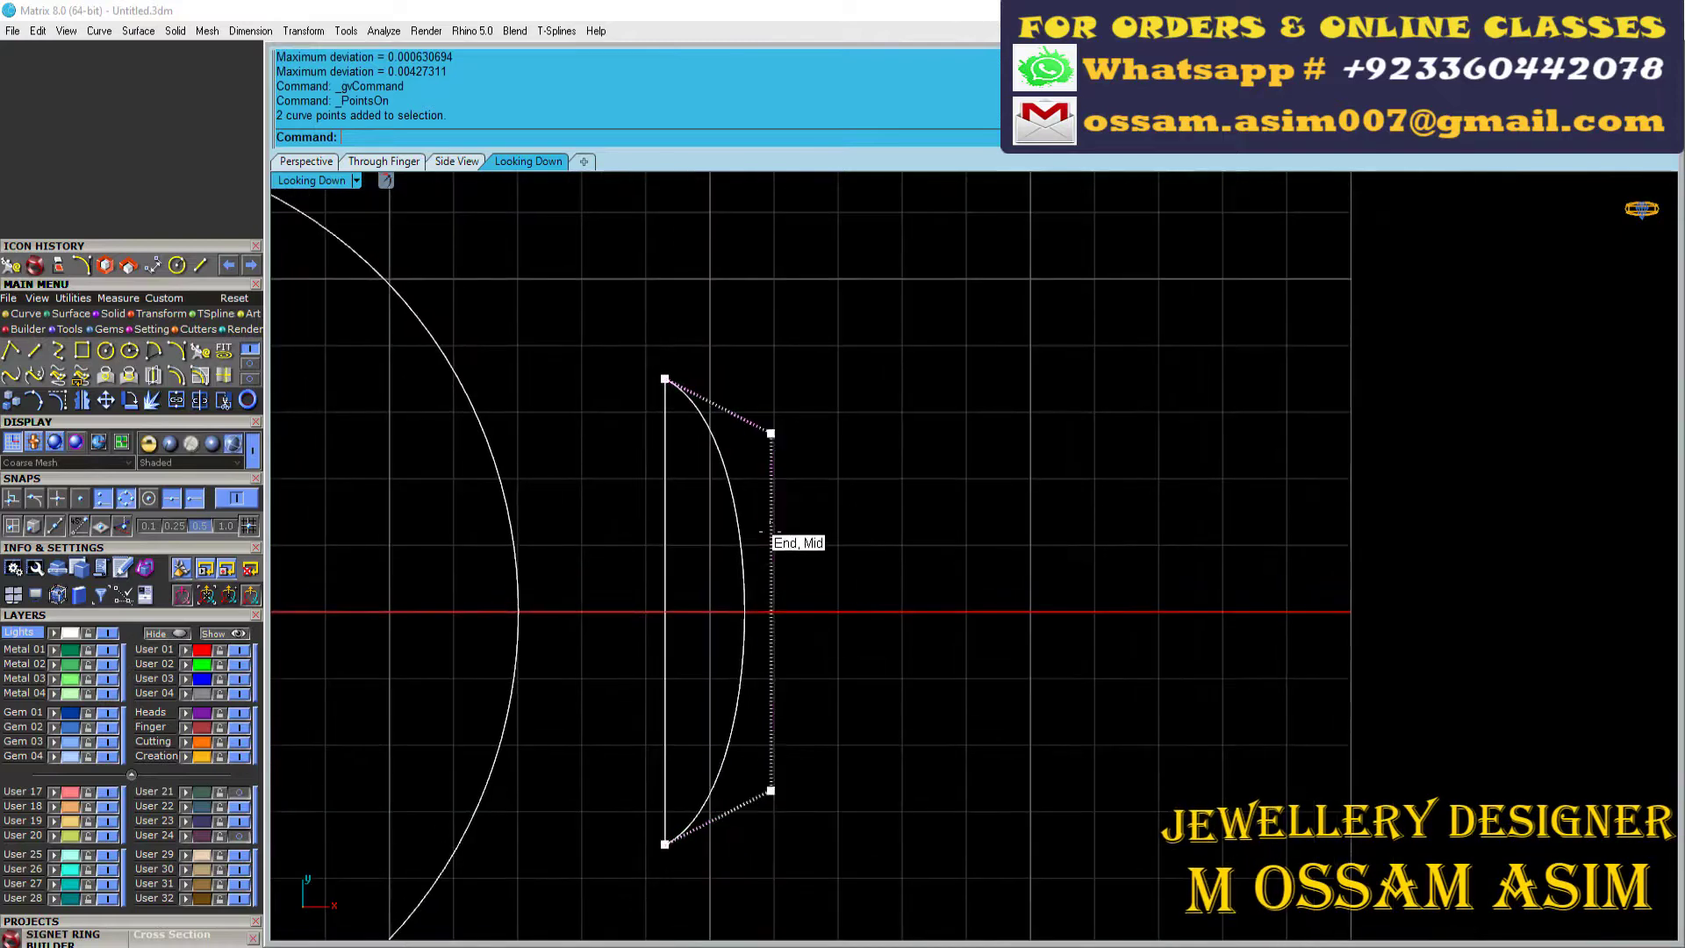
scroll(705, 503, "down", 1)
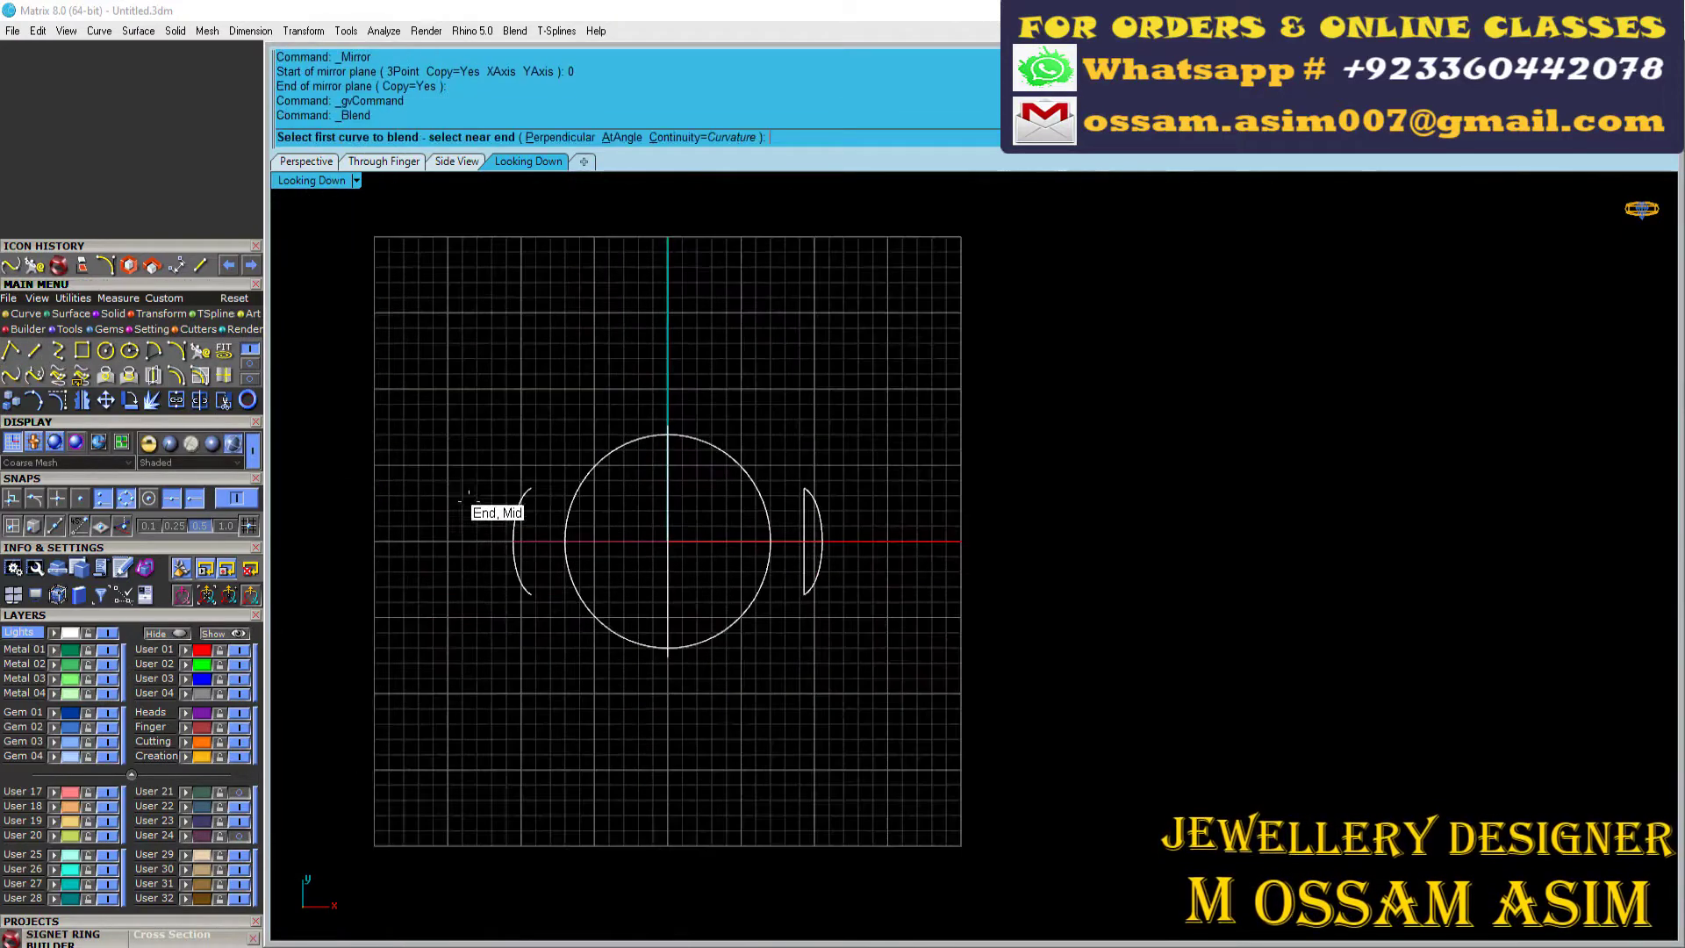
Step: Blend the two side arcs with a tangent-ended curve, adjusting its control point
left_click(35, 374)
scroll(604, 496, "up", 2)
left_click(494, 485)
left_click(912, 484)
right_click_drag(736, 582, 795, 619)
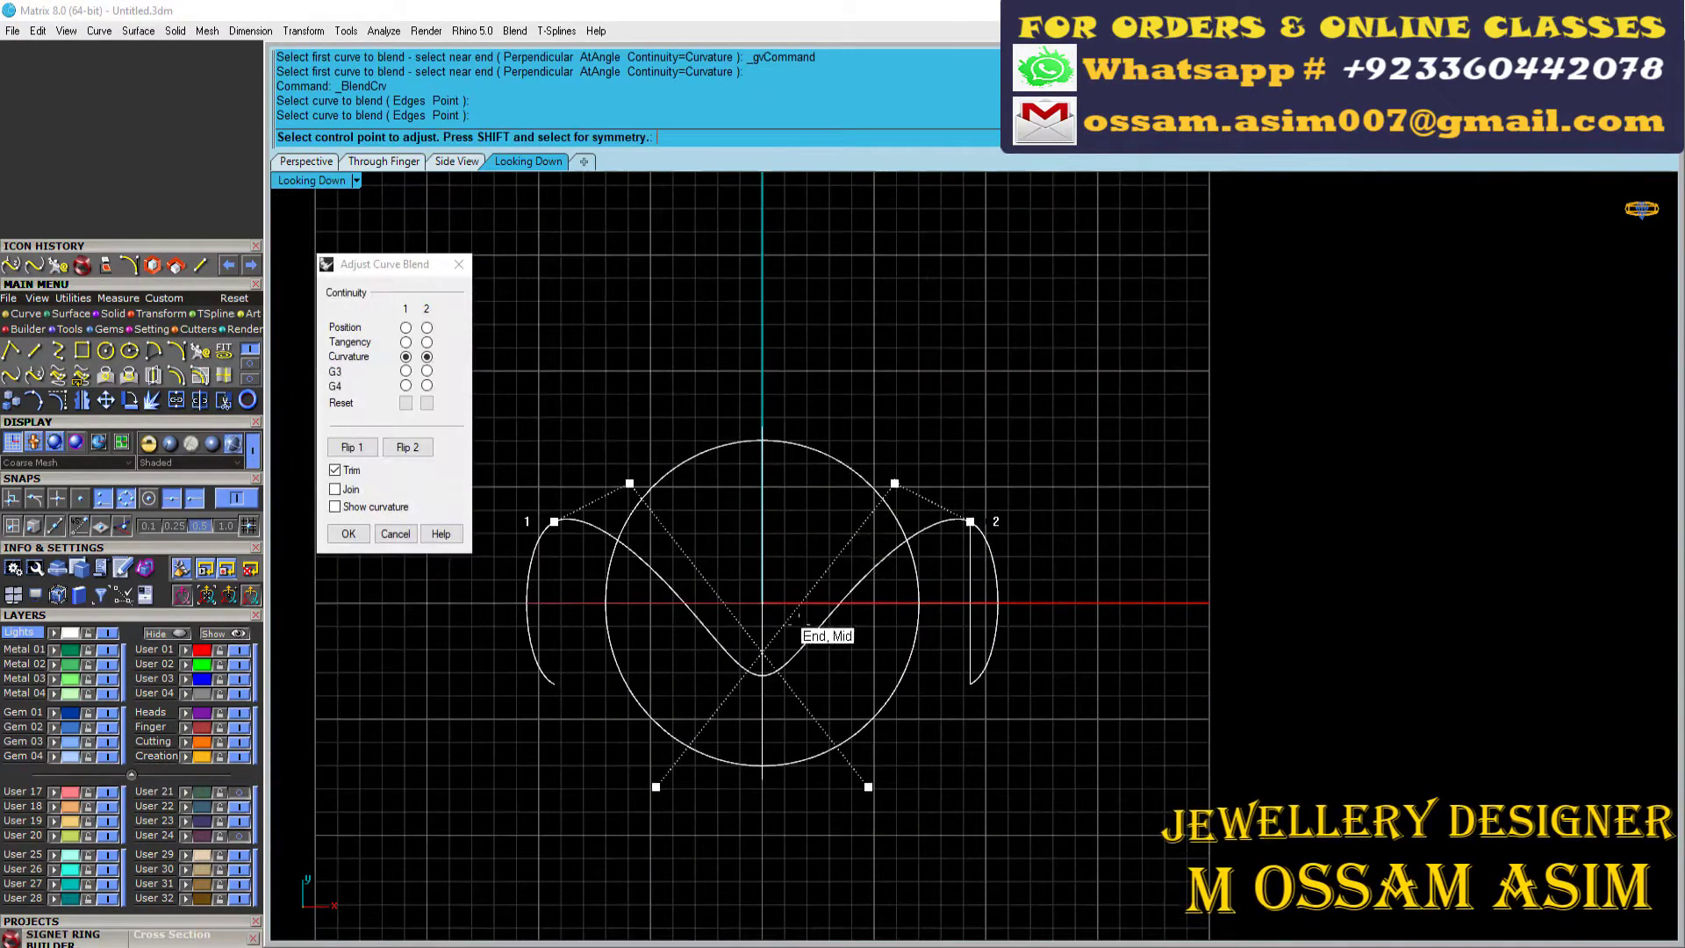
left_click(894, 483)
left_click(816, 444)
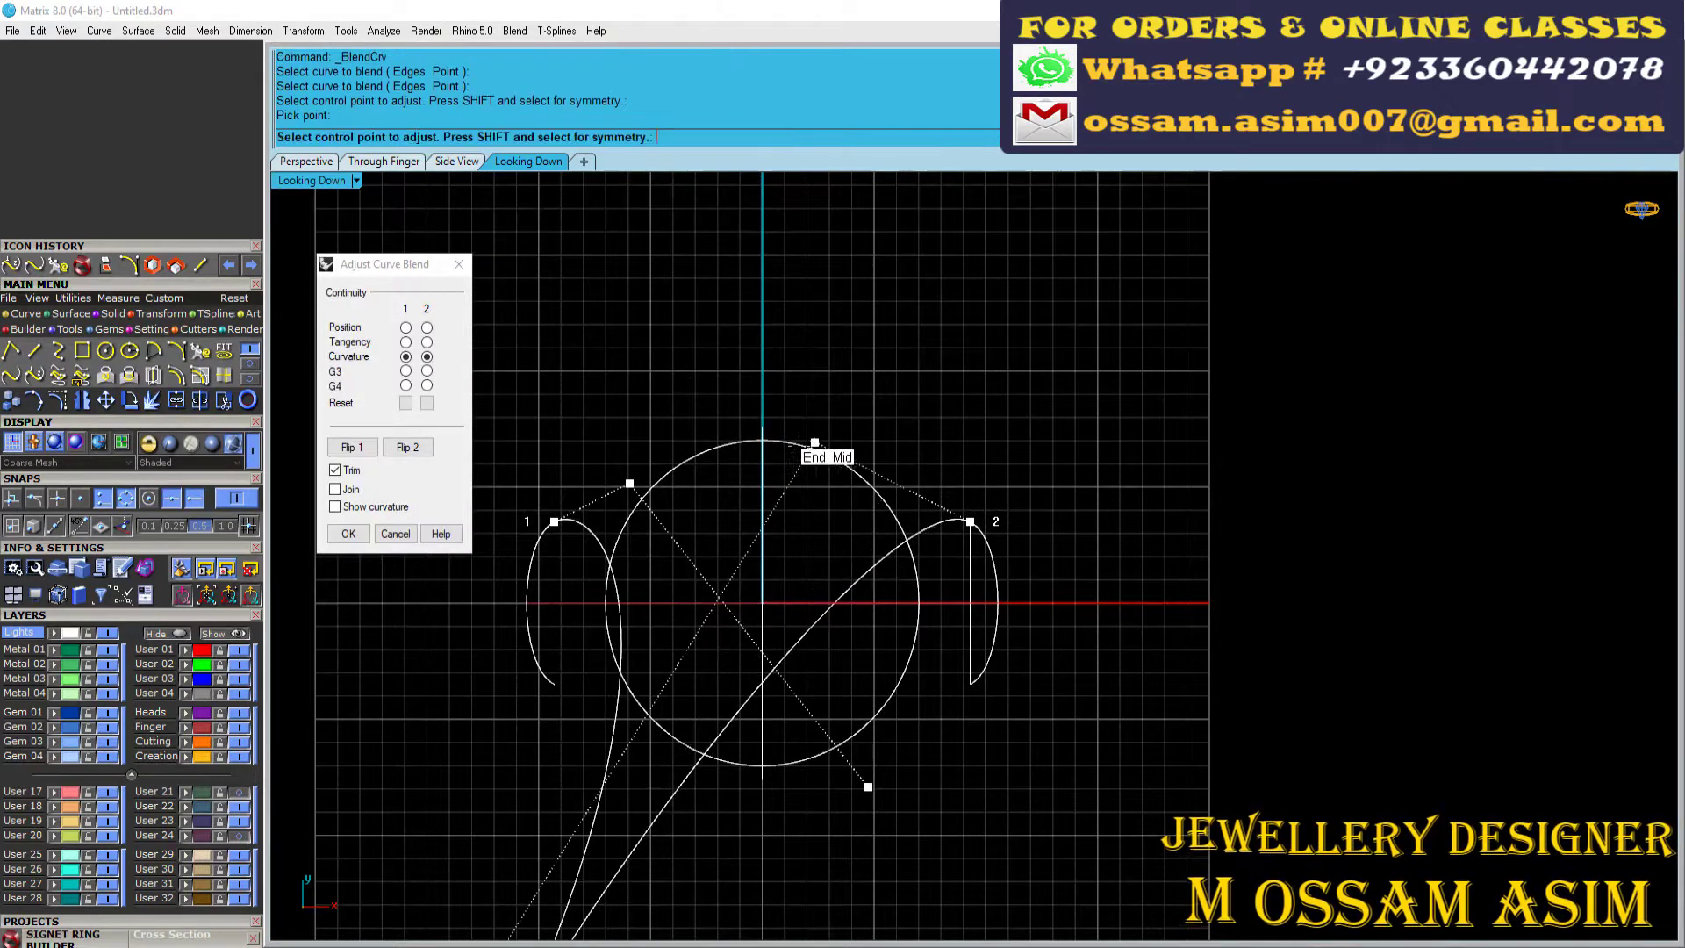
left_click(405, 341)
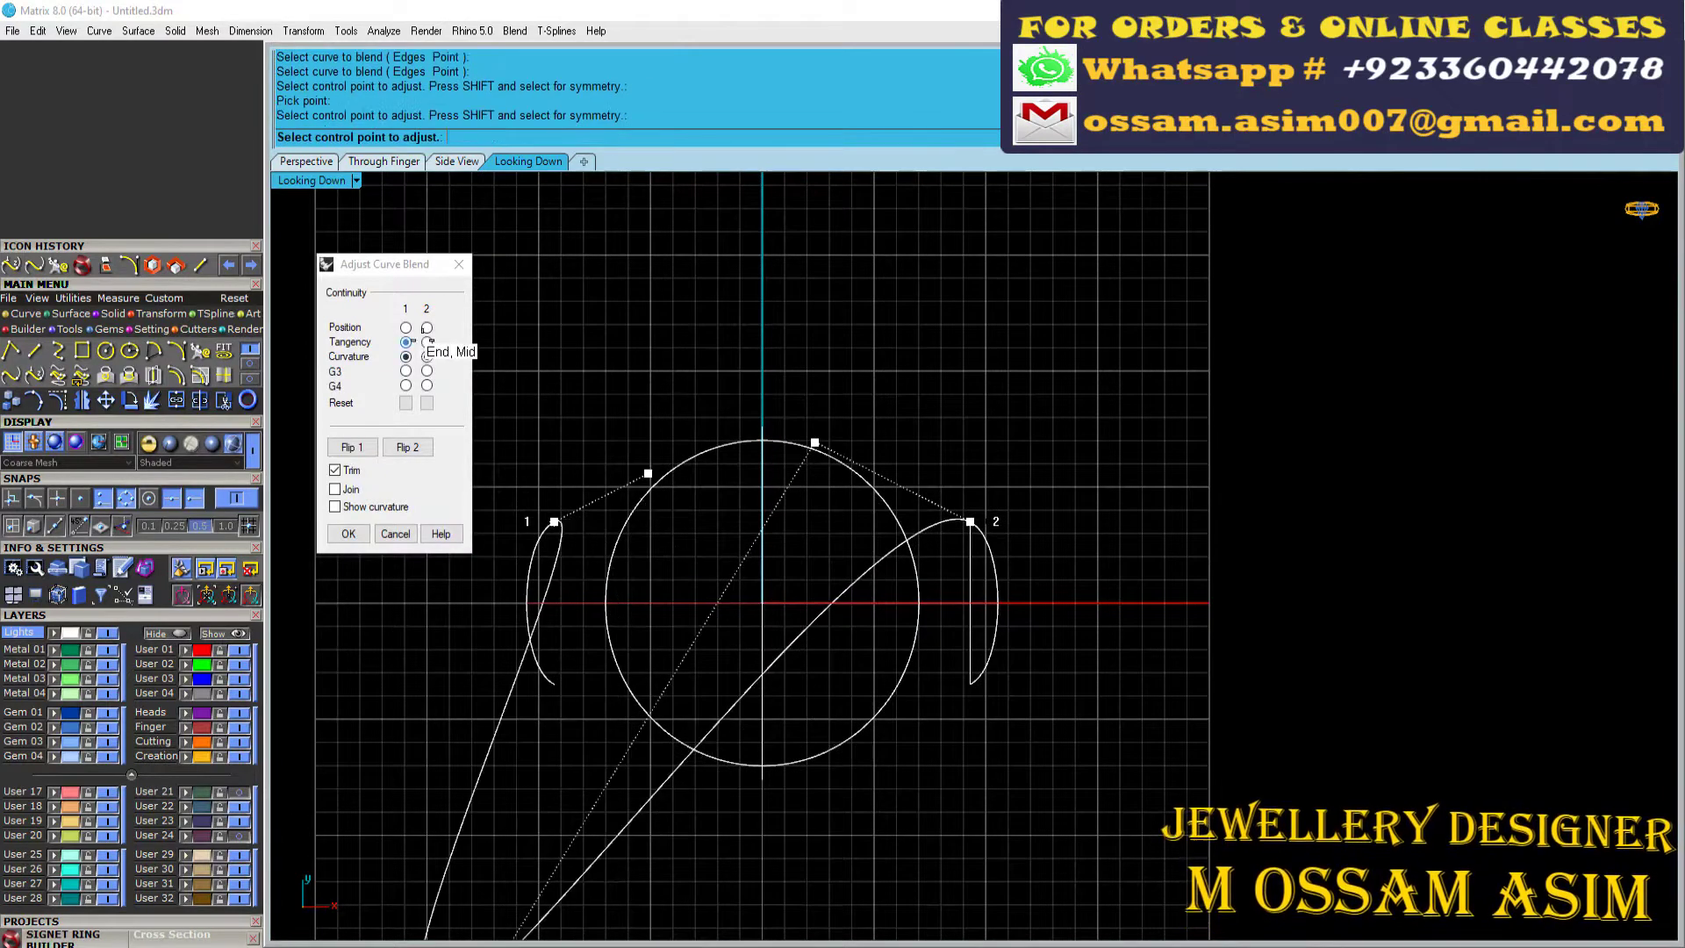
left_click(352, 530)
Step: Join the blend curves and side arcs into one closed outline
scroll(583, 447, "up", 3)
scroll(584, 448, "down", 5)
scroll(707, 500, "up", 5)
scroll(730, 588, "up", 2)
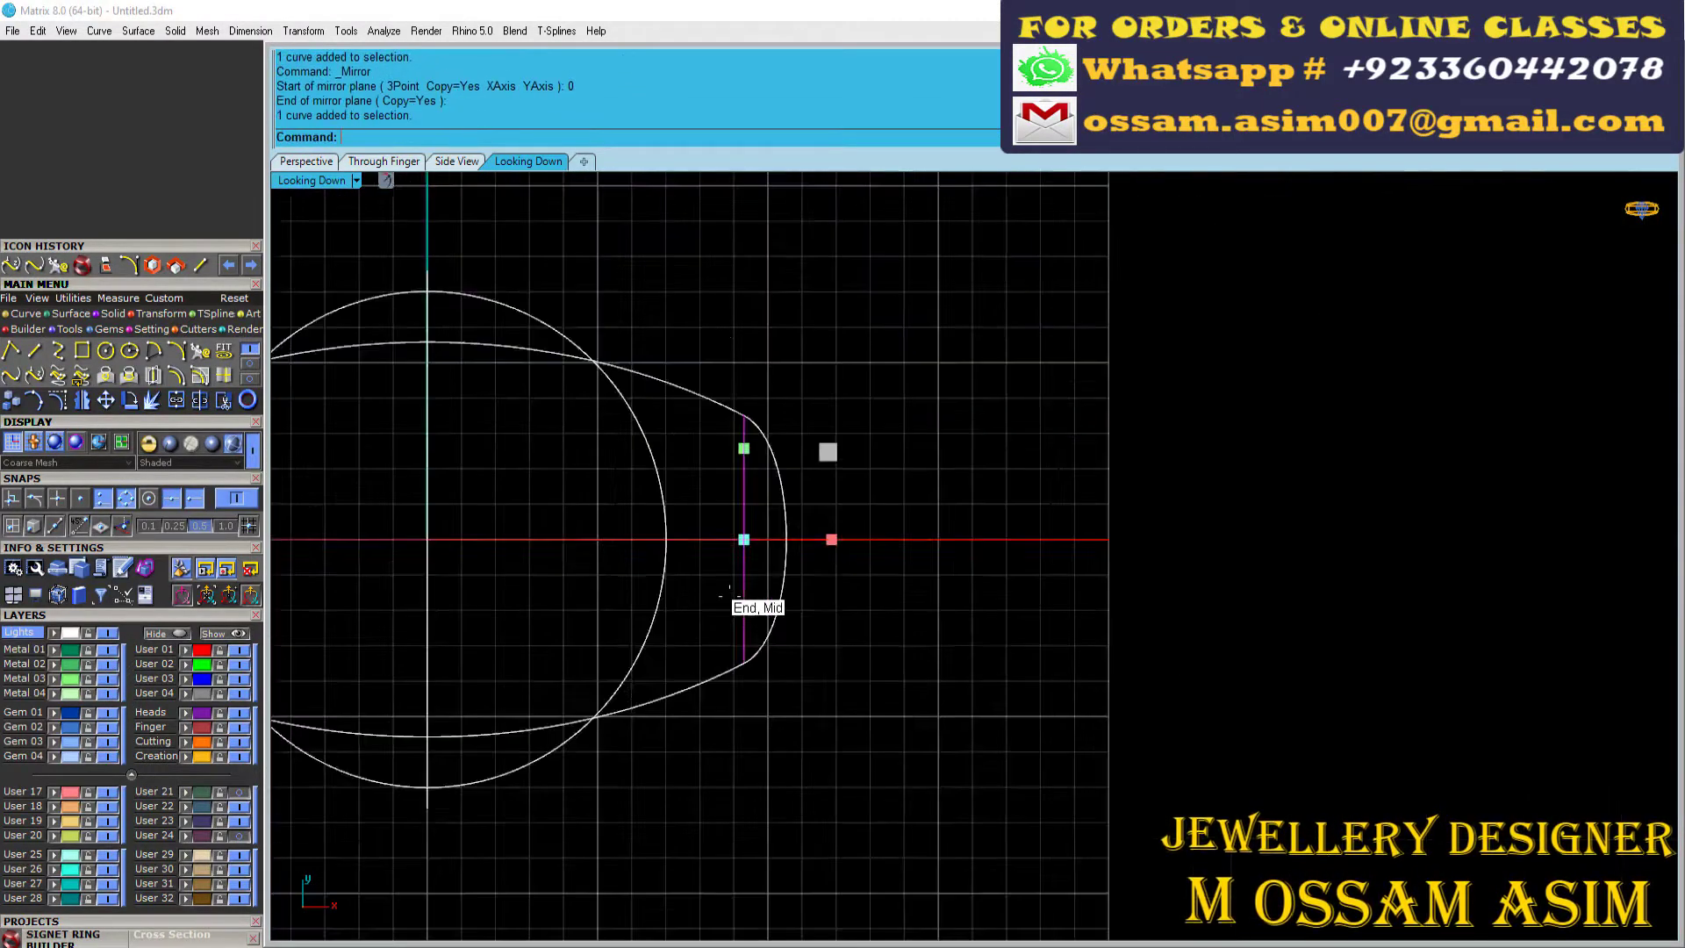
scroll(702, 583, "down", 3)
left_click(538, 569)
scroll(538, 568, "up", 4)
scroll(1138, 544, "down", 2)
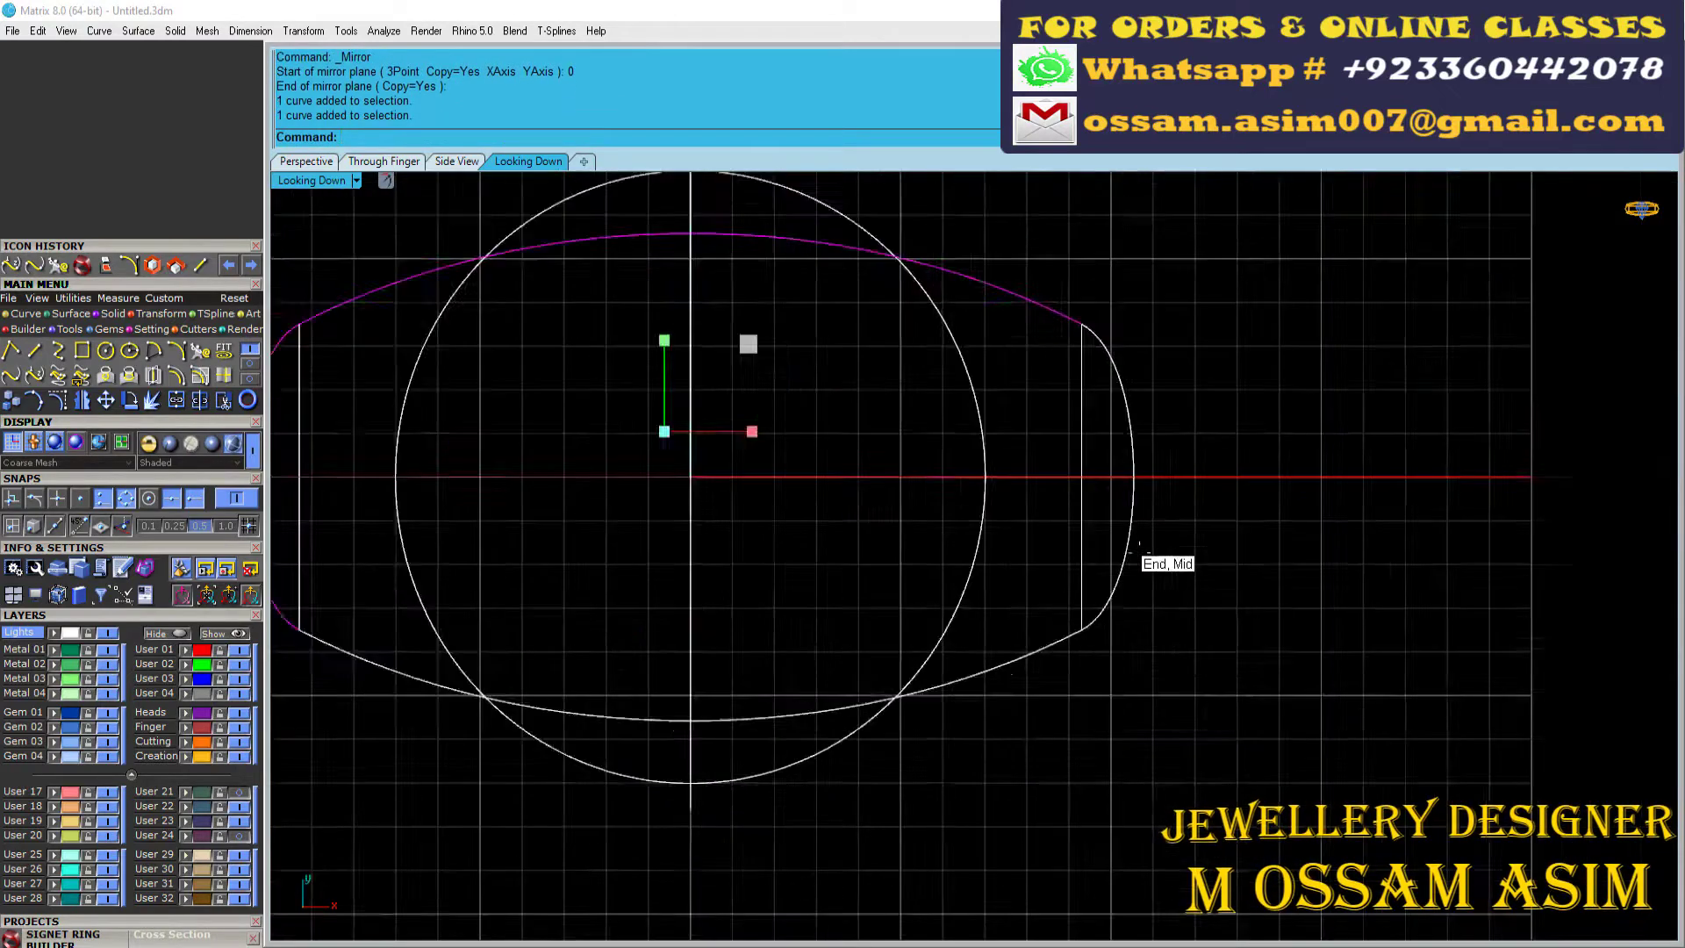
scroll(1139, 544, "up", 3)
scroll(570, 474, "down", 3)
key("ctrl+j")
left_click(223, 351)
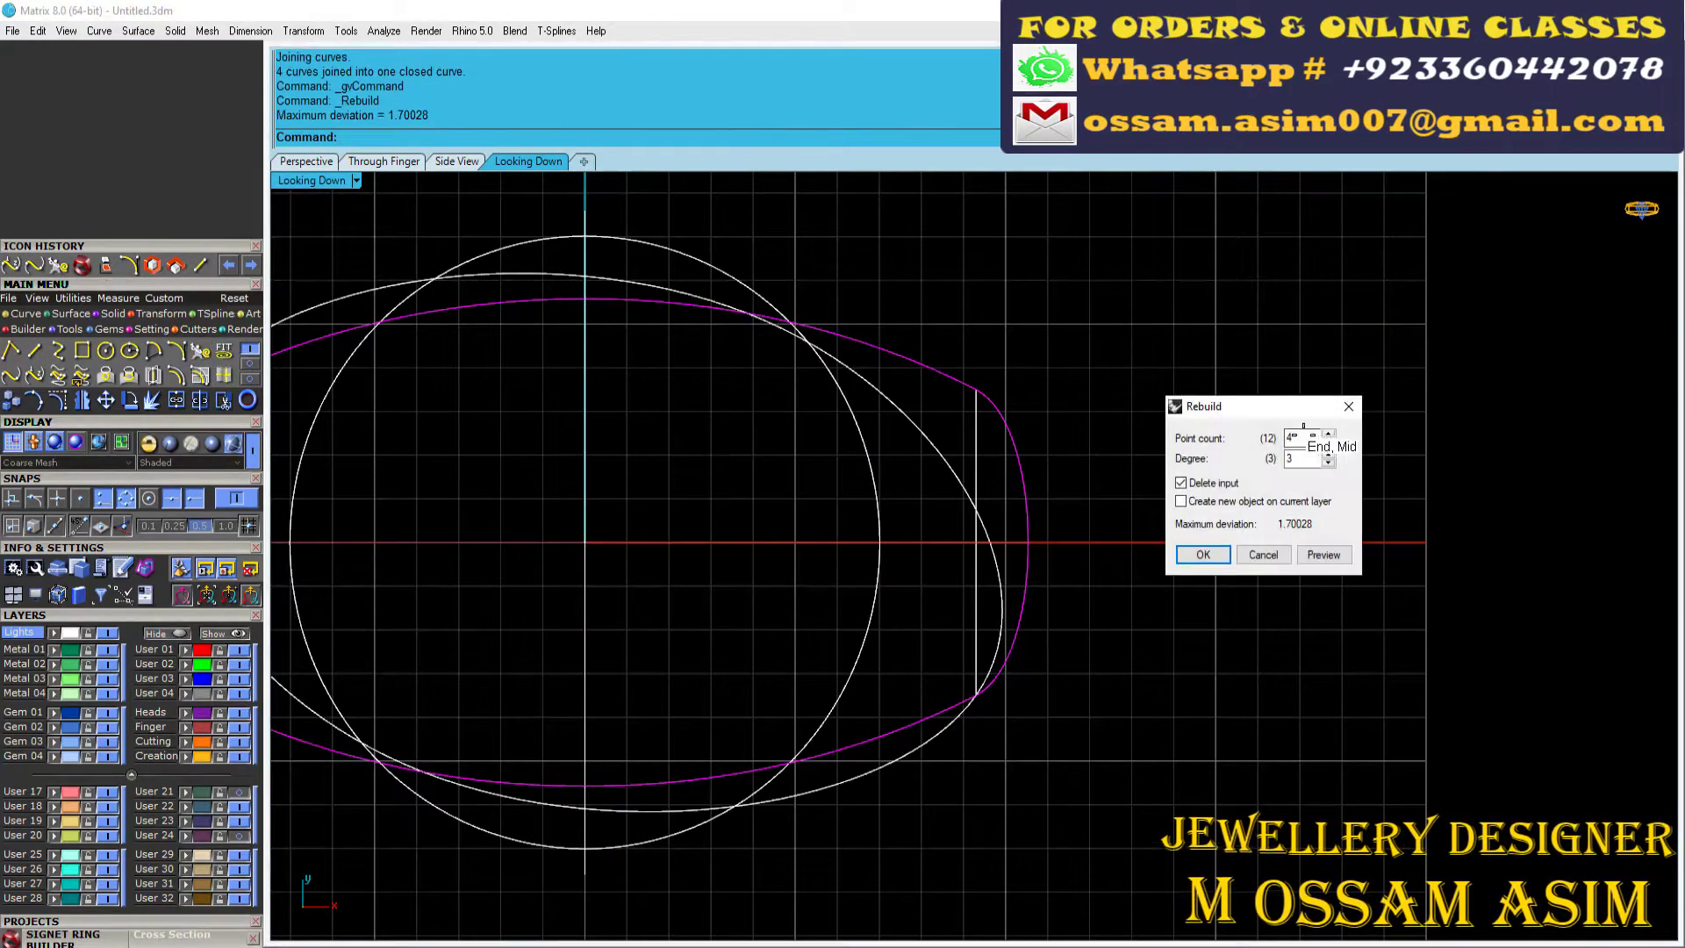
Step: Rebuild the closed outline with more points and view it in Perspective
left_click(1328, 433)
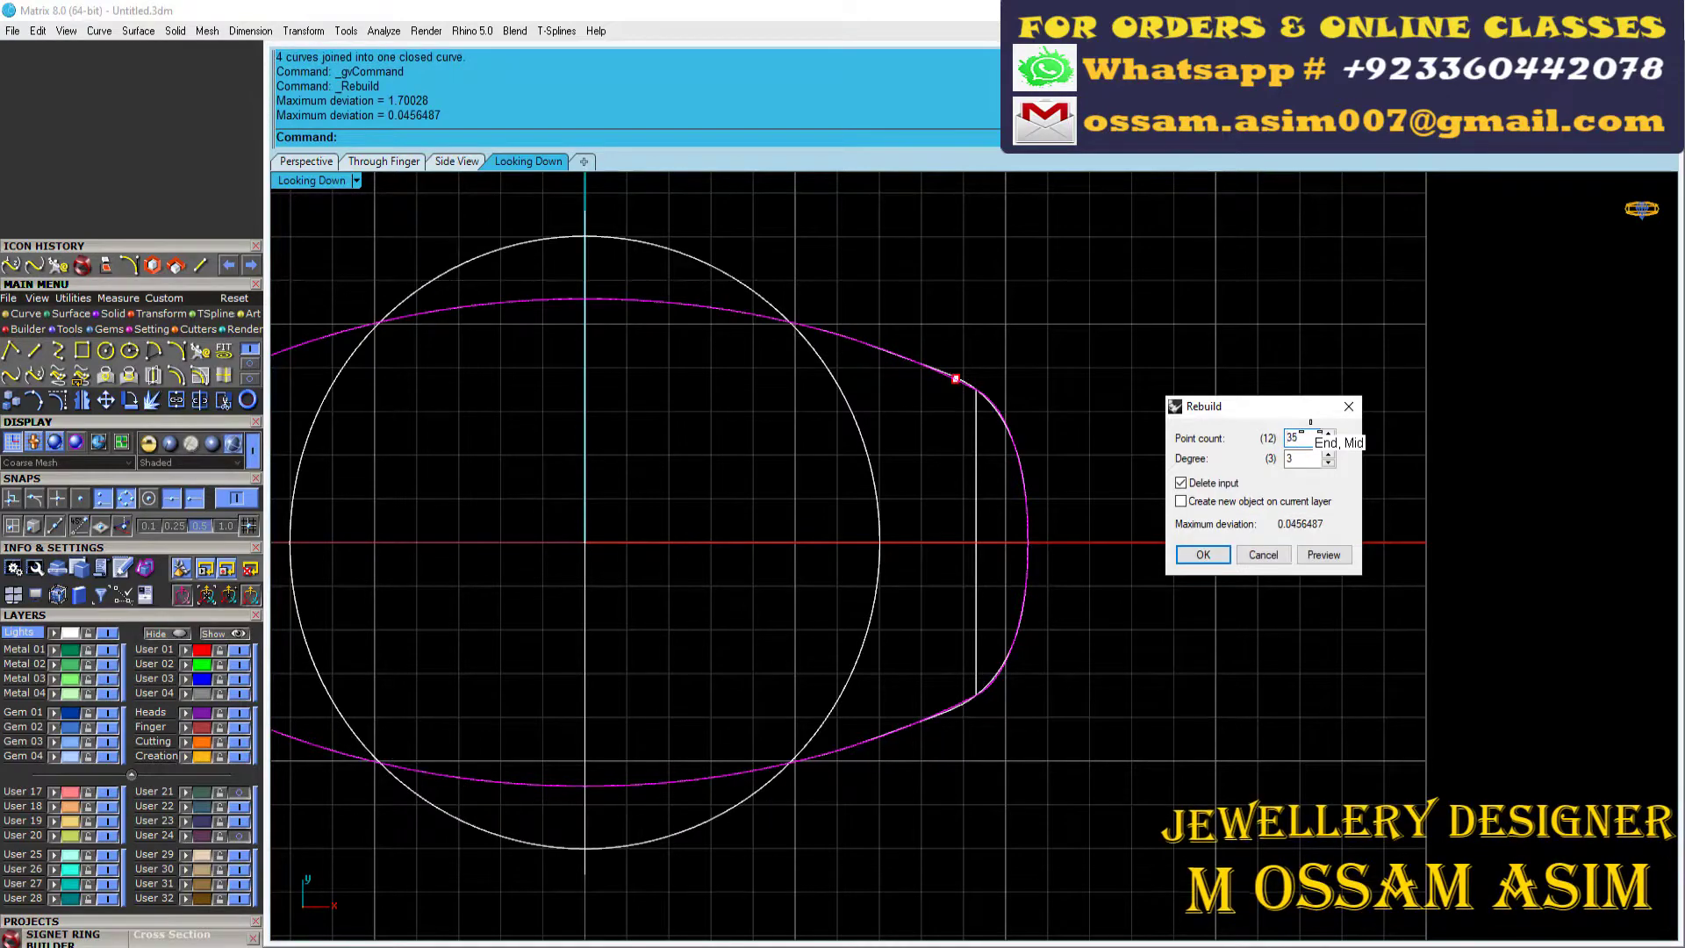
left_click(1203, 554)
scroll(1036, 605, "down", 3)
left_click(306, 160)
Step: Split the large circle in two at a picked point
left_click(858, 562)
scroll(858, 562, "down", 2)
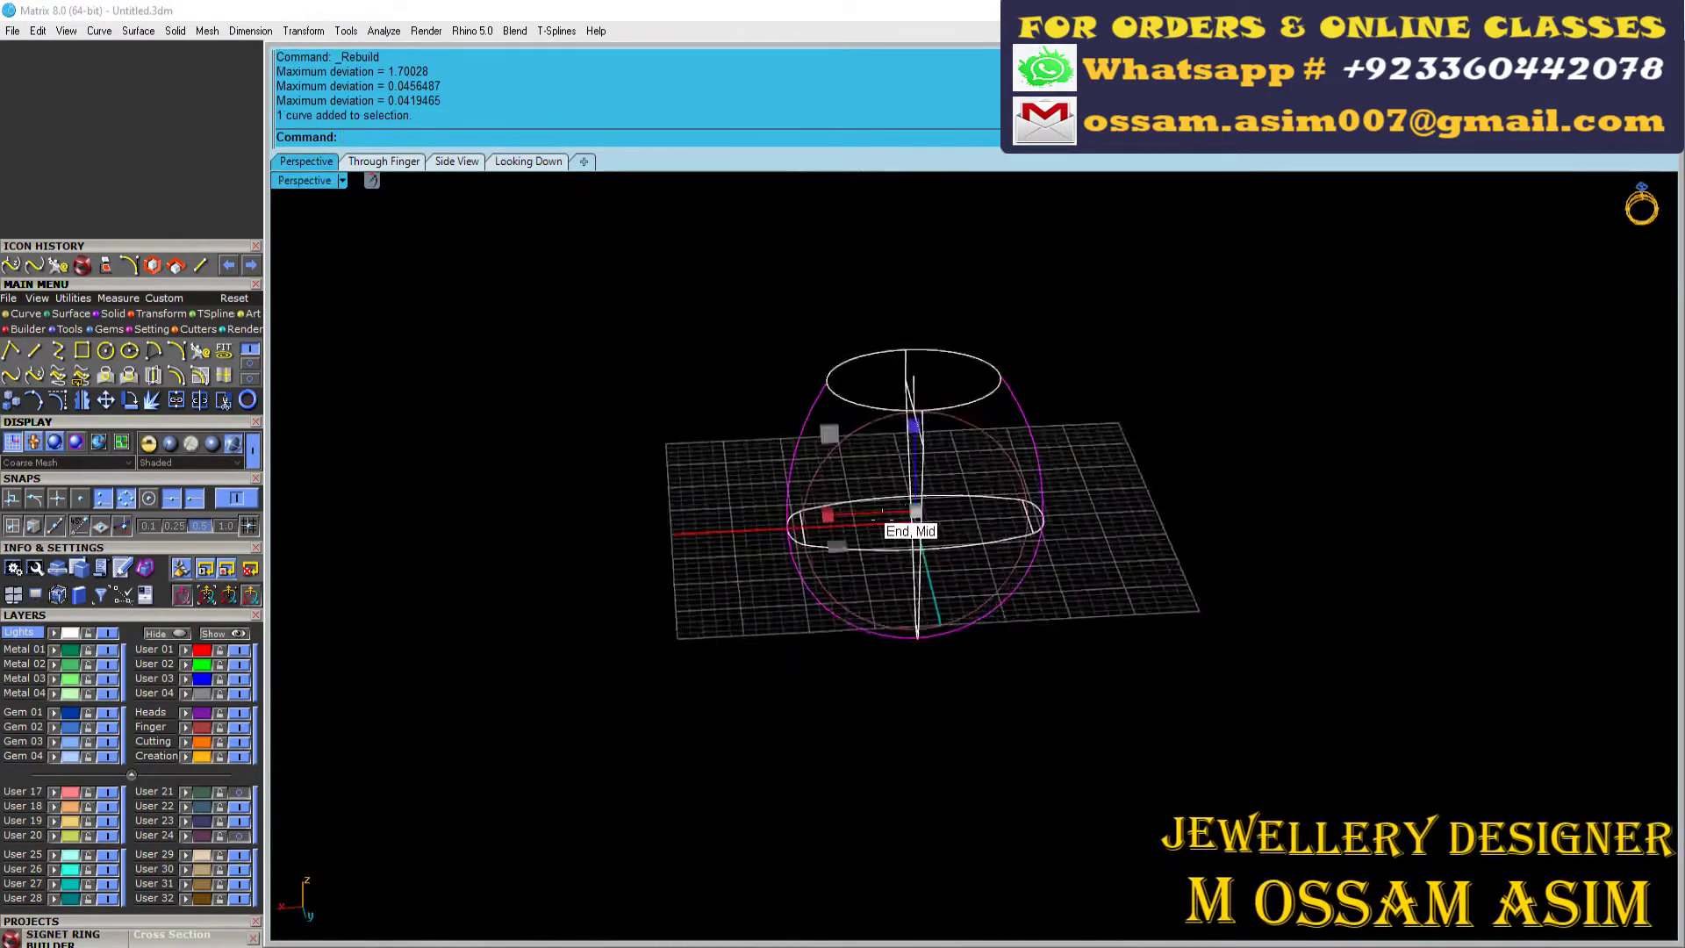
left_click(200, 400)
scroll(966, 667, "up", 4)
left_click(1032, 704)
key("Return")
scroll(1072, 607, "down", 3)
Step: Select the outline curves, top ellipse and tapered profile curve for the surface
left_click(1071, 607)
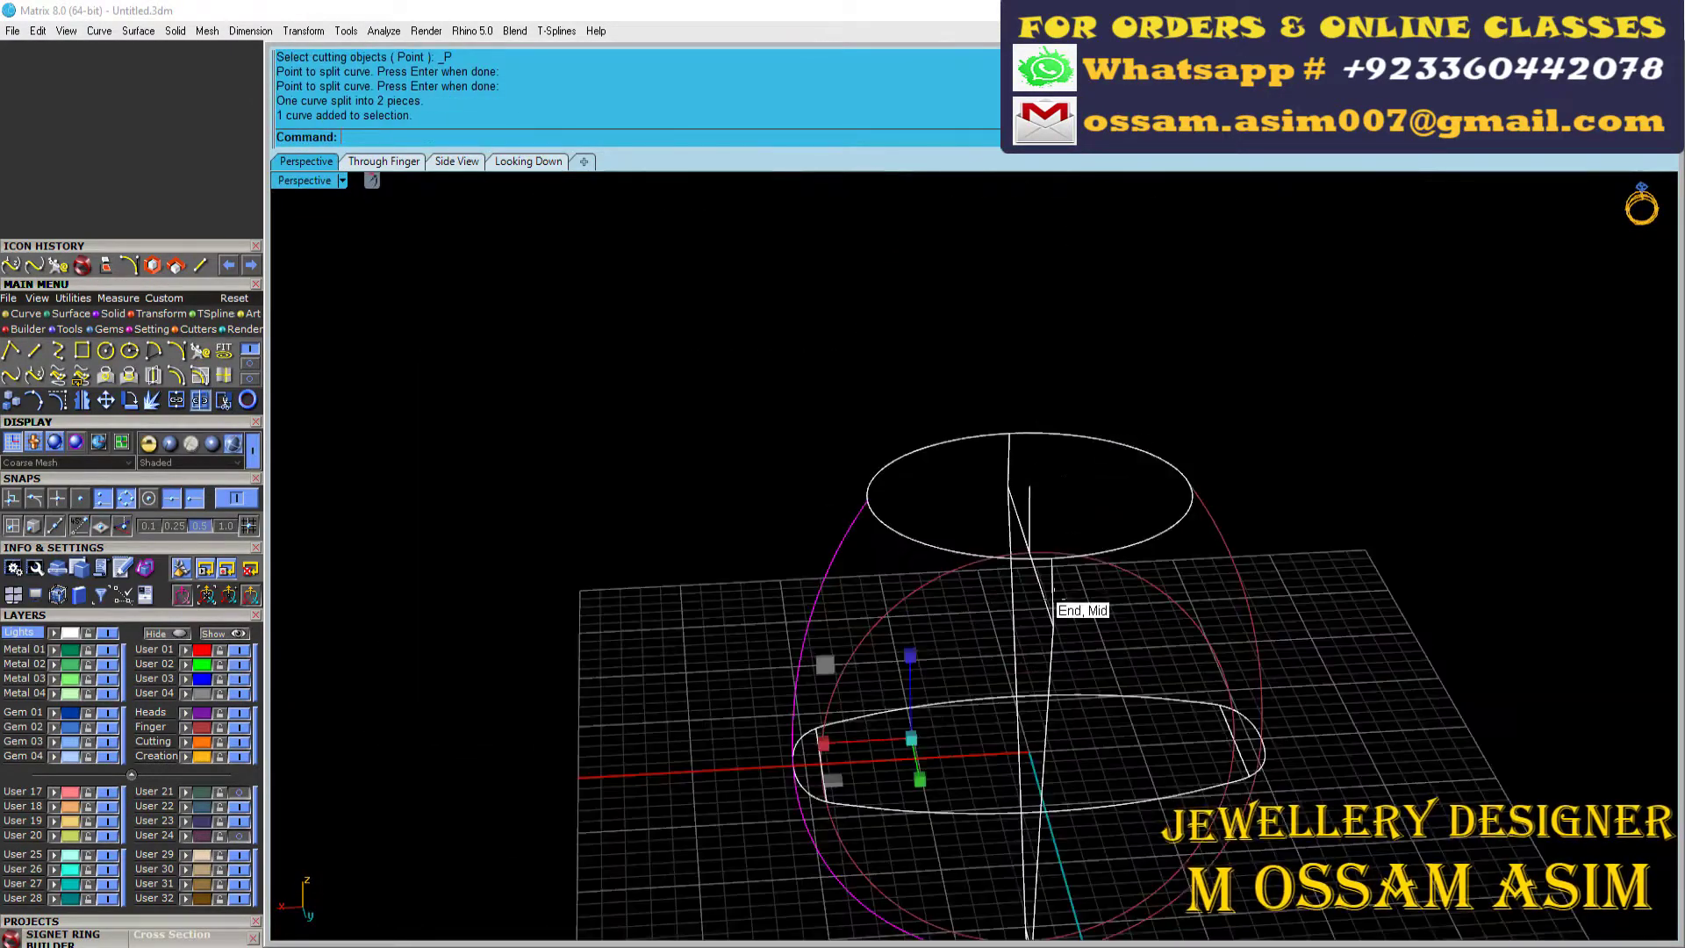
right_click_drag(1071, 607, 1107, 686)
left_click(1108, 686)
left_click(1299, 589)
right_click_drag(1299, 589, 1027, 493)
scroll(1027, 493, "up", 3)
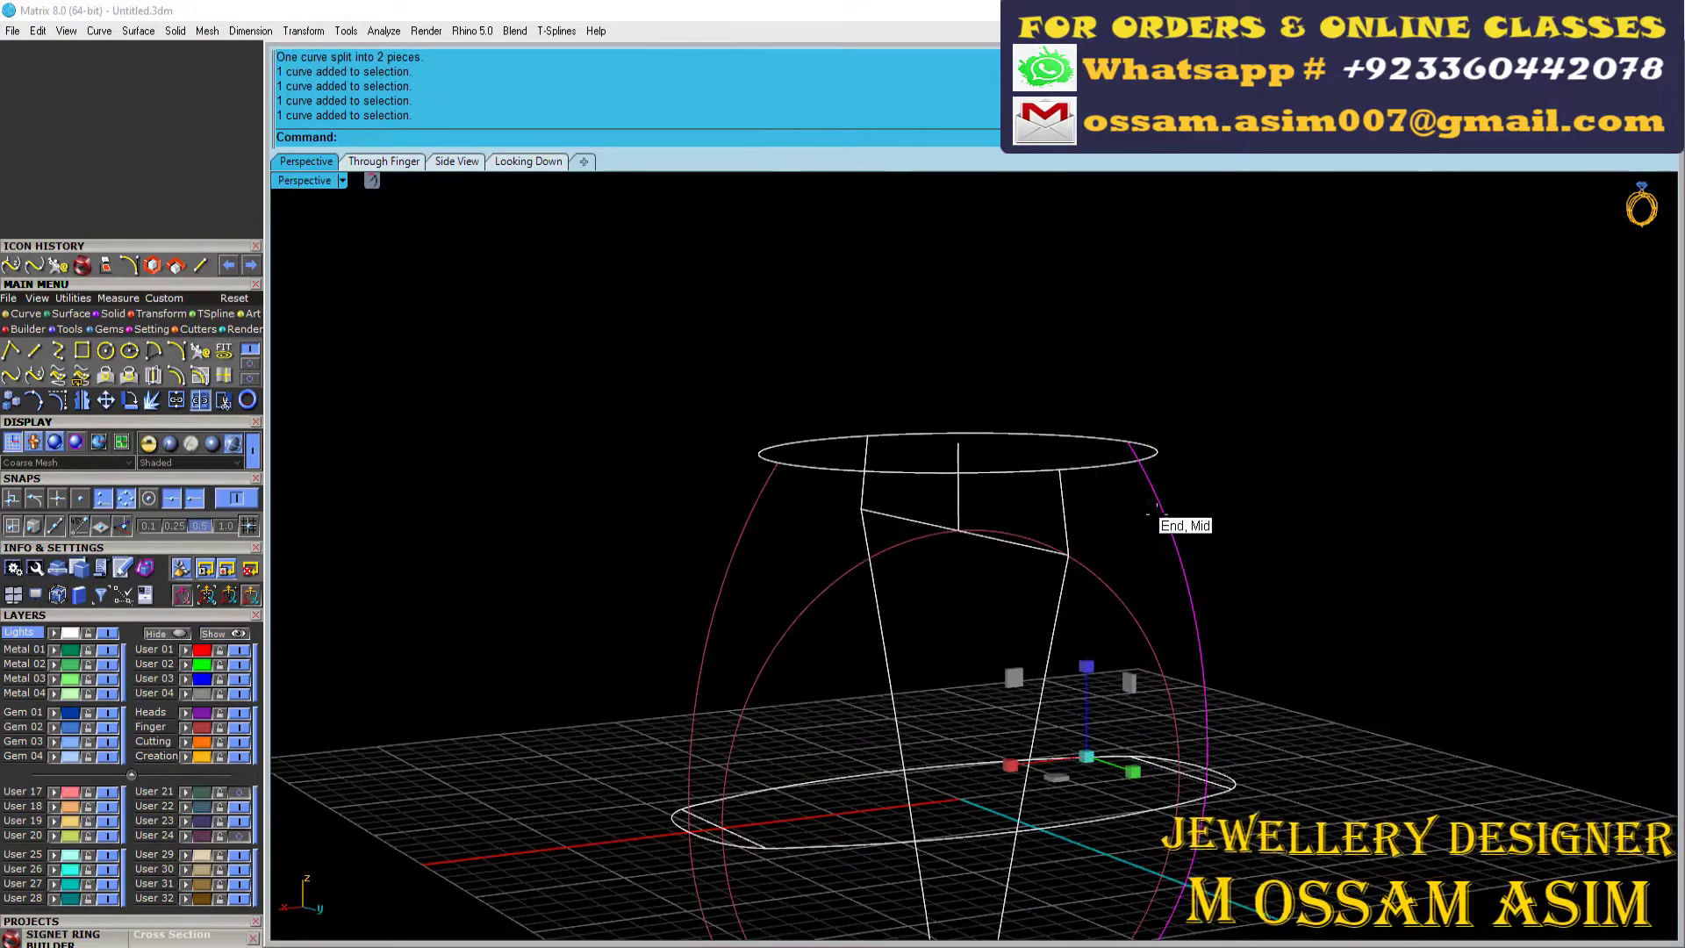
left_click(848, 527)
left_click(1073, 595)
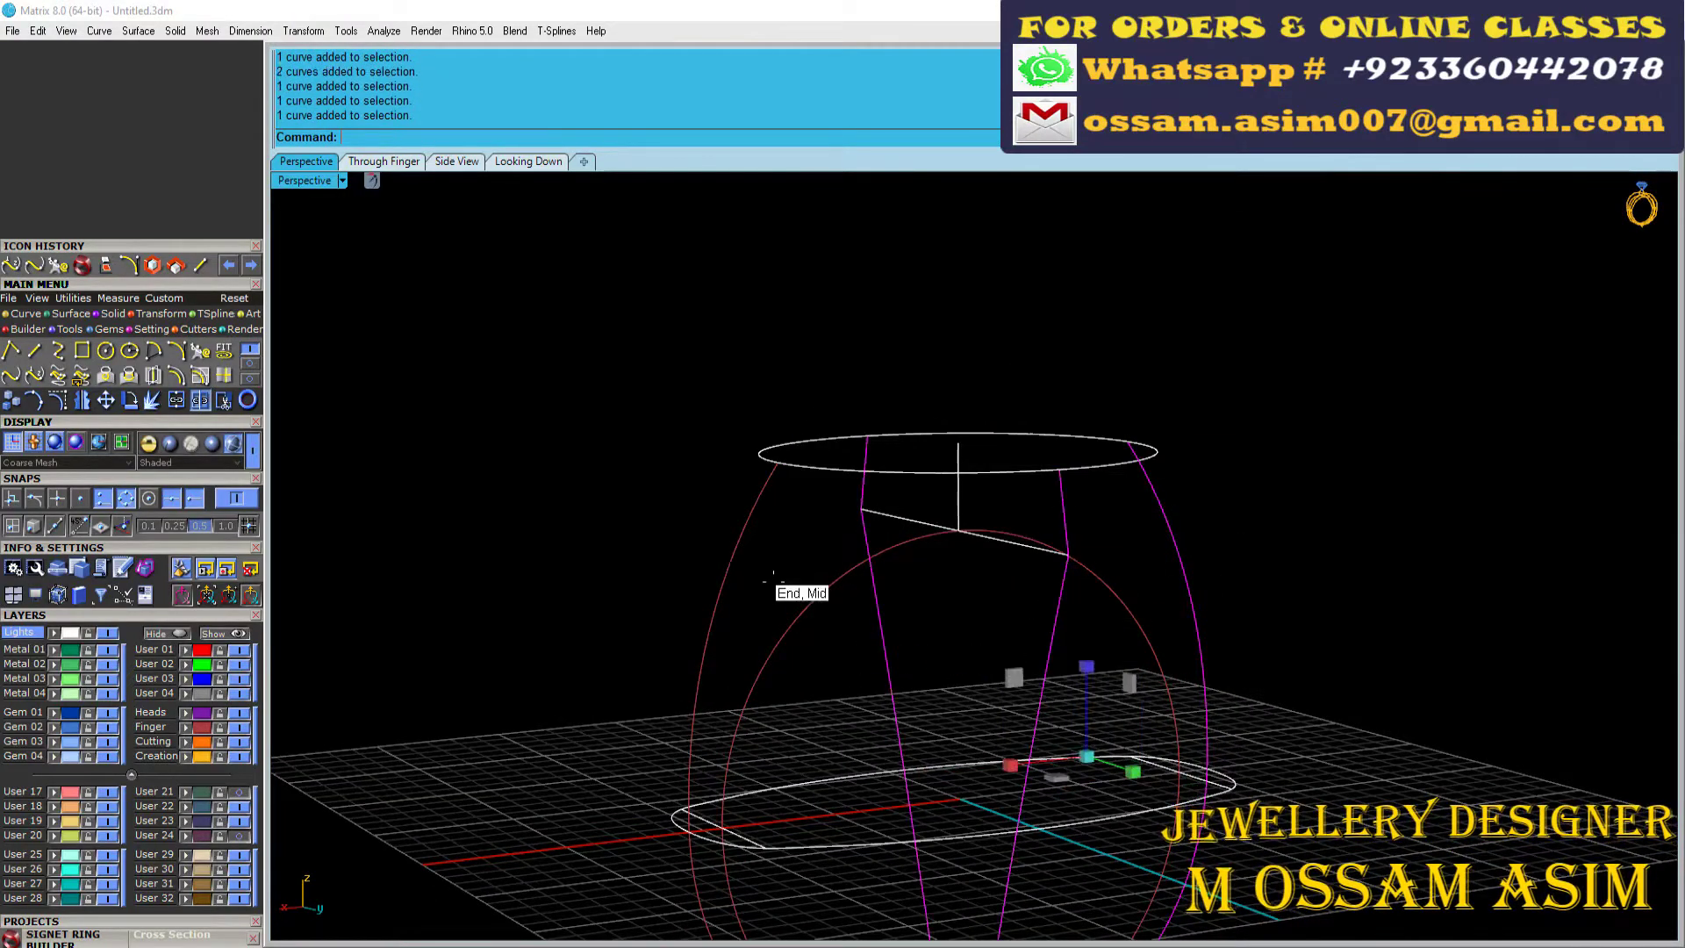
right_click_drag(746, 491, 685, 458)
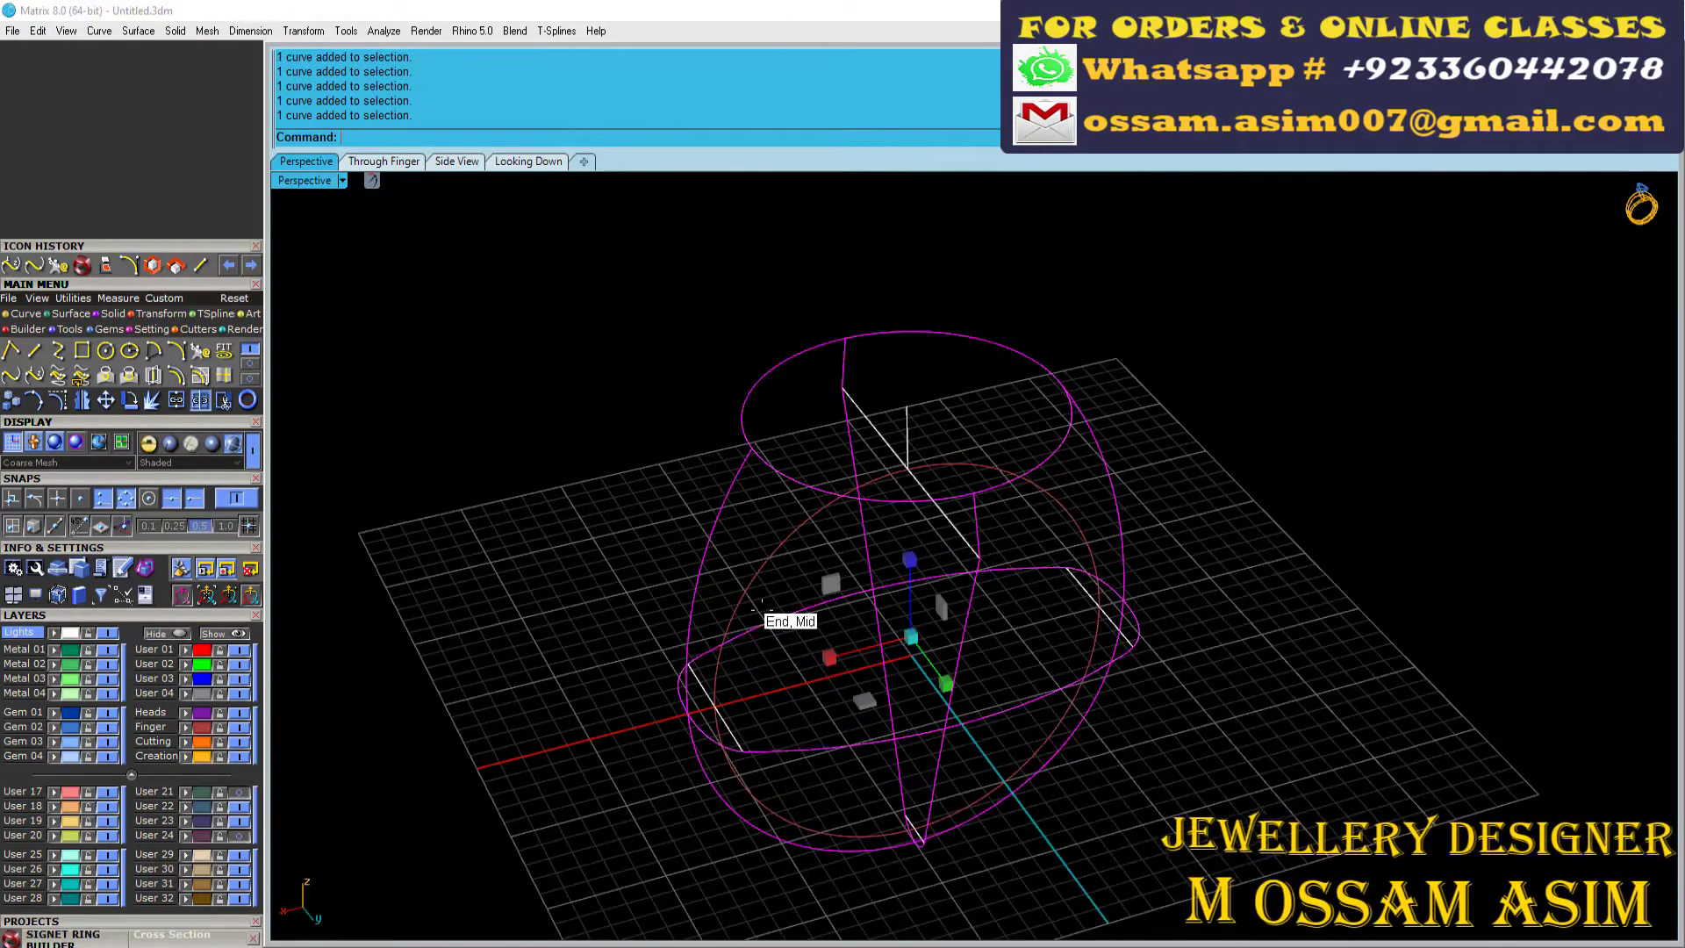
Step: Build a network surface from the selected curves and save the file
left_click(70, 313)
left_click(10, 350)
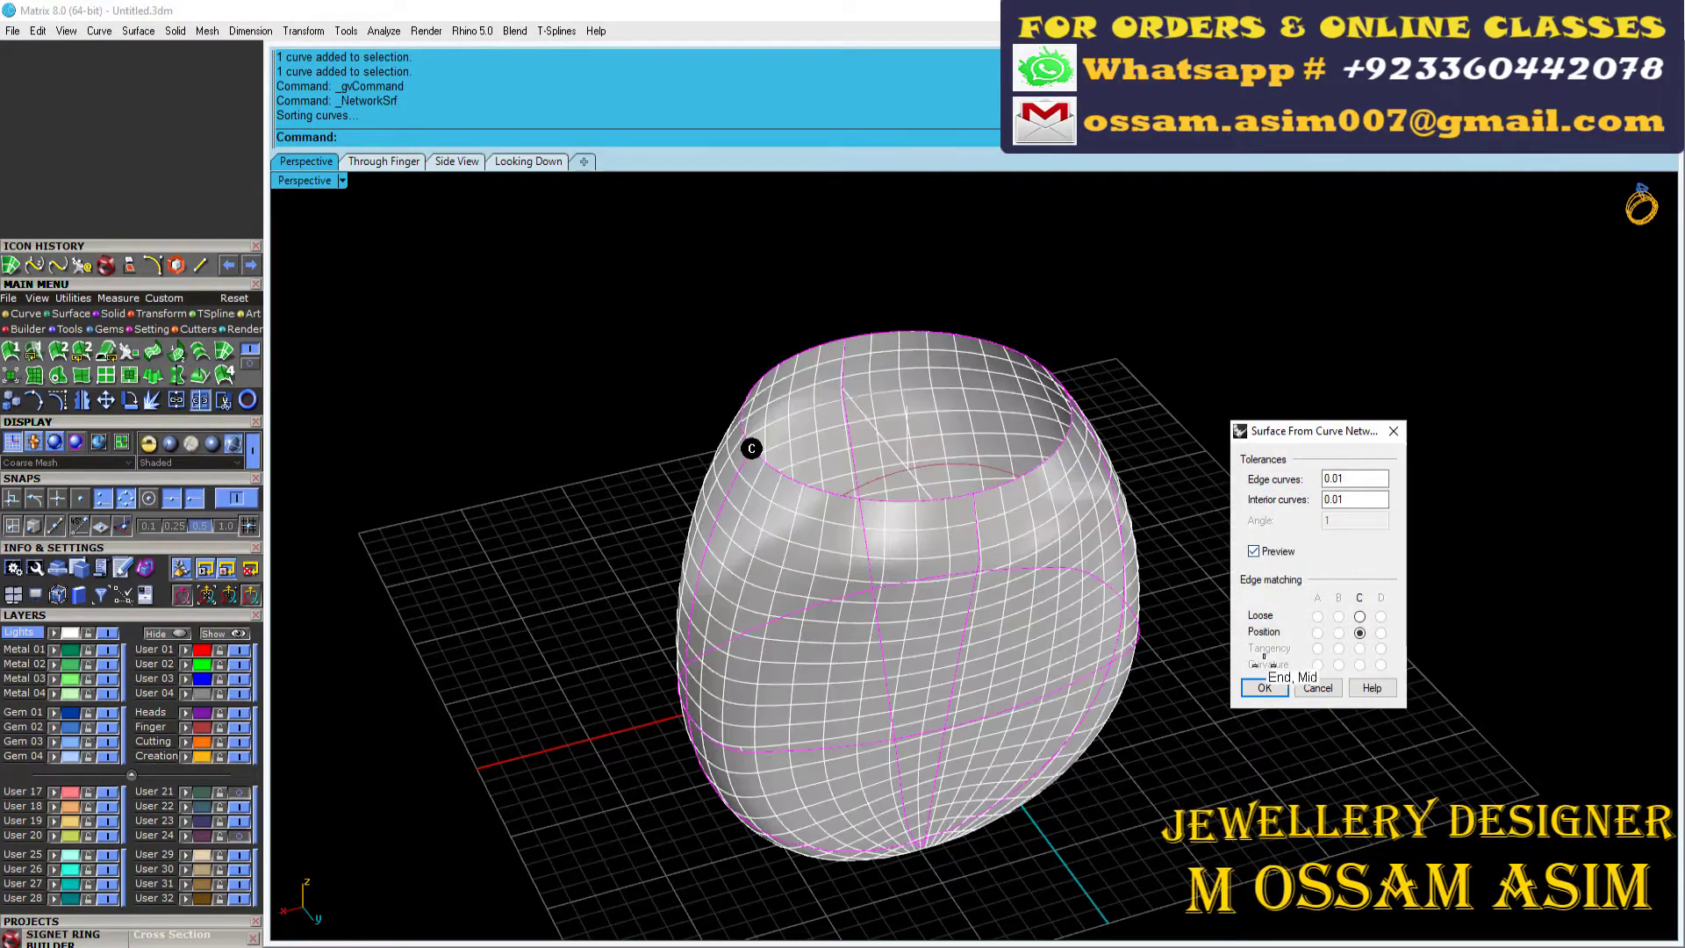
left_click(1264, 687)
left_click(383, 161)
scroll(584, 443, "up", 3)
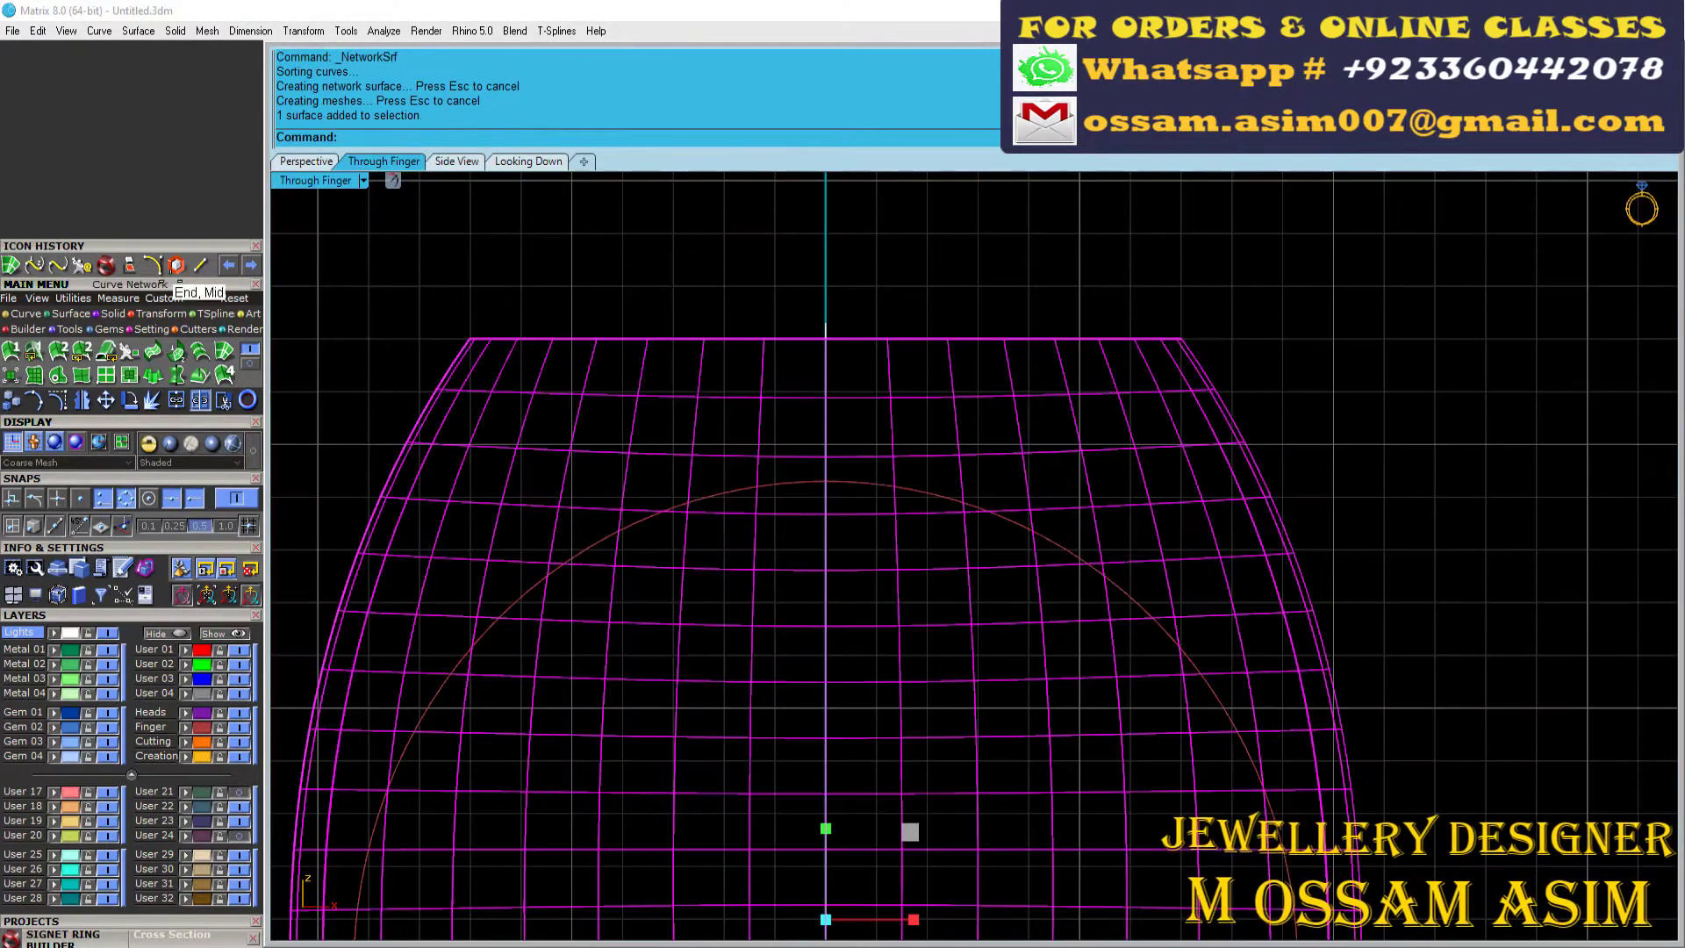
scroll(790, 544, "down", 3)
key("ctrl+s")
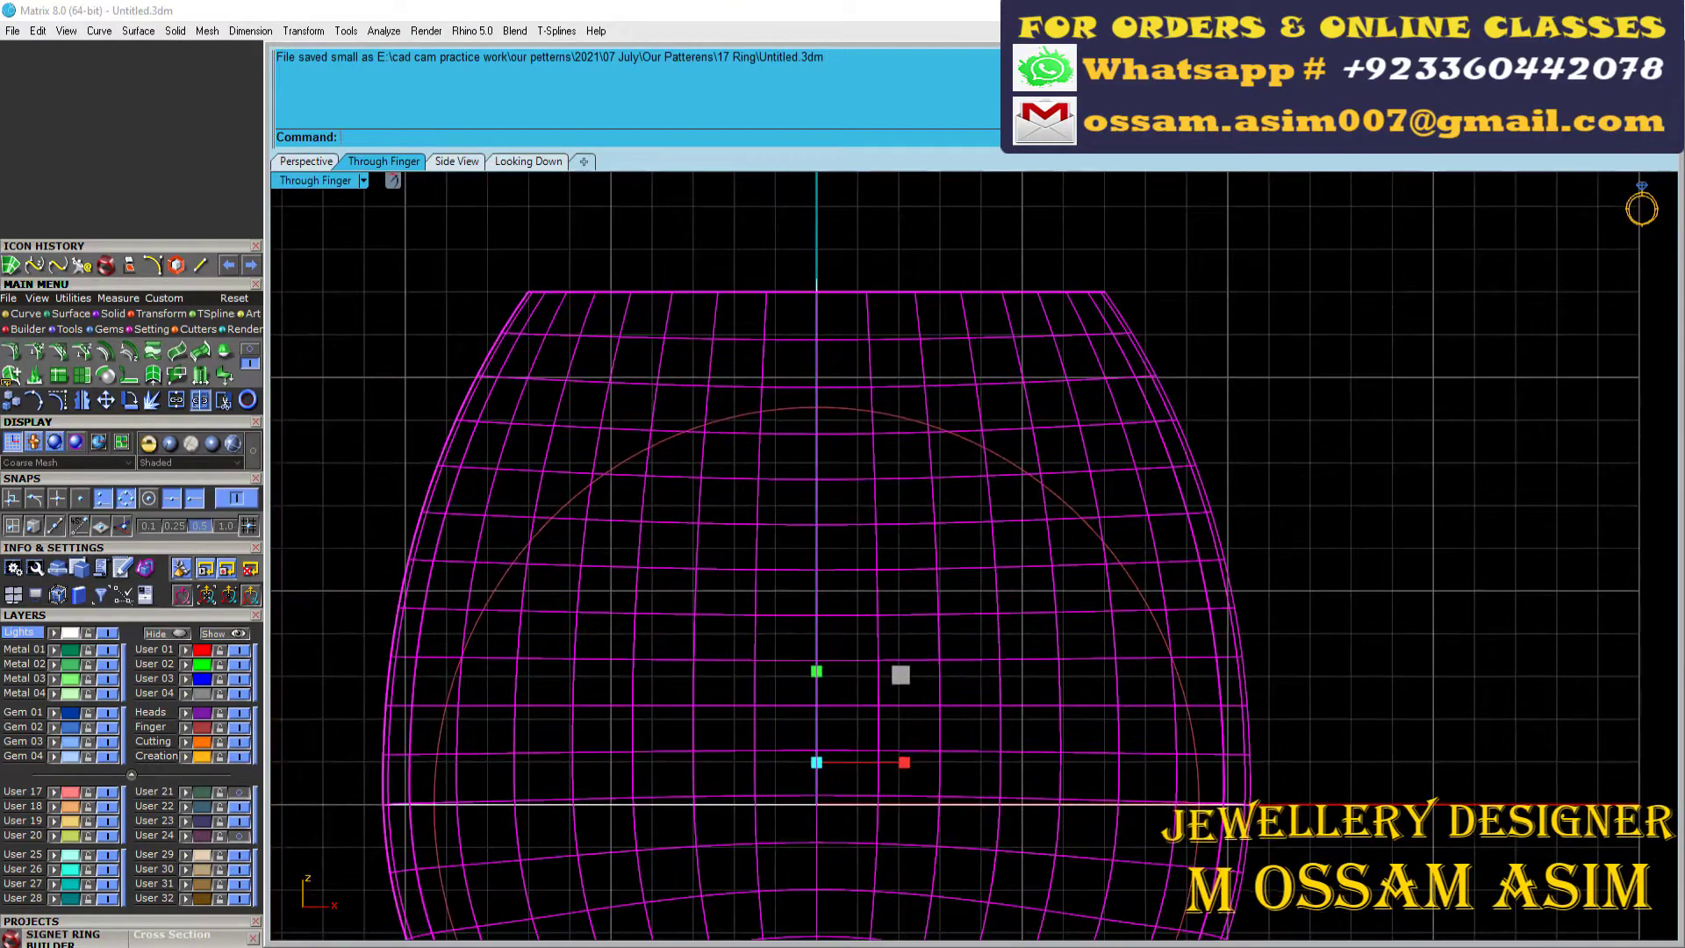
Step: Rebuild the ring surface to 18 by 8 points, then deselect and reselect it
scroll(810, 436, "down", 1)
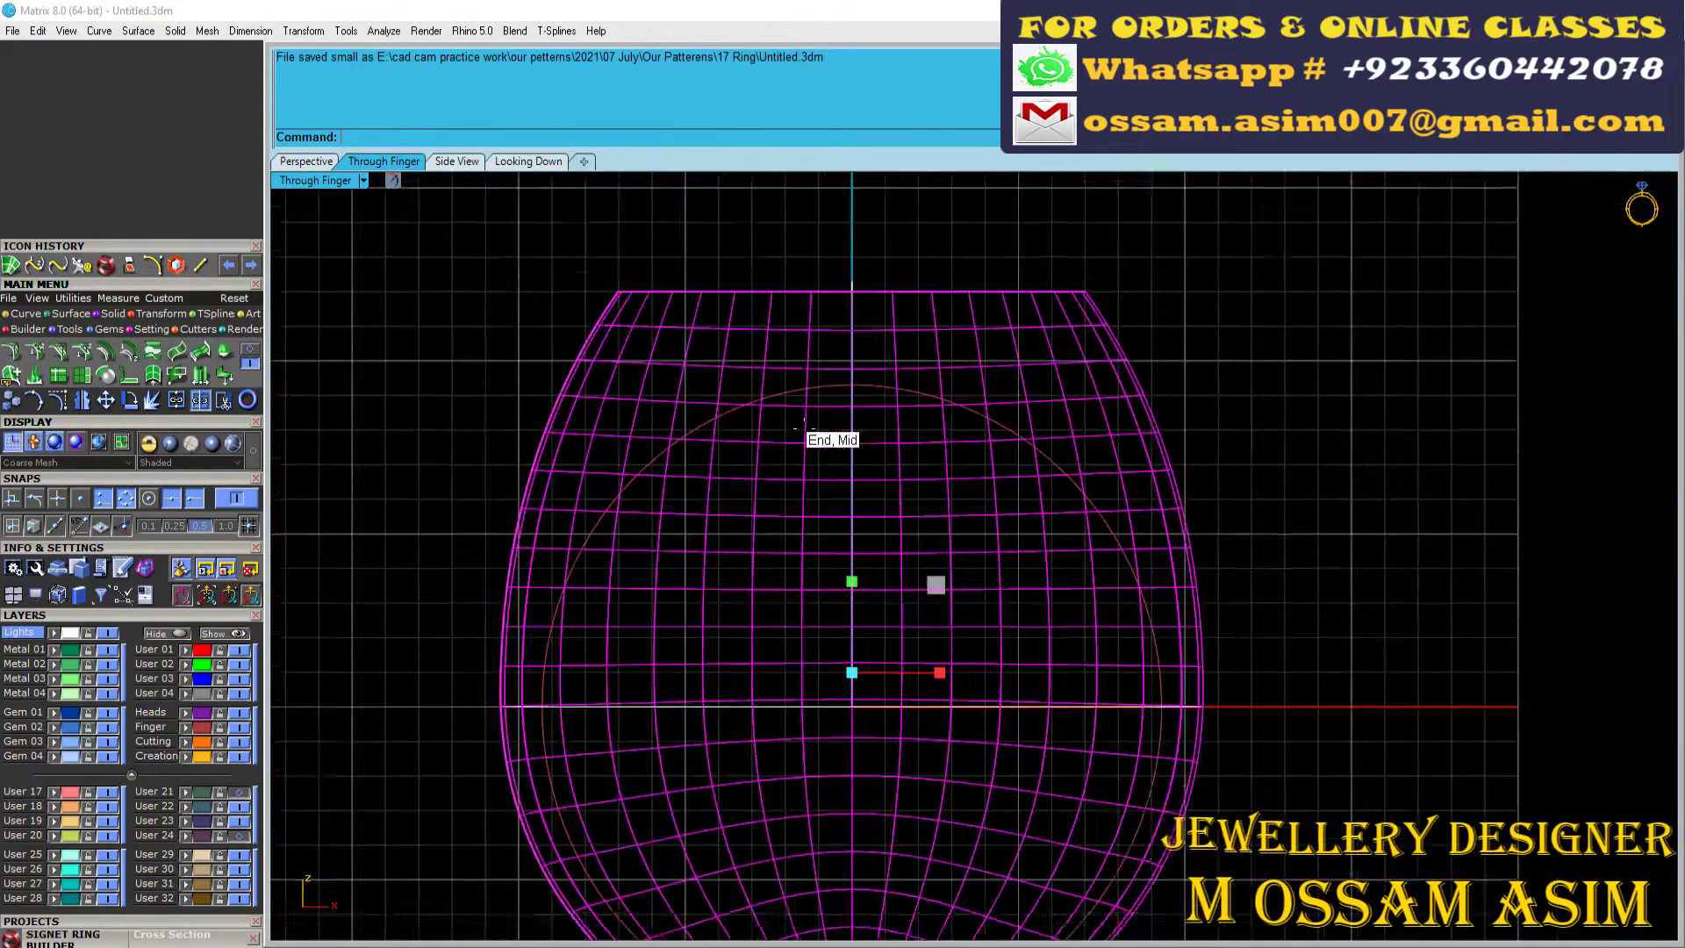
scroll(796, 586, "down", 2)
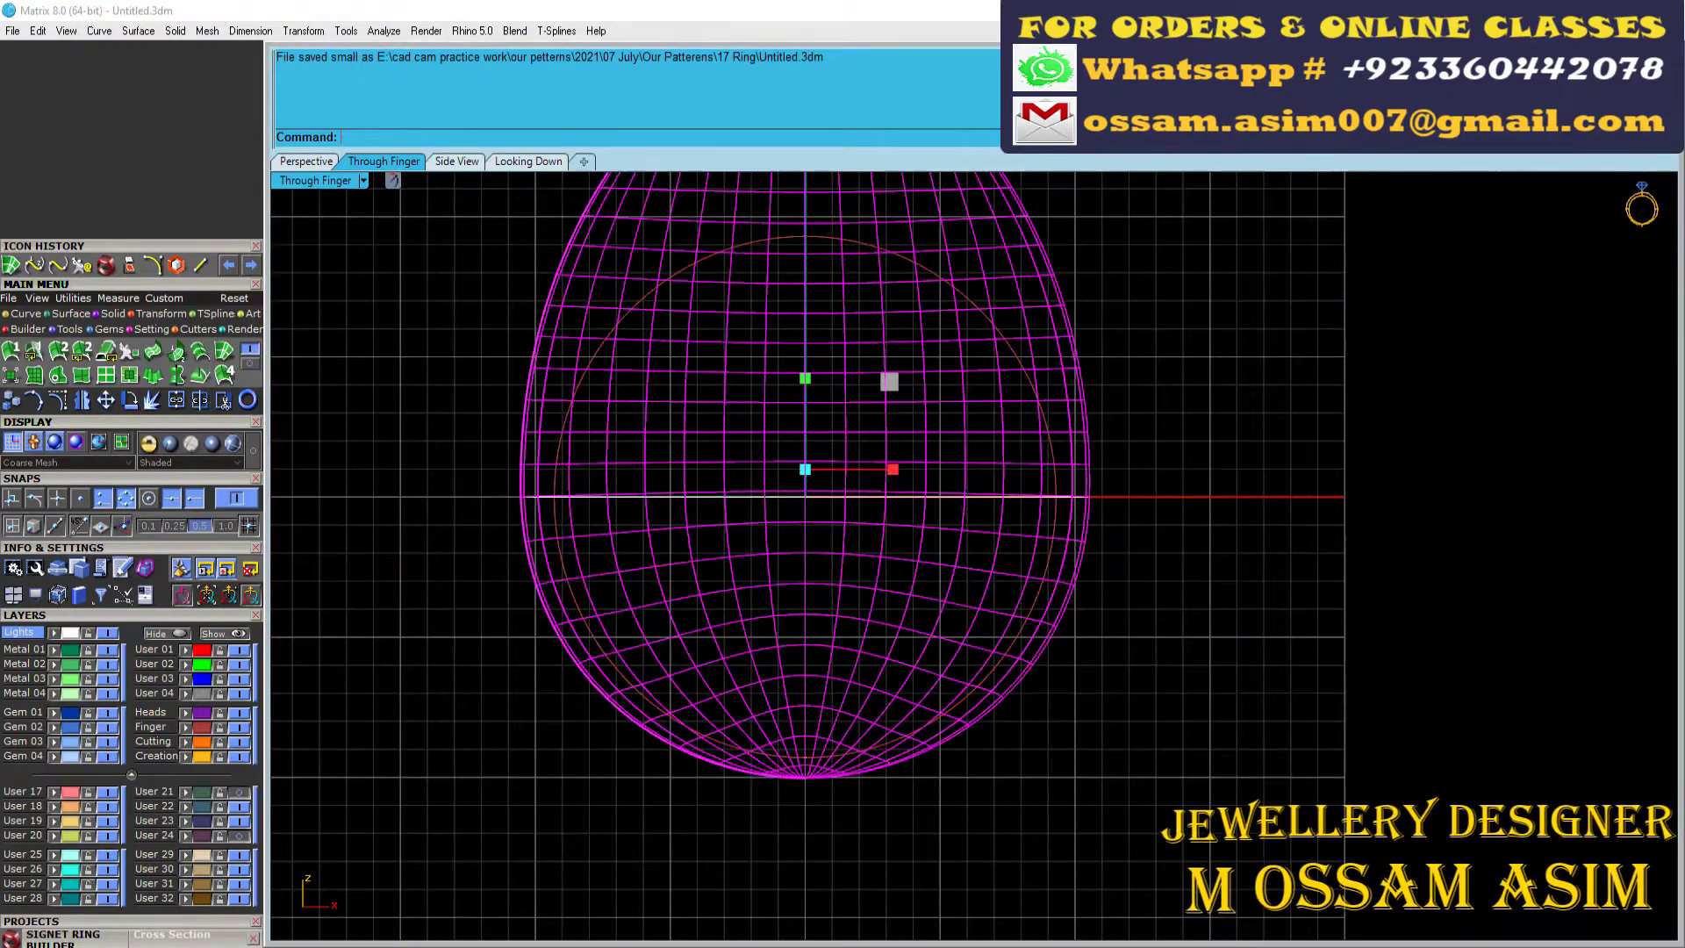
scroll(943, 501, "down", 2)
scroll(944, 500, "up", 2)
left_click(248, 349)
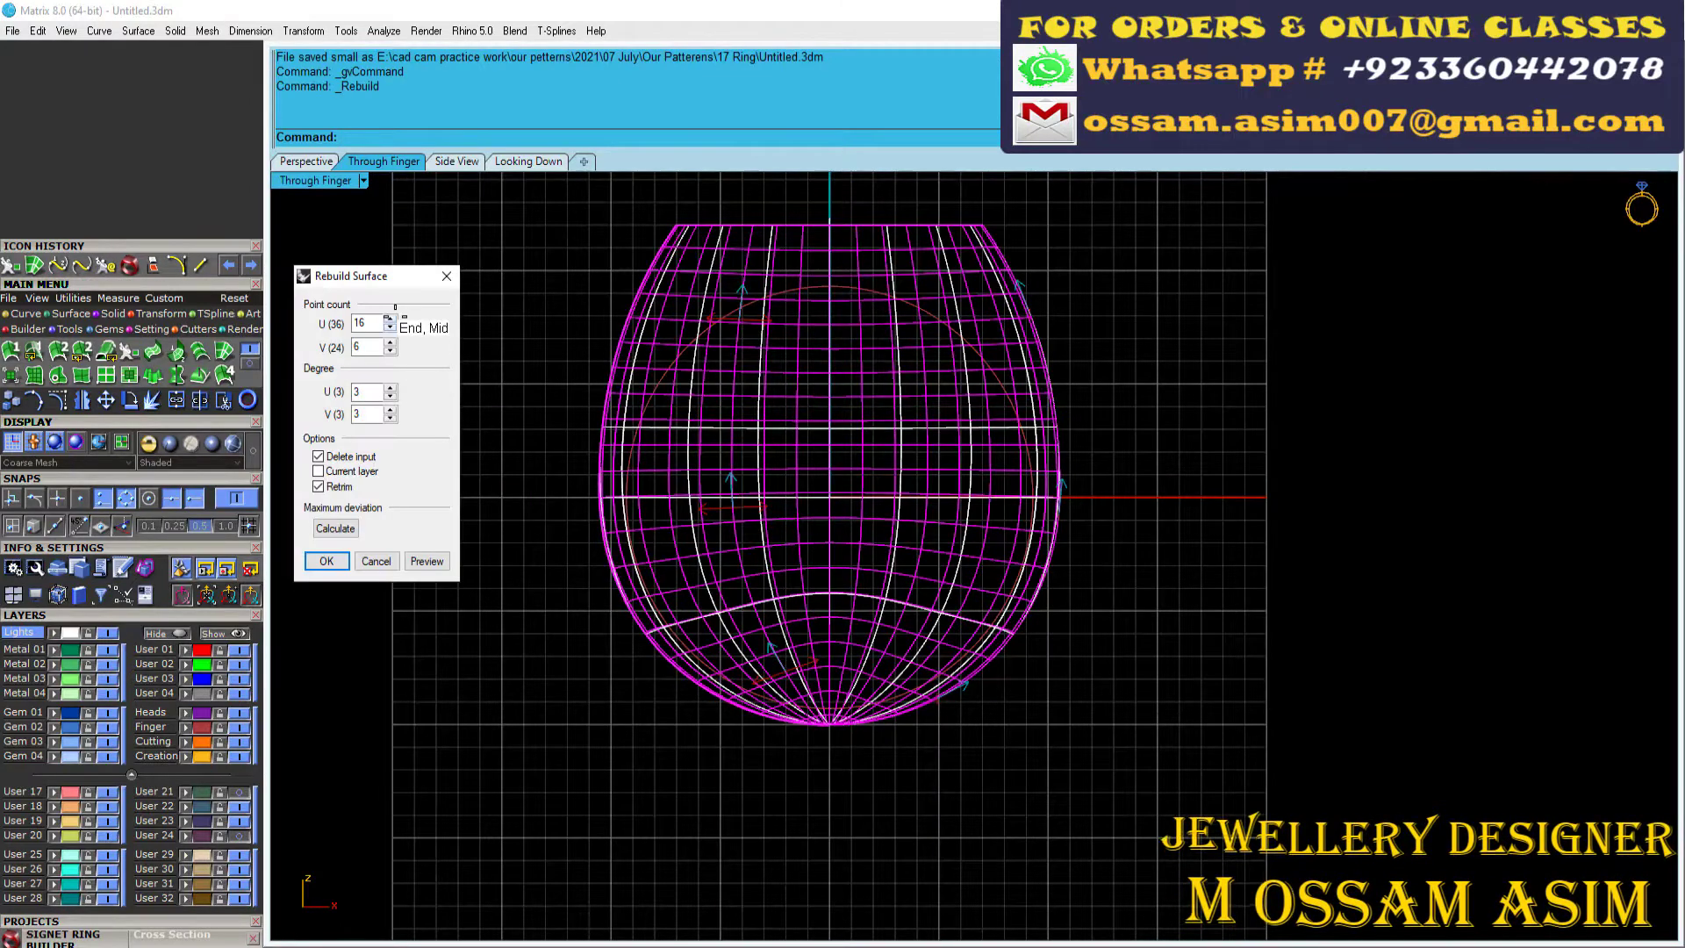
left_click(390, 341)
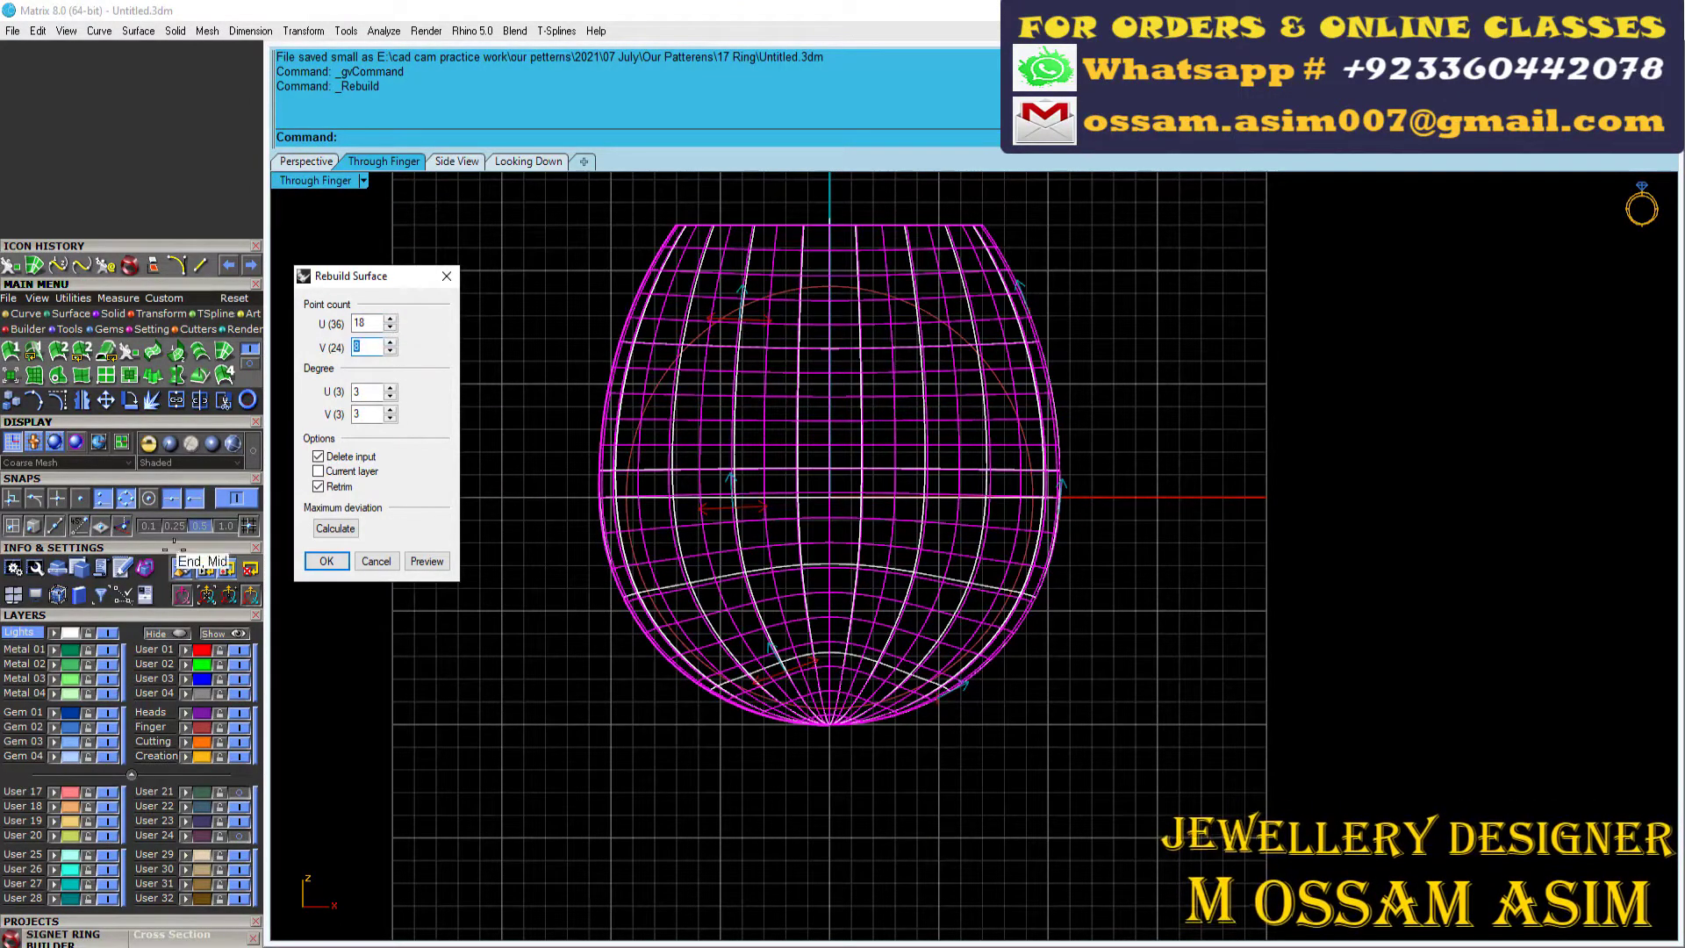
left_click(326, 561)
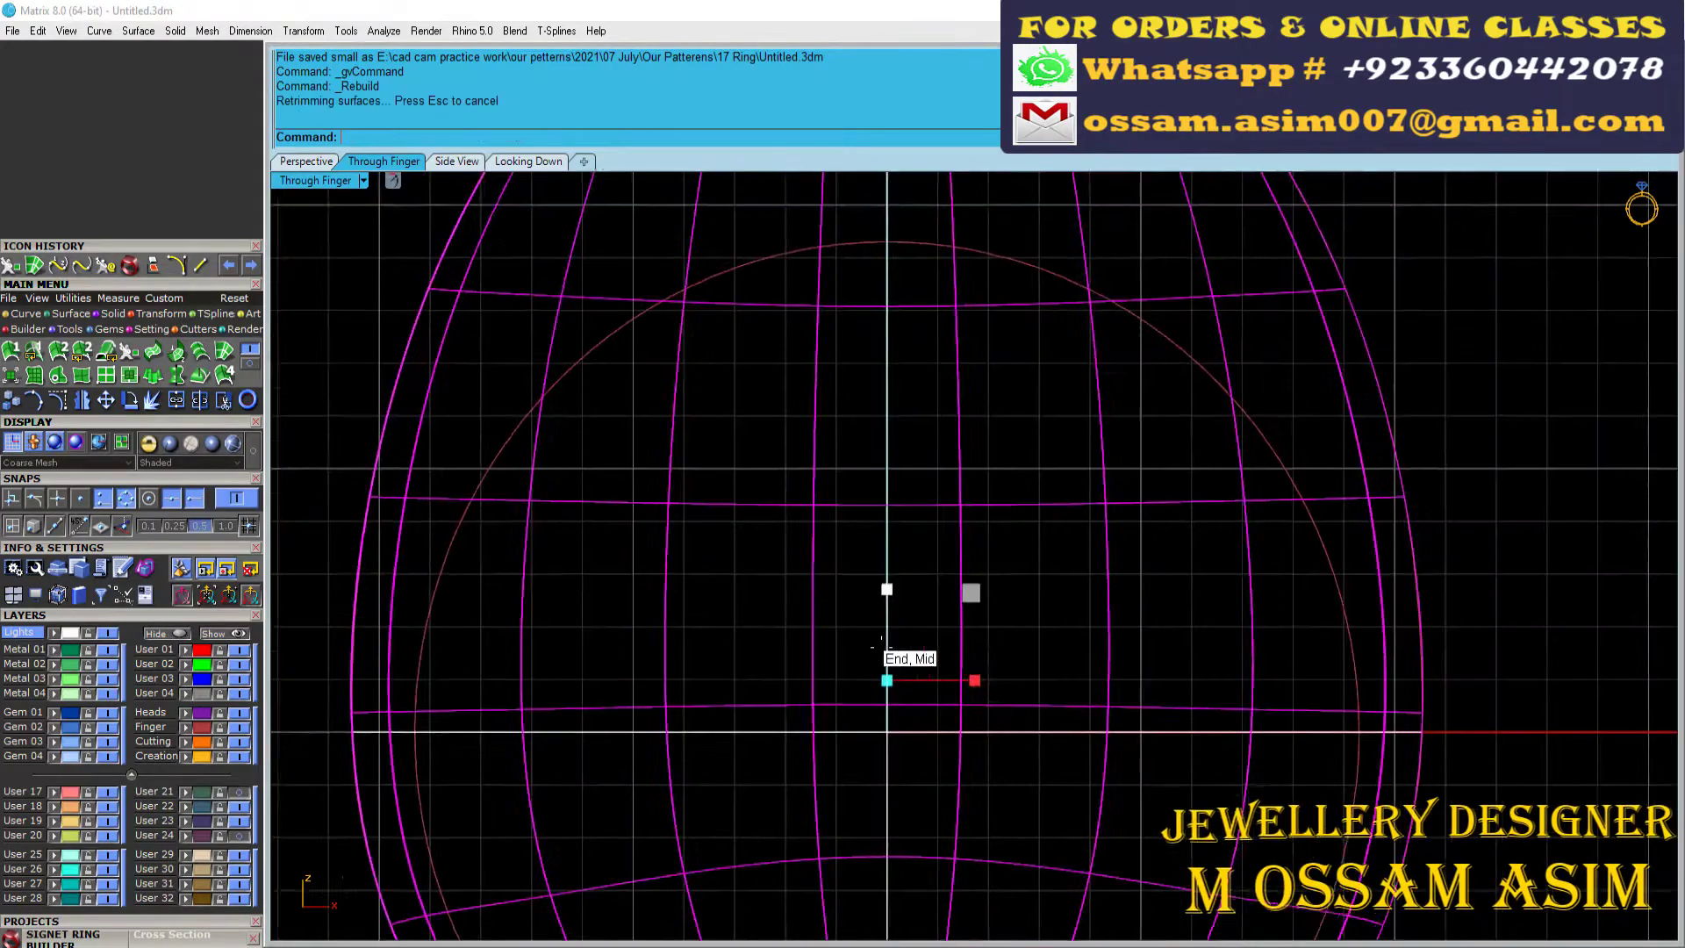
key("Escape")
scroll(921, 542, "down", 3)
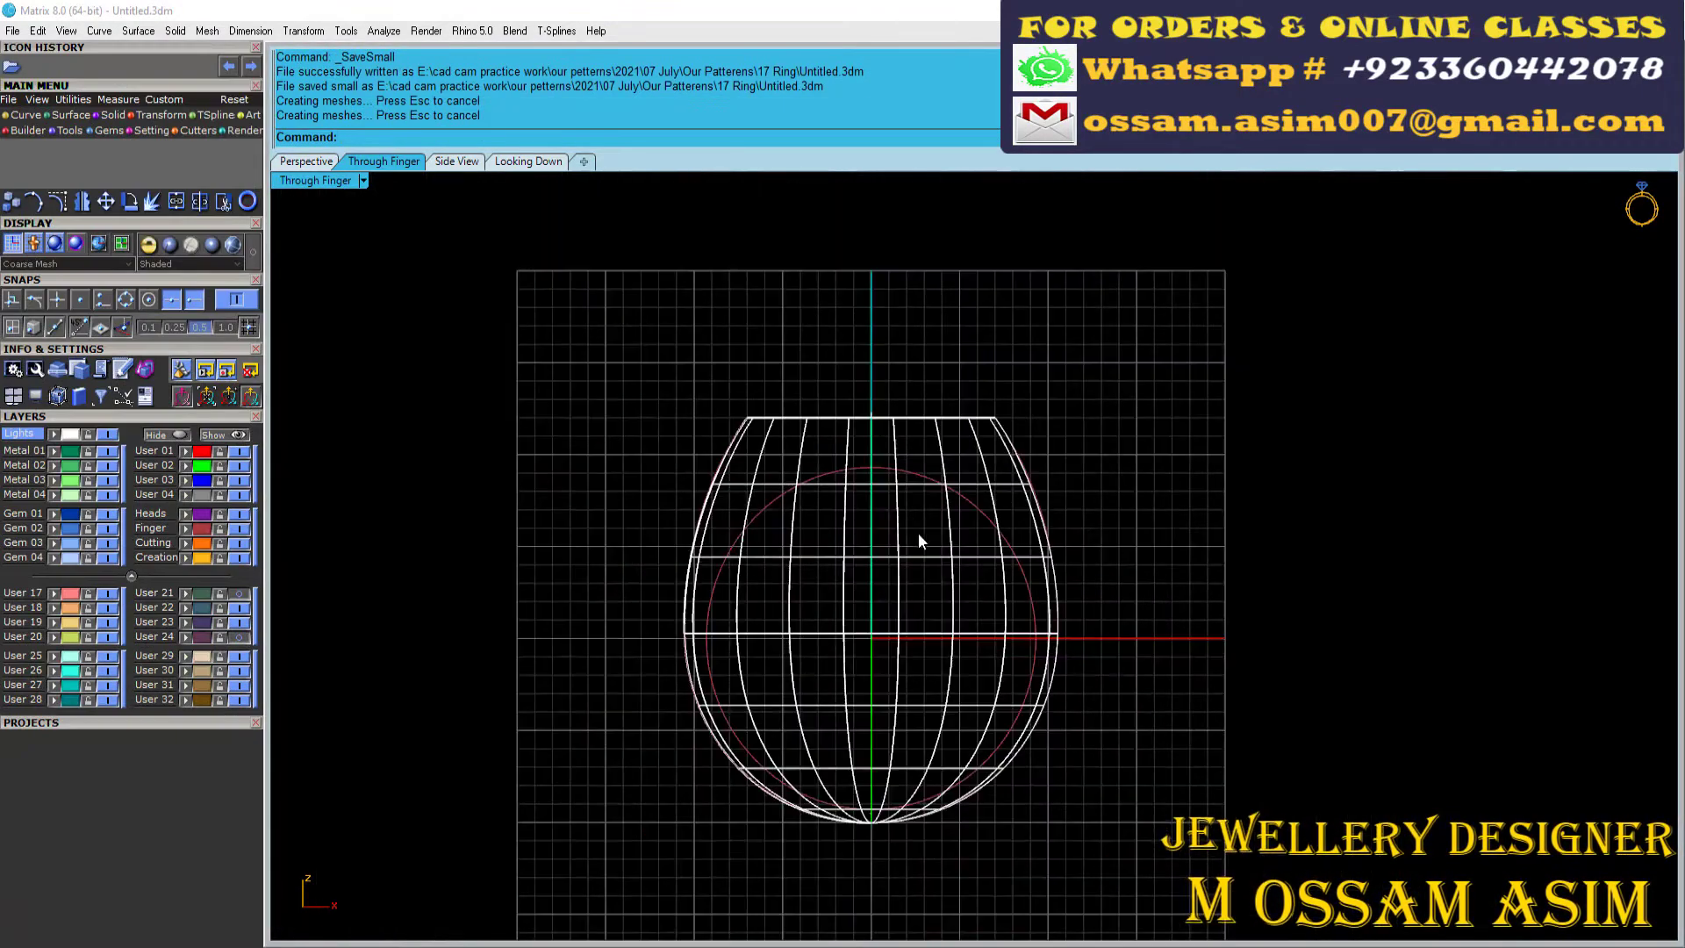
scroll(777, 556, "up", 4)
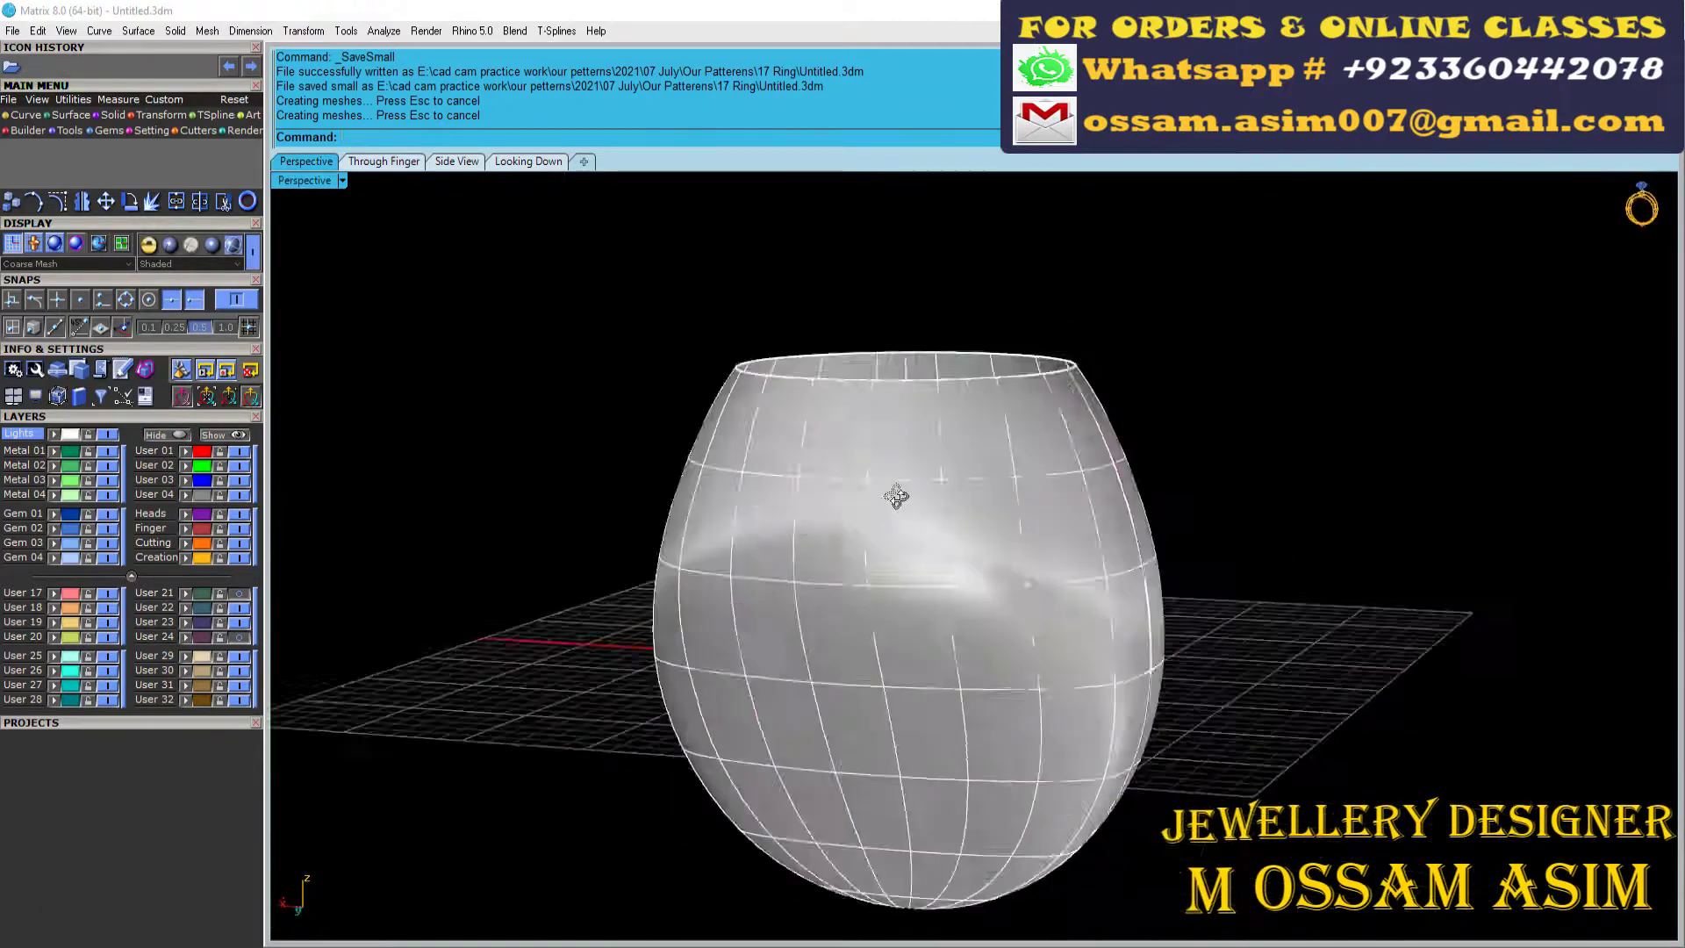
left_click(515, 612)
Step: Paste a duplicate of the ring surface and trim its top with the curve
key("ctrl+c")
key("ctrl+v")
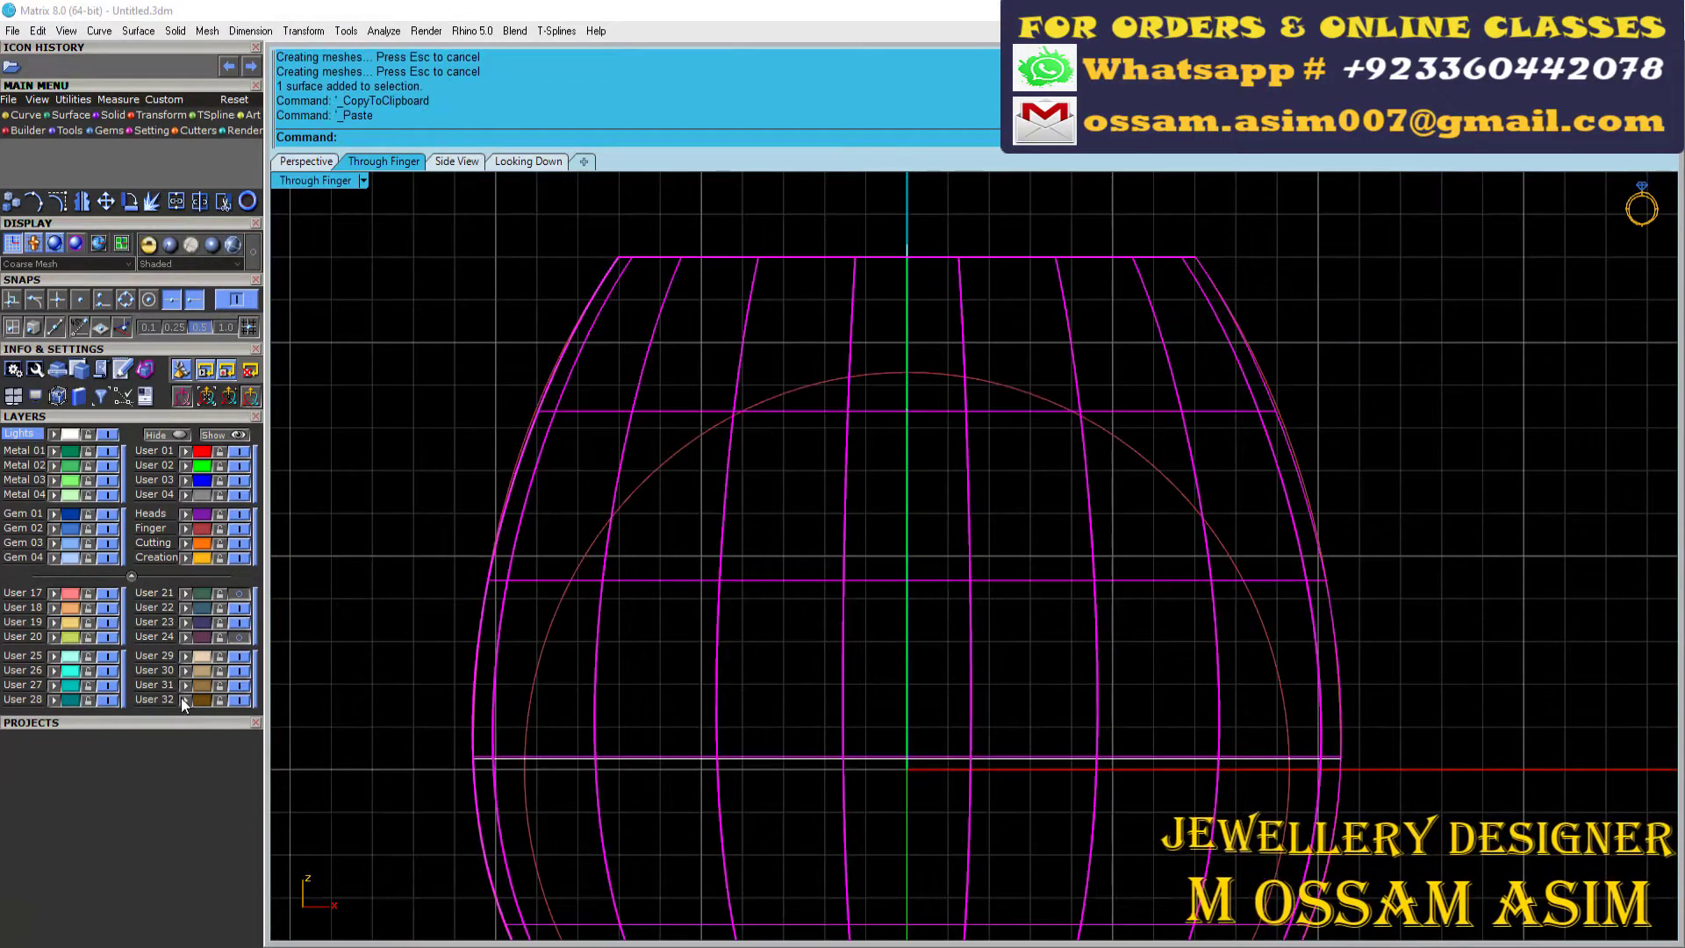
key("Escape")
scroll(630, 409, "up", 3)
left_click(242, 199)
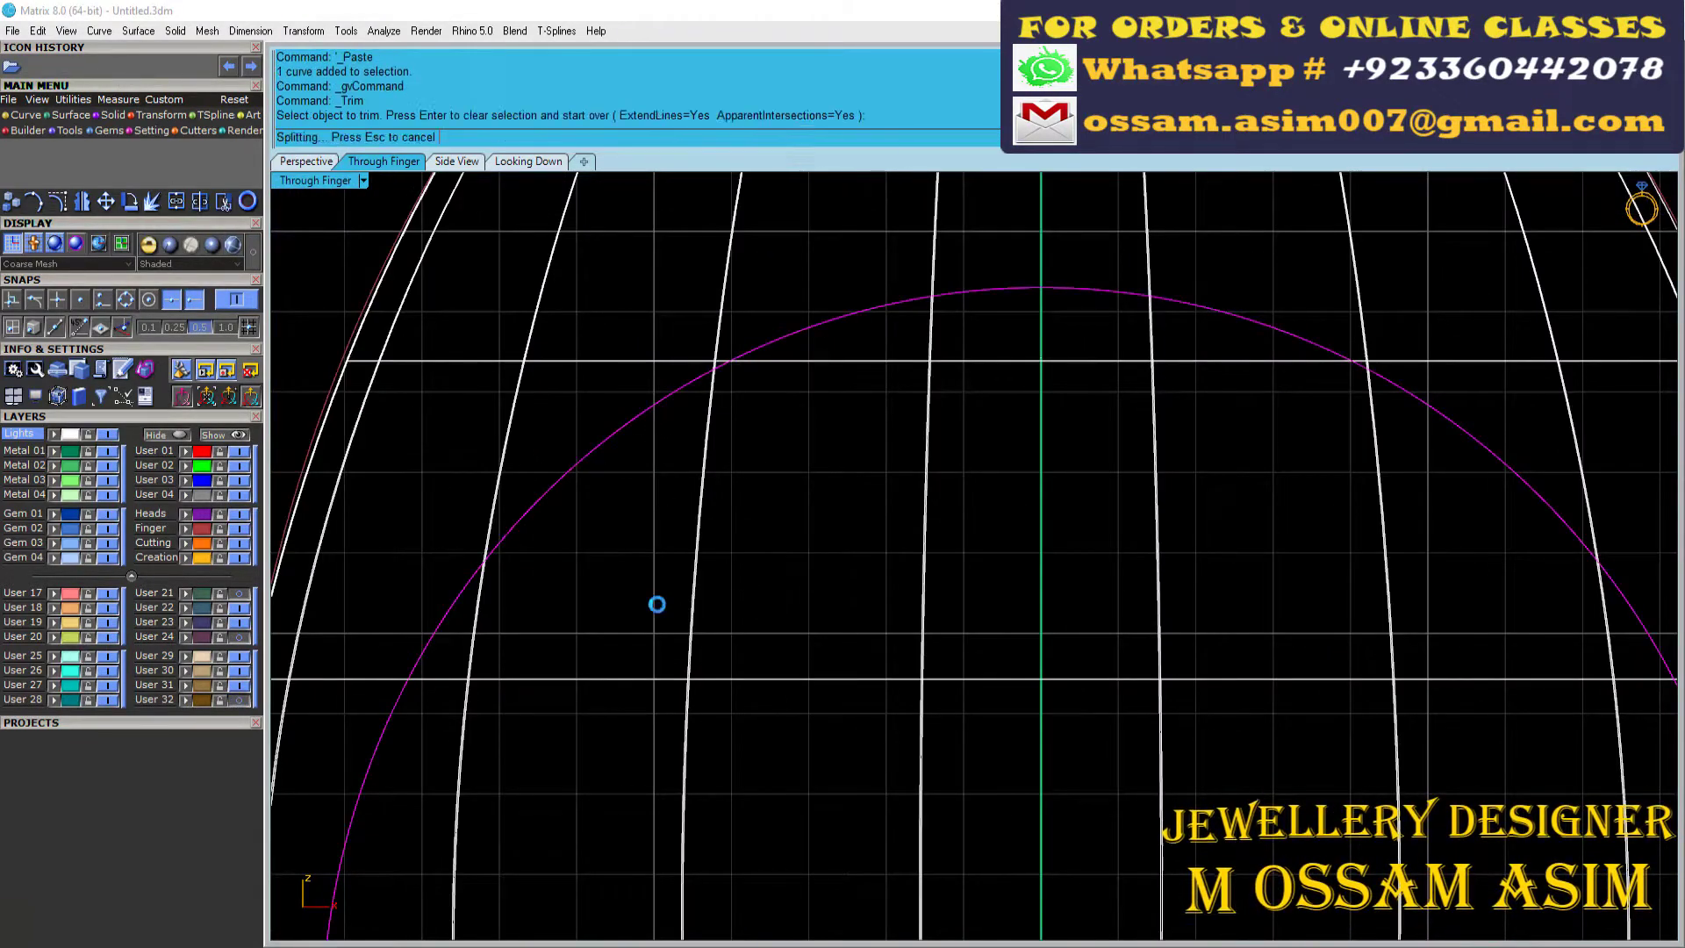
left_click(654, 602)
scroll(687, 571, "down", 3)
Step: Load a round diamond, move it to the ring top at 4.8 mm, and look down
left_click(108, 130)
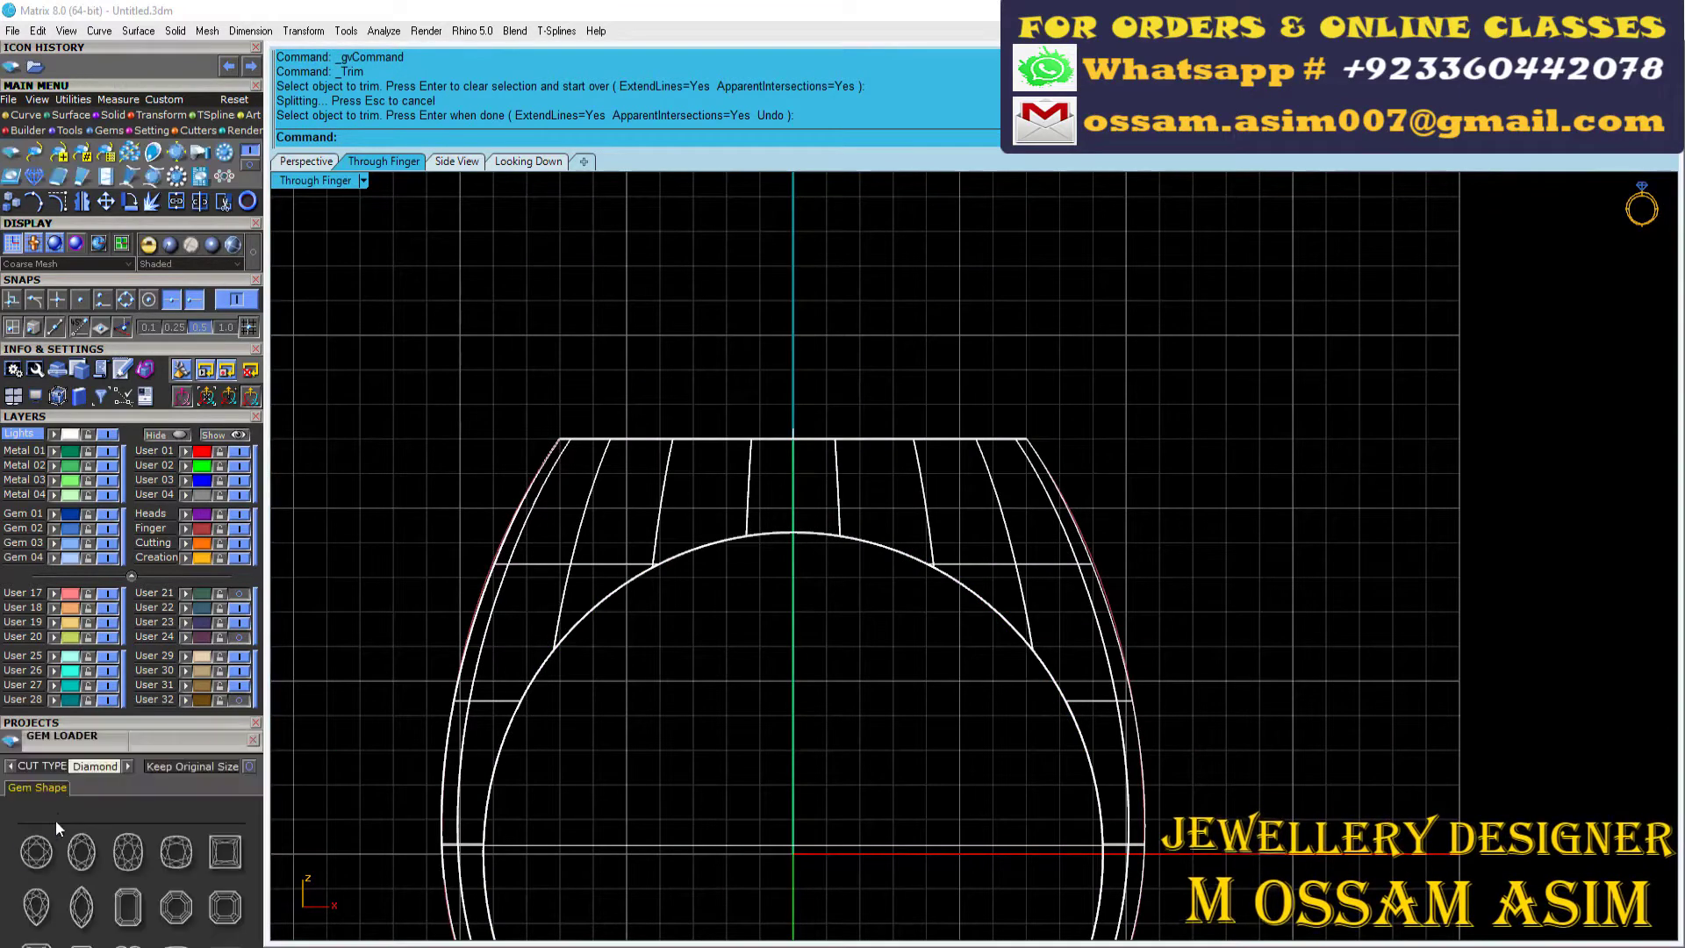
left_click(55, 820)
scroll(191, 331, "down", 5)
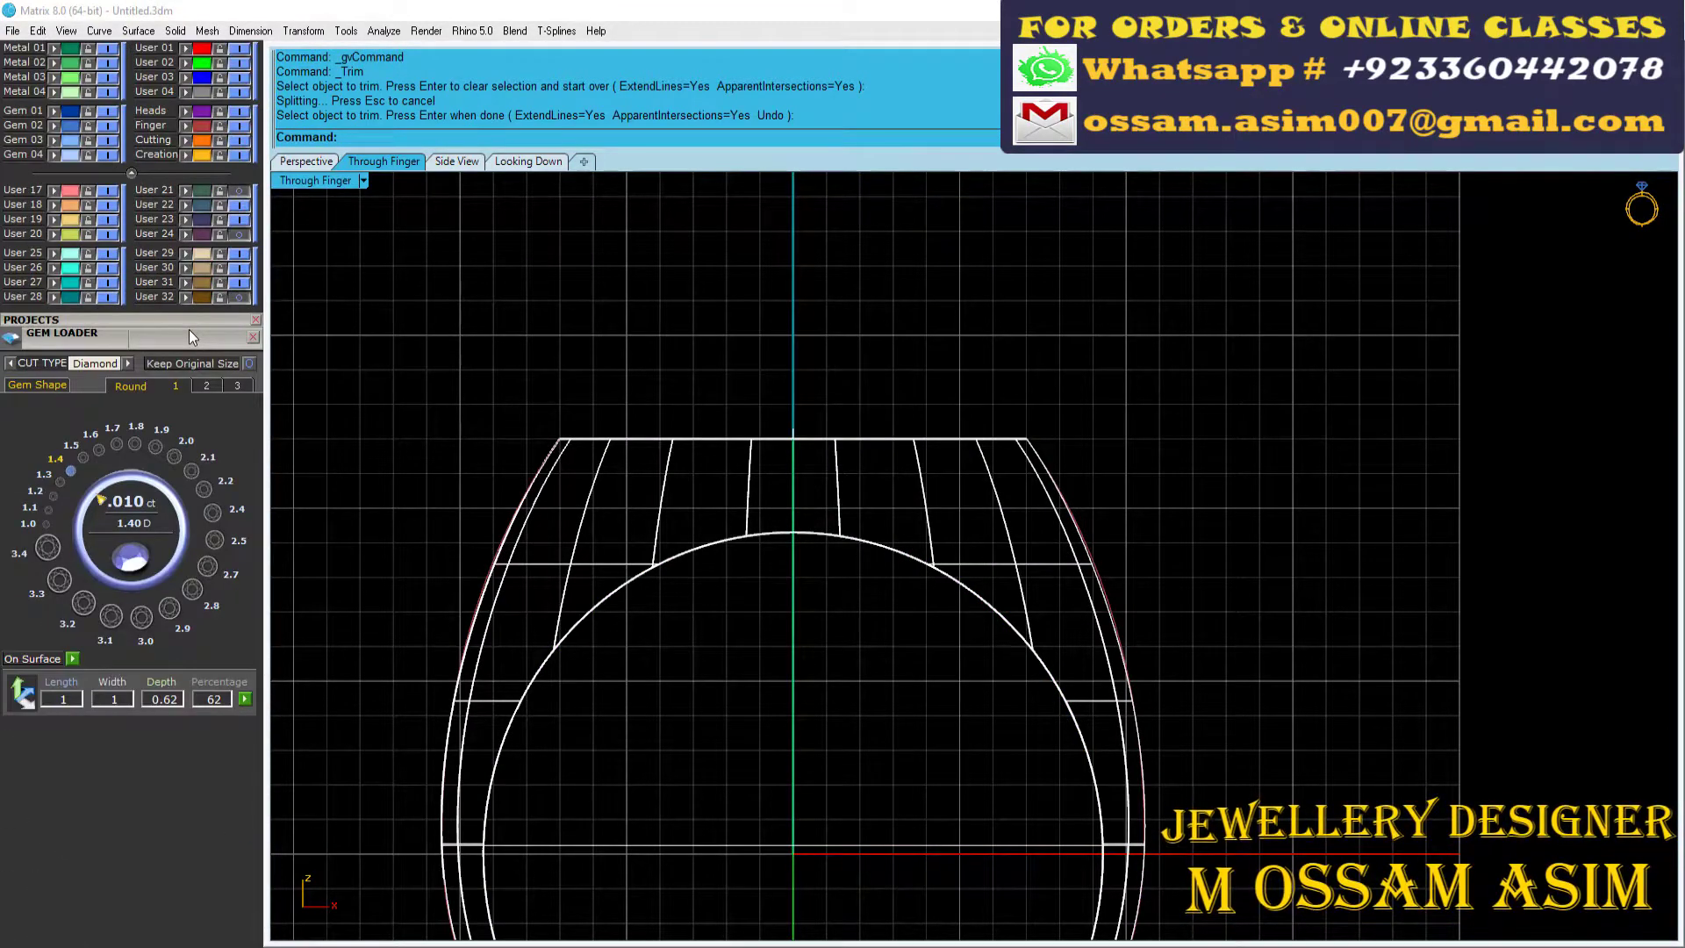
left_click(206, 385)
left_click(188, 593)
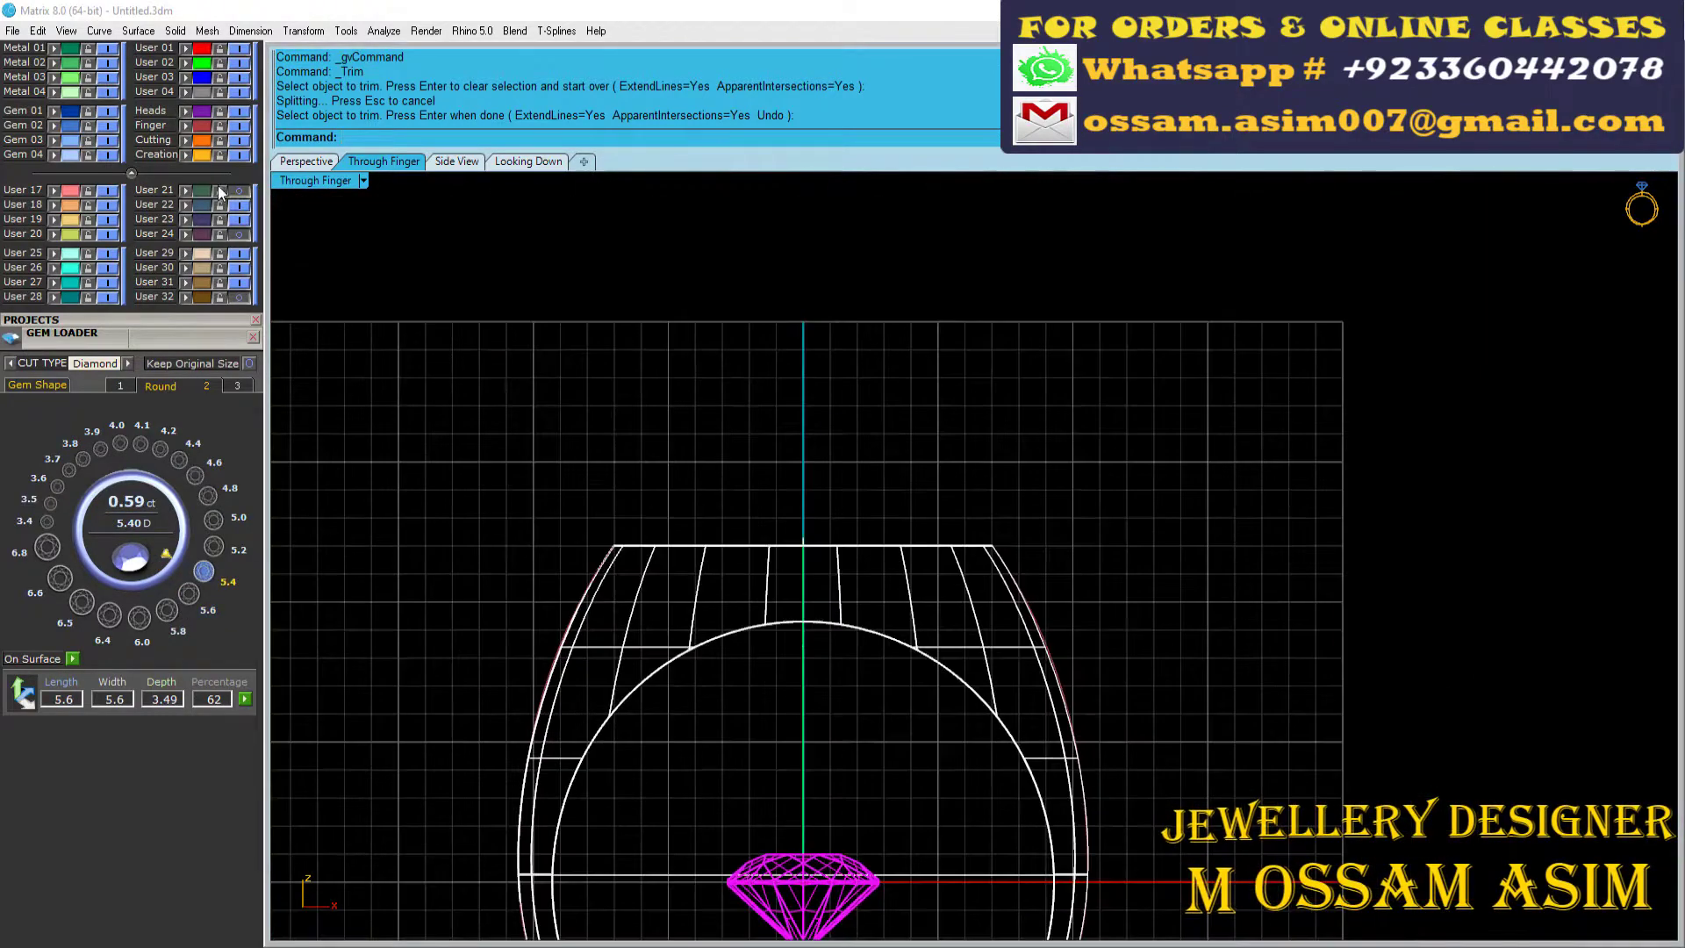
left_click_drag(732, 868, 733, 316)
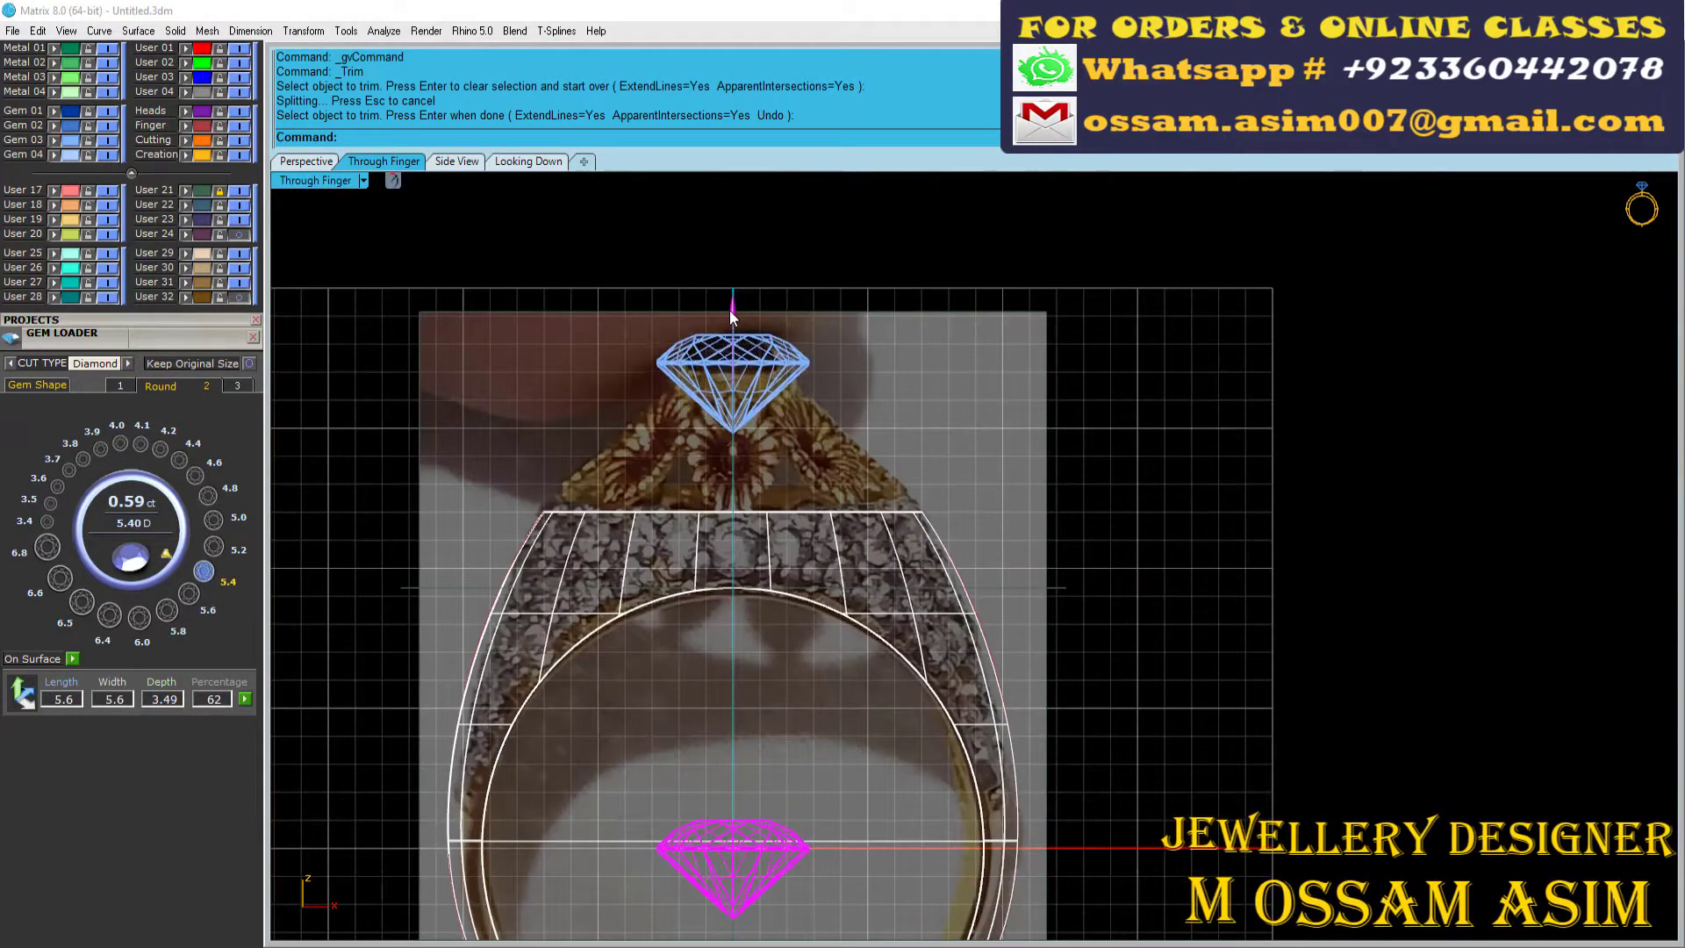
left_click(213, 546)
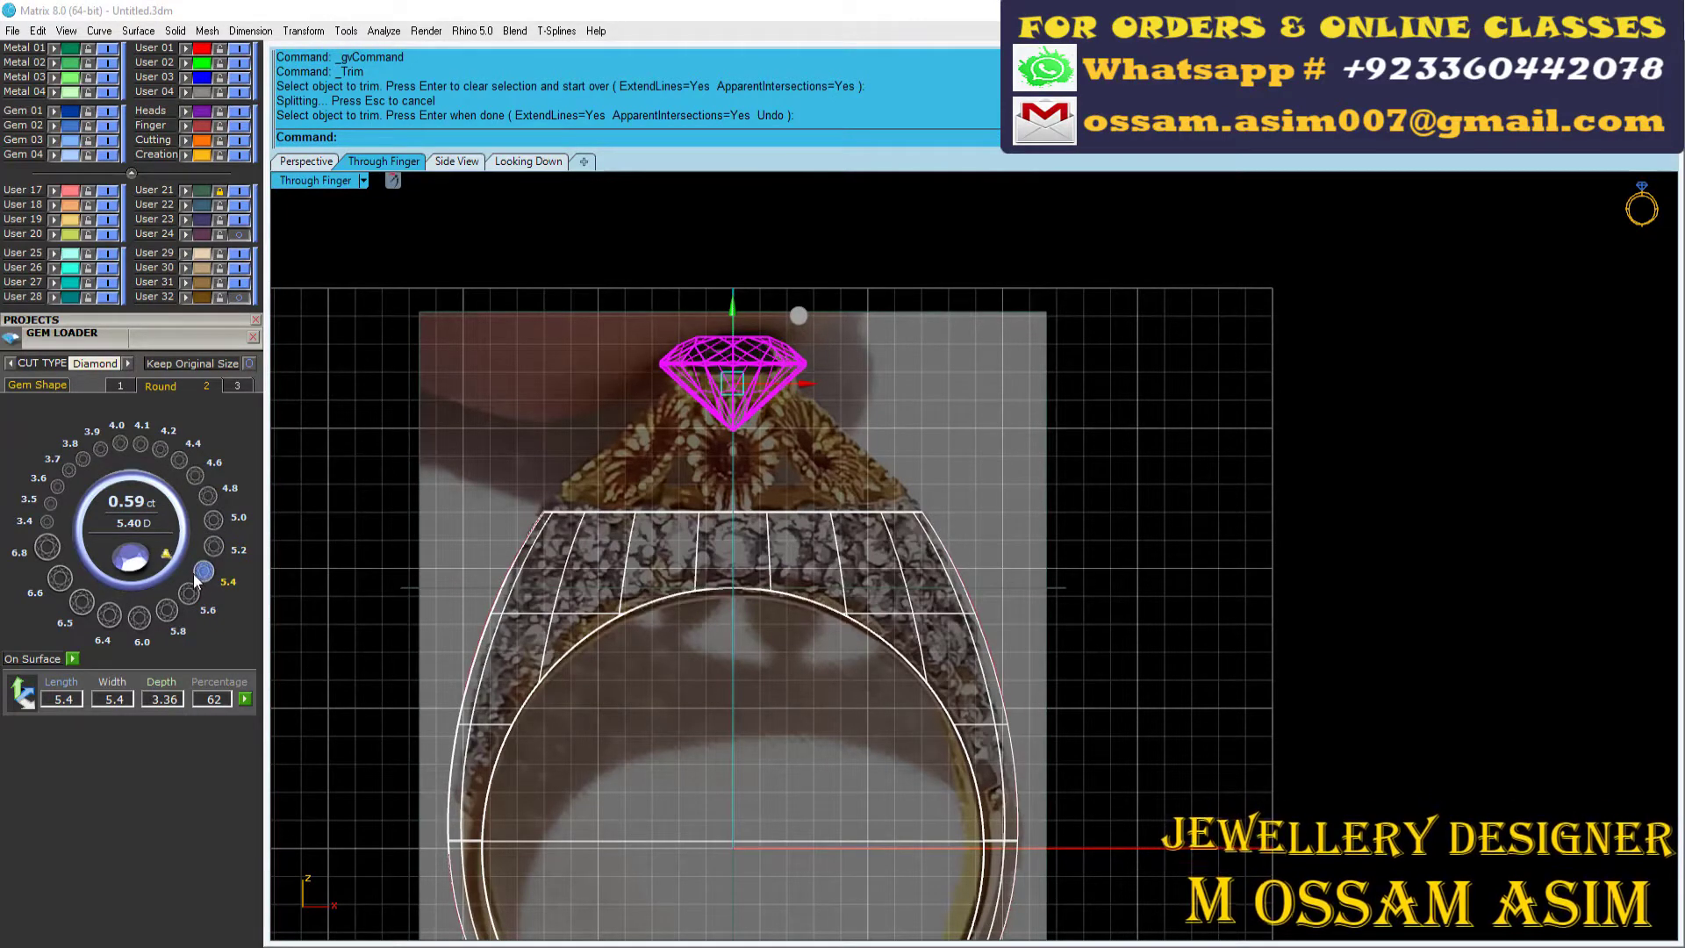
left_click(208, 496)
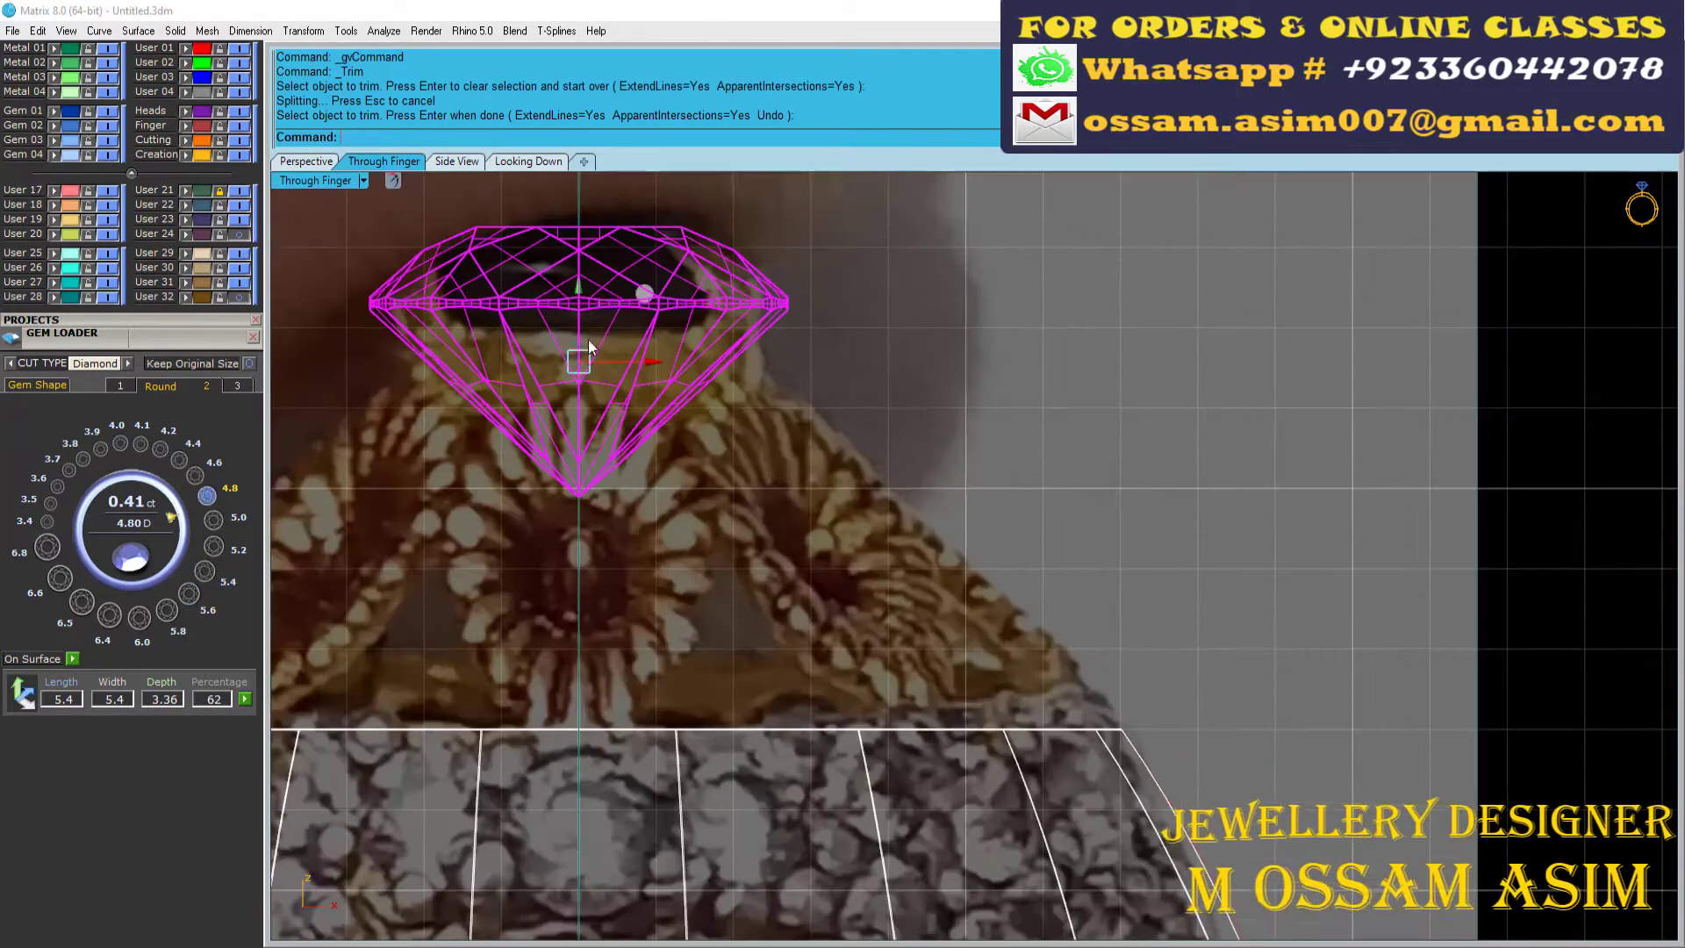
left_click(529, 162)
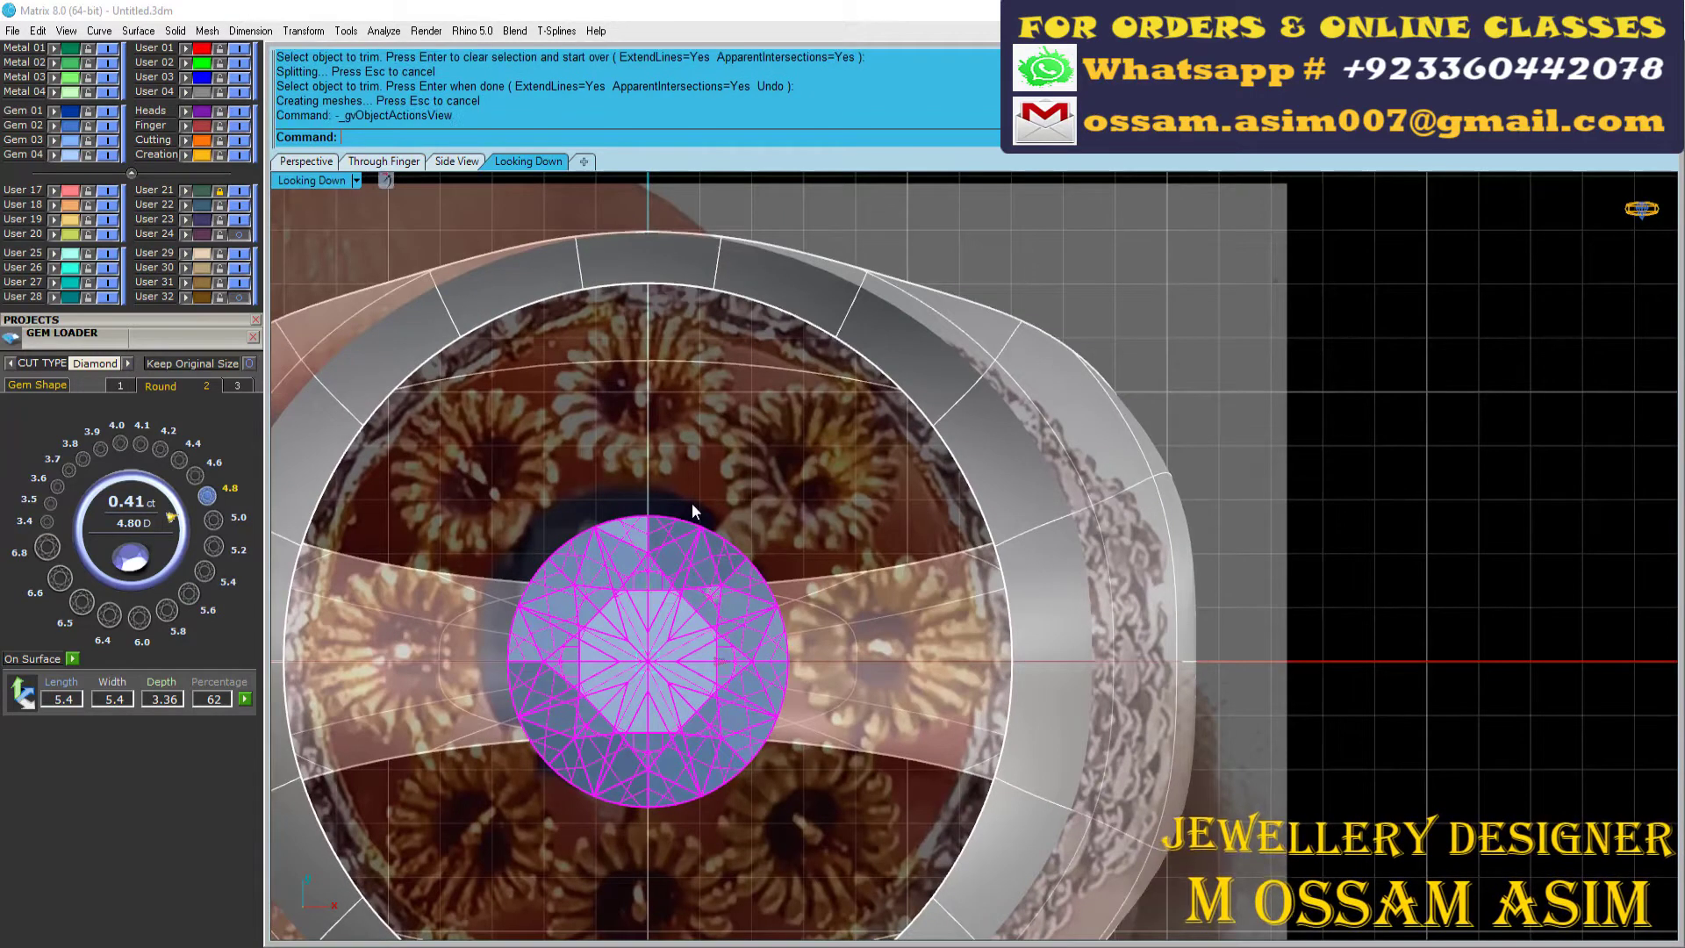
key("F6")
Step: Build a prong head on the gem with the v601 rail profile and adjusted offset
left_click(747, 611)
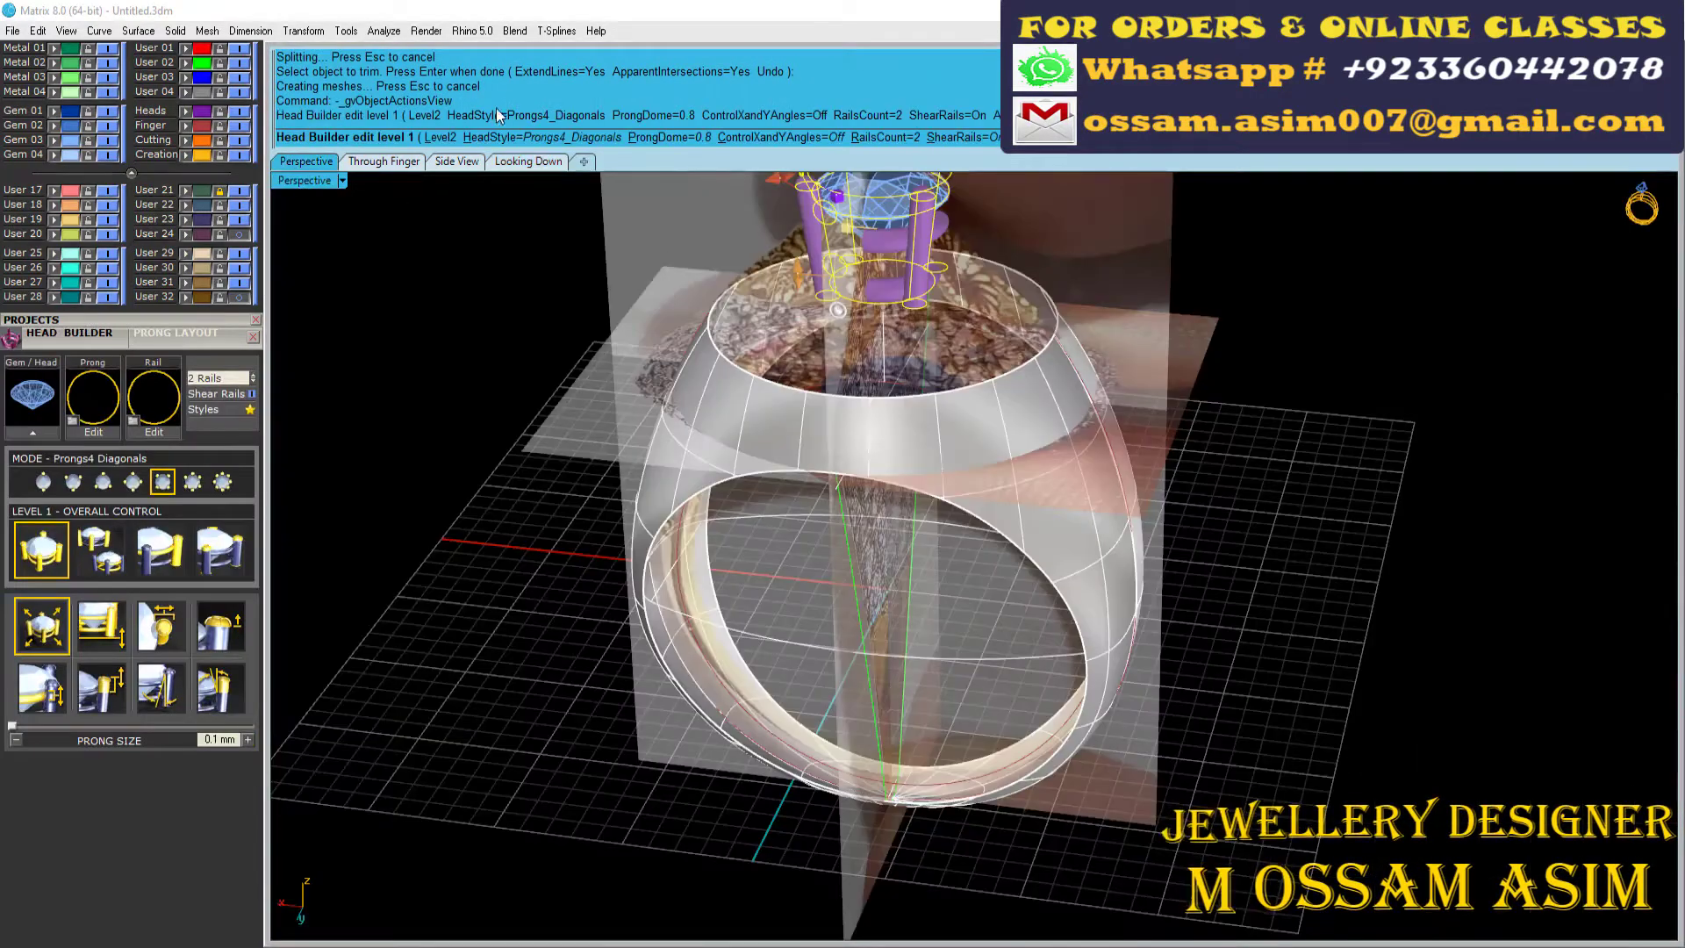
left_click(101, 549)
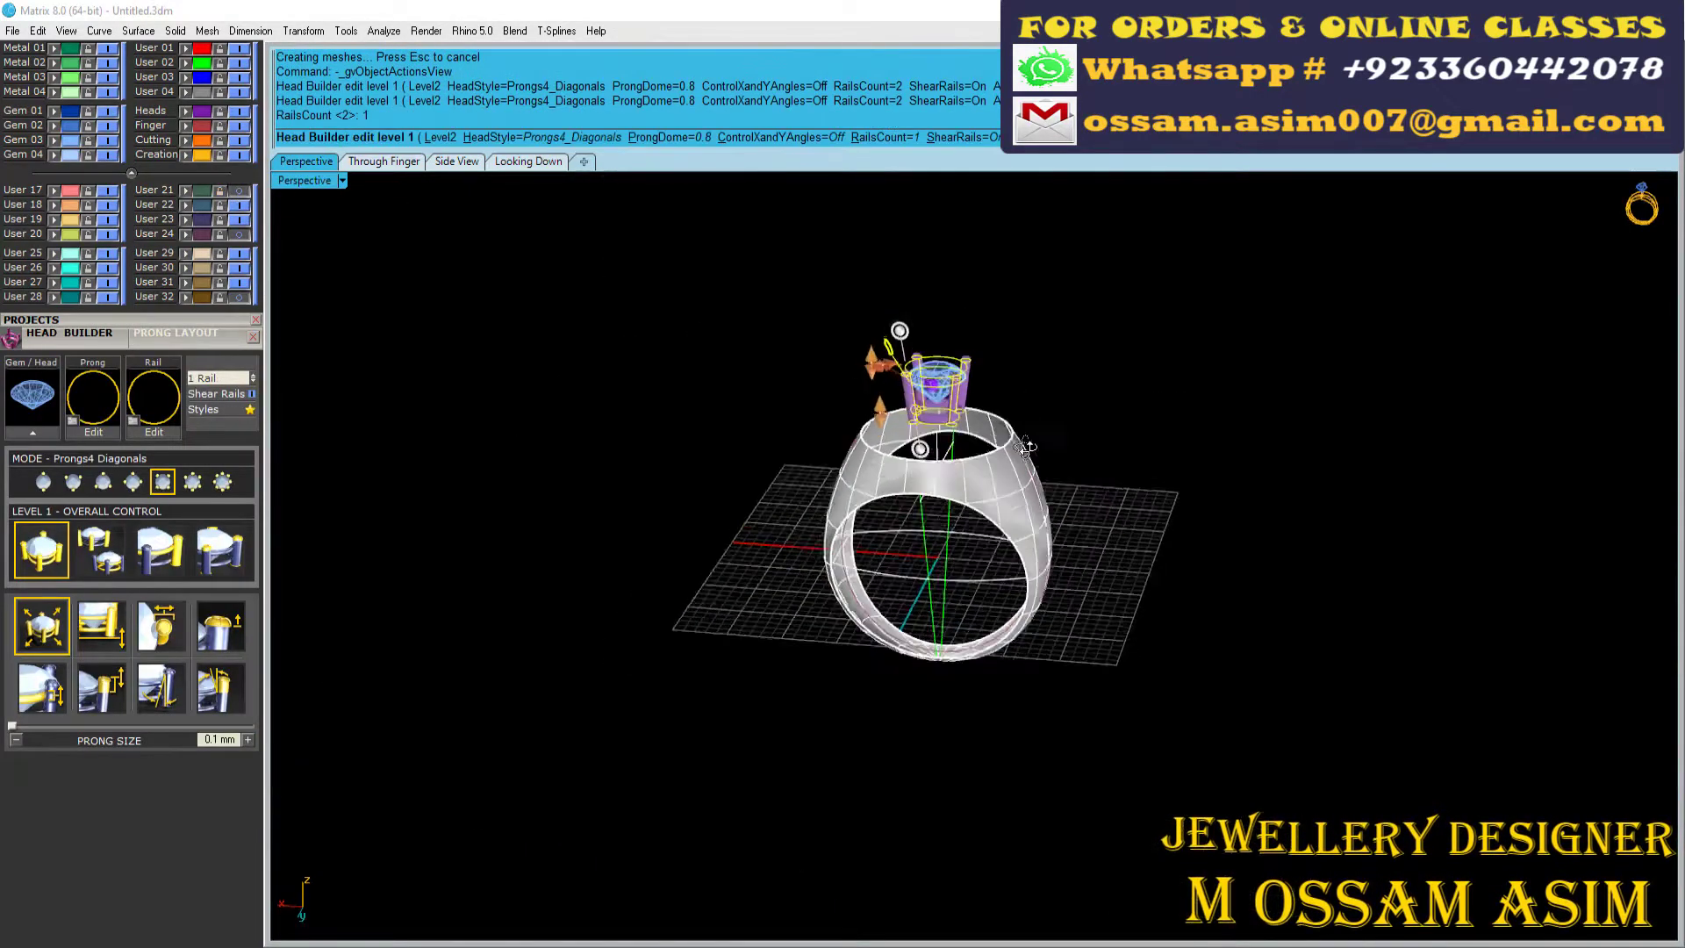
left_click(659, 409)
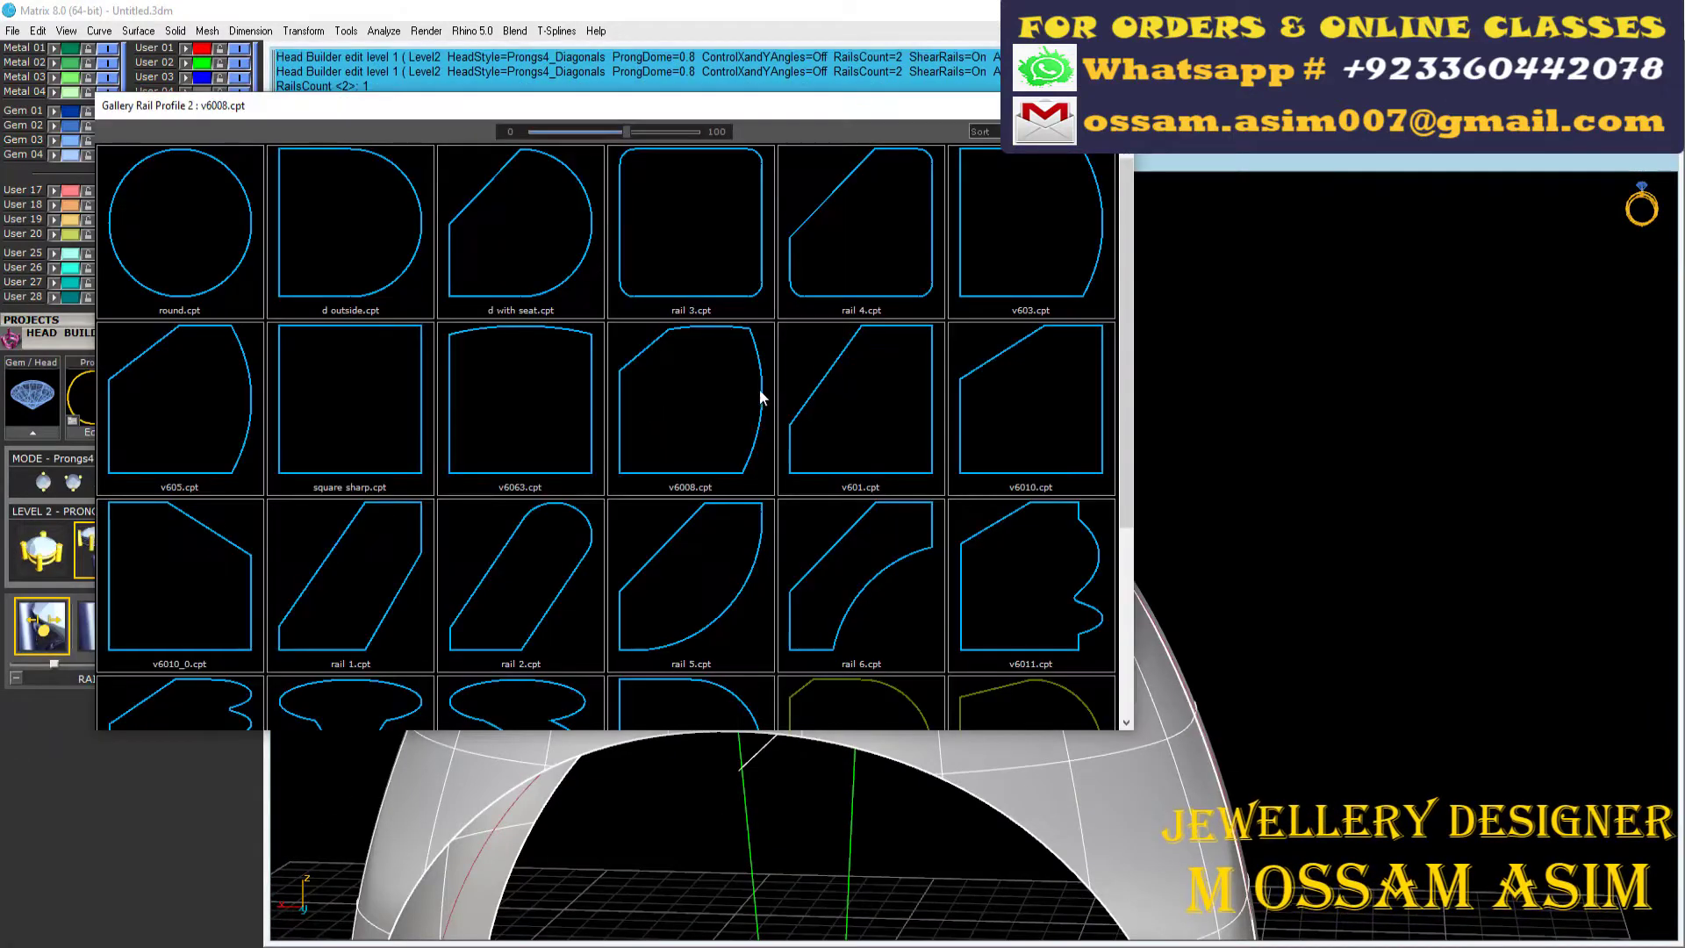
left_click(804, 398)
left_click(161, 625)
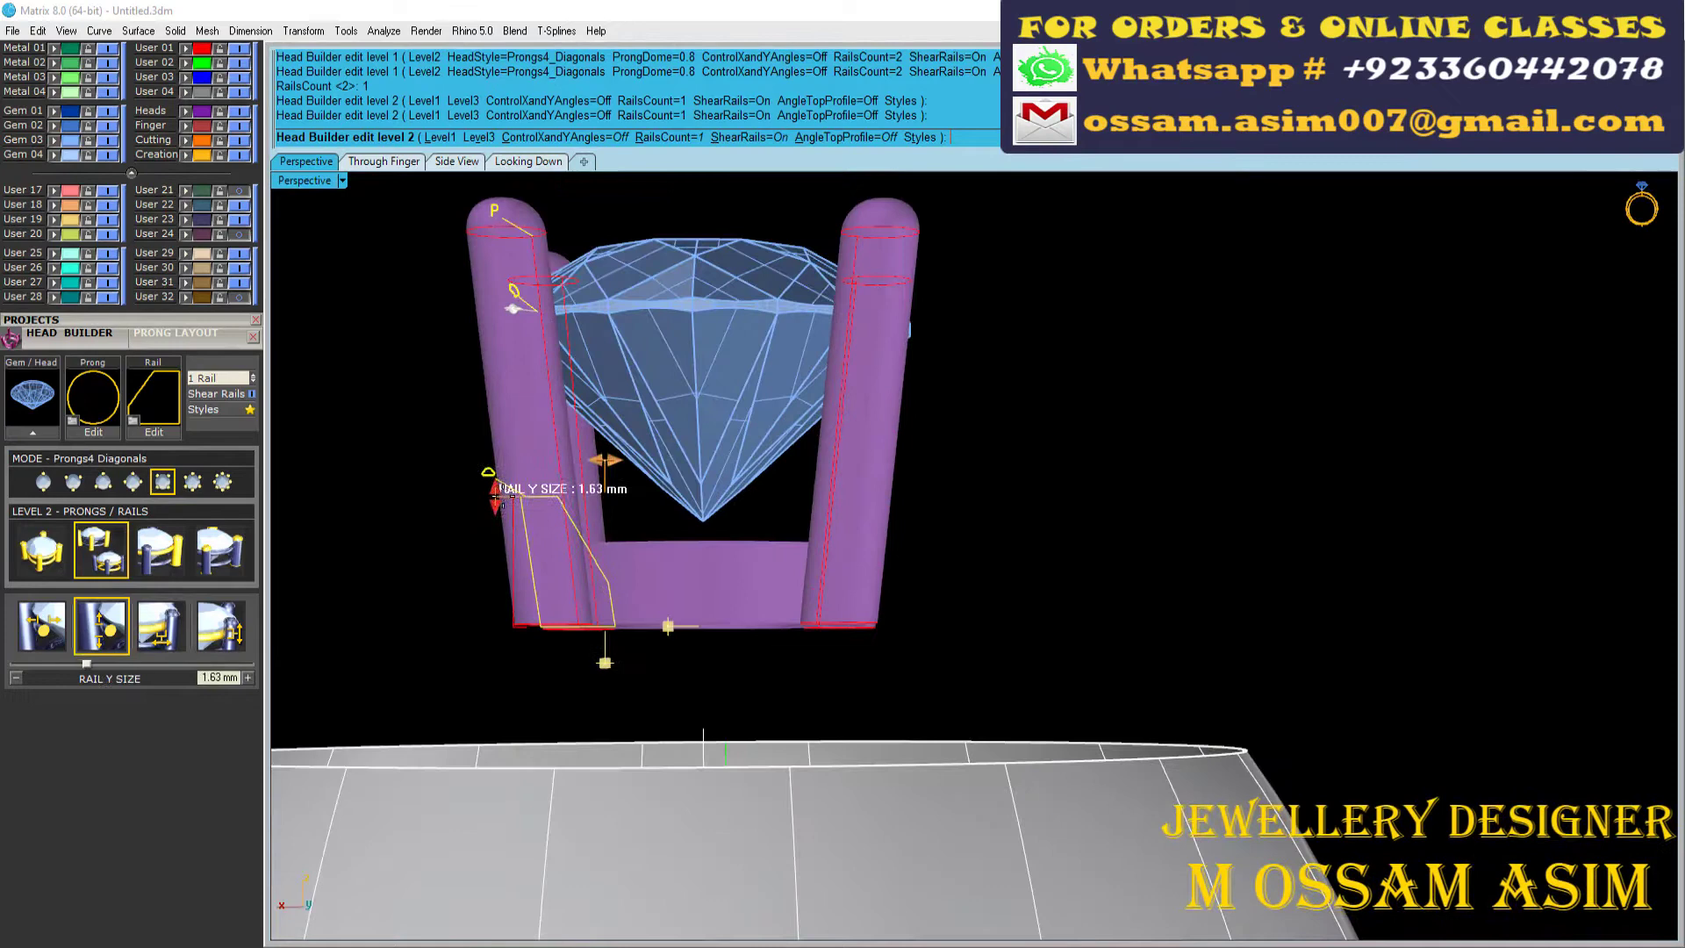
right_click(499, 489)
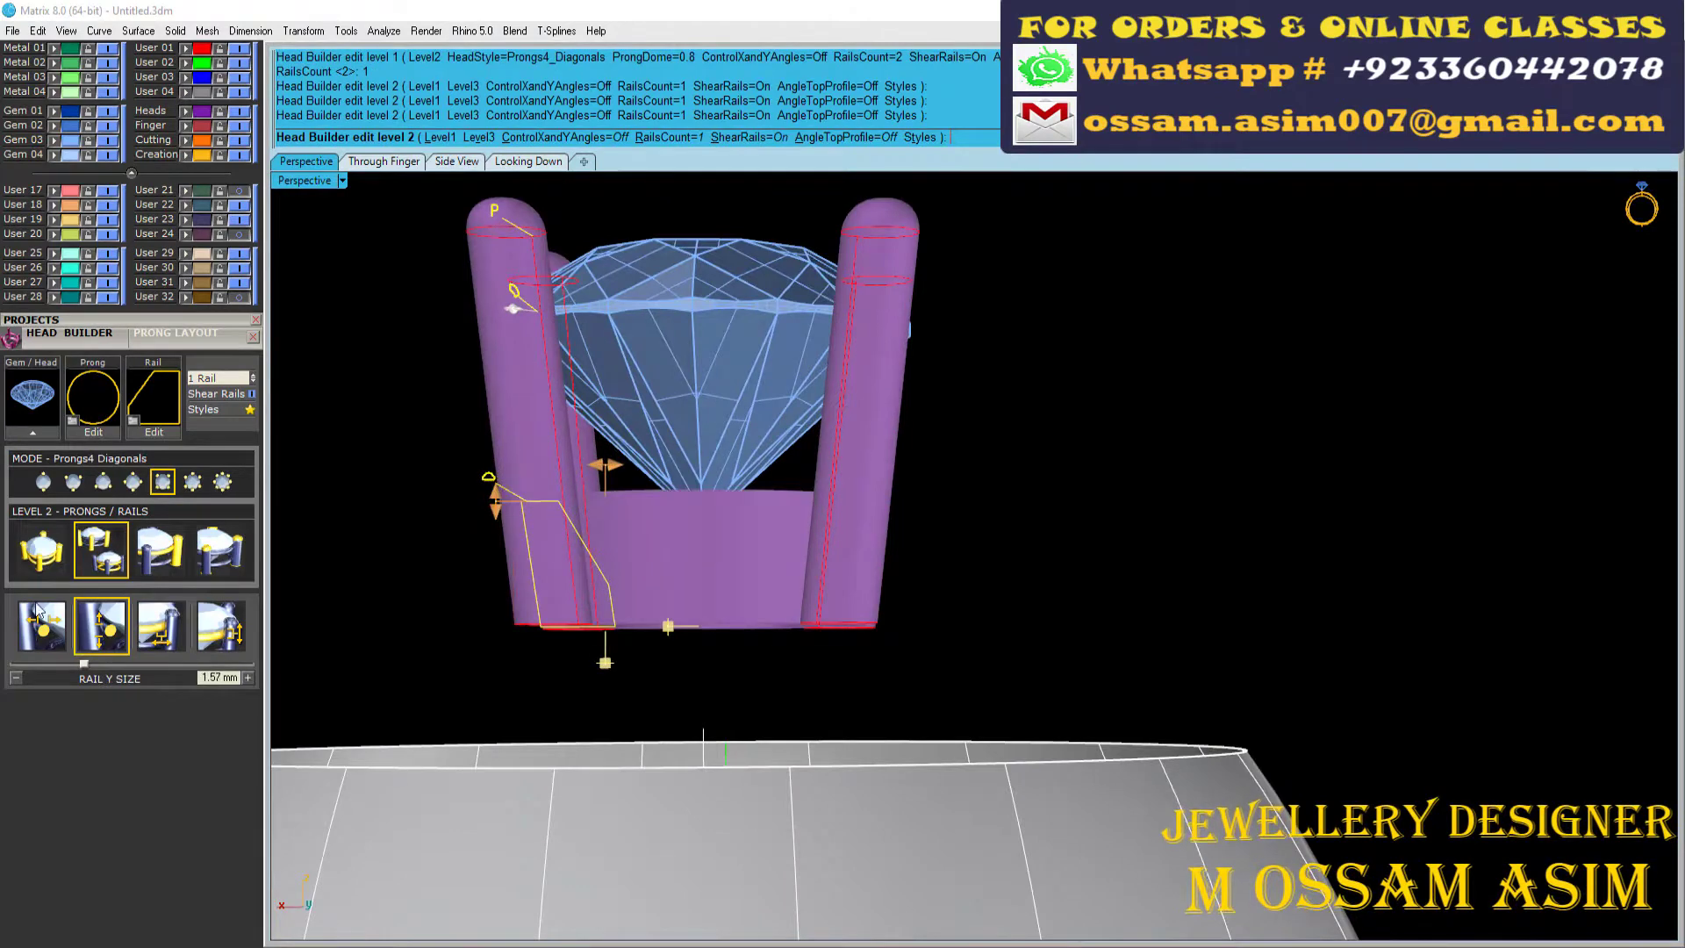
Step: Set the head tilt to about 2.5° and raise the head by shortening its drop
left_click(165, 710)
key("Return")
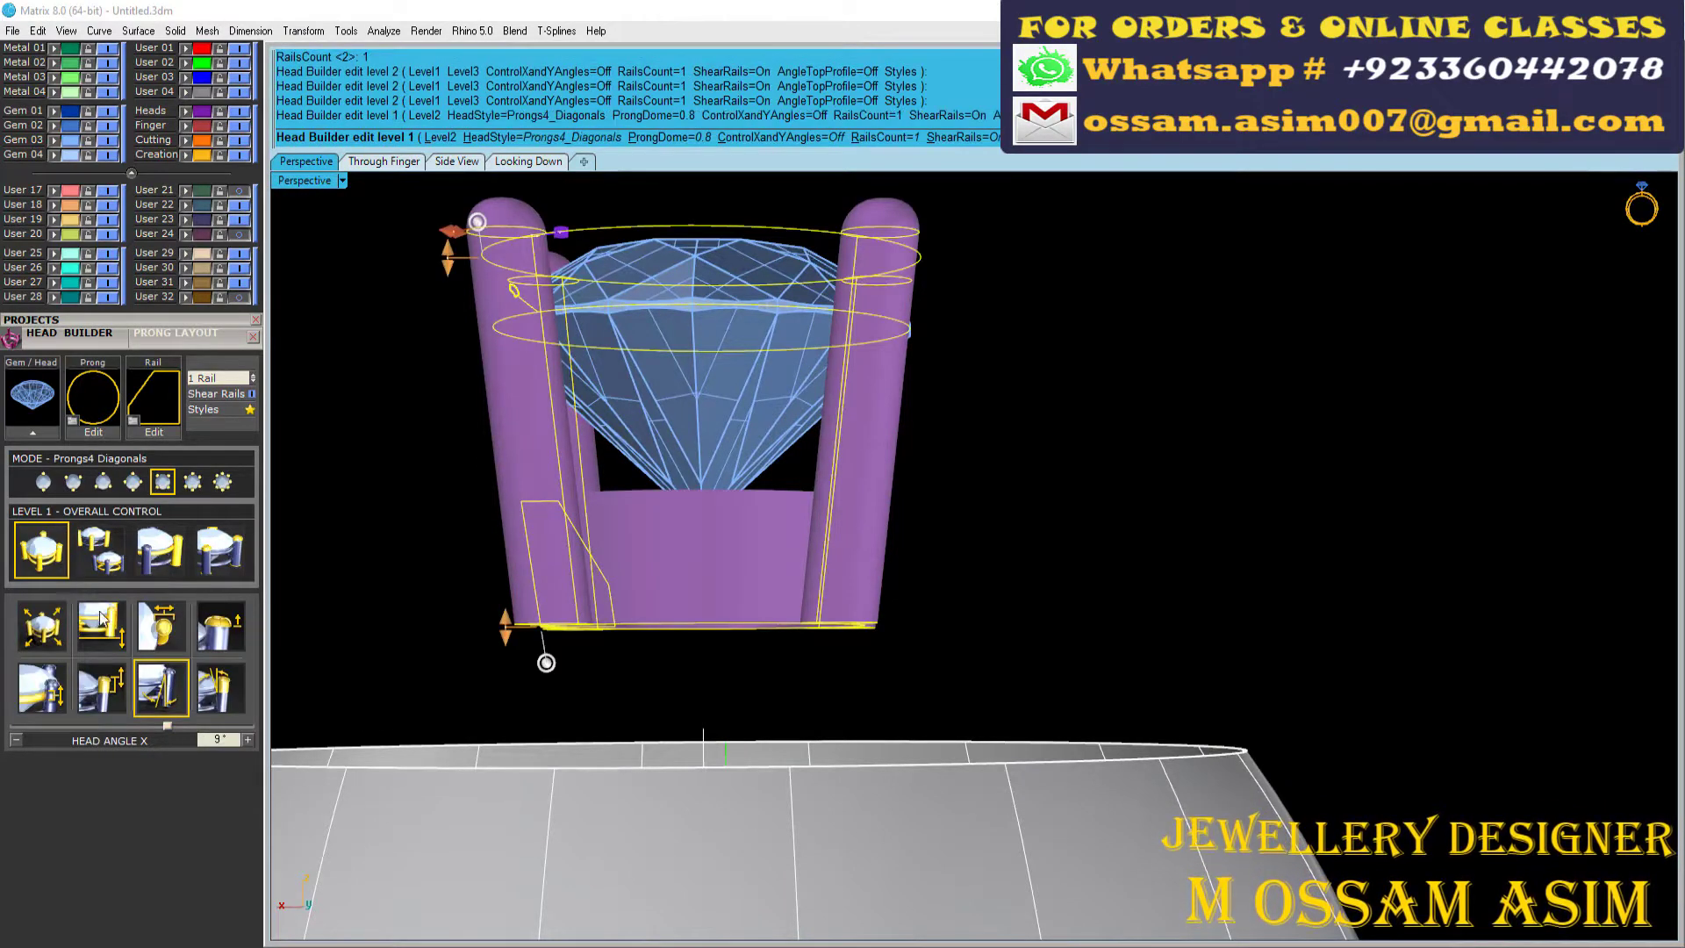
left_click(101, 550)
left_click(53, 536)
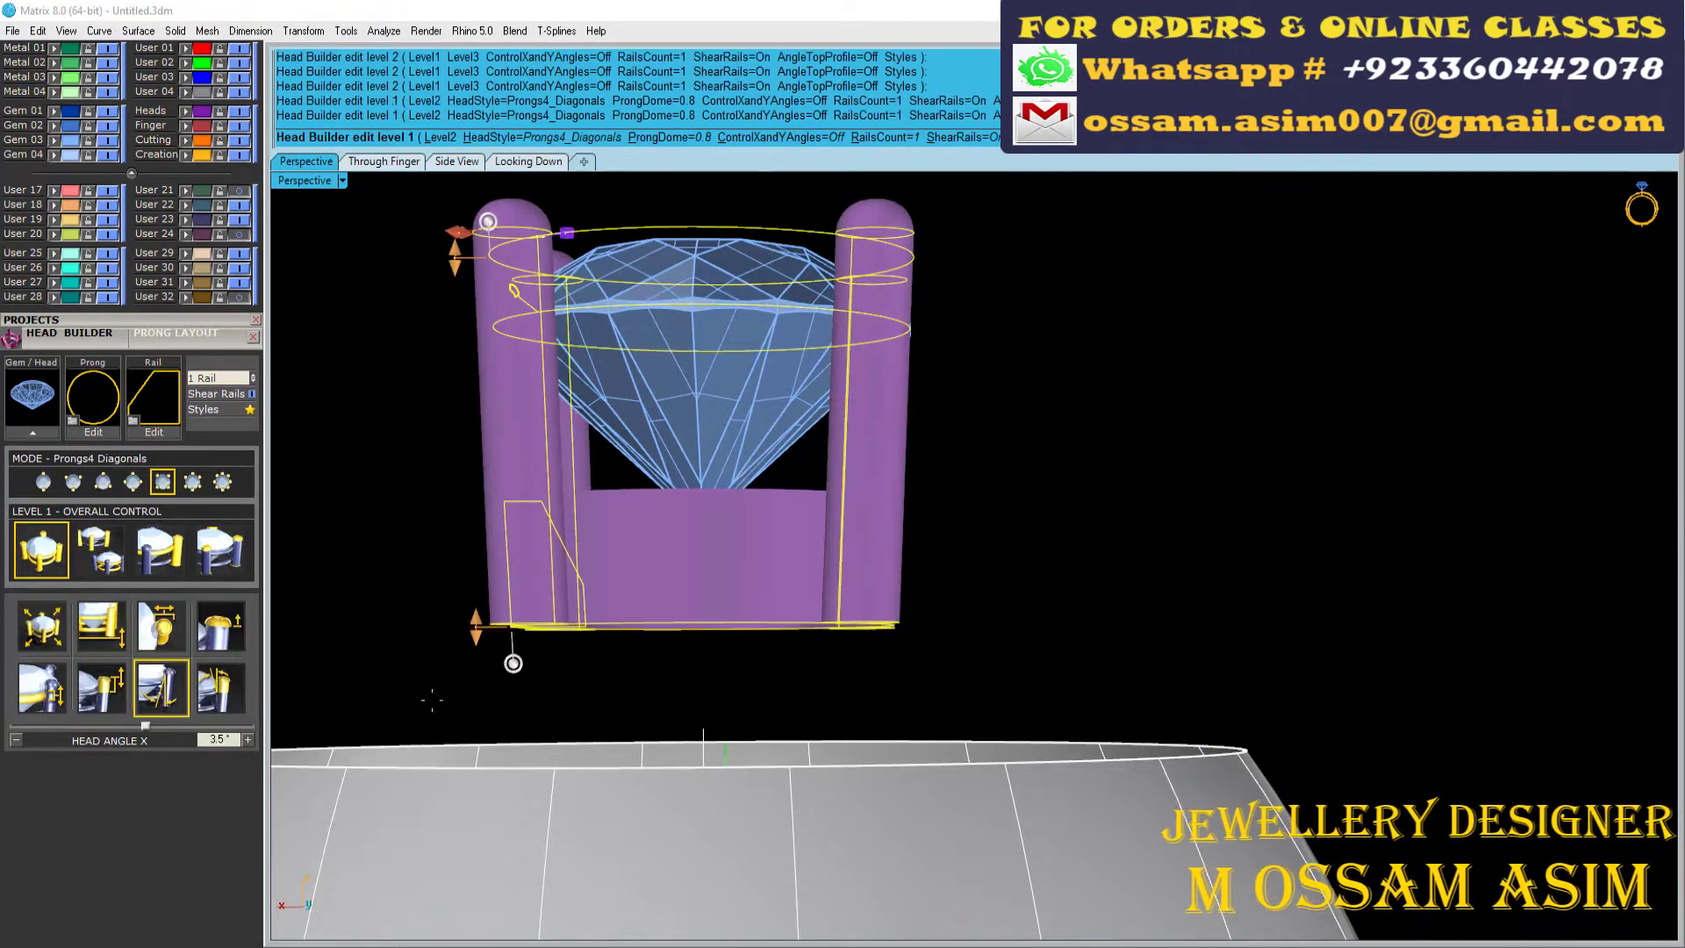
type("0")
key("Return")
scroll(540, 608, "up", 3)
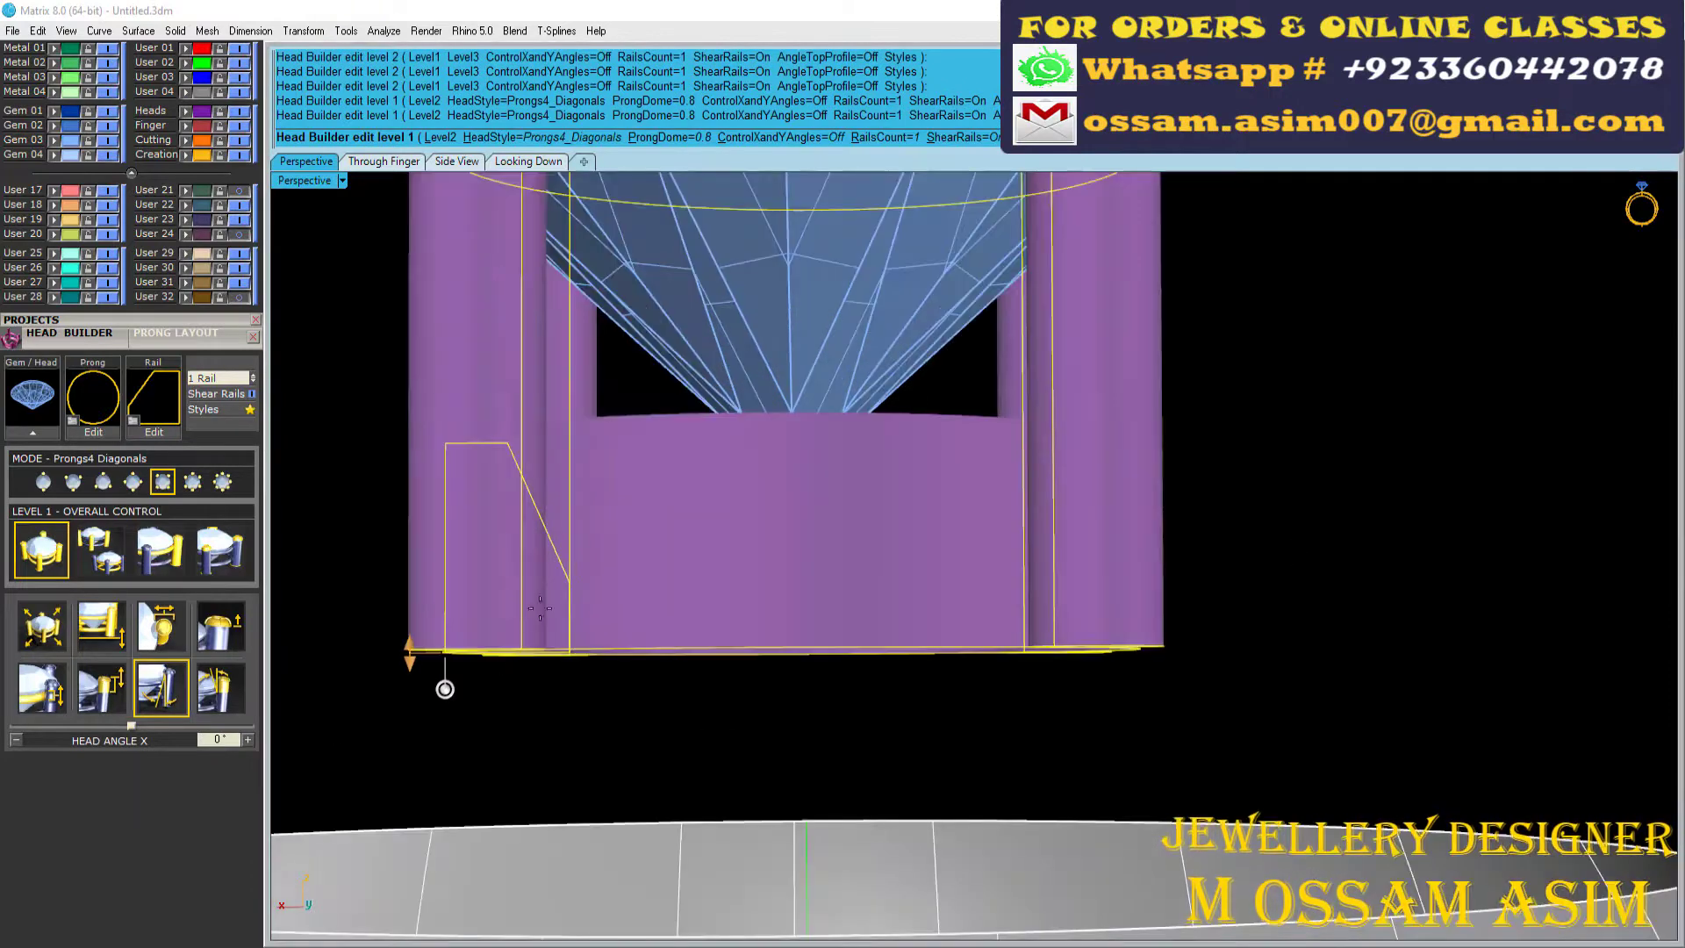
mouse_move(409, 654)
left_mouse_down()
mouse_move(414, 675)
mouse_move(436, 531)
left_mouse_up()
scroll(491, 569, "down", 3)
left_click(101, 549)
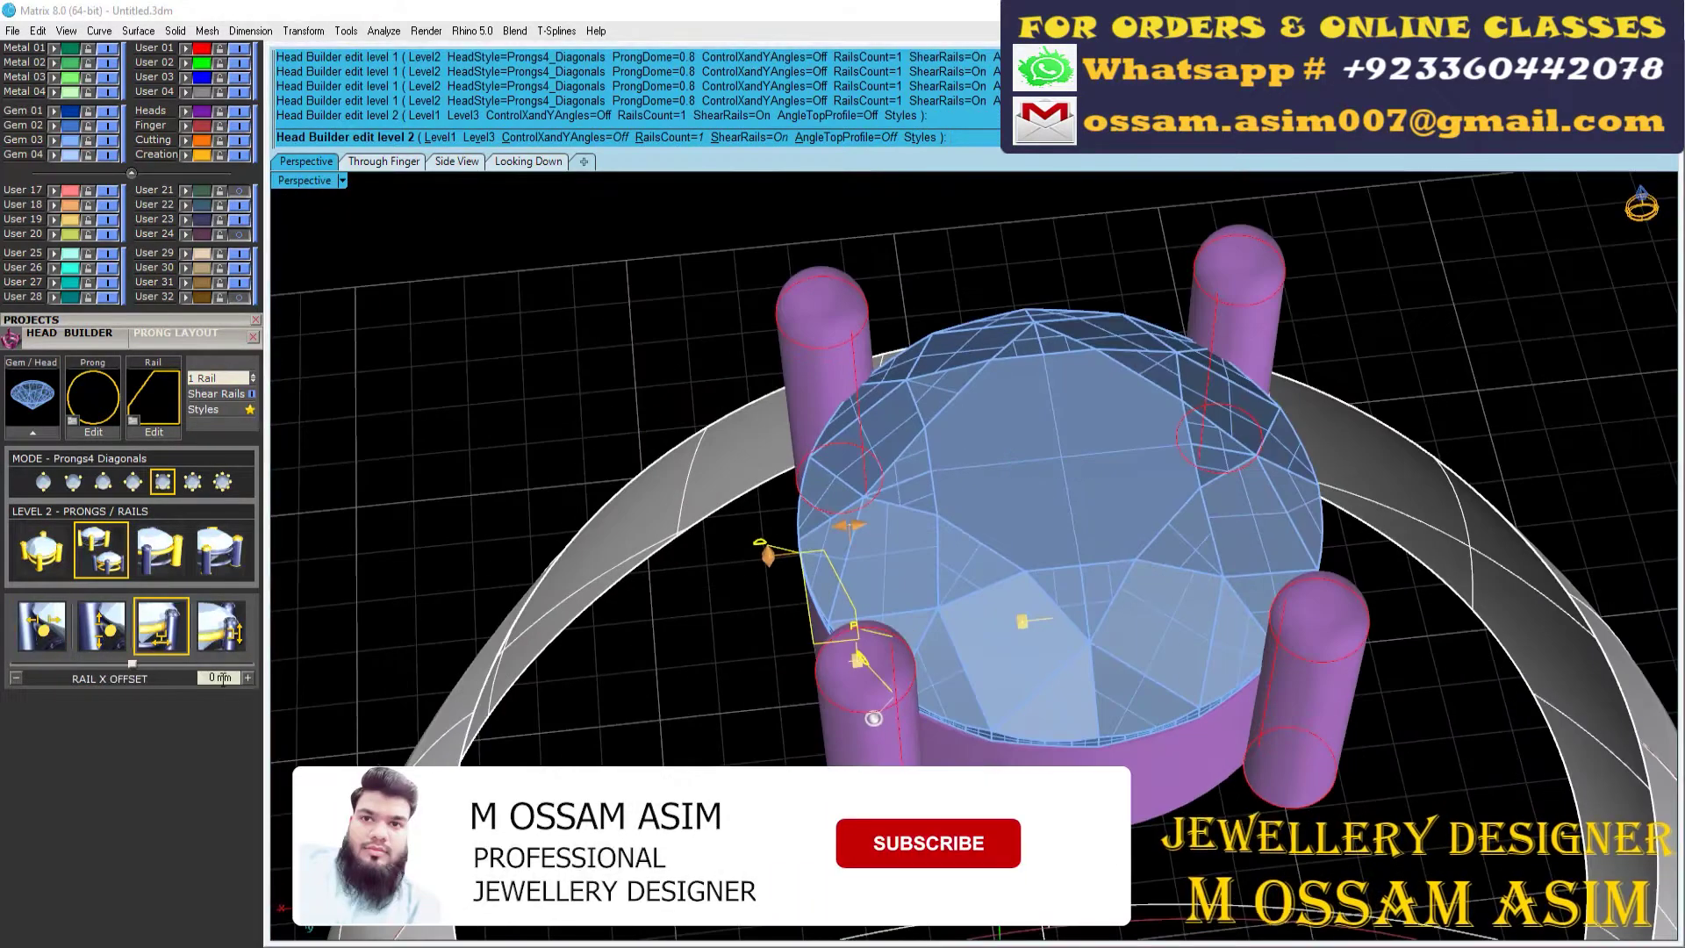
Step: Set the prong X and Y sizes to 0.85 mm
left_click(43, 561)
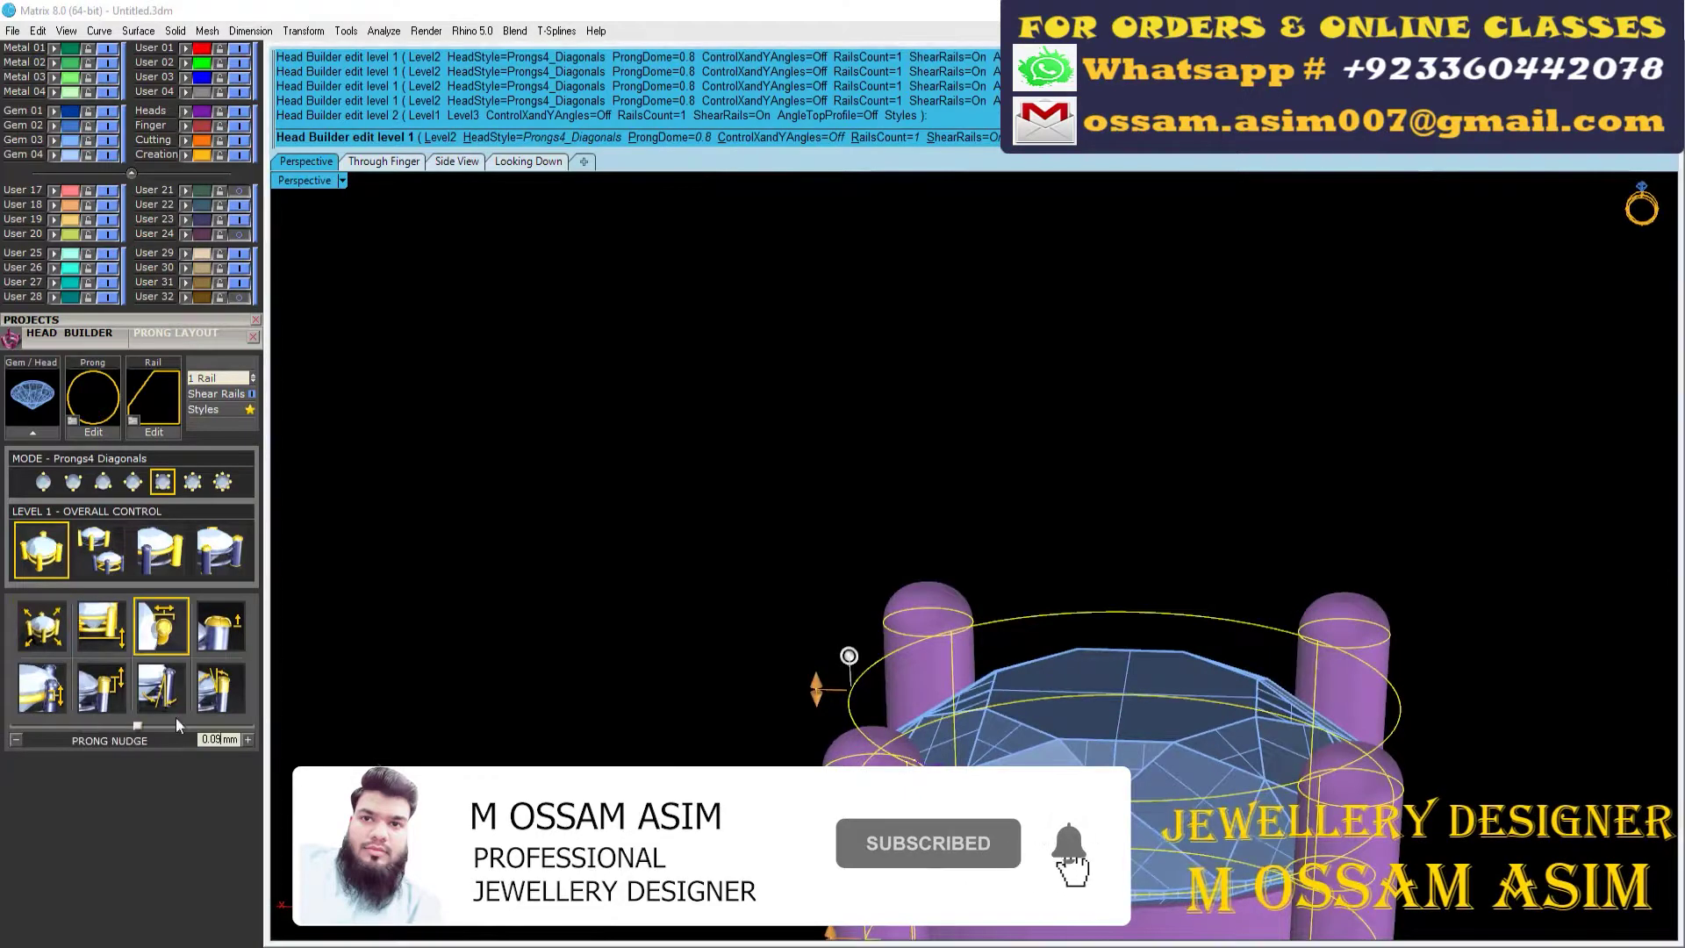
left_click(121, 552)
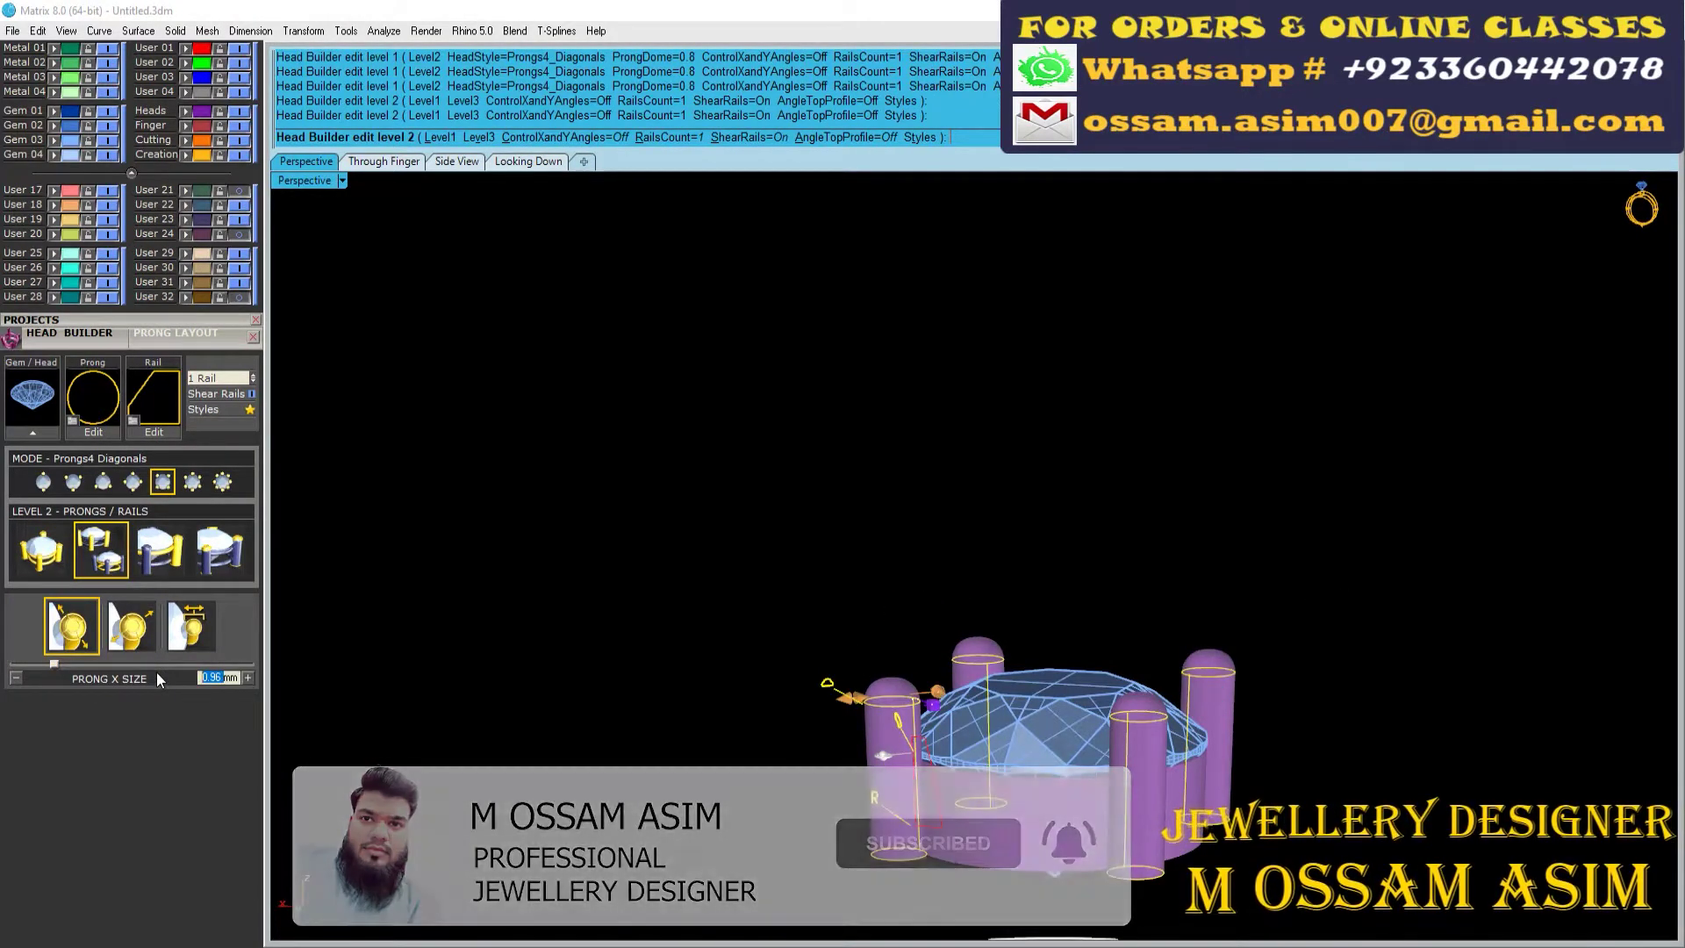
type("0.8")
key("Return")
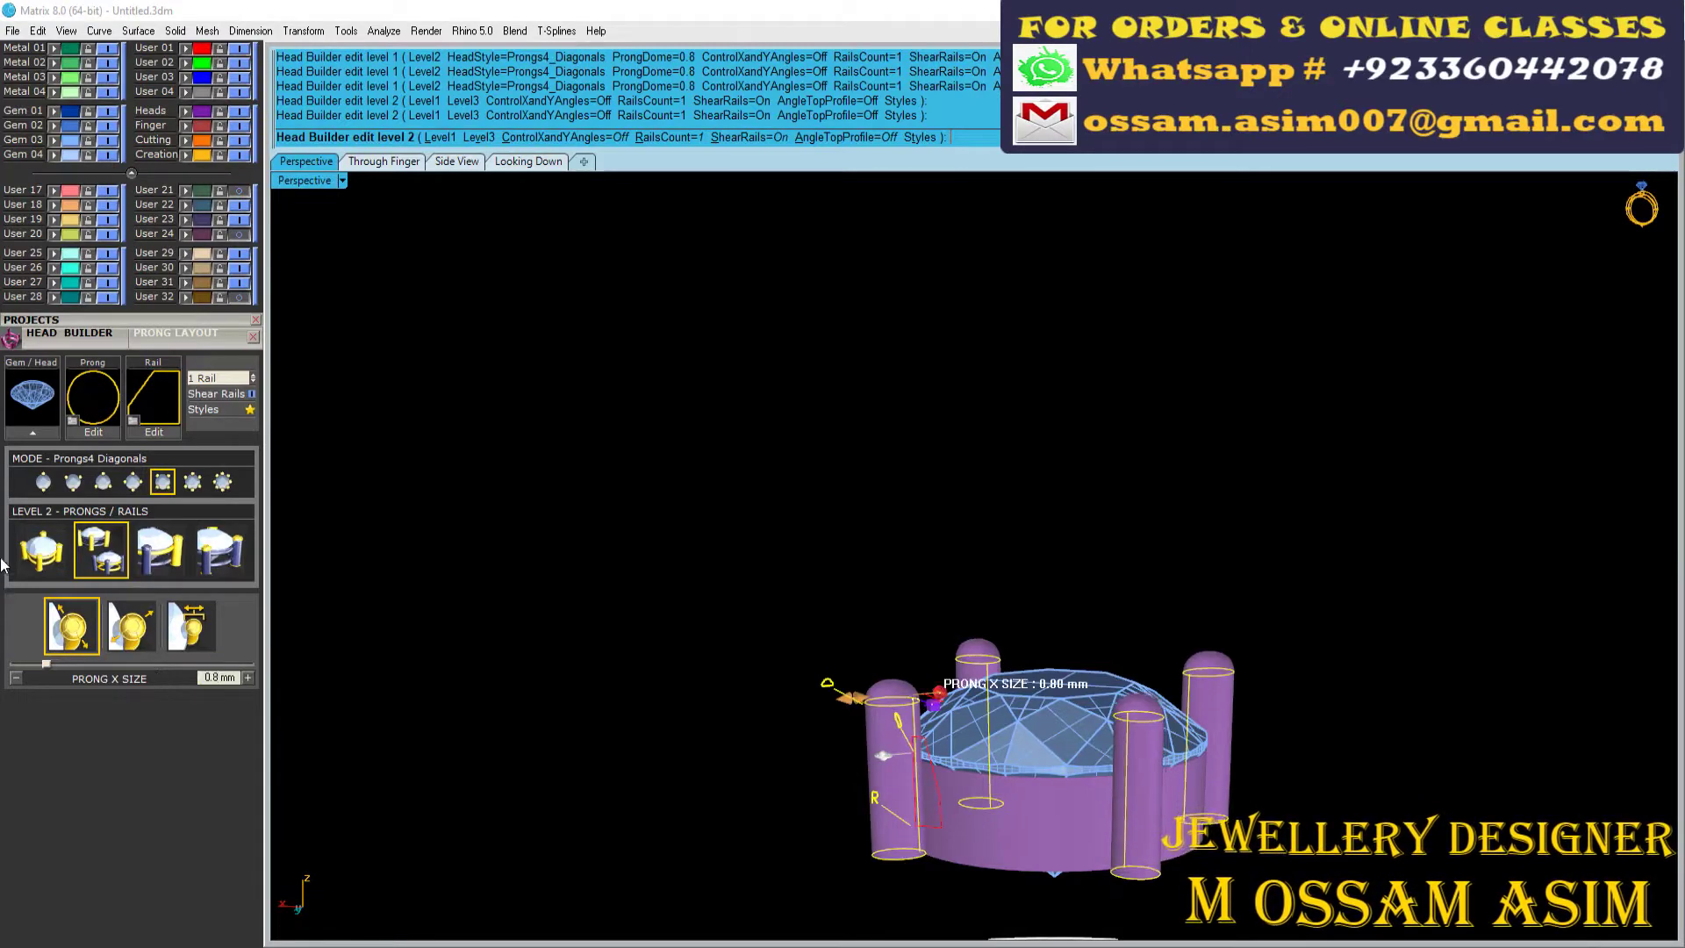
type("0.8")
key("Return")
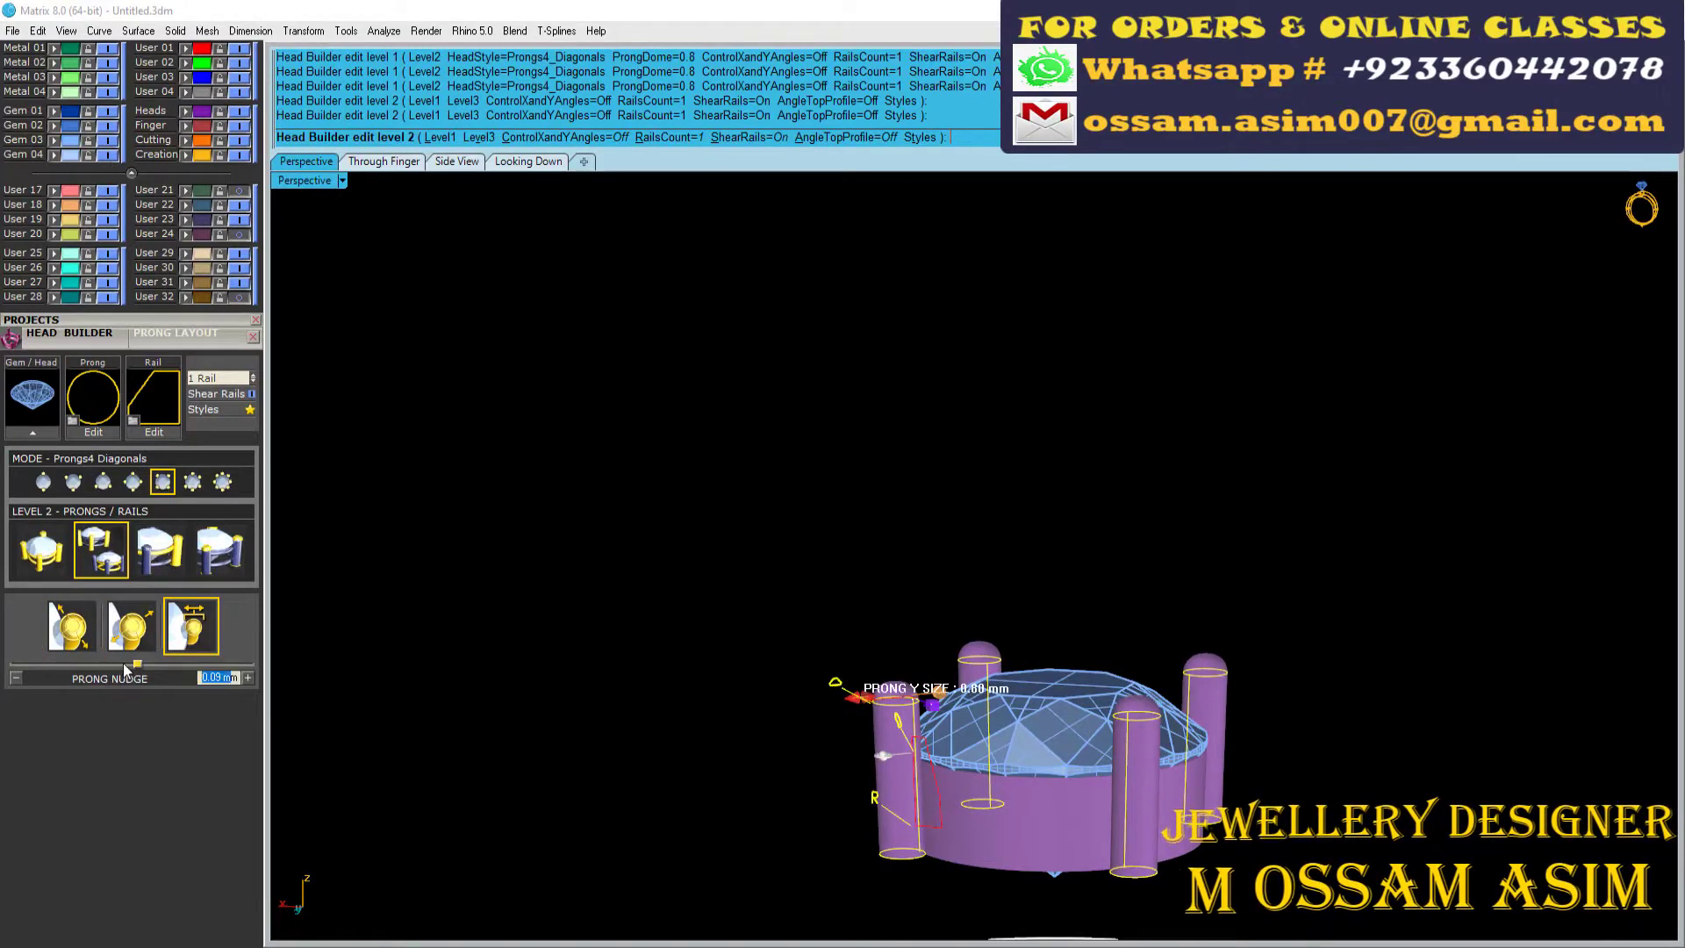
left_click(70, 626)
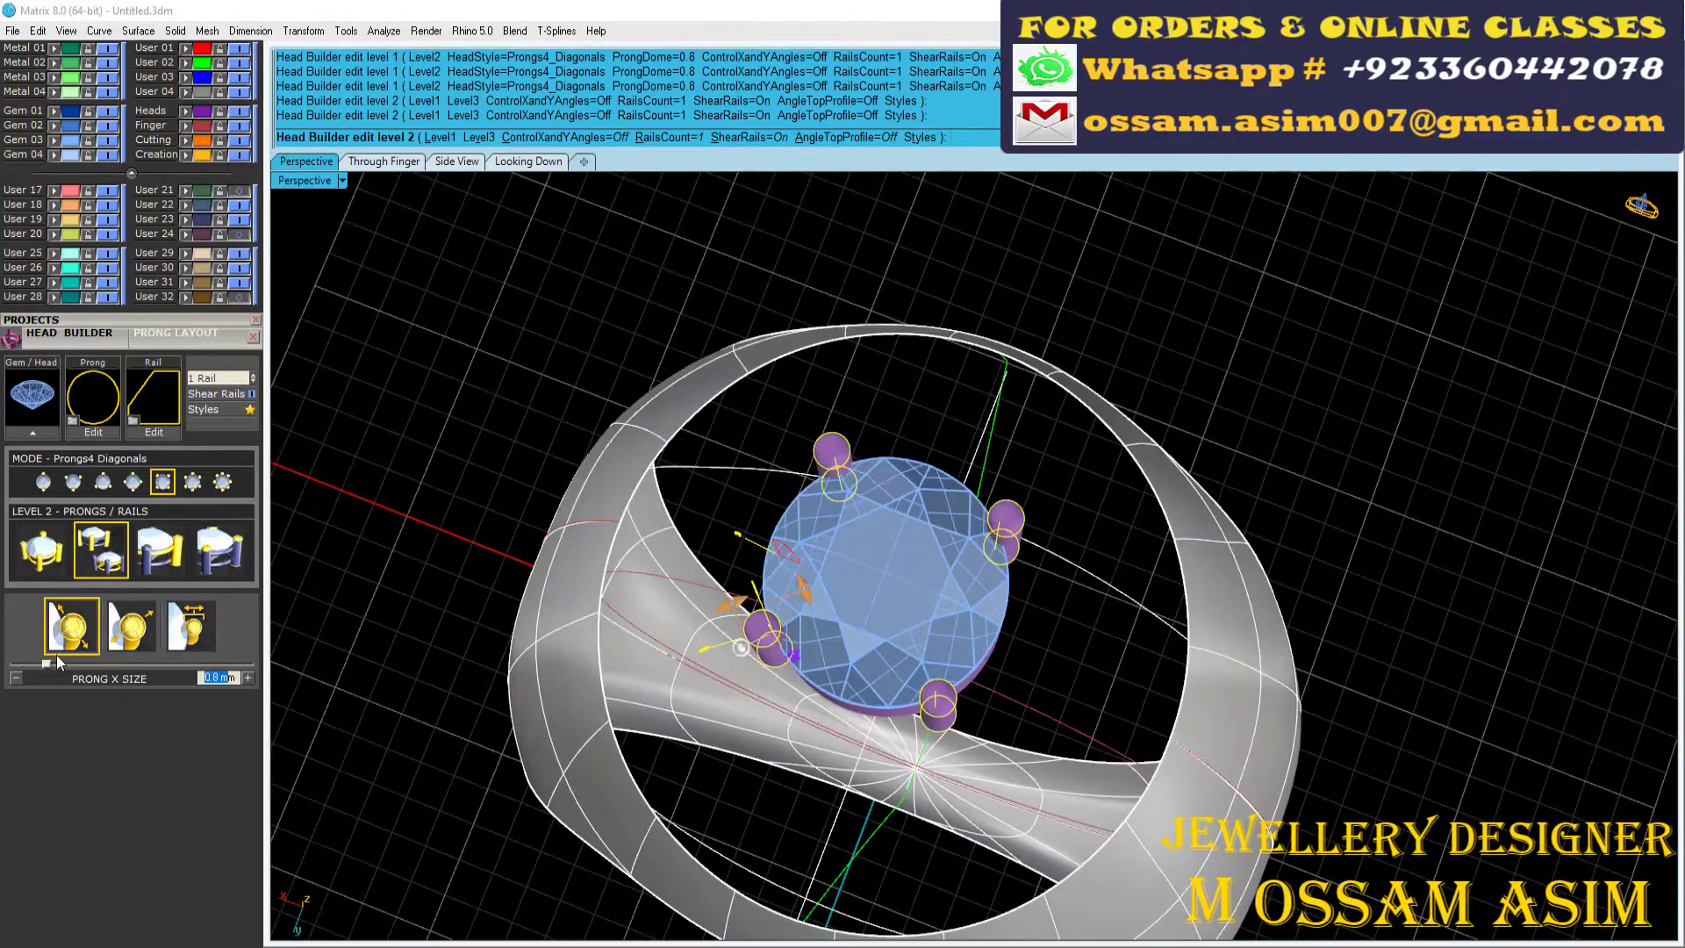
type("0.85")
key("Return")
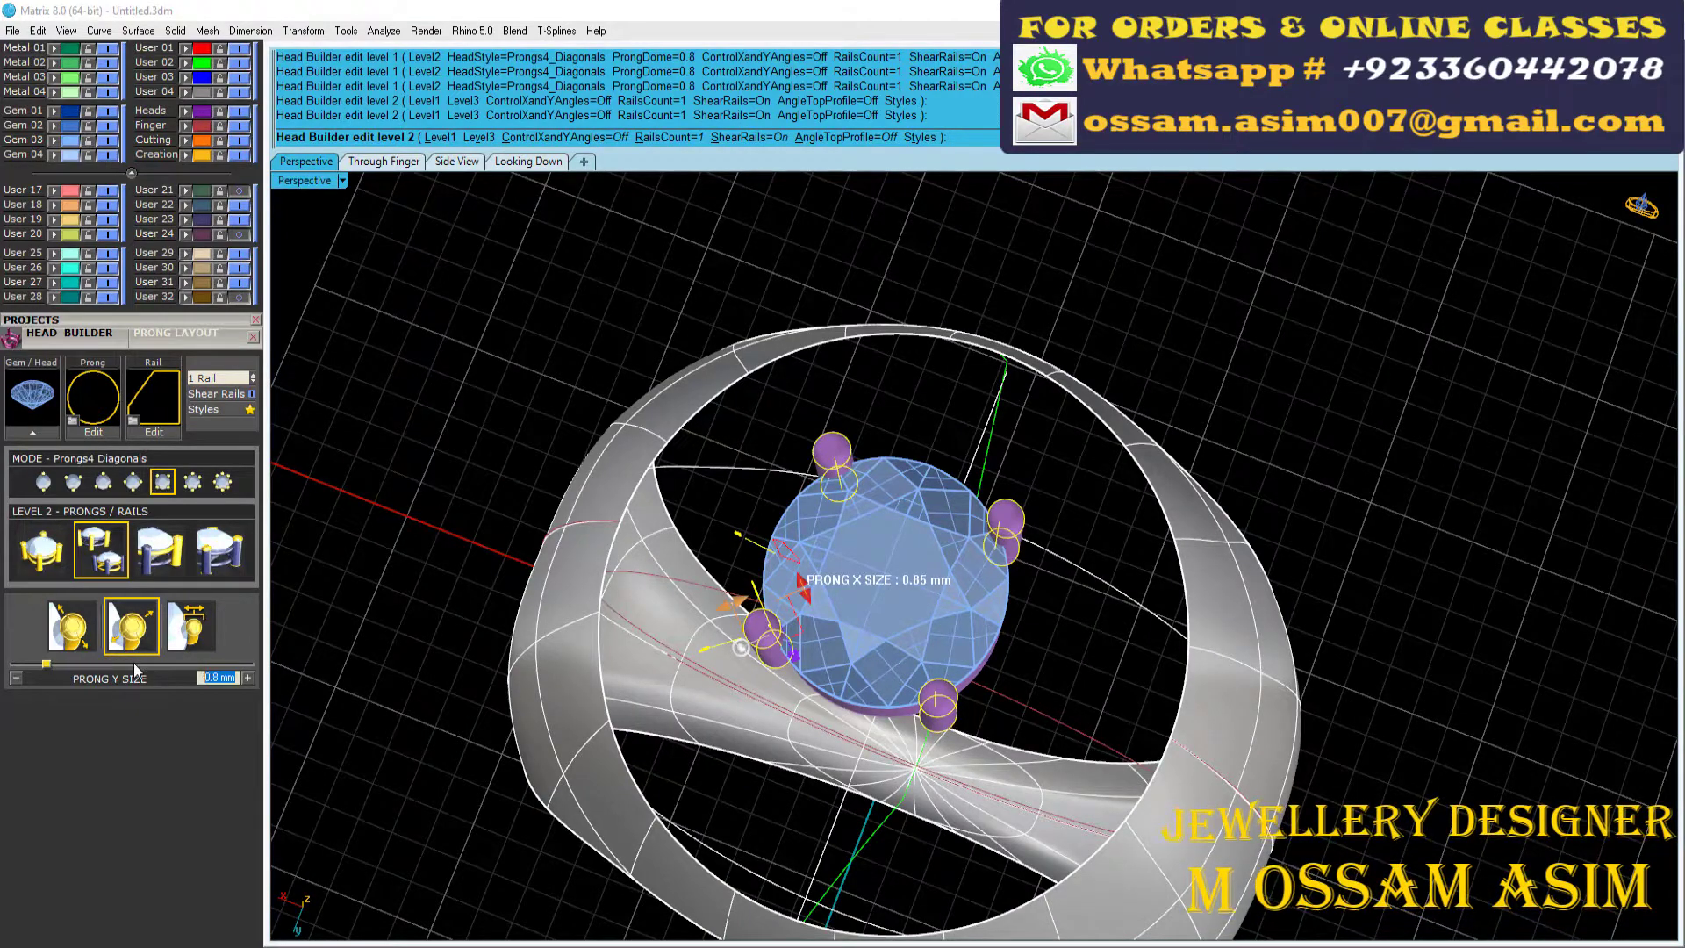
type("0.85")
key("Return")
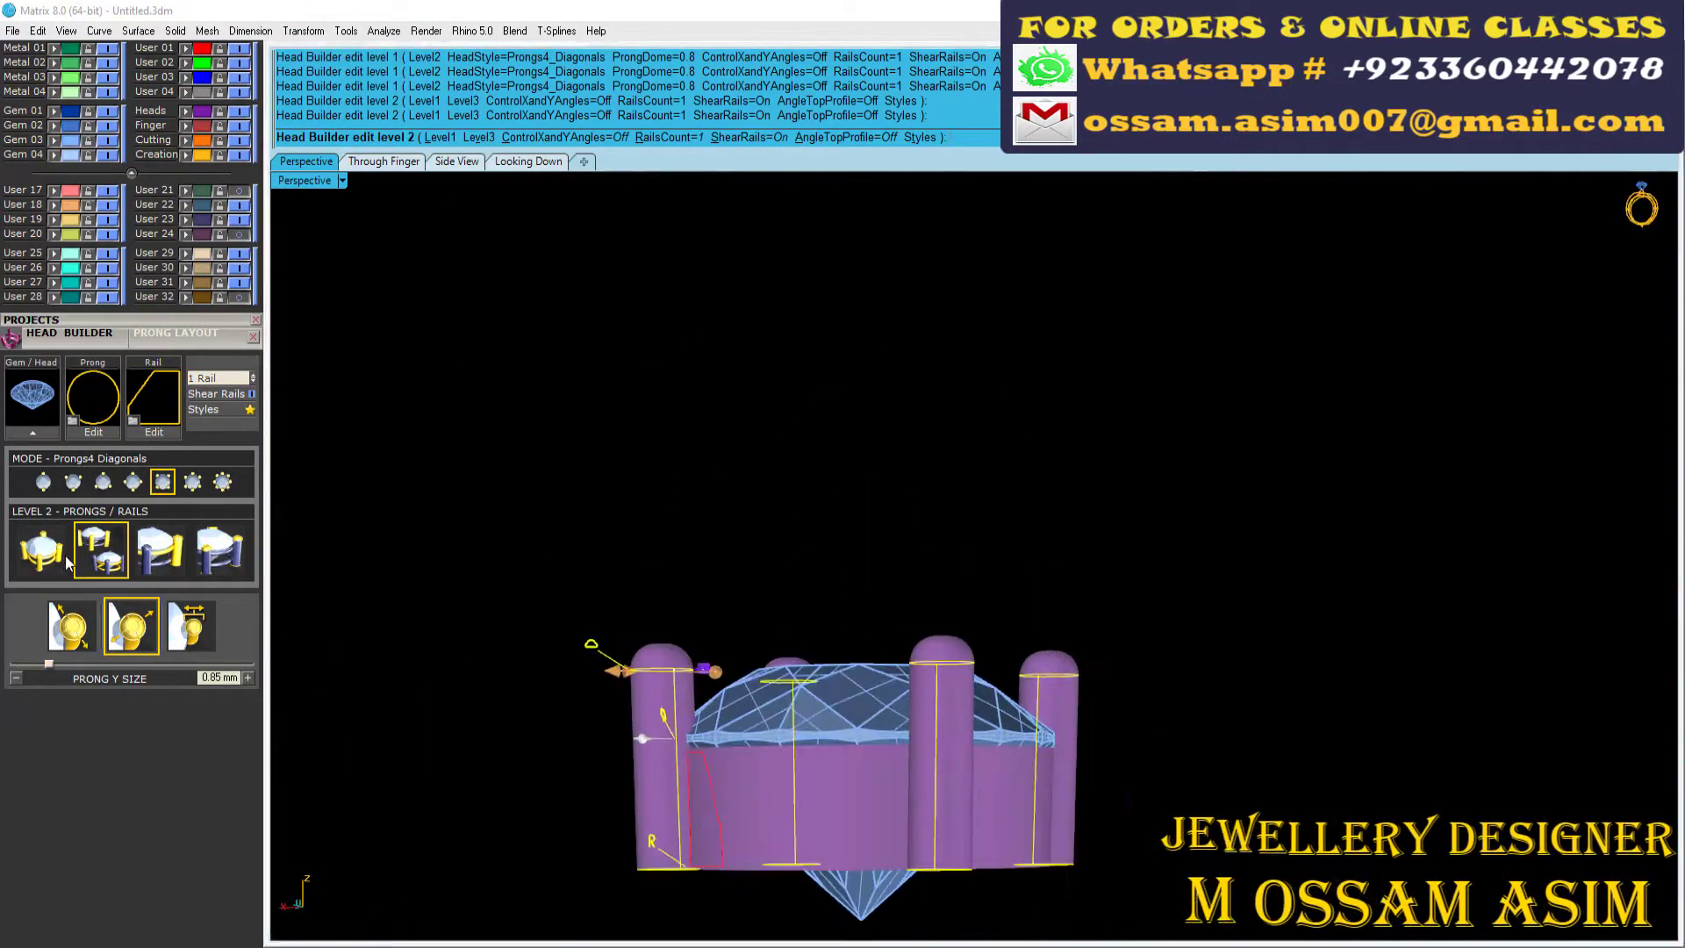
Step: Nudge the prong positions and finish the four-prong head
left_click(66, 557)
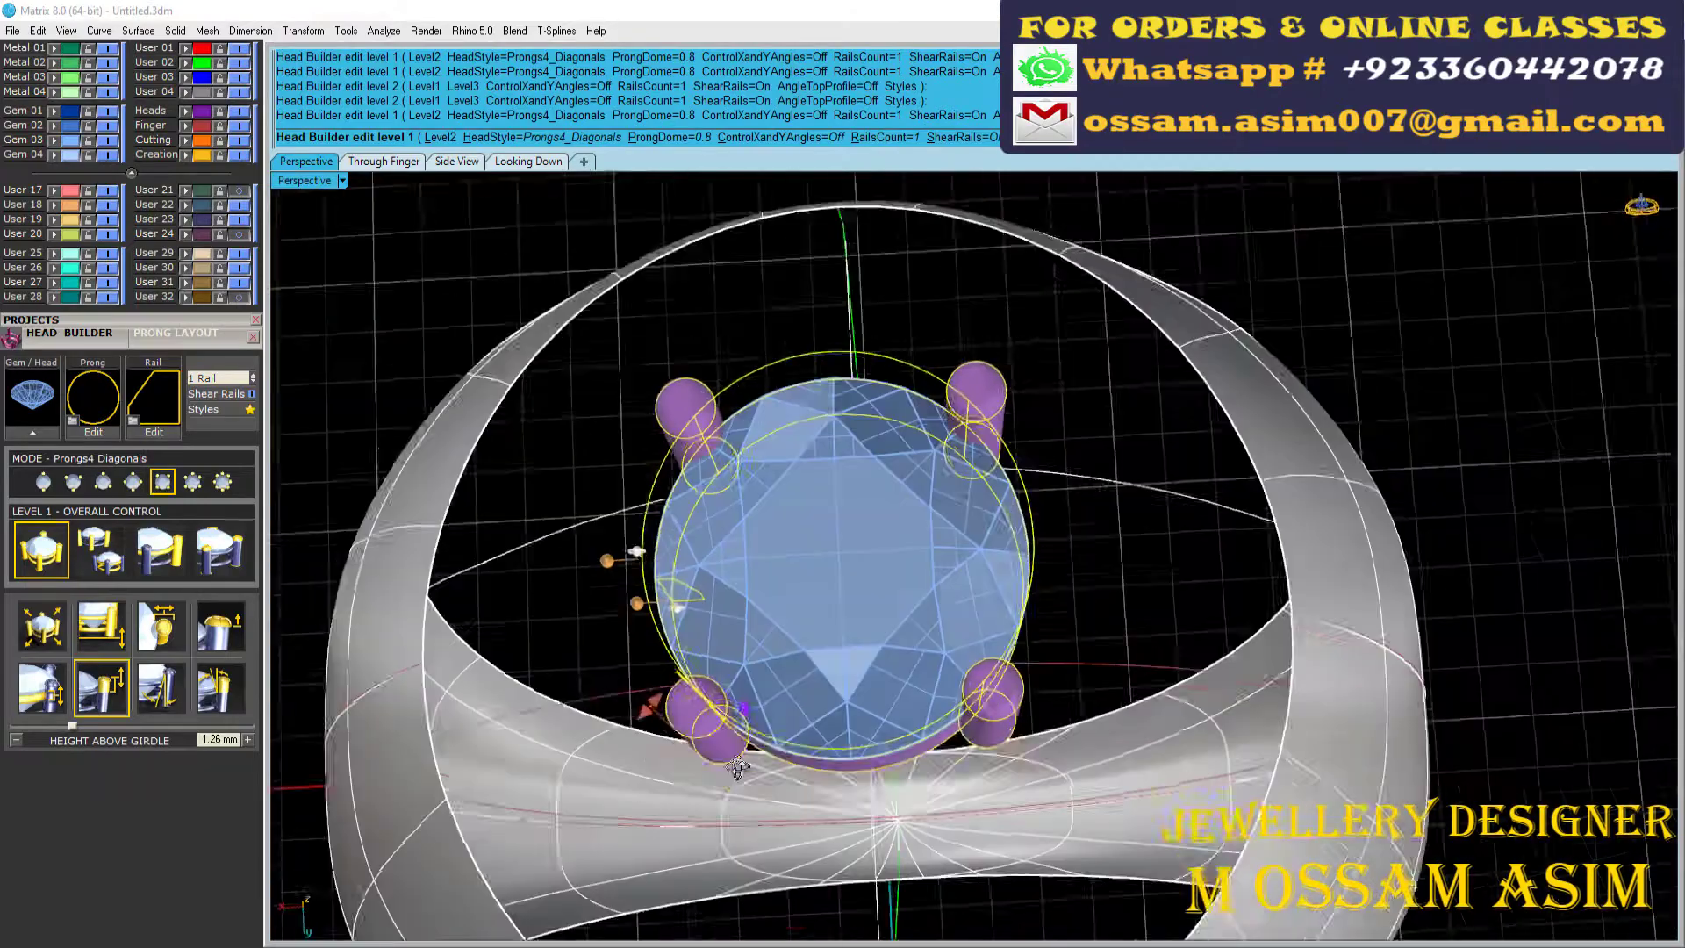
left_click(160, 626)
right_click(837, 599)
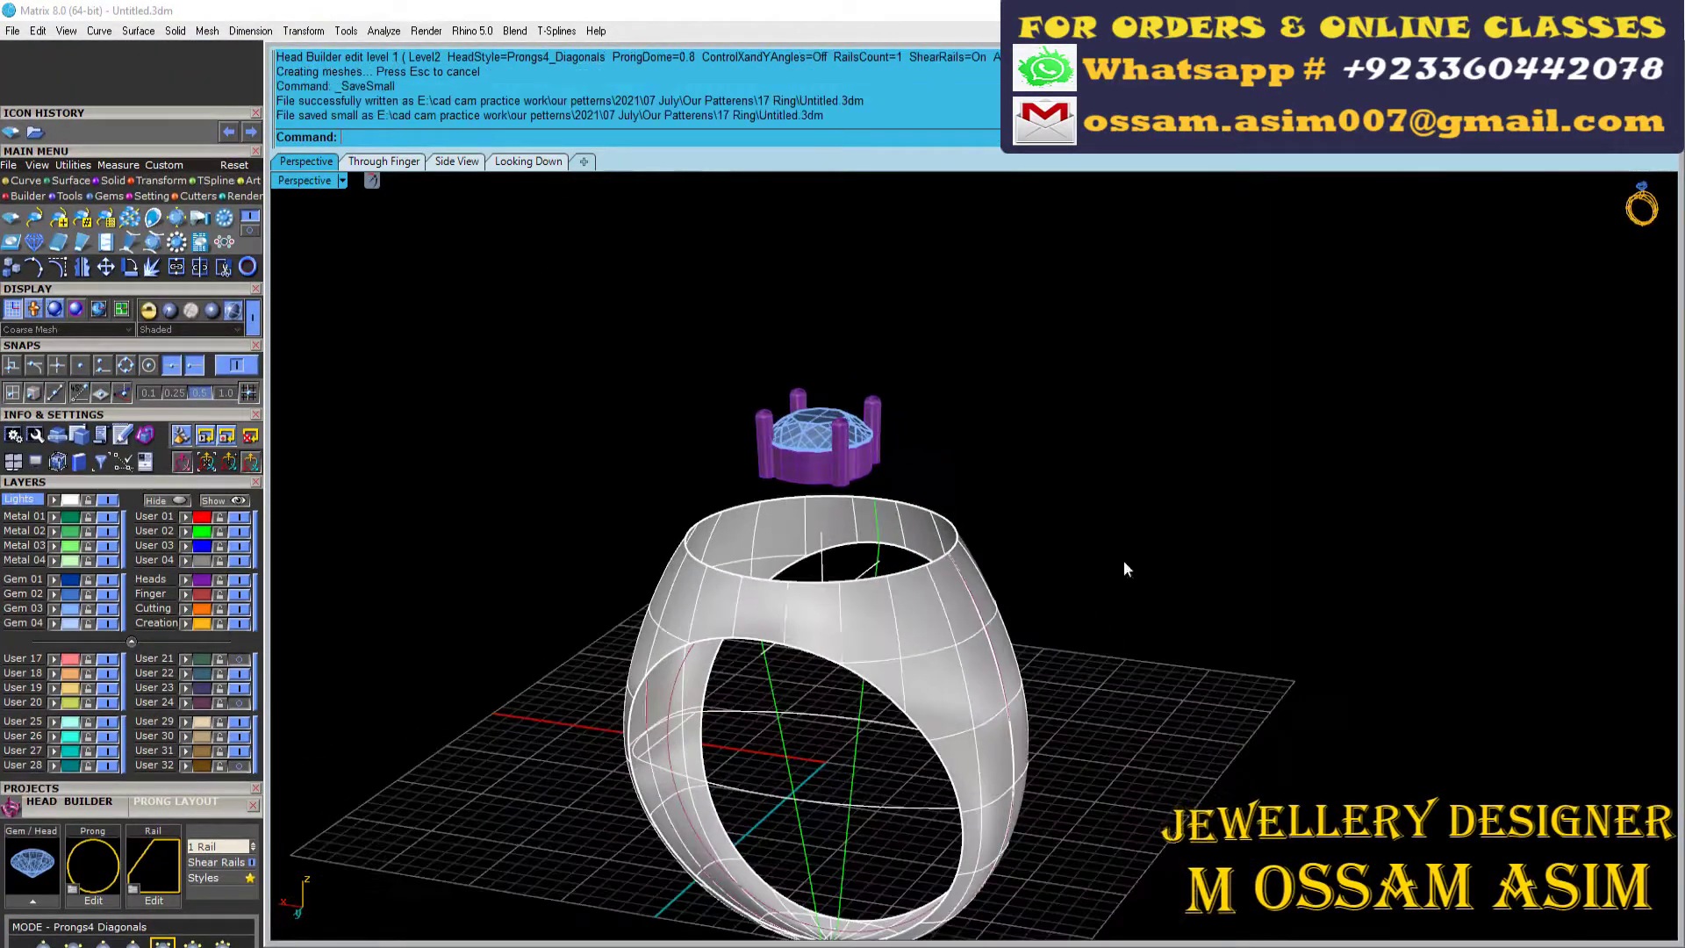
Step: Hide the ring shank, group the guide curves, and save the file
left_click(966, 632)
left_click(108, 765)
scroll(840, 555, "up", 3)
left_click_drag(913, 482, 741, 582)
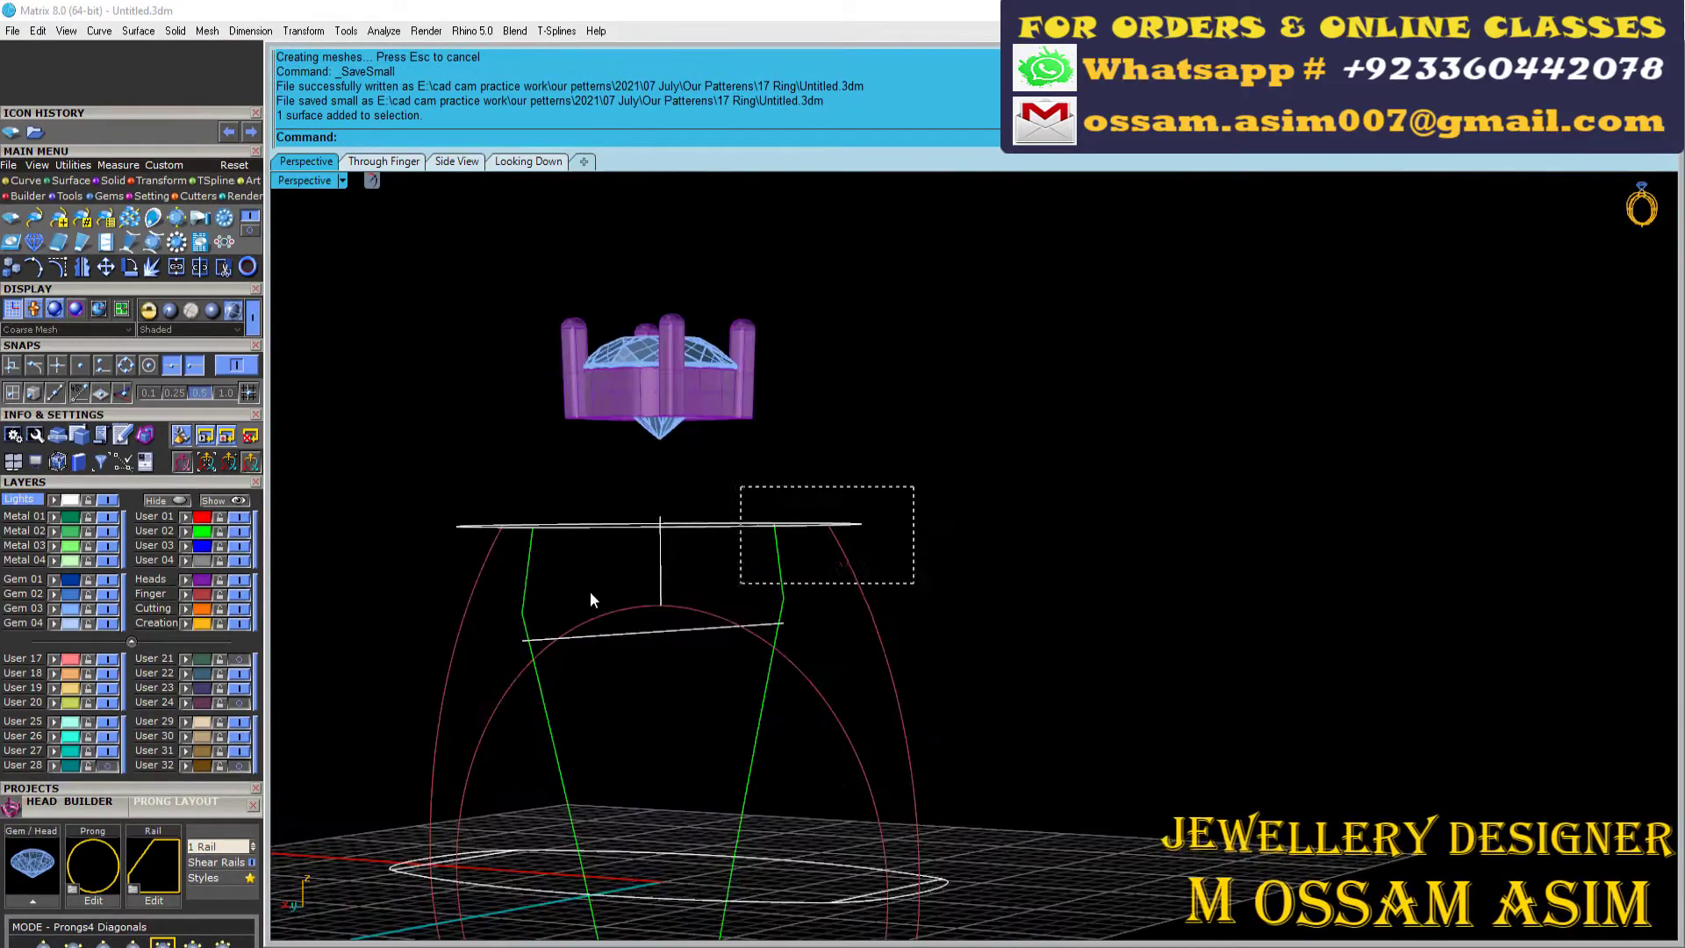
left_click_drag(604, 891, 520, 770)
key("ctrl+g")
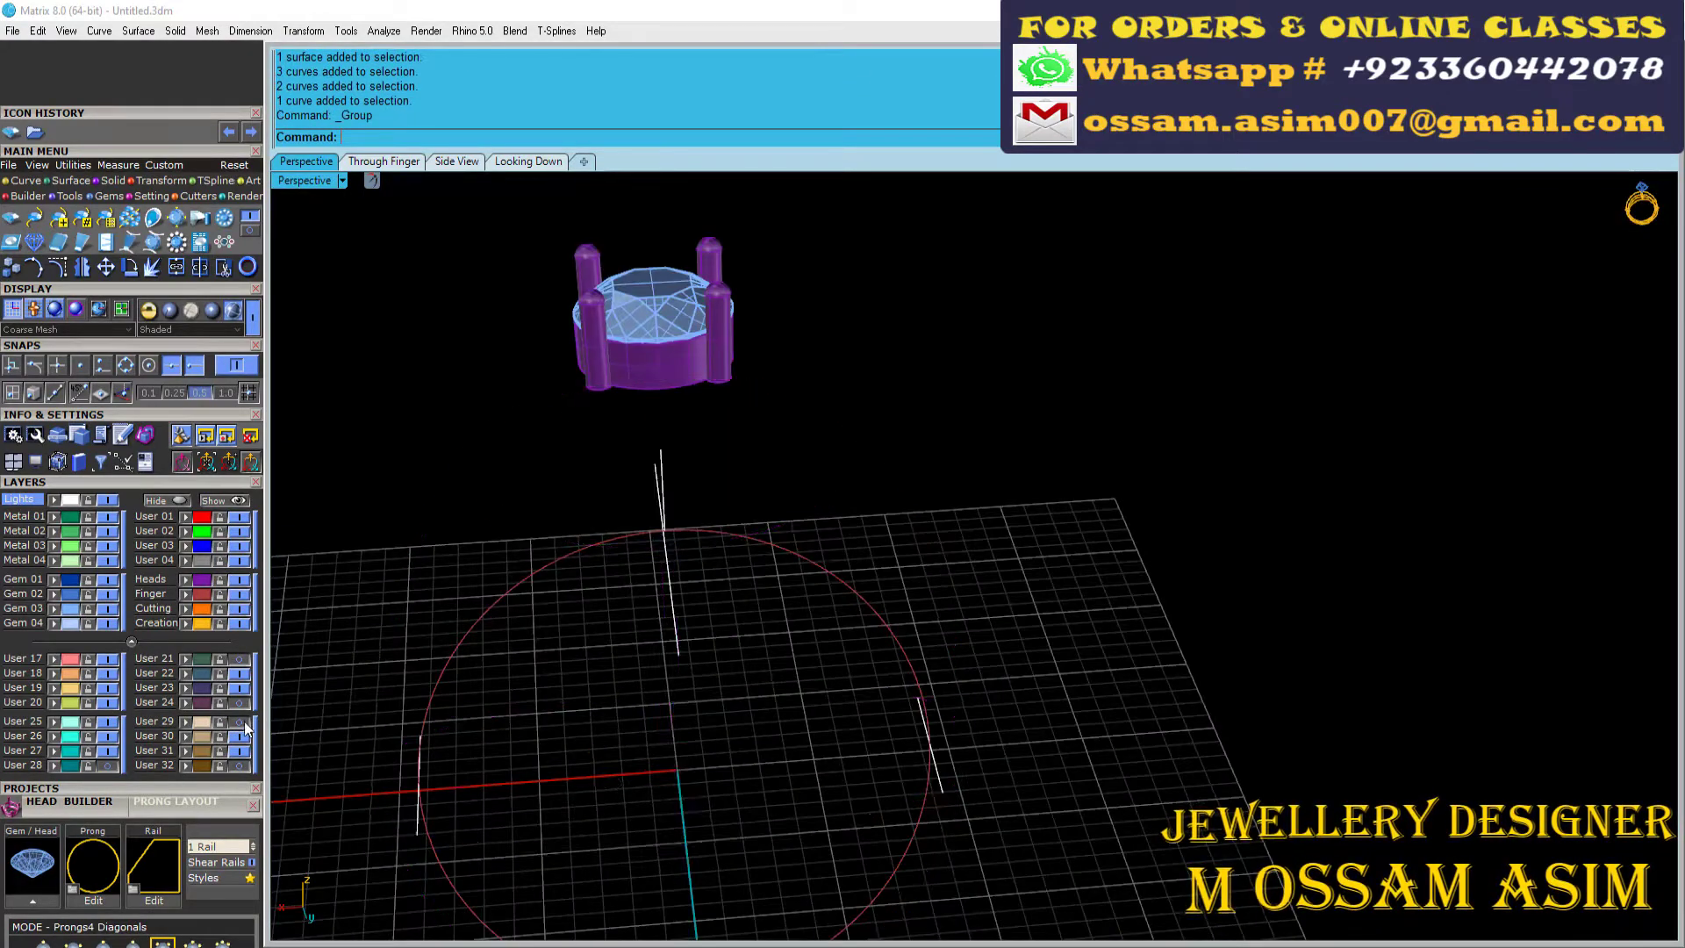
right_click_drag(372, 363, 615, 760)
scroll(617, 769, "down", 5)
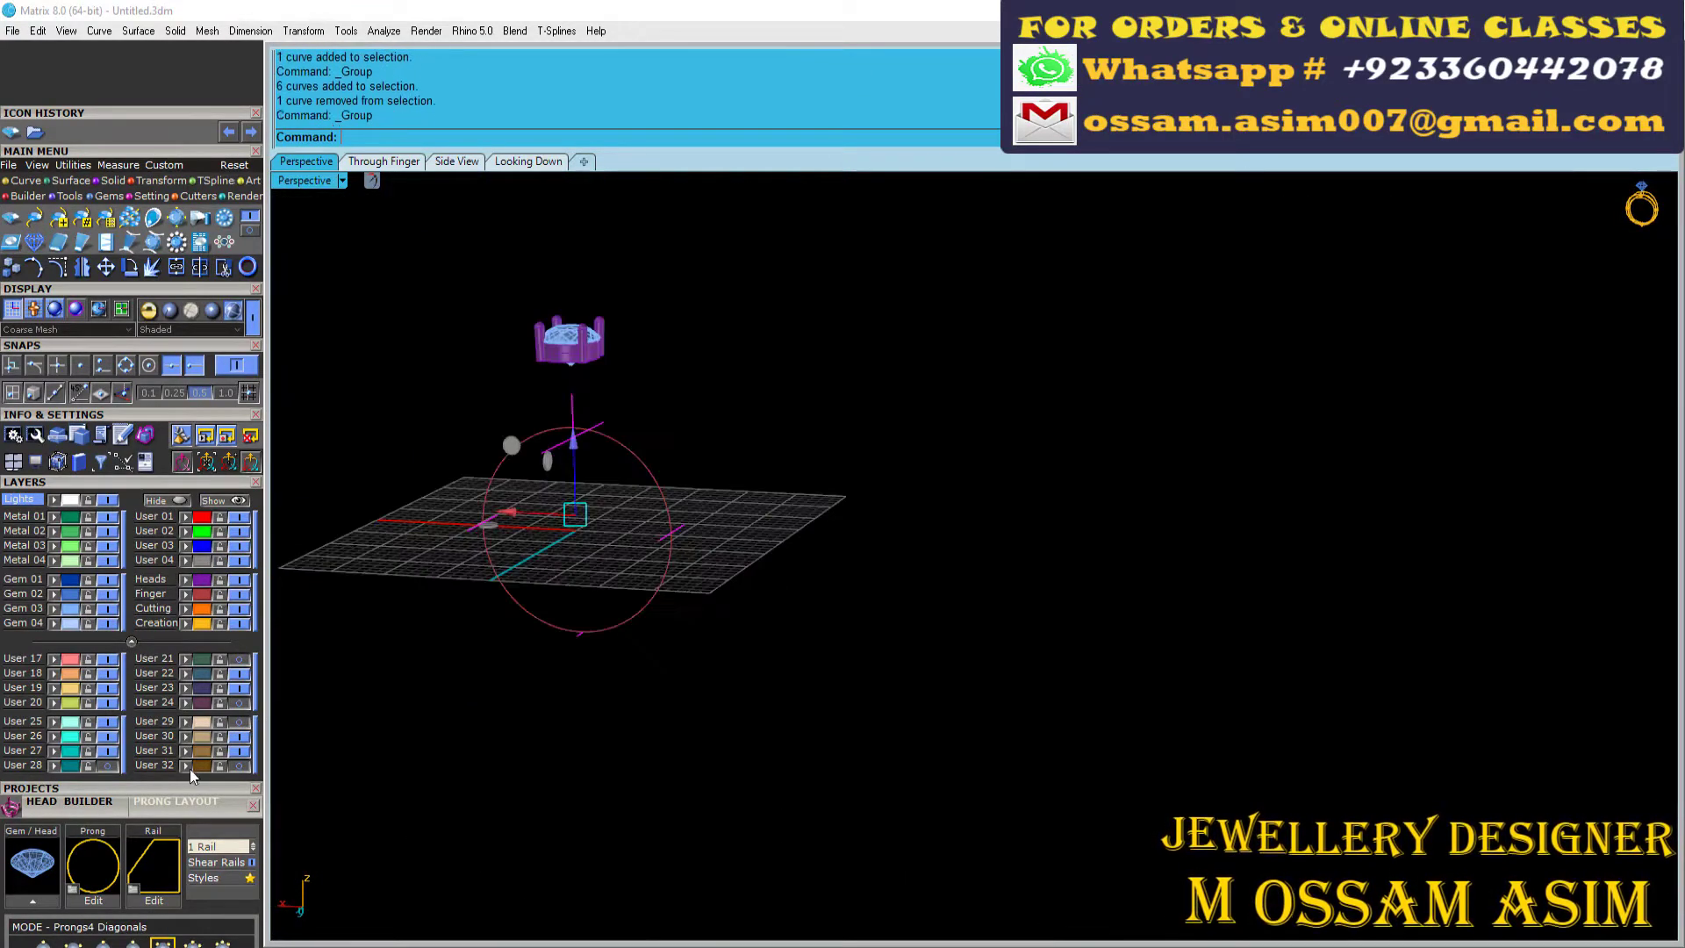
scroll(532, 421, "up", 5)
scroll(474, 418, "down", 4)
key("ctrl+s")
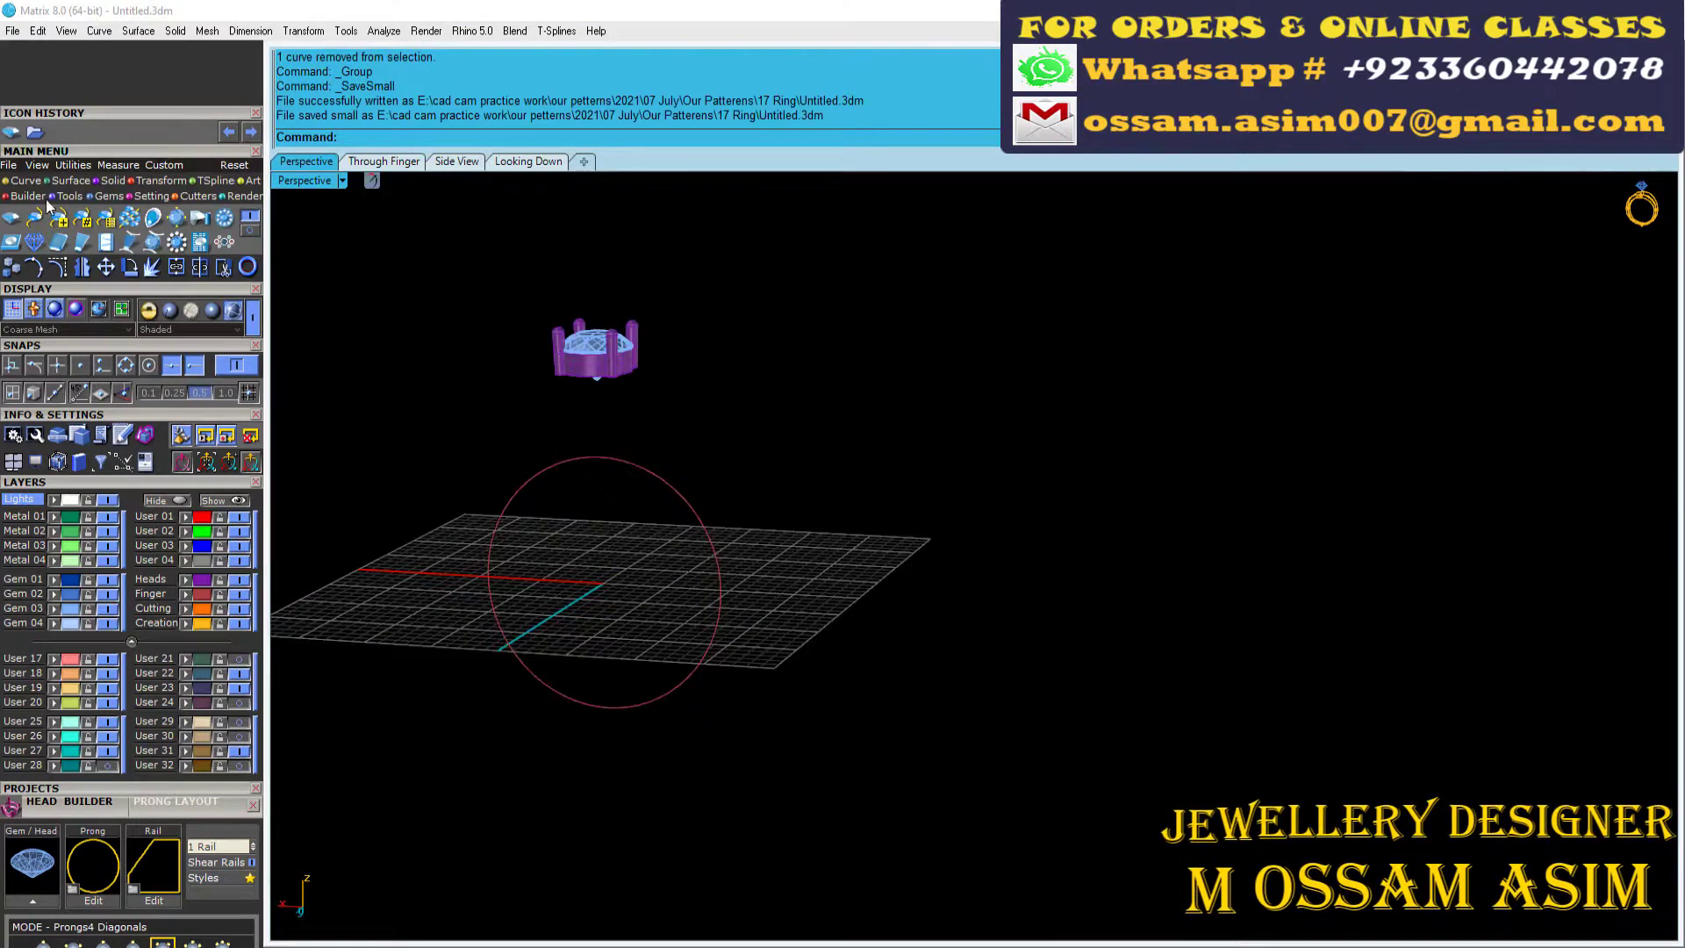
Step: Load an oval diamond about 5 by 3.55 mm and select it
left_click(10, 218)
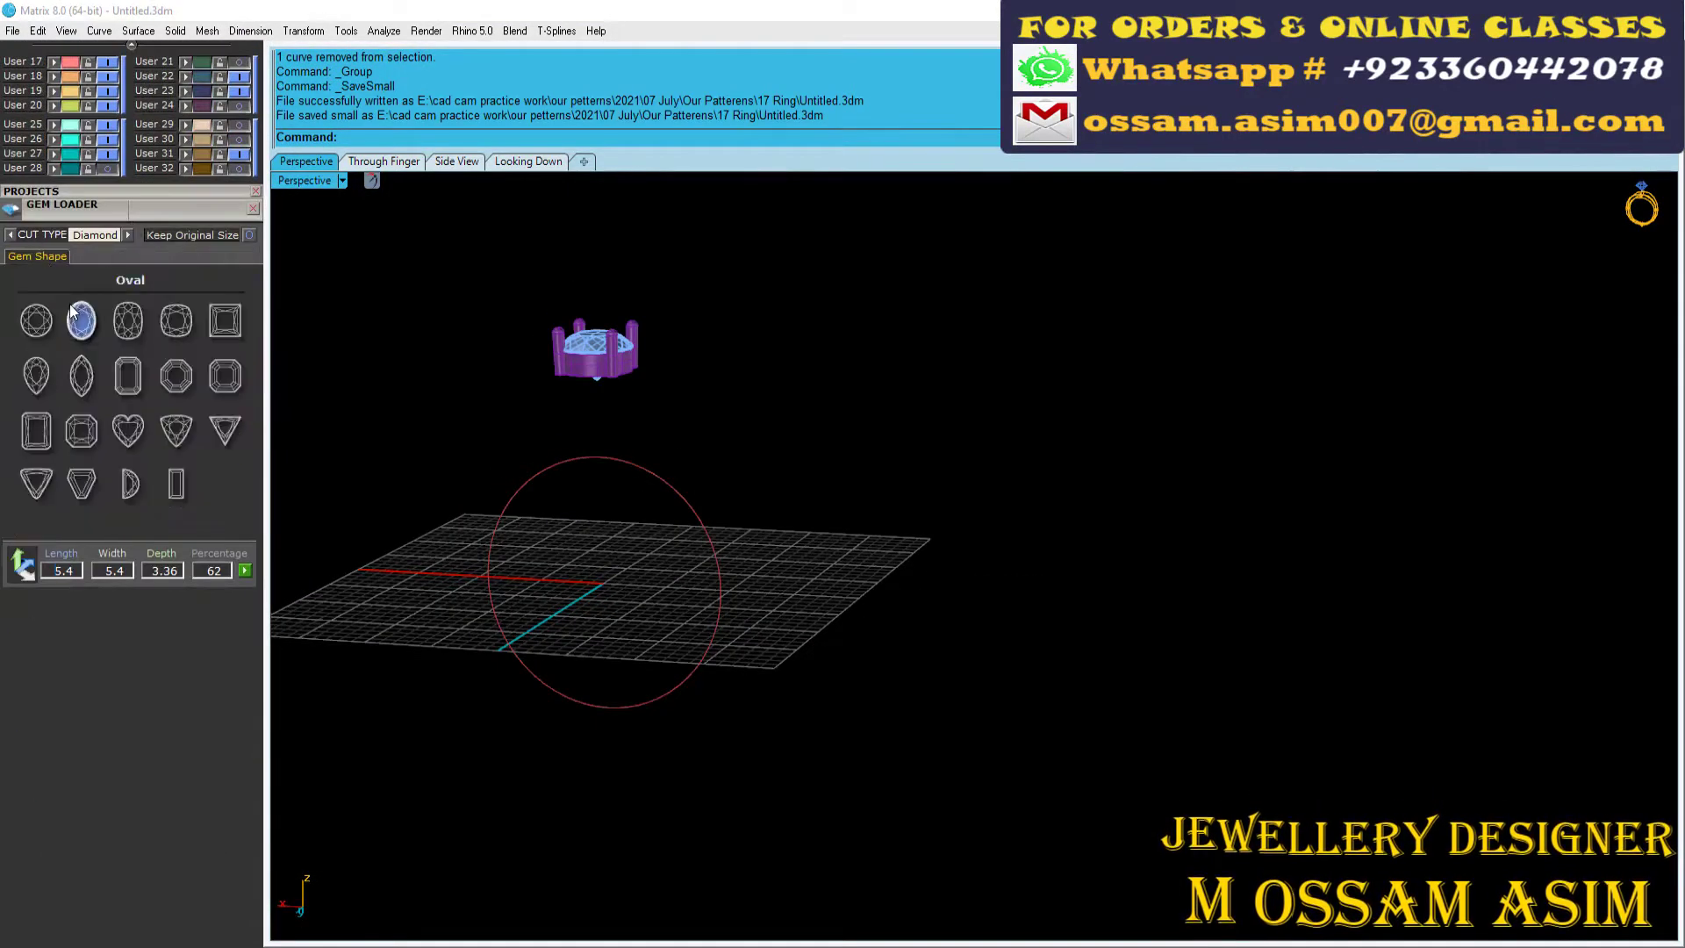
left_click(79, 319)
left_click(214, 399)
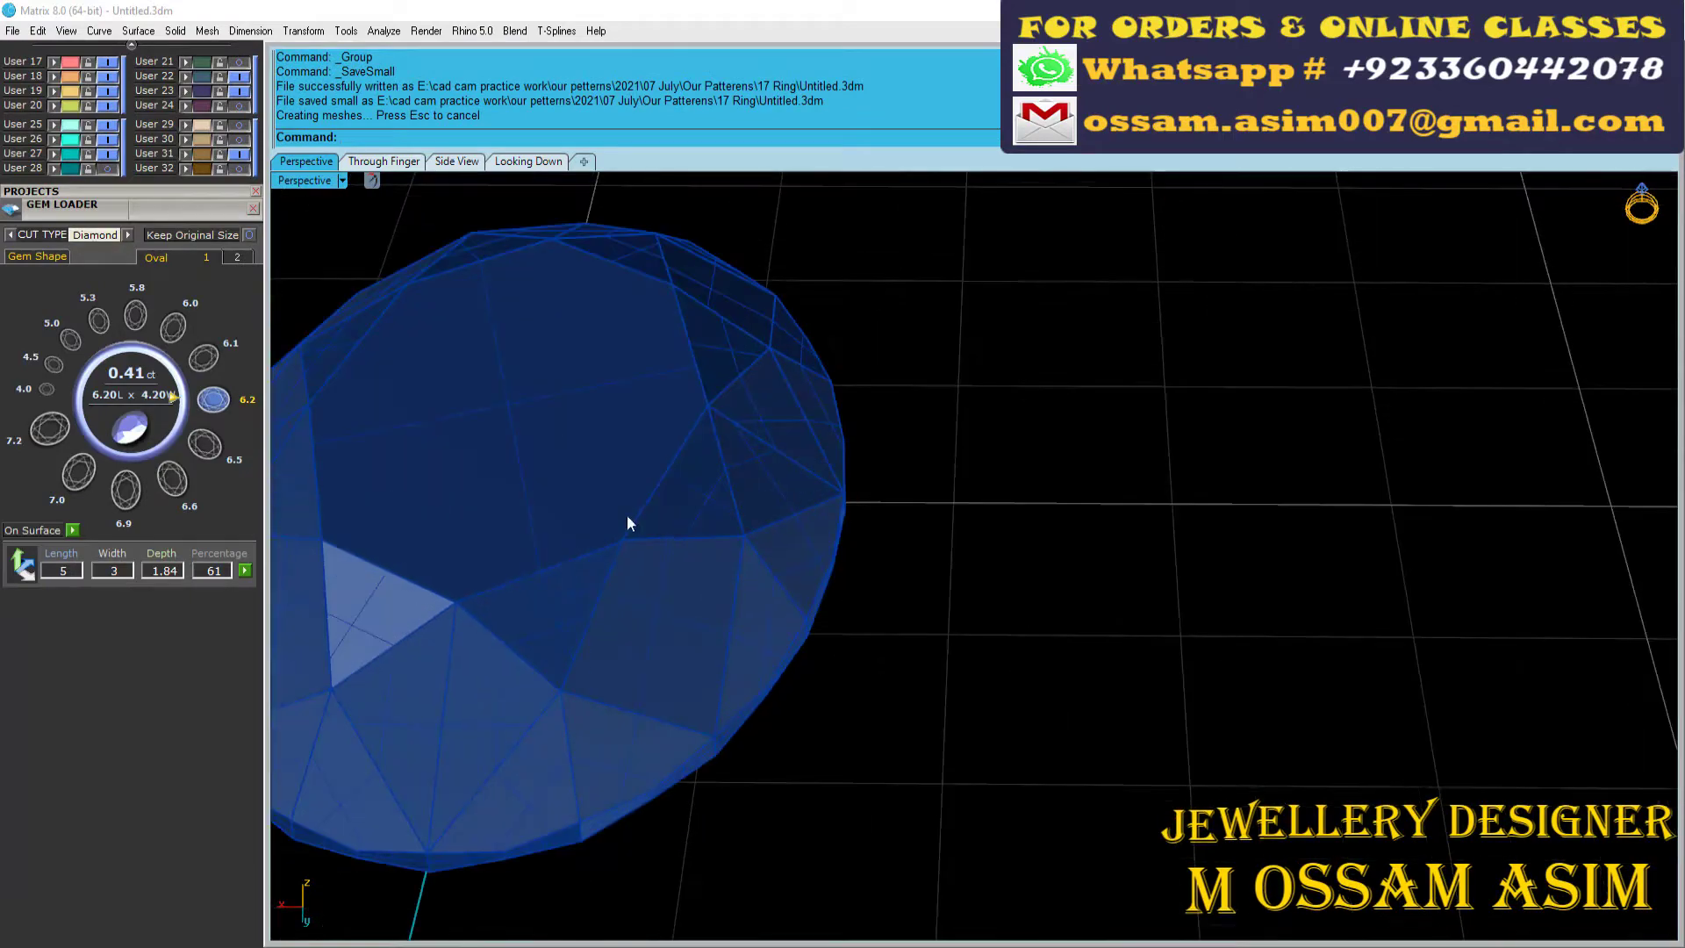
right_click_drag(555, 652, 623, 618)
left_click(623, 618)
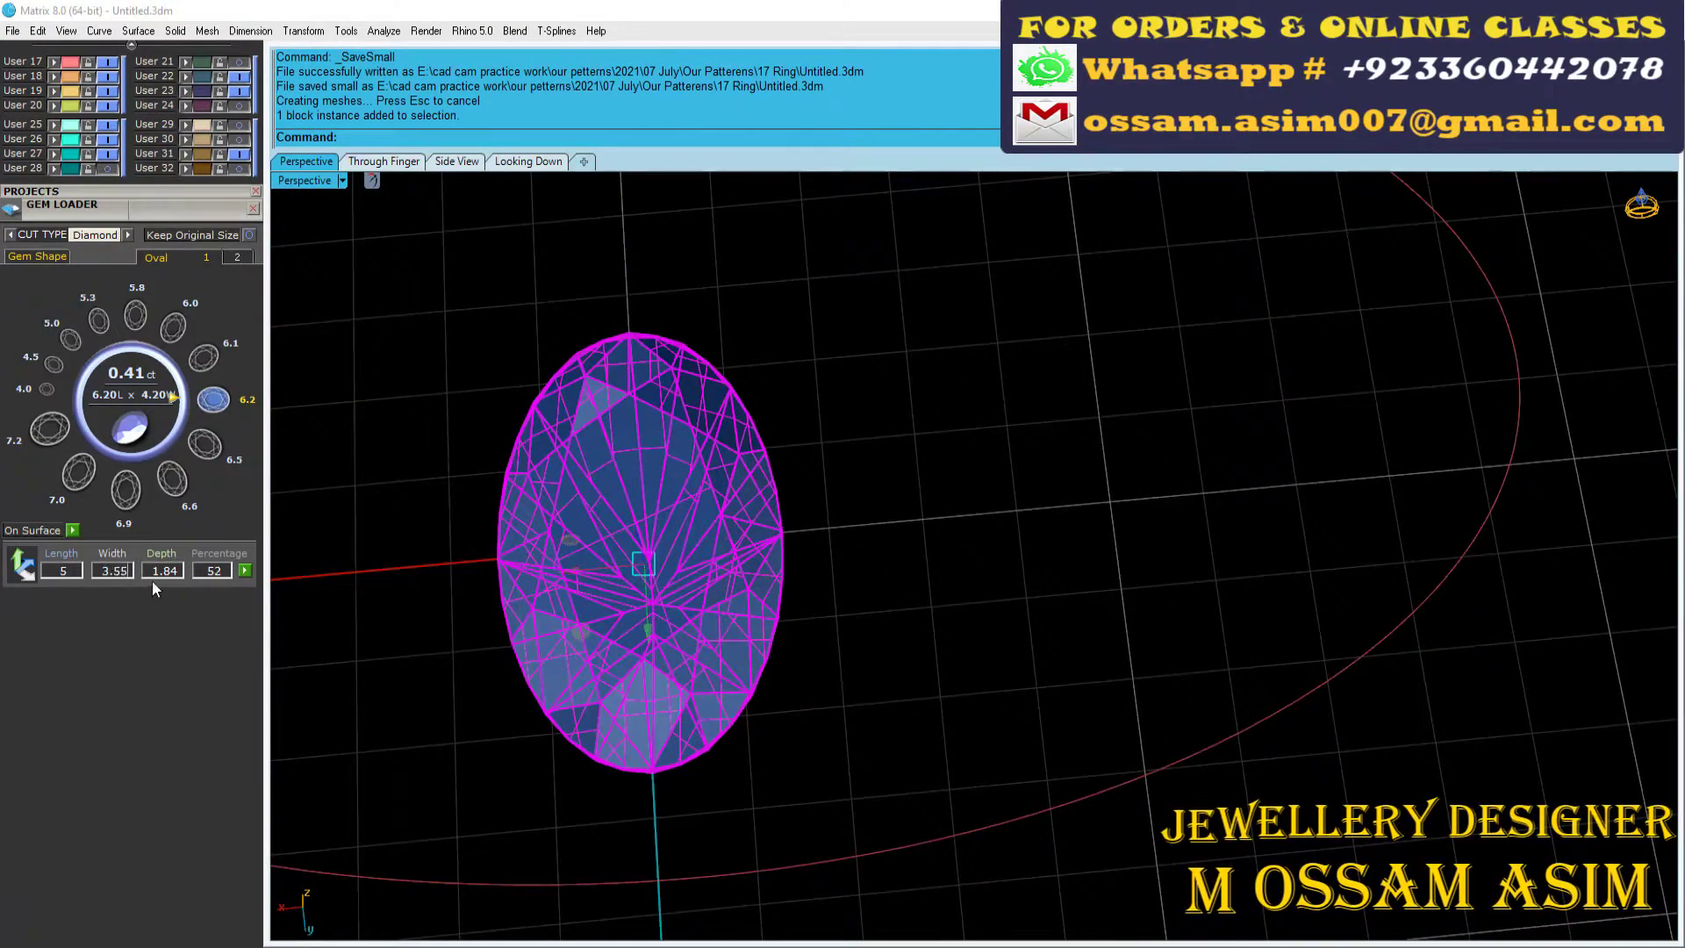
Step: Box-select the oval gem and open its Gem Profile tools
right_click(658, 564)
left_click(746, 796)
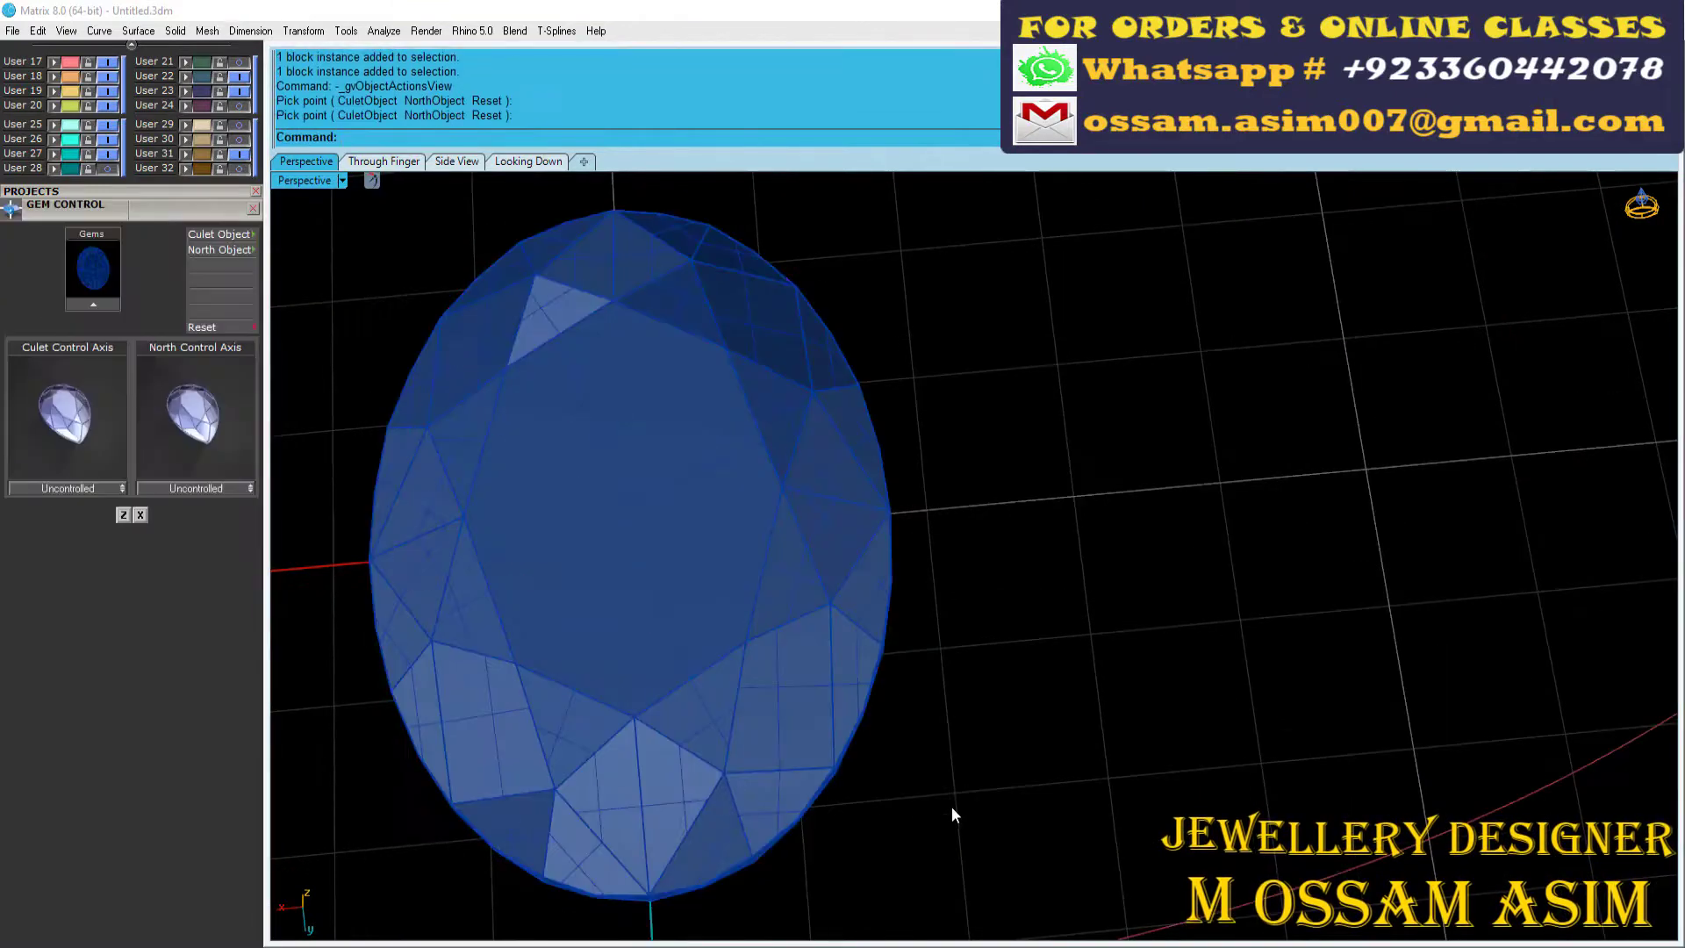
scroll(702, 640, "down", 3)
left_click(650, 602)
left_click(253, 211)
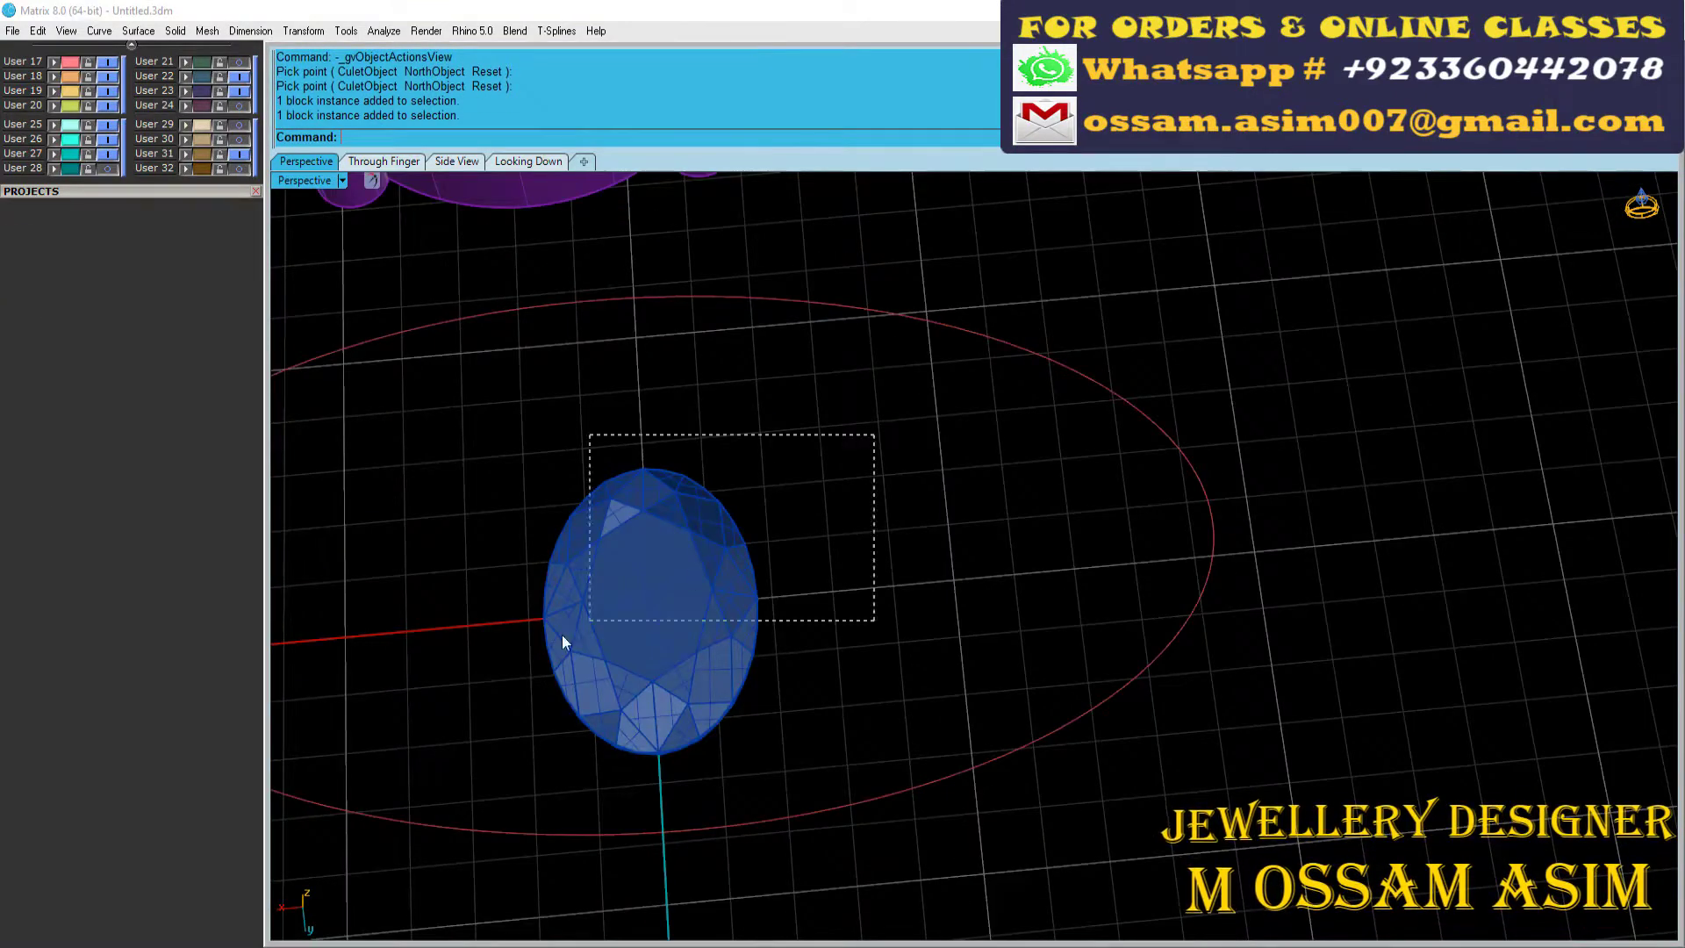
left_click_drag(873, 433, 562, 634)
right_click(562, 635)
left_click(615, 795)
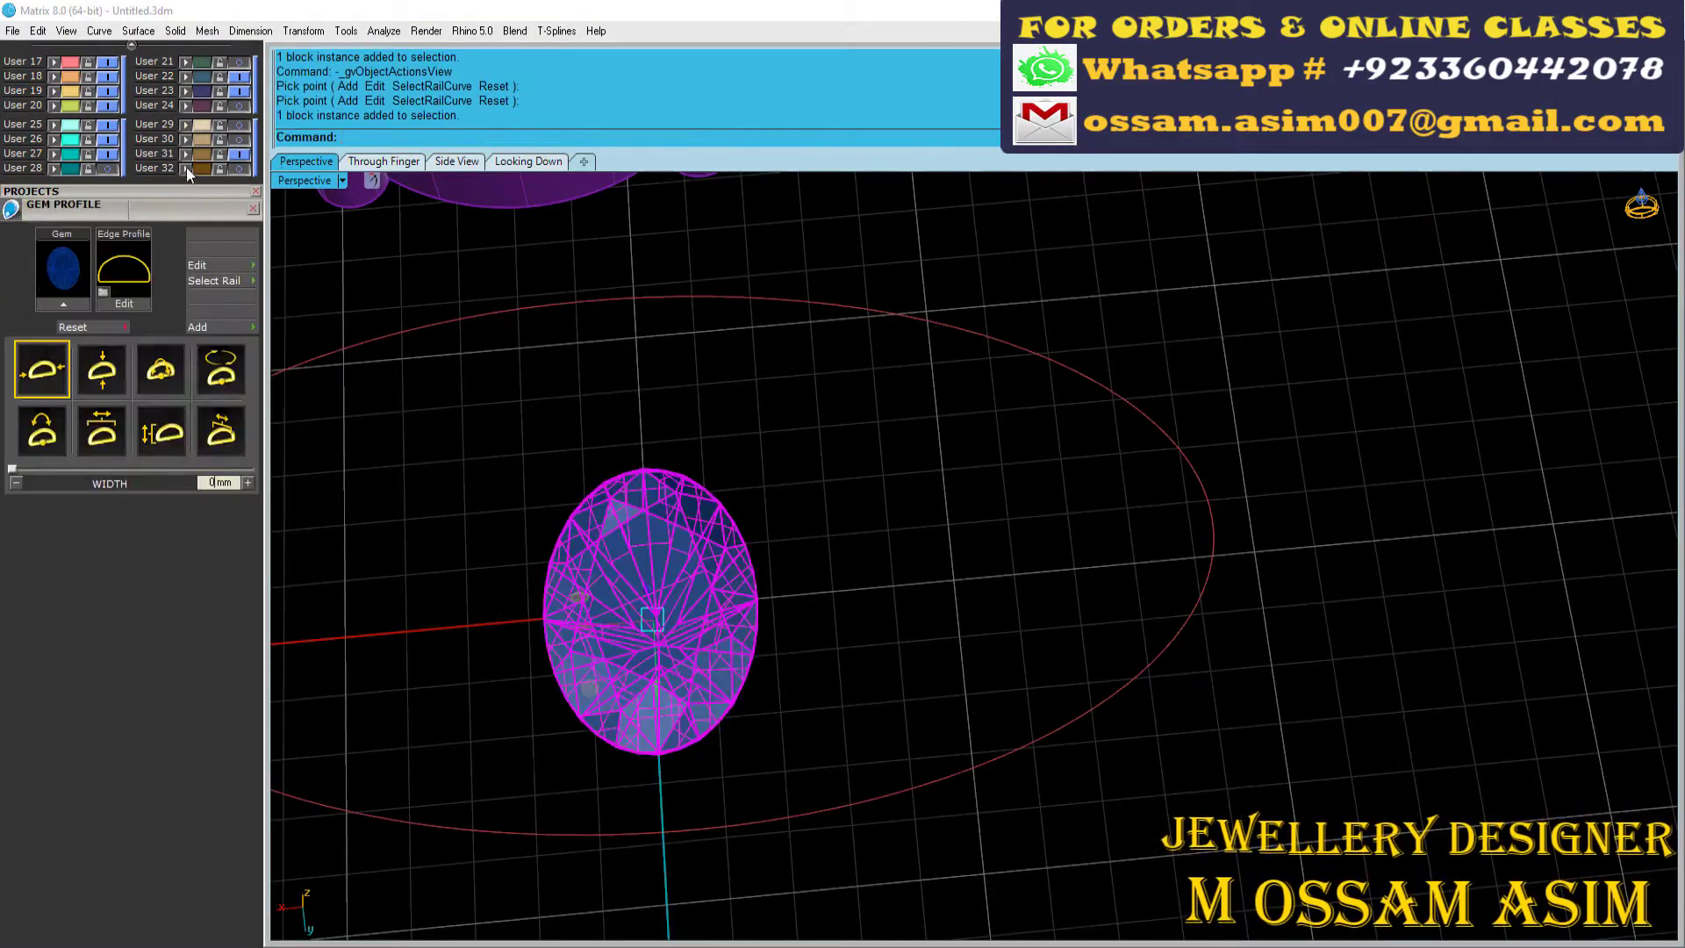
Step: Select the gem's girdle curve and offset it 0.4 mm toward the inside
scroll(760, 674, "down", 5)
right_click_drag(760, 674, 732, 542)
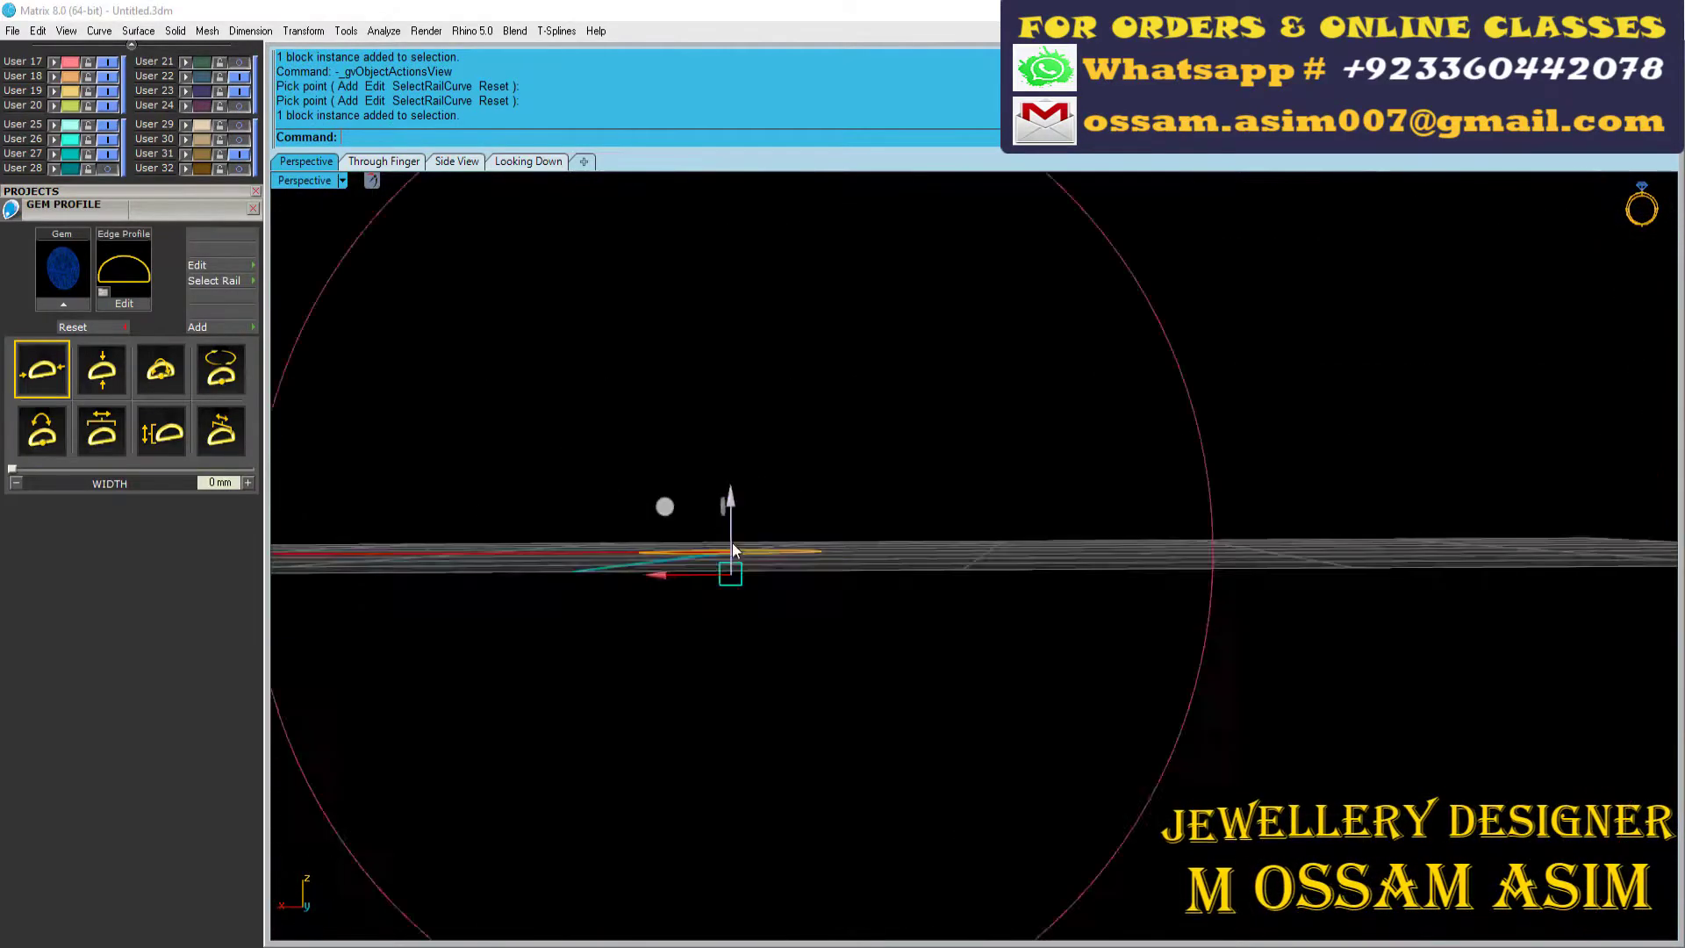
left_click(383, 160)
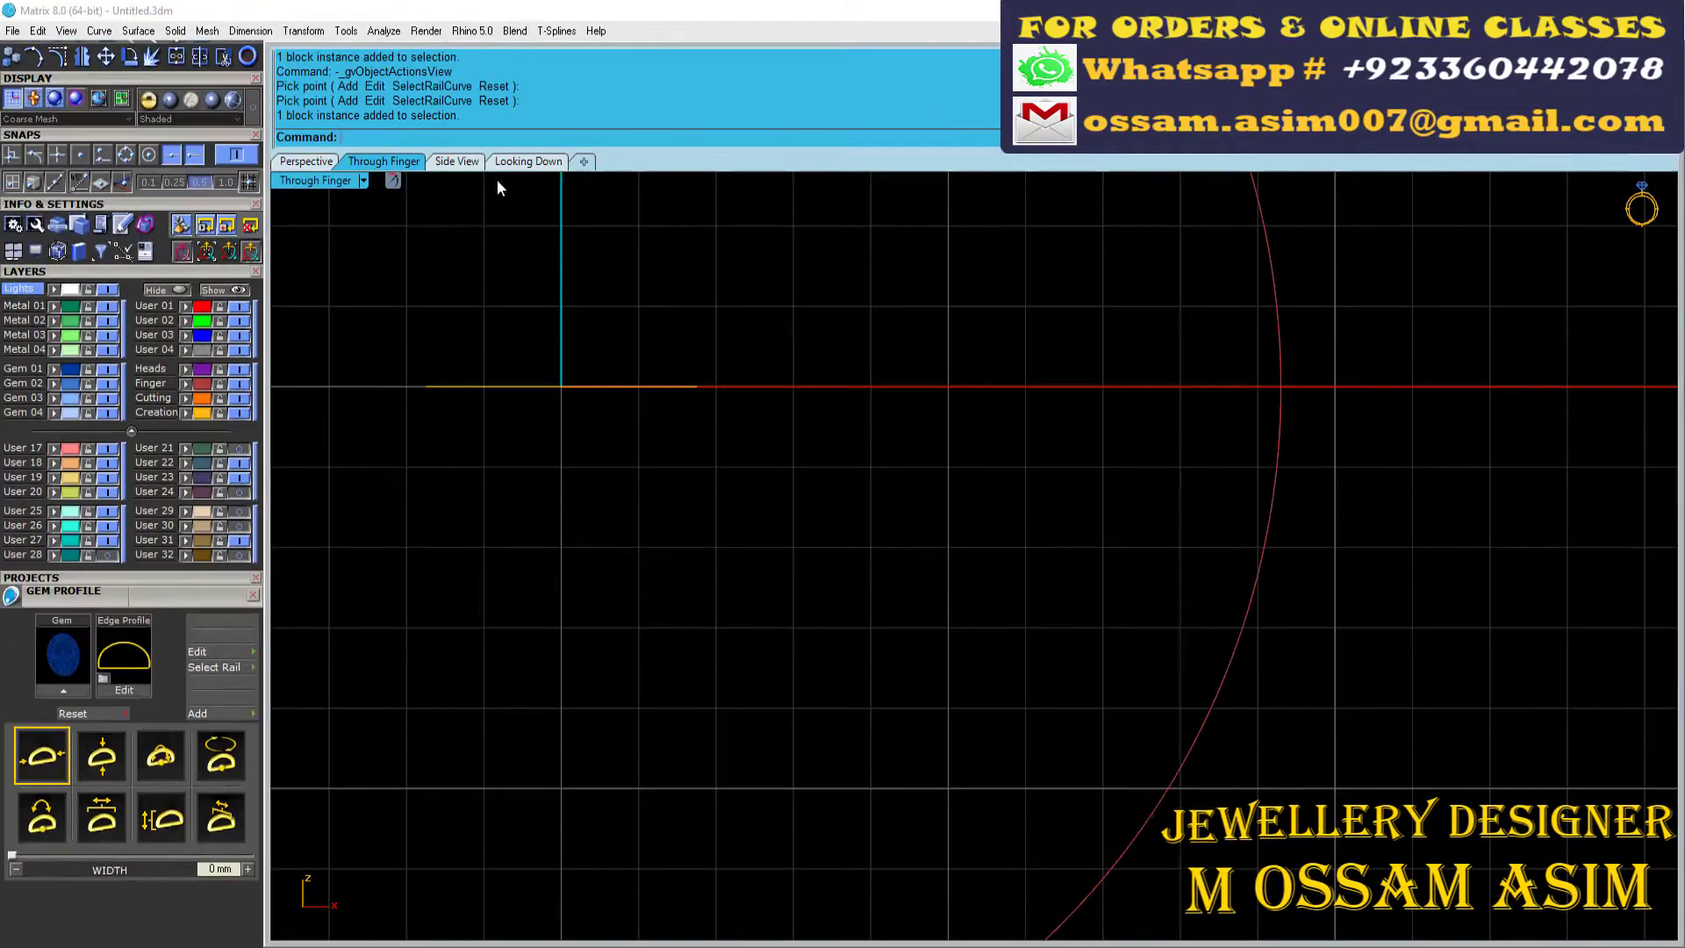
left_click(509, 162)
left_click(307, 161)
scroll(601, 696, "up", 5)
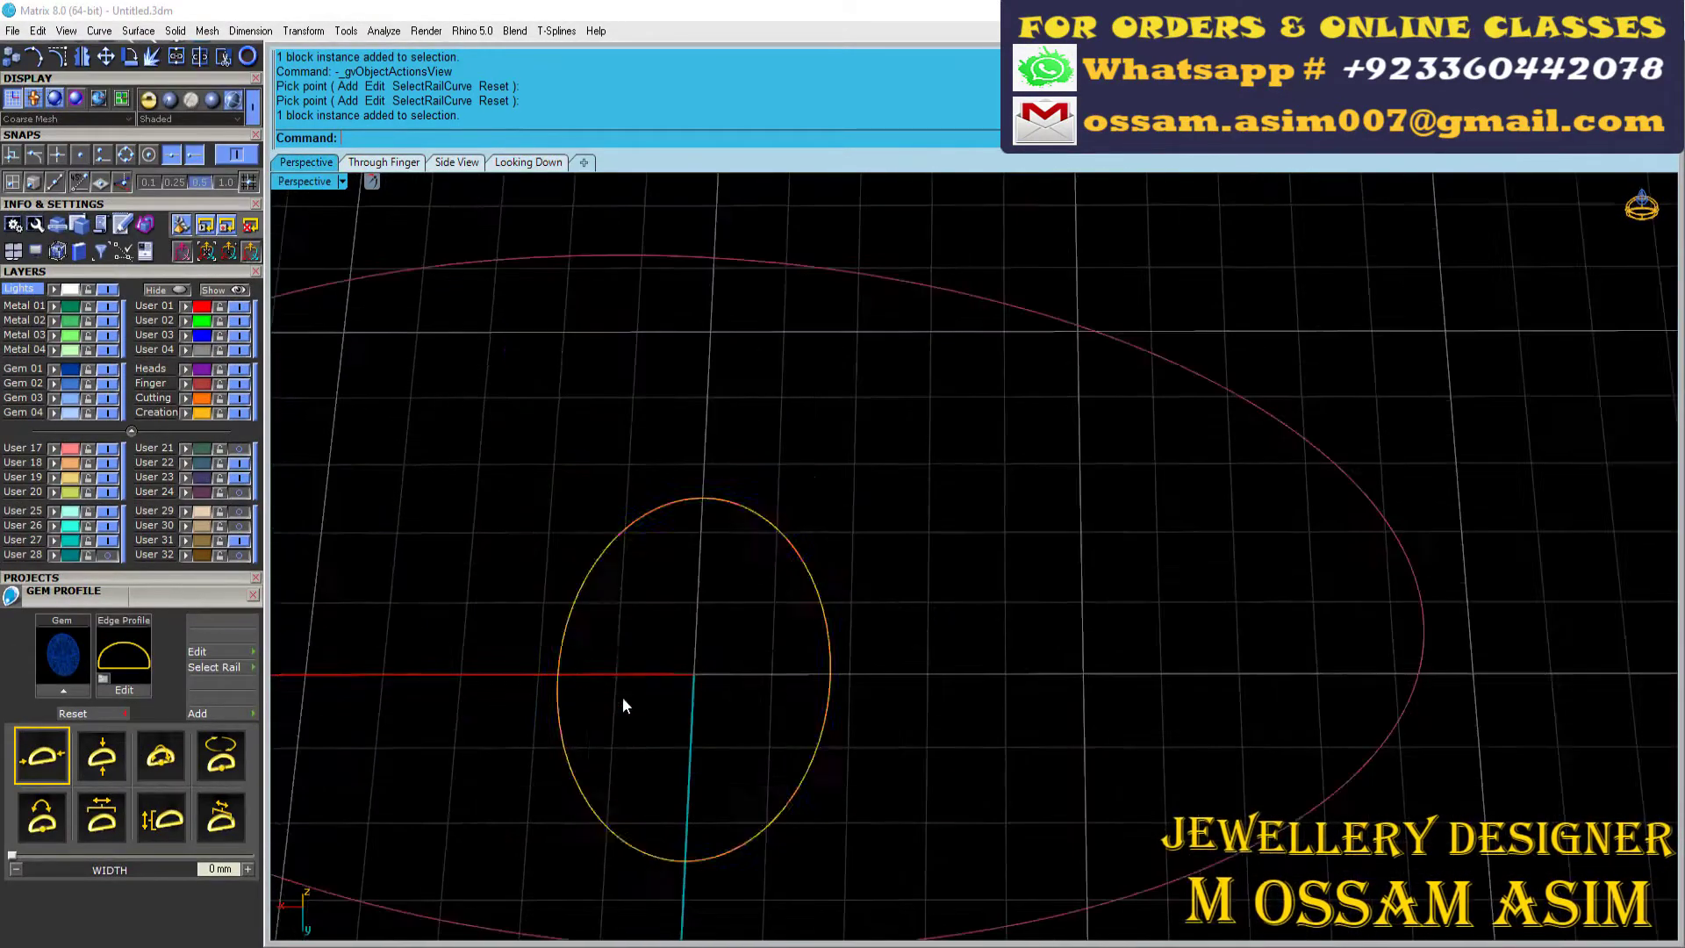
left_click(569, 654)
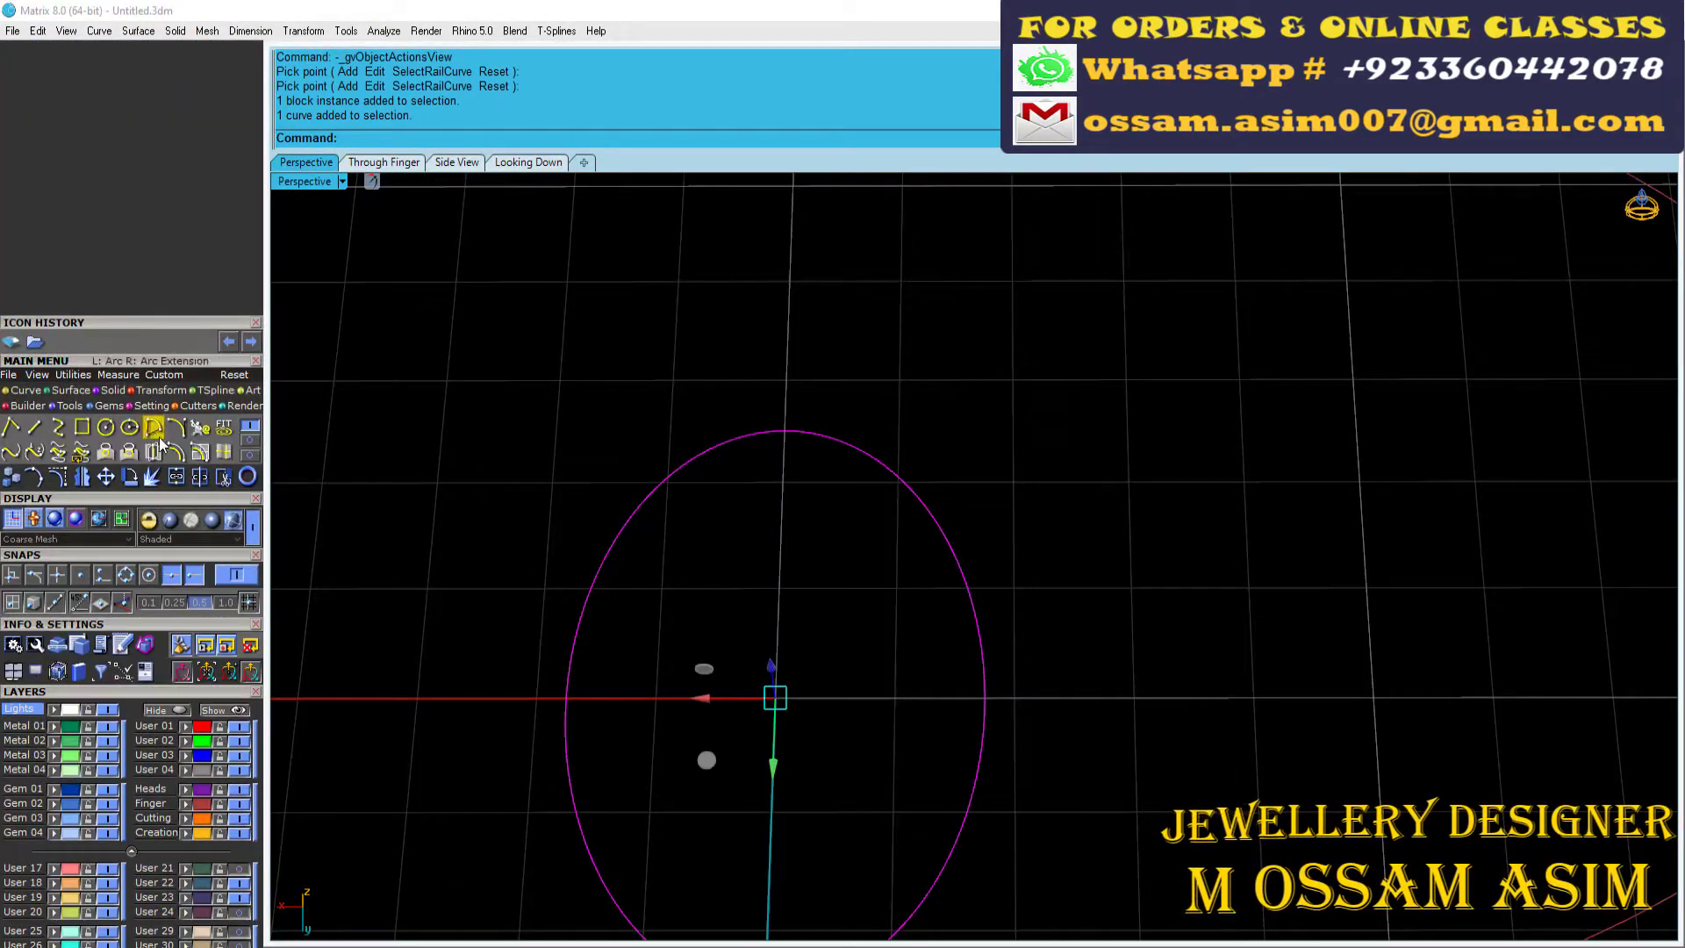
left_click(160, 438)
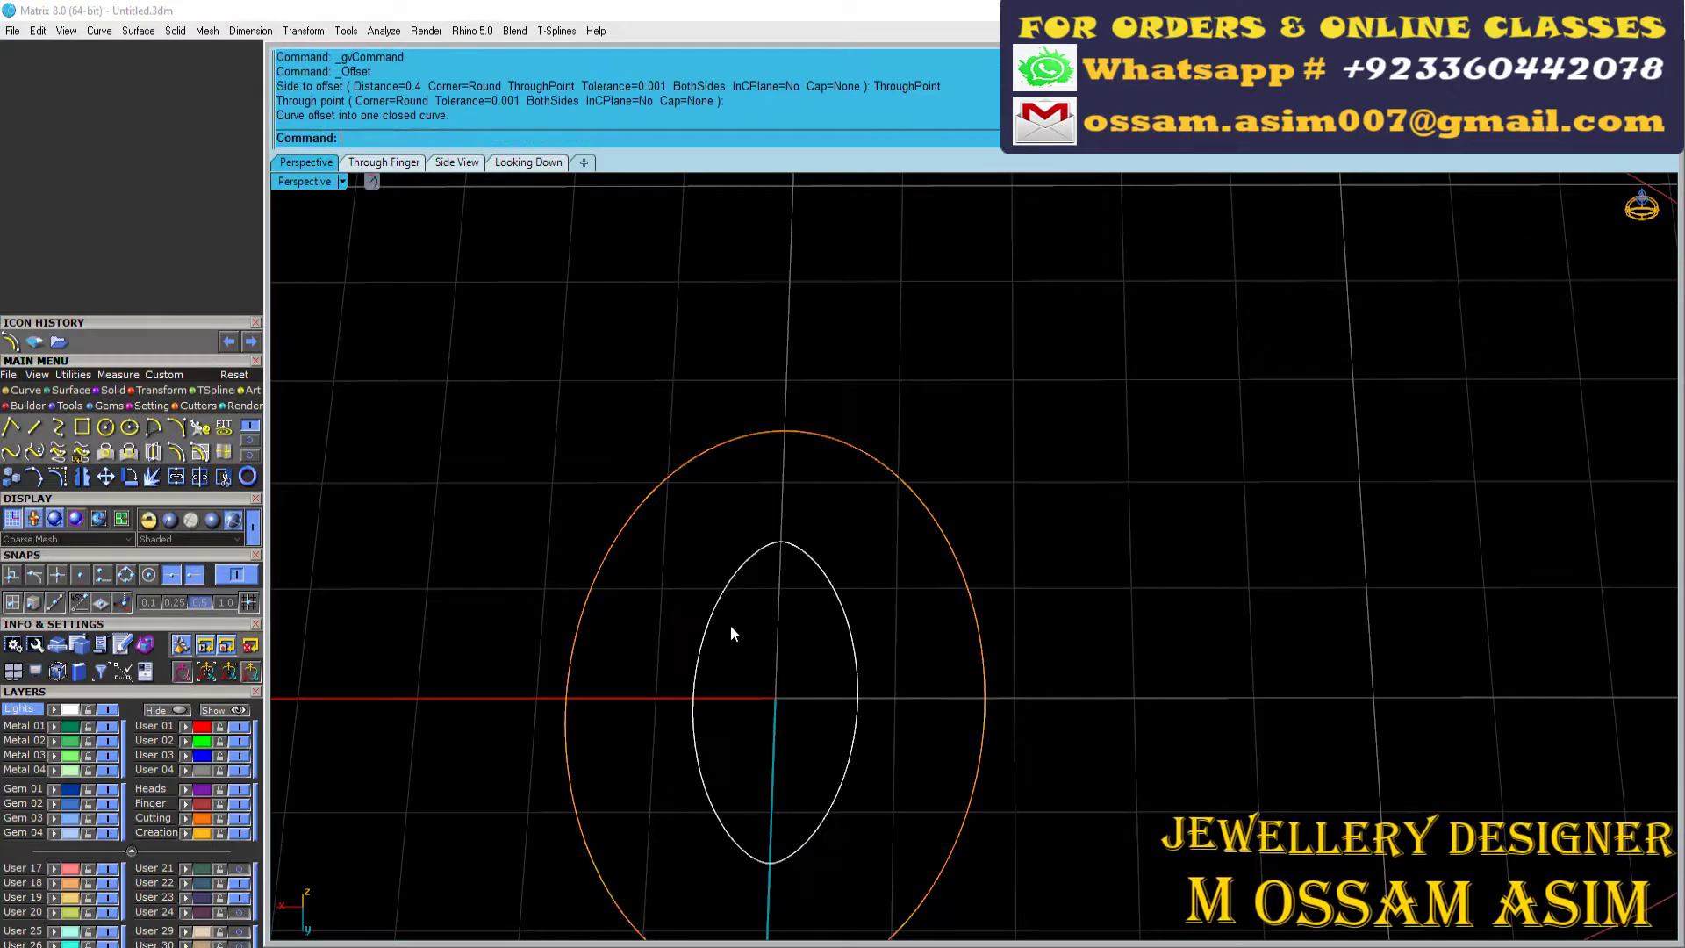
left_click_drag(752, 647, 632, 620)
right_click_drag(632, 619, 672, 630)
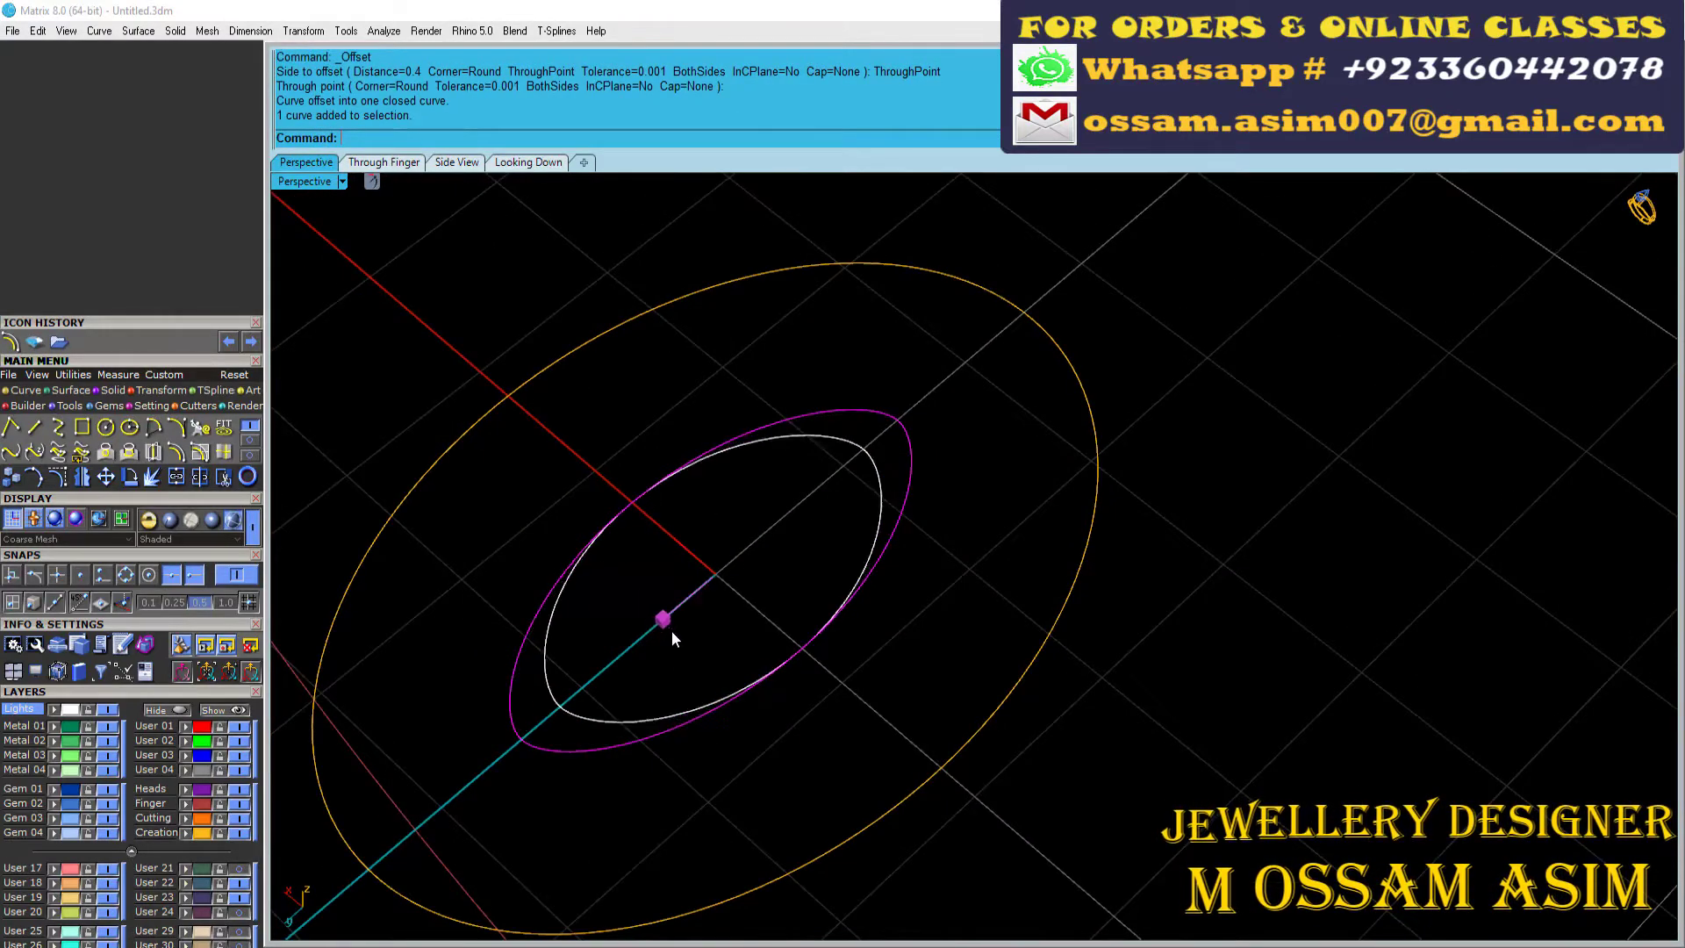
key("ctrl+Tab")
key("ctrl+Tab")
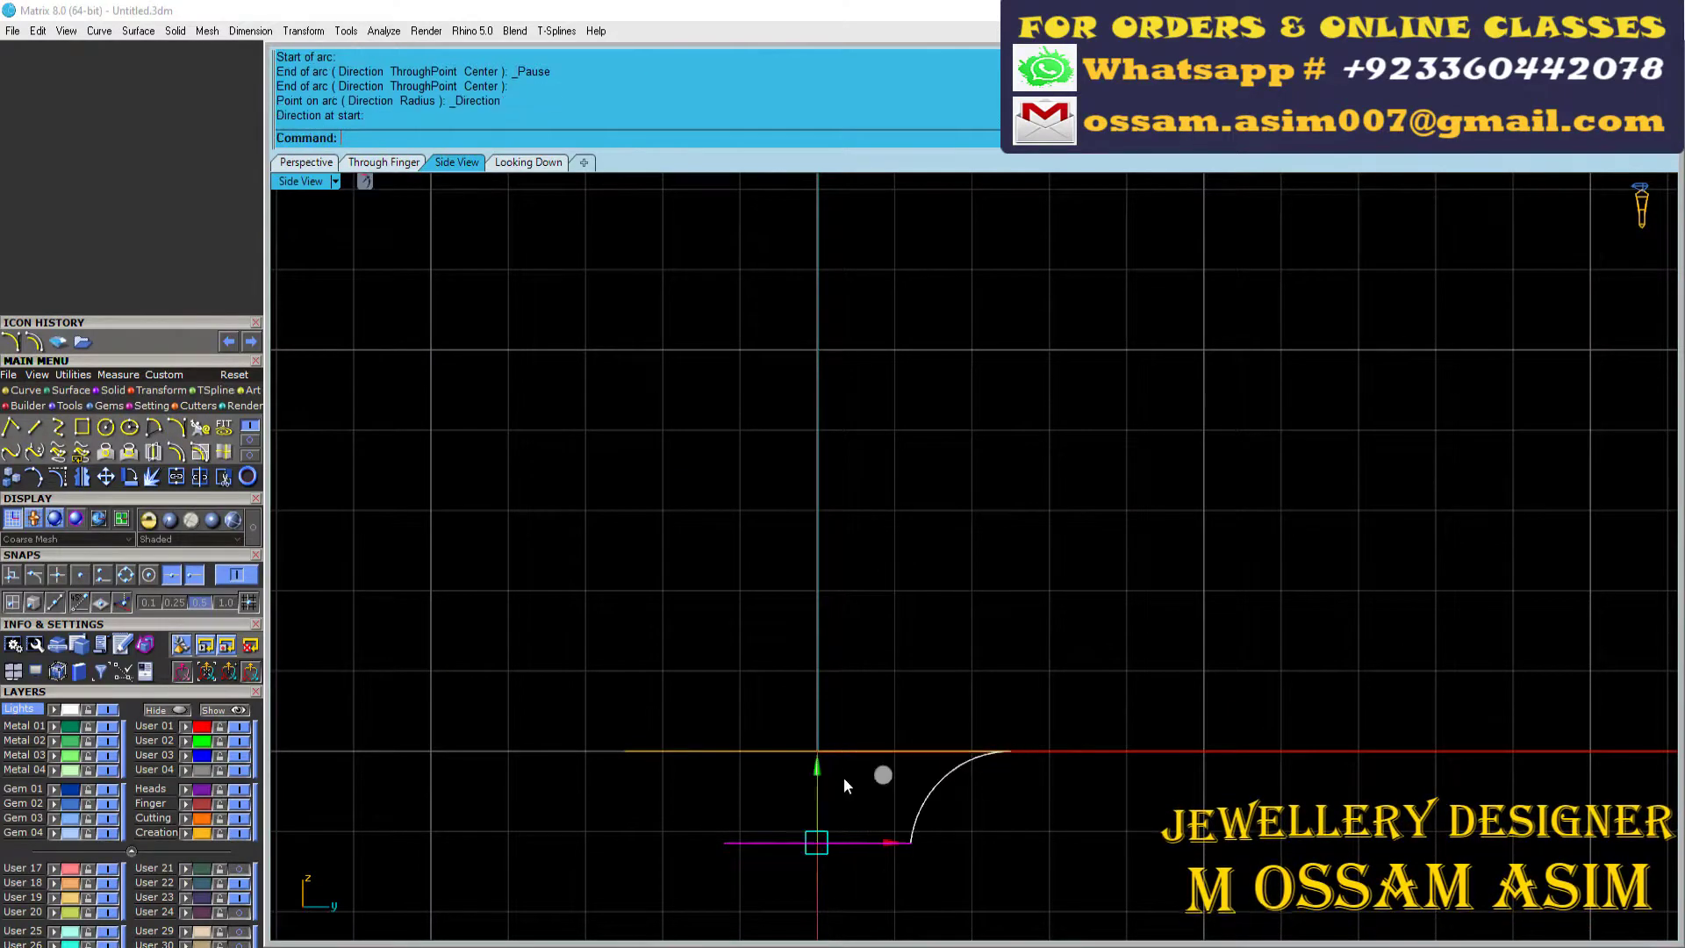
Step: Reshape the side-profile arc's control points so it sweeps from the outer ellipse to the inner oval
scroll(845, 777, "up", 3)
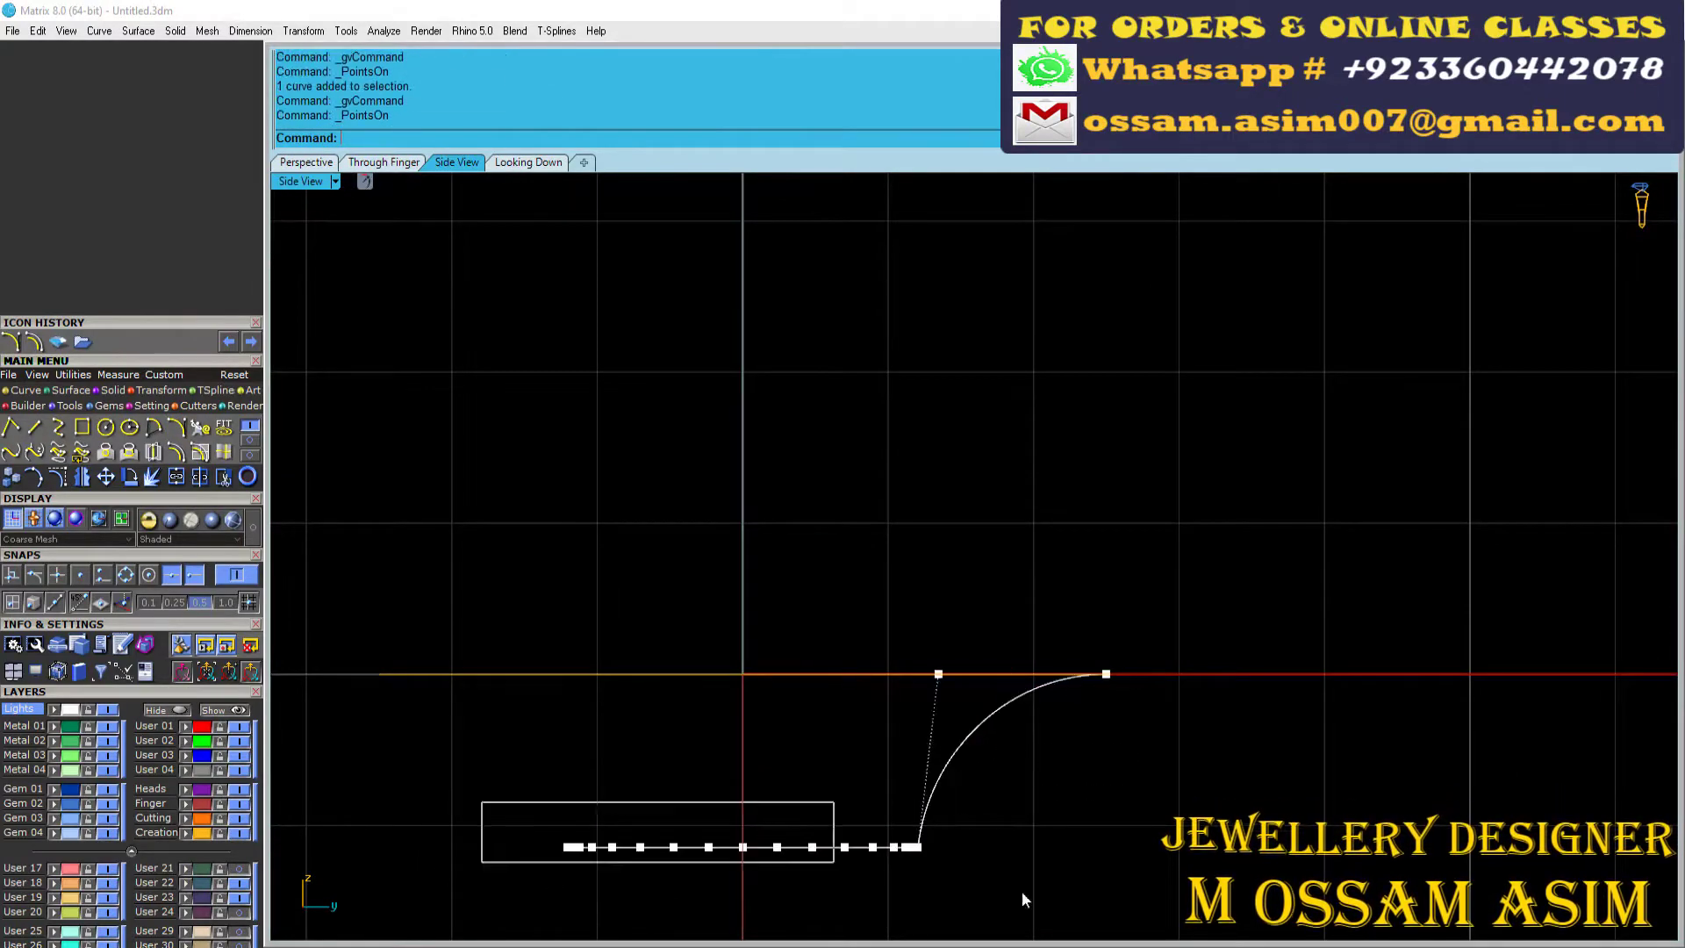
scroll(827, 733, "down", 1)
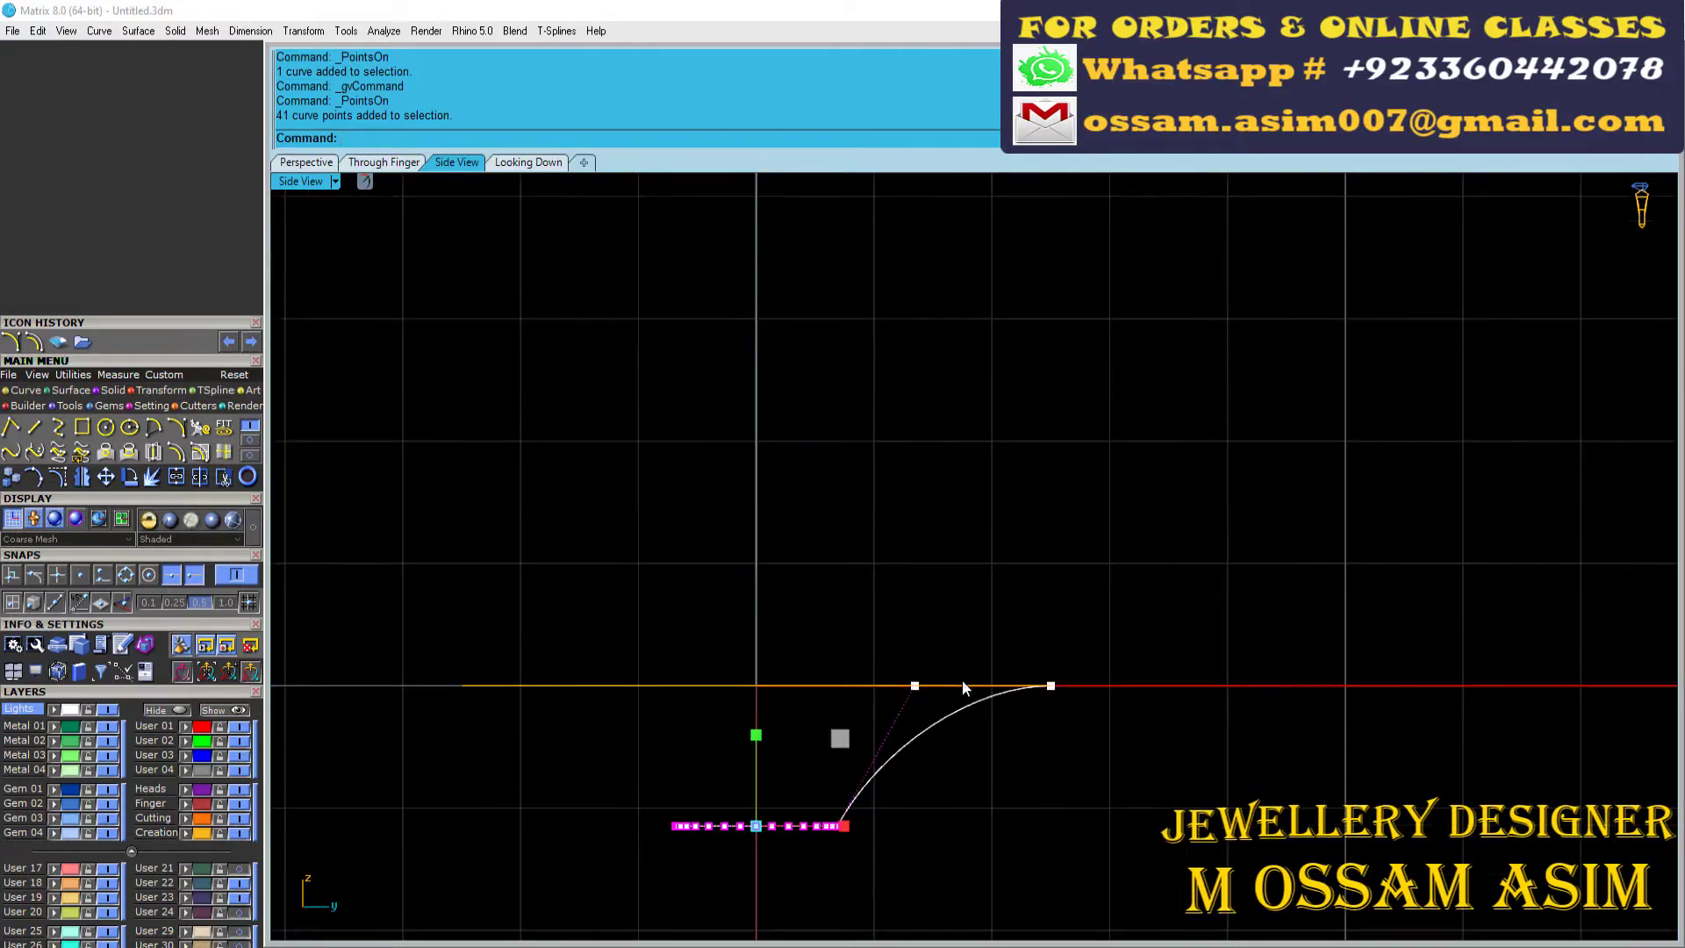
scroll(962, 680, "up", 2)
left_click(890, 689)
scroll(686, 525, "down", 2)
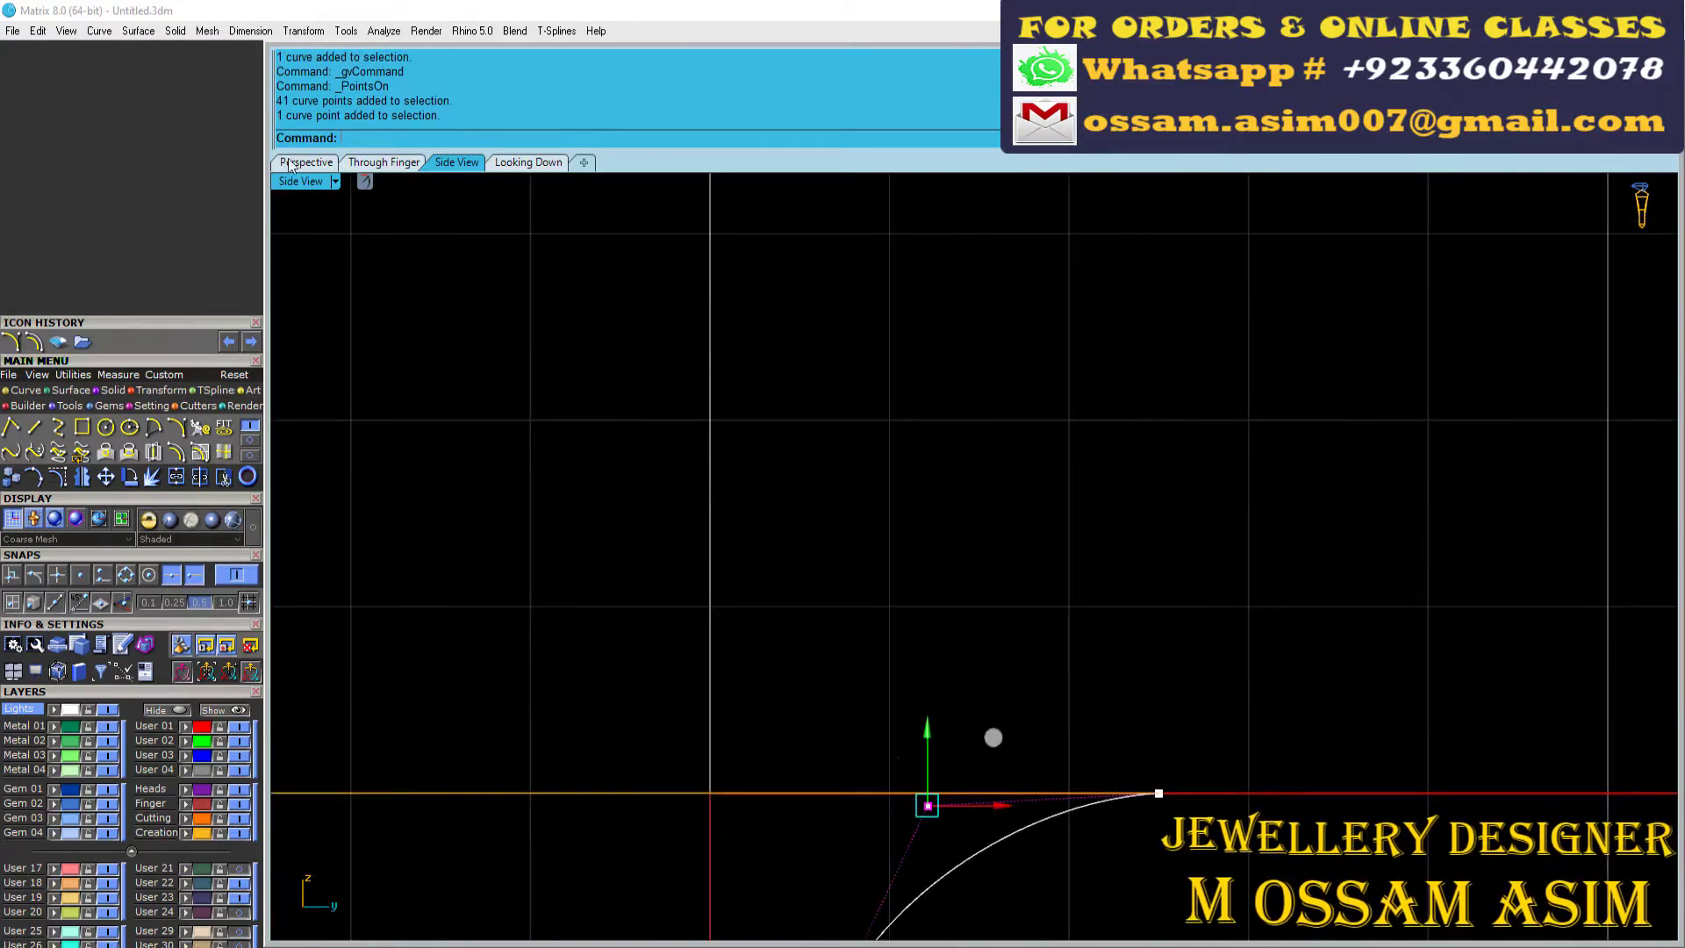
key("ctrl+Tab")
key("ctrl+Tab")
right_click_drag(732, 581, 735, 492)
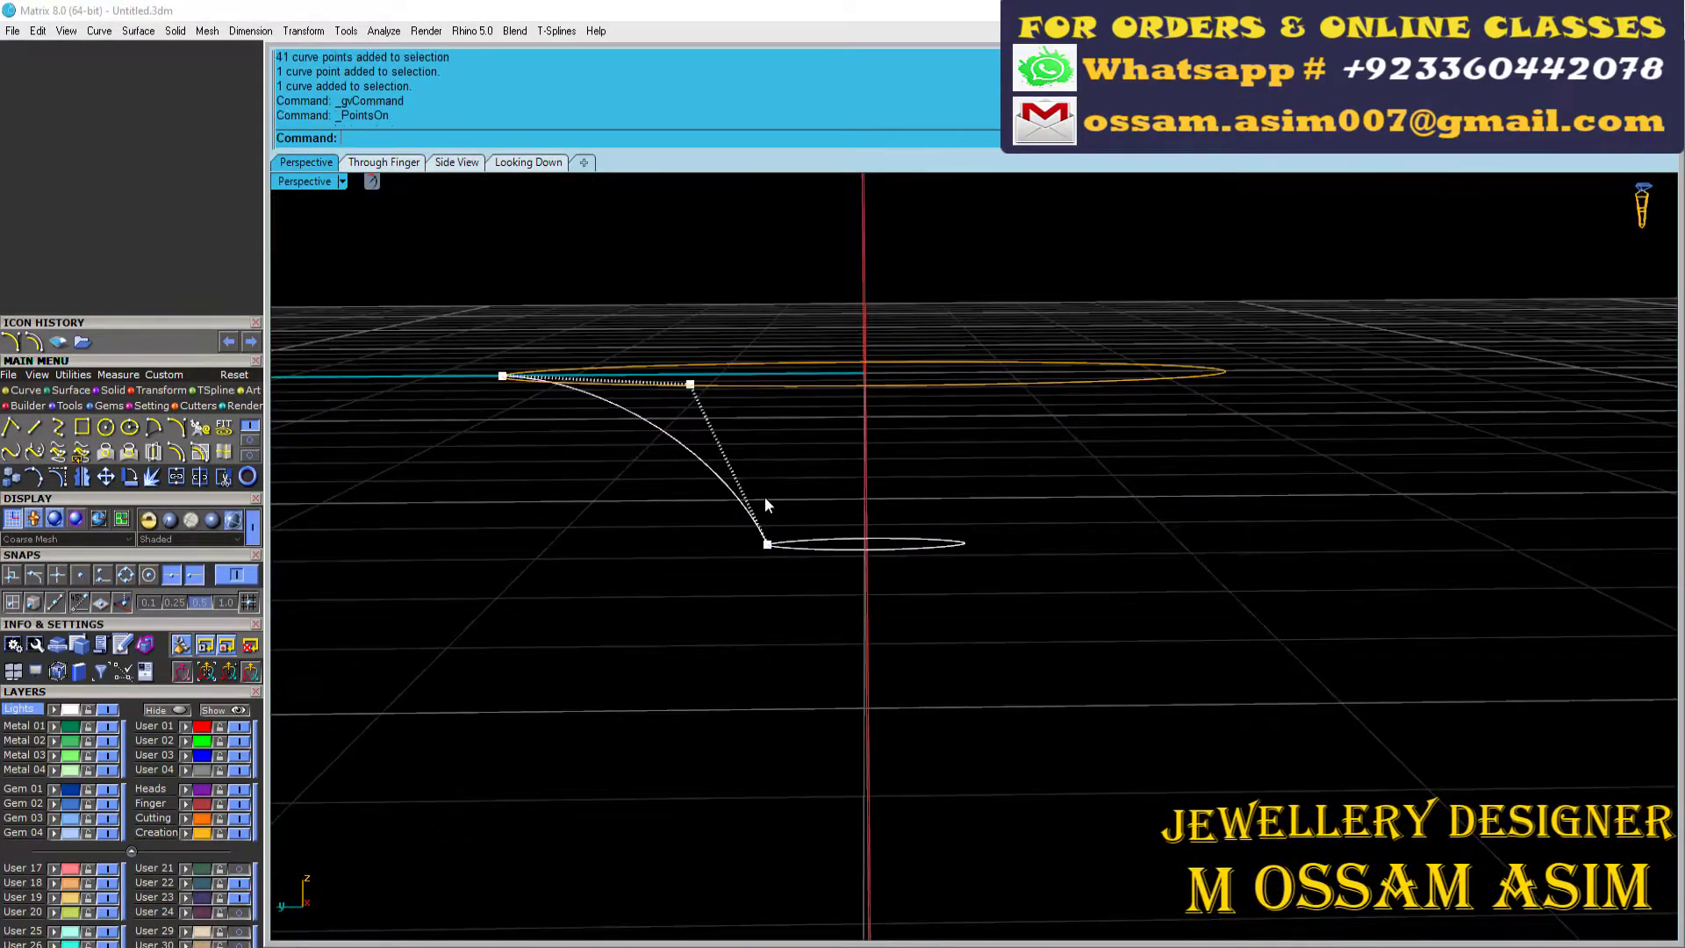
right_click_drag(877, 421, 879, 377)
key("ctrl+Tab")
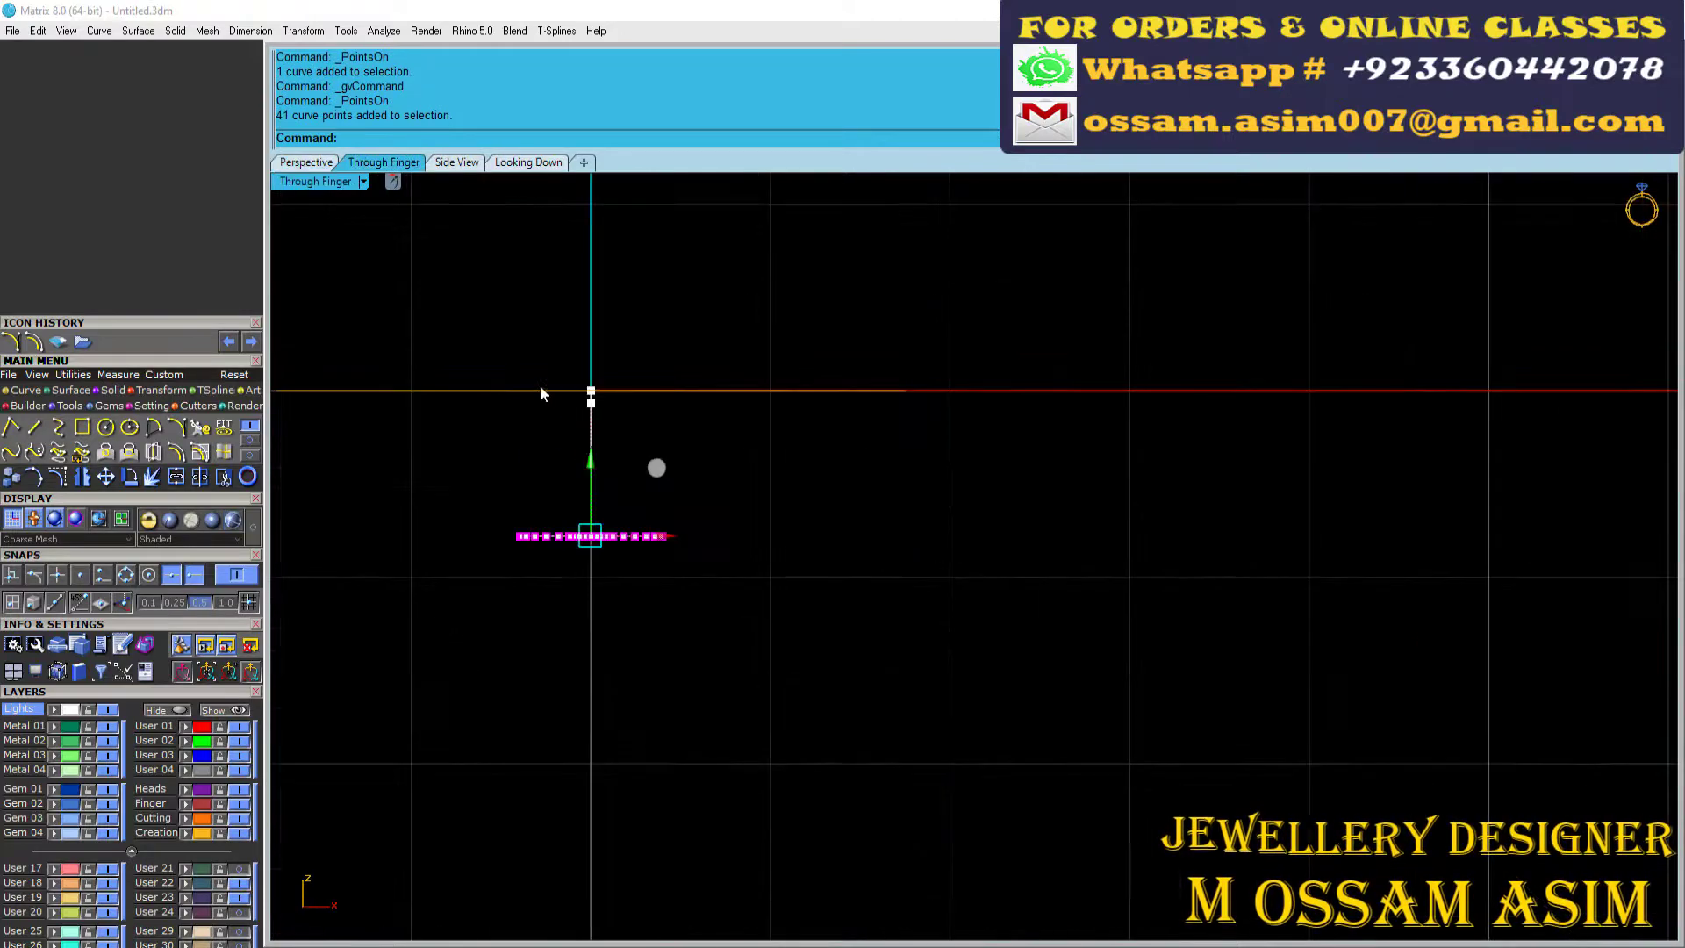
key("Escape")
key("ctrl+shift+Tab")
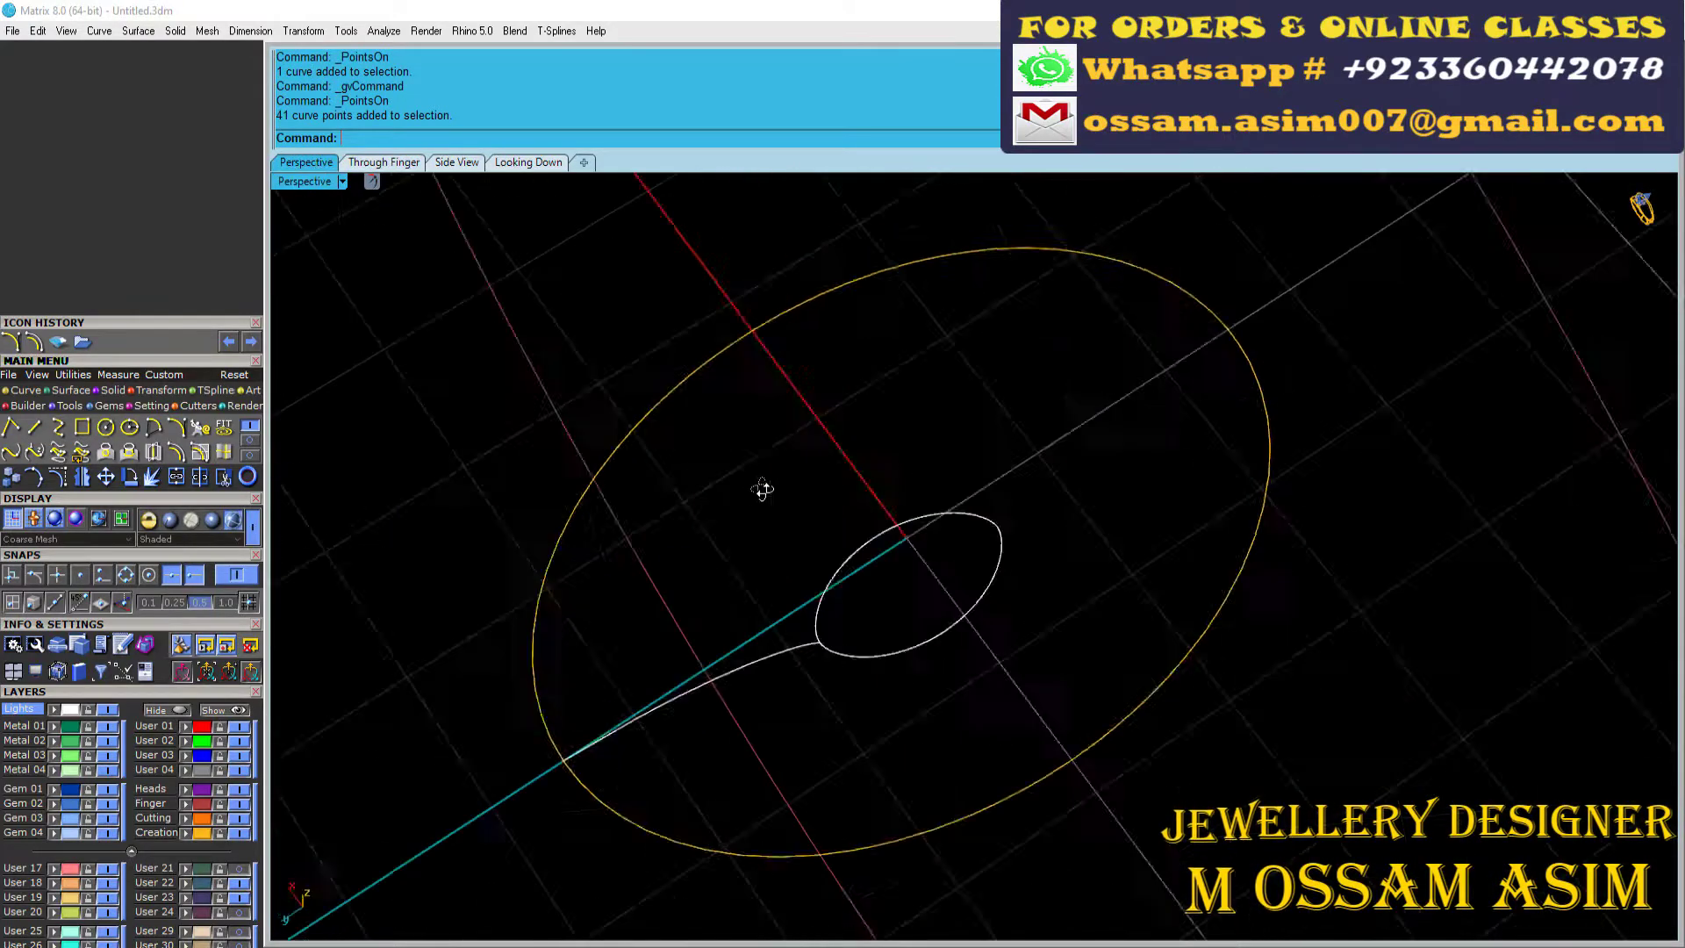
Step: Build a two-rail sweep dish surface from the outer ellipse to the inner oval
left_click(34, 402)
left_click(201, 430)
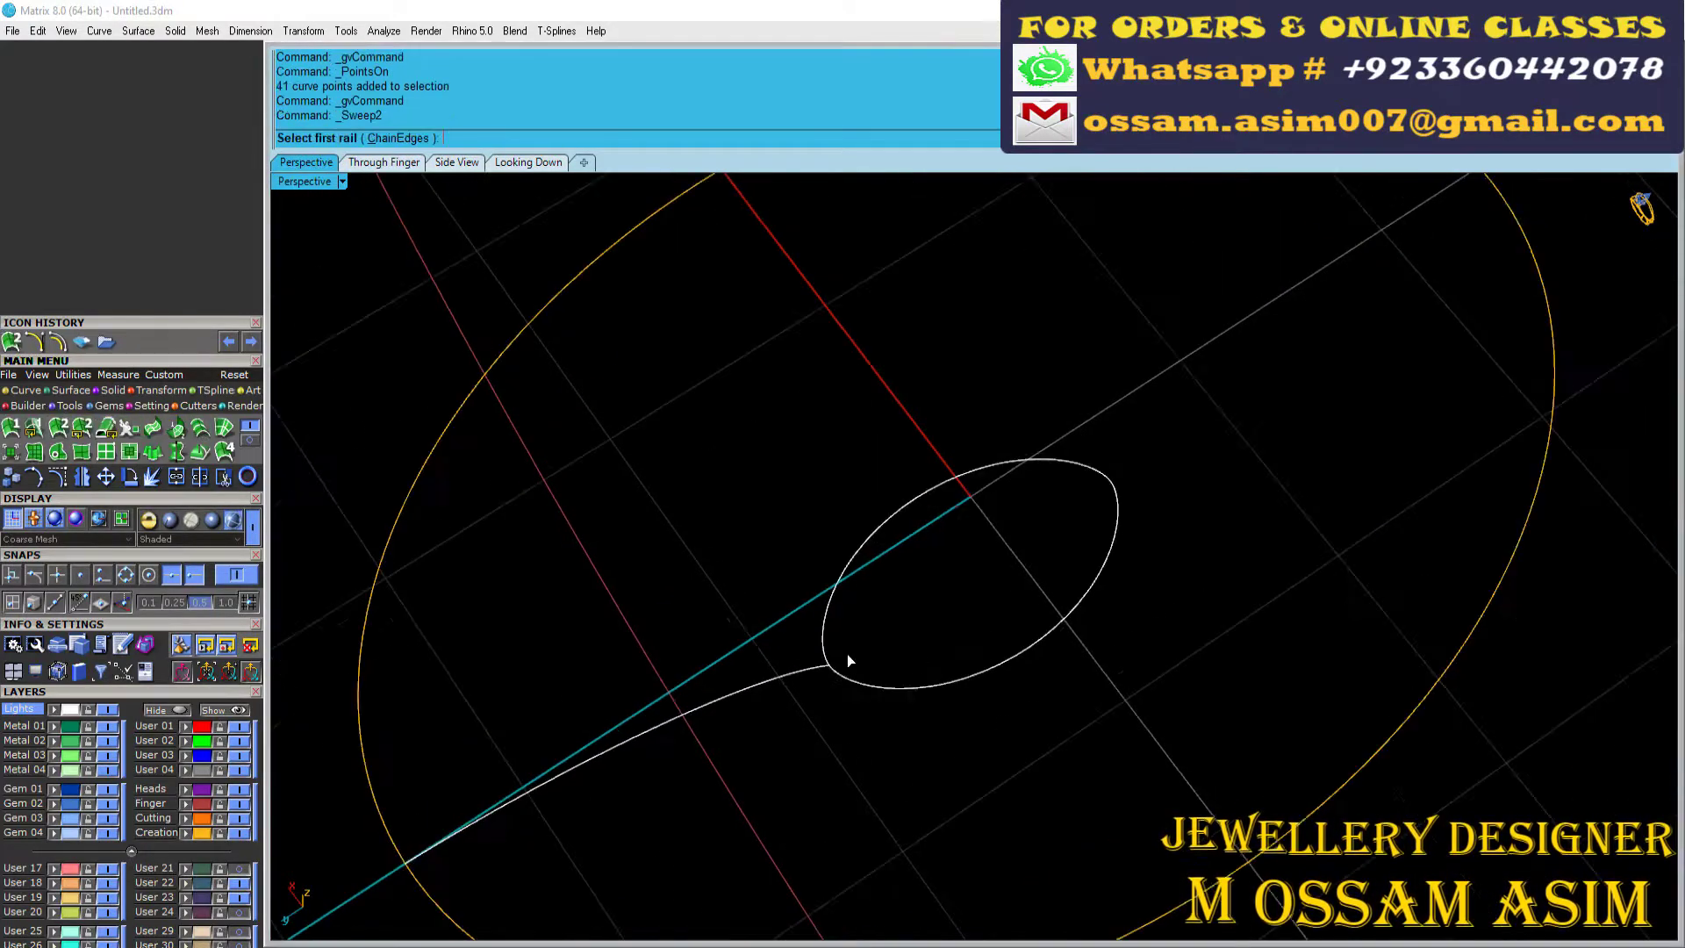
left_click(846, 655)
key("Return")
right_click_drag(823, 646, 790, 526)
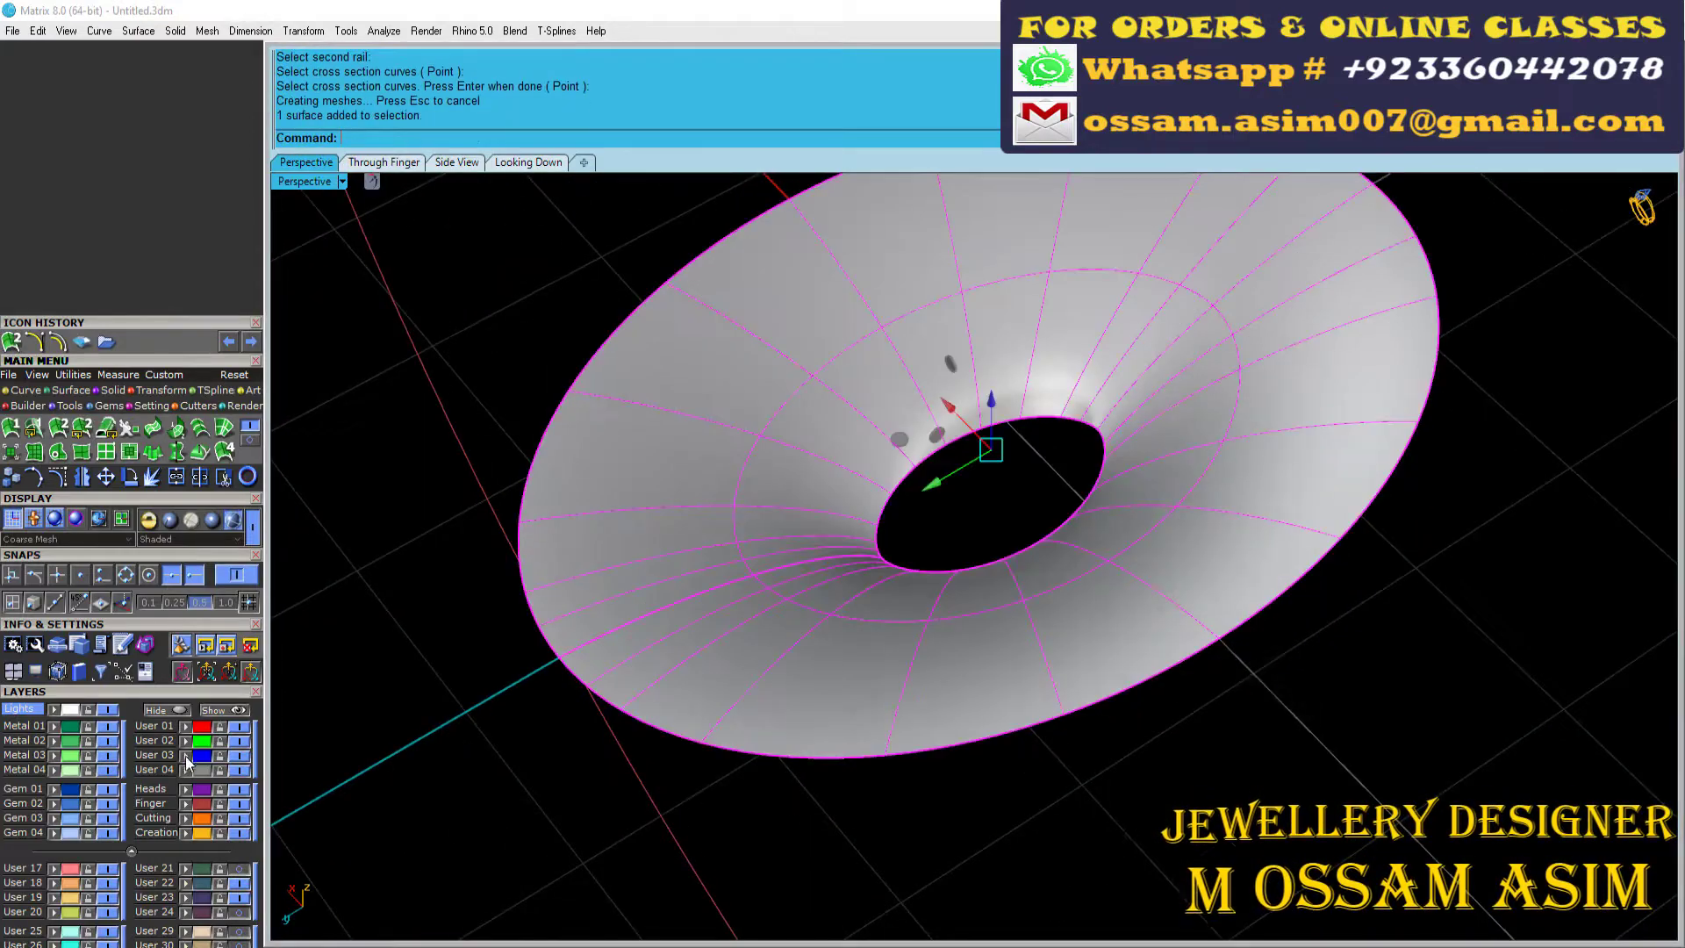
scroll(723, 439, "down", 5)
scroll(903, 527, "up", 4)
right_click_drag(902, 527, 919, 594)
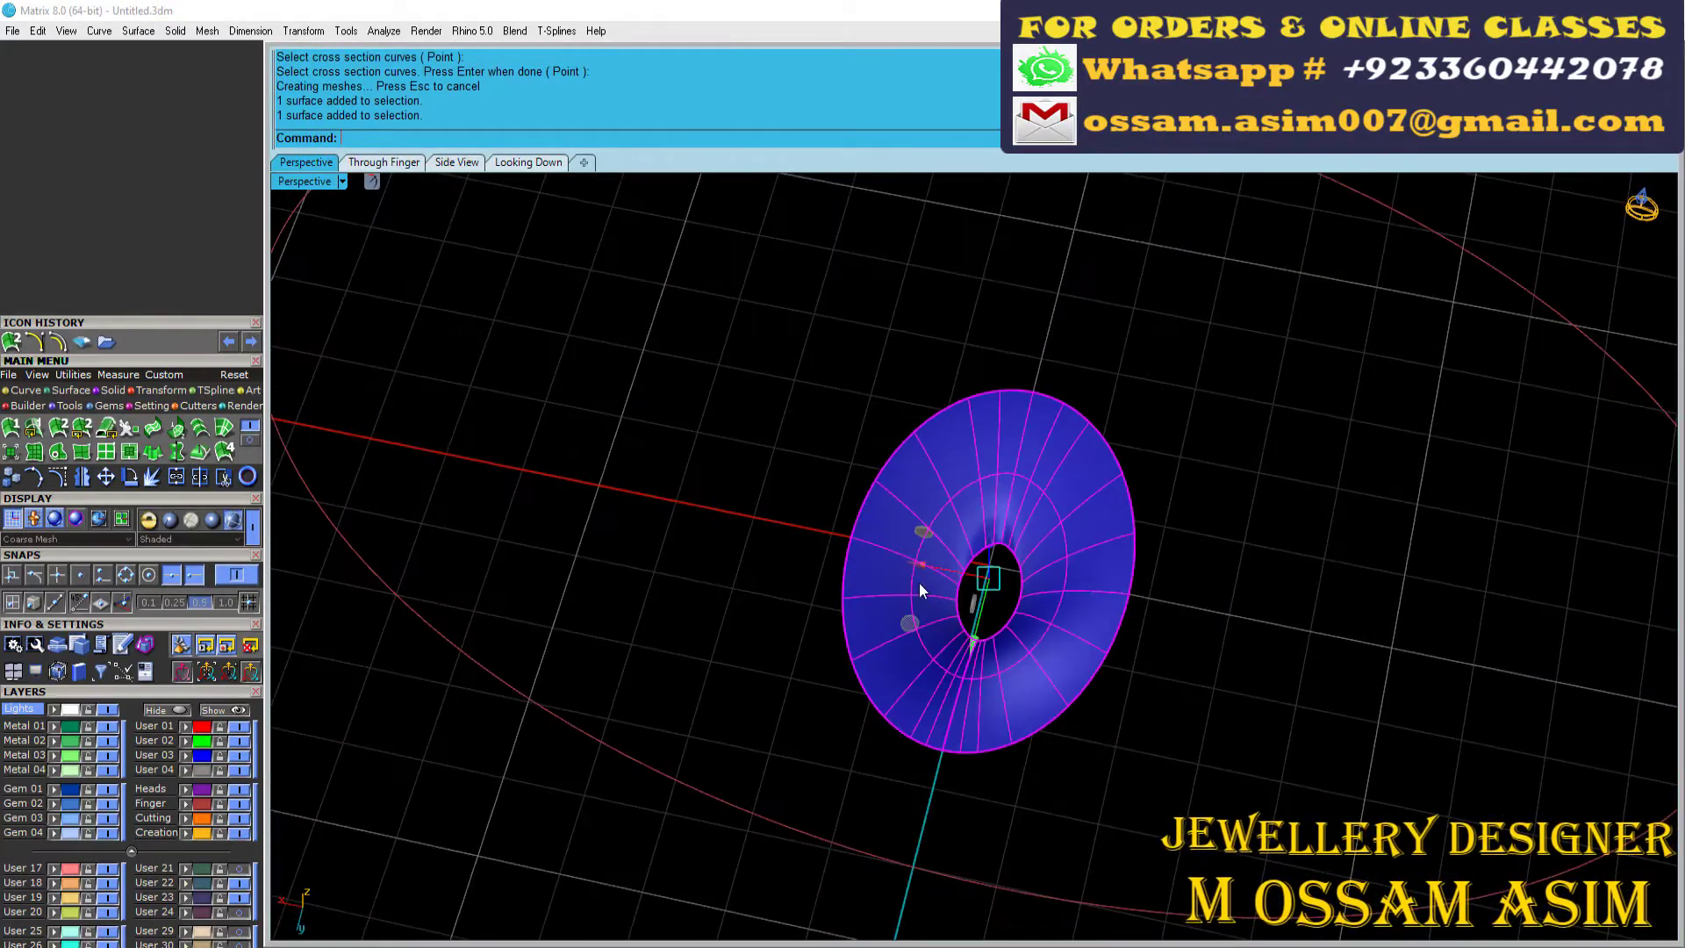
Step: Check the sweep from the top view, then start Extract Isocurve on the surface
scroll(607, 407, "down", 5)
left_click(529, 161)
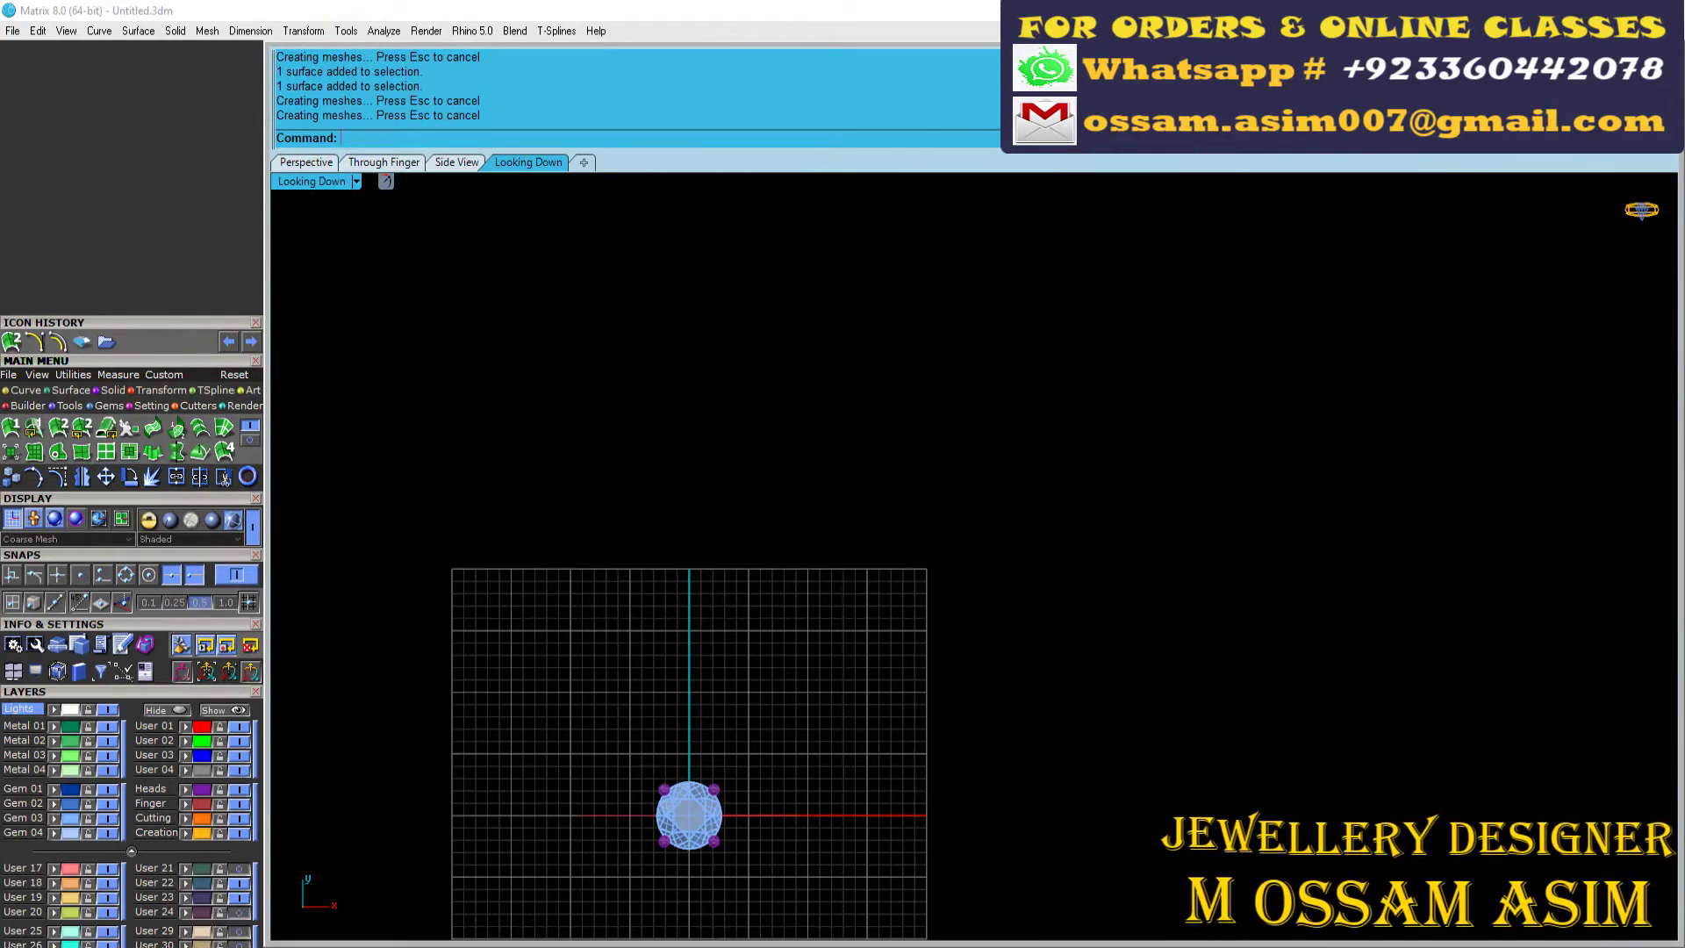
left_click(306, 162)
scroll(983, 695, "up", 3)
scroll(984, 691, "down", 2)
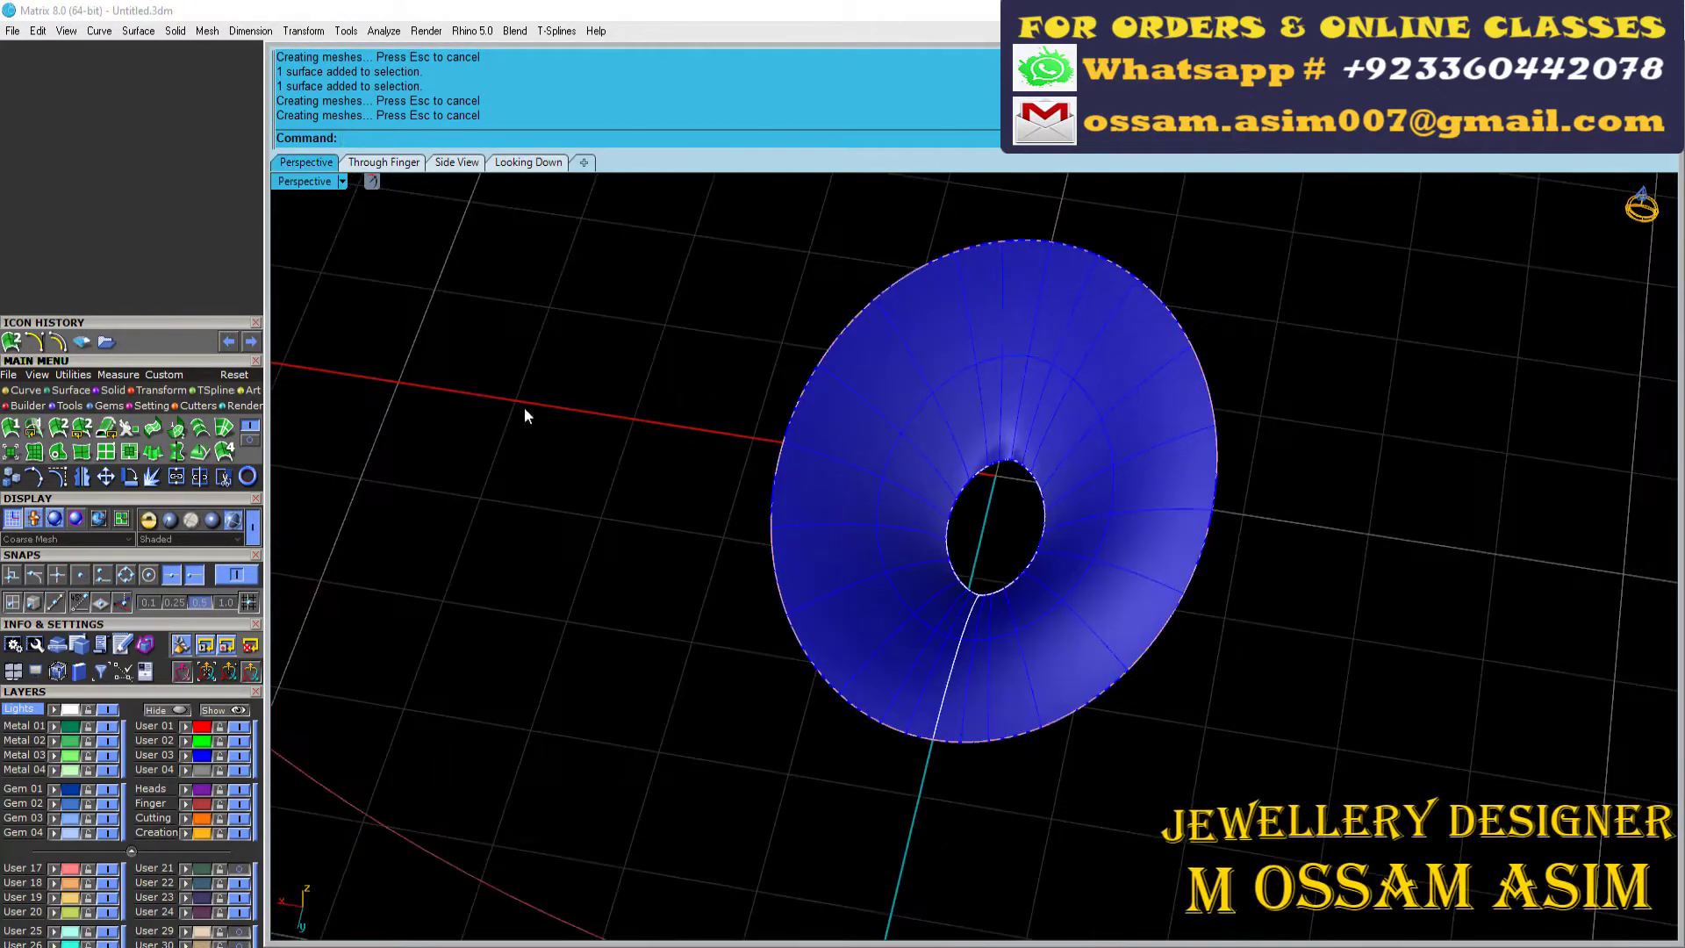
left_click(25, 390)
left_click(223, 451)
Step: Extract a circular isocurve across the dish and divide it into 18 points
left_click(956, 648)
key("Return")
right_click_drag(957, 648, 807, 498)
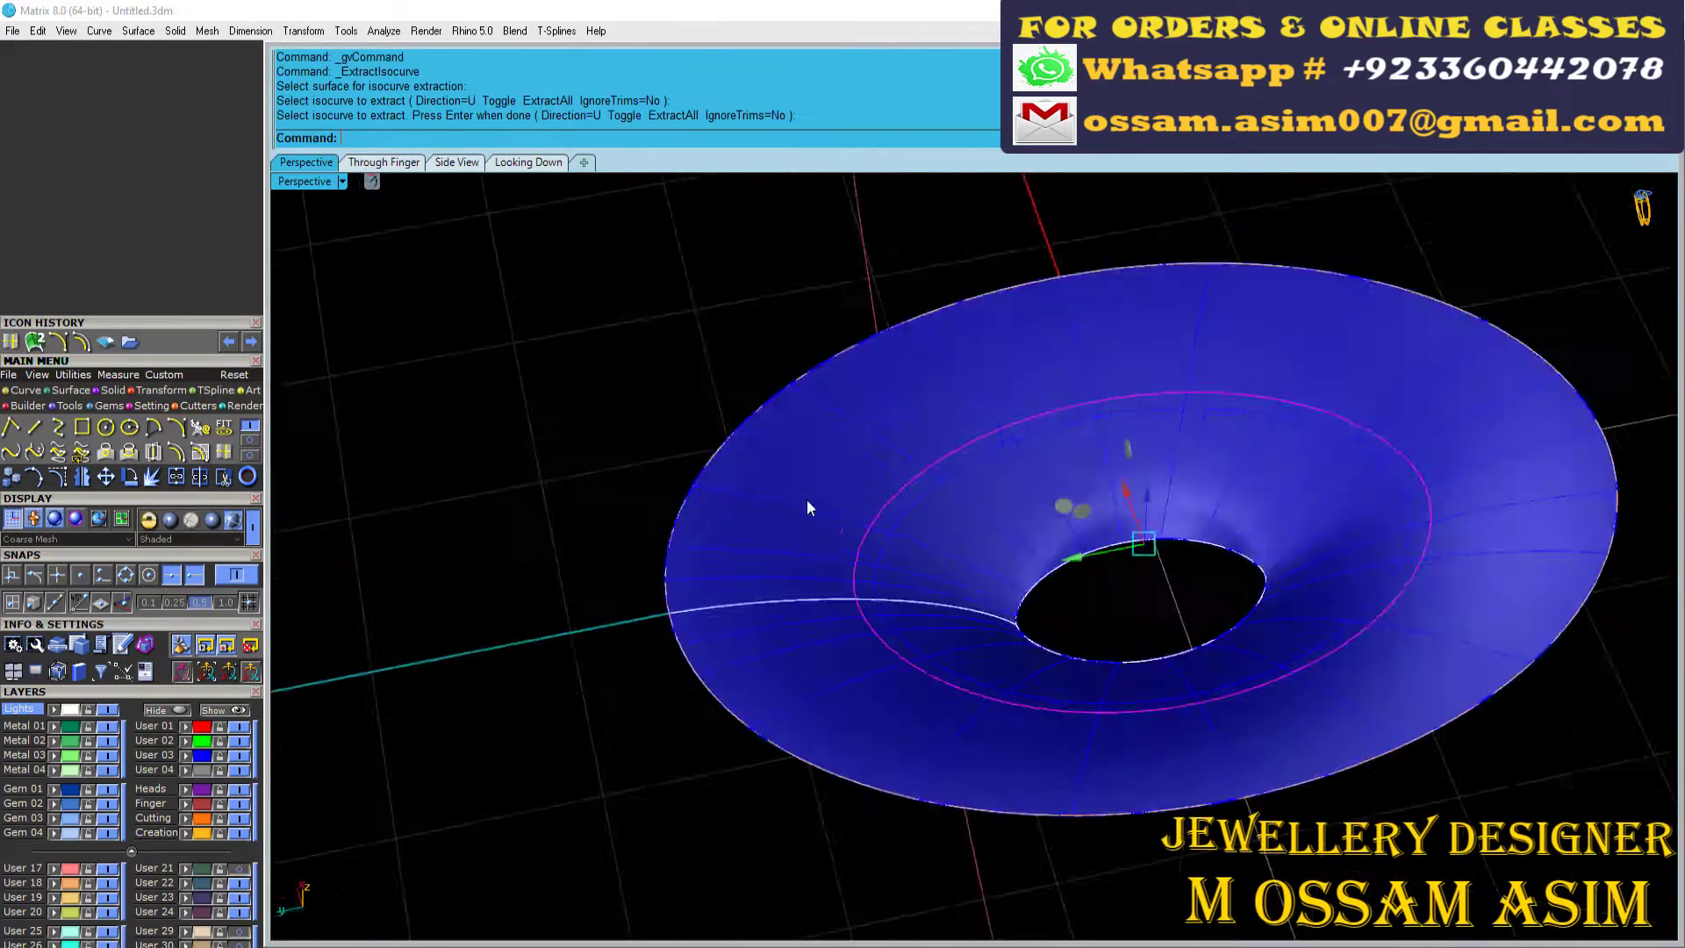
left_click(201, 451)
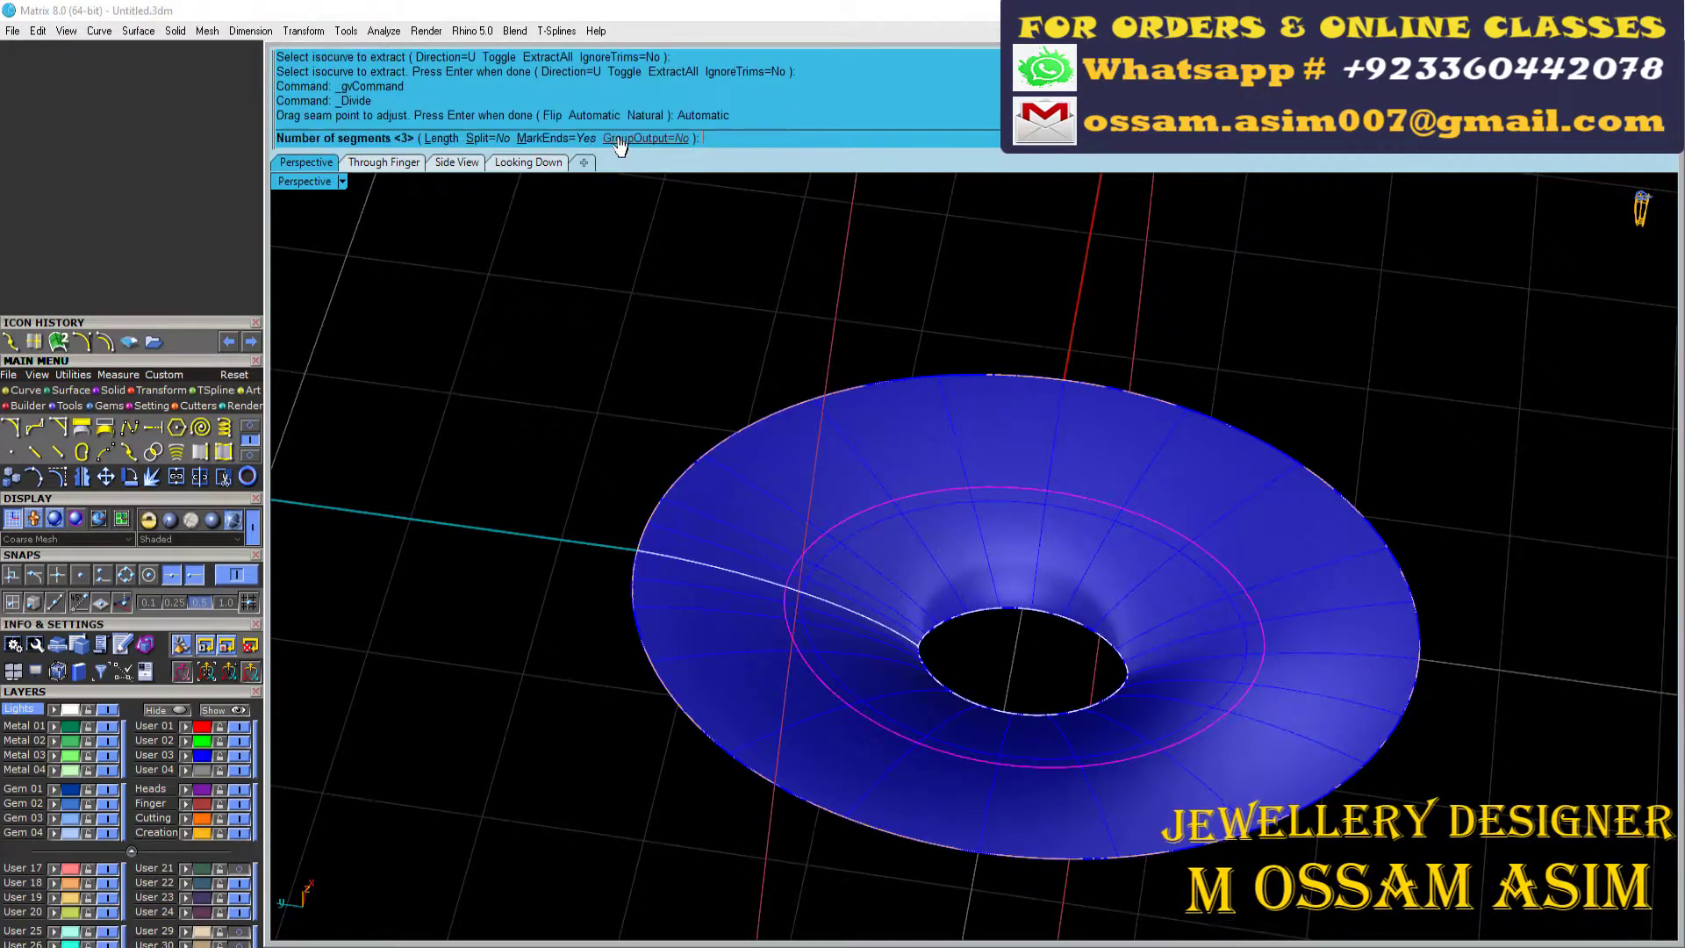
type("18")
key("Return")
scroll(693, 334, "up", 3)
scroll(741, 507, "up", 2)
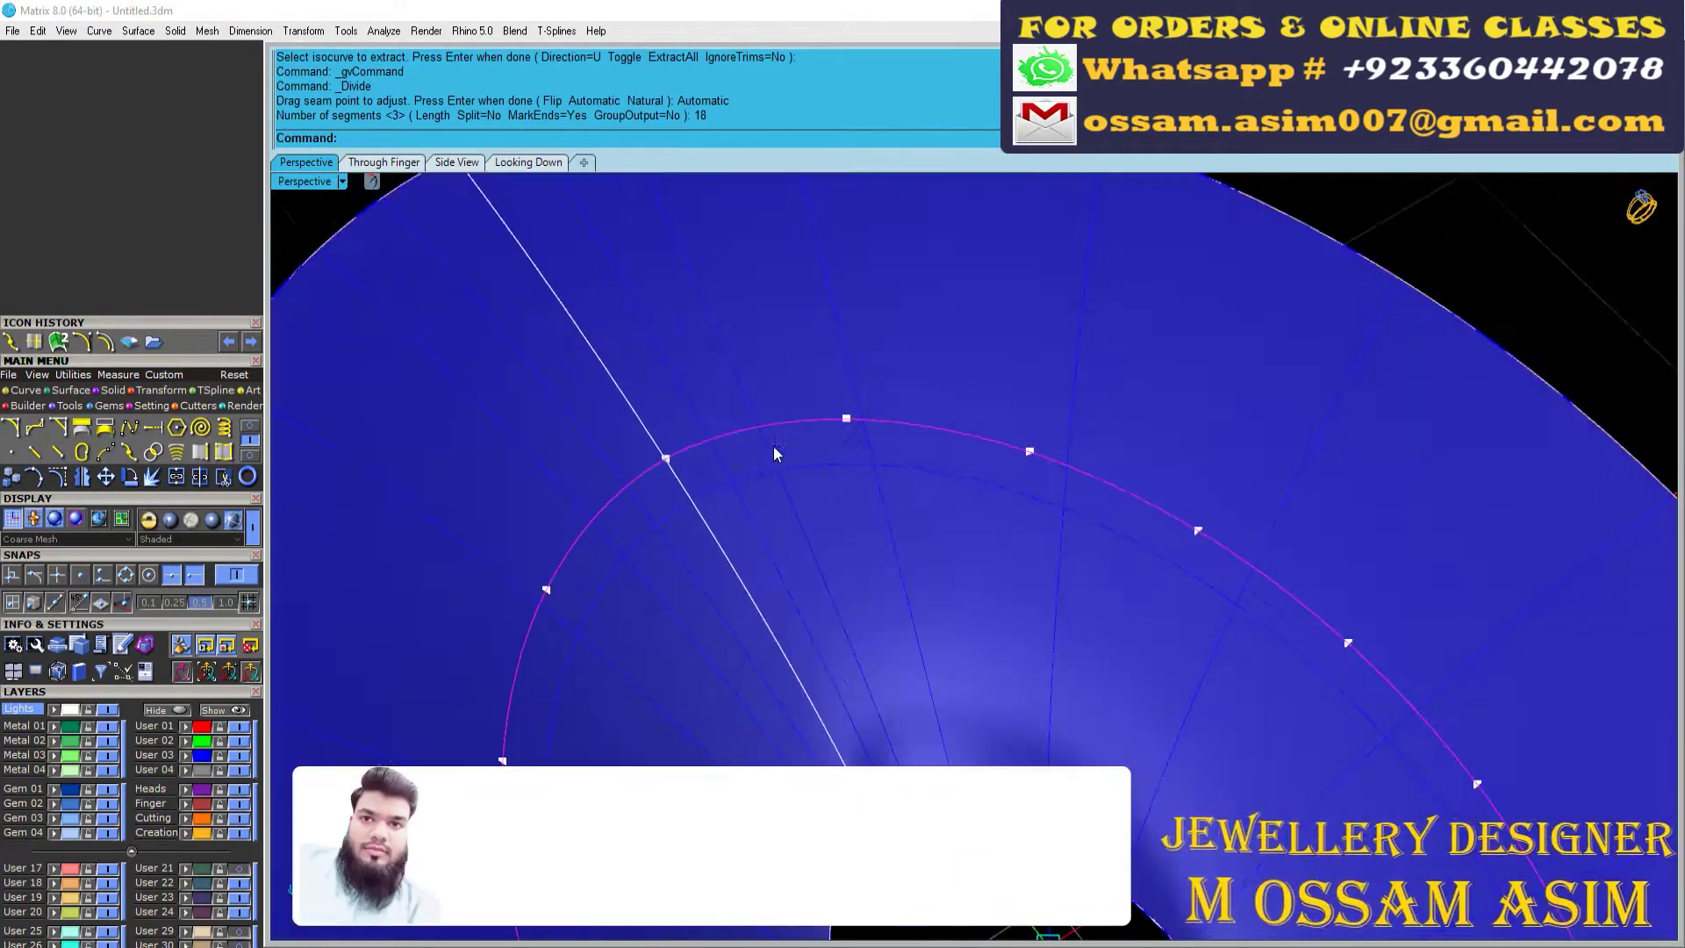
Step: Extract radial V-direction isocurves through the division points
left_click(251, 429)
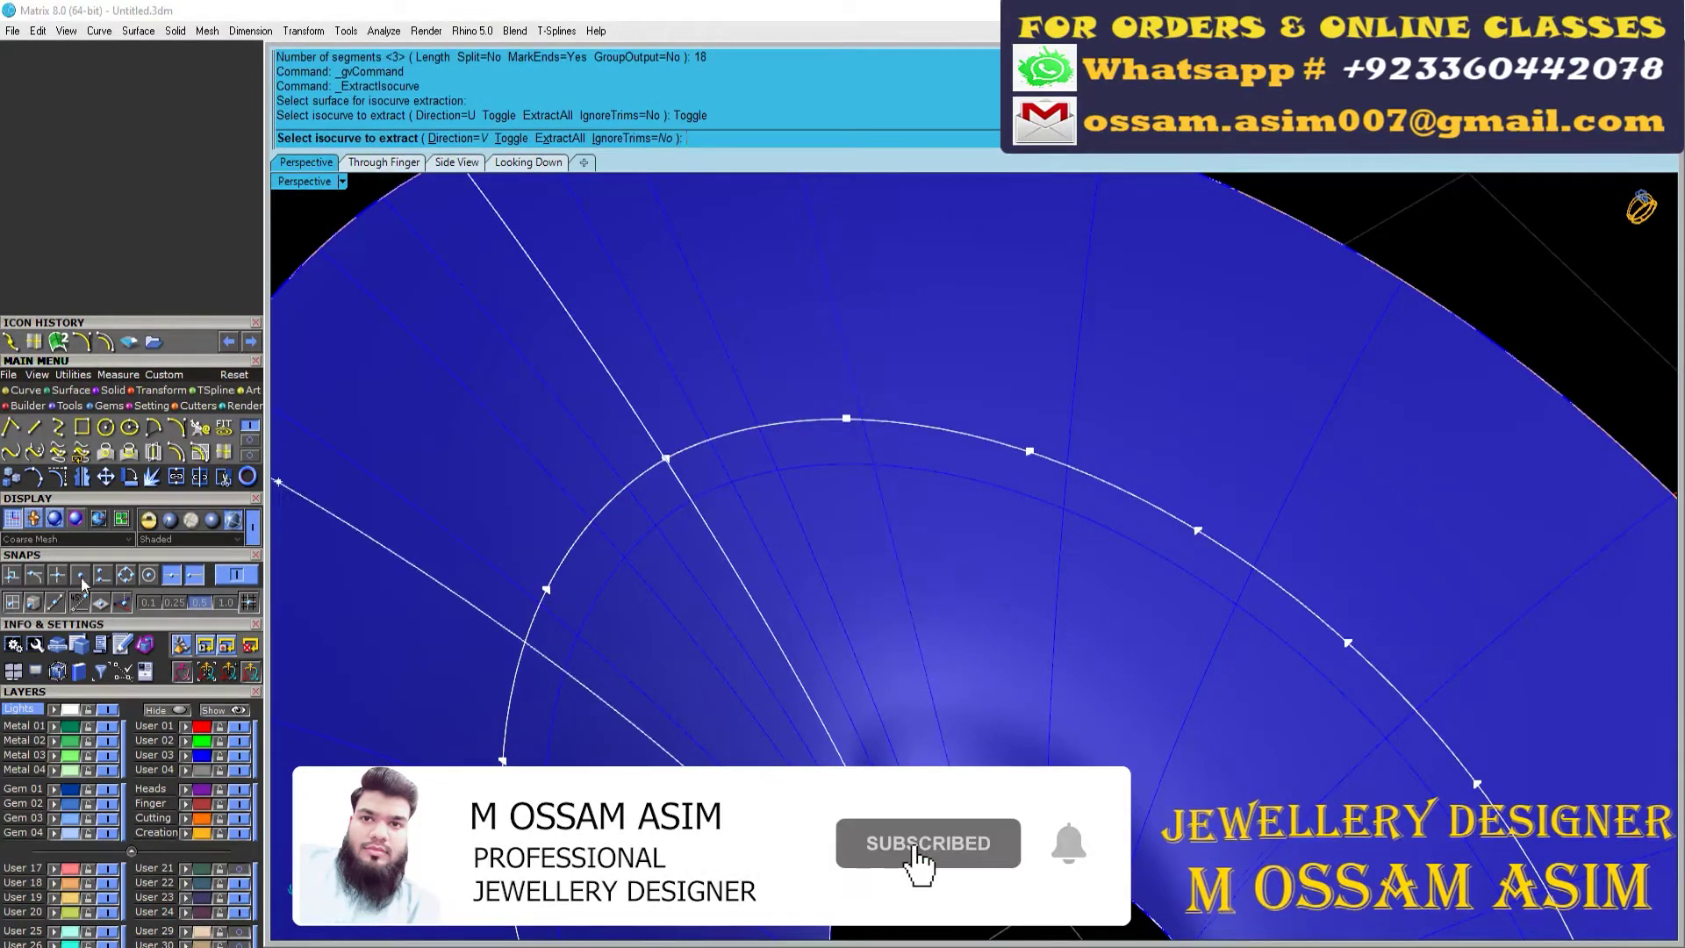
left_click(1364, 645)
scroll(1364, 645, "down", 5)
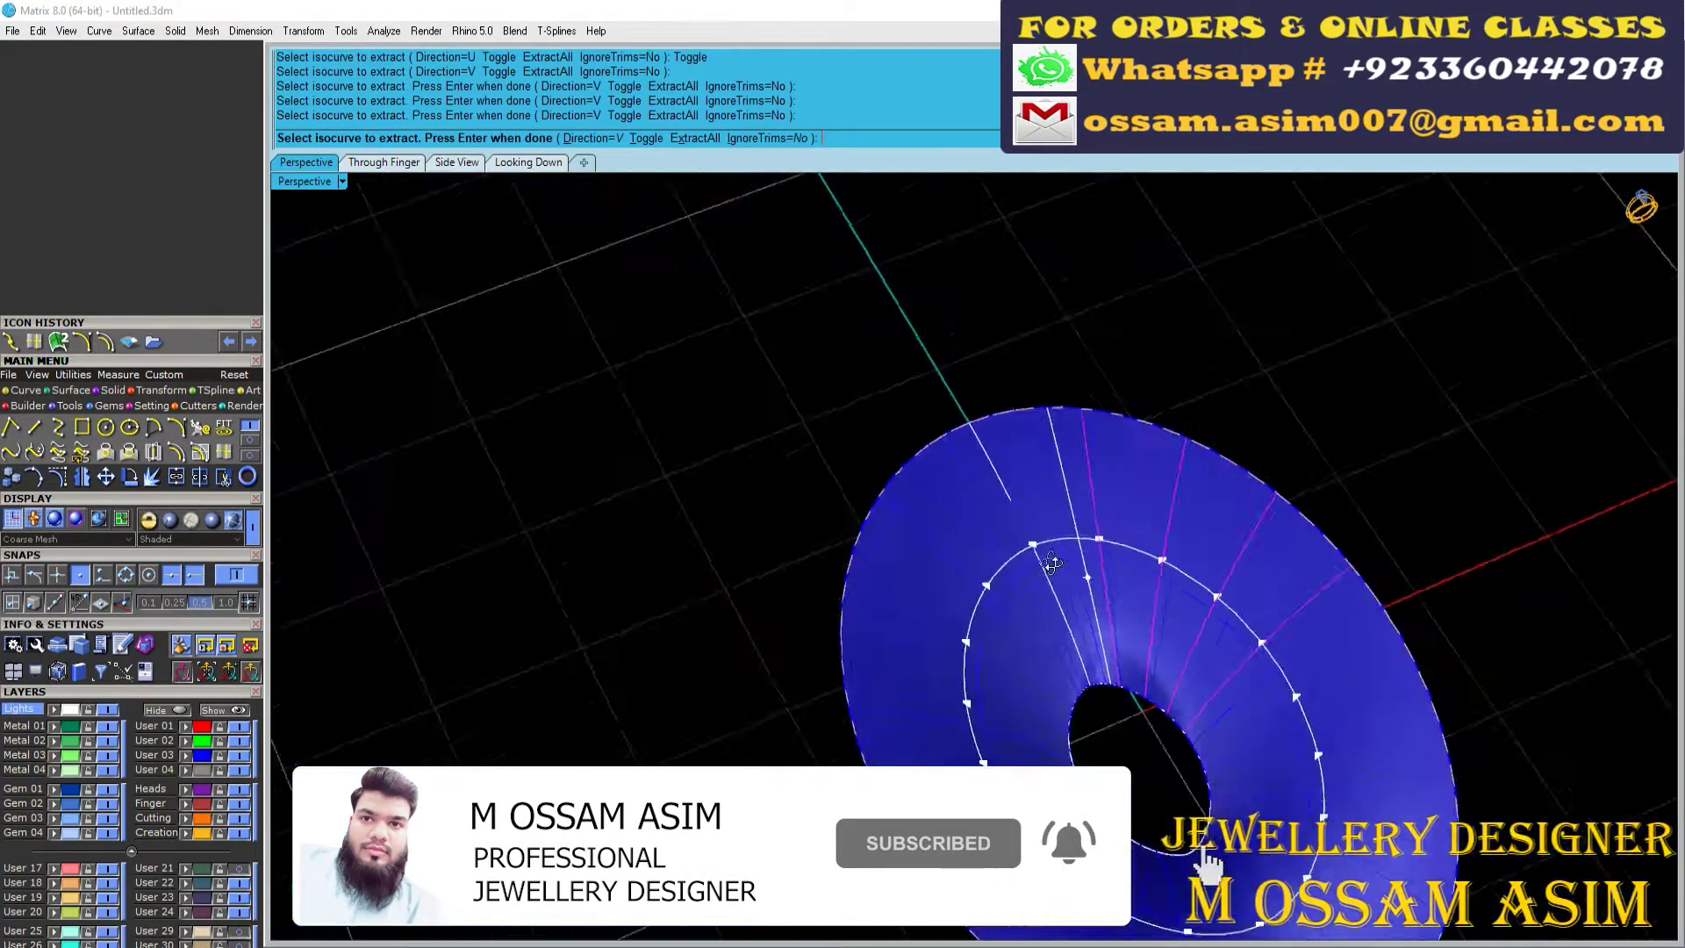
key("Return")
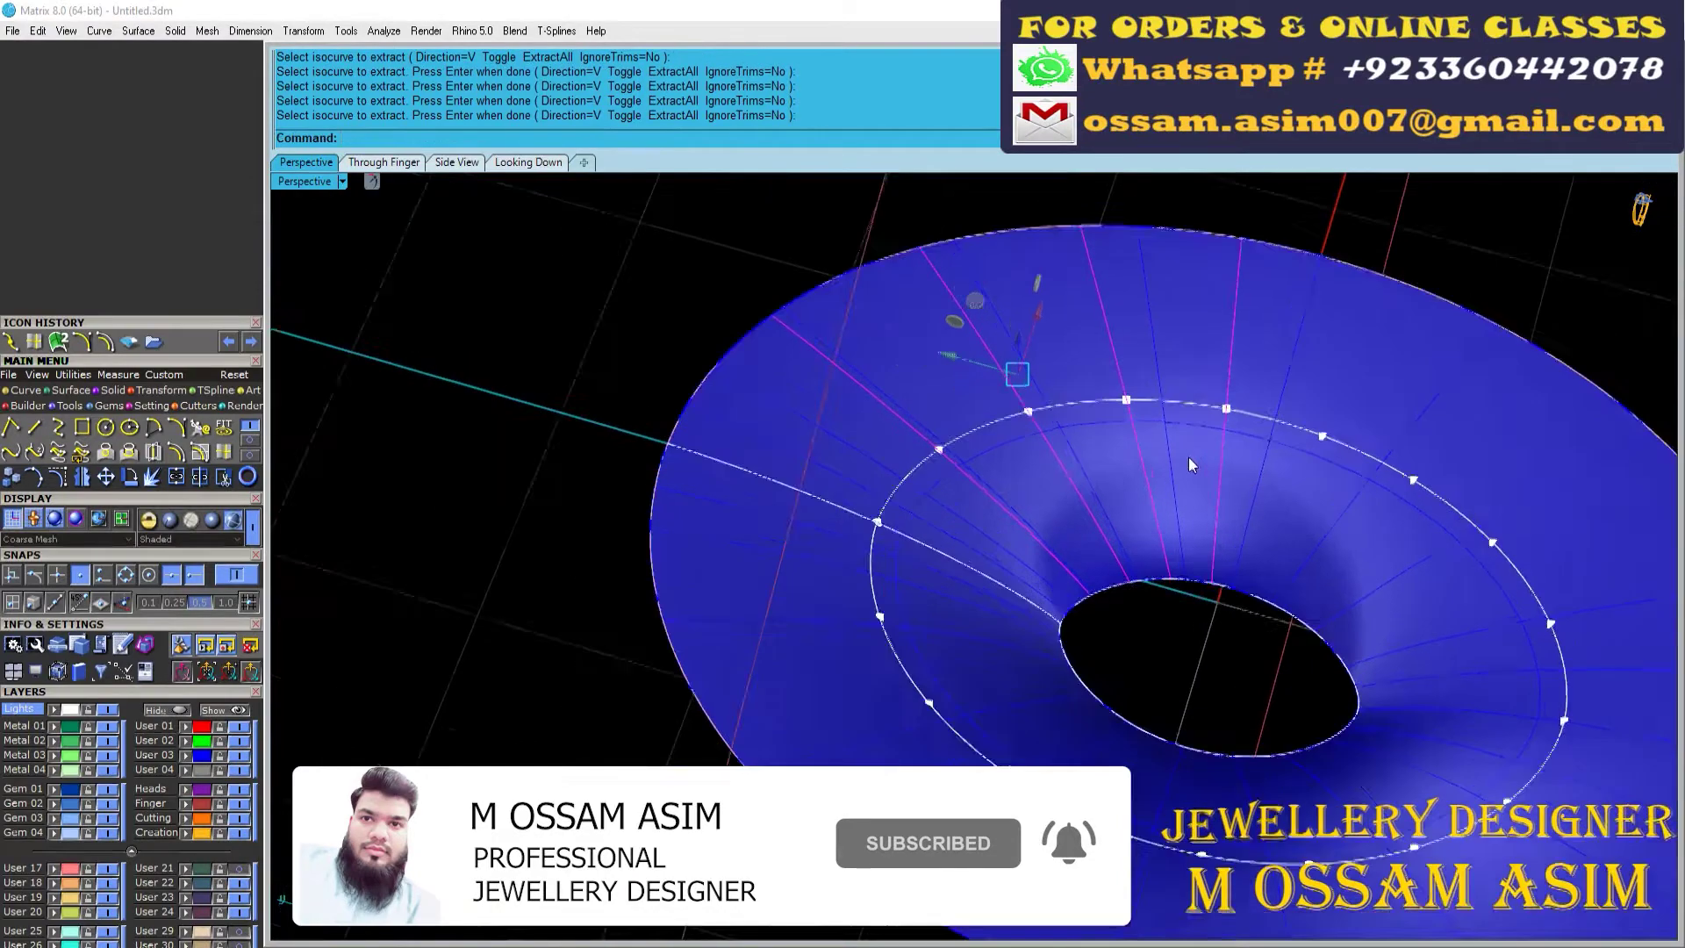
scroll(1015, 368, "down", 3)
right_click_drag(1015, 368, 920, 384)
scroll(920, 383, "up", 3)
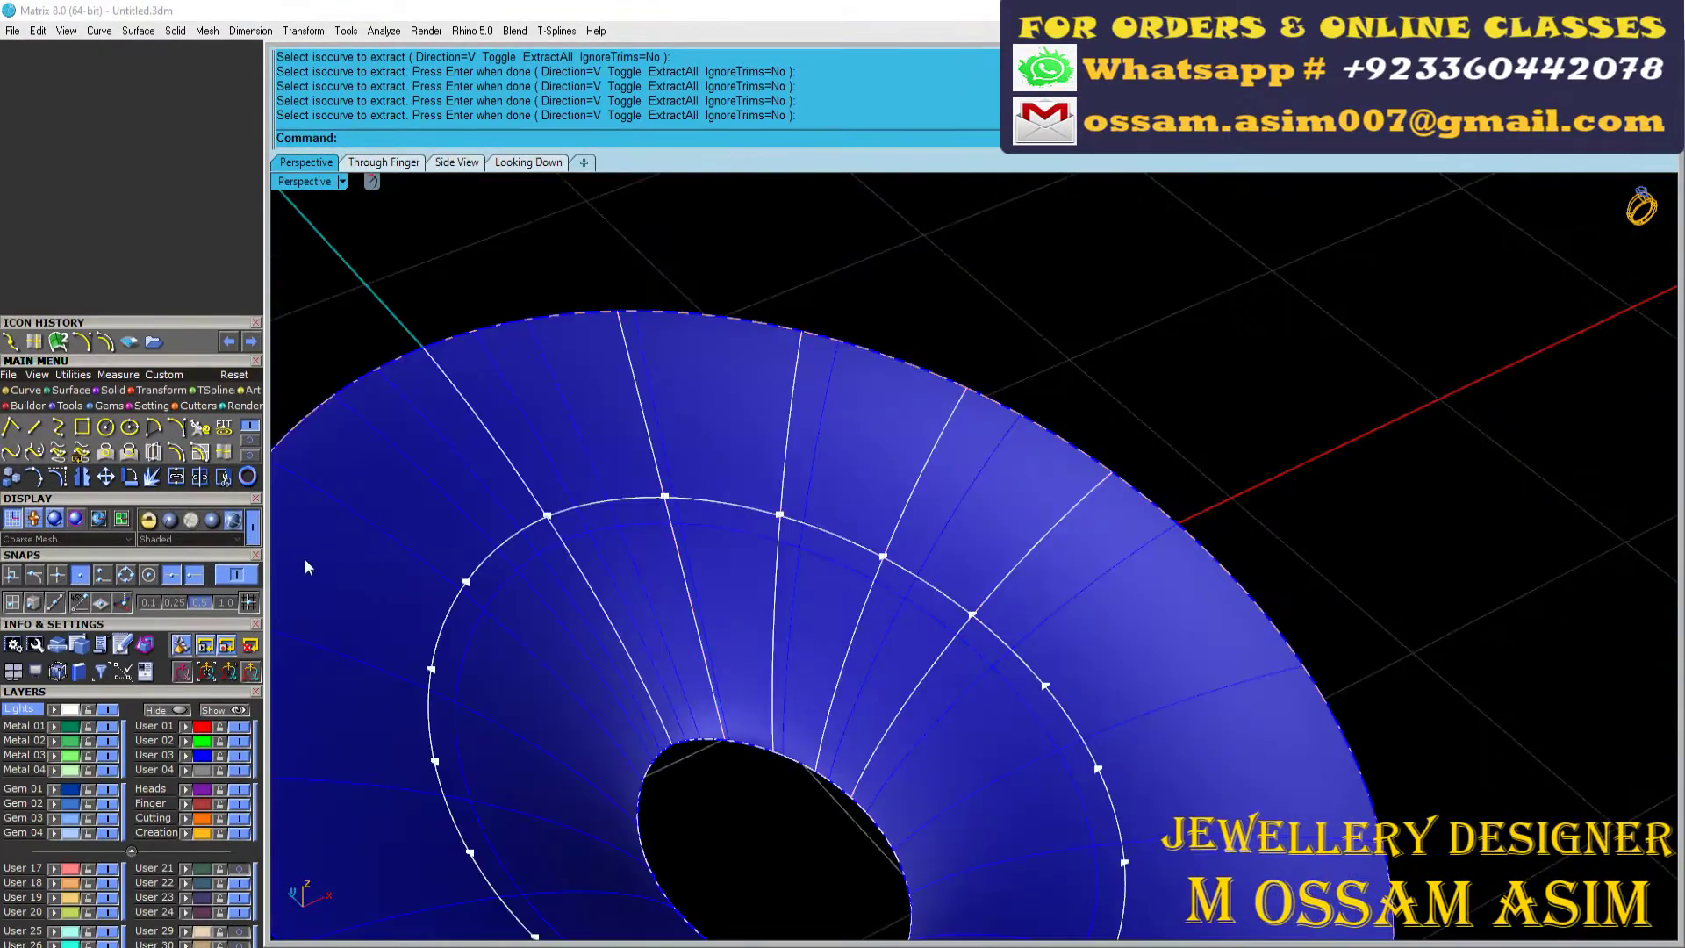
right_click_drag(1043, 726, 1028, 434)
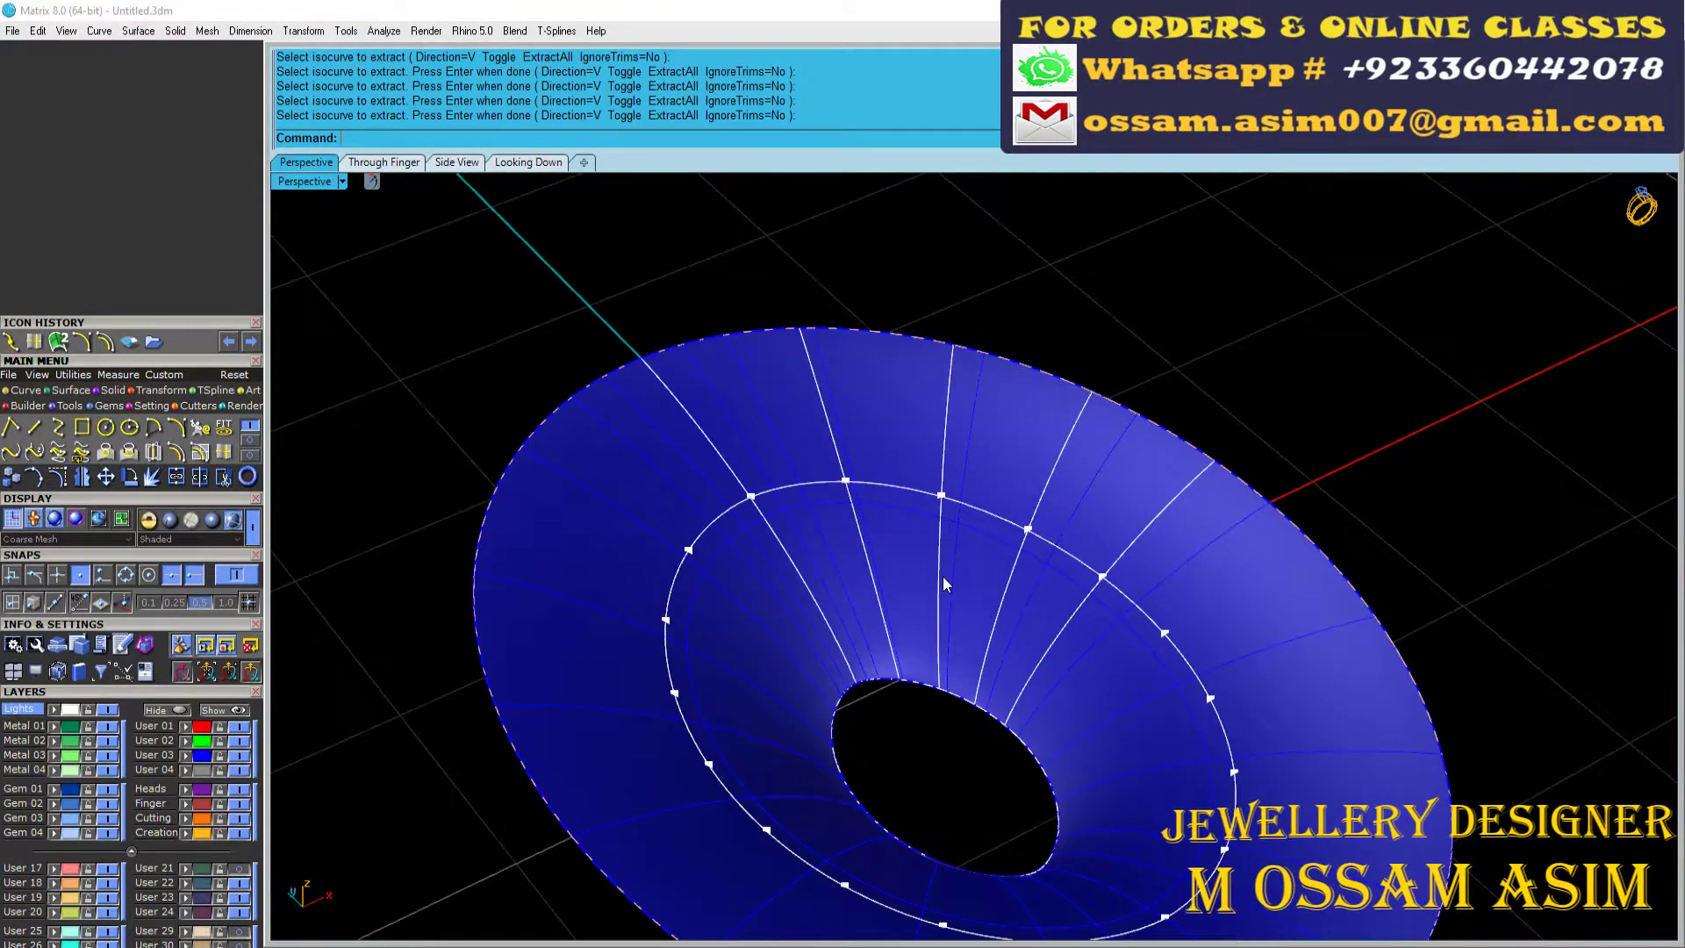
right_click_drag(945, 585, 848, 689)
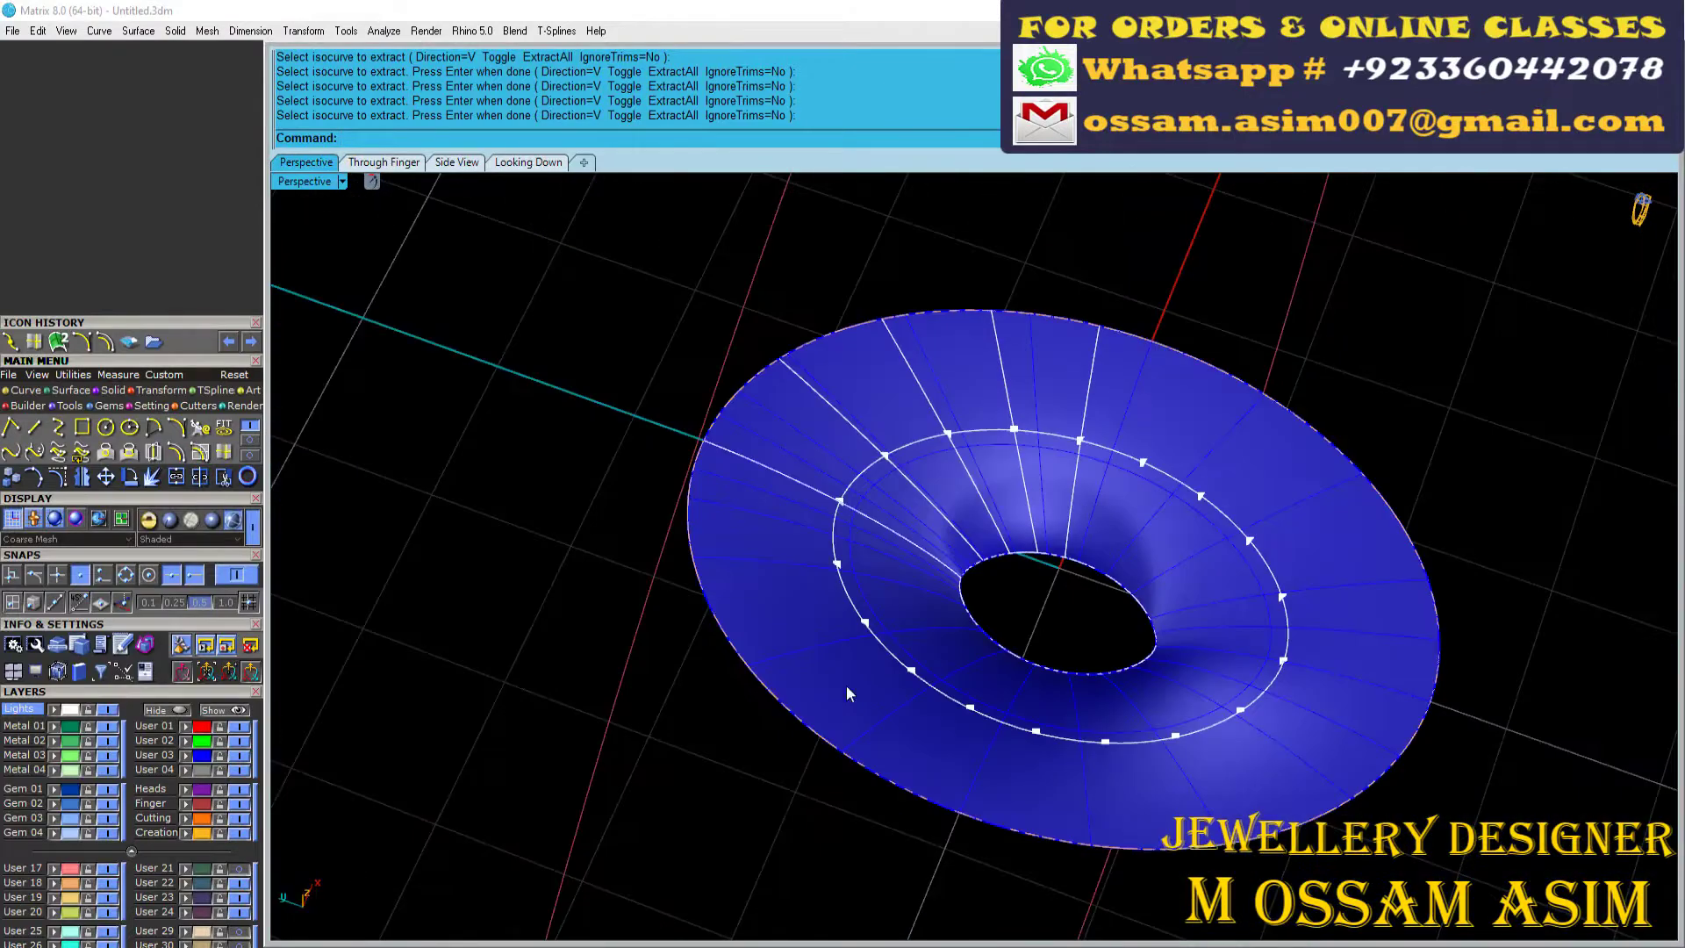
scroll(1105, 405, "up", 3)
Step: Select one radial curve and start a Solid Pipe along it
left_click(1105, 405)
left_click(112, 390)
left_click(10, 452)
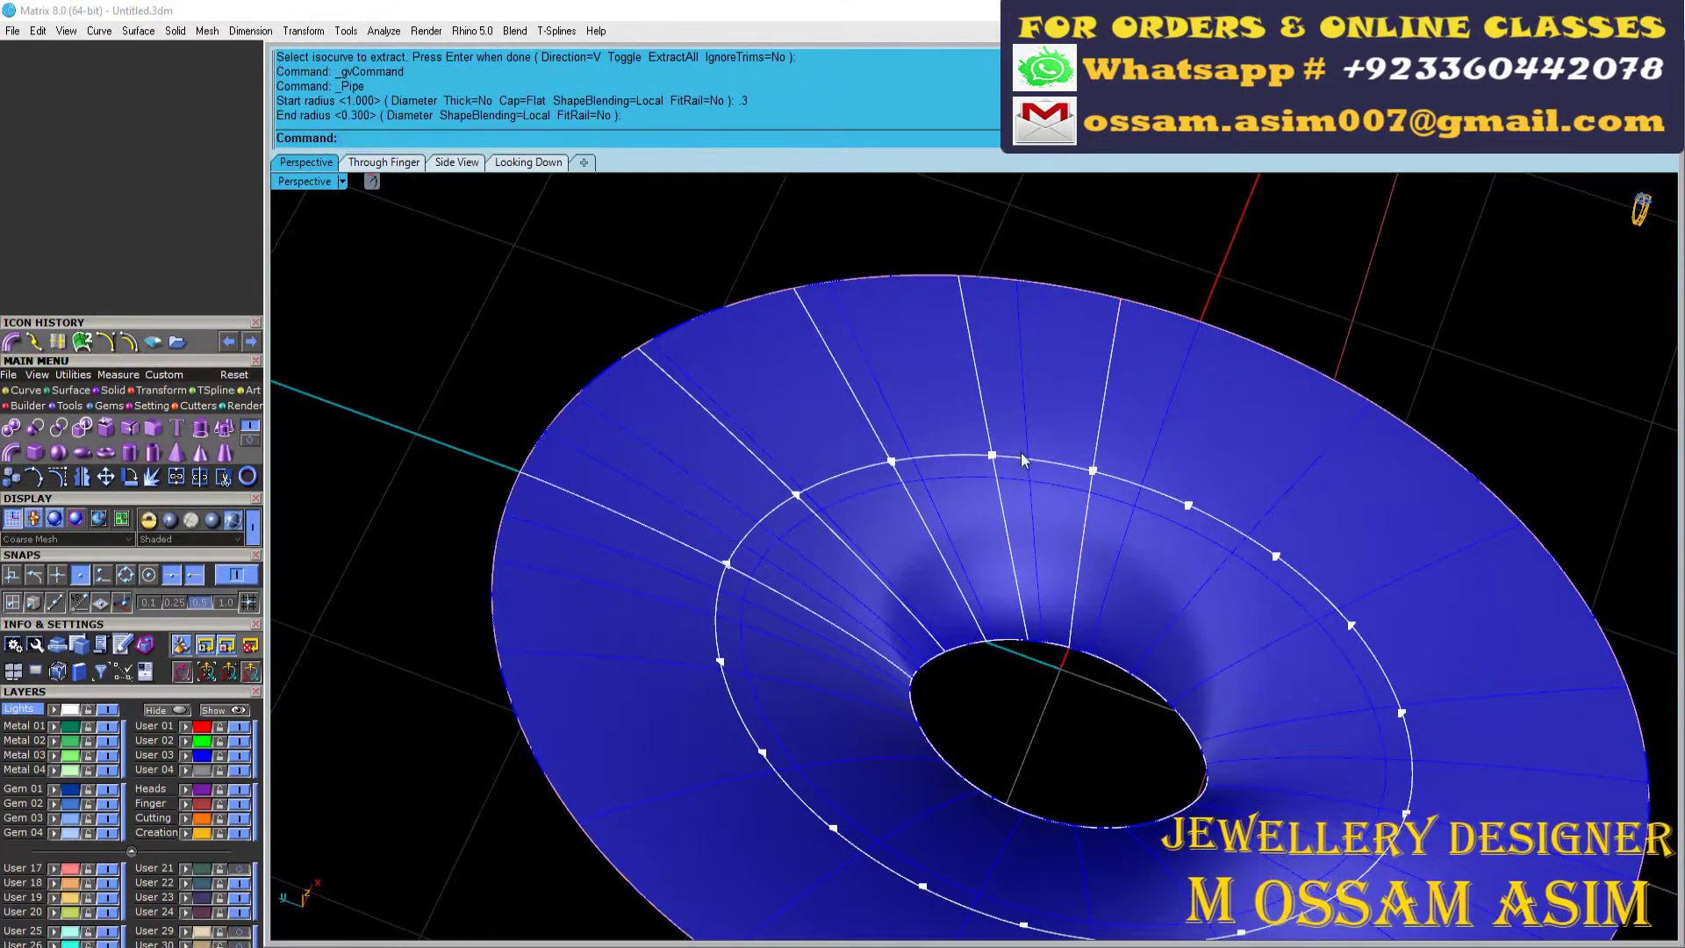
Step: Hide the flared surface and try a first pipe from .3 to .5, then undo
left_click(239, 755)
scroll(1233, 326, "up", 2)
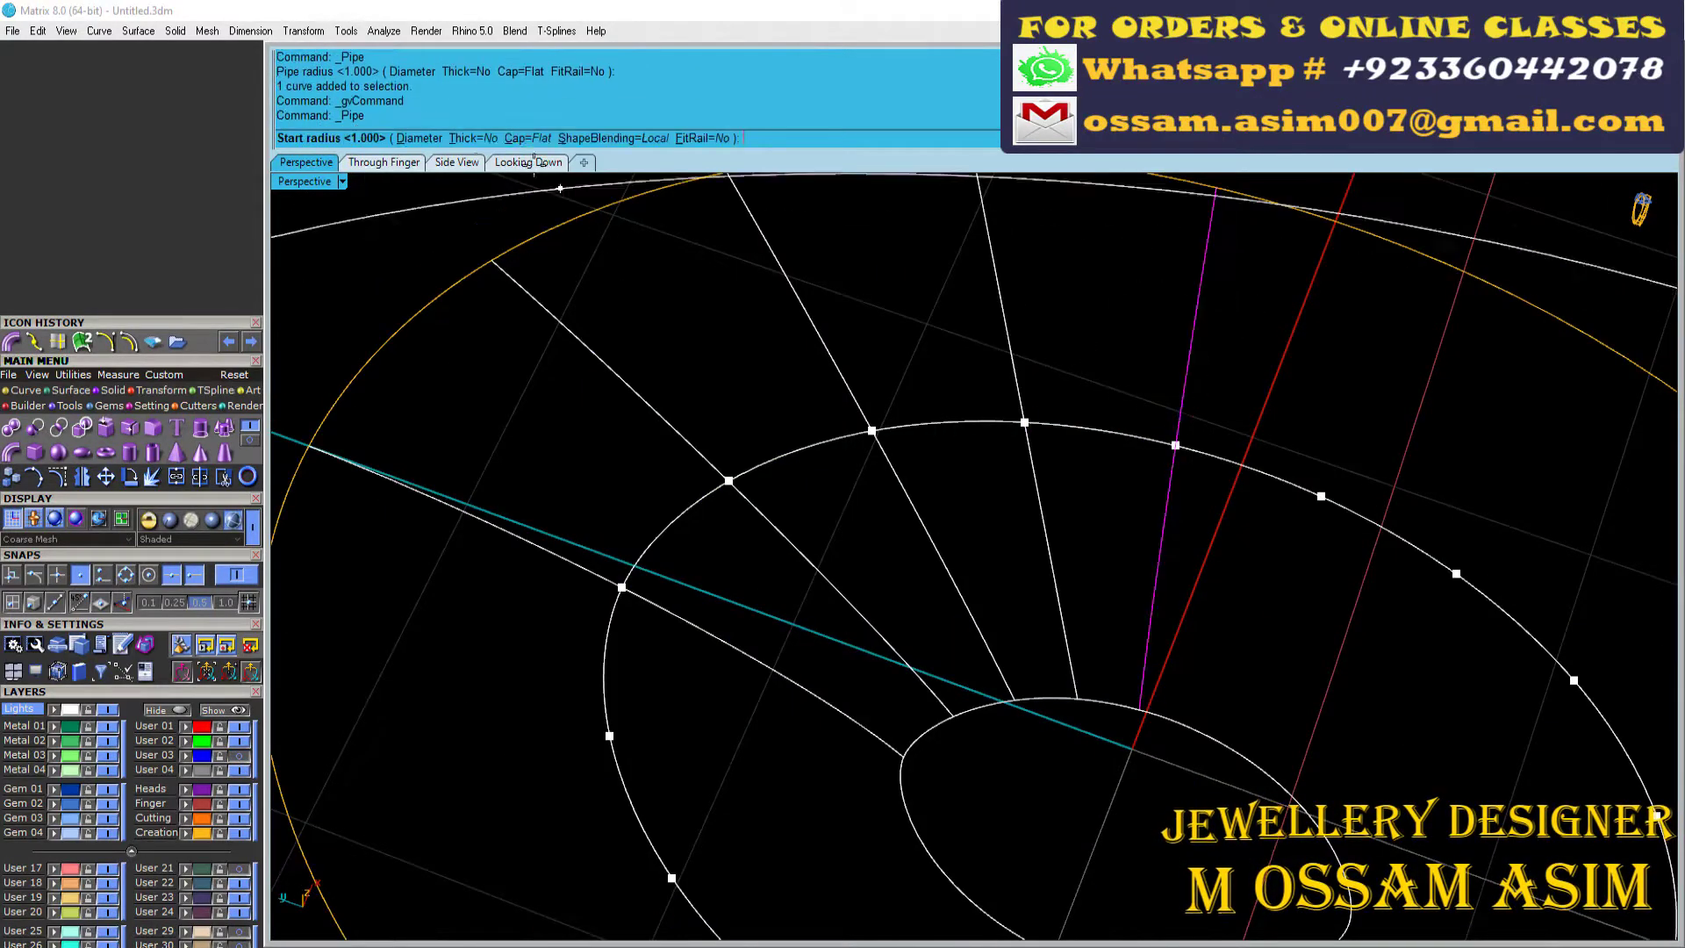
type(".3")
key("Return")
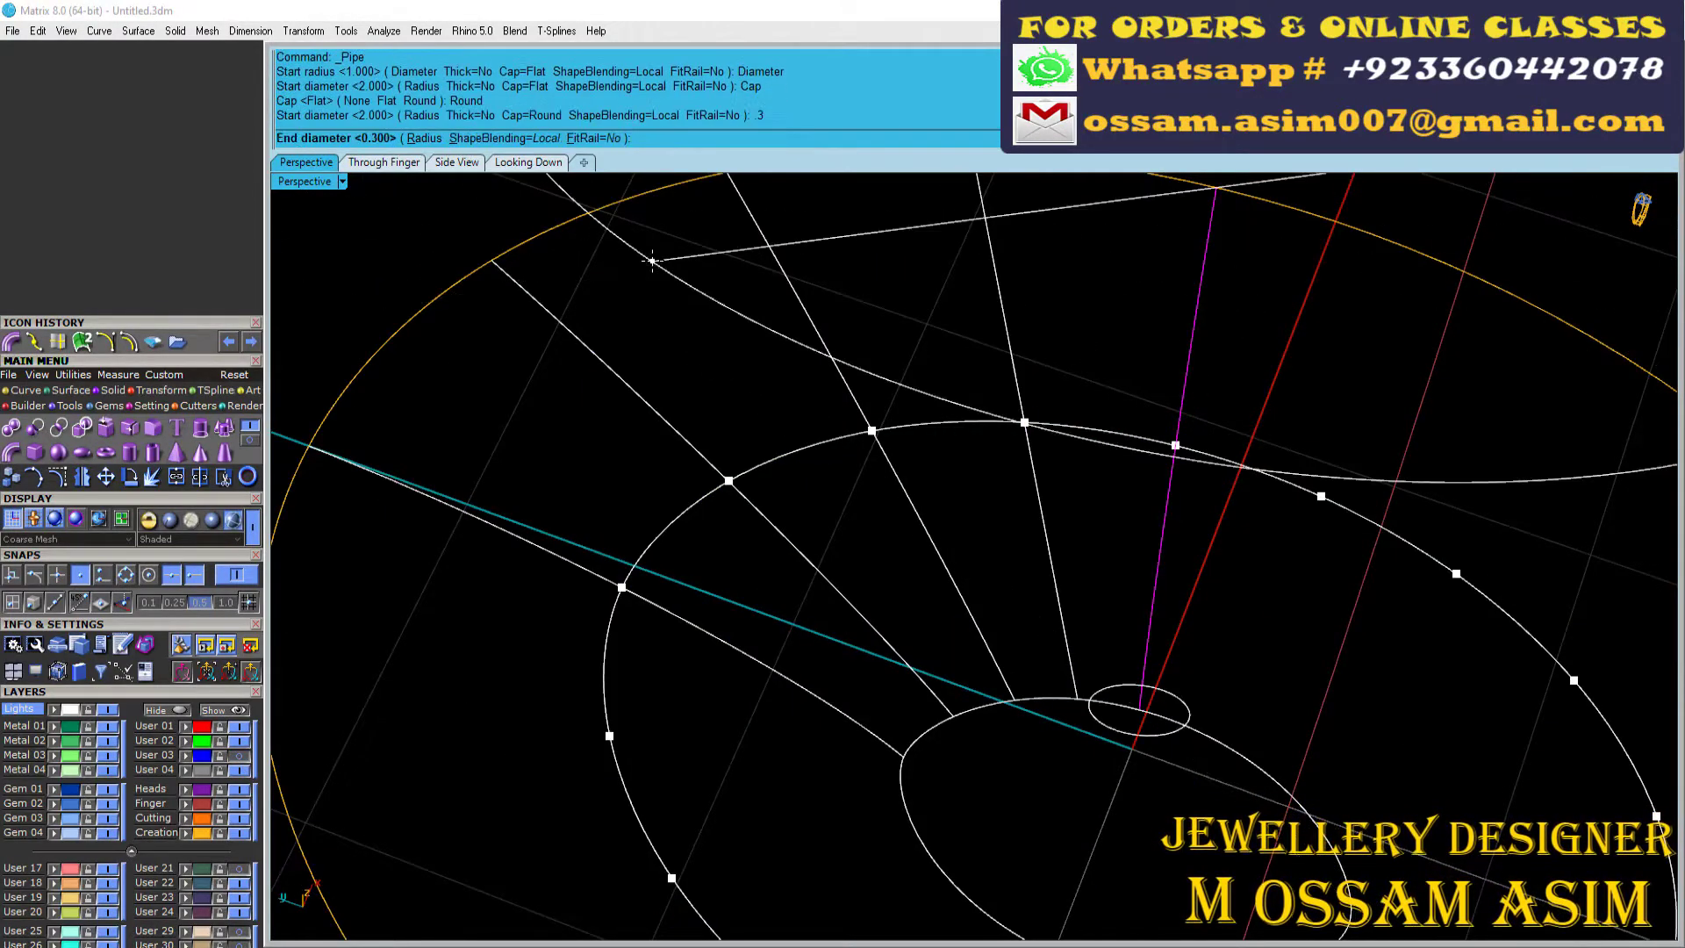
type(".5")
key("Return")
key("Return")
scroll(1023, 470, "down", 3)
key("ctrl+z")
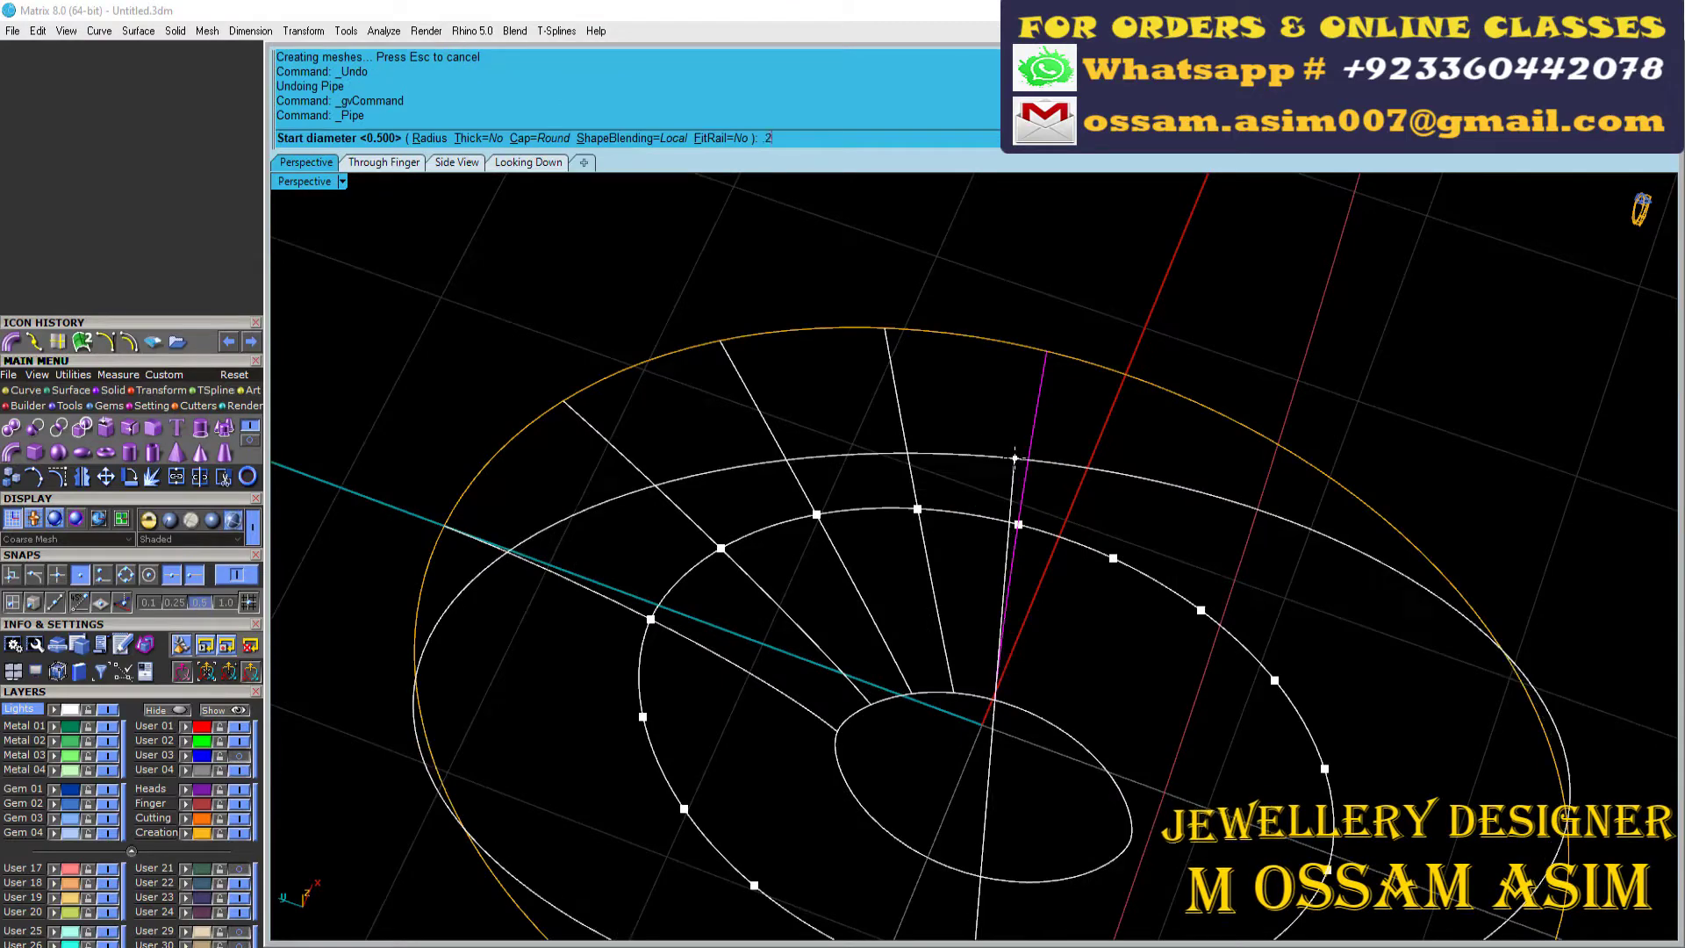
Step: Rebuild the tapered pipe with diameters 5 and .45, then undo it again
type("5")
key("Return")
type(".45")
key("Return")
key("Return")
scroll(811, 482, "up", 2)
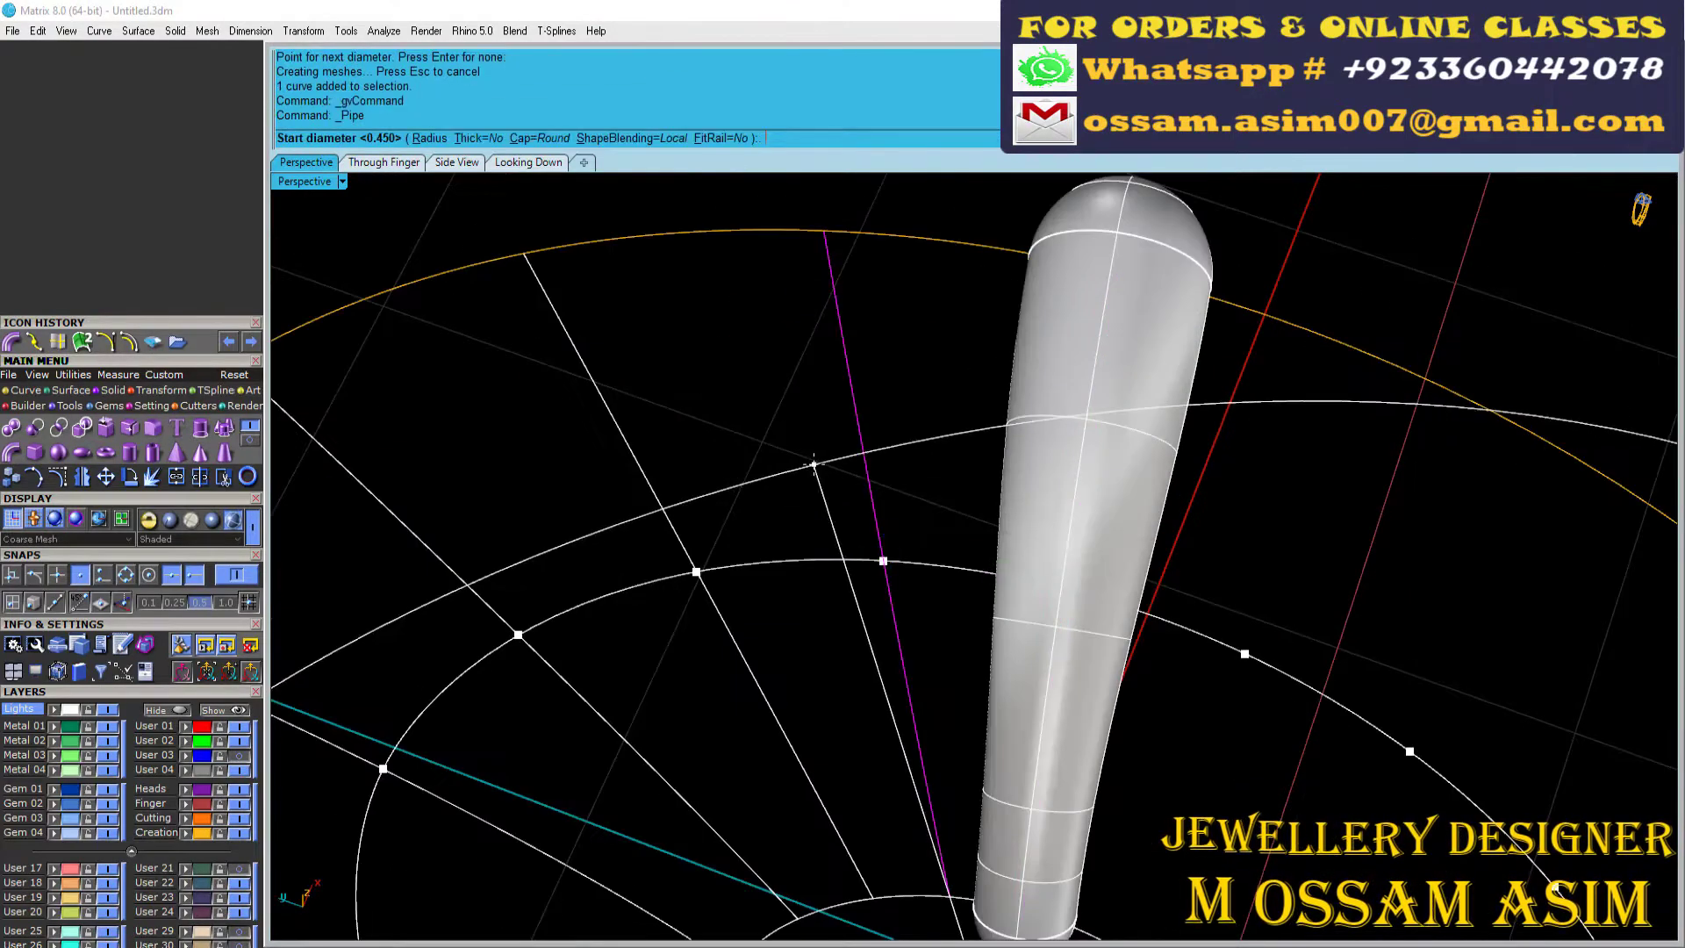
key("Return")
type(".45")
key("Return")
key("Return")
scroll(781, 481, "down", 3)
scroll(782, 481, "up", 3)
key("ctrl+z")
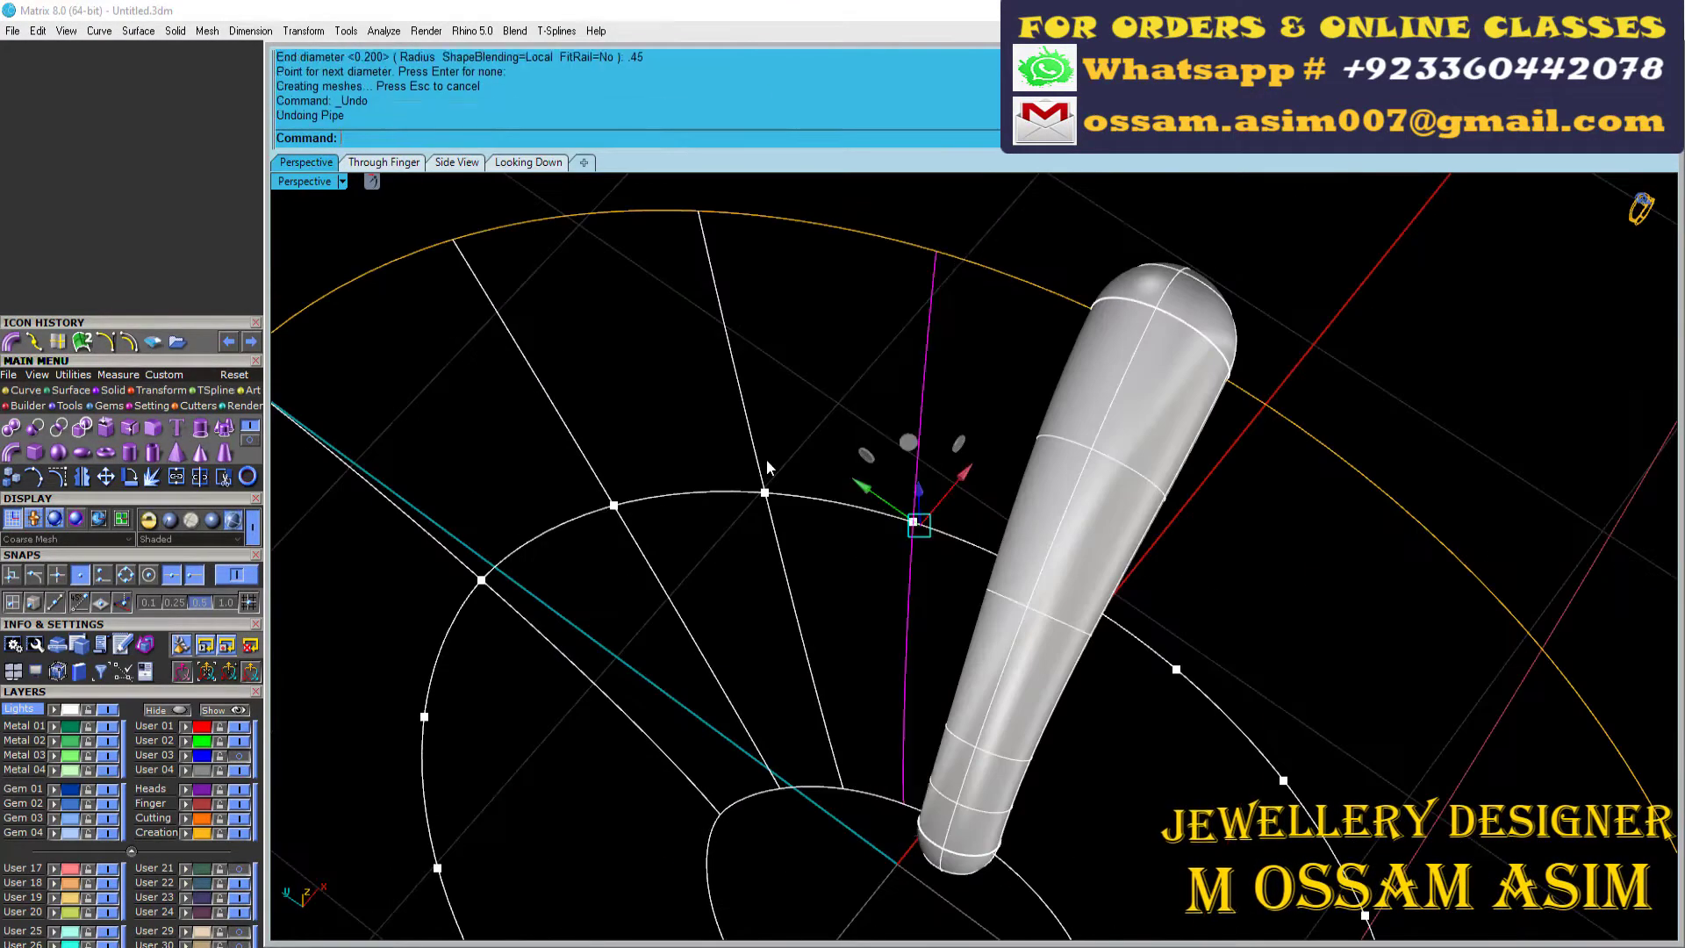
Step: Pipe the next radial curves with round caps, start diameter 4 and end .2
left_click(1111, 478)
key("Return")
type("4")
key("Return")
key("Return")
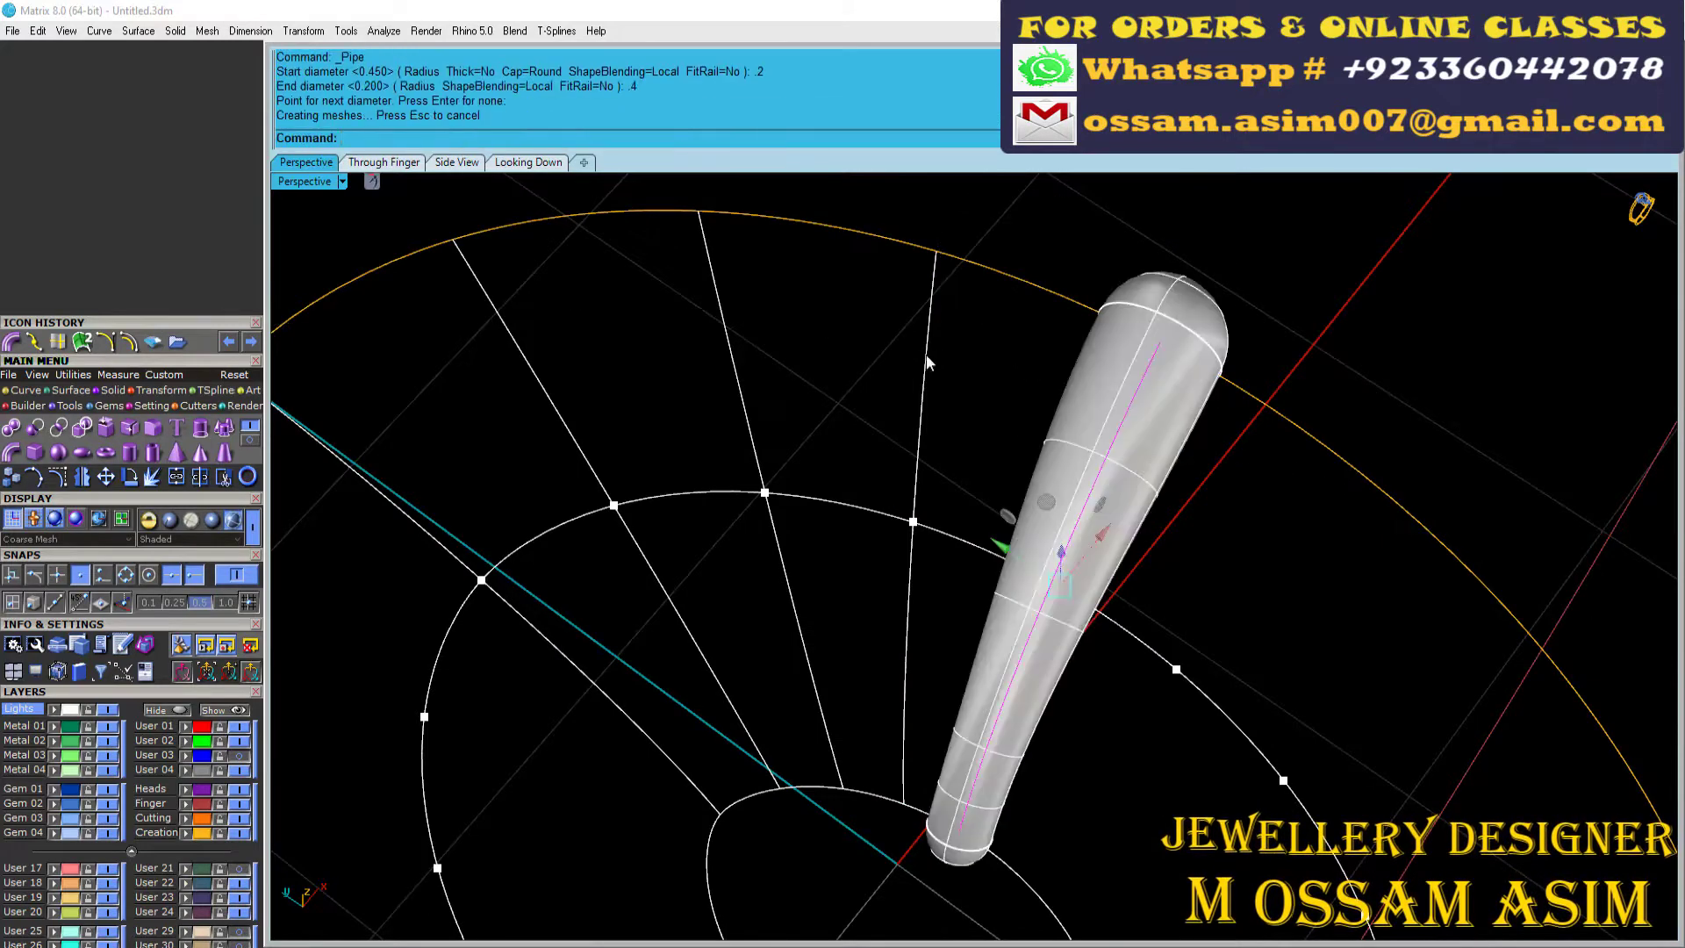
left_click(921, 395)
key("Return")
type(".2")
left_click(720, 333)
key("Return")
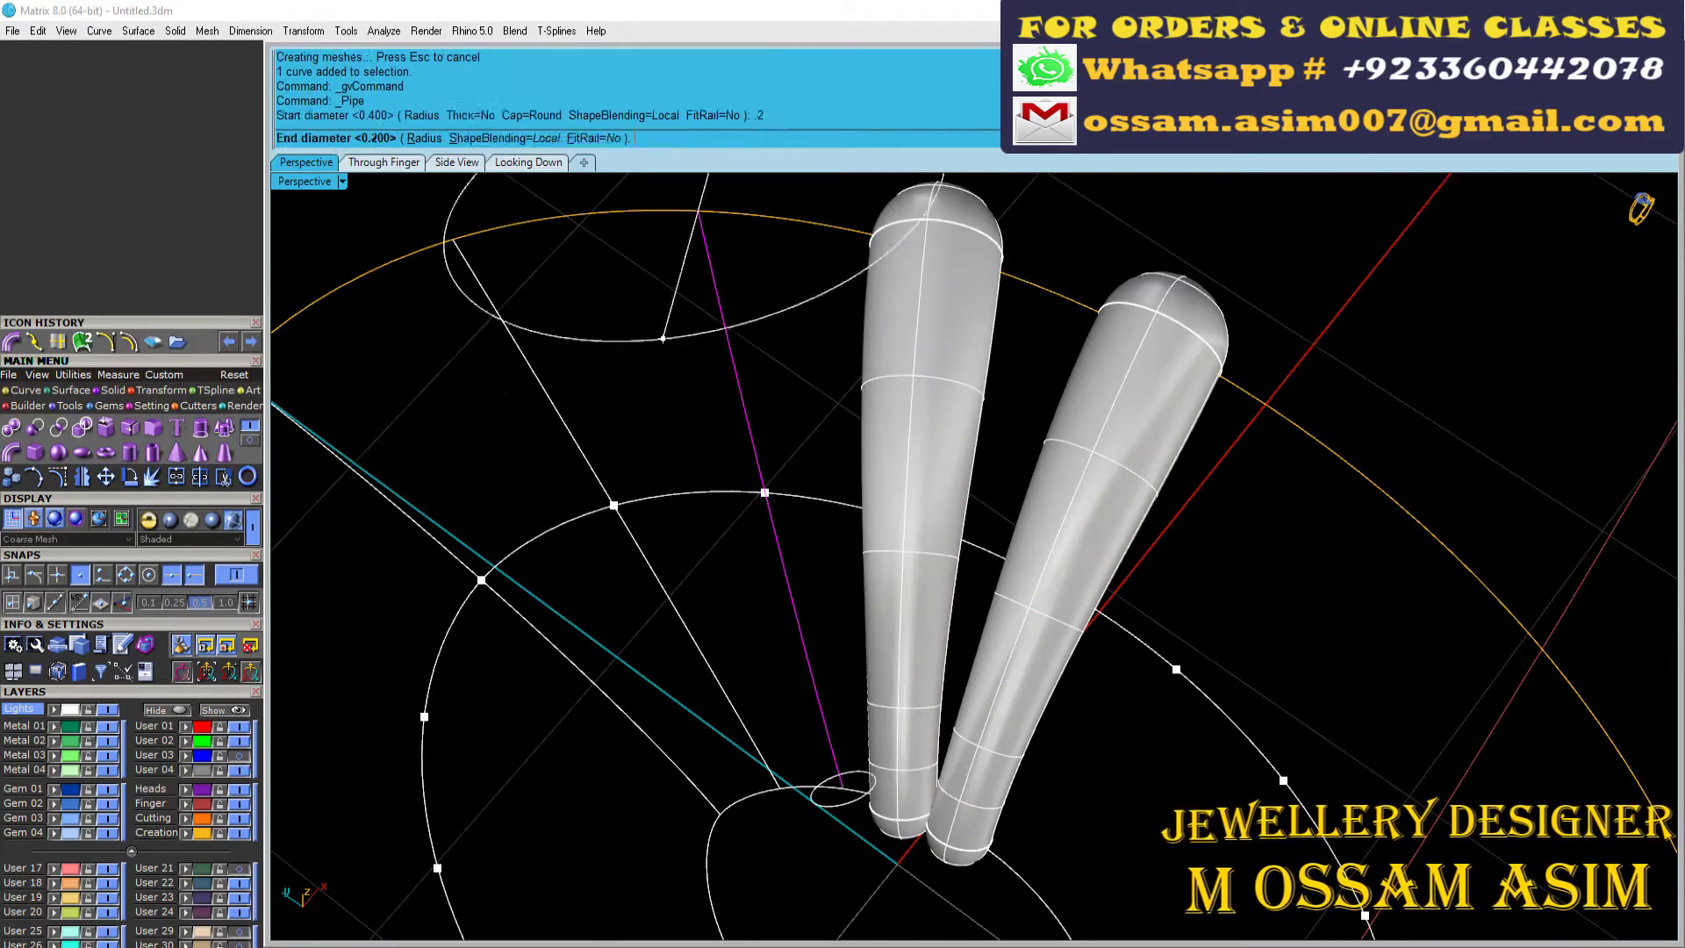
key("Return")
key("Return")
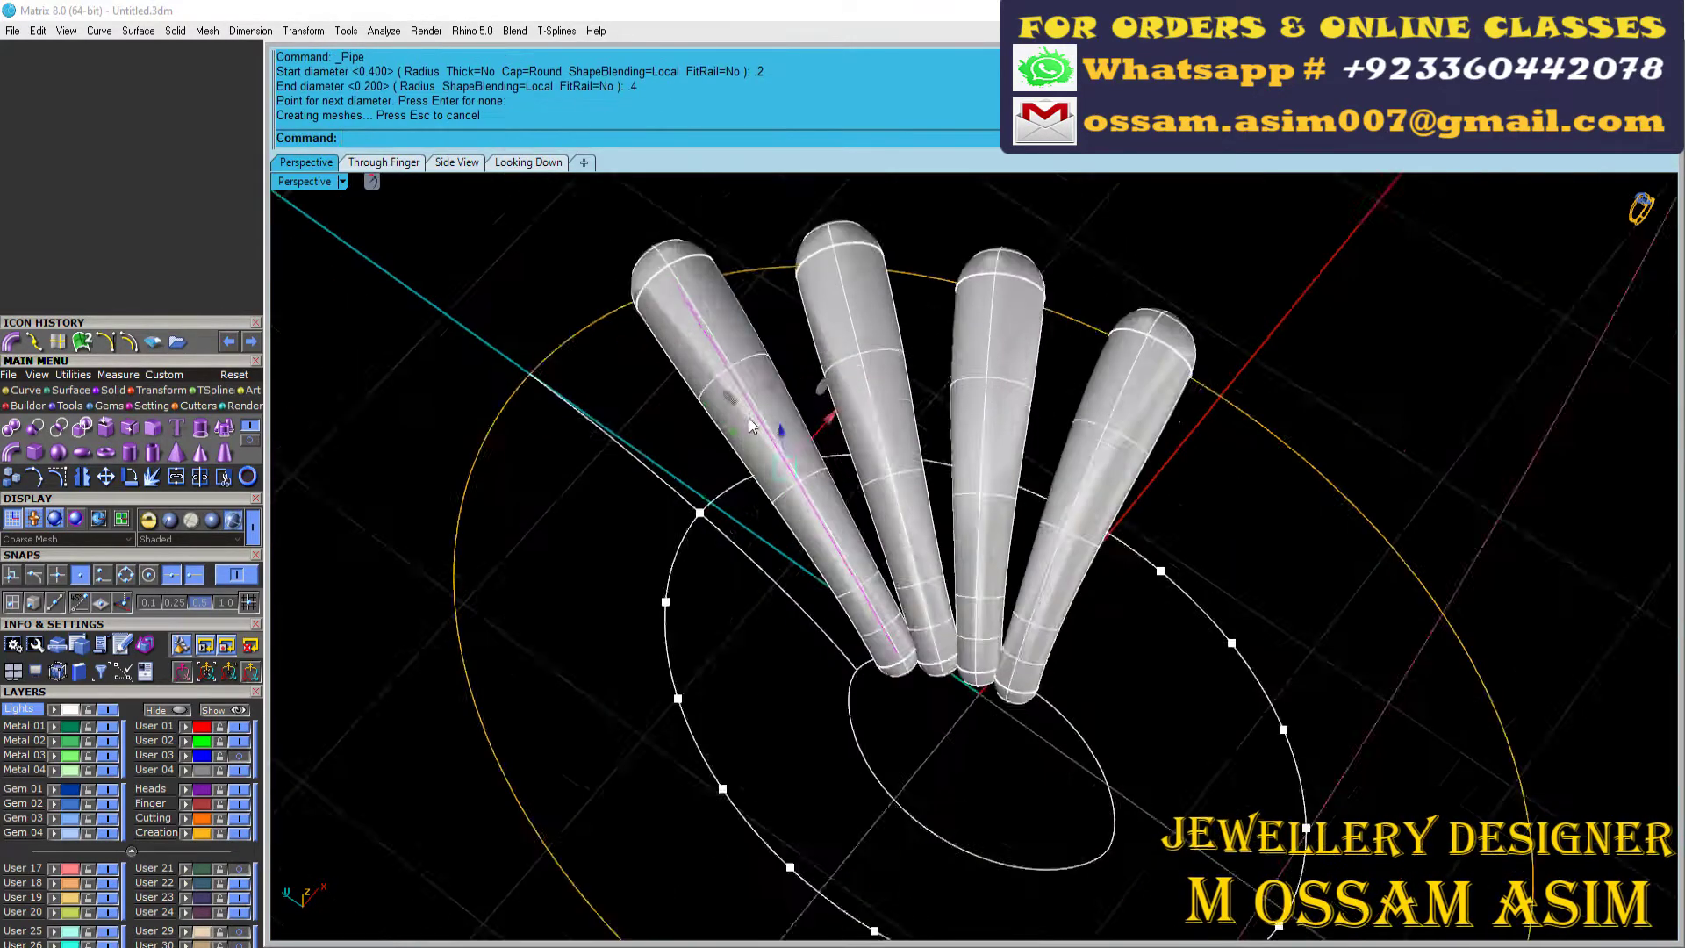
Step: Rebuild the fifth petal pipe with end diameter .2 after undoing a .4 attempt
scroll(632, 488, "up", 5)
type(".4")
key("Return")
key("Return")
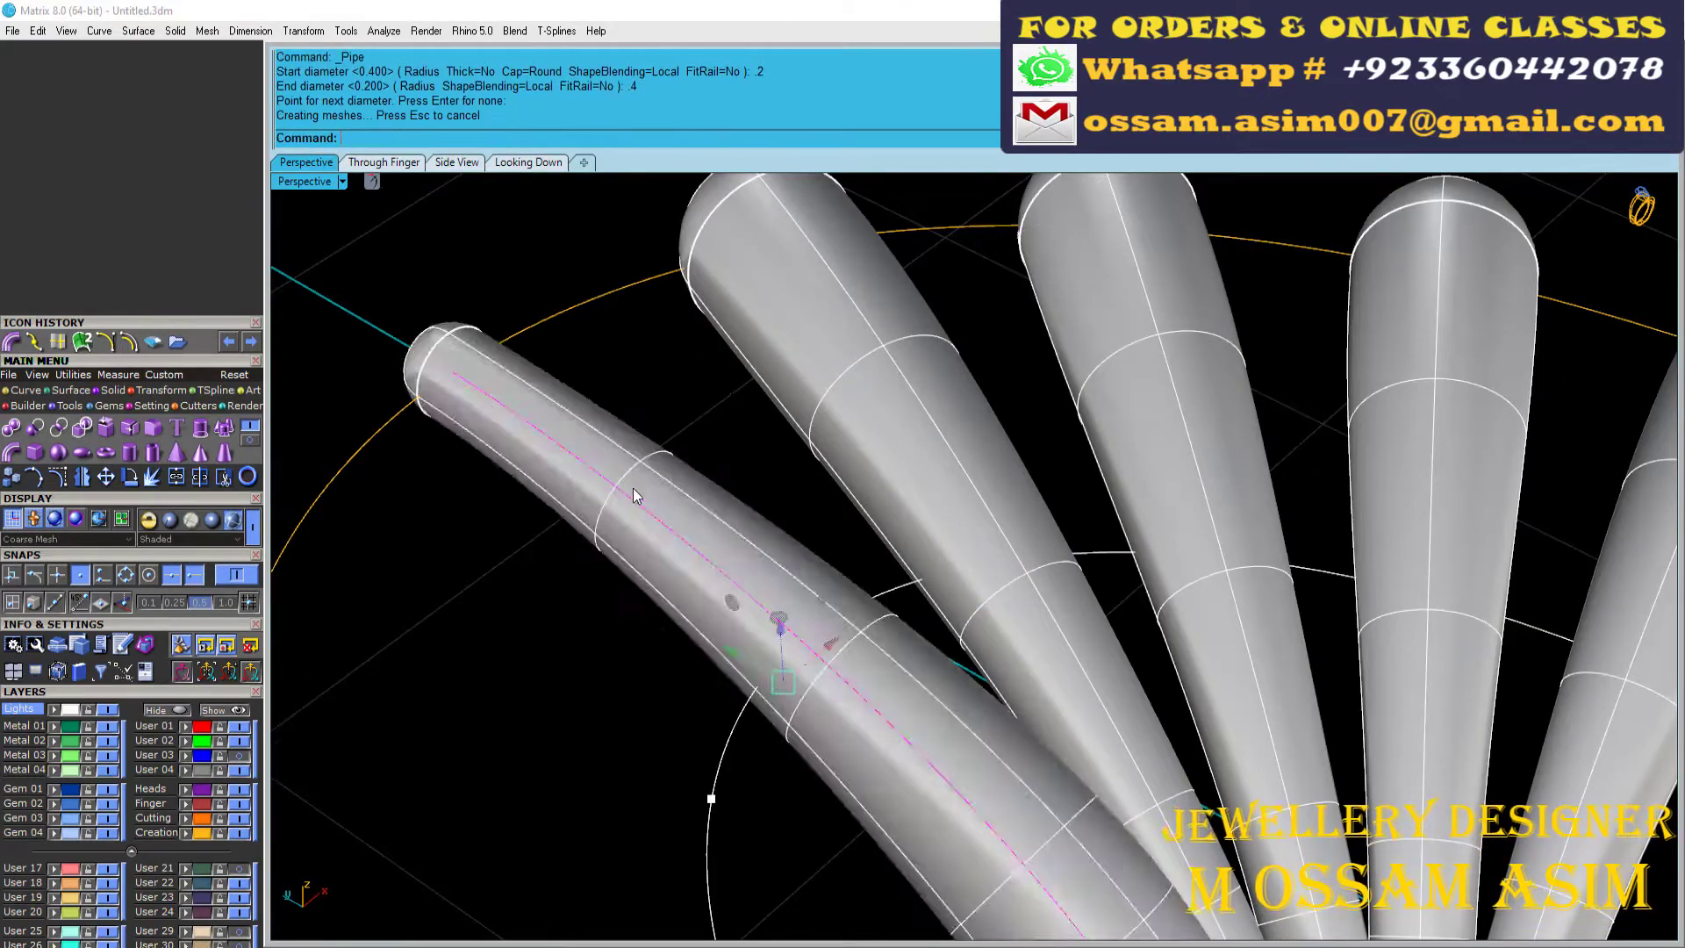
scroll(634, 488, "down", 5)
key("ctrl+z")
key("Return")
type(".2")
key("Return")
scroll(634, 488, "up", 5)
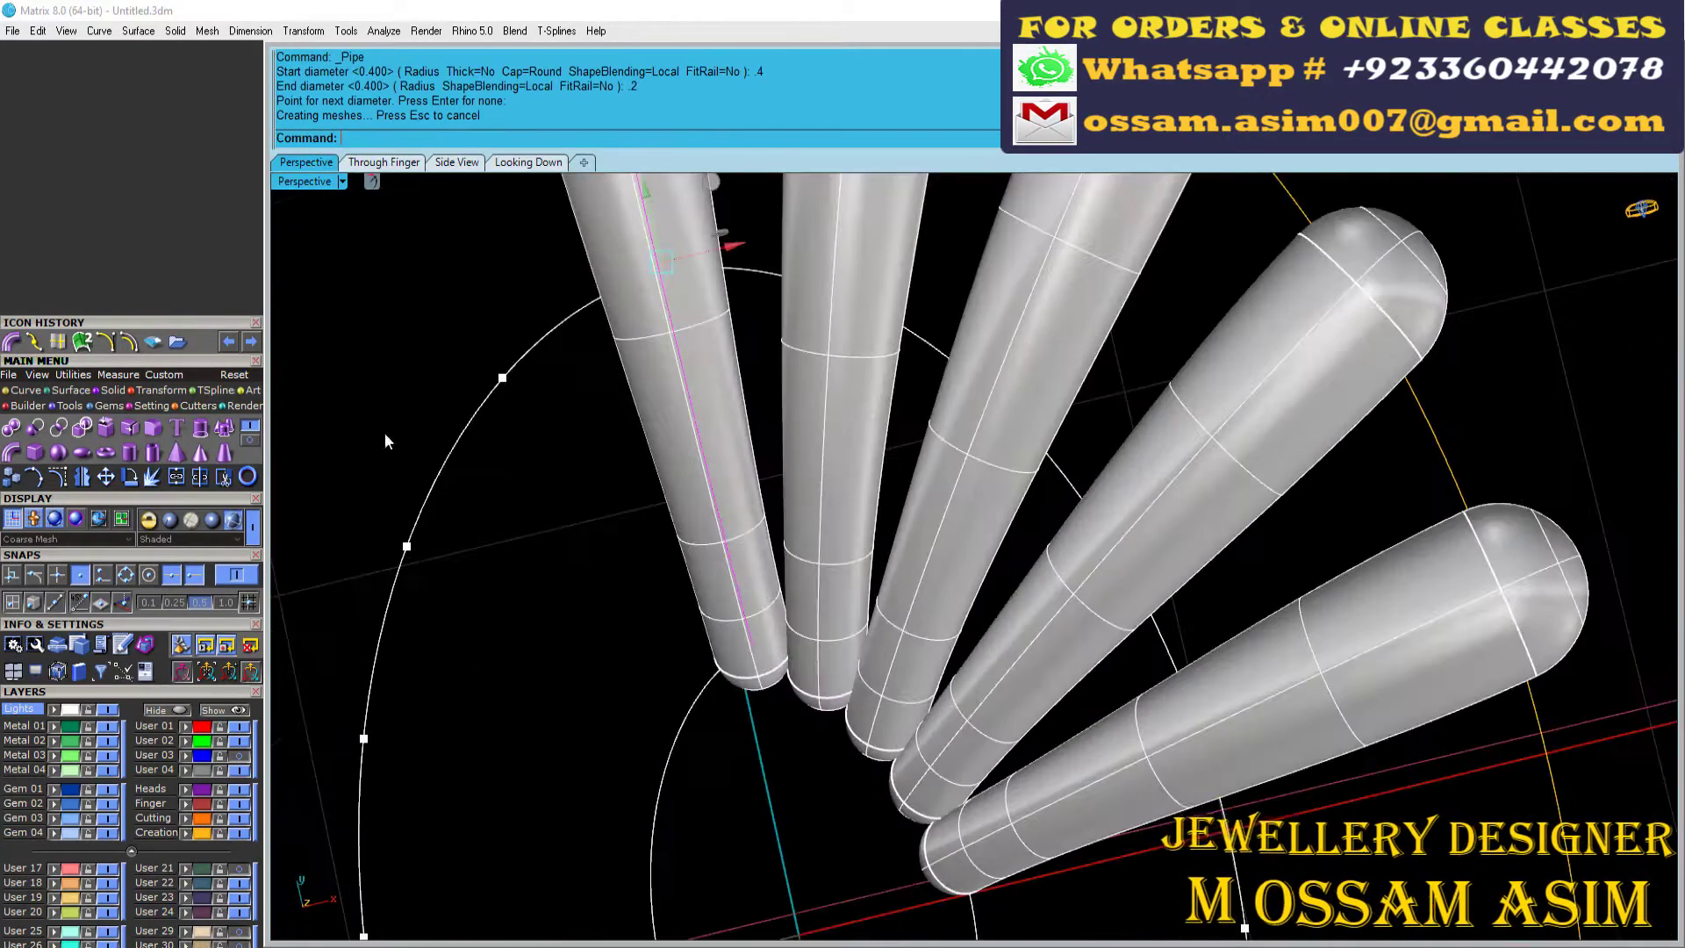
scroll(384, 434, "down", 5)
Step: Box-select three petal pipes with their curves from a low side view
right_click_drag(828, 320, 816, 533)
left_click_drag(760, 474, 1133, 895)
scroll(1207, 667, "up", 3)
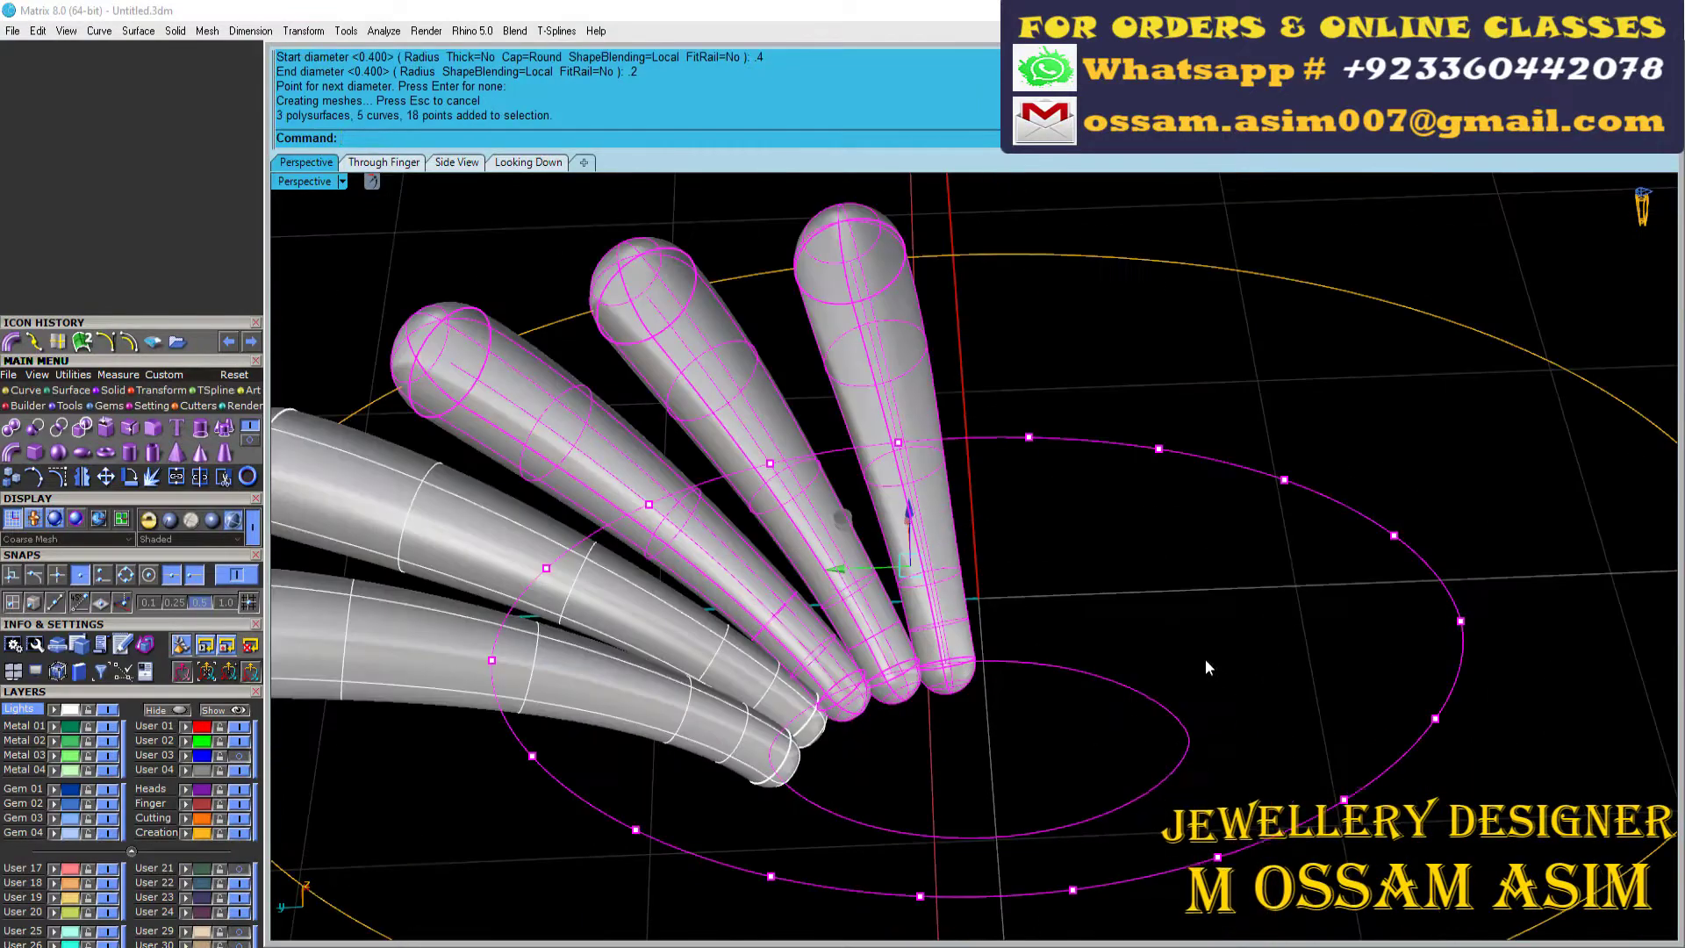
Step: Regroup the petal pipes and select the four tilted pipes
scroll(1278, 764, "down", 3)
scroll(1225, 792, "up", 3)
left_click(946, 544, "ctrl")
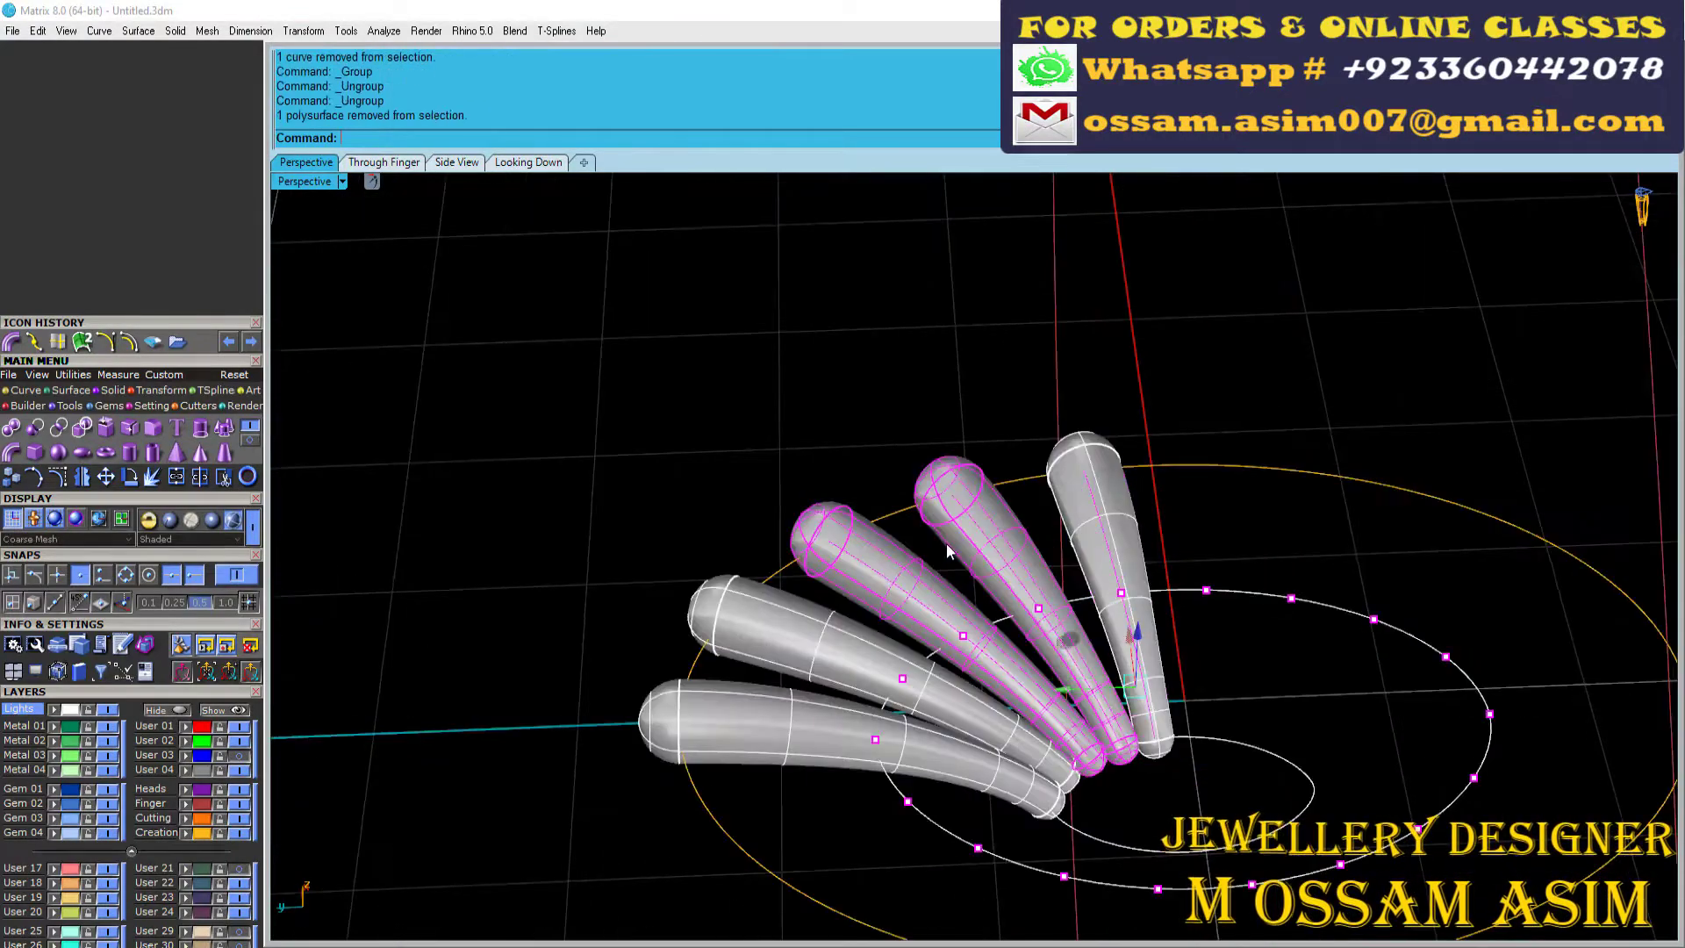
left_click(1036, 562, "ctrl")
left_click(1106, 527, "ctrl")
key("ctrl+g")
right_click_drag(849, 436, 614, 527)
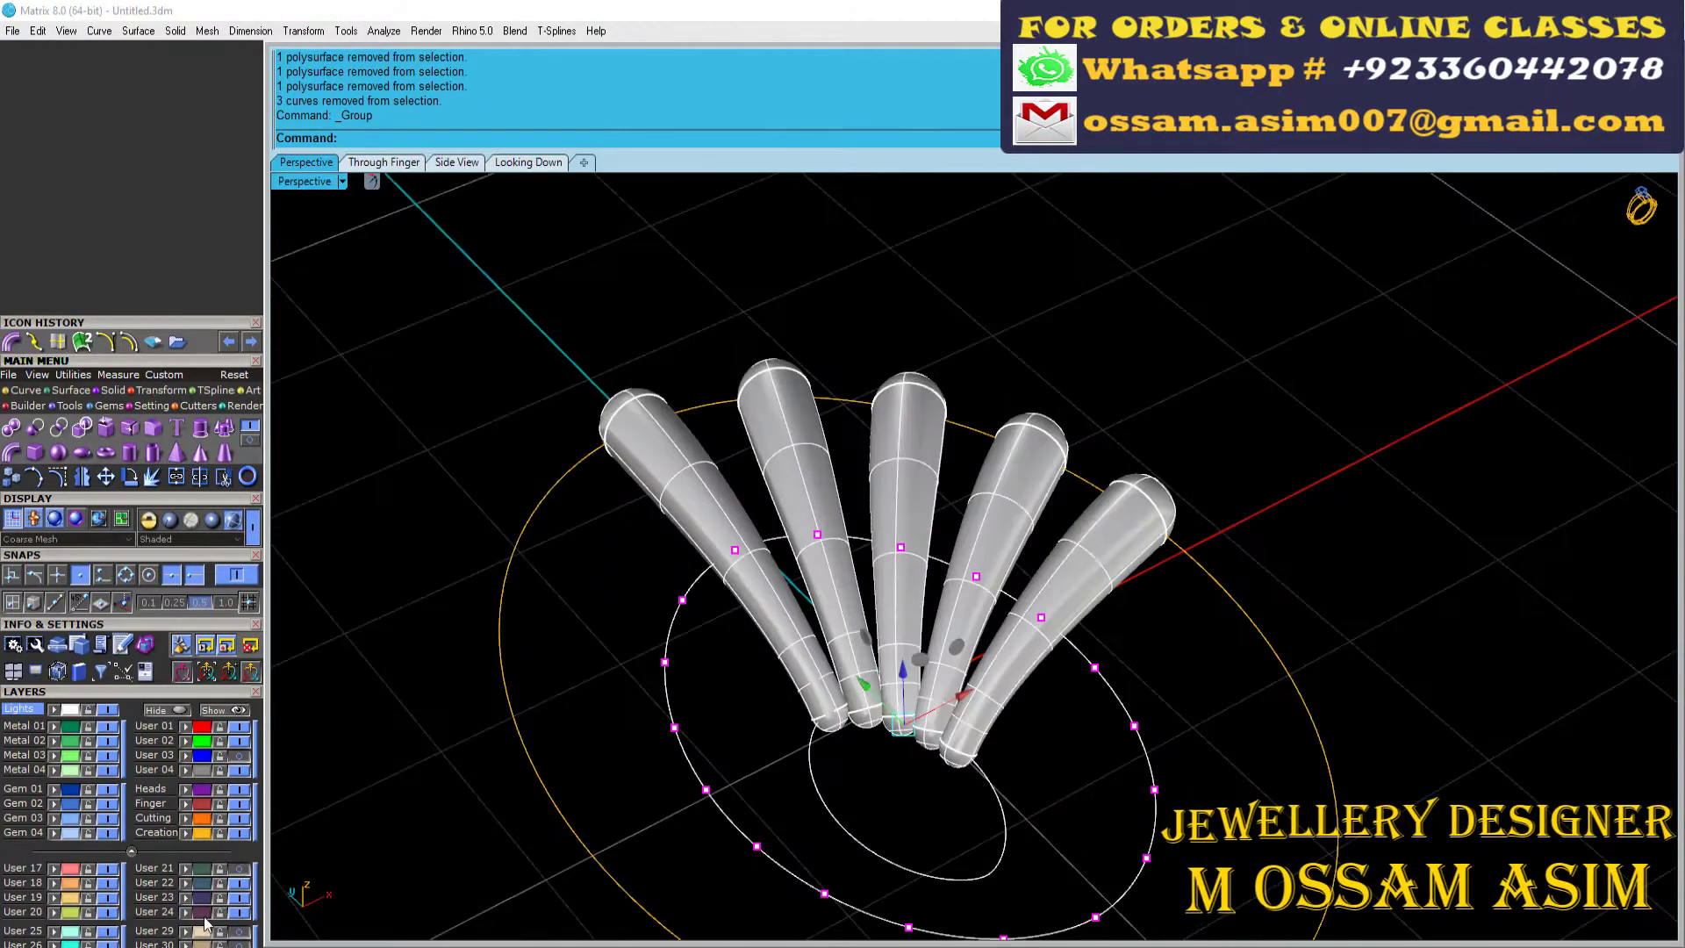
scroll(198, 526, "down", 3)
scroll(181, 615, "down", 3)
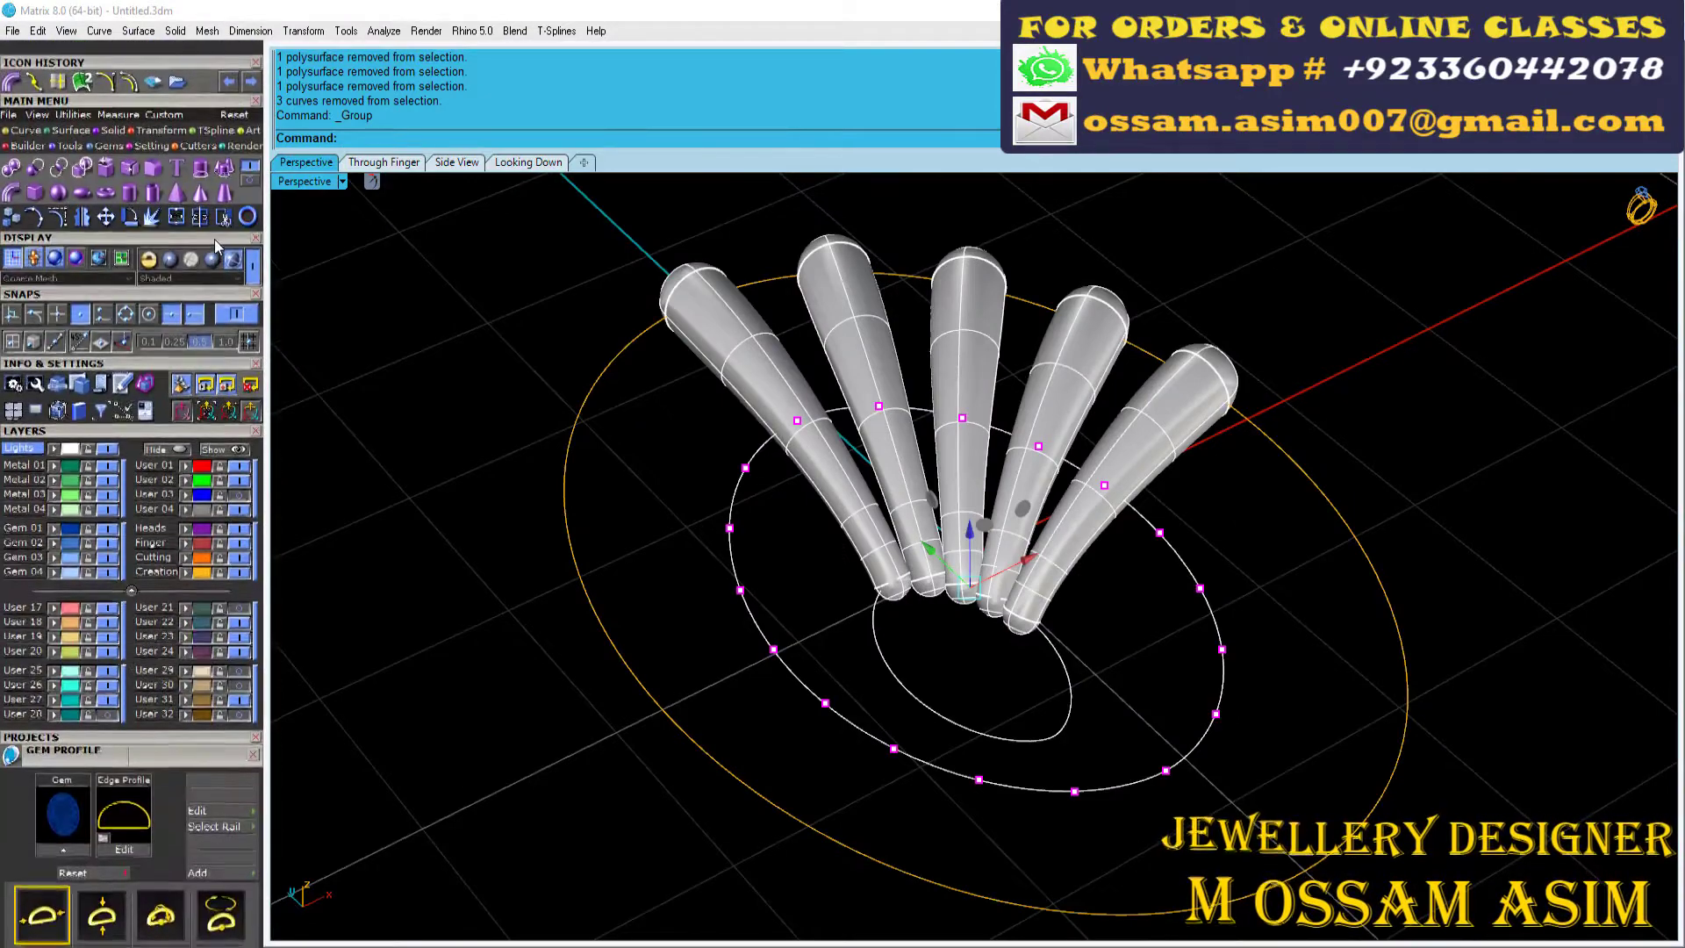
mouse_move(667, 421)
right_mouse_down()
mouse_move(814, 461)
mouse_move(1161, 367)
right_mouse_up()
left_click(1077, 537)
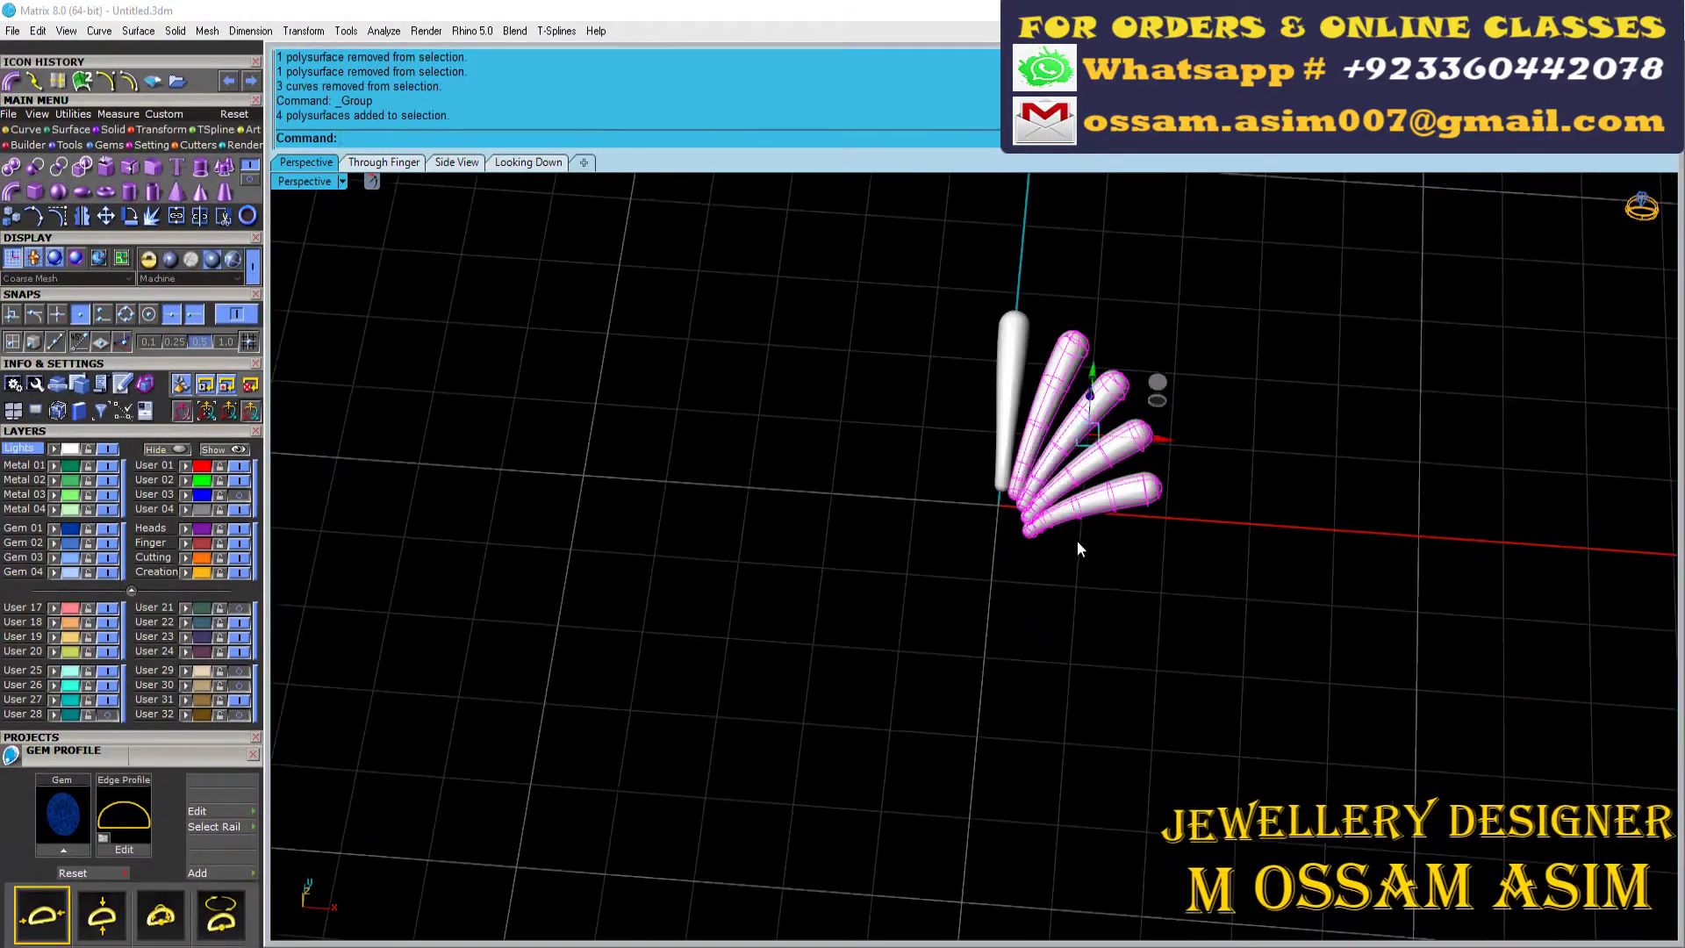
Step: Mirror the petal pipes as copies across a plane through the origin
type("mirror")
key("Return")
type("0")
key("Return")
left_click(1021, 248)
key("ctrl+a")
key("Return")
type("0")
key("Return")
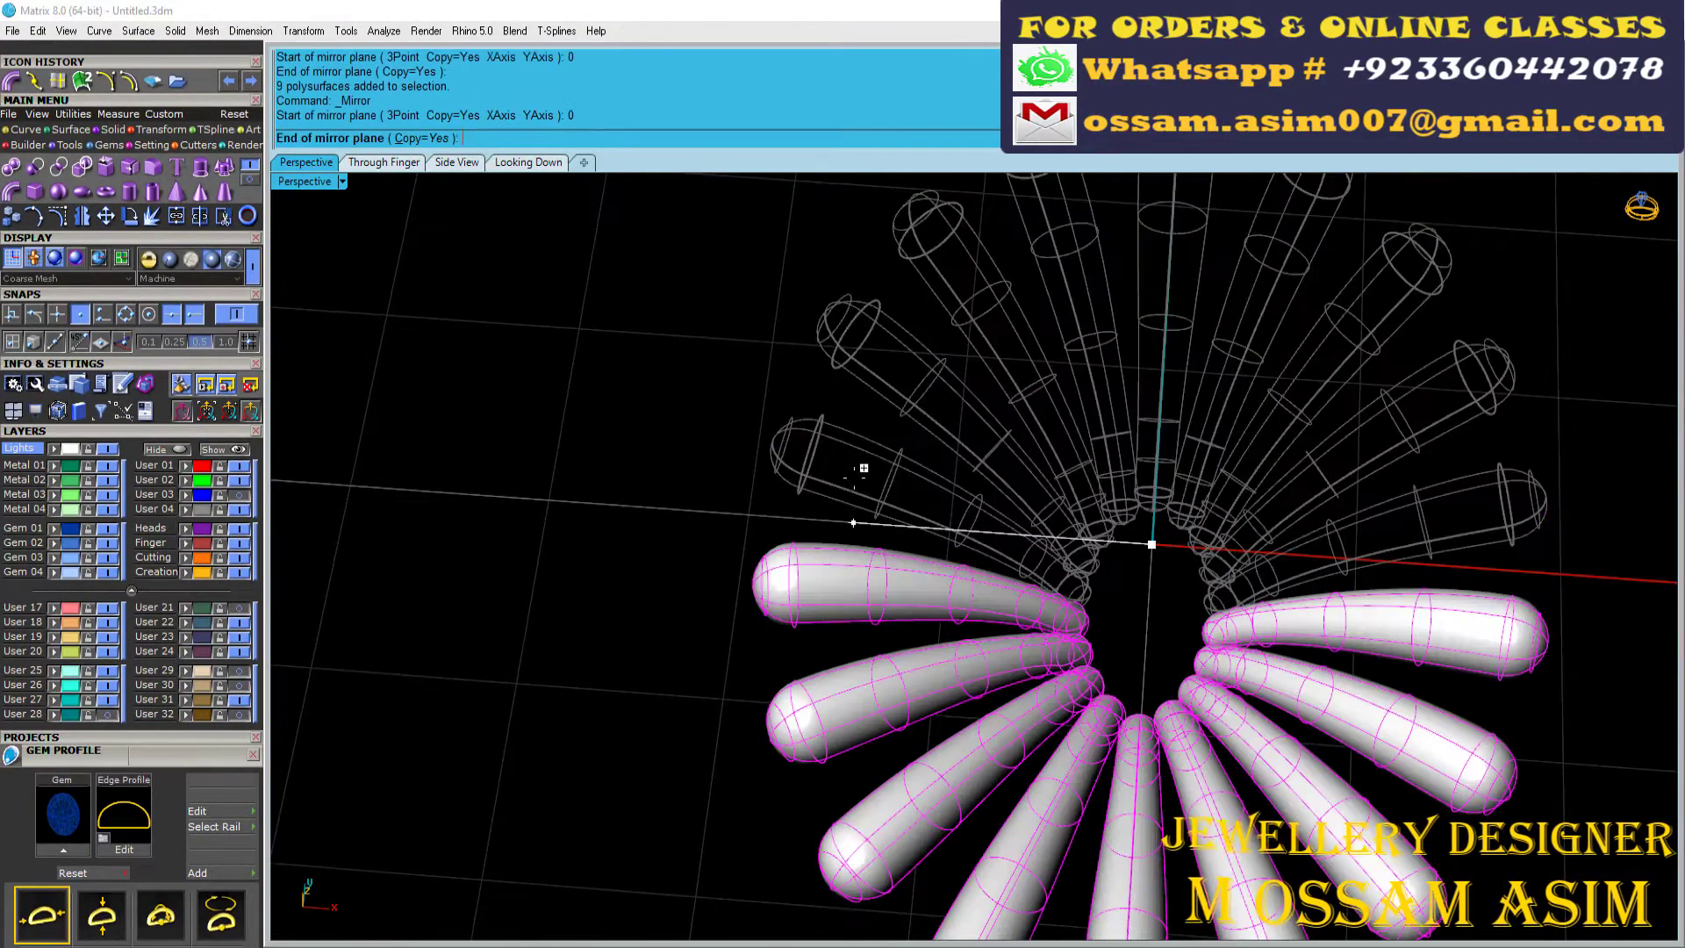
left_click(857, 476)
Step: Inspect the completed petal flower and switch to the Through Finger view
right_click_drag(790, 492, 1029, 487)
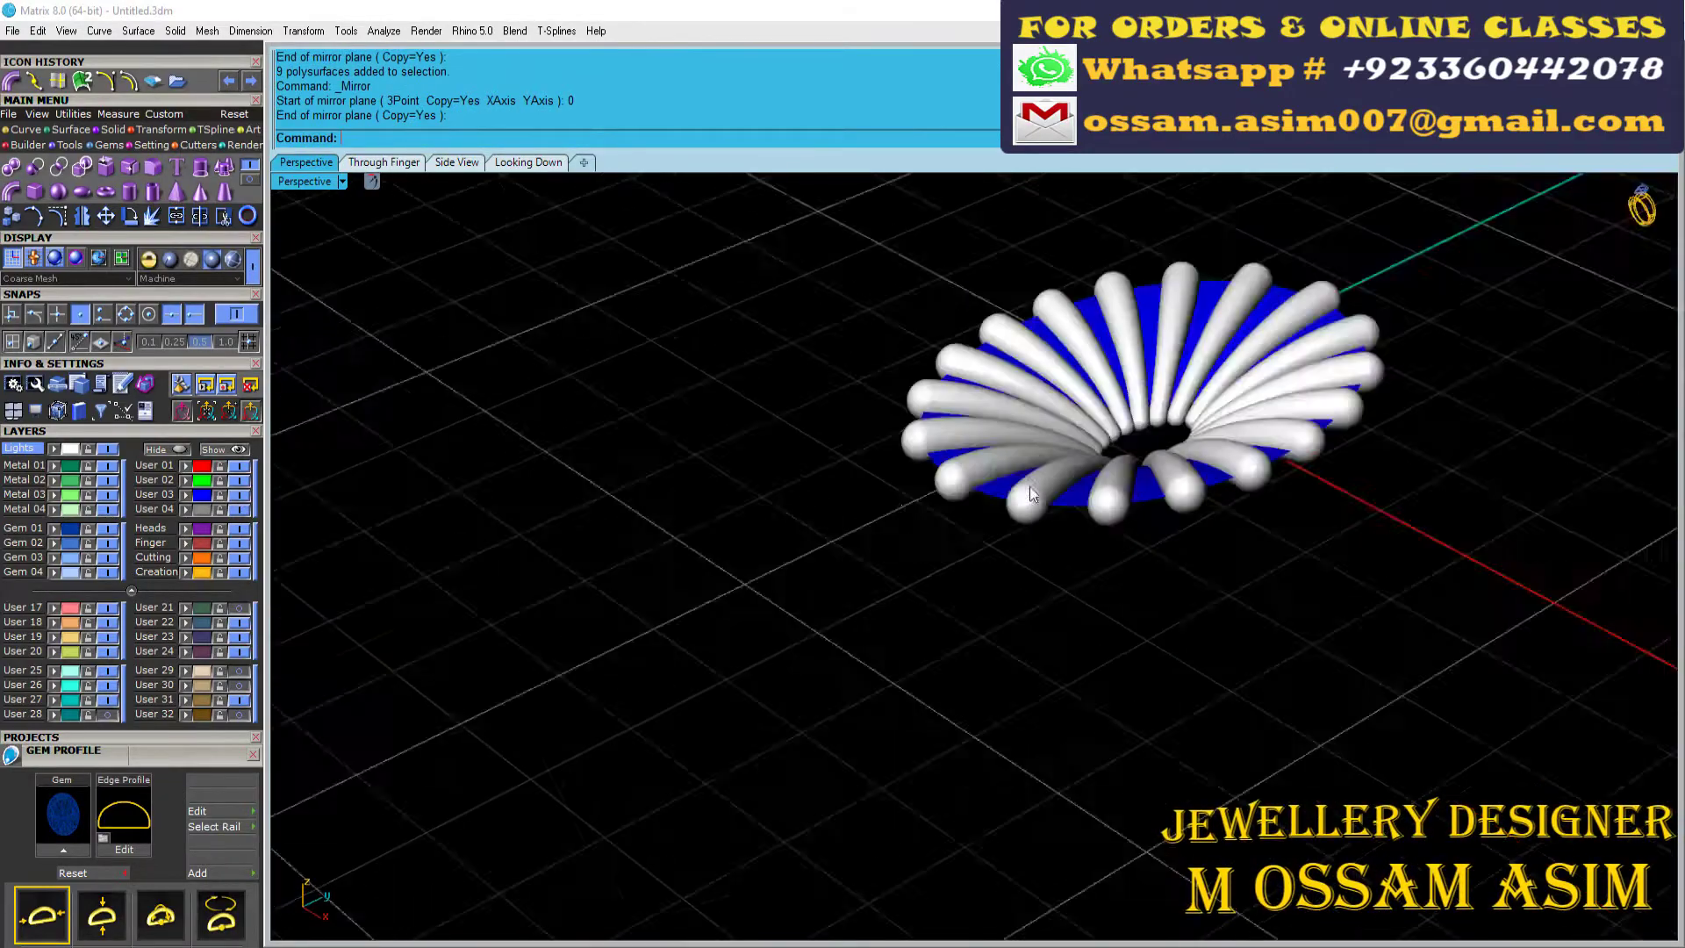
scroll(1030, 486, "up", 5)
scroll(893, 488, "down", 5)
left_click(384, 161)
Step: Draw a vertical centre line on the flower's axis
scroll(590, 469, "up", 5)
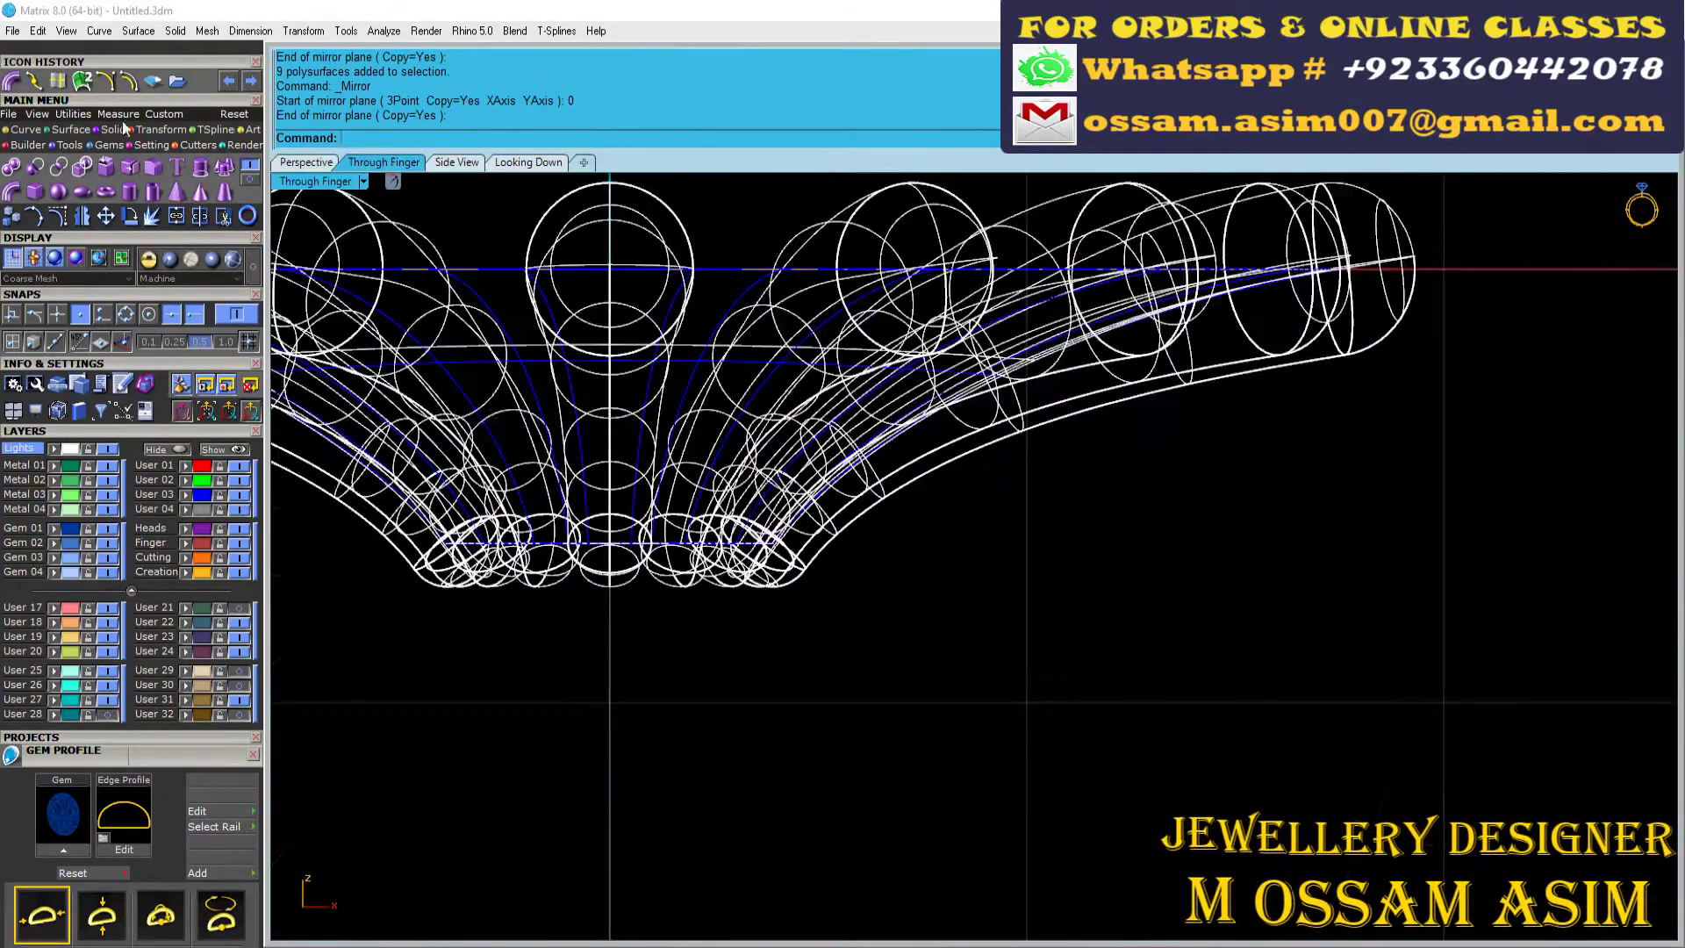
left_click(26, 129)
left_click(33, 166)
left_click(592, 566)
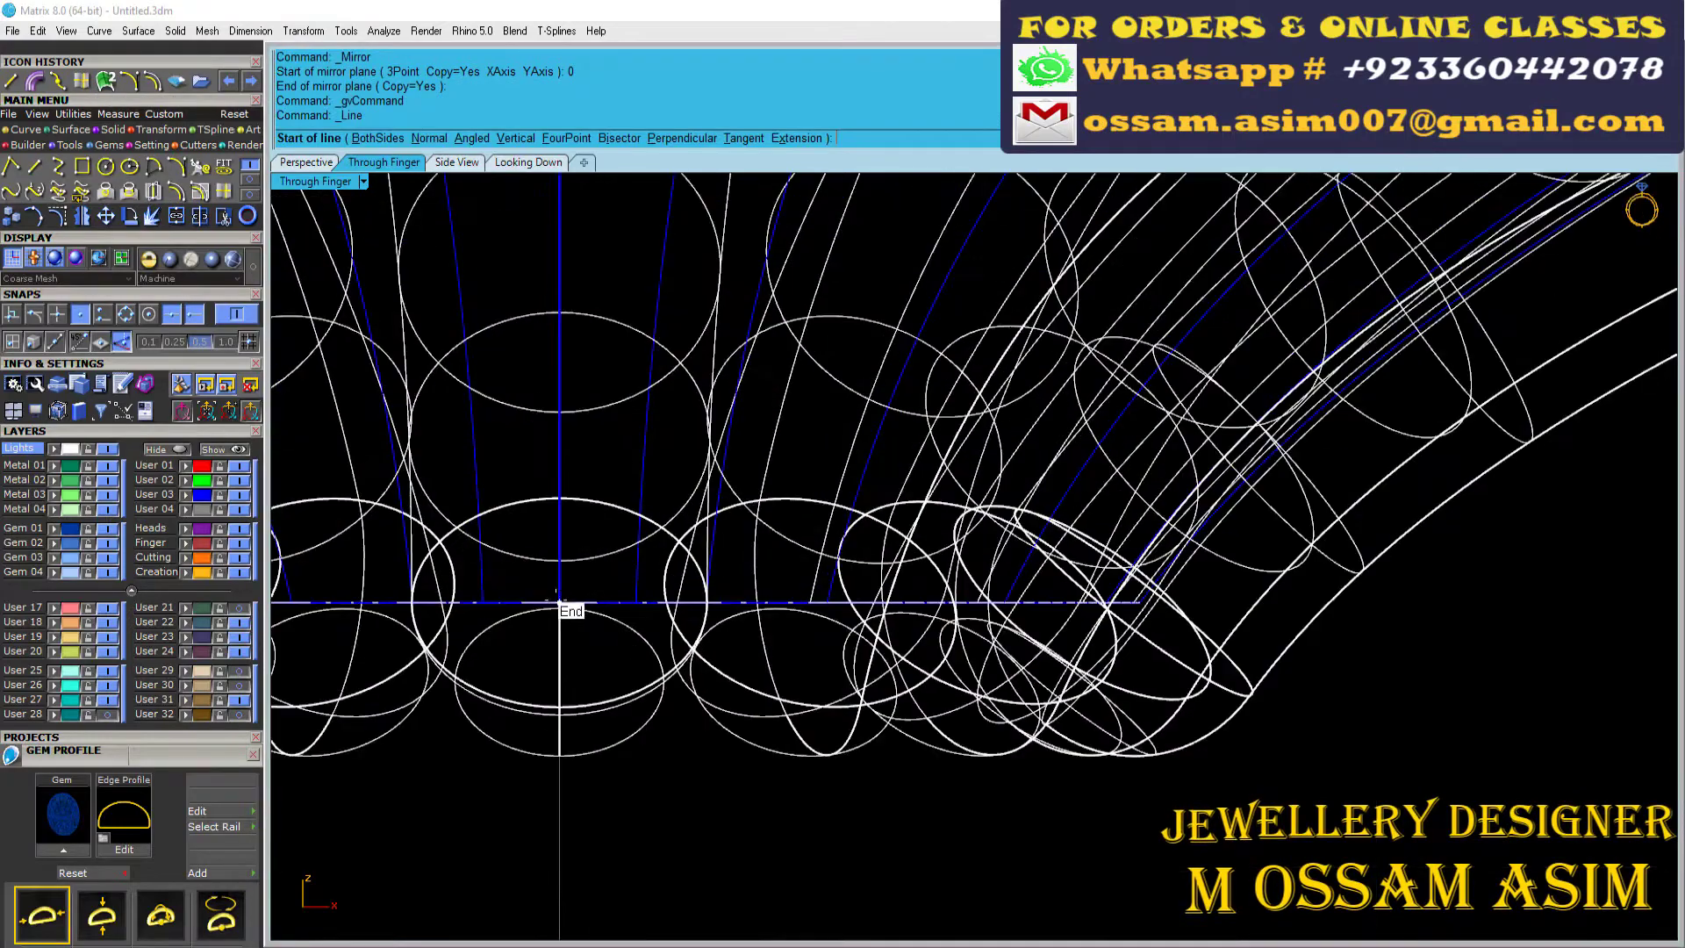
scroll(592, 567, "down", 3)
scroll(619, 302, "up", 2)
scroll(618, 302, "up", 2)
left_click(593, 264)
Step: Create the oval dome sphere at the flower centre from the Solid tools
left_click(112, 129)
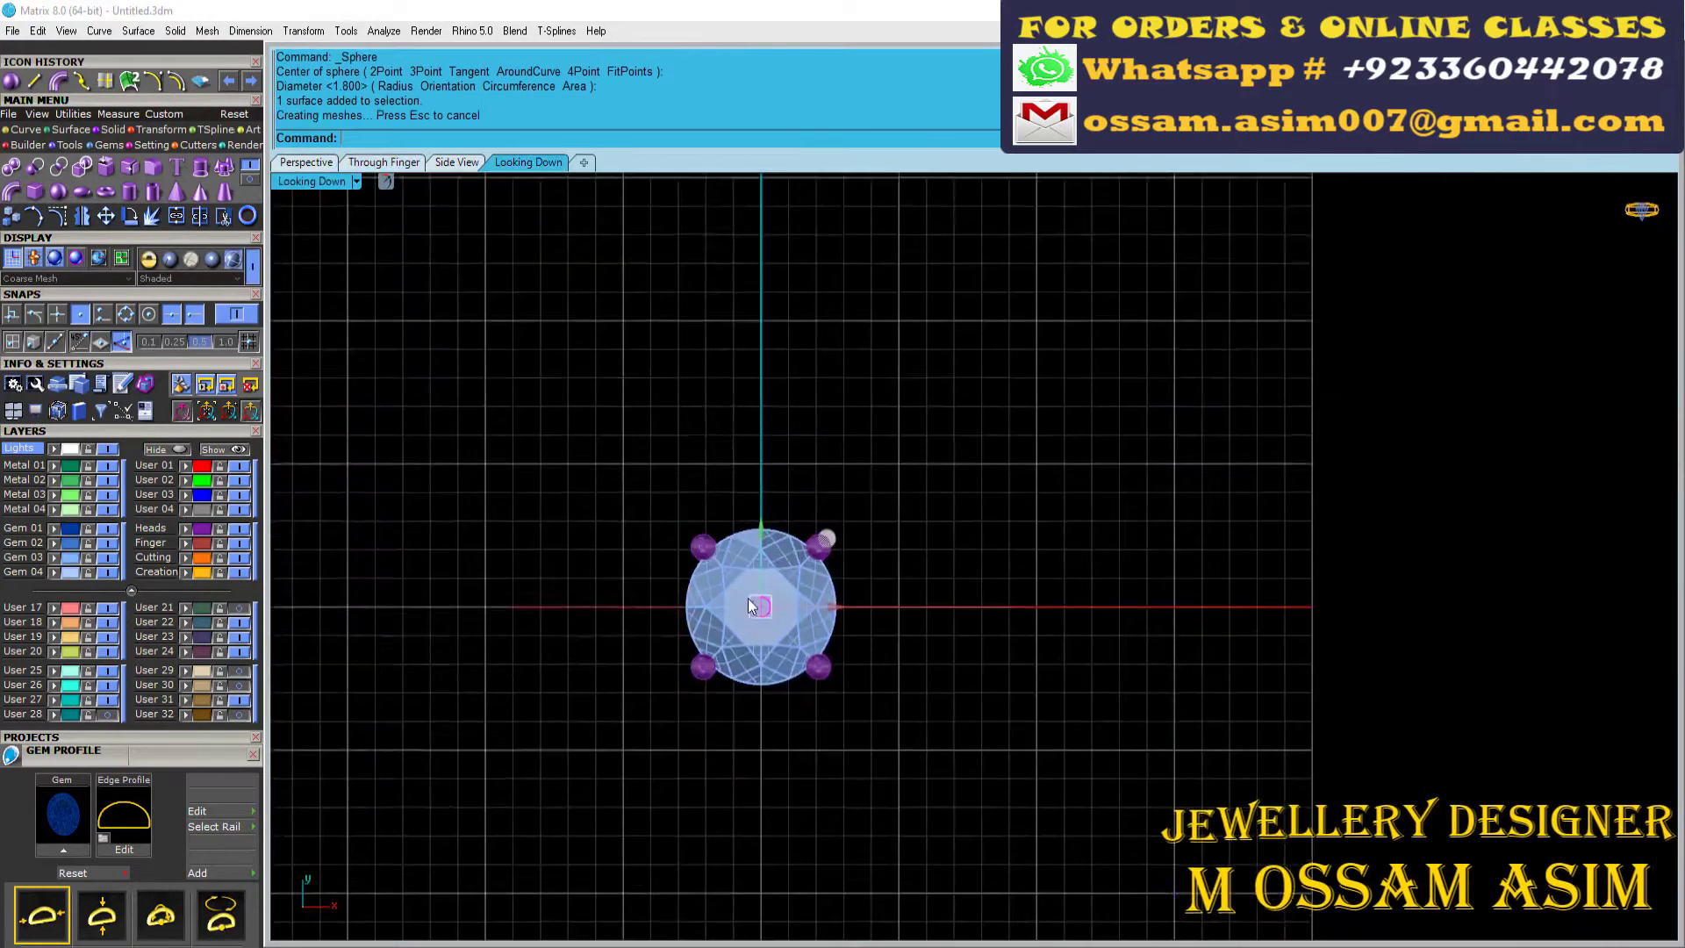
scroll(692, 575, "up", 5)
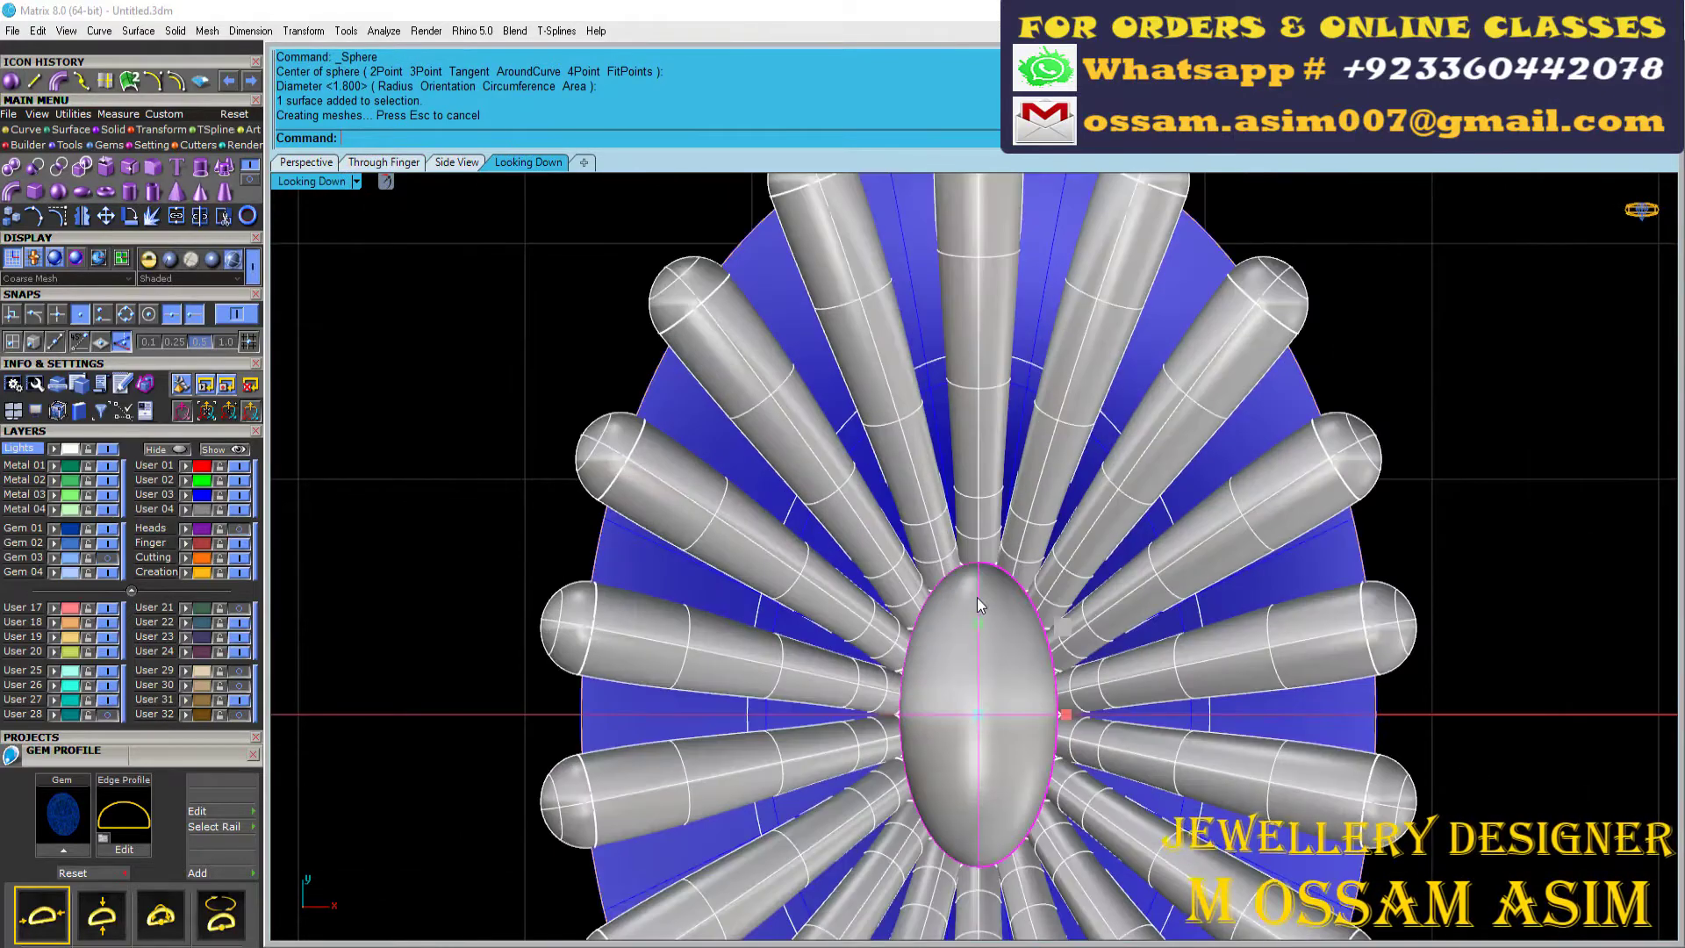
scroll(744, 492, "up", 5)
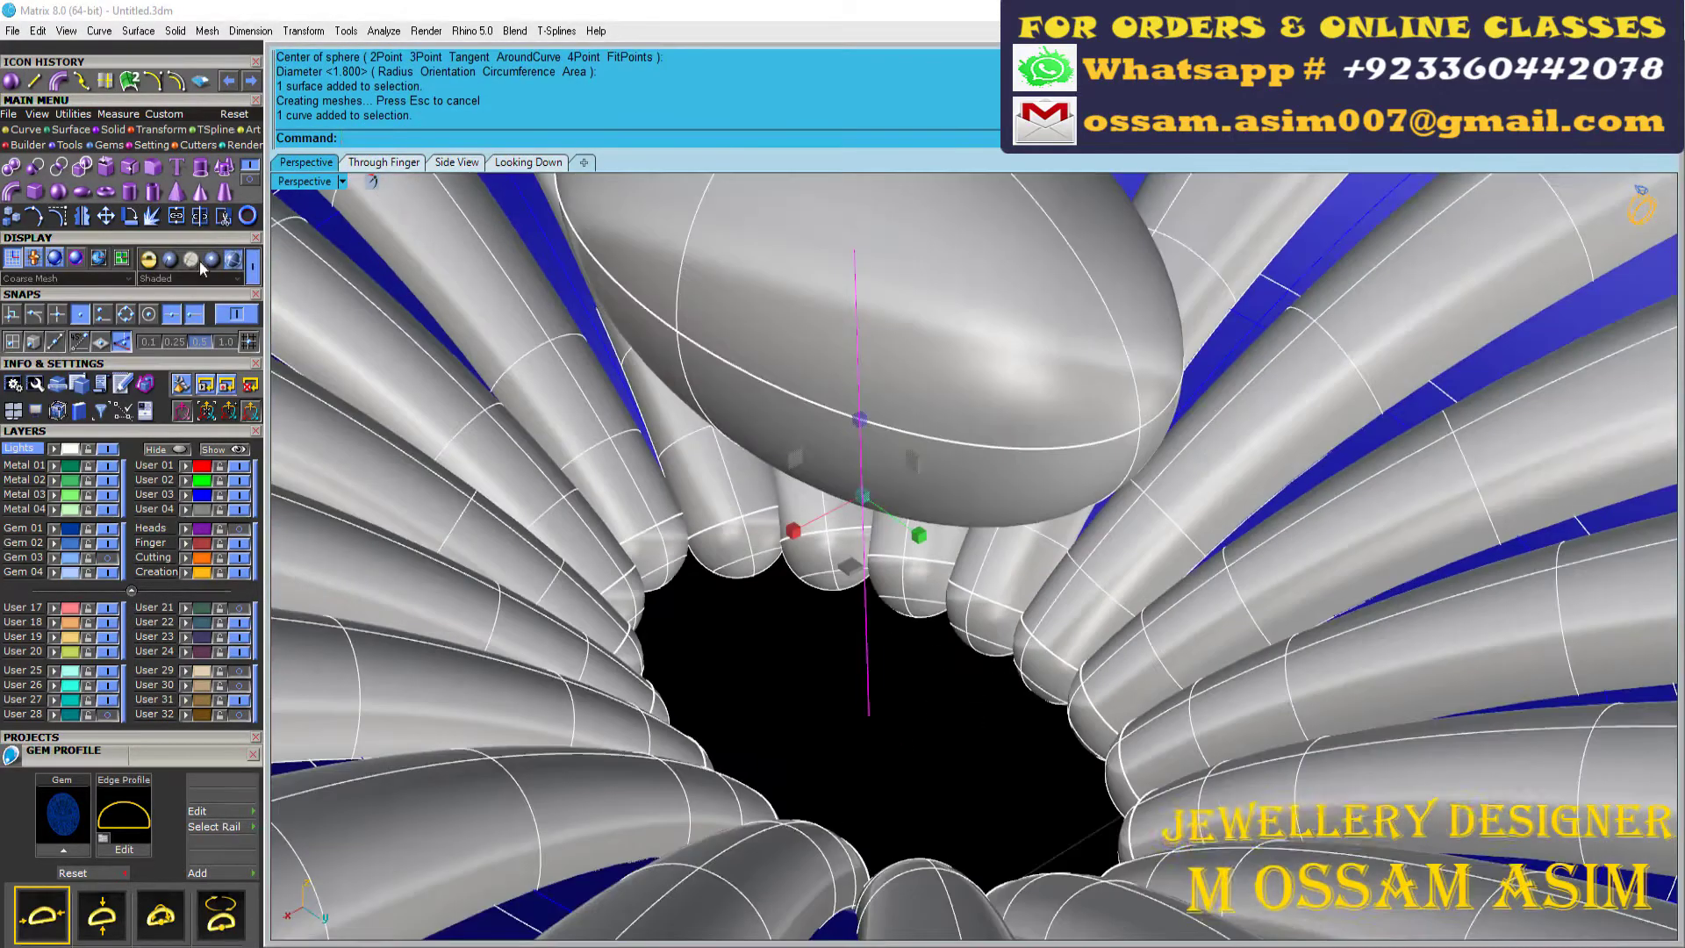
Step: Give the centre pipe stem a 0.7 diameter and select it with the centre dome
type(".7")
key("Return")
key("Return")
key("Return")
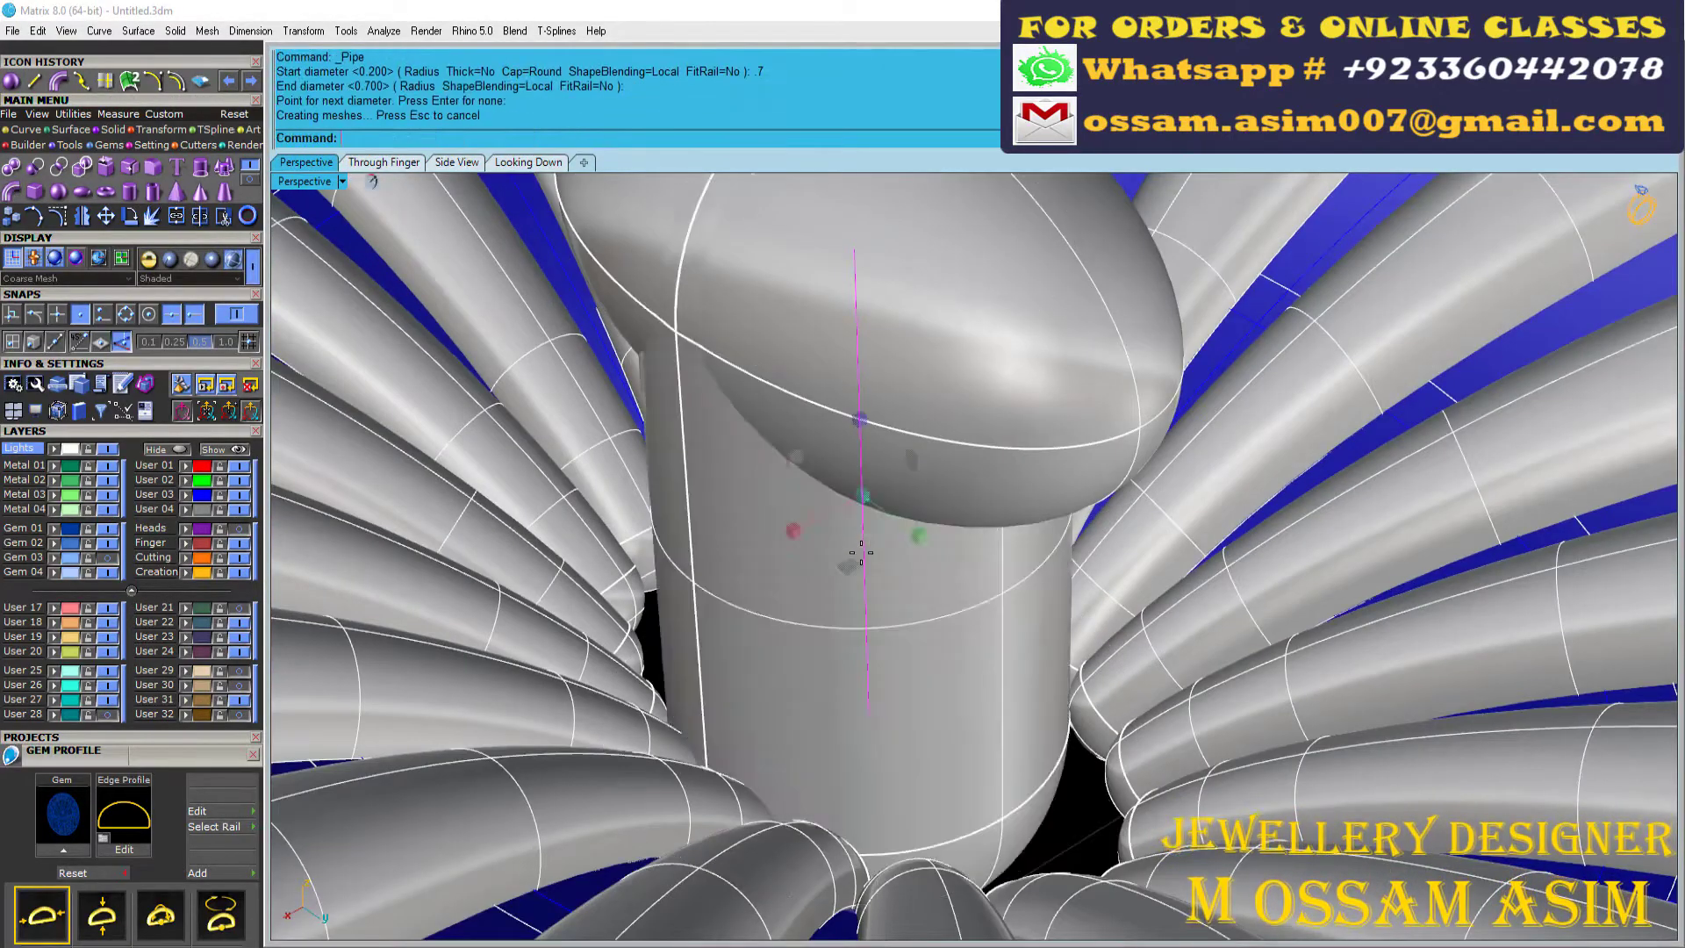
right_click_drag(861, 553, 702, 556)
right_click_drag(621, 667, 769, 508)
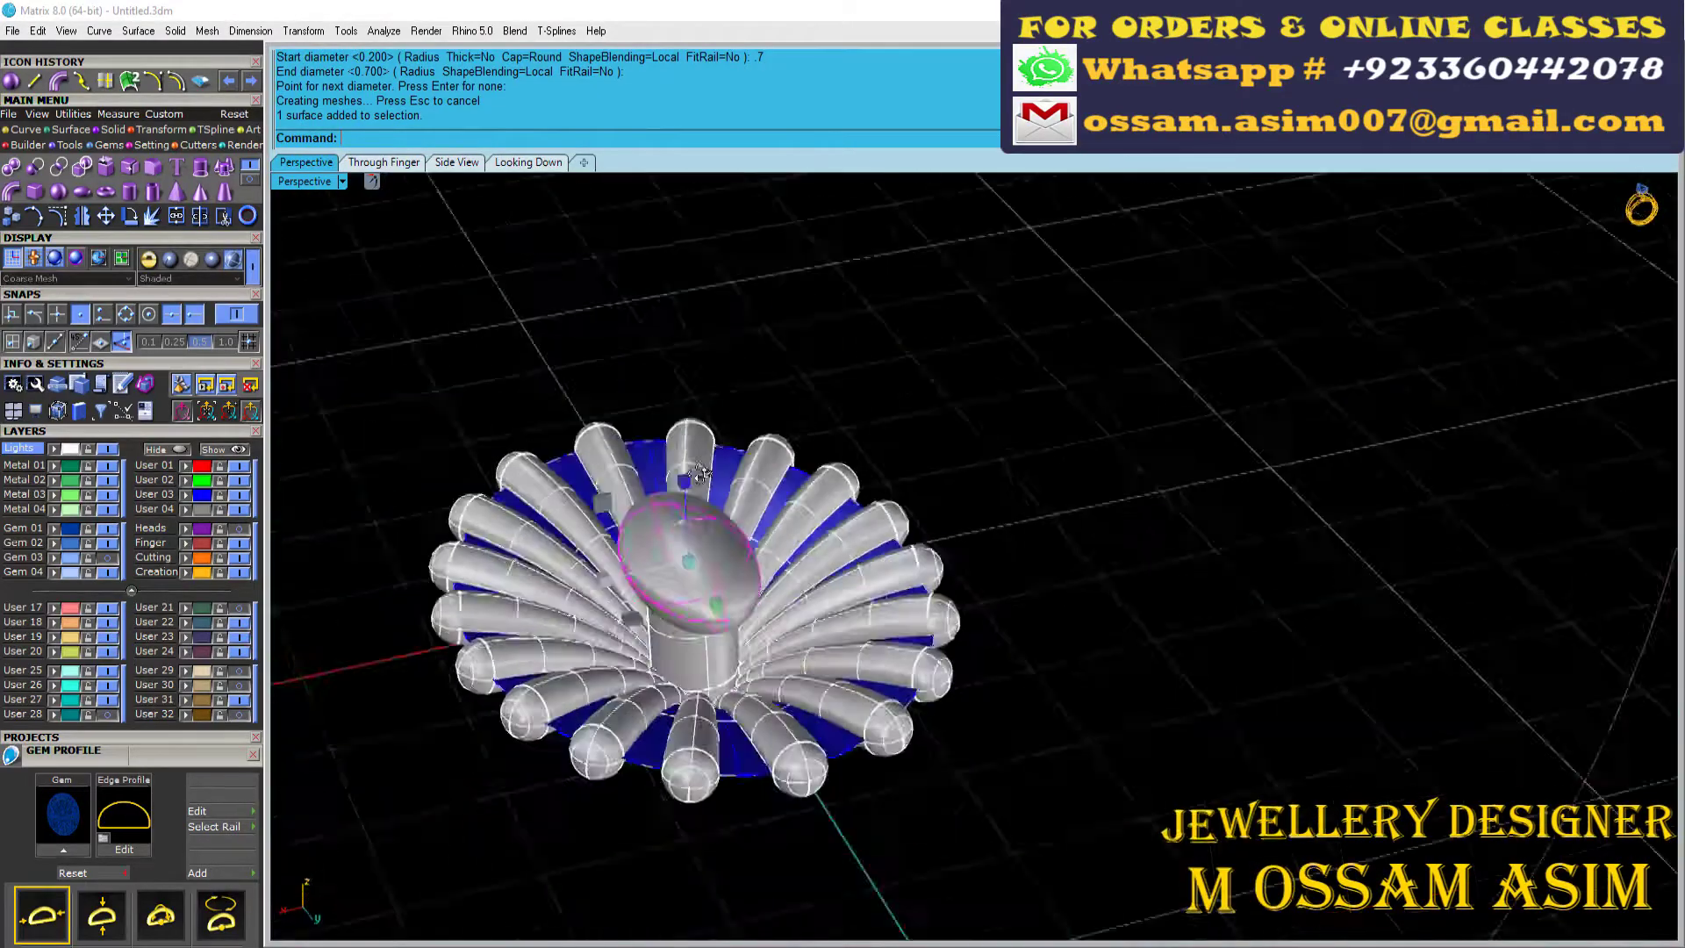
scroll(769, 508, "up", 3)
left_click(809, 495)
left_click(762, 439)
left_click(730, 291)
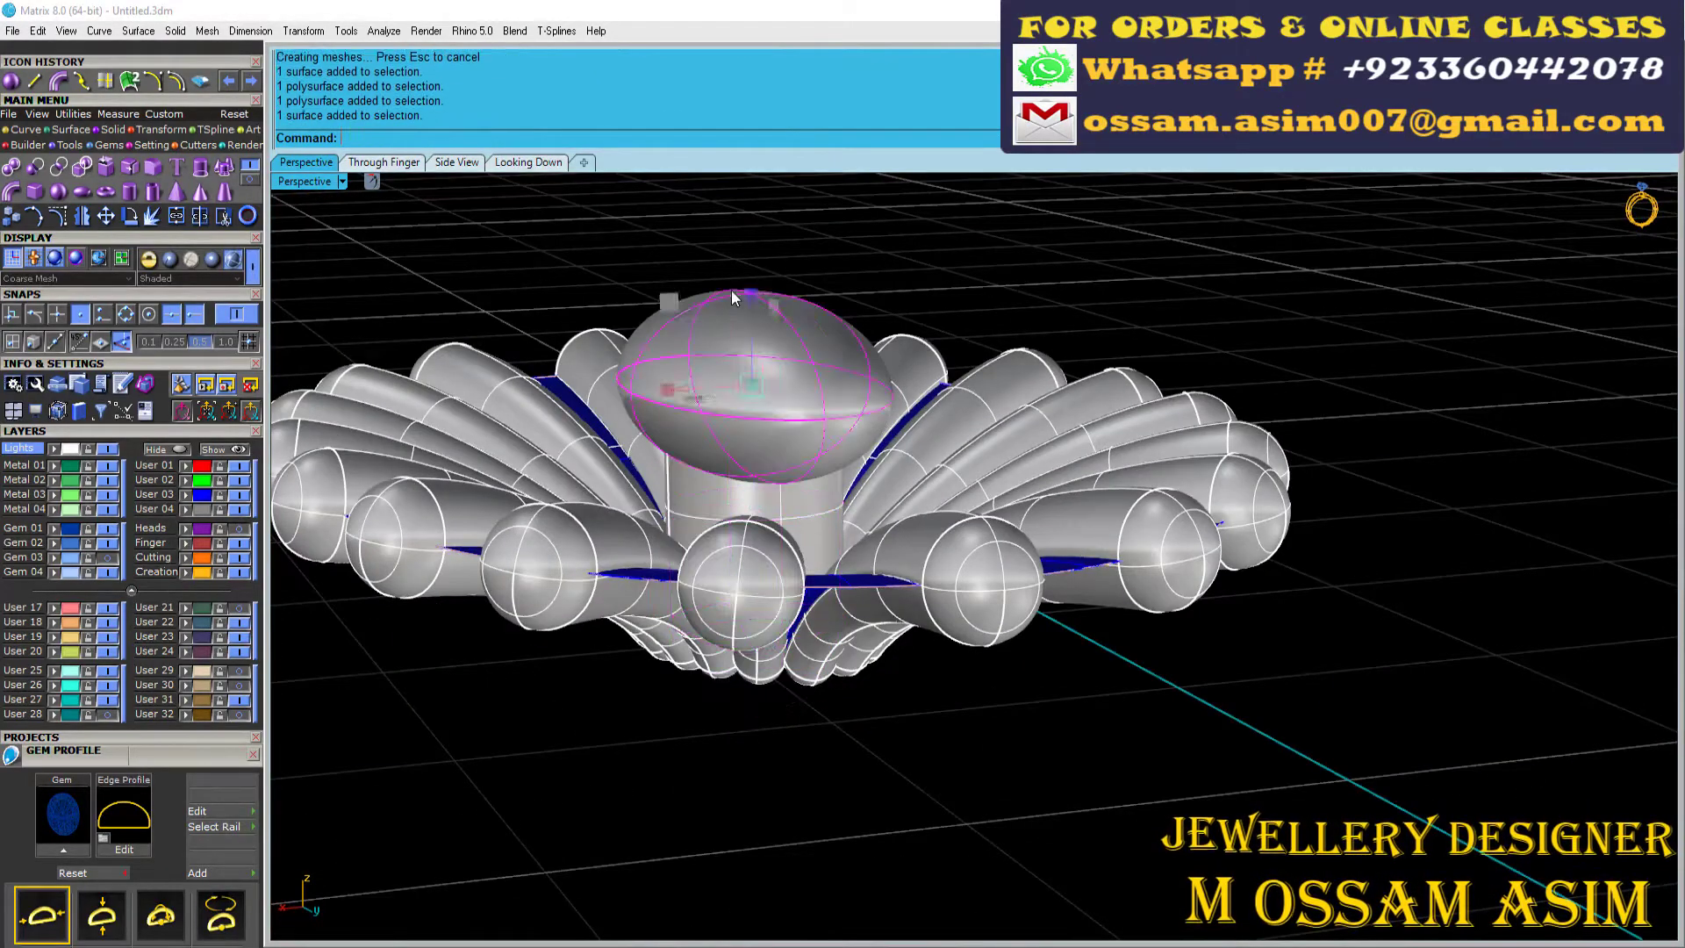
Step: Extrude the circle curve under the flower 0.3 into a thin disc
mouse_move(748, 322)
right_mouse_down()
mouse_move(766, 462)
mouse_move(667, 333)
right_mouse_up()
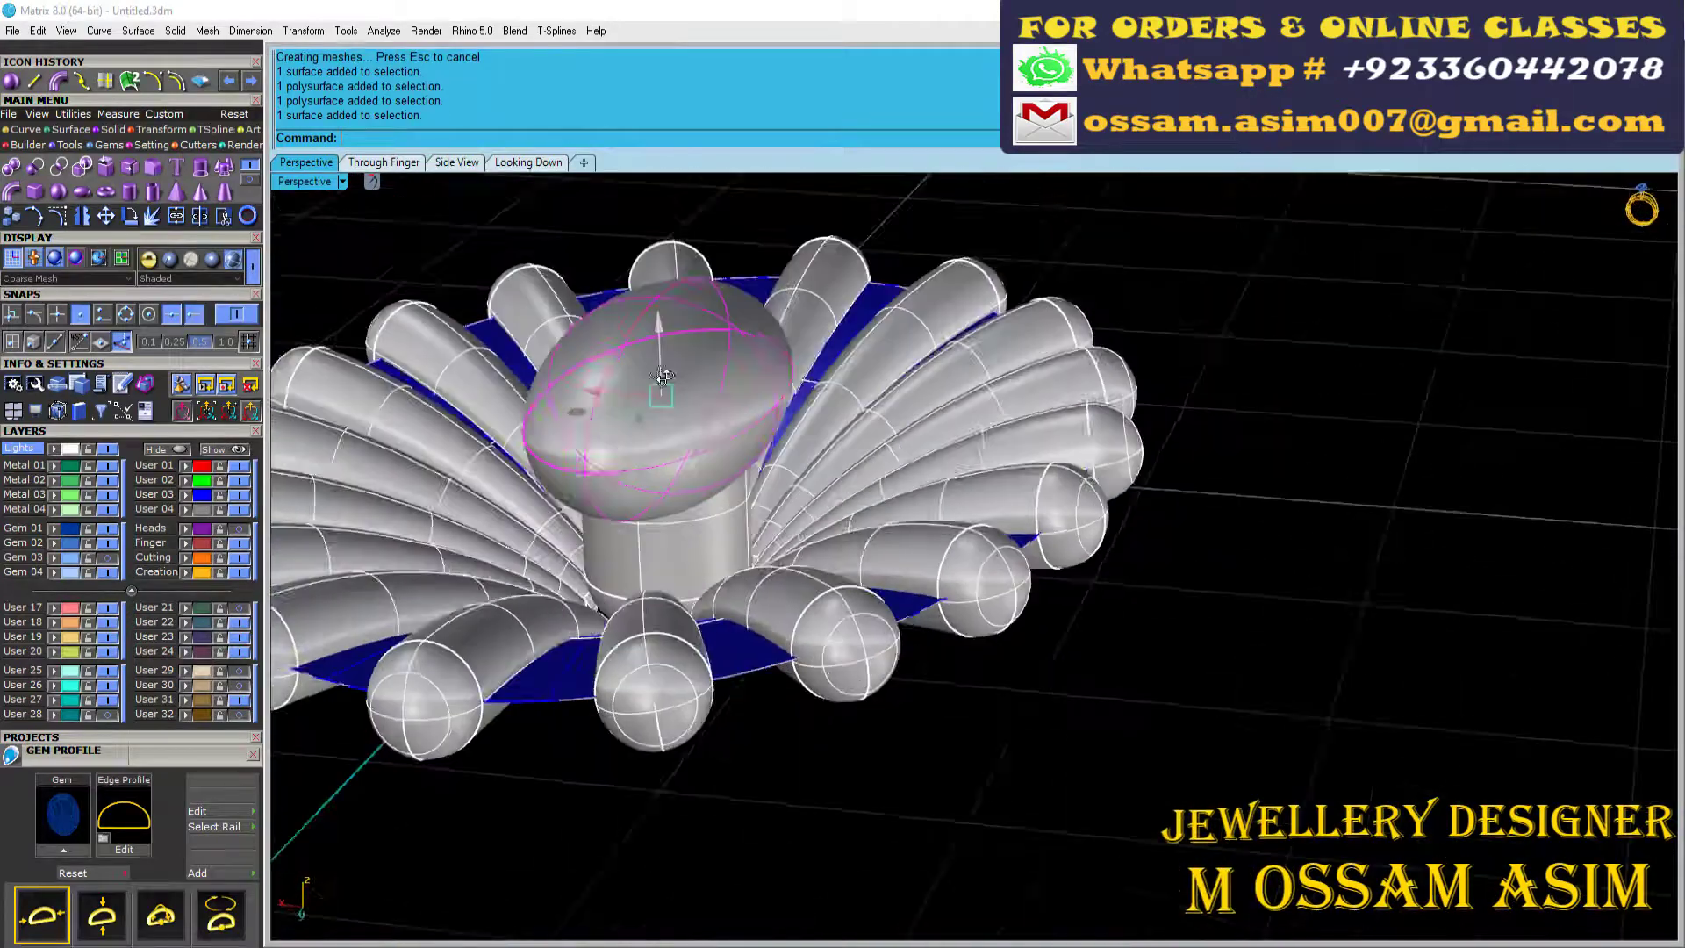
mouse_move(586, 255)
right_mouse_down()
mouse_move(667, 334)
mouse_move(977, 498)
right_mouse_up()
scroll(667, 334, "down", 5)
scroll(702, 376, "up", 8)
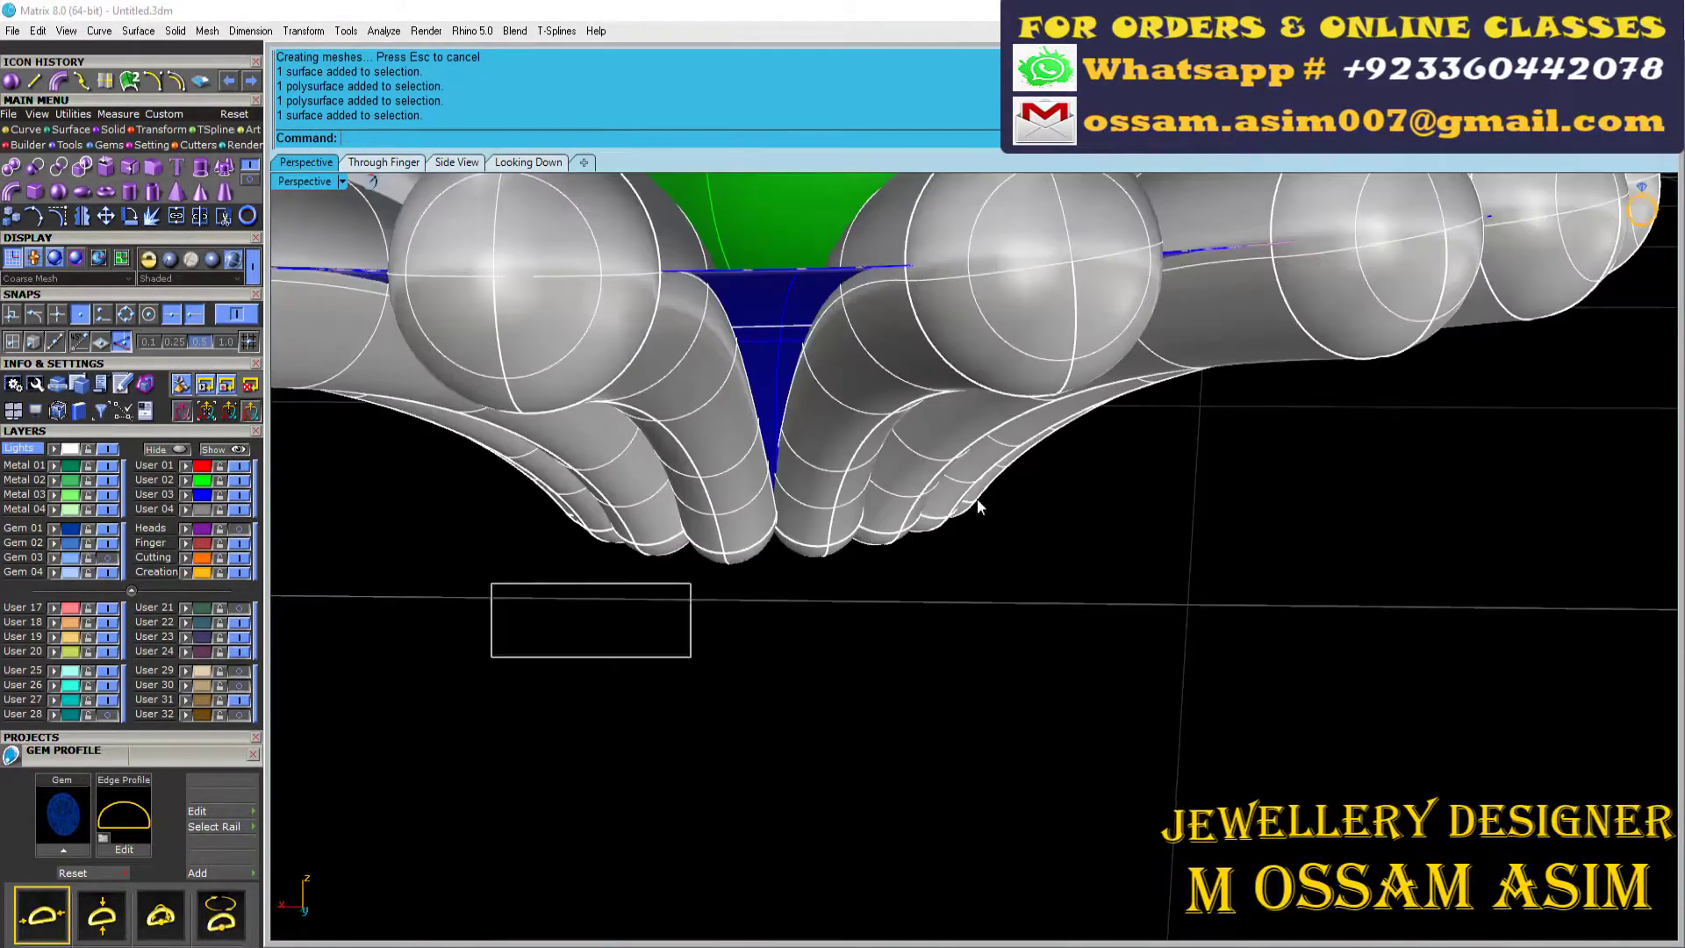
left_click_drag(489, 582, 688, 650)
right_click_drag(557, 606, 667, 333)
left_click(194, 176)
mouse_move(615, 394)
right_mouse_down()
mouse_move(842, 355)
mouse_move(840, 313)
right_mouse_up()
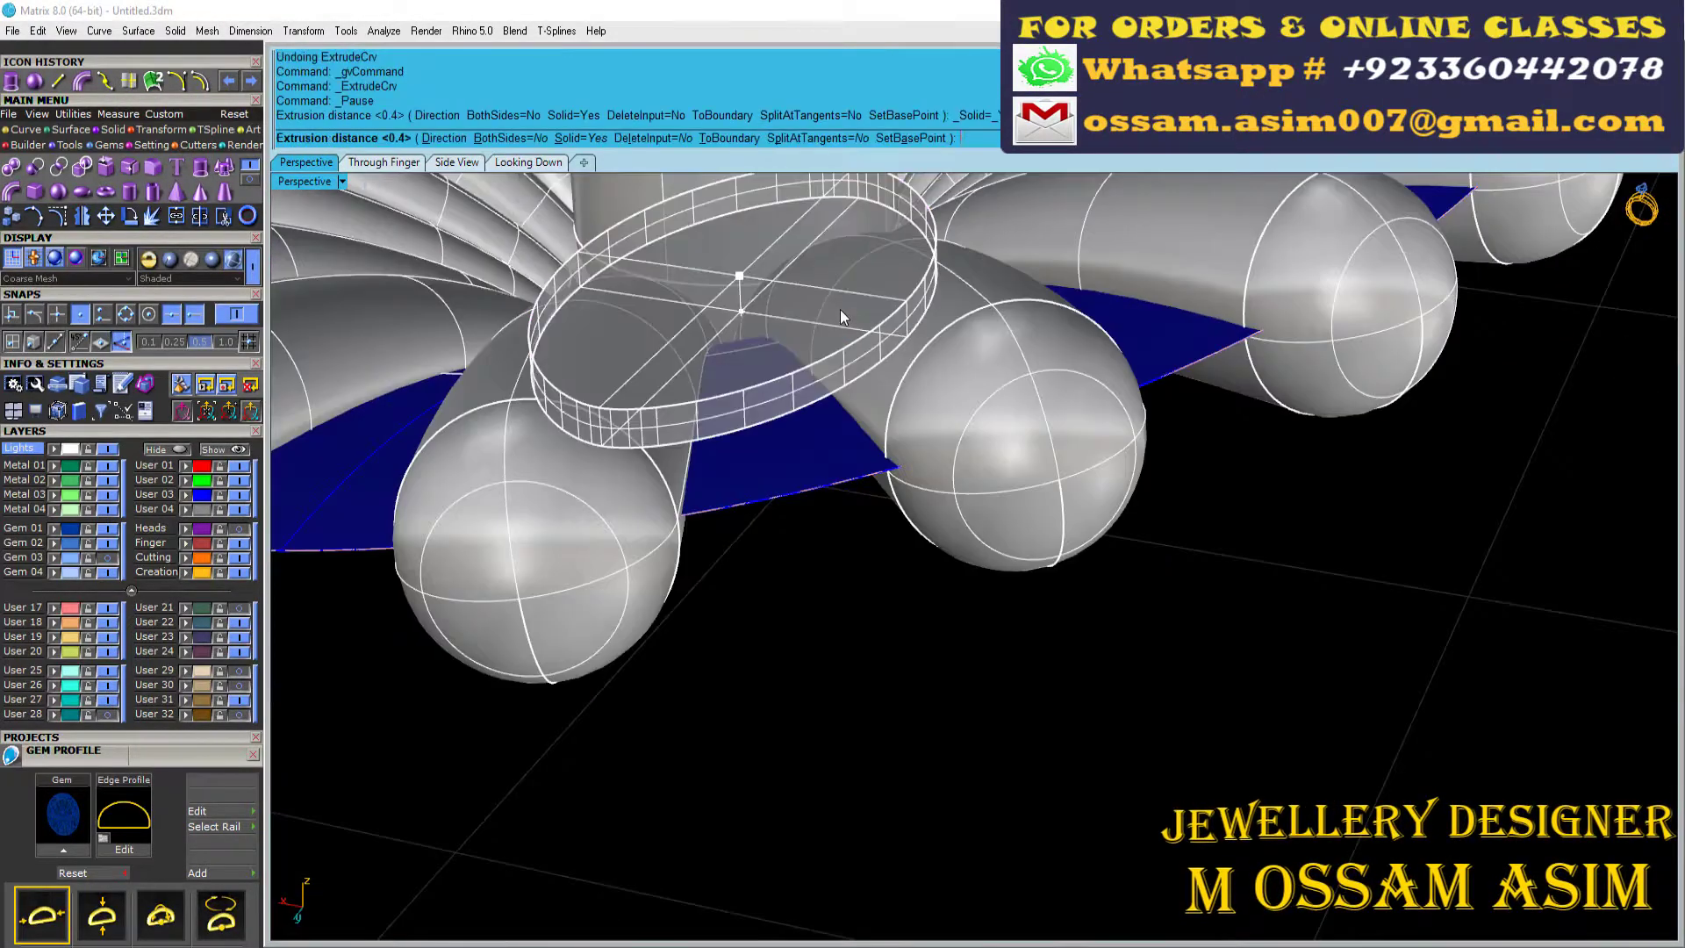
type(".32")
key("BackSpace")
key("Return")
Step: Extrude the disc surface downward, undoing the too-deep -3 attempt to retry
mouse_move(840, 309)
right_mouse_down()
mouse_move(818, 487)
mouse_move(562, 235)
mouse_move(847, 387)
mouse_move(845, 476)
right_mouse_up()
key("Return")
type("-3")
key("Return")
scroll(845, 476, "up", 2)
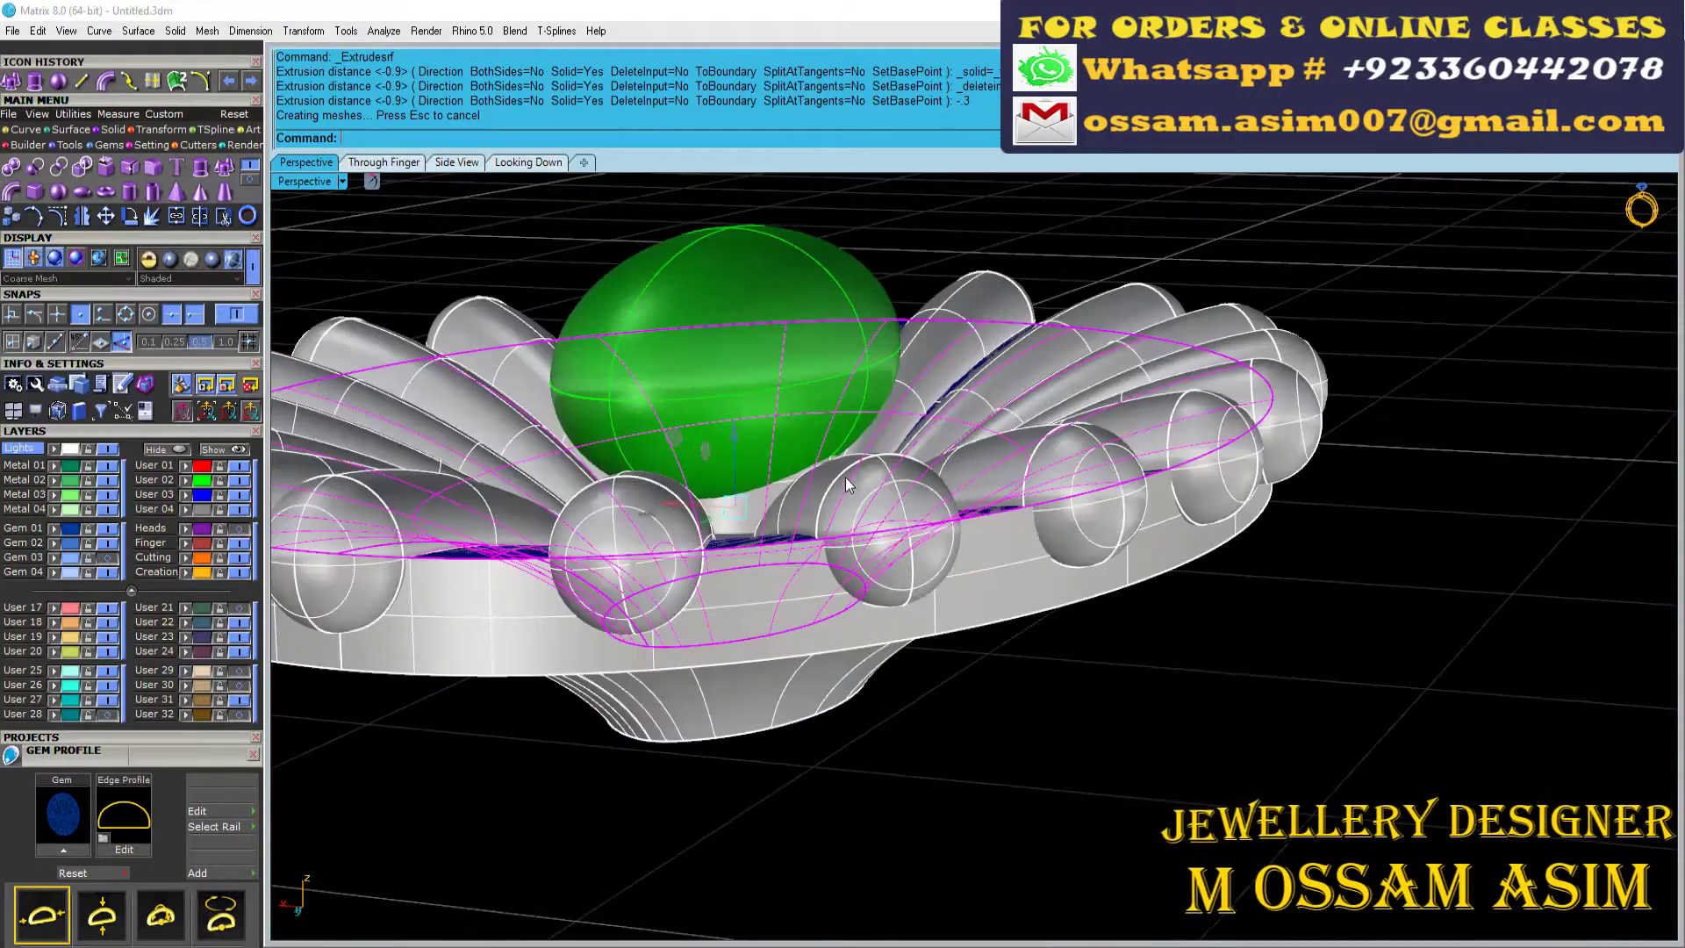
key("ctrl+z")
key("Return")
key("Return")
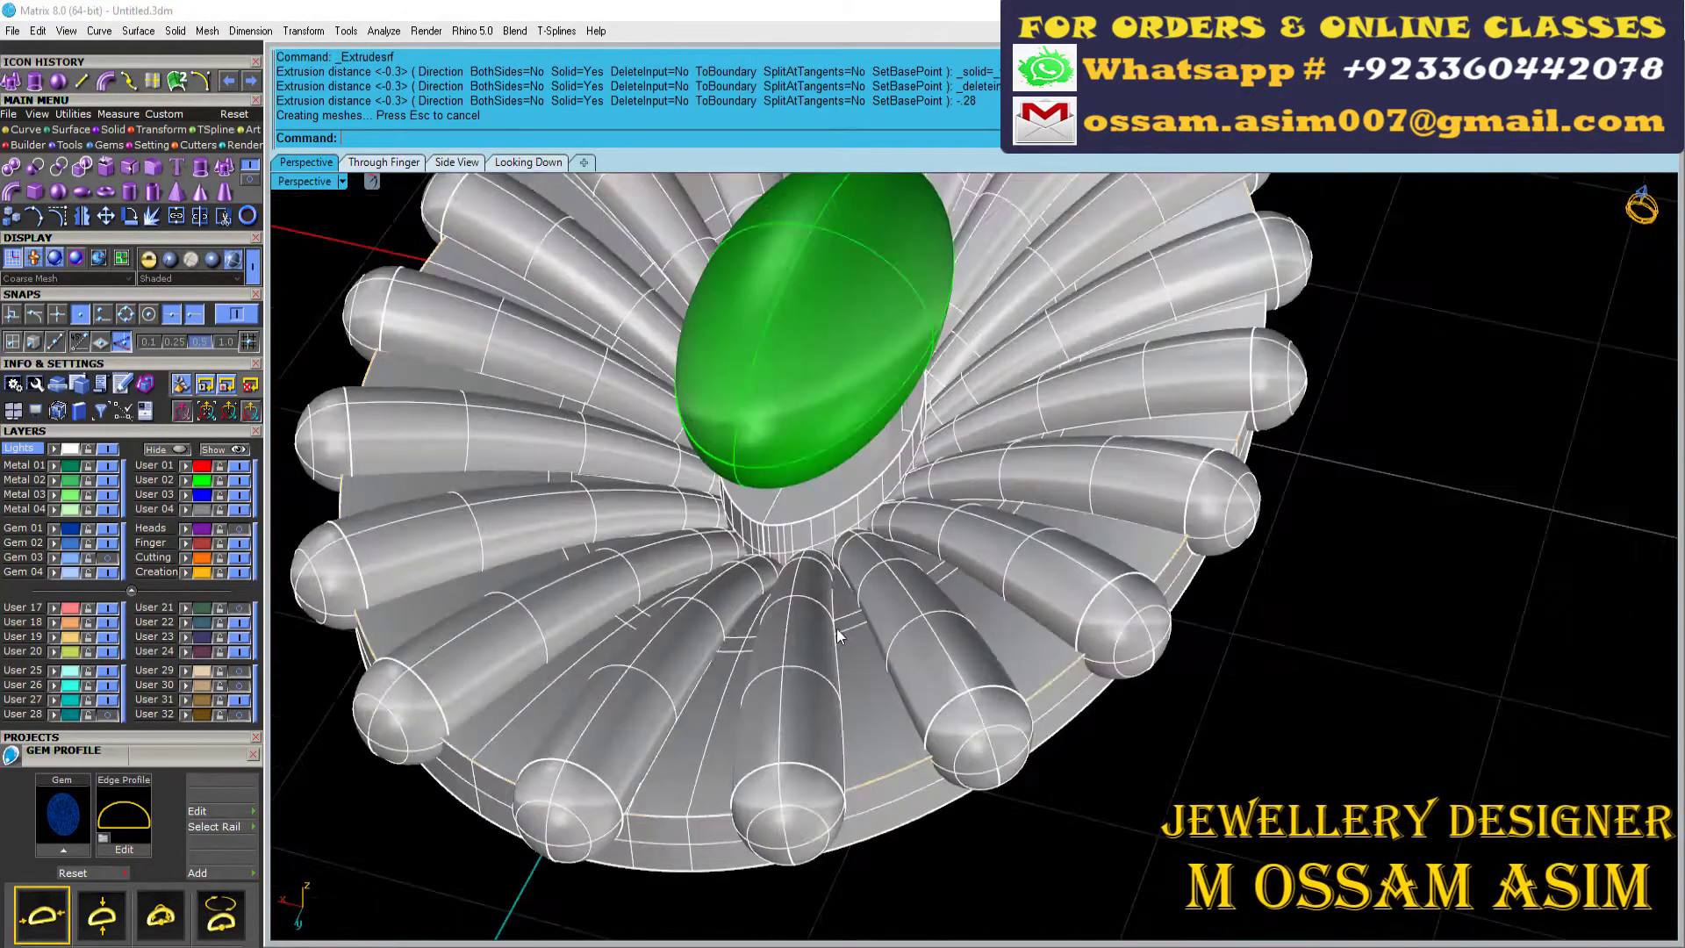
Step: Switch to Machine display and select all flower parts, including the collar under the dome
left_click(836, 628)
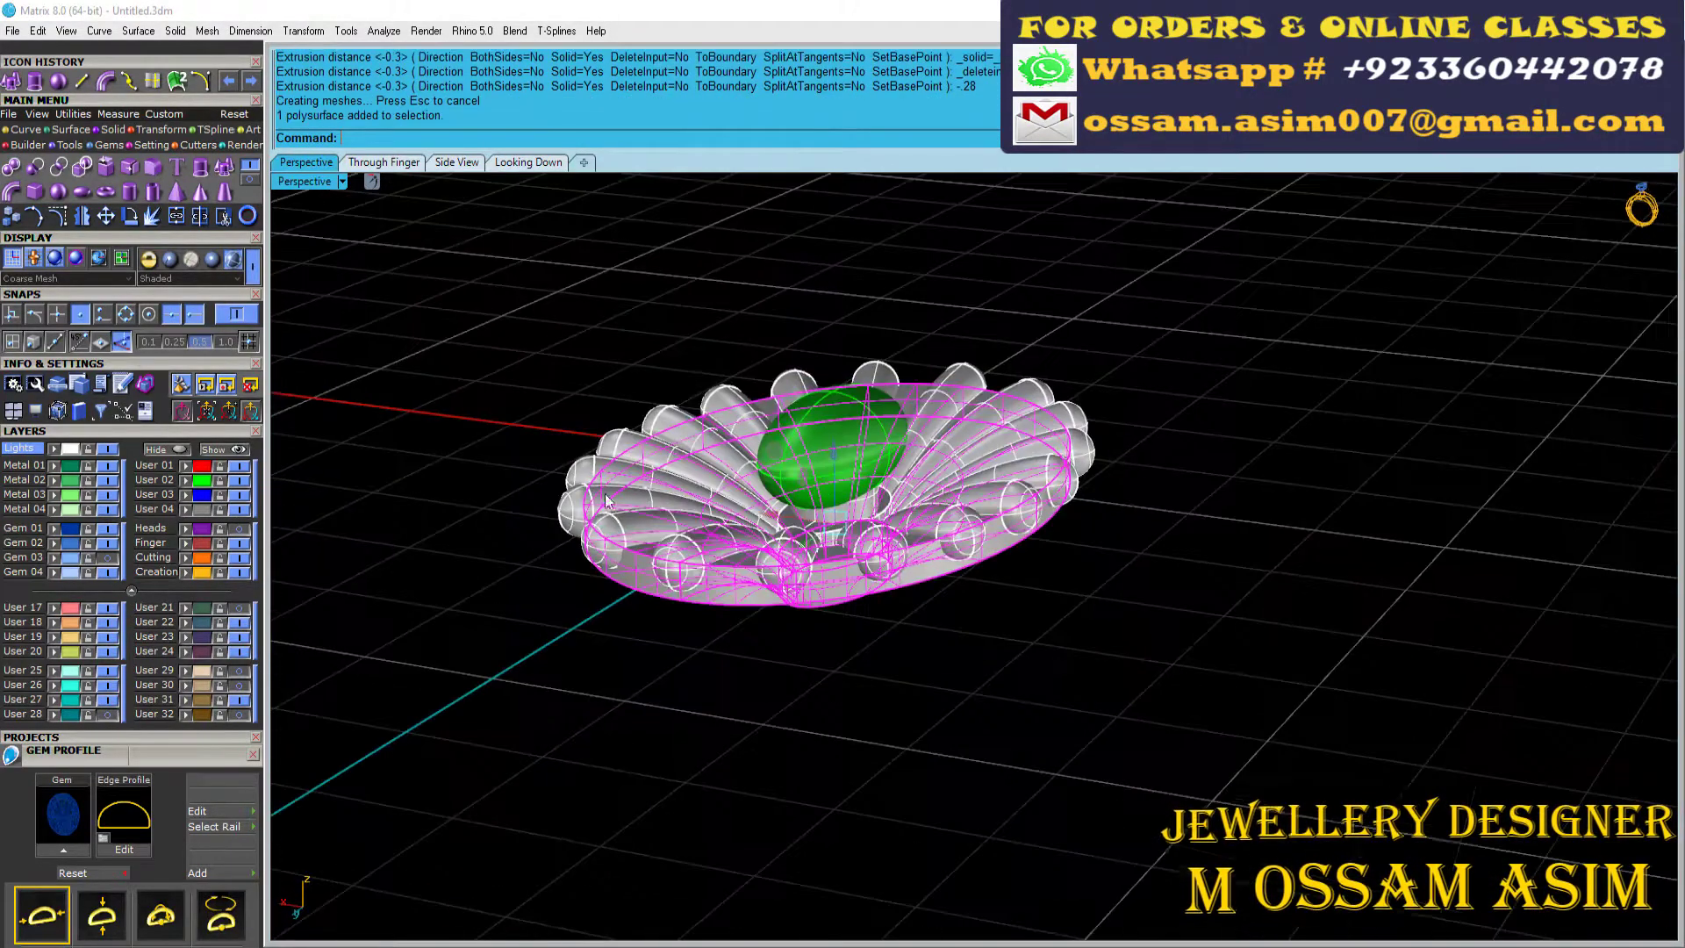
right_click_drag(583, 356, 1080, 392)
scroll(758, 569, "up", 5)
key("ctrl+a")
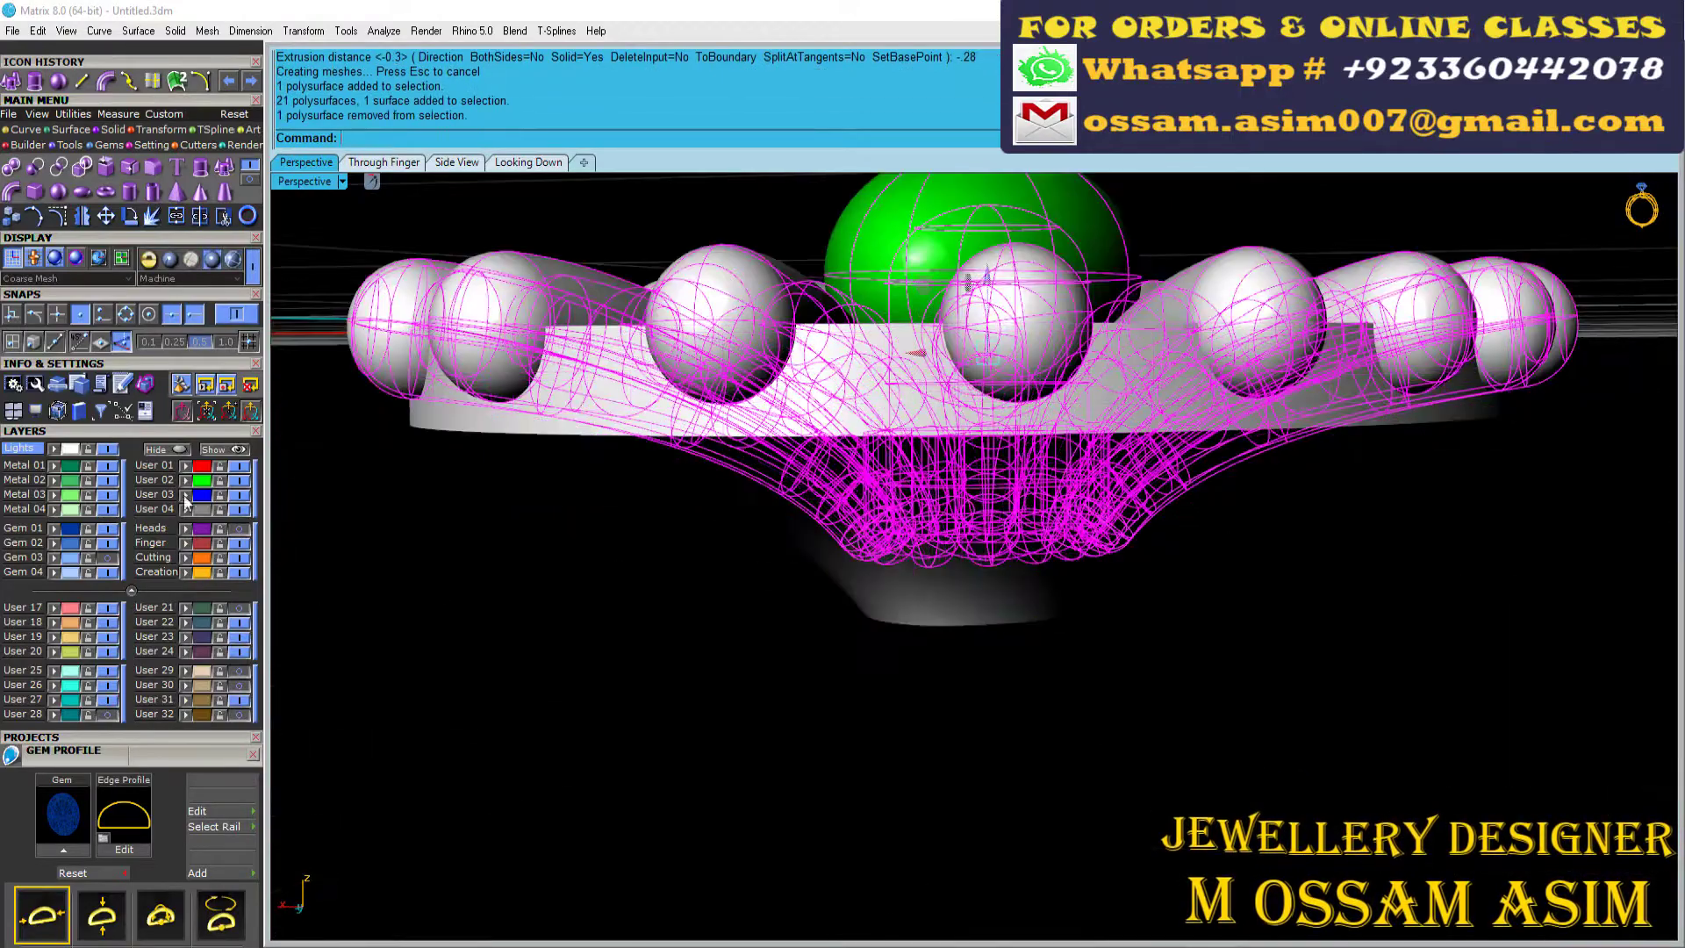
right_click_drag(759, 569, 751, 744)
scroll(864, 532, "up", 5)
mouse_move(864, 532)
right_mouse_down()
mouse_move(930, 457)
mouse_move(869, 539)
right_mouse_up()
left_click(930, 457)
Step: Group the flower parts and save them as a Little Parts small part
scroll(1003, 436, "up", 5)
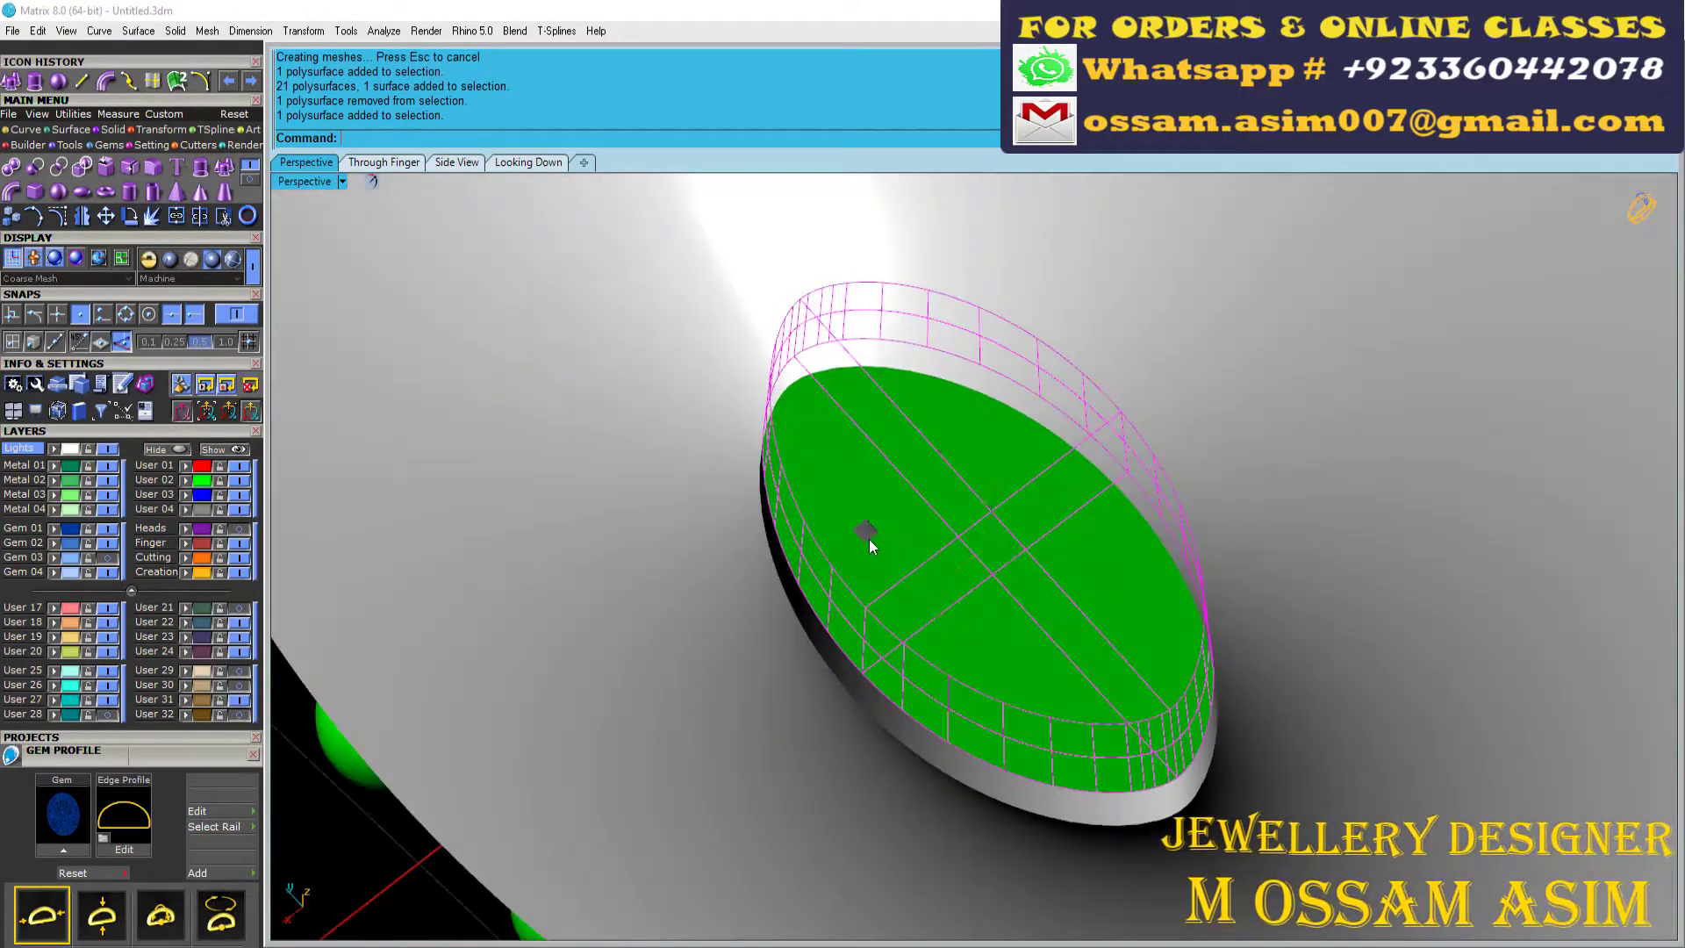
scroll(869, 539, "down", 5)
scroll(909, 377, "up", 5)
scroll(935, 362, "down", 5)
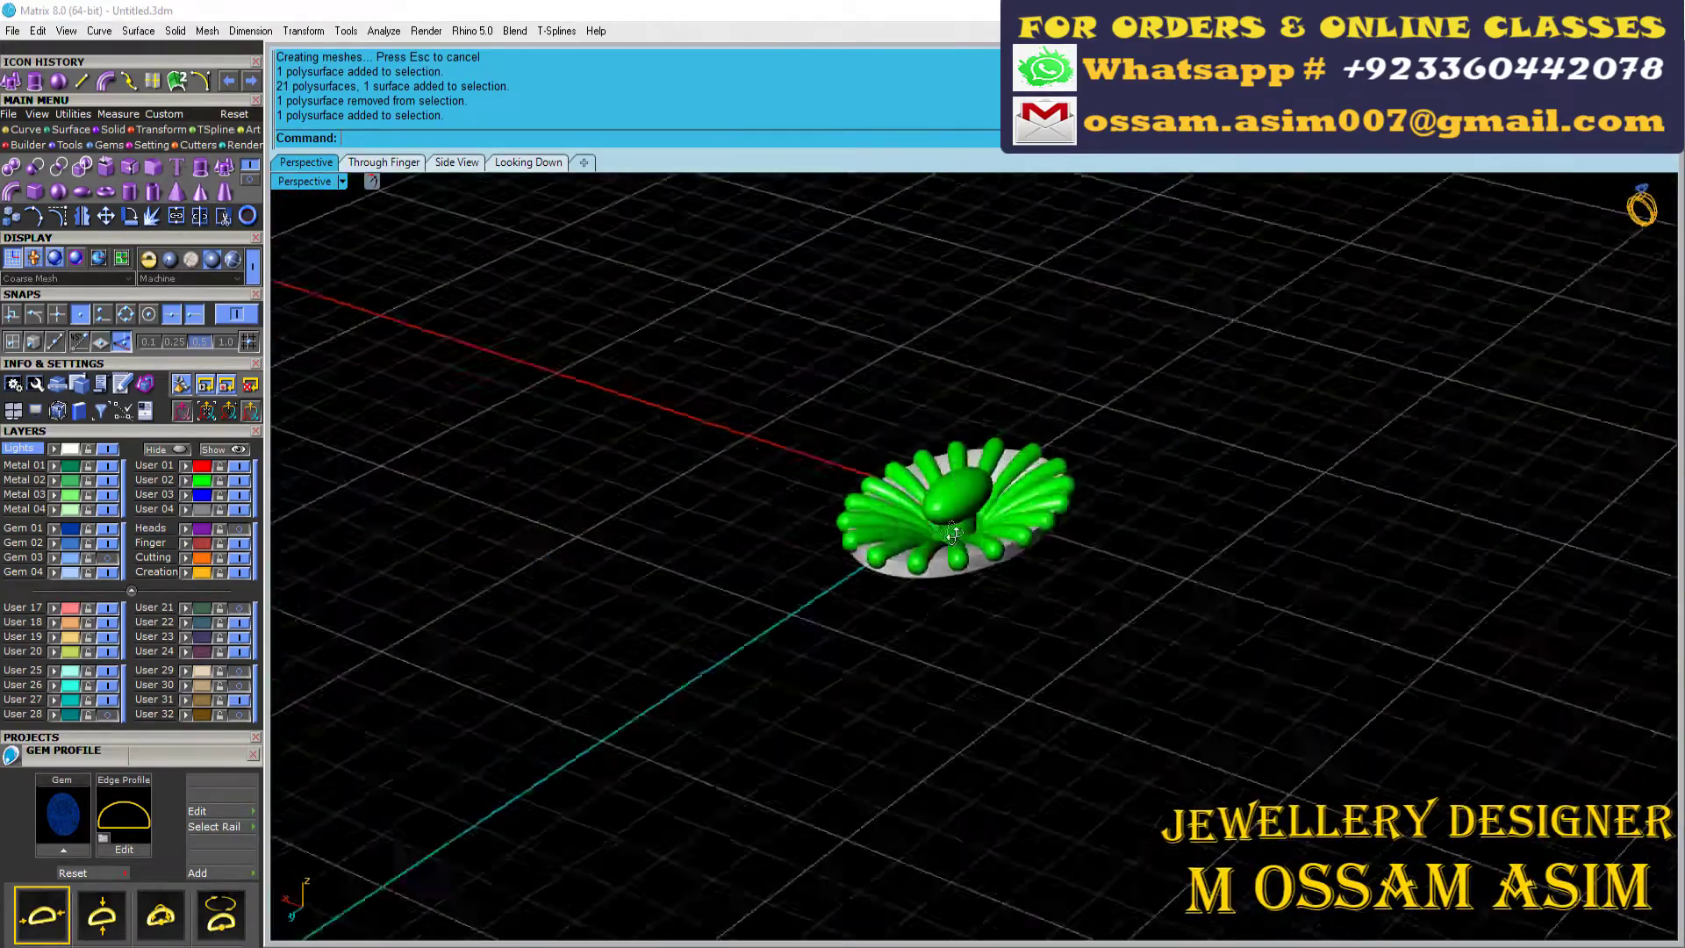
right_click_drag(935, 361, 1009, 614)
scroll(1009, 614, "up", 2)
key("ctrl+a")
scroll(1039, 664, "up", 2)
key("ctrl+s")
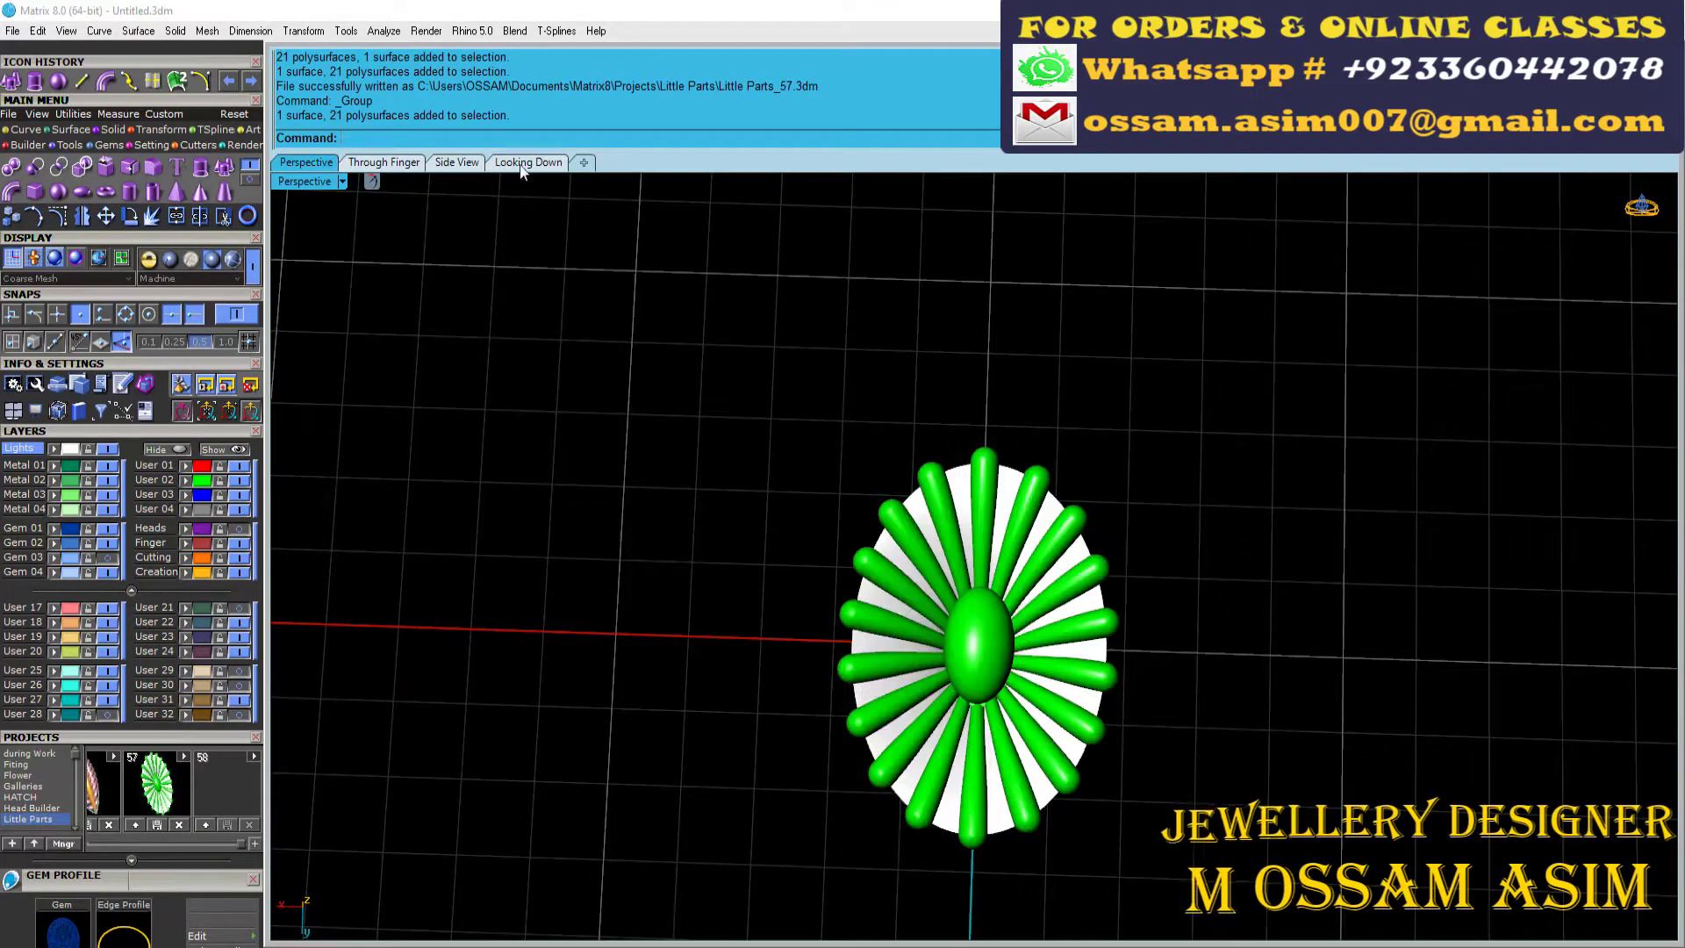
Step: Reselect the whole flower and show the Heads and Gem 03 layers
key("ctrl+a")
key("Escape")
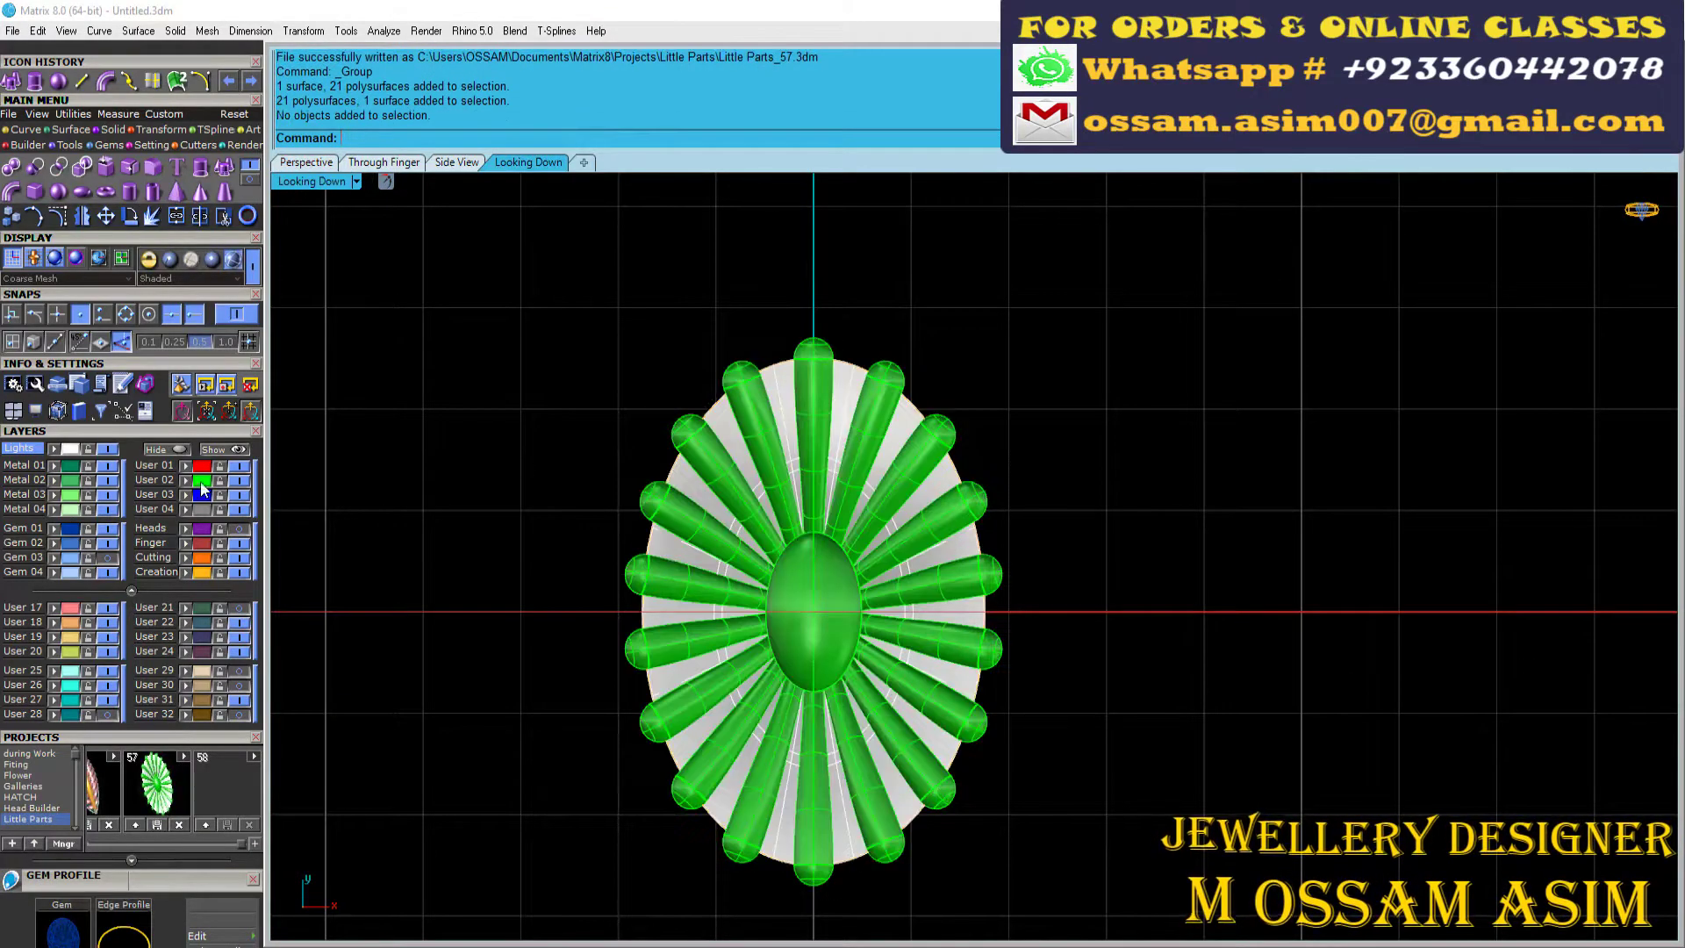
key("ctrl+a")
scroll(756, 506, "down", 2)
left_click(238, 528)
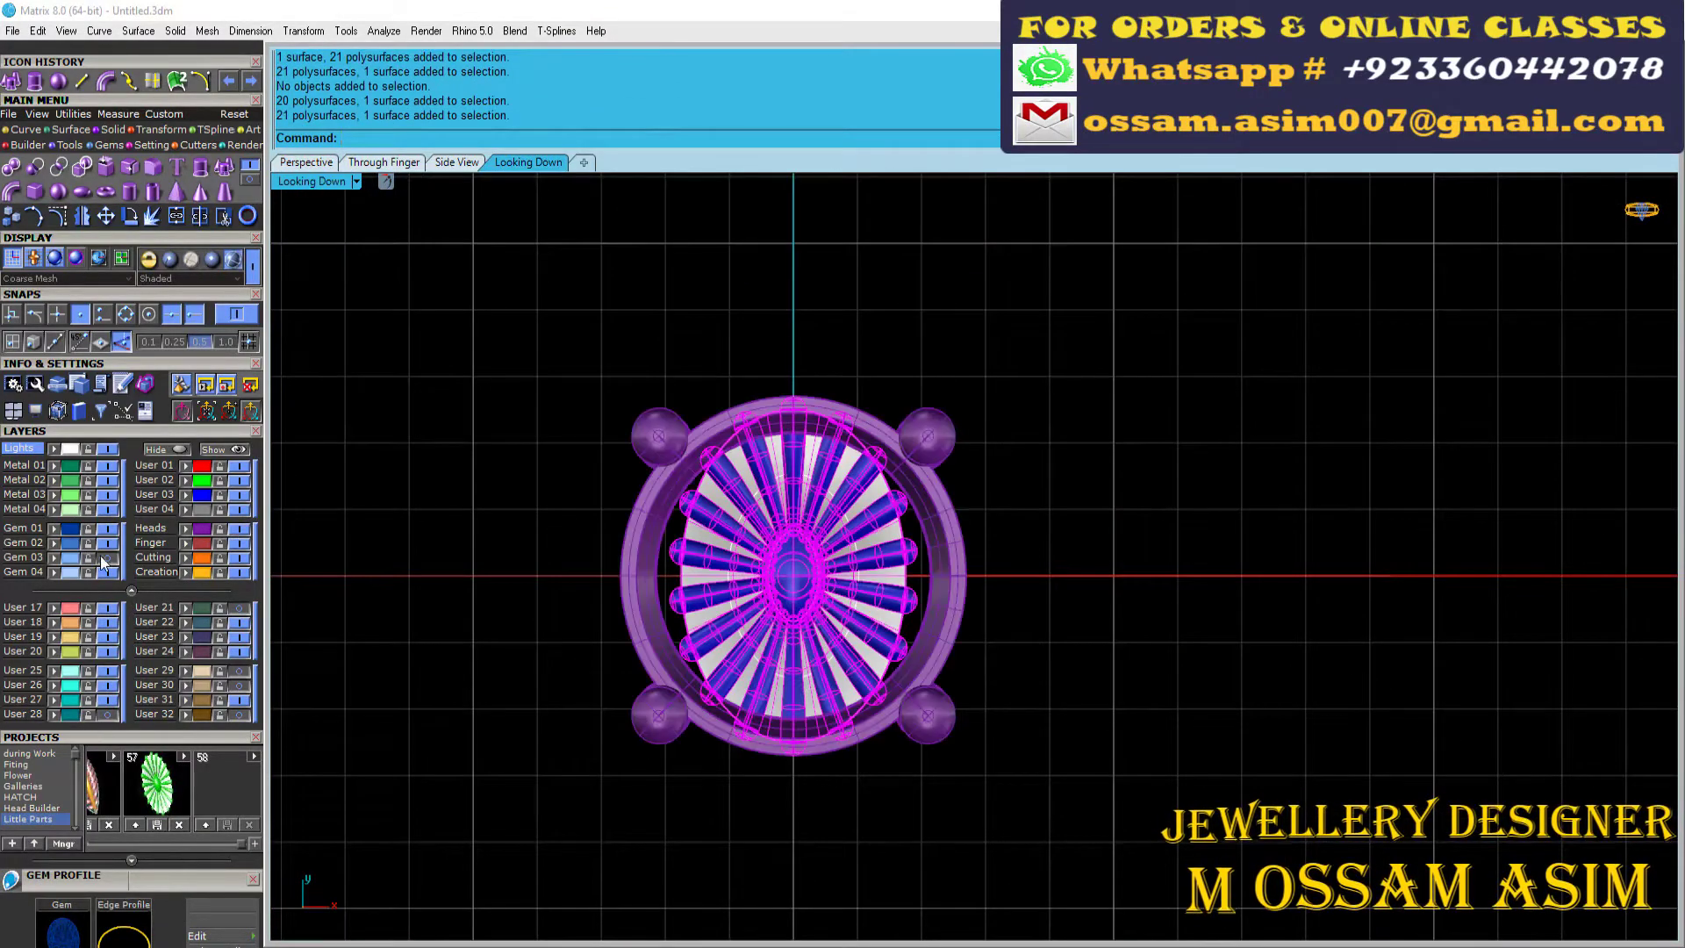
left_click(107, 557)
type("0")
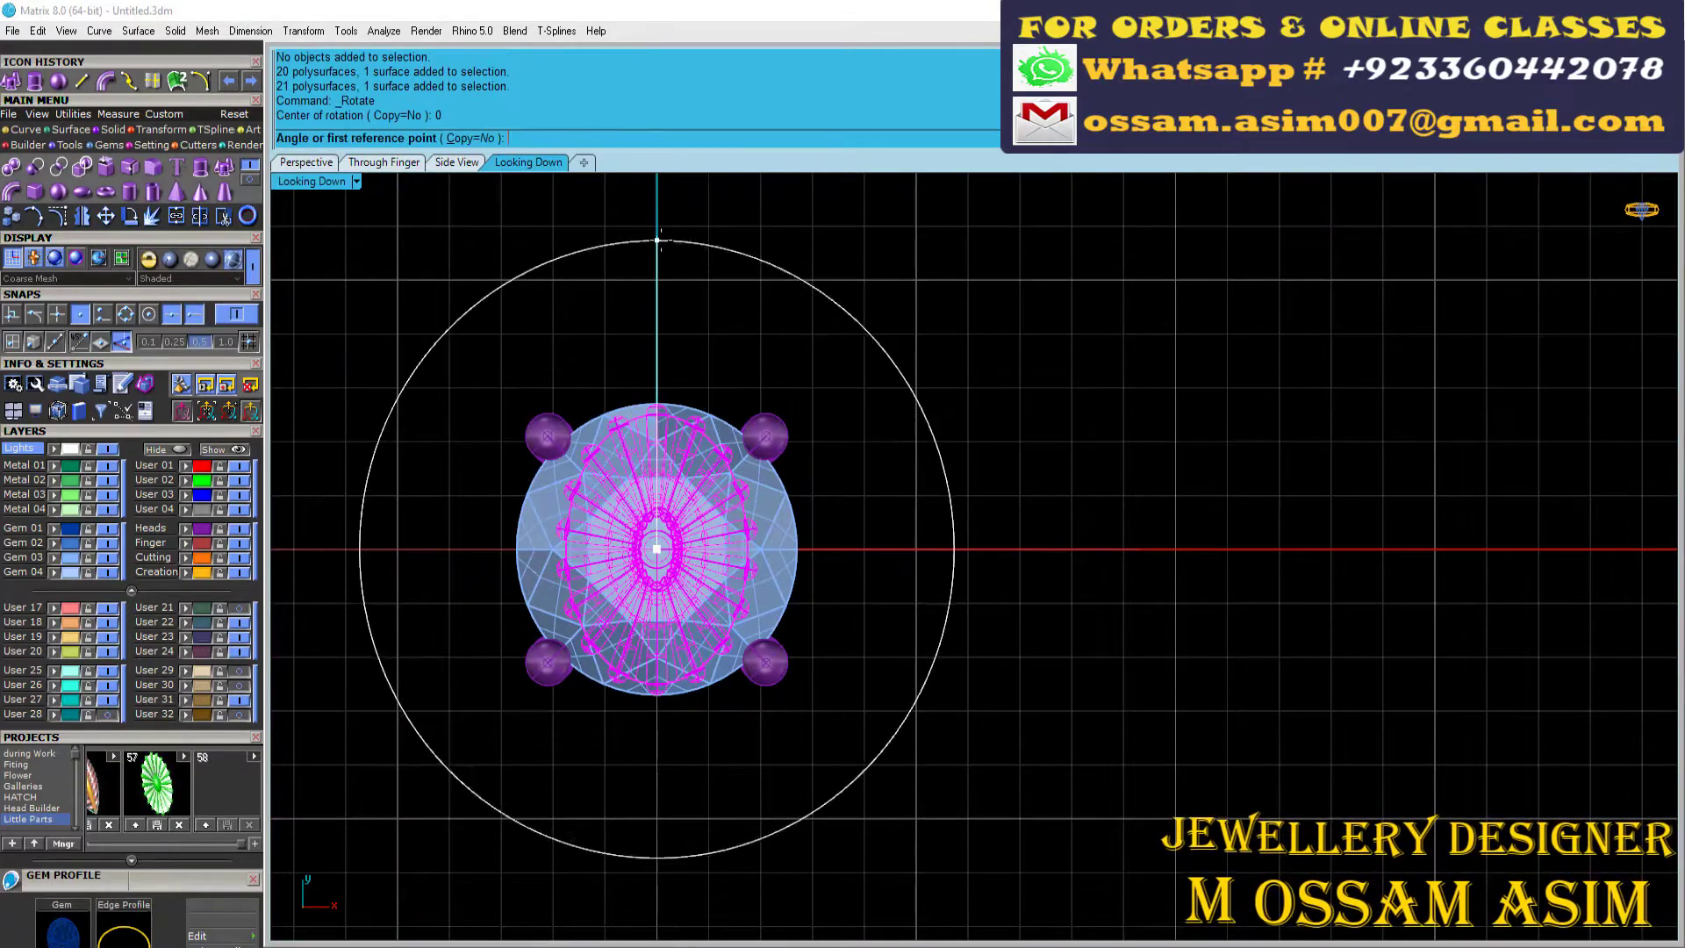
Step: Rotate the flower 90° and tilt it against the locked shank beside the head
left_click(657, 239)
left_click(564, 482)
left_click(397, 163)
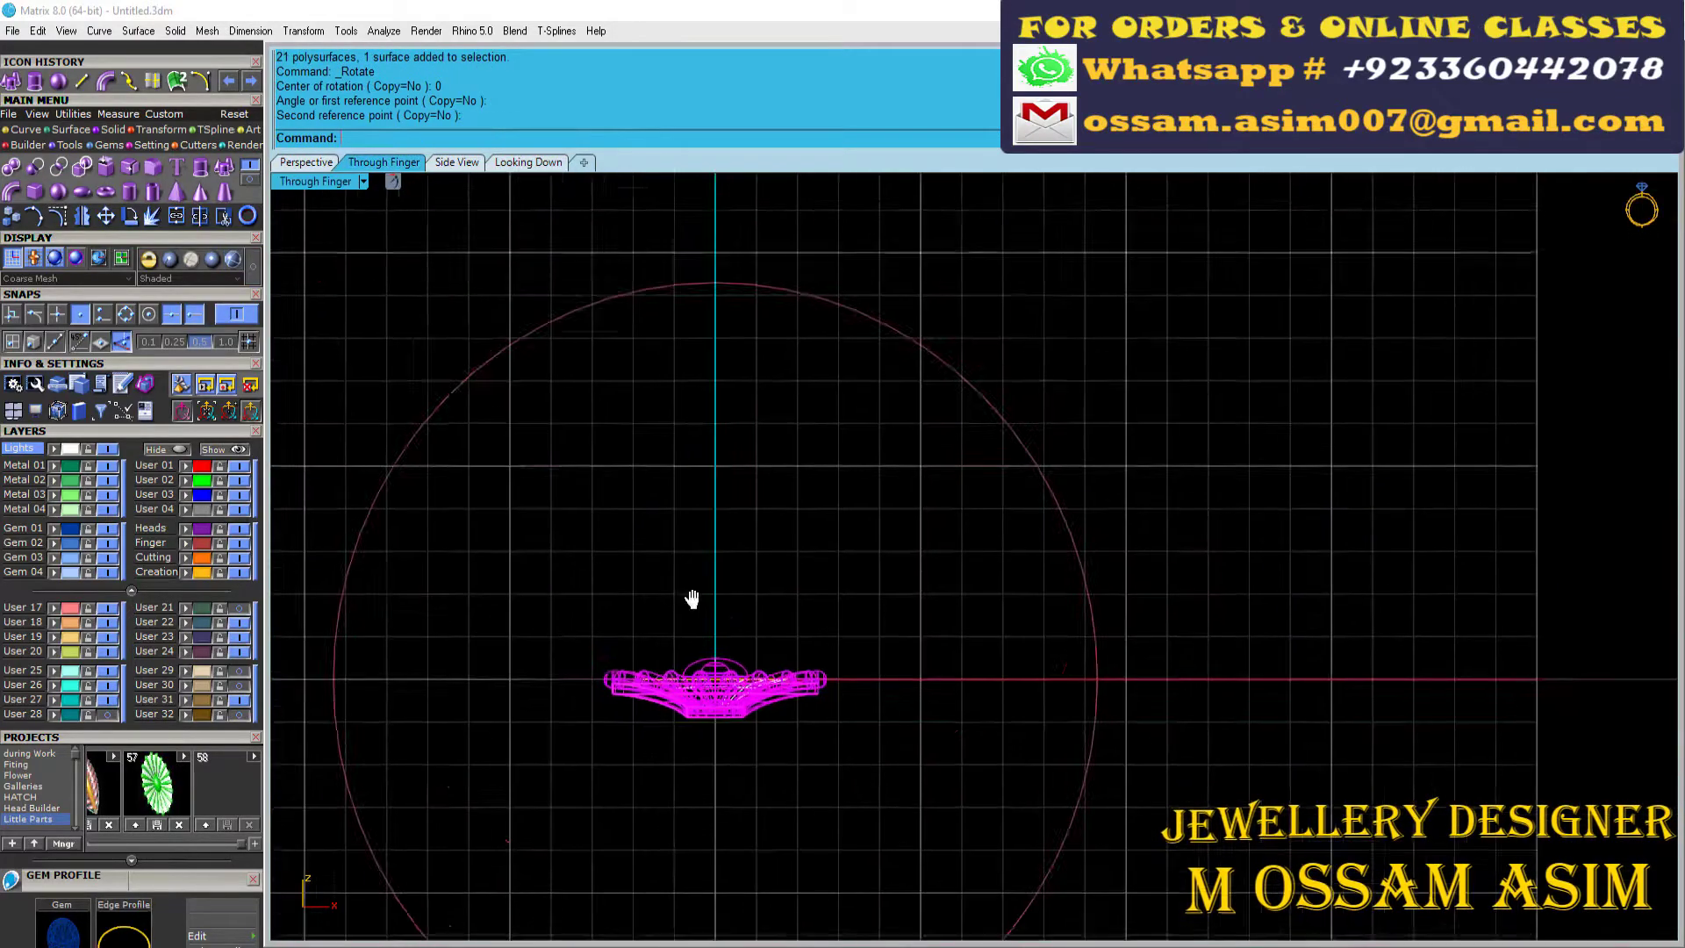
left_click(88, 713)
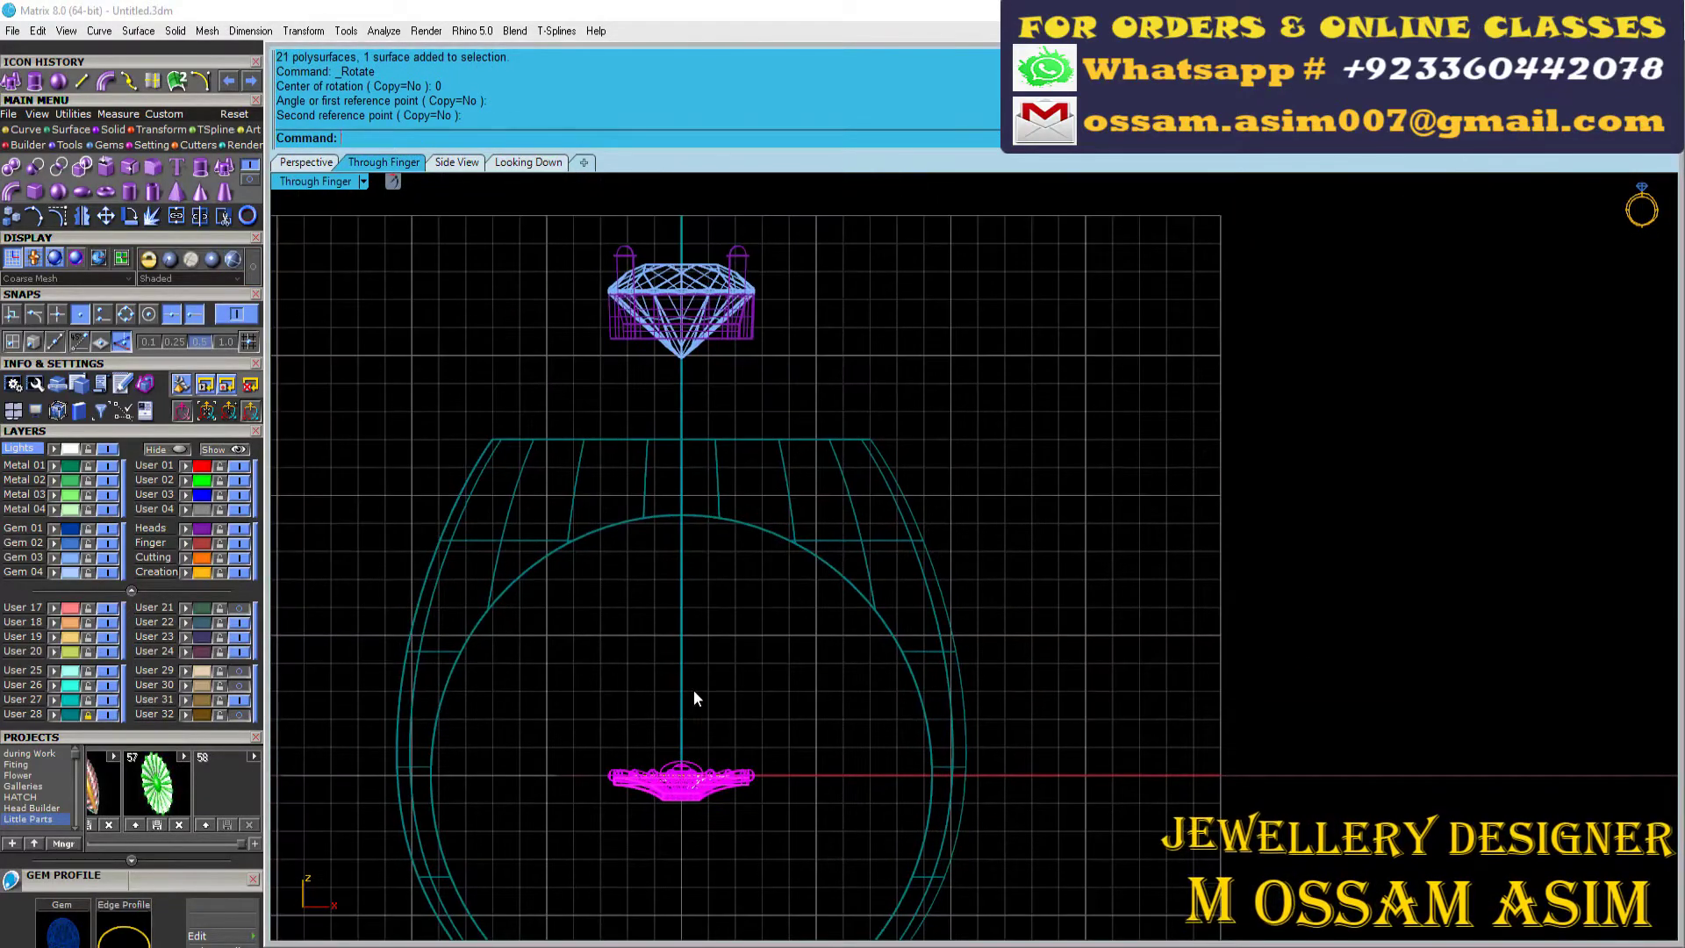
mouse_move(694, 699)
left_mouse_down()
mouse_move(872, 351)
mouse_move(869, 318)
left_mouse_up()
scroll(869, 317, "up", 5)
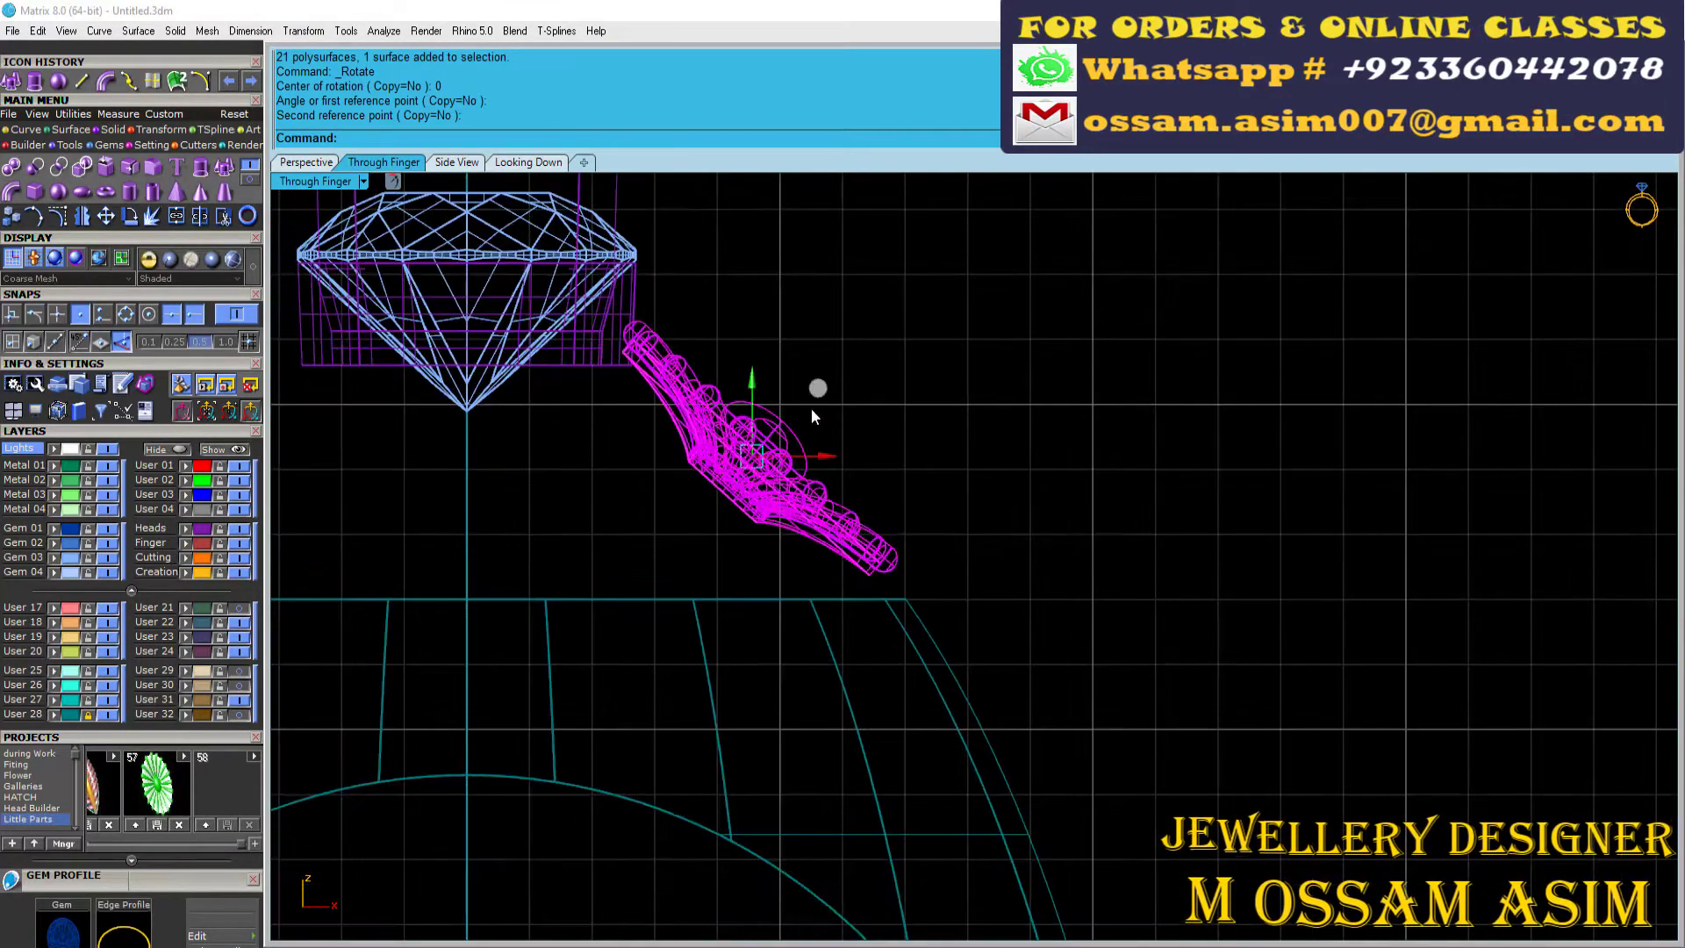
left_click(528, 162)
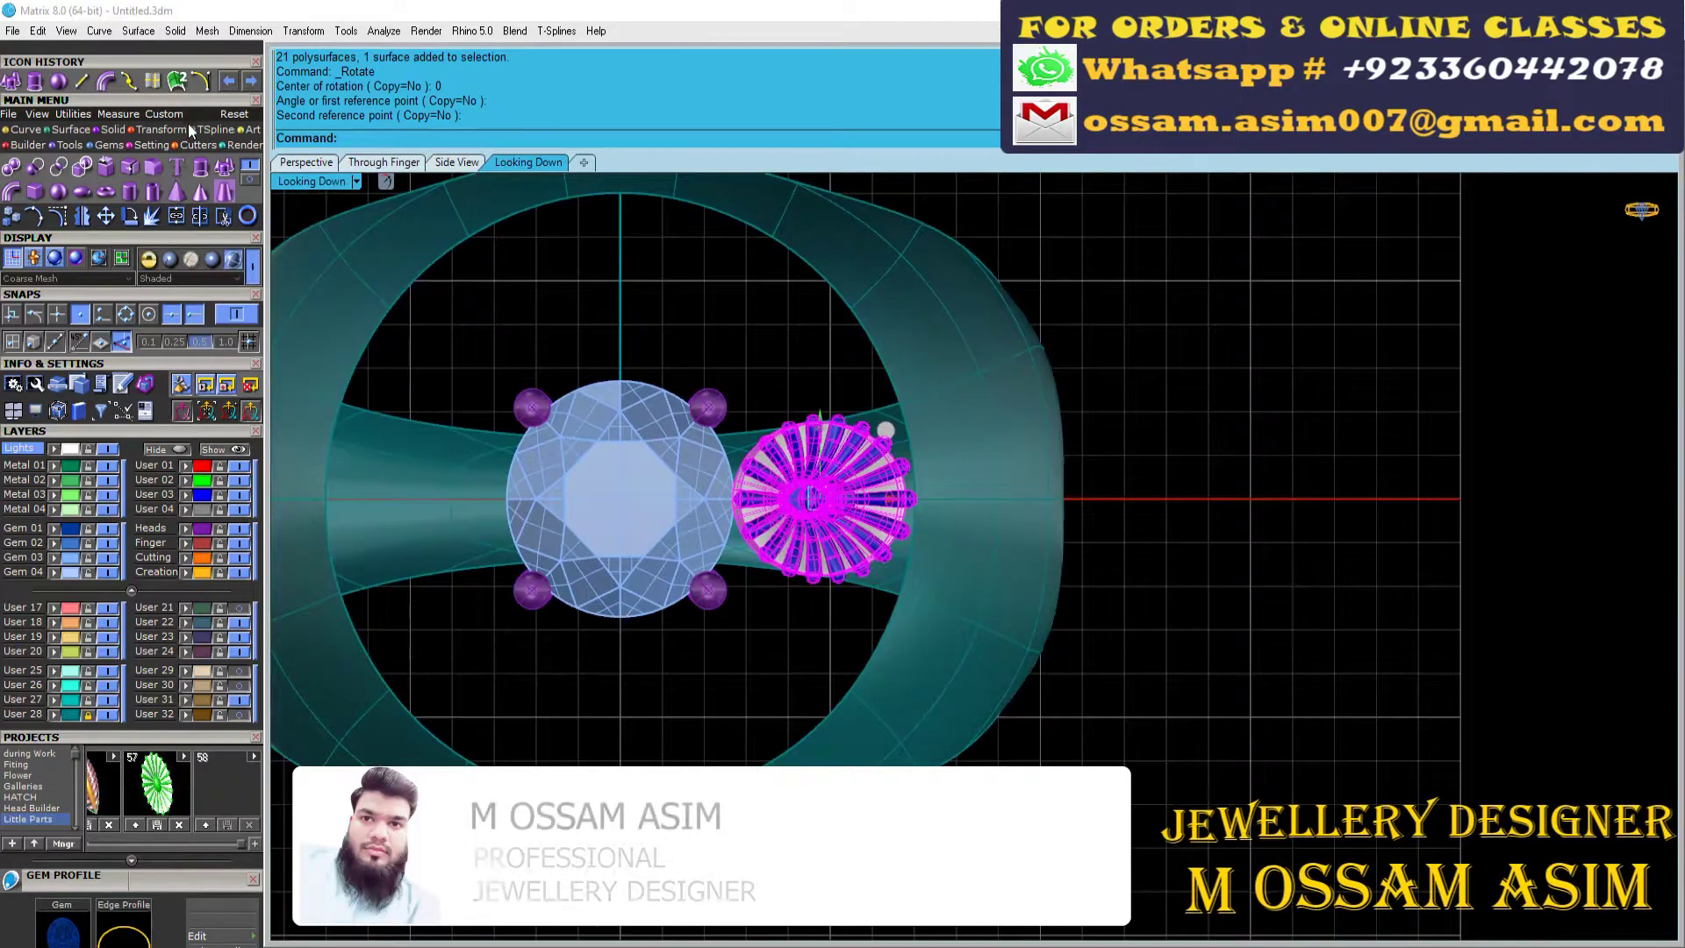
left_click(238, 607)
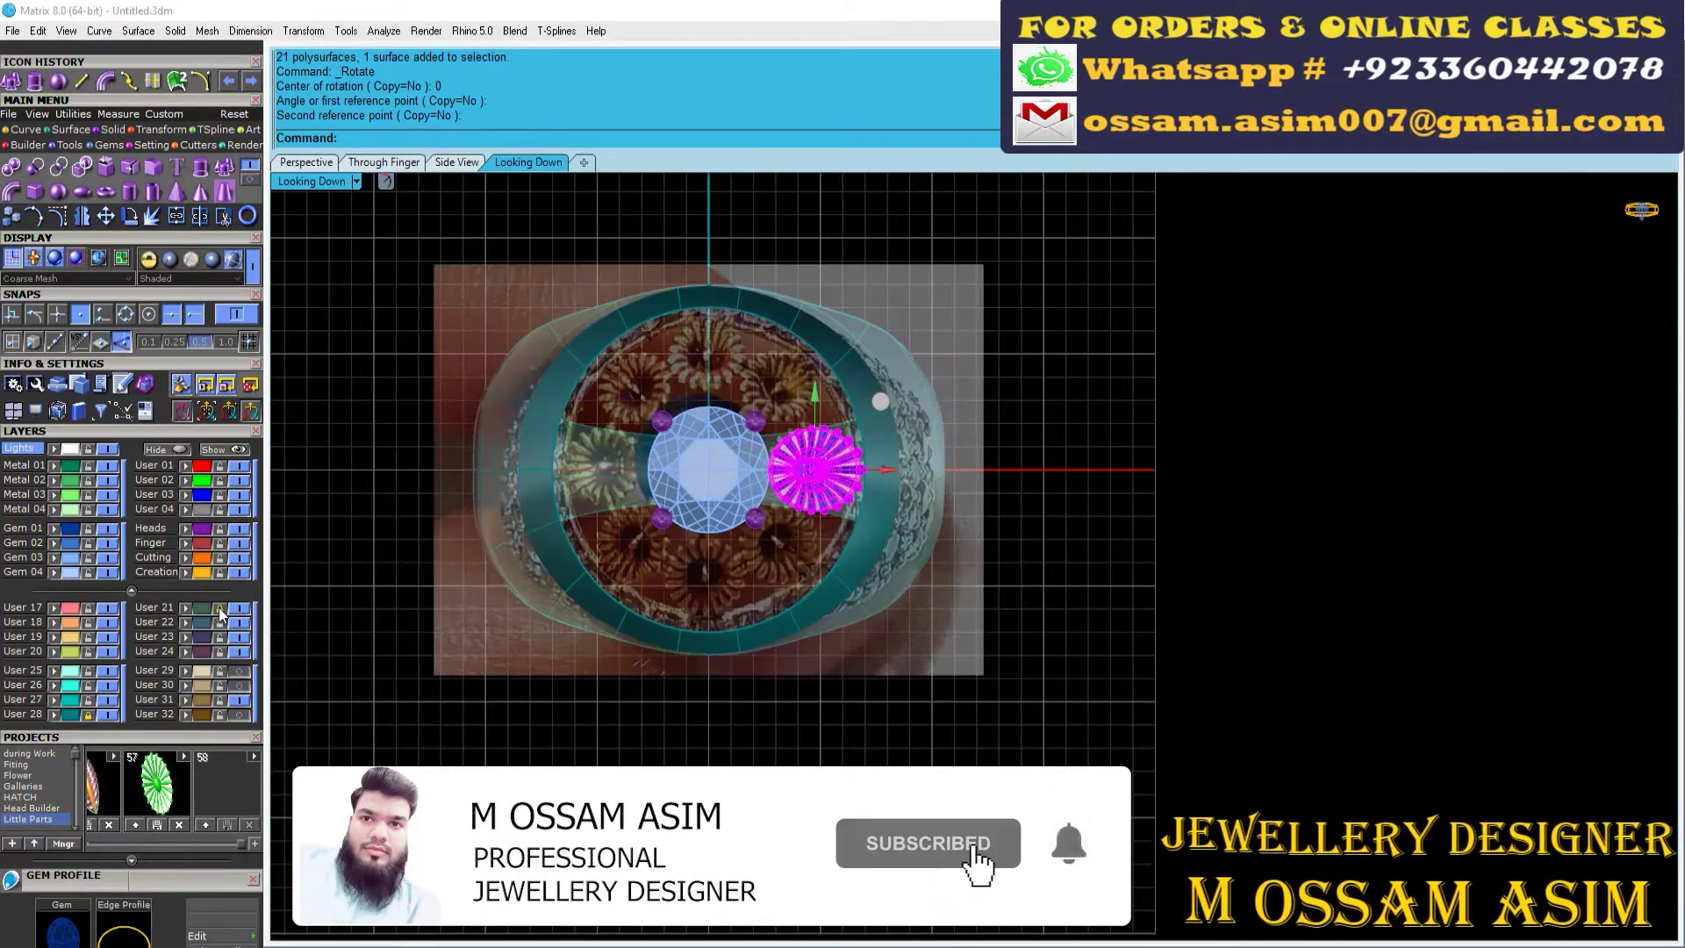
left_click(238, 608)
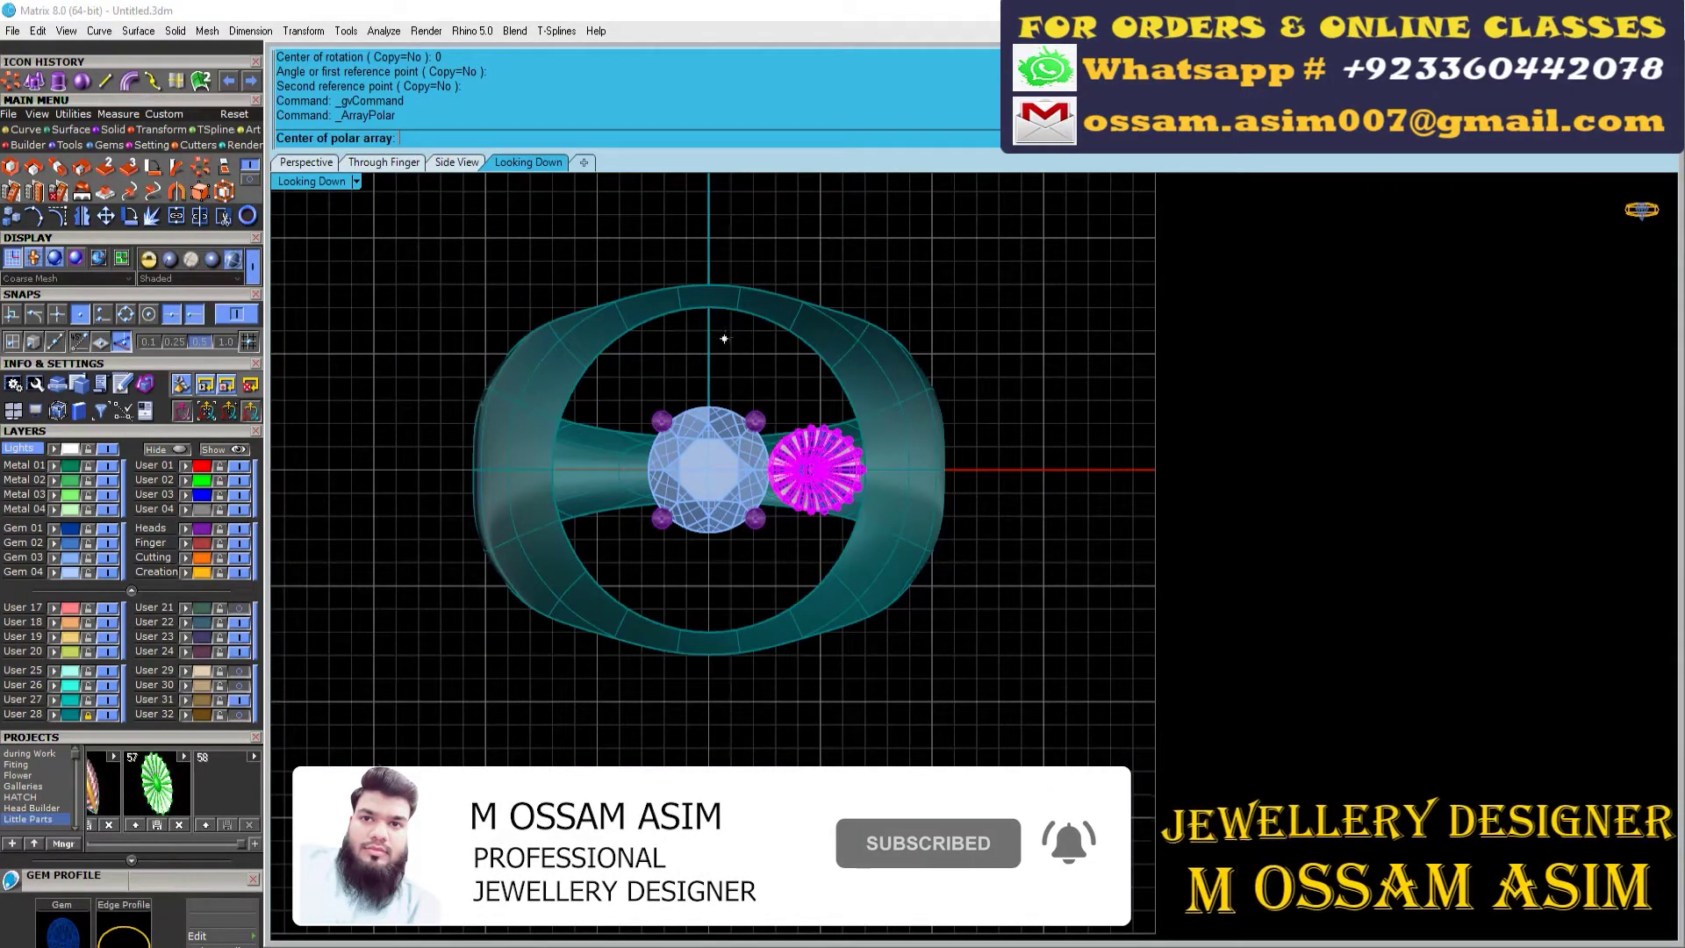
Step: Polar-array the flower into 8 copies centred on the origin
type("0")
key("Return")
type("8")
key("Return")
key("Return")
key("Return")
scroll(746, 406, "up", 5)
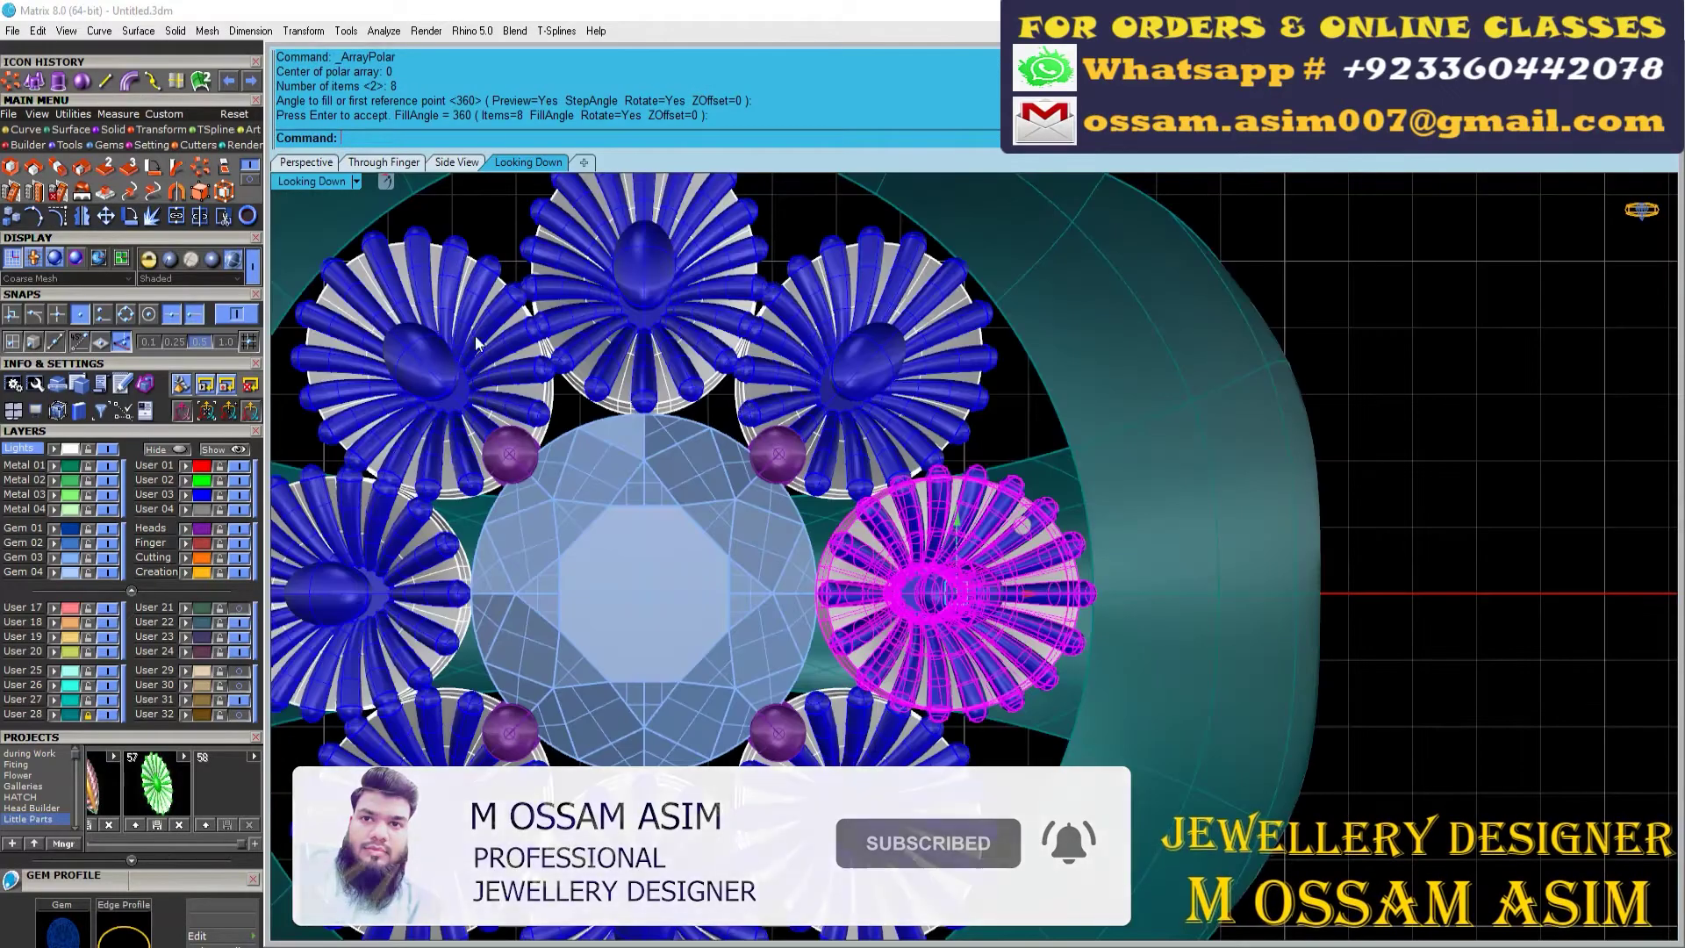
Step: Orbit the ring in Perspective view to inspect the eight flowers
left_click(306, 162)
scroll(1015, 367, "up", 1)
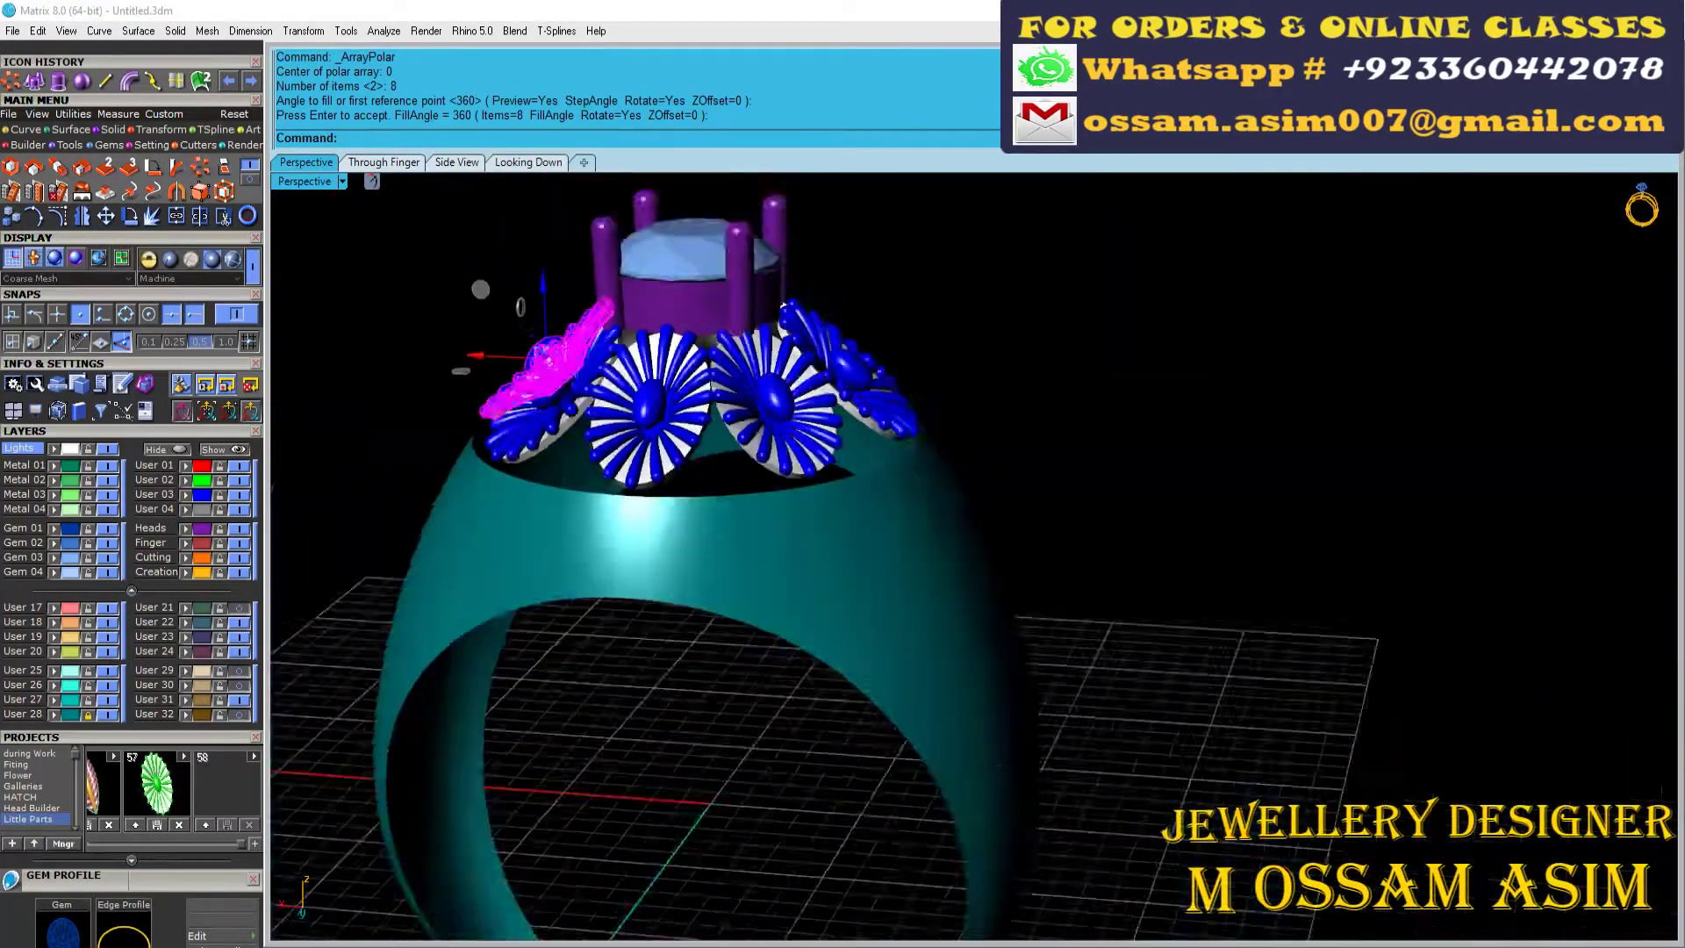
scroll(1016, 367, "up", 4)
scroll(601, 803, "down", 2)
scroll(818, 595, "up", 3)
mouse_move(818, 594)
right_mouse_down()
mouse_move(1272, 482)
mouse_move(1318, 525)
mouse_move(1262, 697)
right_mouse_up()
scroll(1404, 518, "down", 2)
scroll(1177, 737, "up", 3)
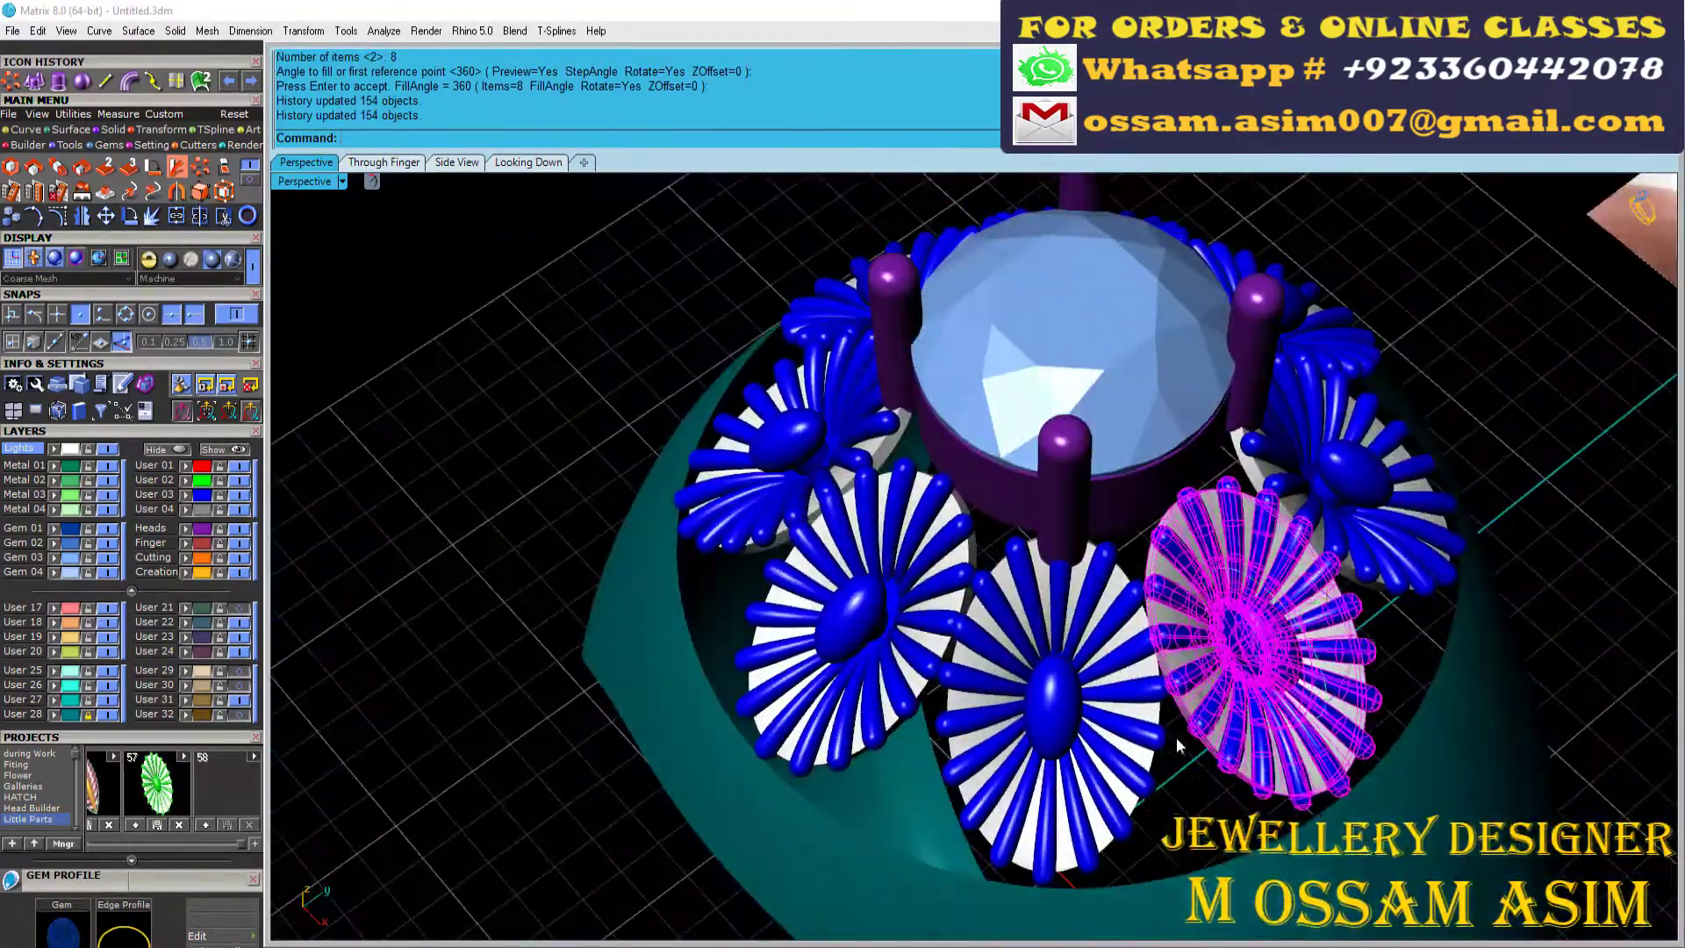
mouse_move(1176, 744)
right_mouse_down()
mouse_move(790, 526)
mouse_move(436, 237)
right_mouse_up()
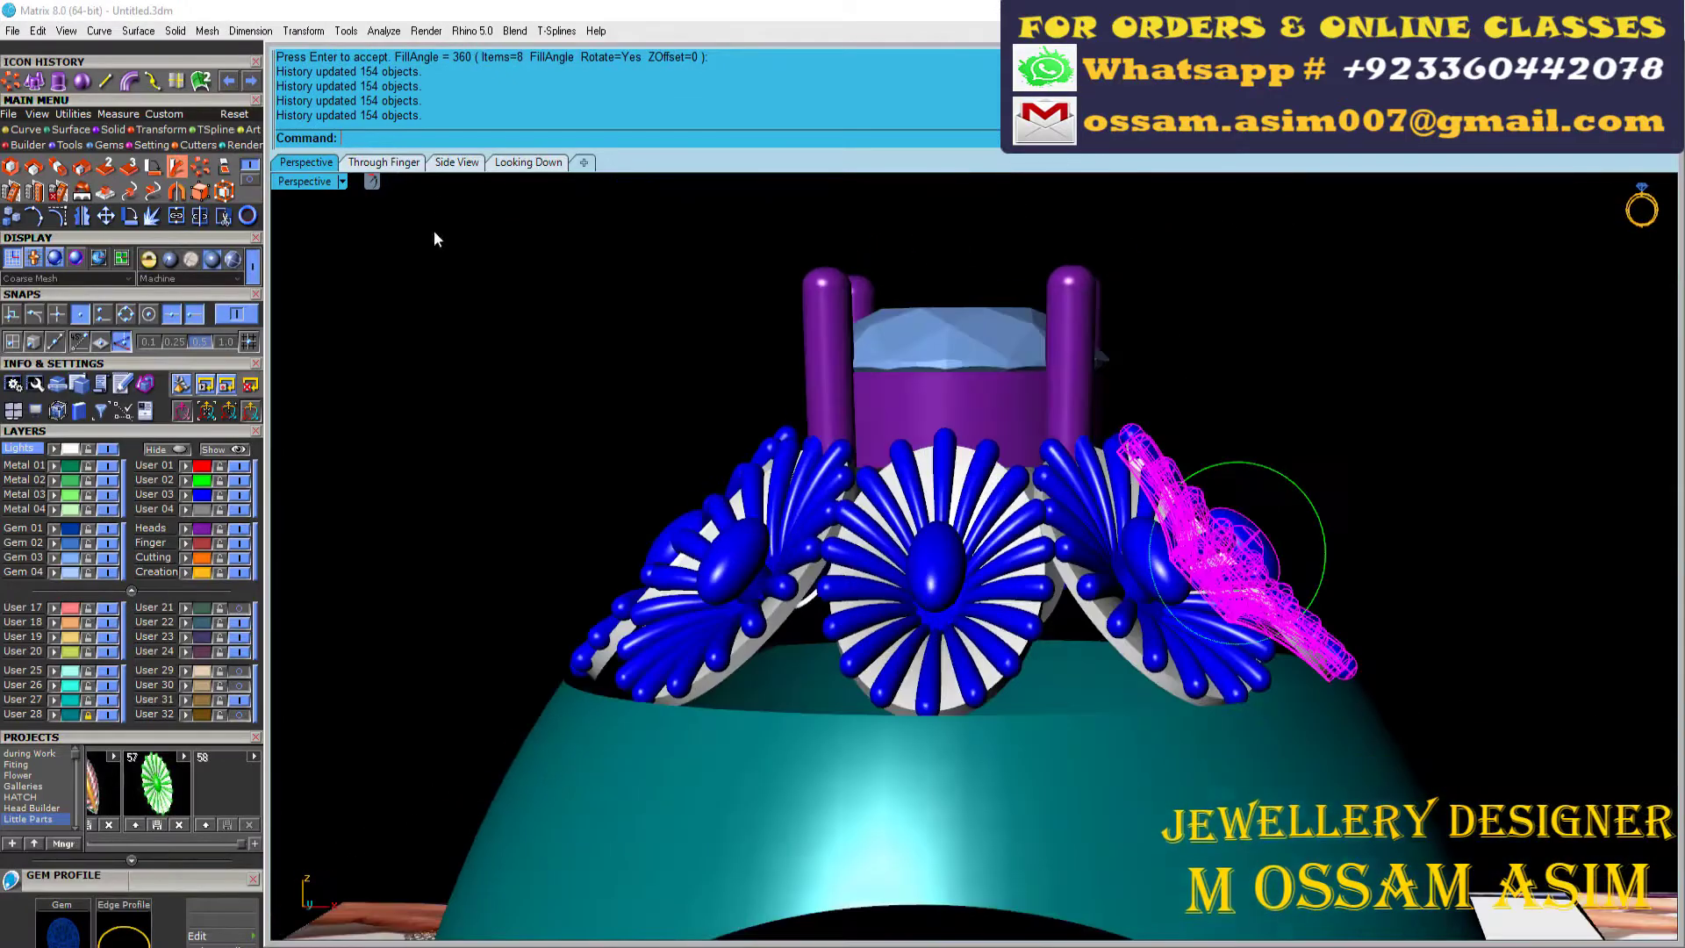
Step: Show the reference photo in Through Finger view and window-select the side flower clusters
left_click(383, 161)
left_click(238, 607)
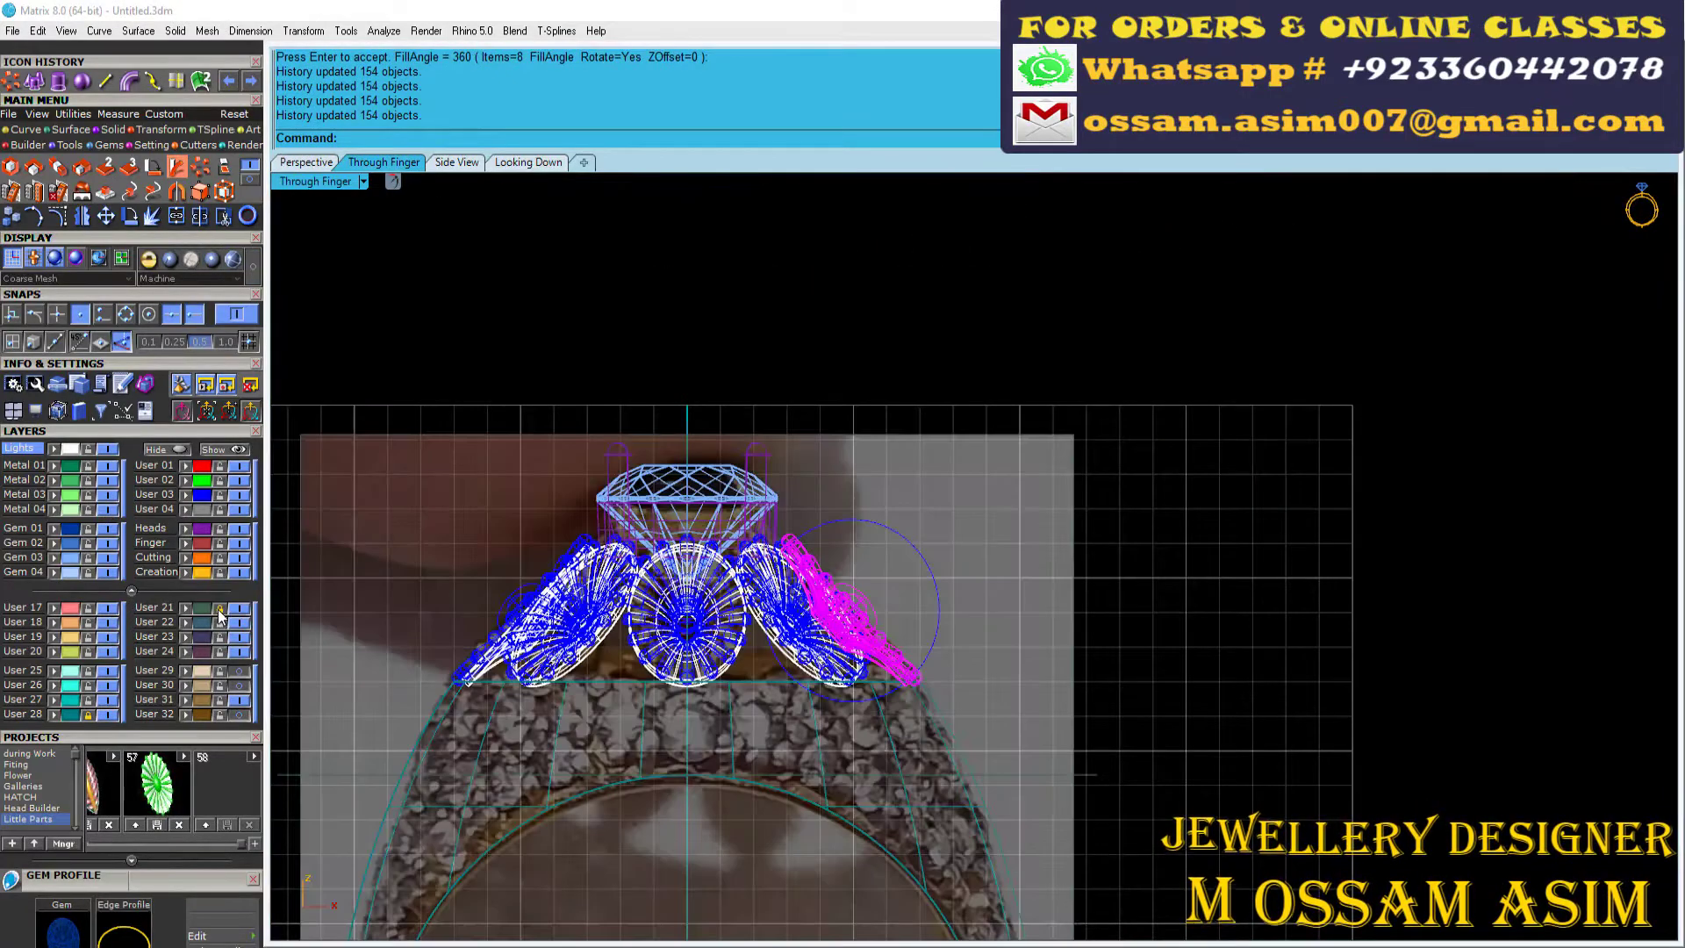
left_click_drag(482, 652, 478, 650)
Step: Group and hide the side flower clusters, then undo the hide
key("ctrl+g")
key("ctrl+h")
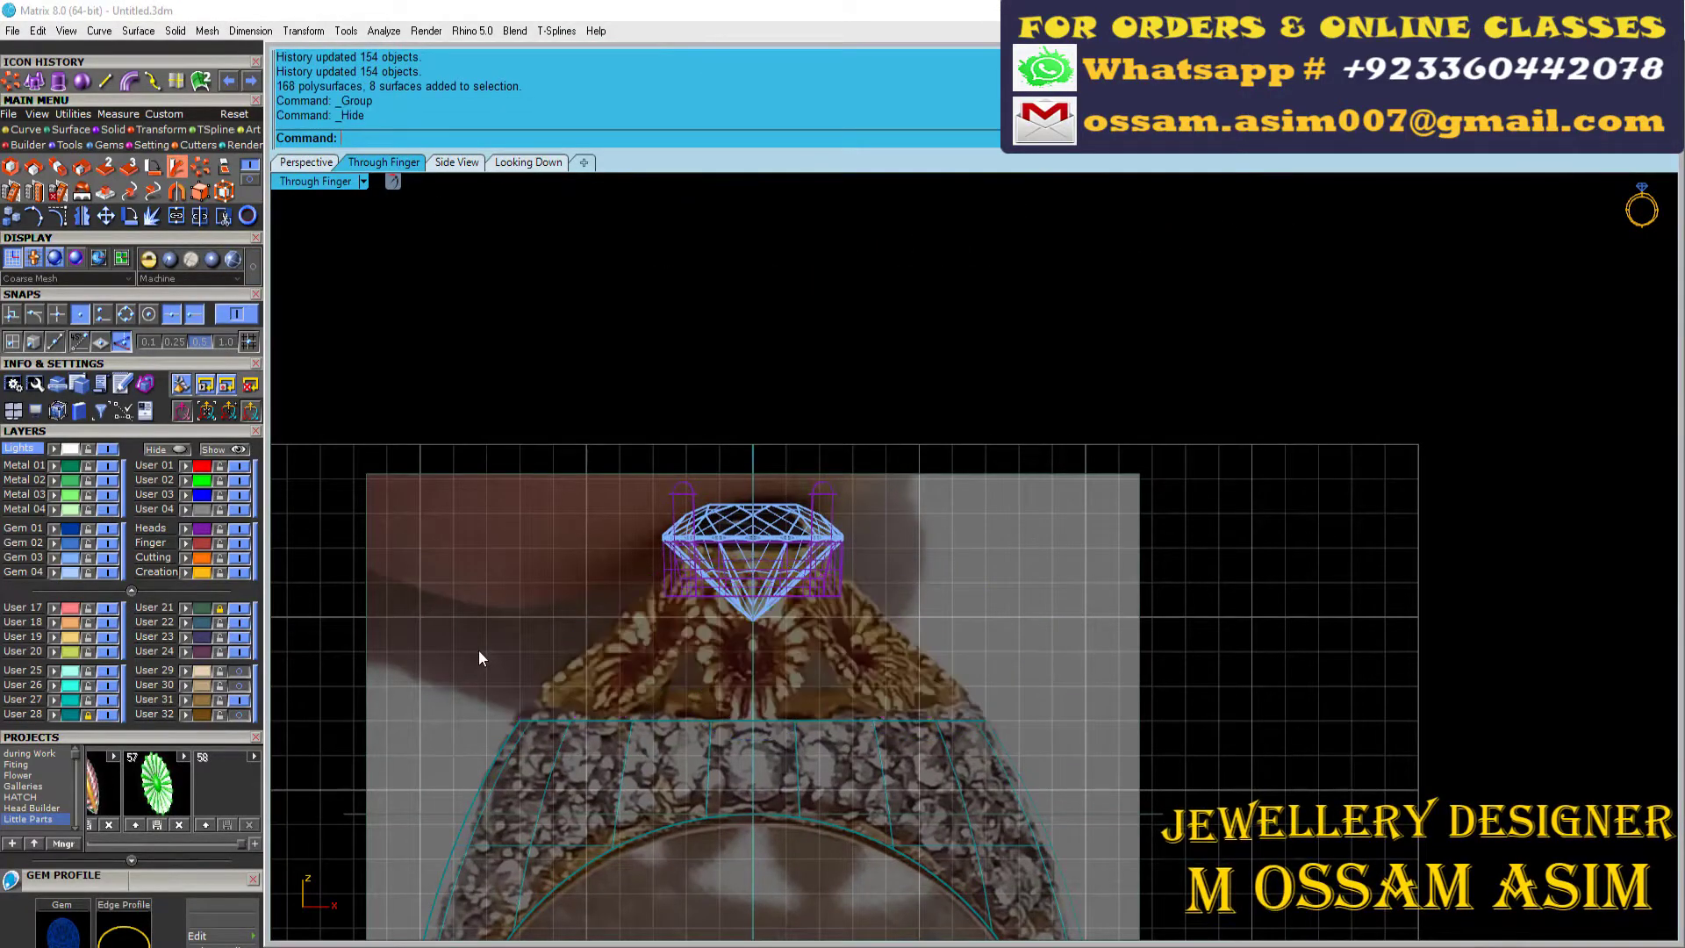
key("ctrl+z")
Step: Review the ring in Perspective and save the ring file
scroll(623, 550, "up", 3)
left_click(306, 161)
right_click_drag(615, 561, 862, 564)
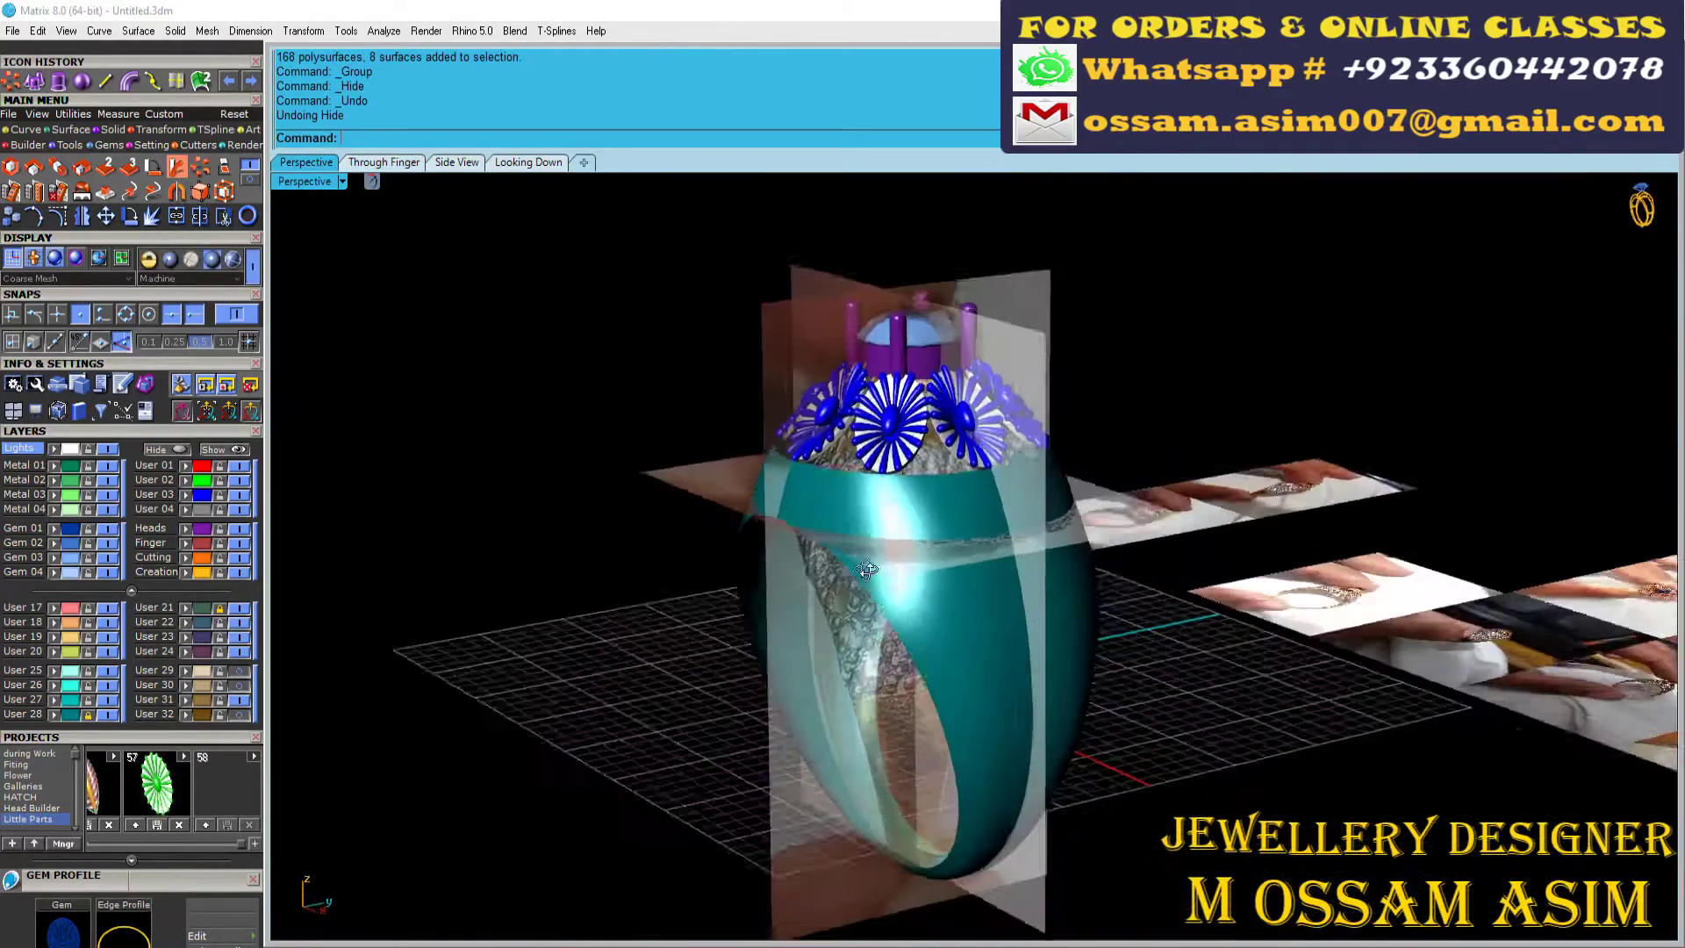
scroll(861, 564, "up", 5)
scroll(949, 571, "down", 10)
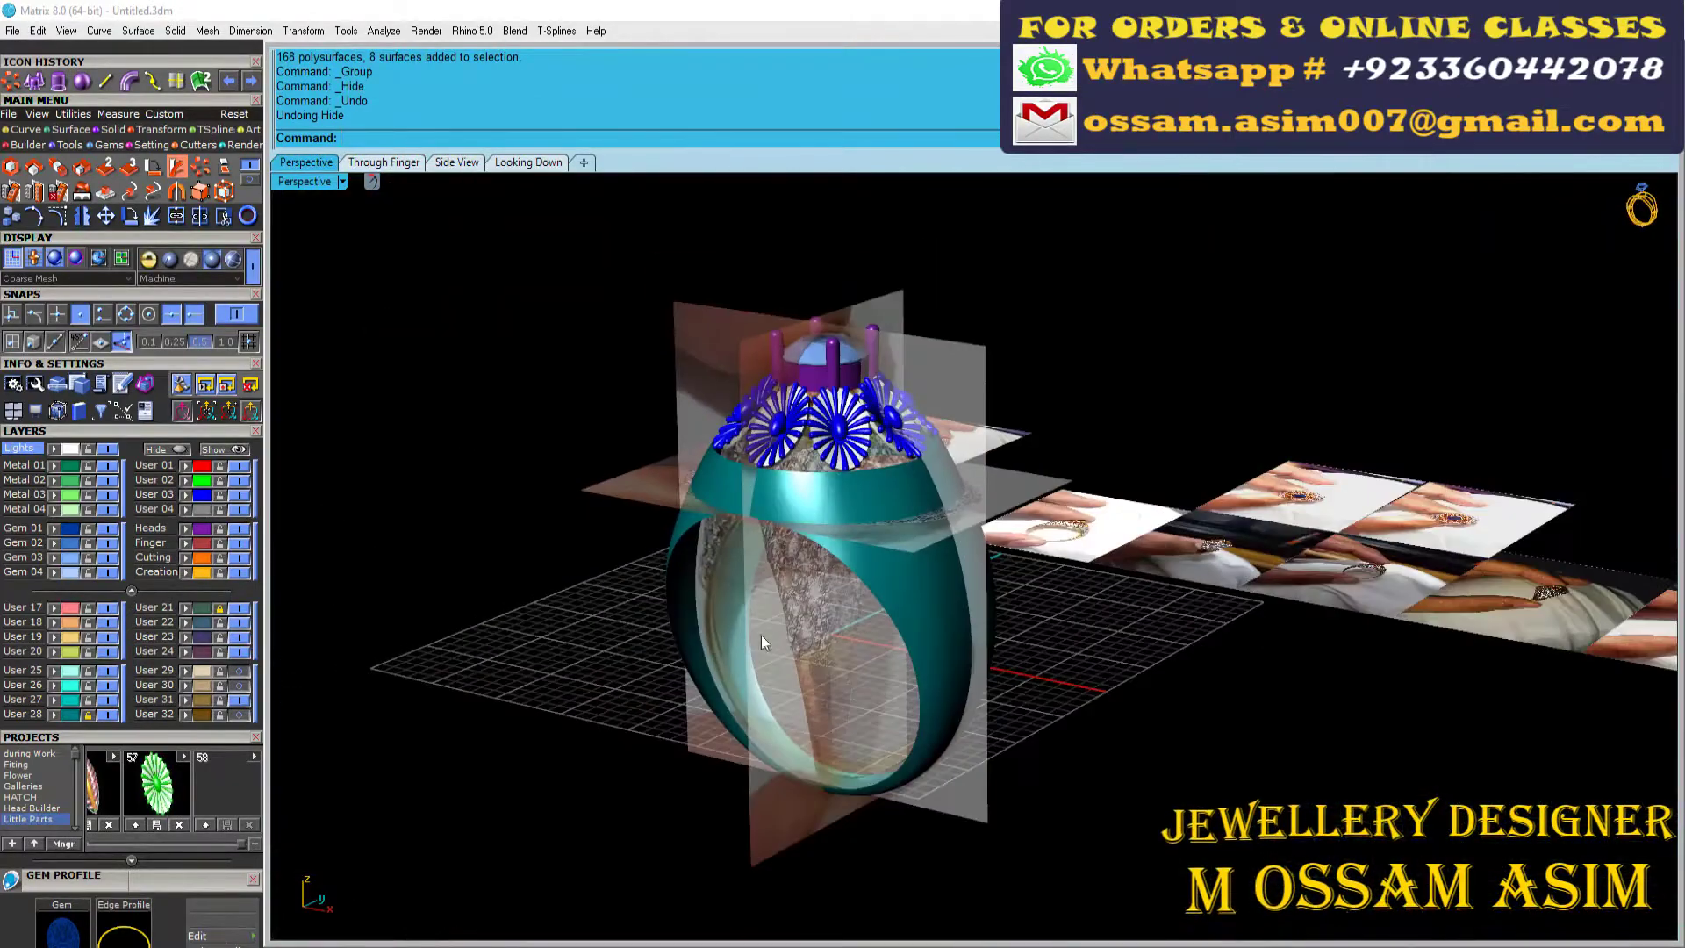
mouse_move(719, 456)
right_mouse_down()
mouse_move(497, 597)
mouse_move(741, 644)
right_mouse_up()
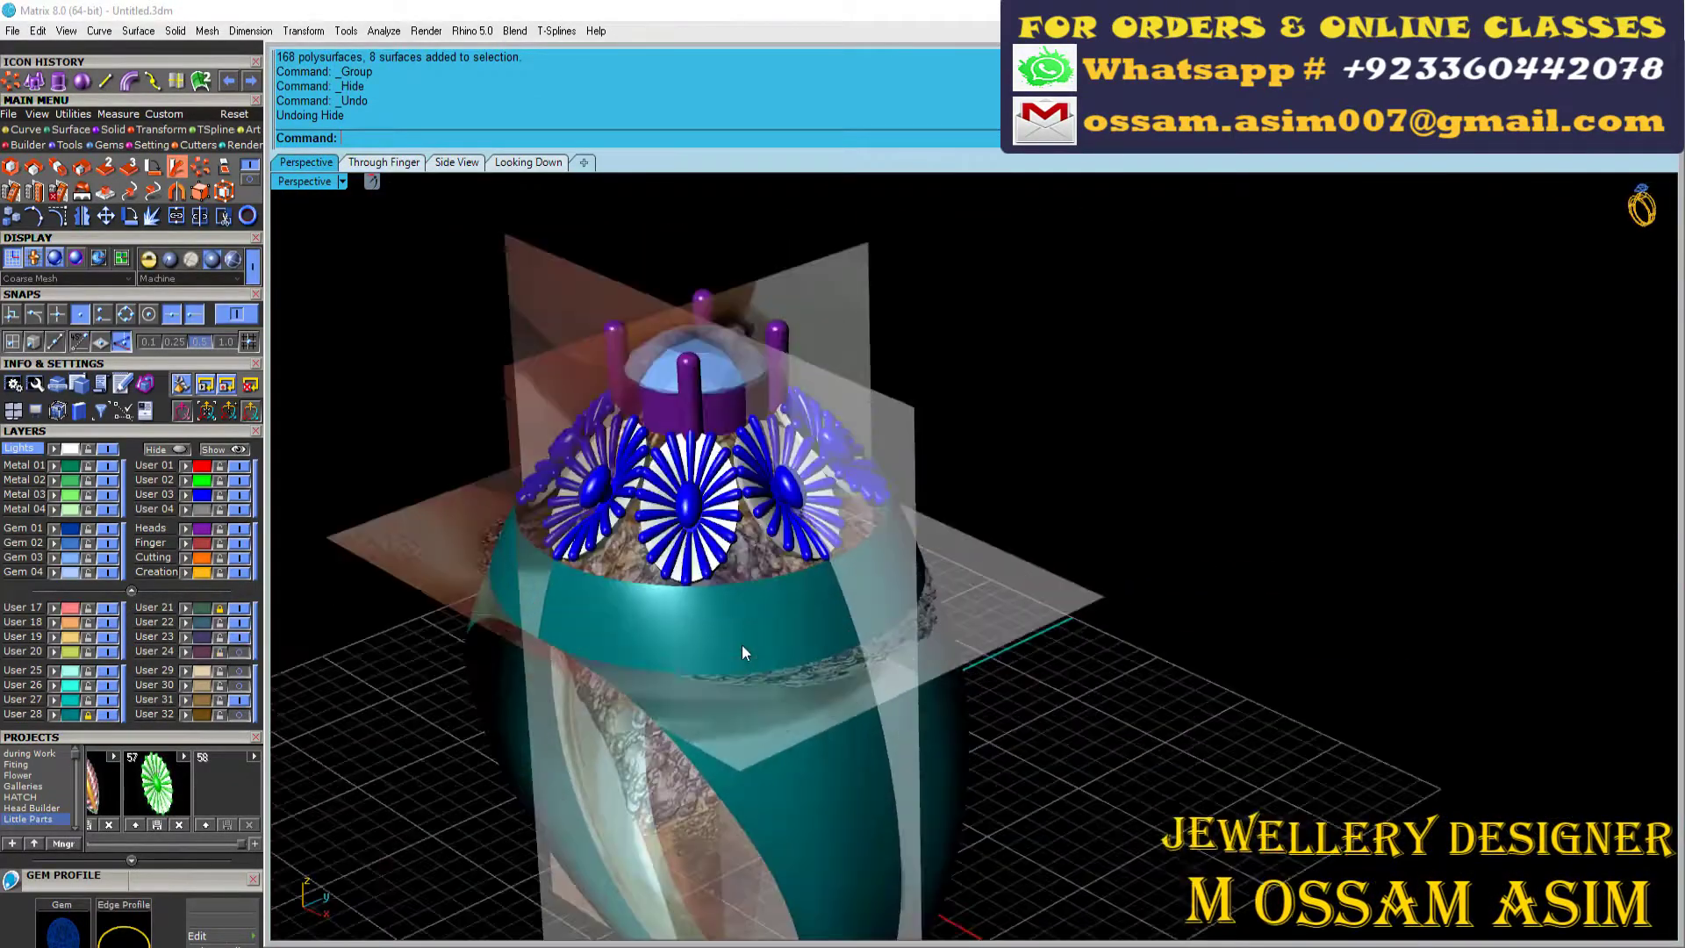
key("ctrl+s")
left_click(383, 162)
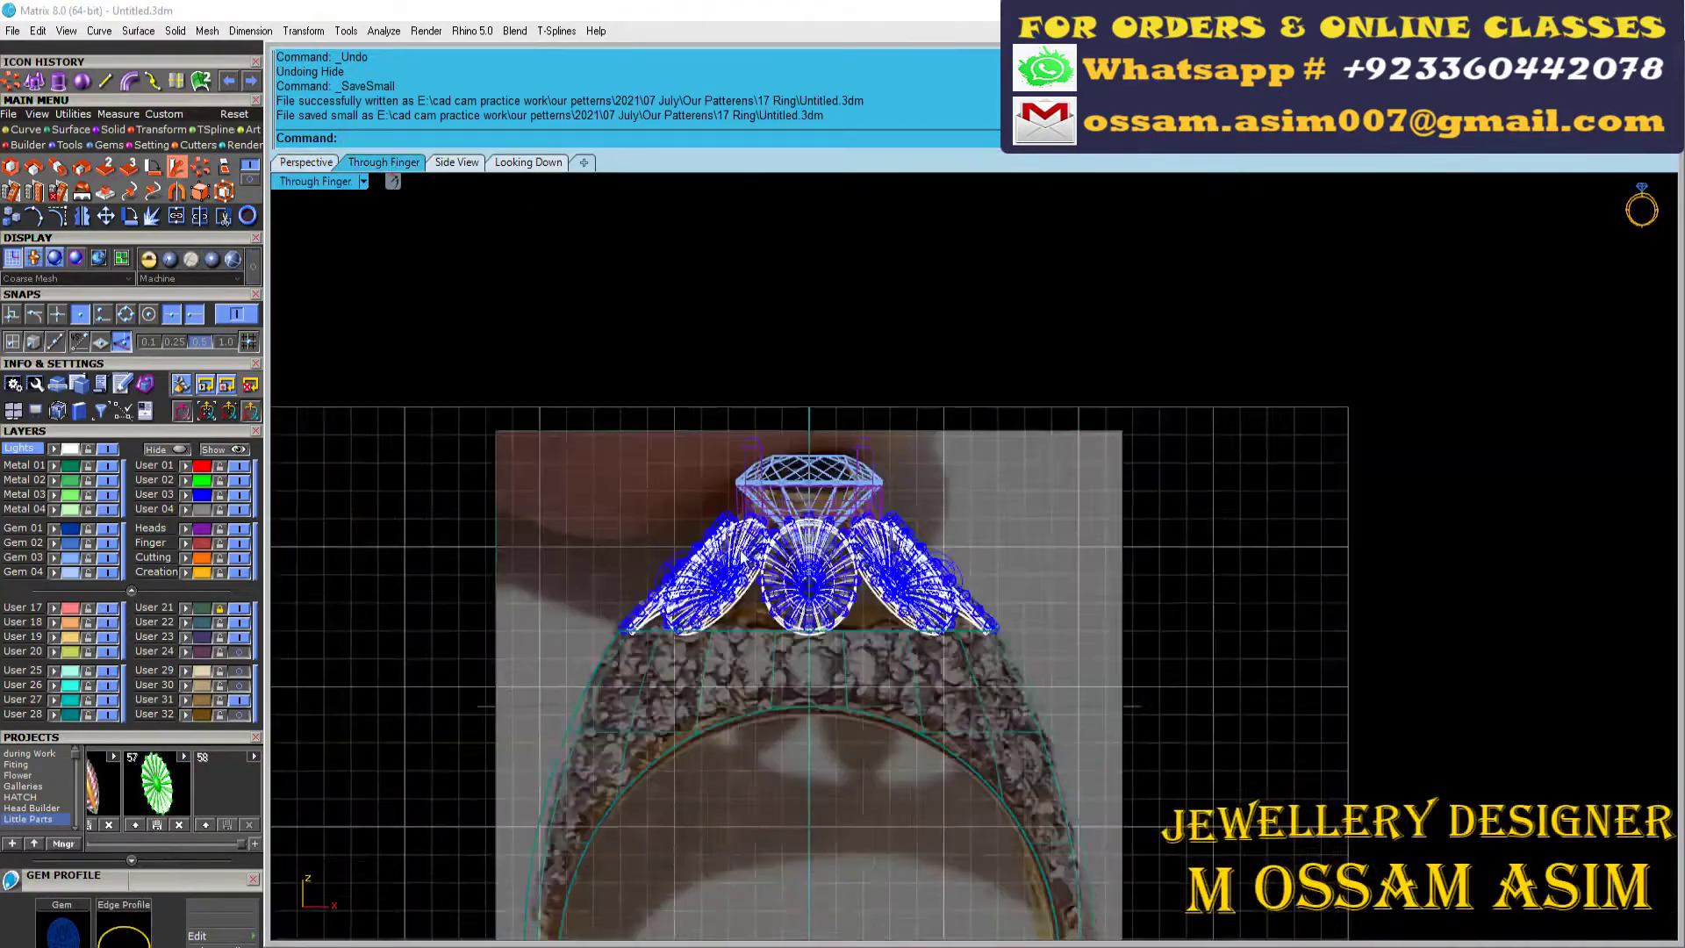
scroll(787, 618, "up", 5)
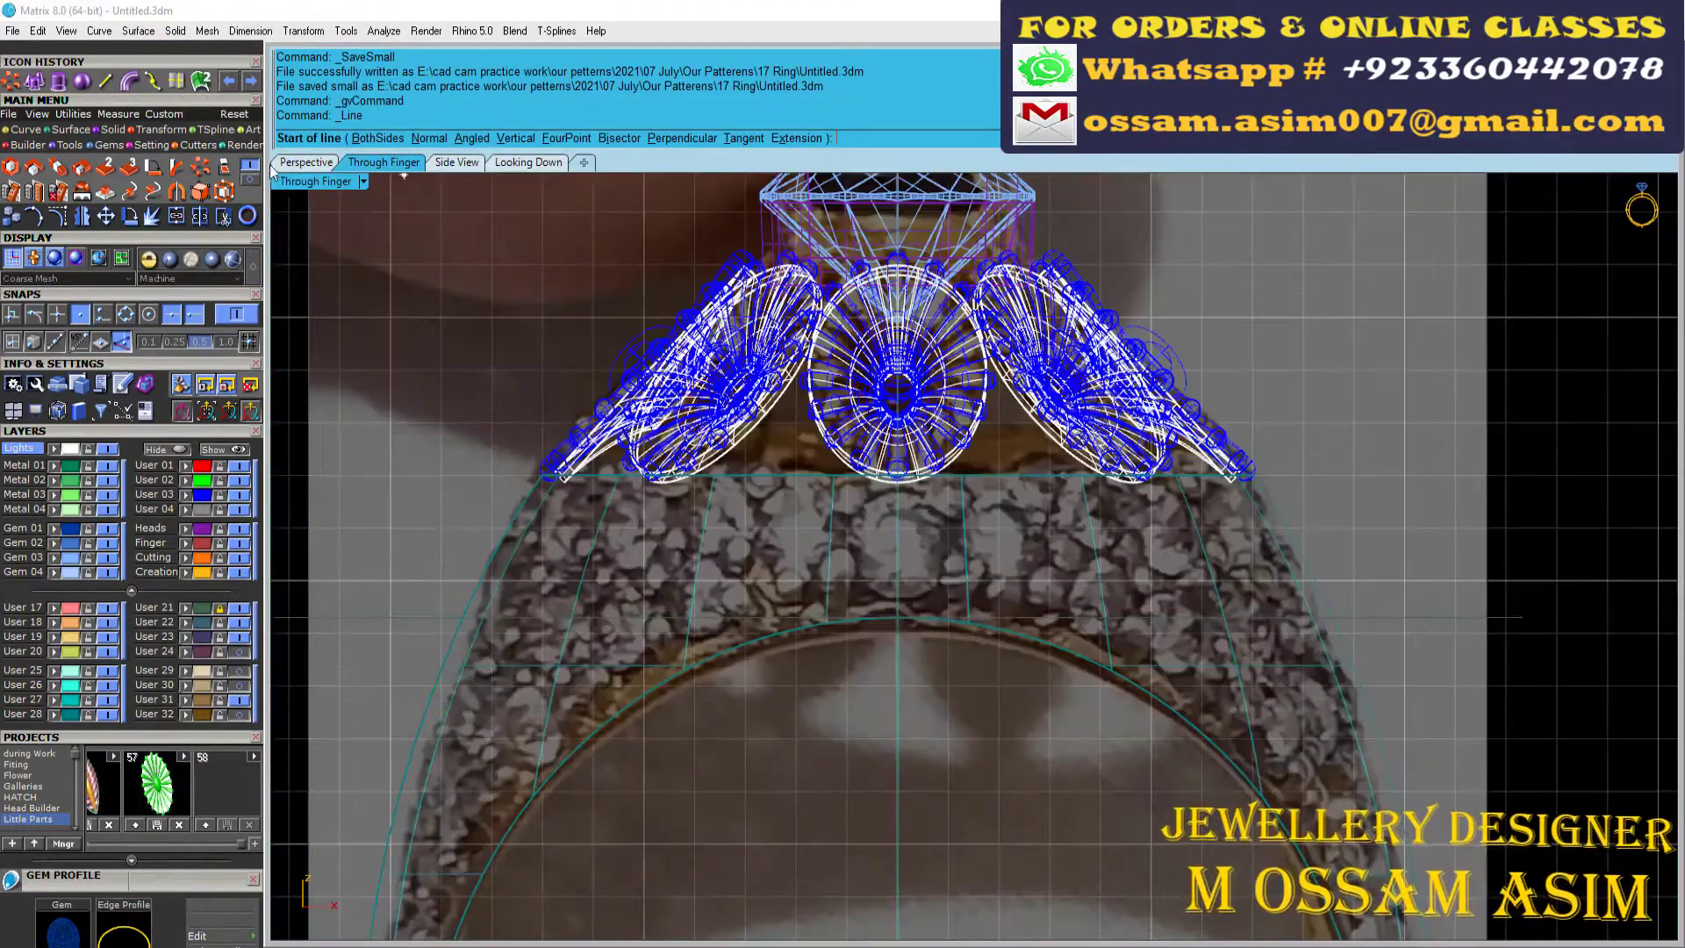
Step: Extract a vertical isocurve from the band in shaded Perspective view
left_click(307, 162)
left_click(106, 81)
left_click(232, 259)
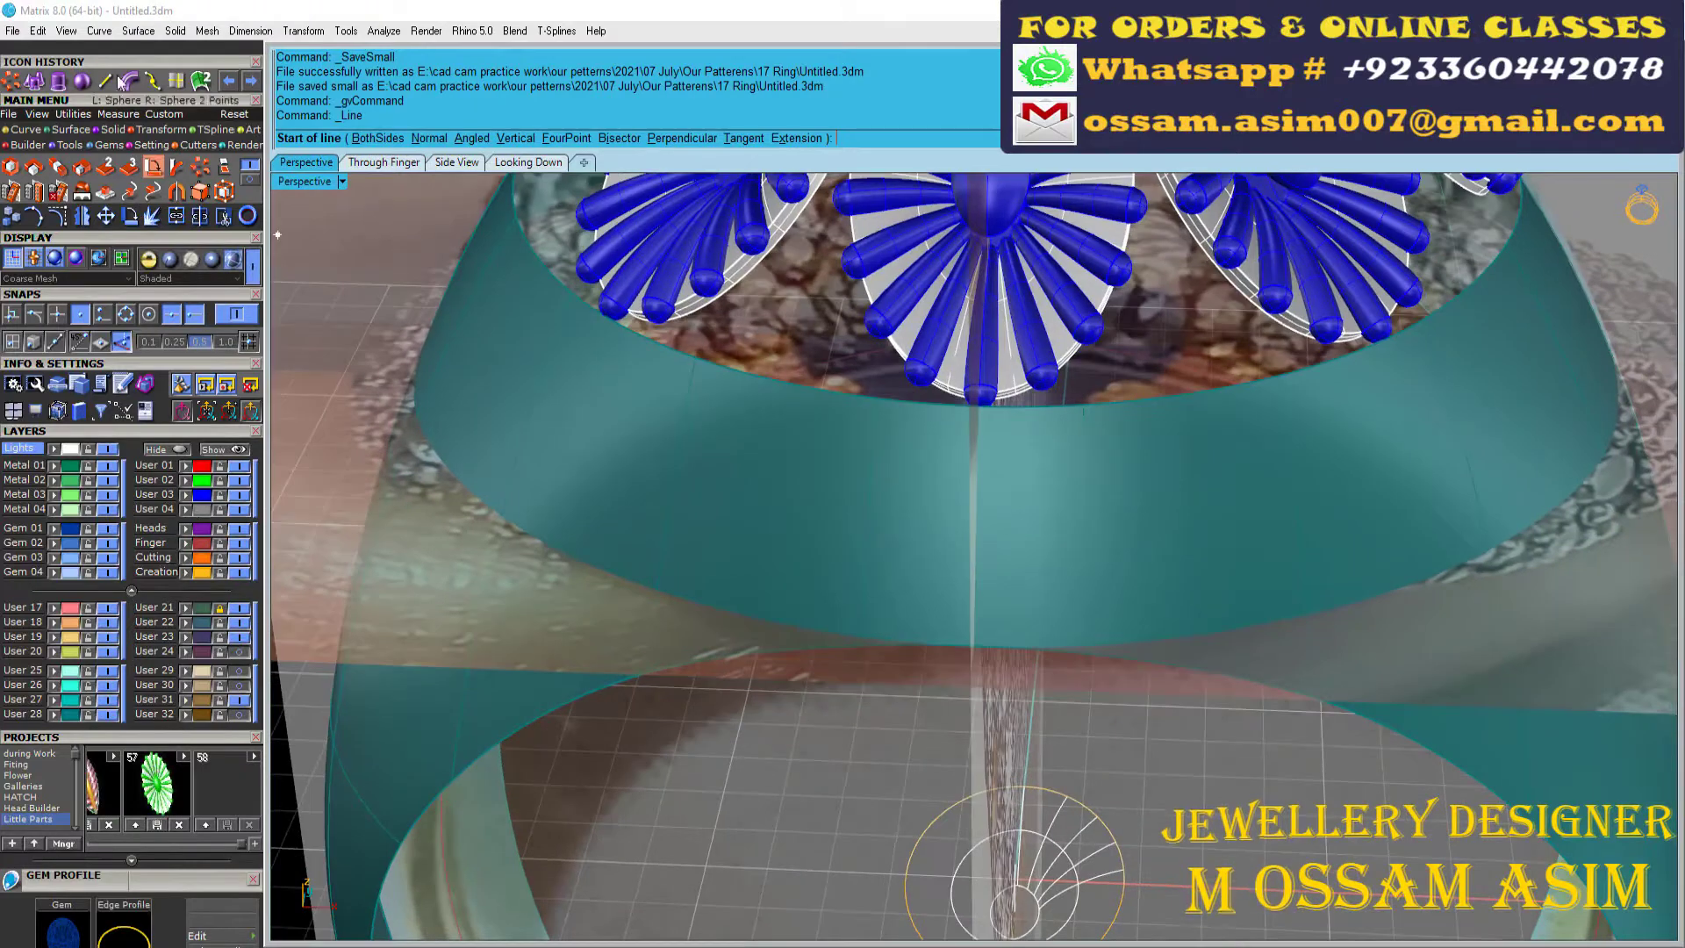
left_click(975, 645)
key("Return")
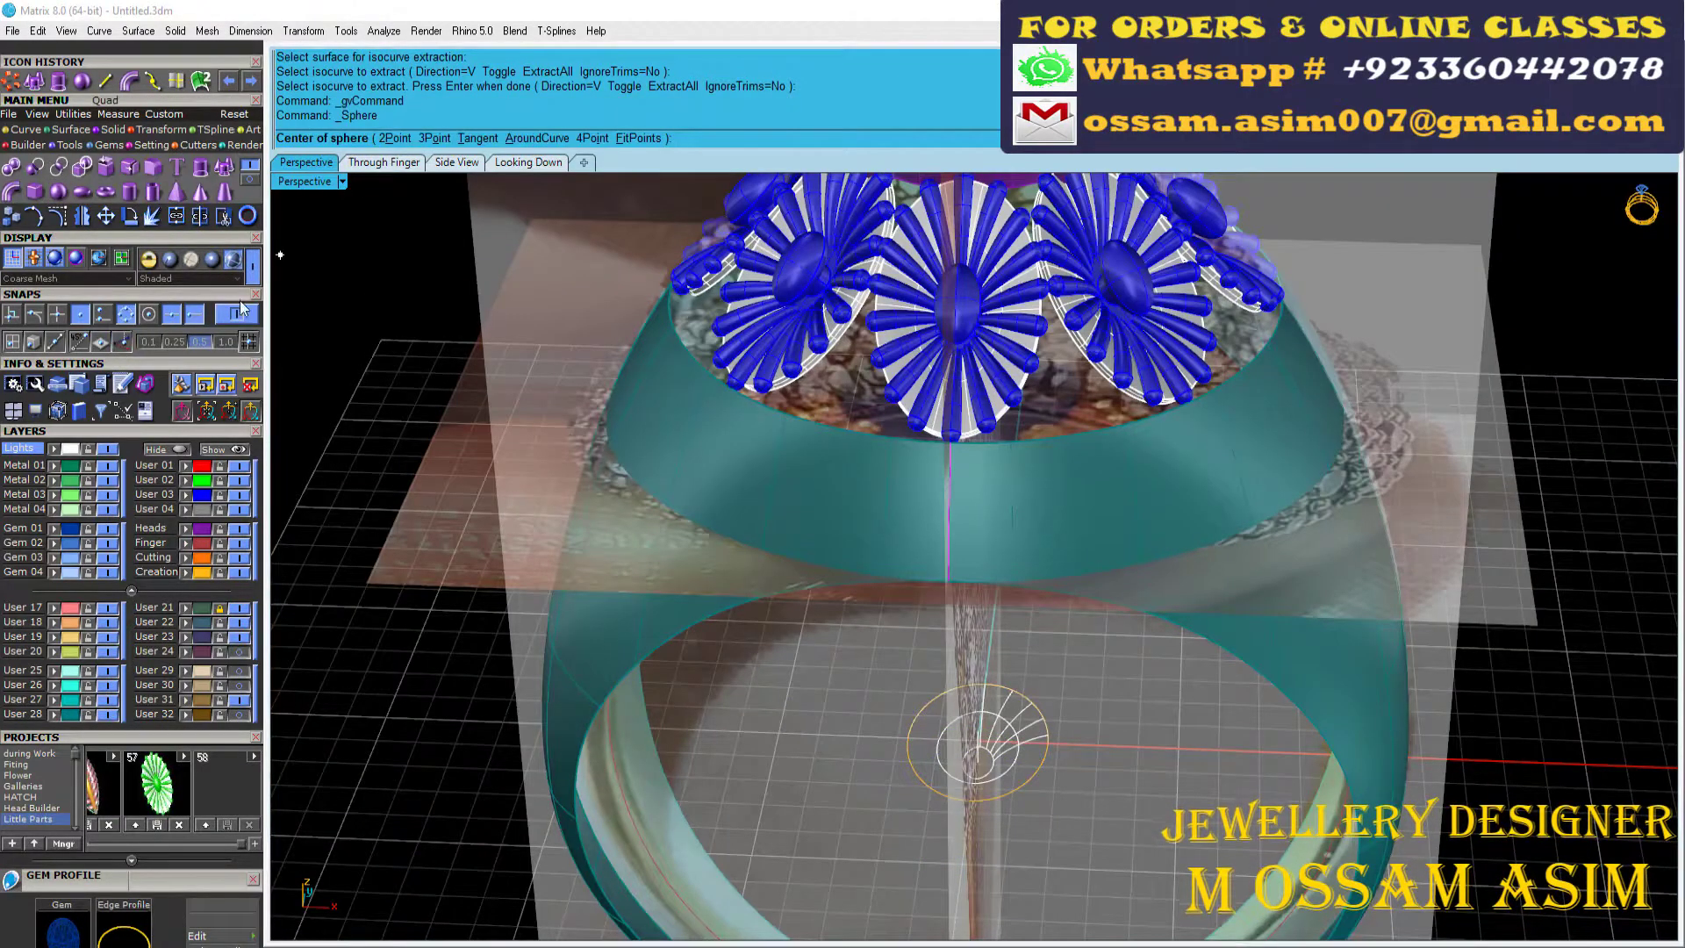
Step: Draw a sphere centred on the front of the band
left_click(952, 525)
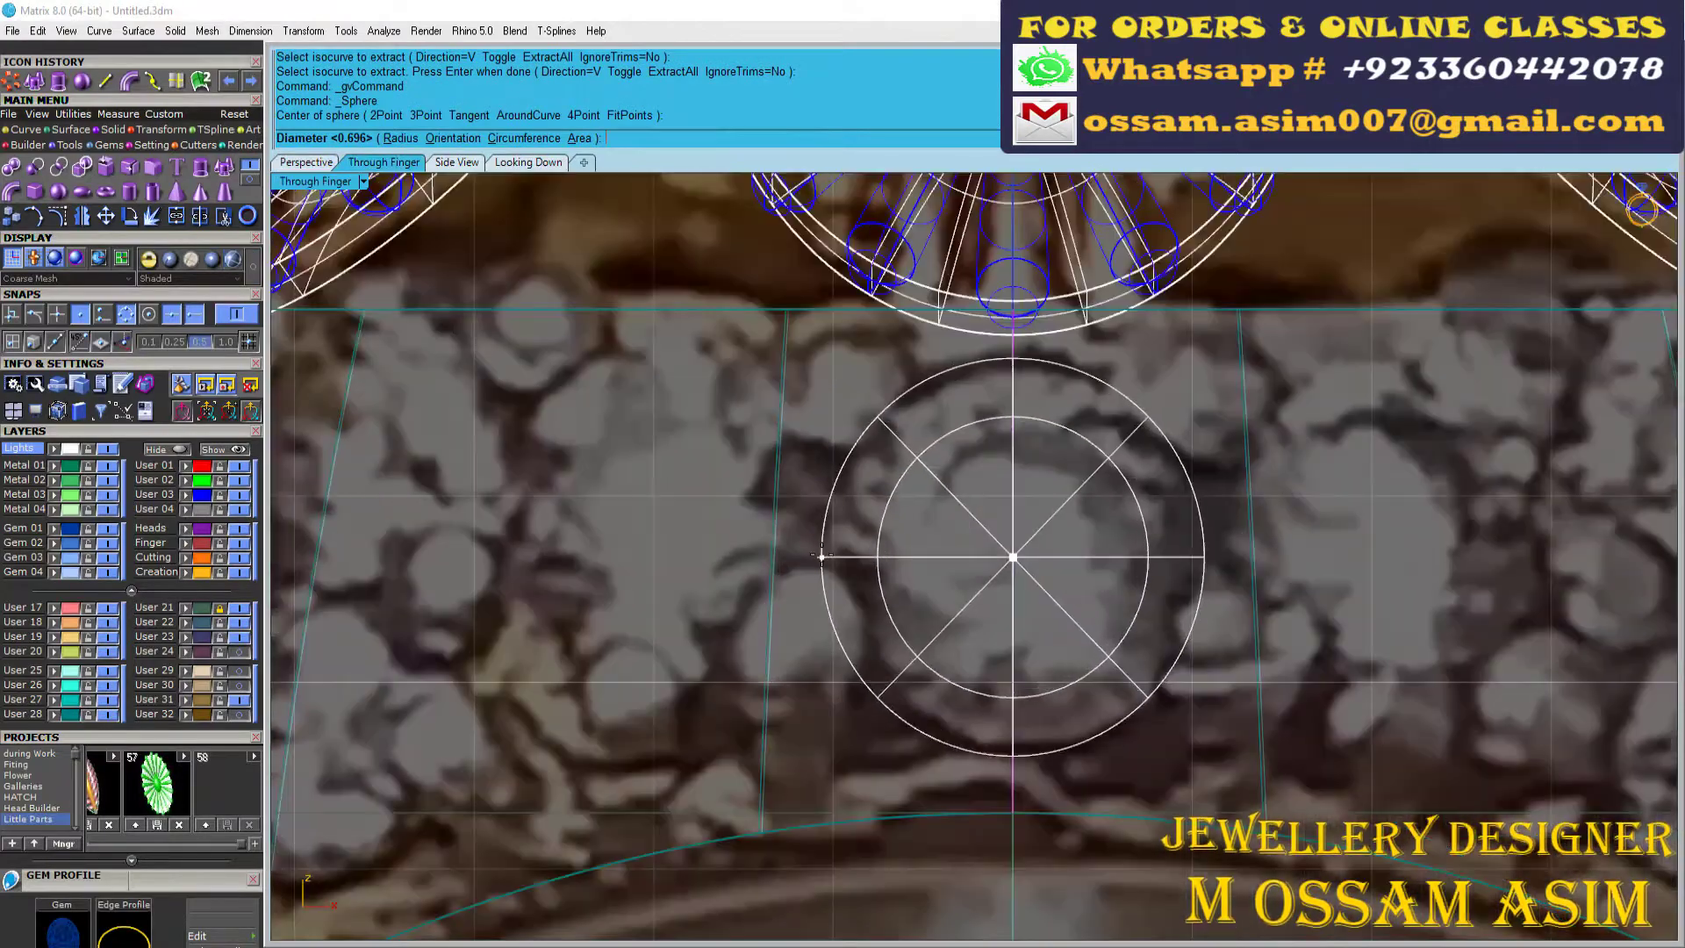
left_click(832, 556)
scroll(753, 493, "down", 3)
scroll(818, 503, "up", 3)
scroll(818, 503, "down", 1)
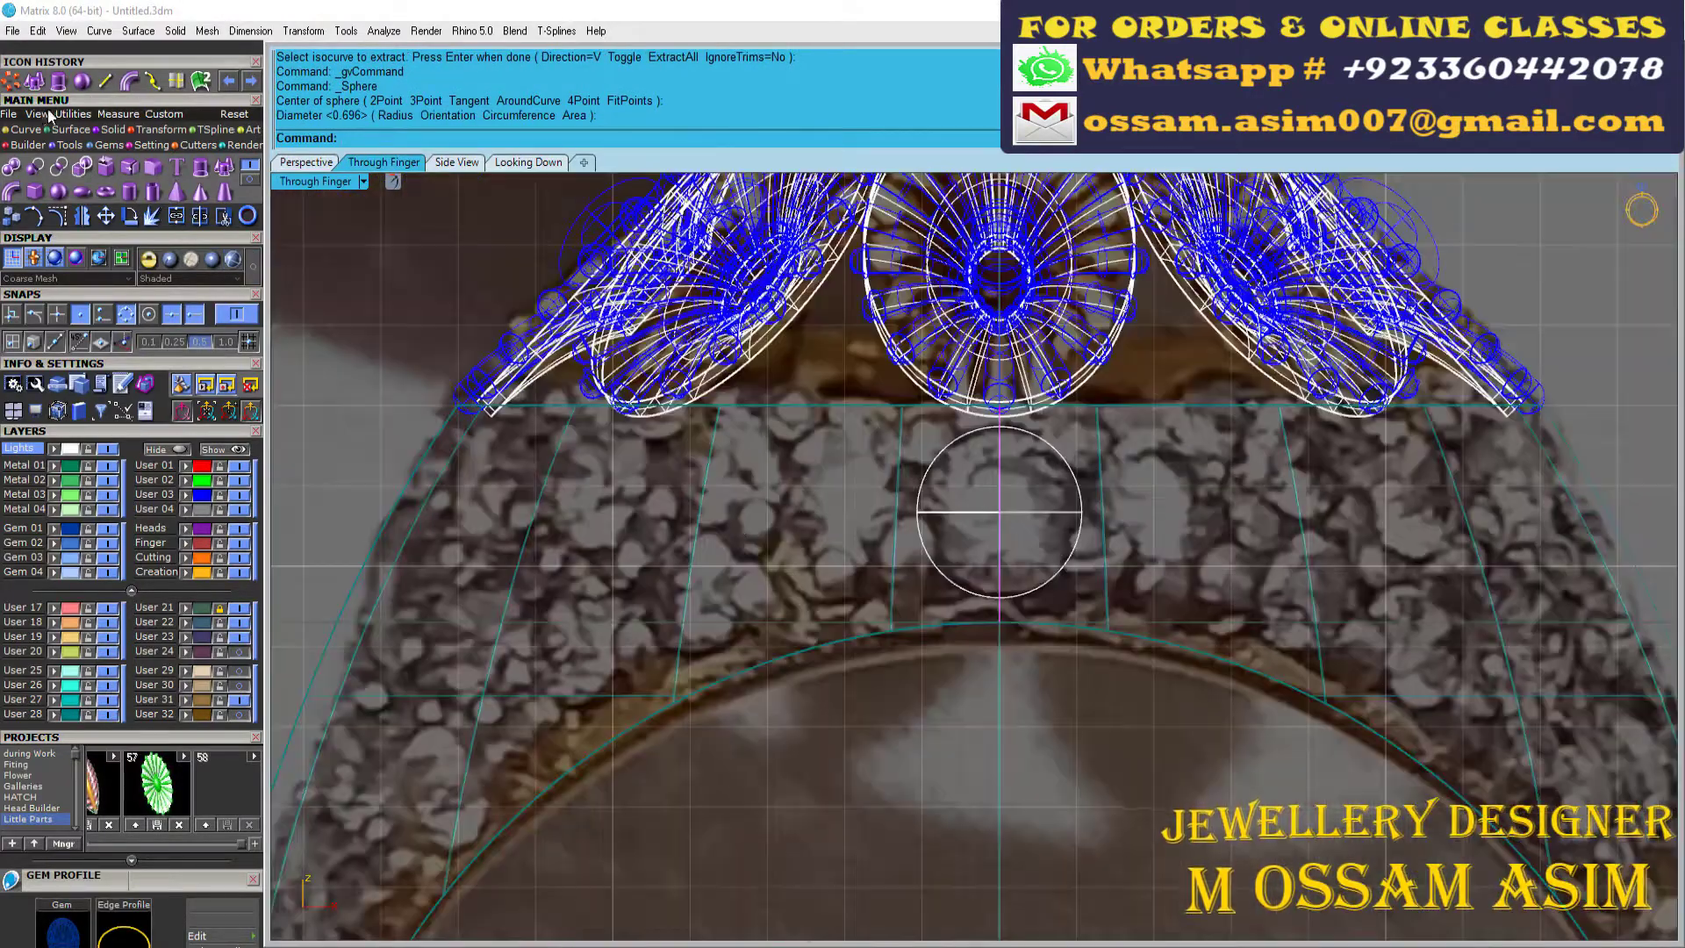
Step: Copy the horizontal guide line onto the band
left_click(26, 129)
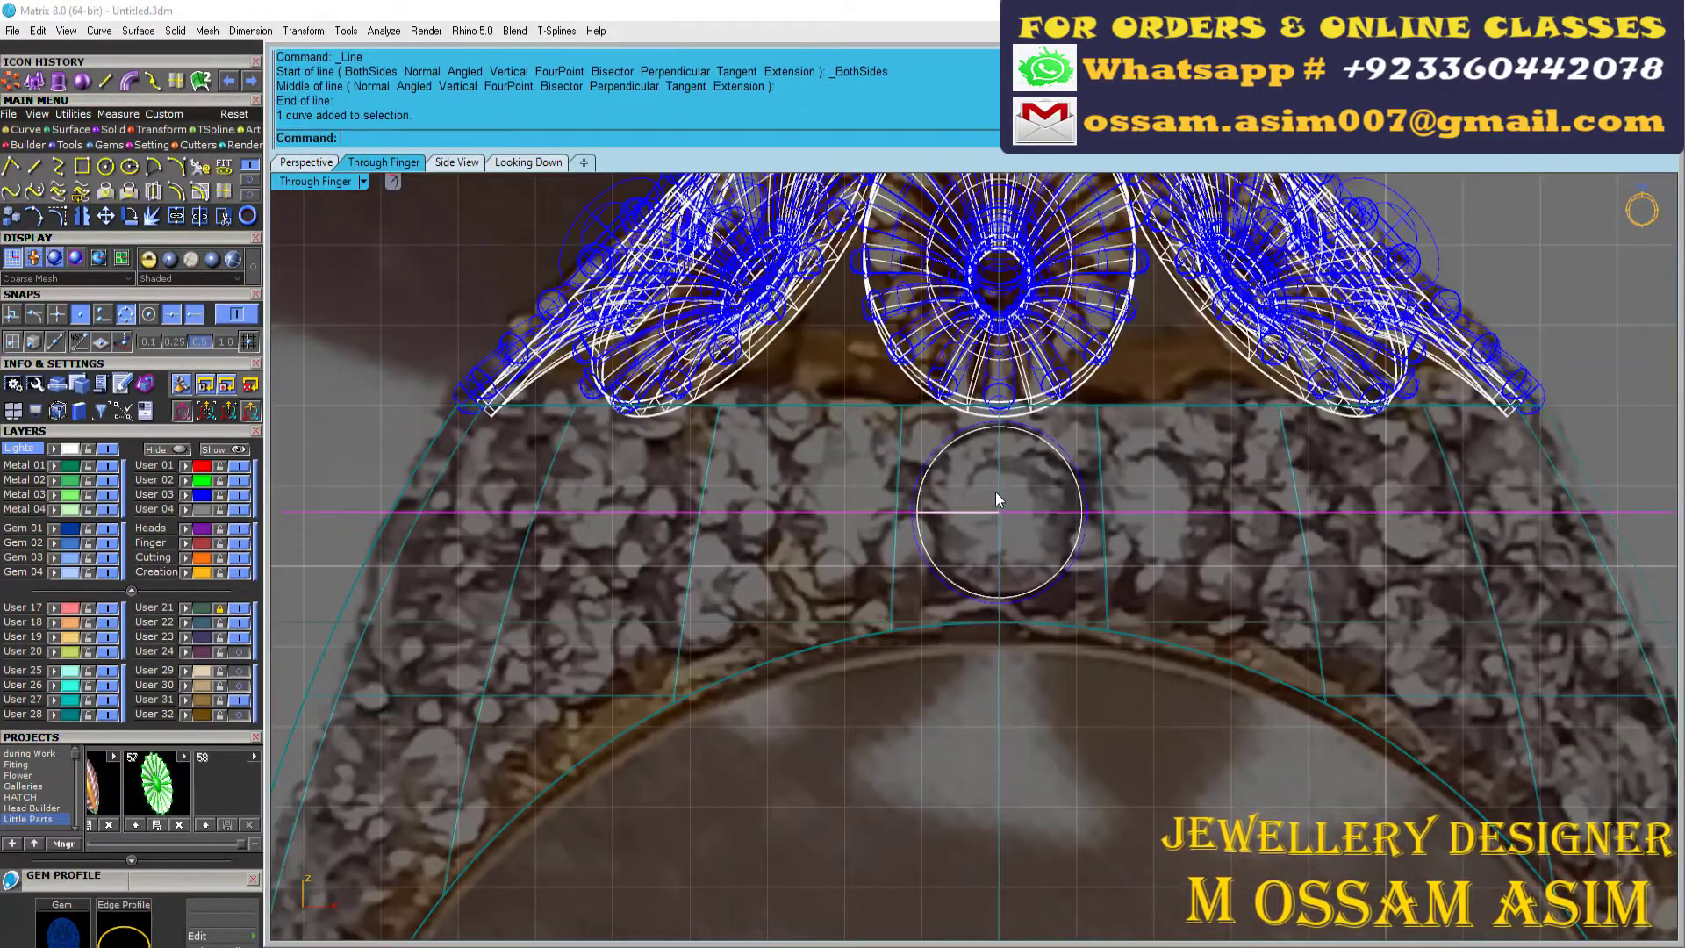
key("Left")
key("Left")
key("Left")
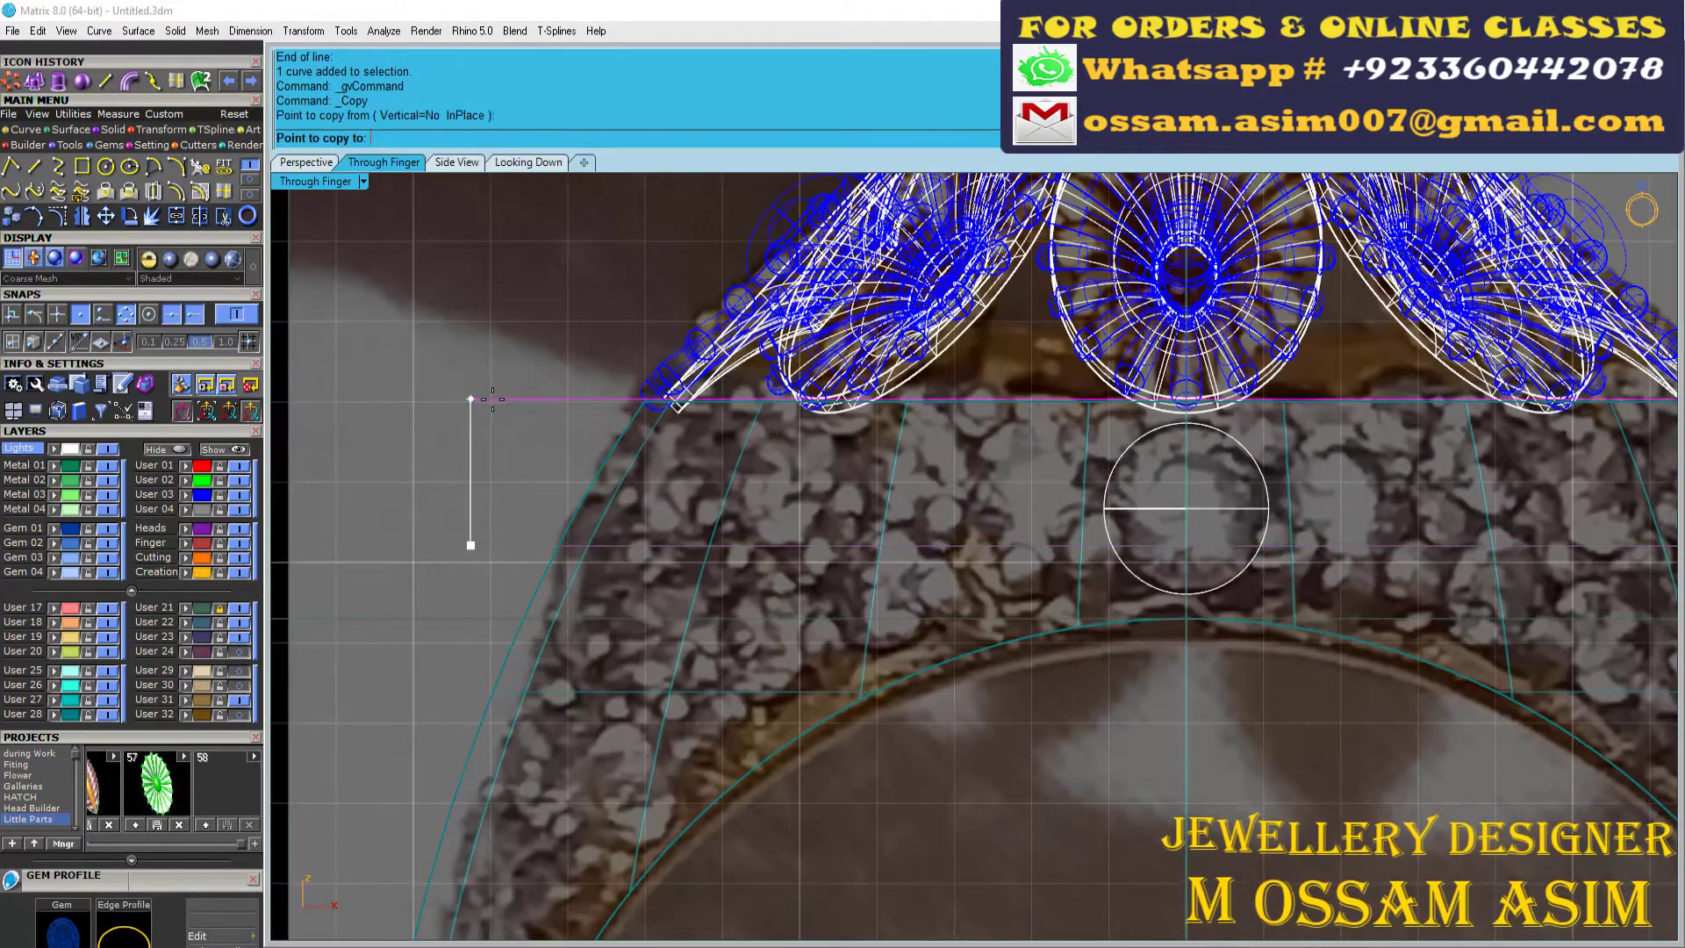
scroll(1039, 404, "up", 3)
scroll(1039, 405, "down", 2)
left_click(474, 699)
key("Return")
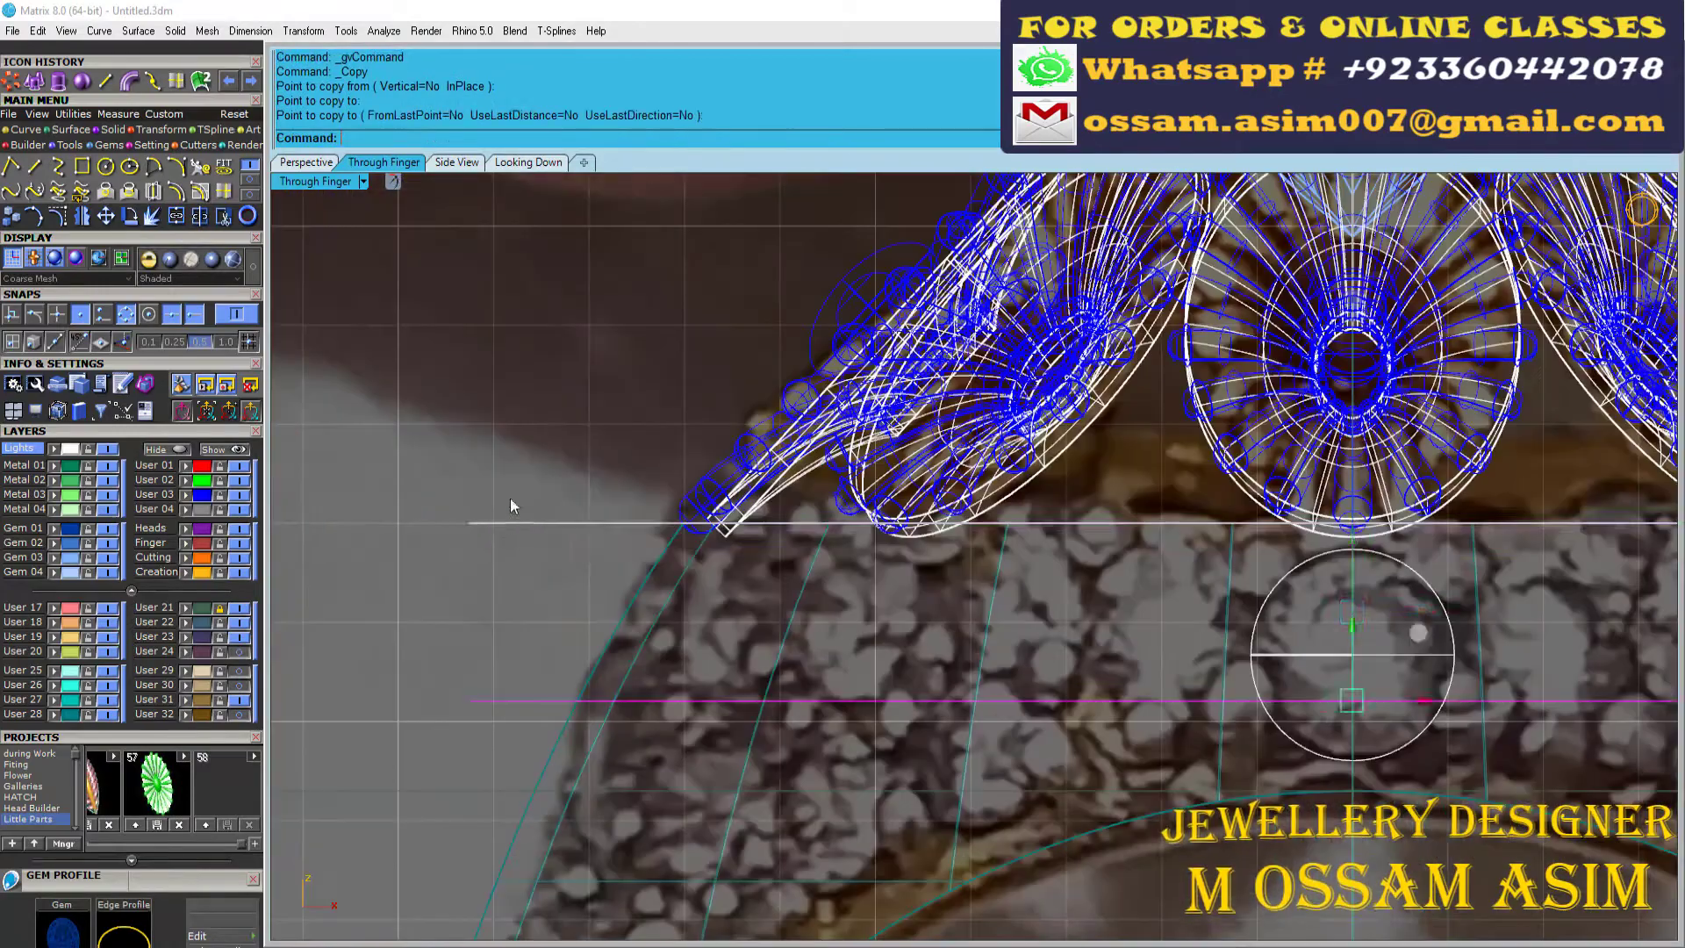
Step: Create an in-between curve from the two lines with TweenCurves
left_click(252, 188)
key("Return")
scroll(484, 616, "up", 2)
scroll(485, 617, "down", 4)
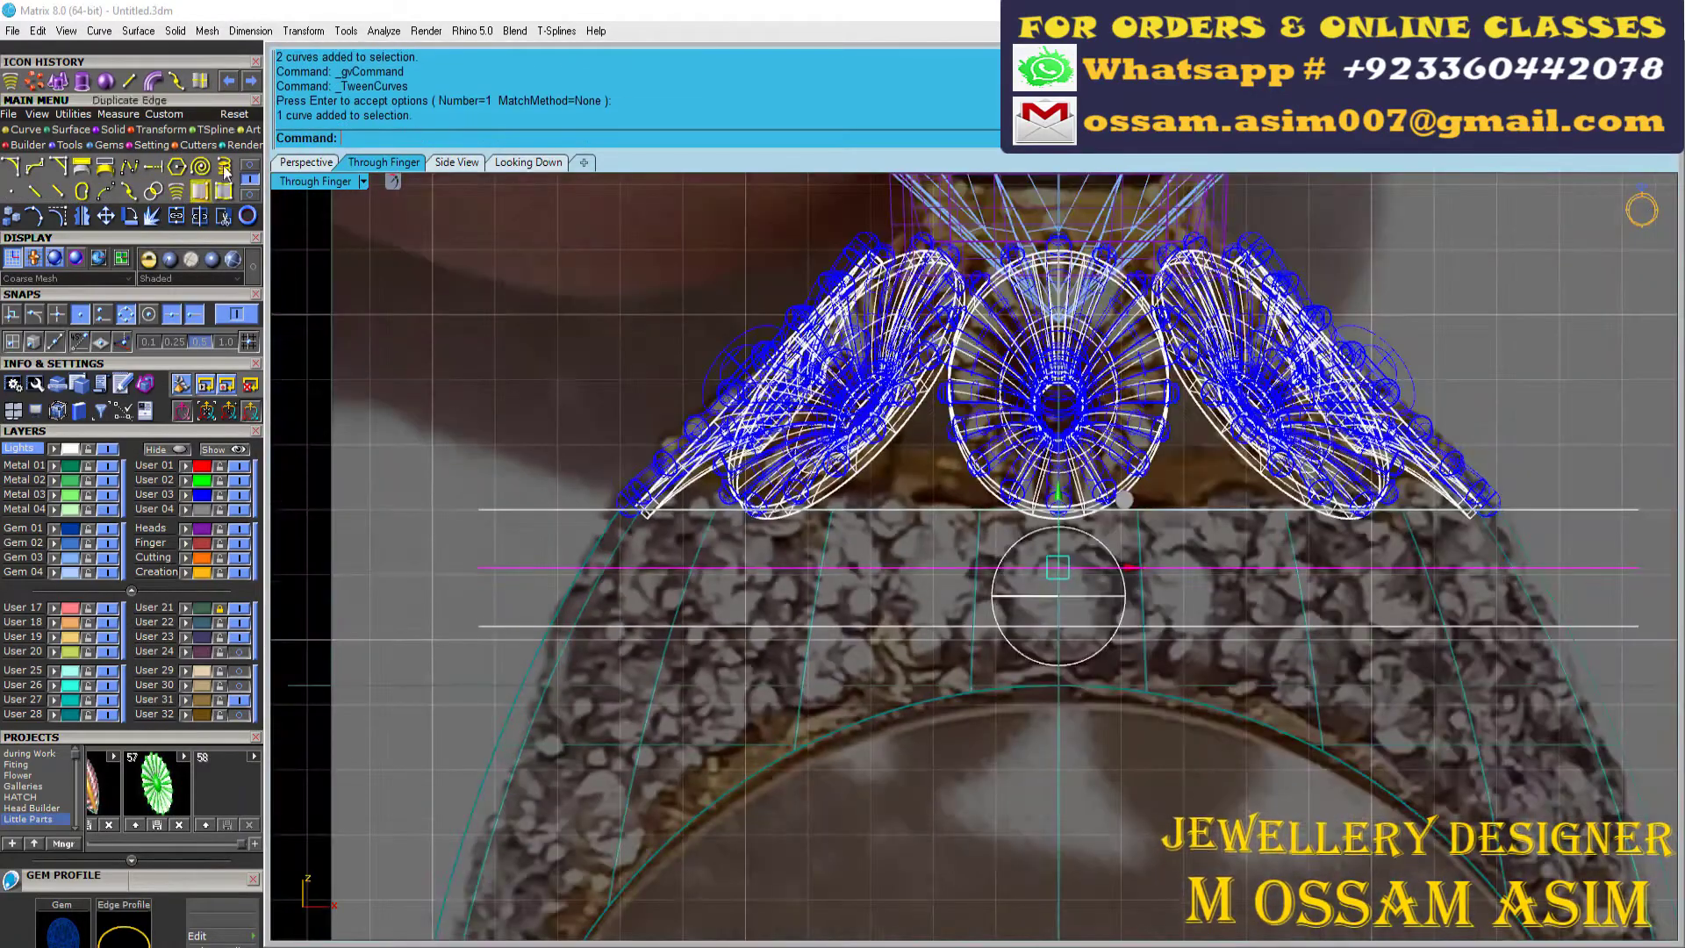
Step: Project the curves onto the band surface
left_click(123, 194)
scroll(731, 635, "up", 3)
left_click(730, 634)
key("Return")
scroll(730, 635, "down", 2)
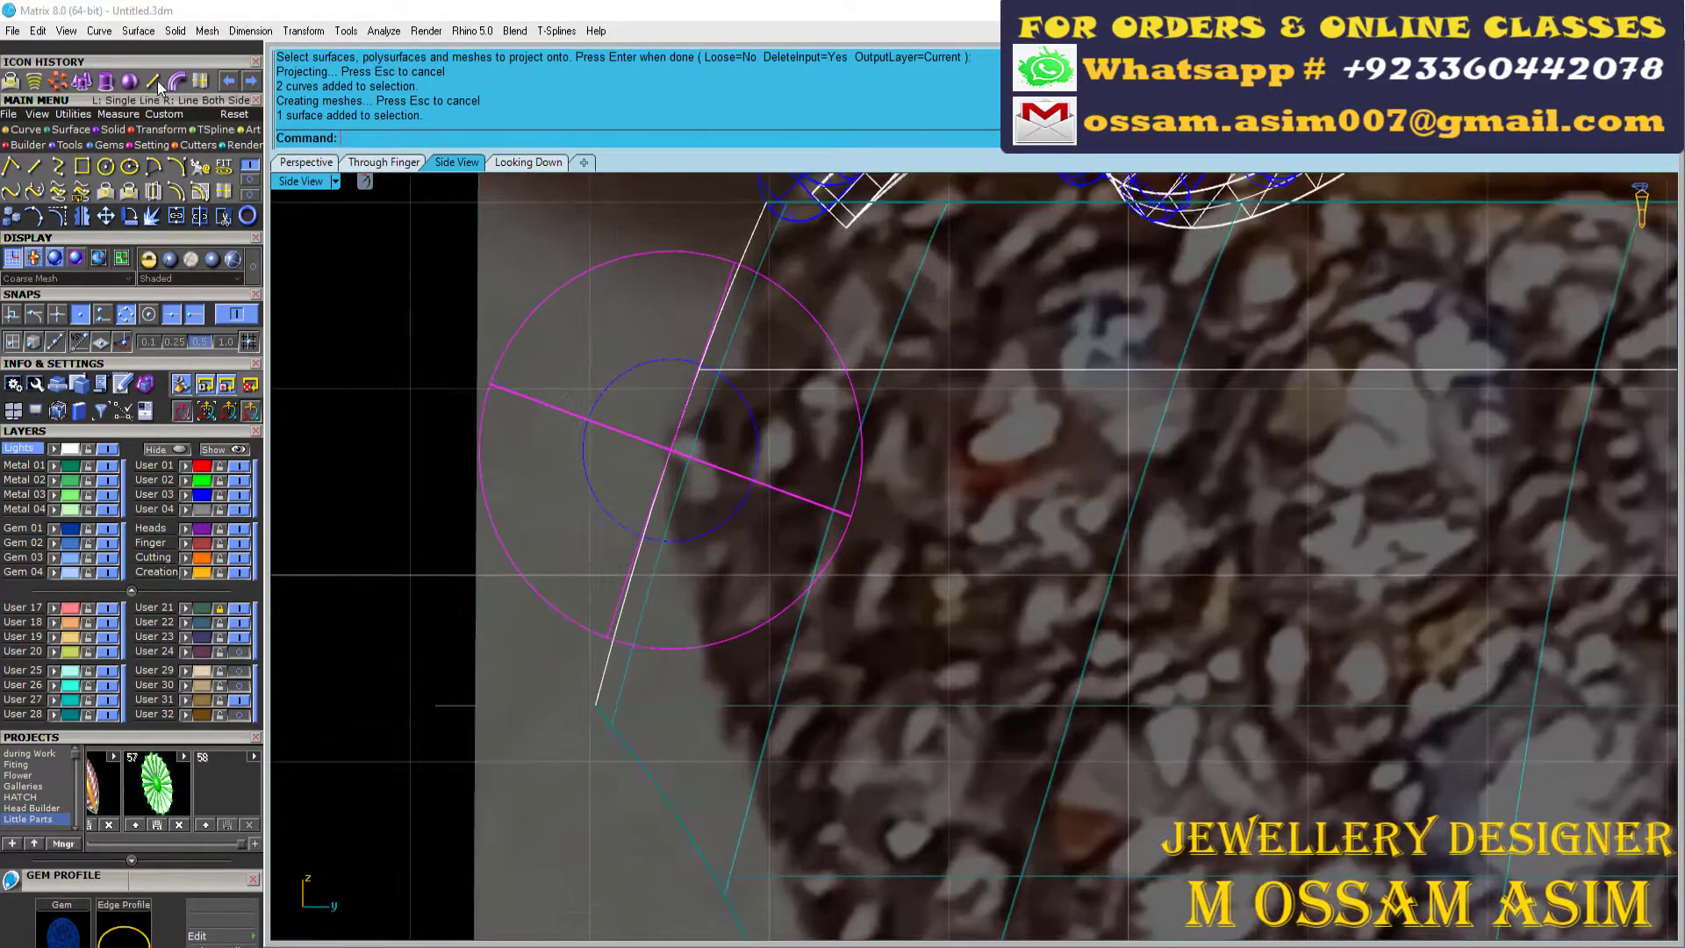
Step: Select the projected curve around the band and open its F6 action list
left_click(155, 82)
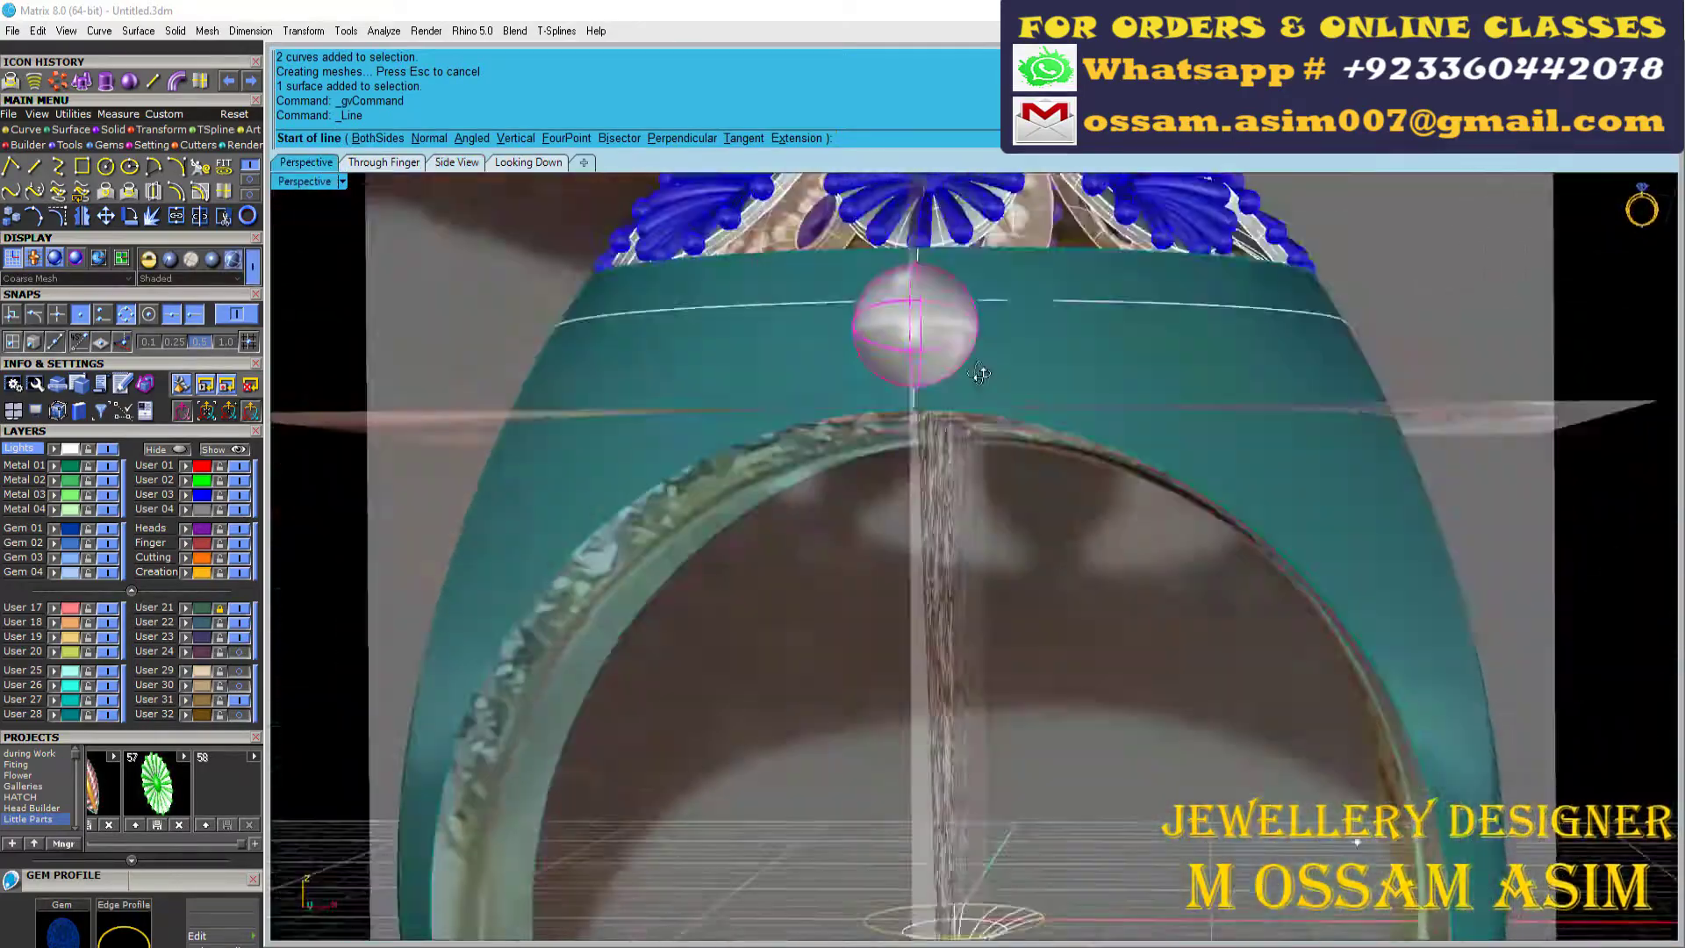
right_click_drag(980, 374, 354, 582)
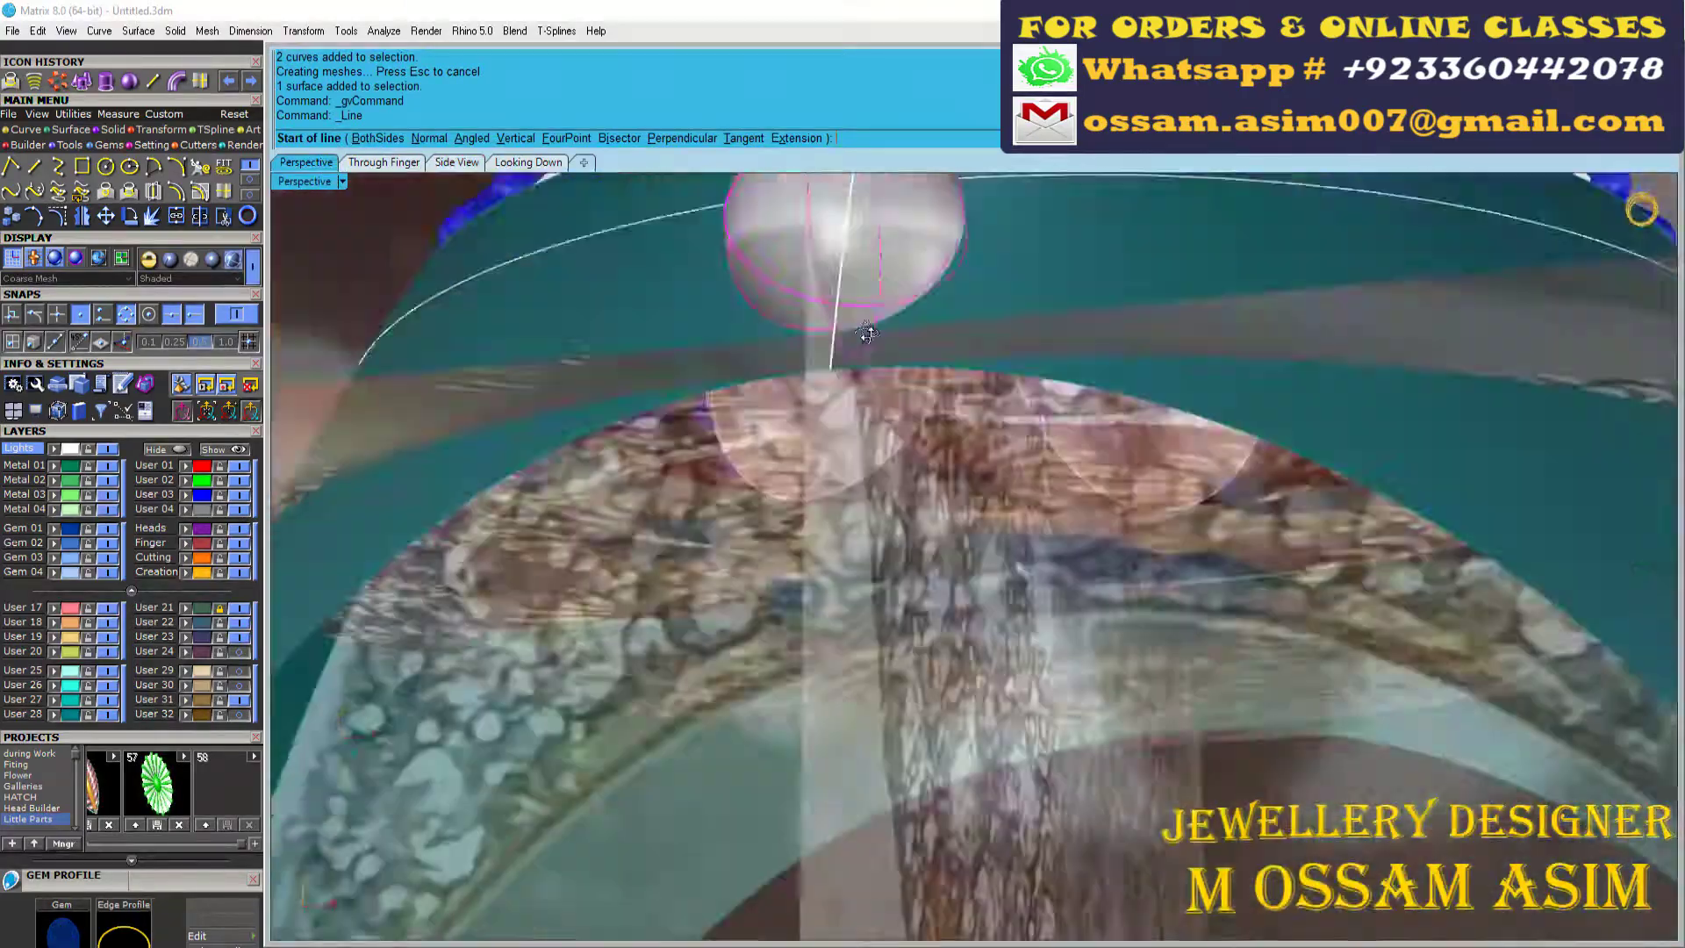
left_click(355, 582)
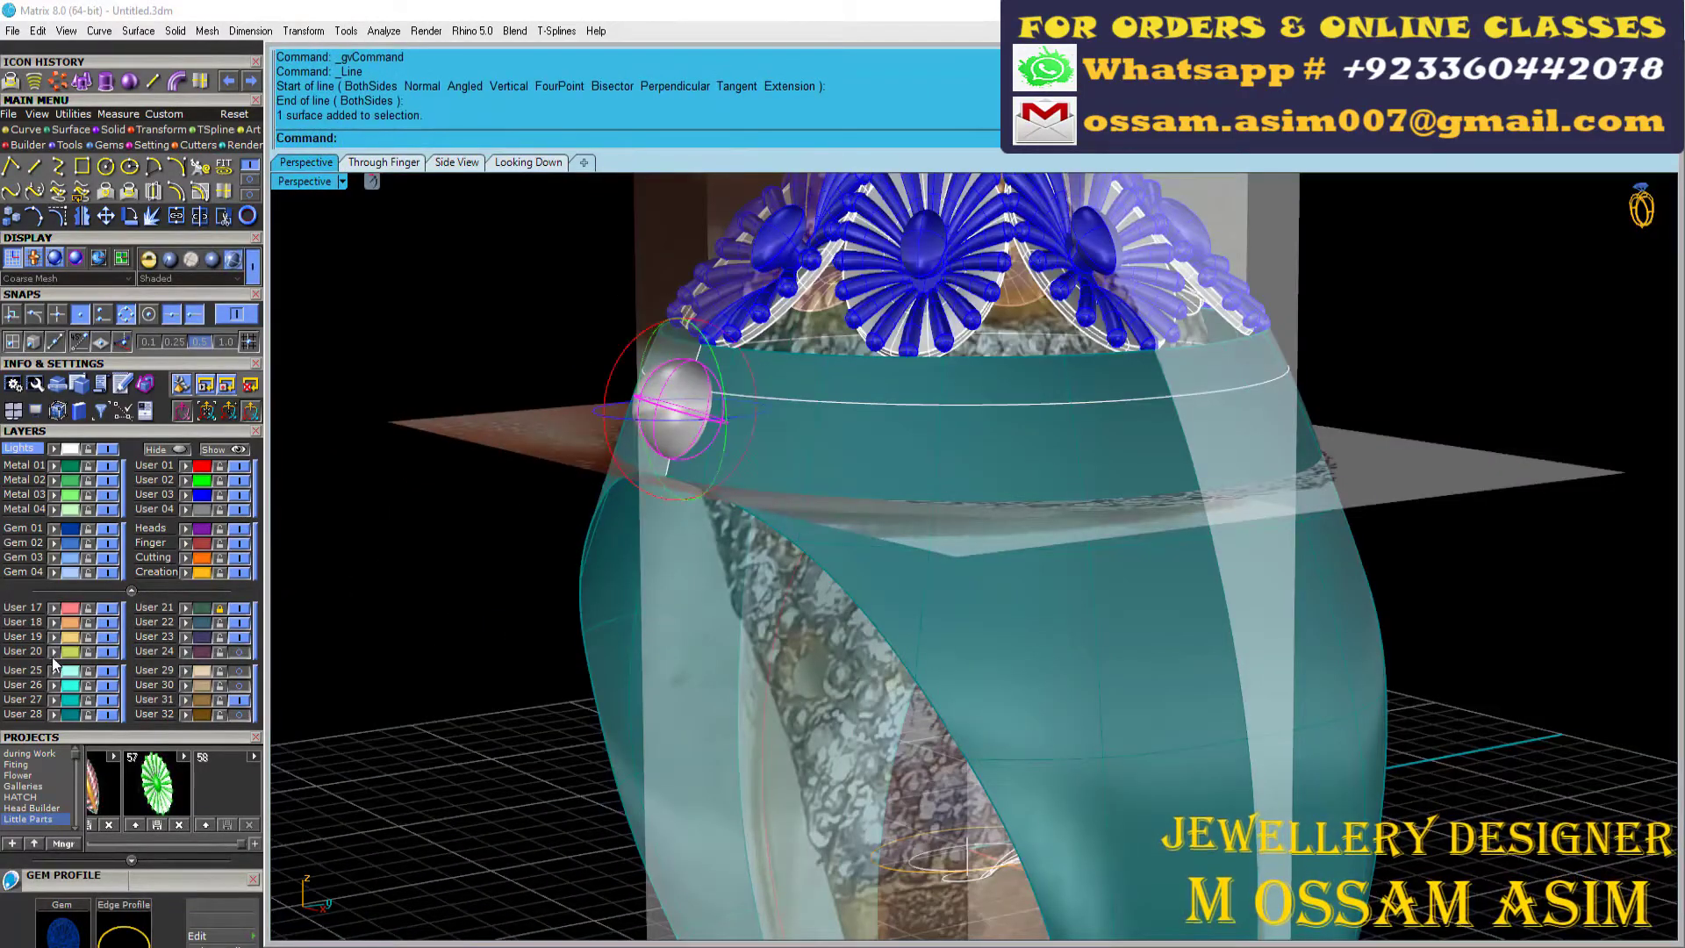
scroll(623, 560, "up", 3)
scroll(658, 501, "up", 3)
scroll(688, 440, "up", 3)
left_click(587, 527)
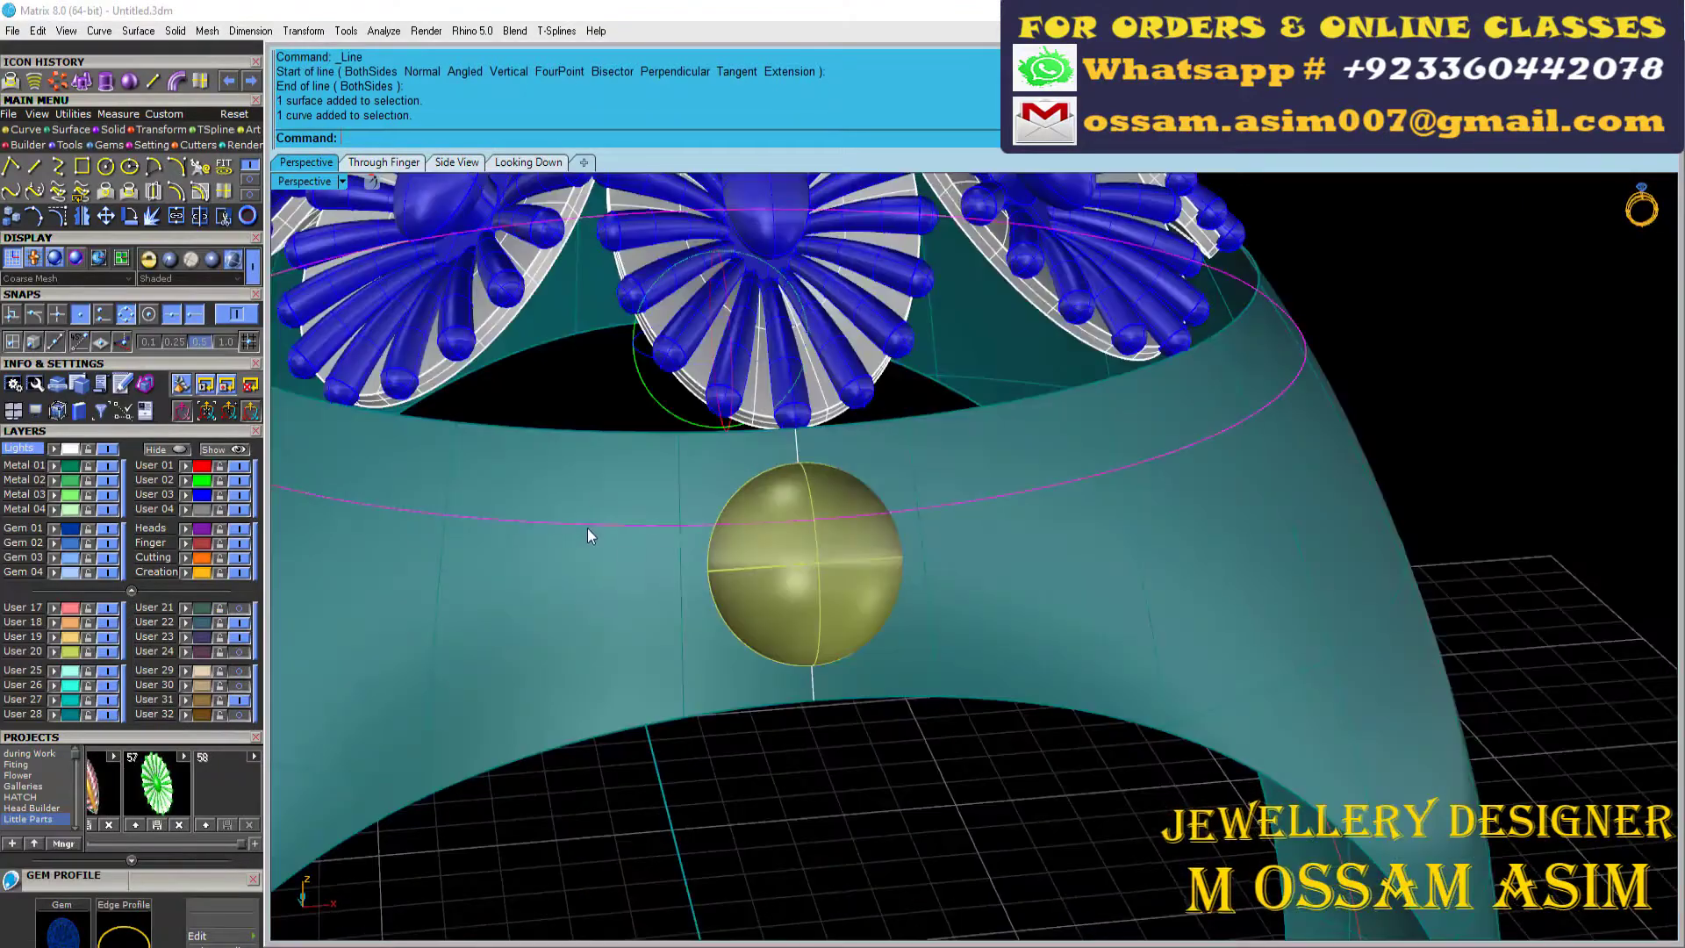
scroll(614, 518, "down", 2)
scroll(641, 503, "down", 3)
scroll(618, 509, "up", 5)
key("F6")
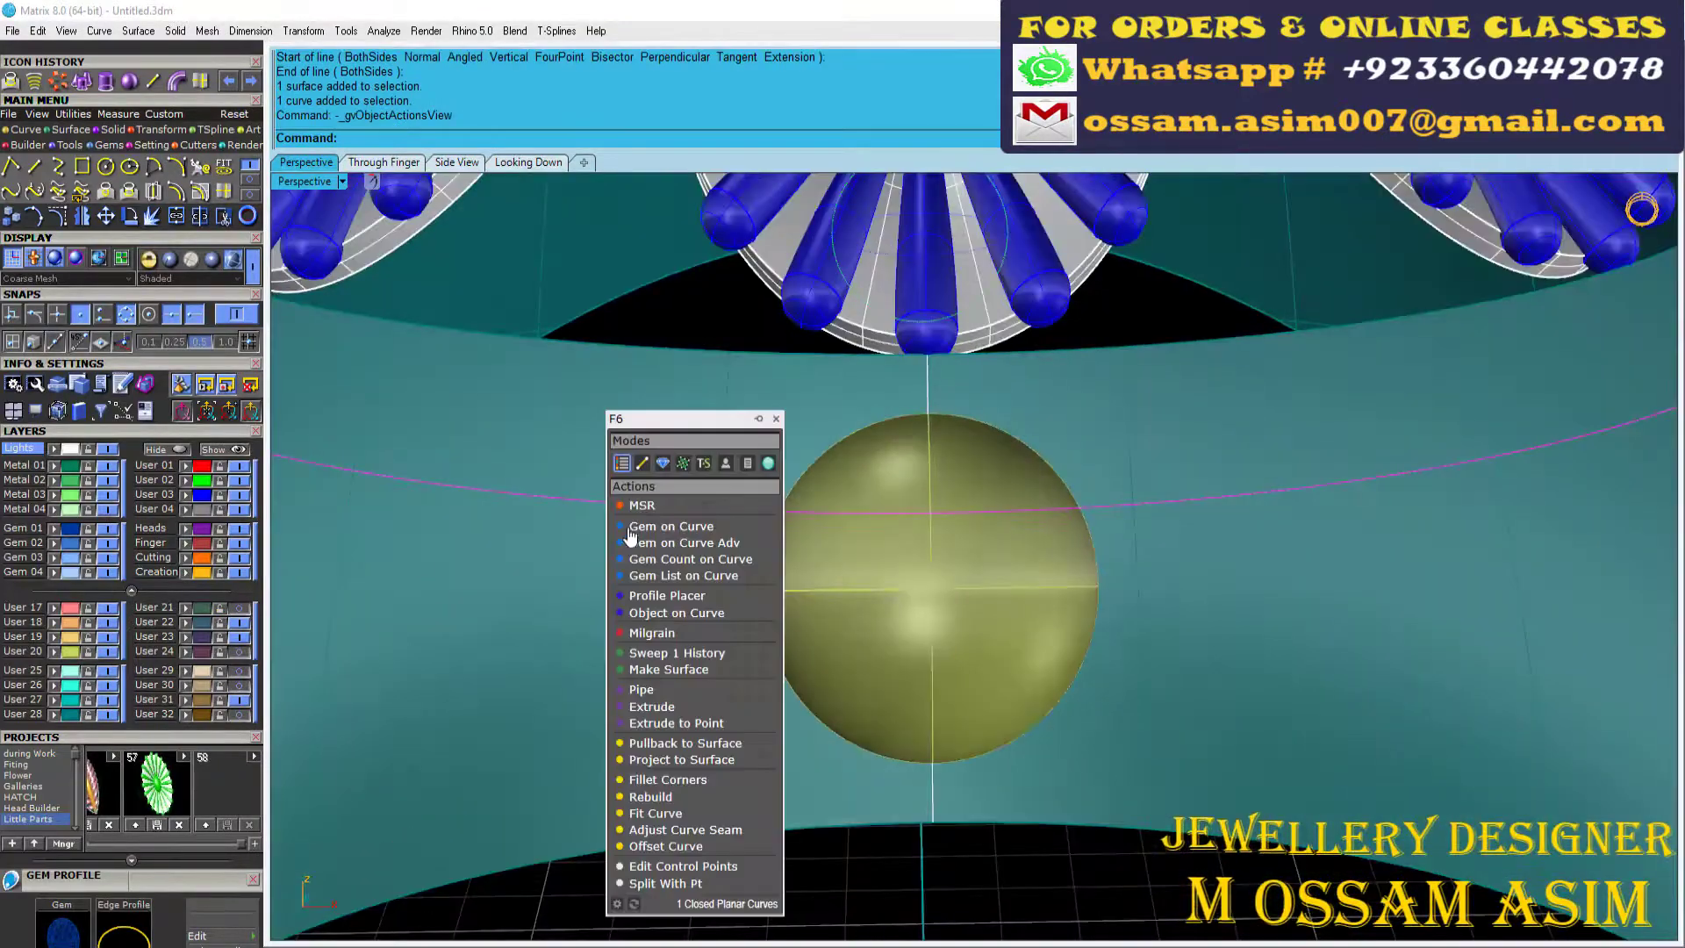
Step: Line the curve with beads from 50% to 75%, spaced 0.05 mm apart
left_click(662, 633)
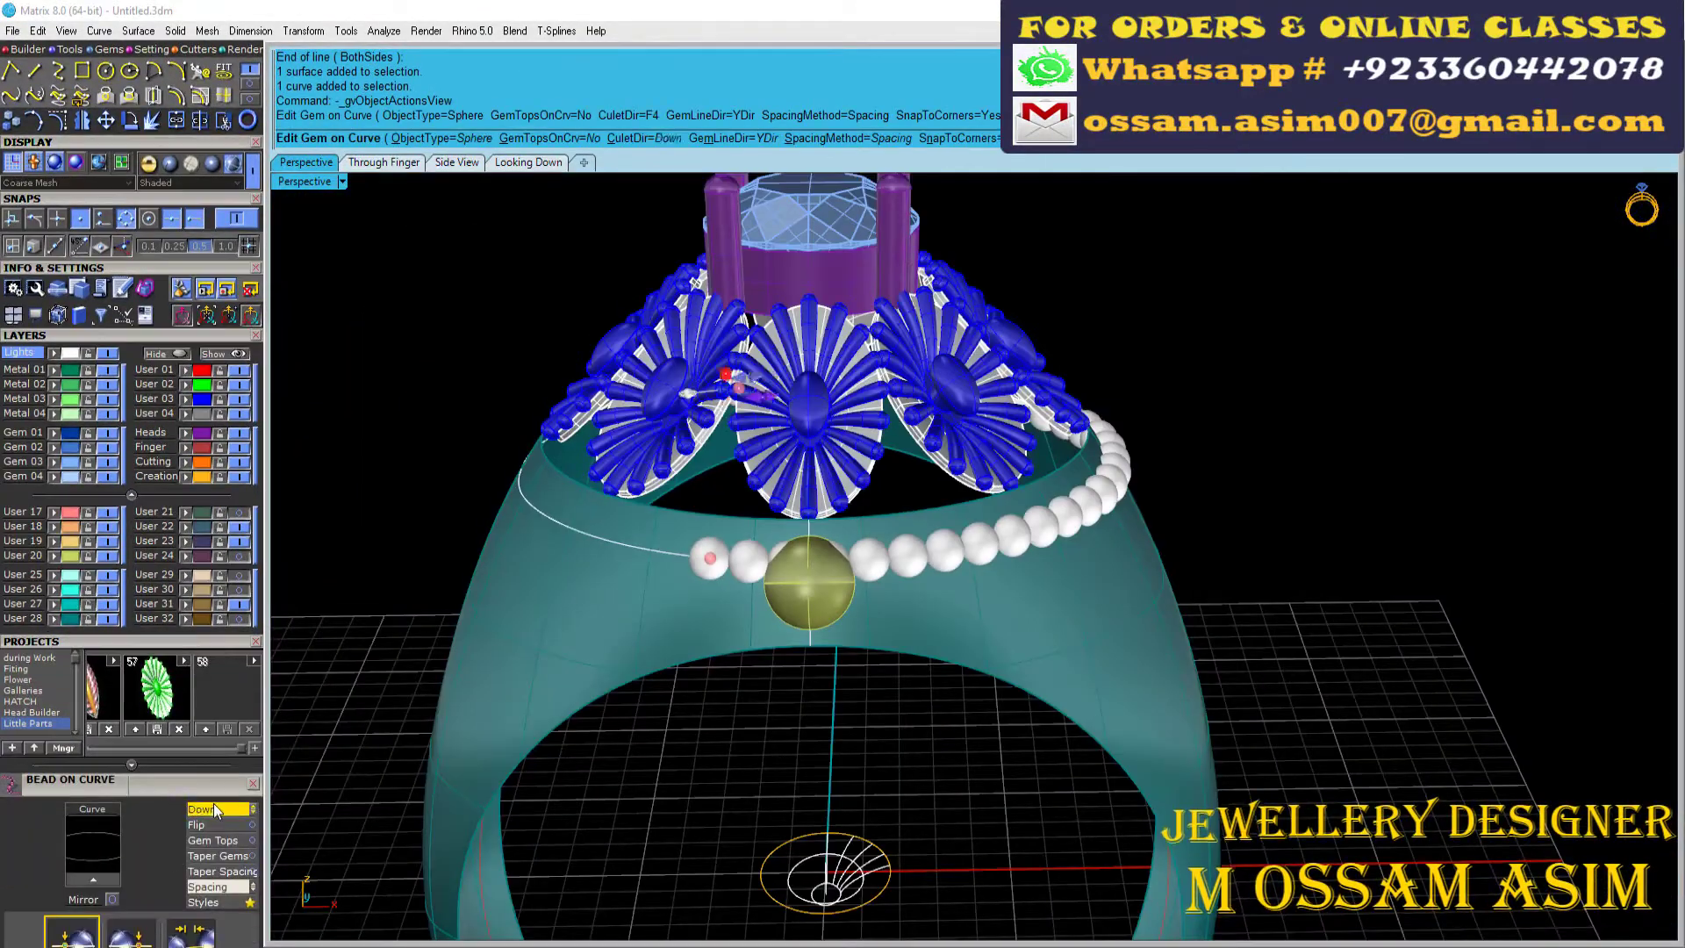
scroll(559, 616, "up", 2)
scroll(559, 616, "up", 2)
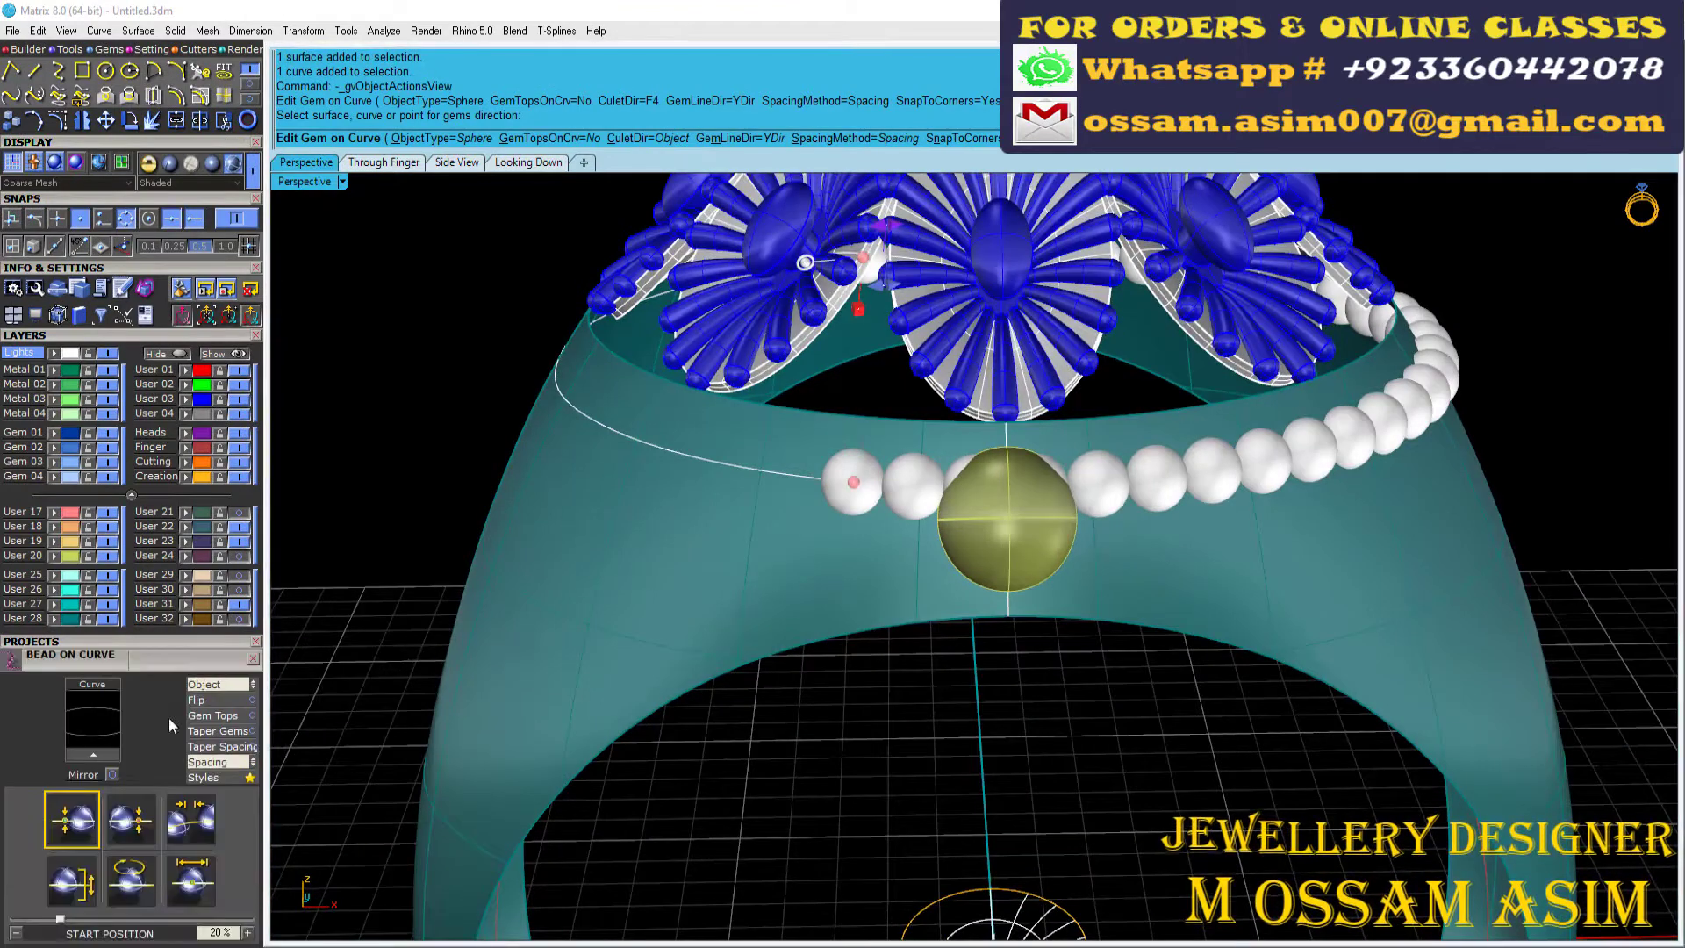
scroll(169, 718, "down", 3)
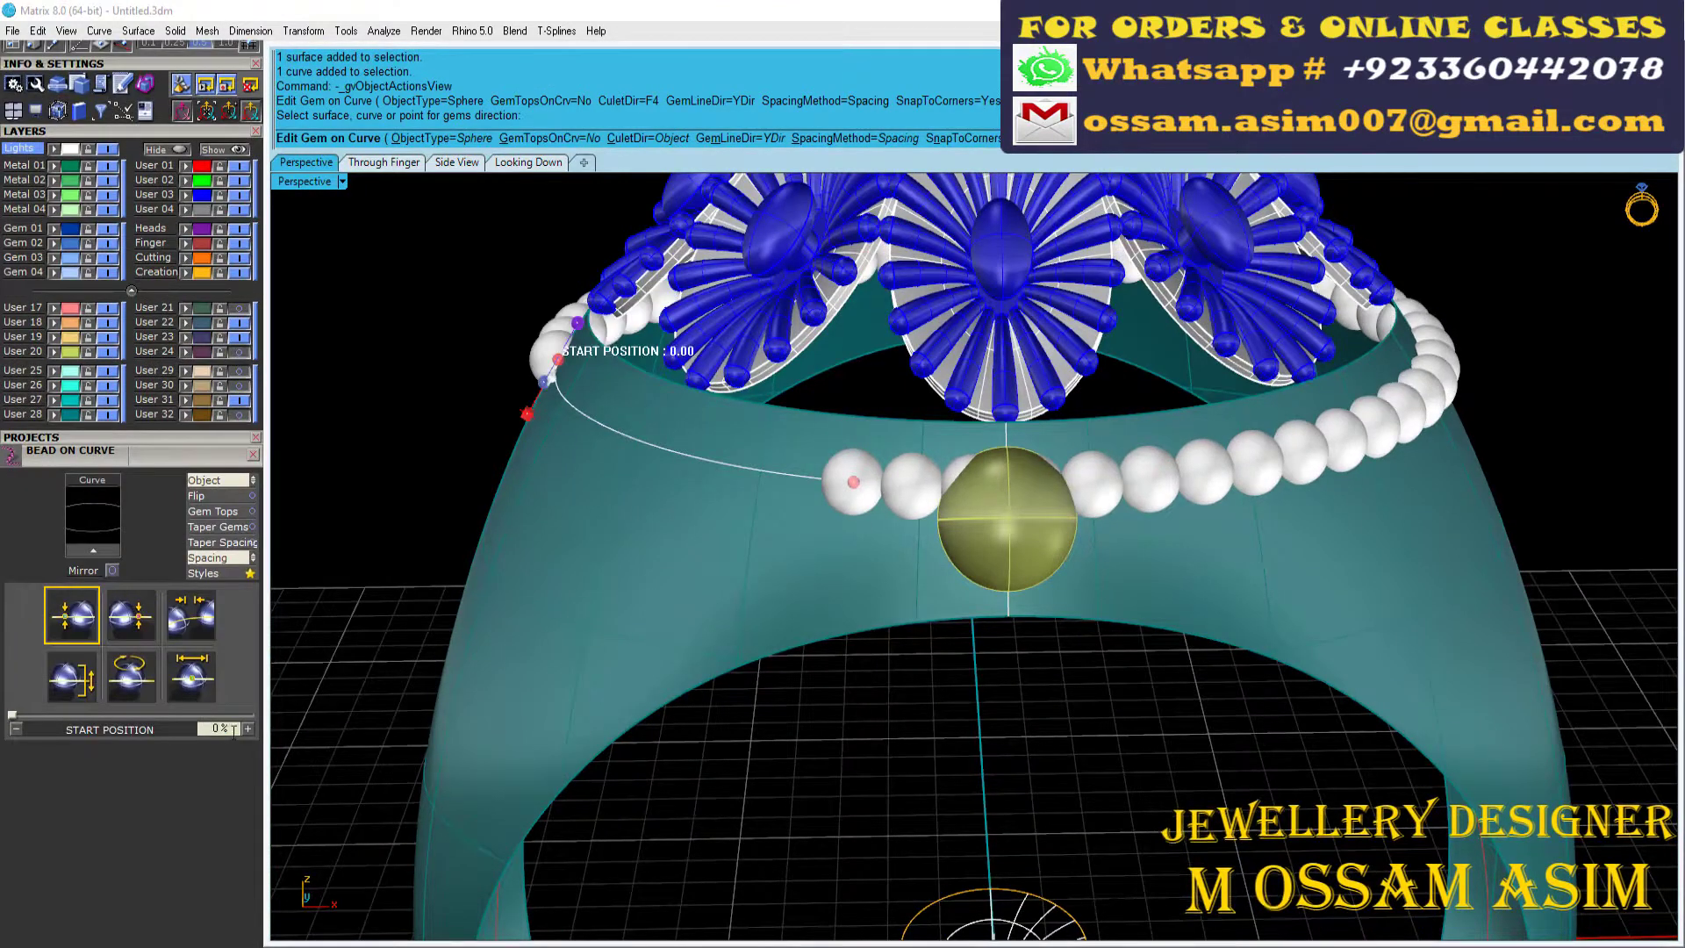
type("50")
key("Return")
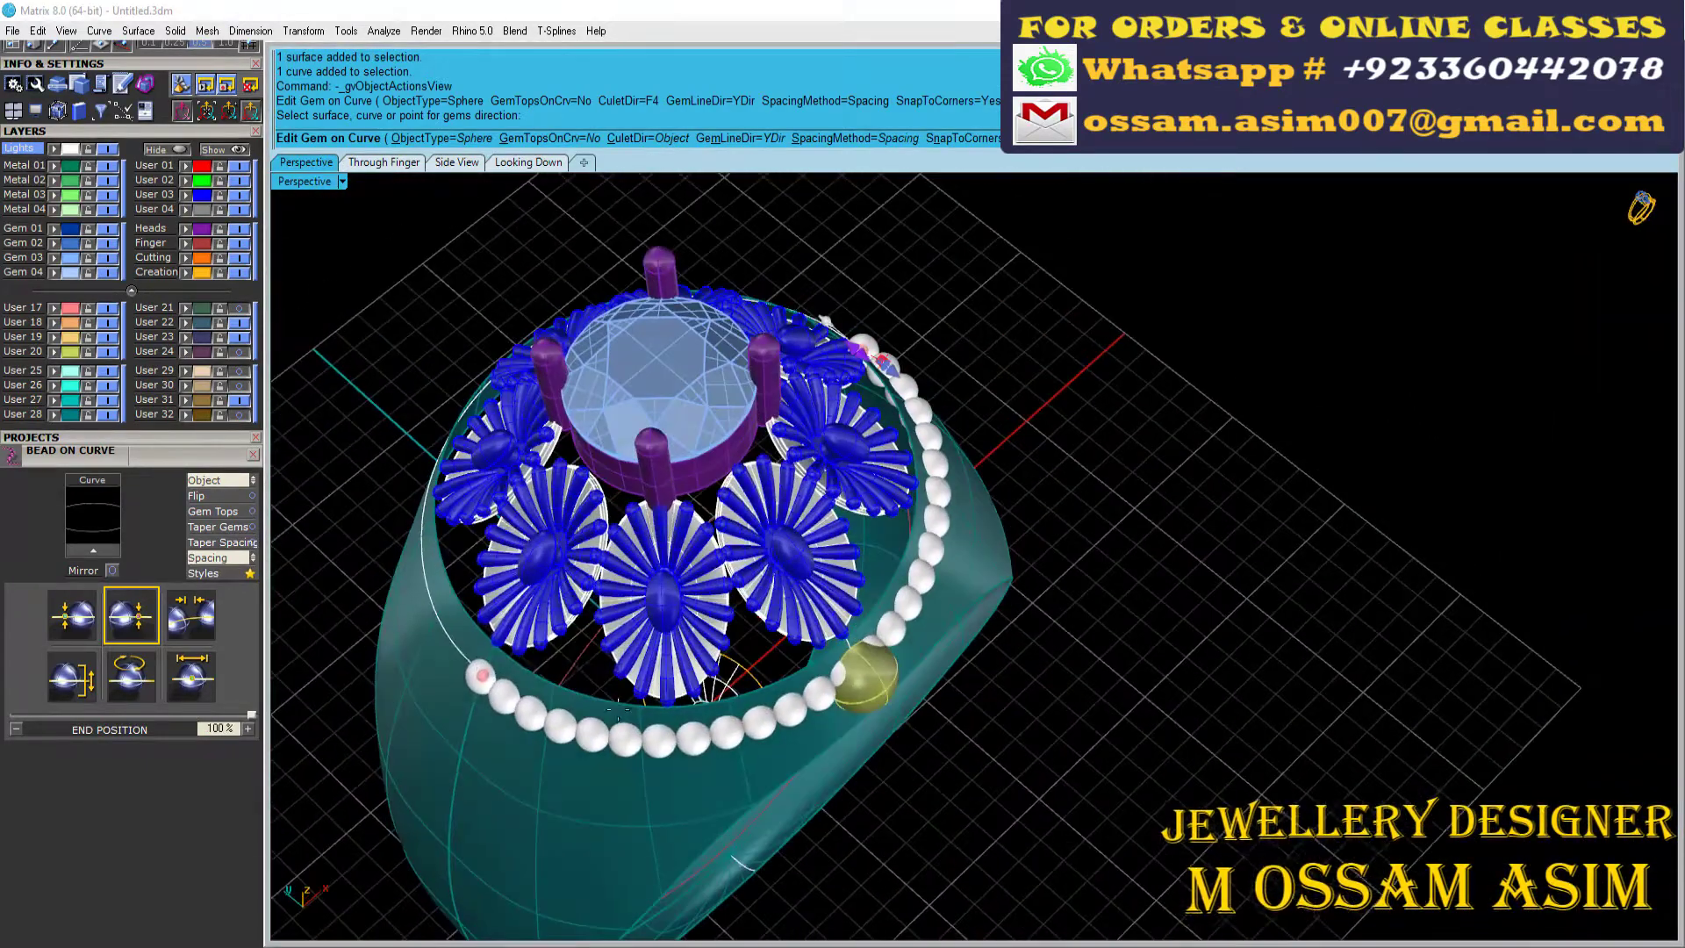
type("75")
key("Return")
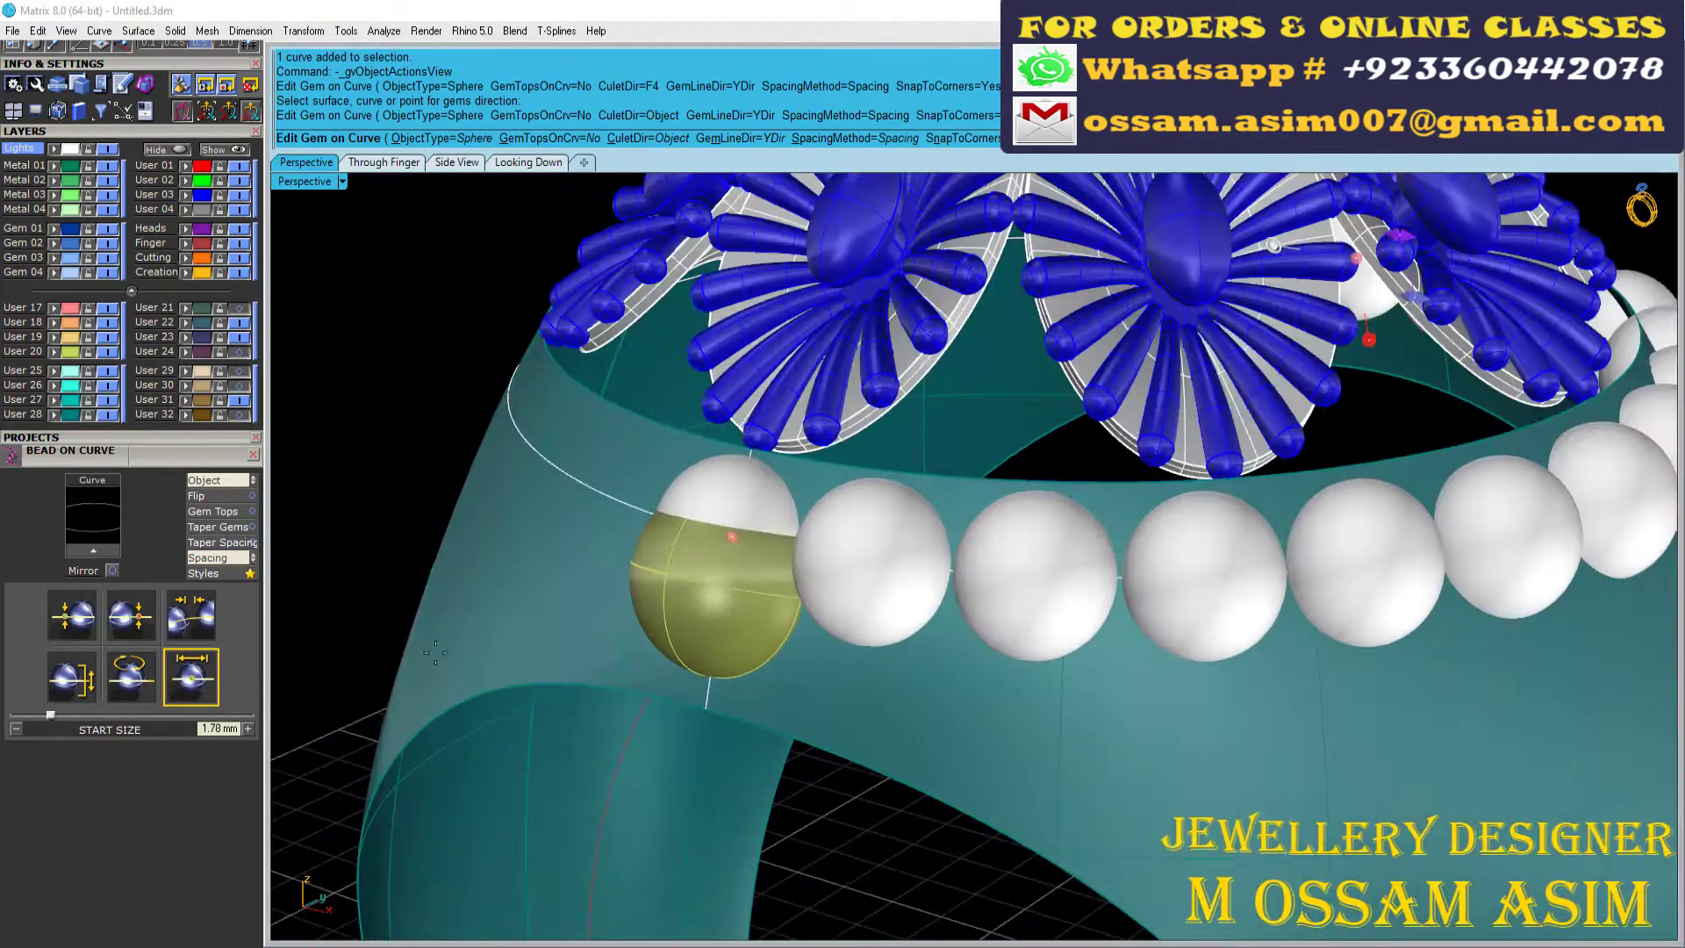
type("0.05")
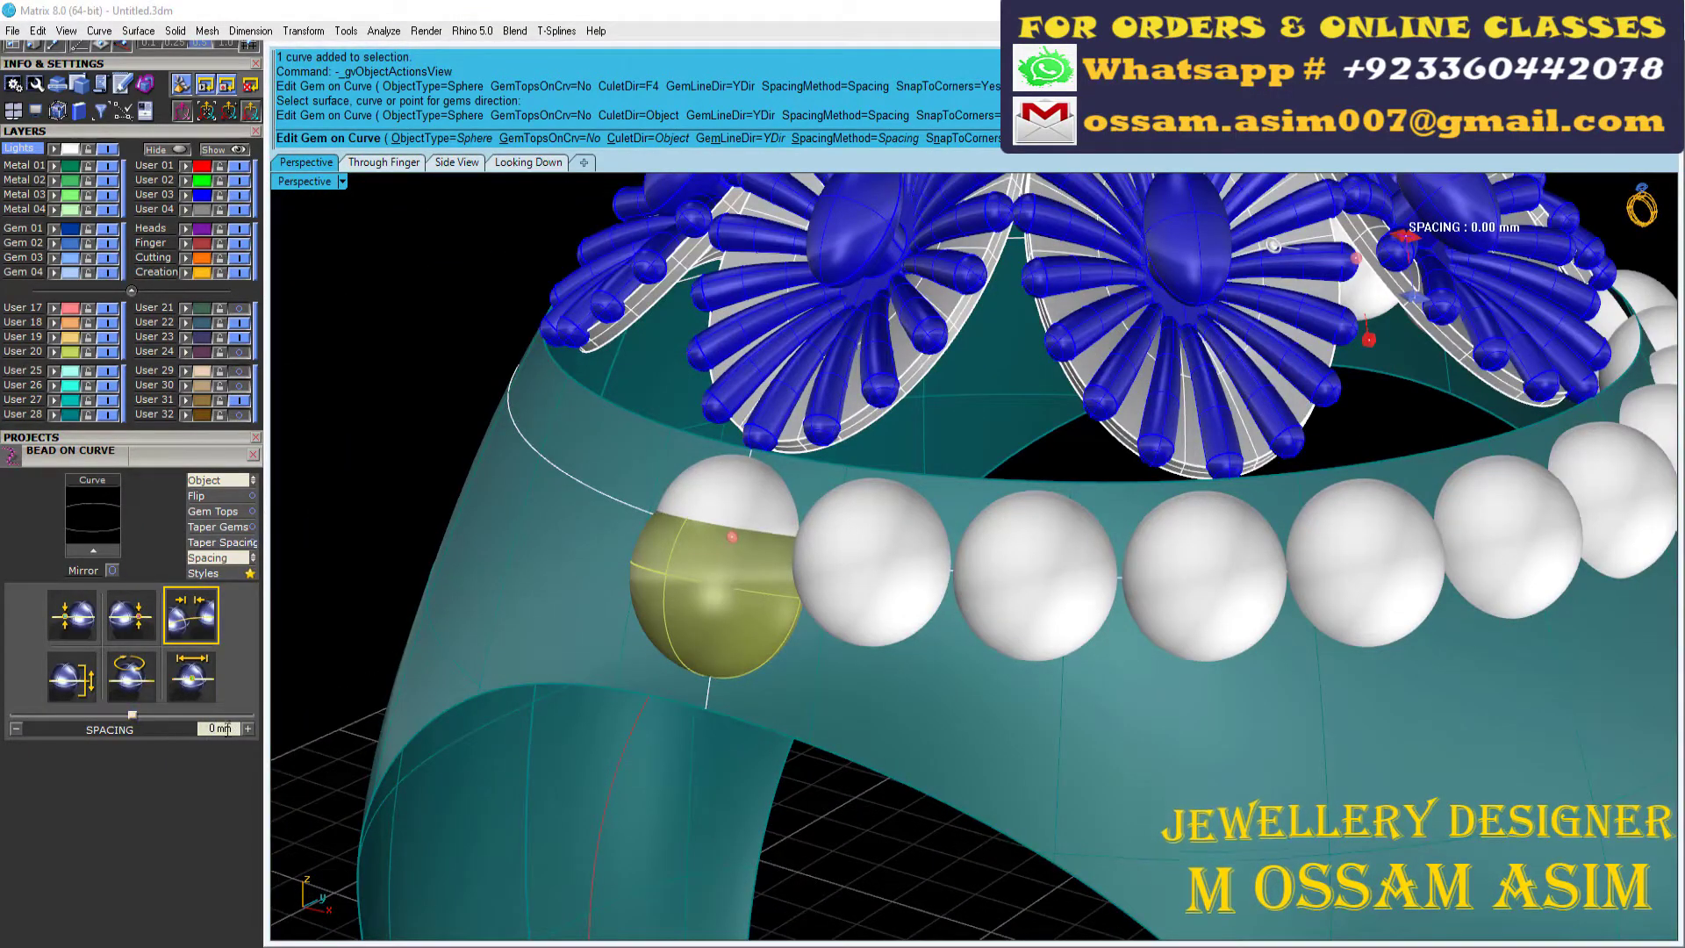
key("Return")
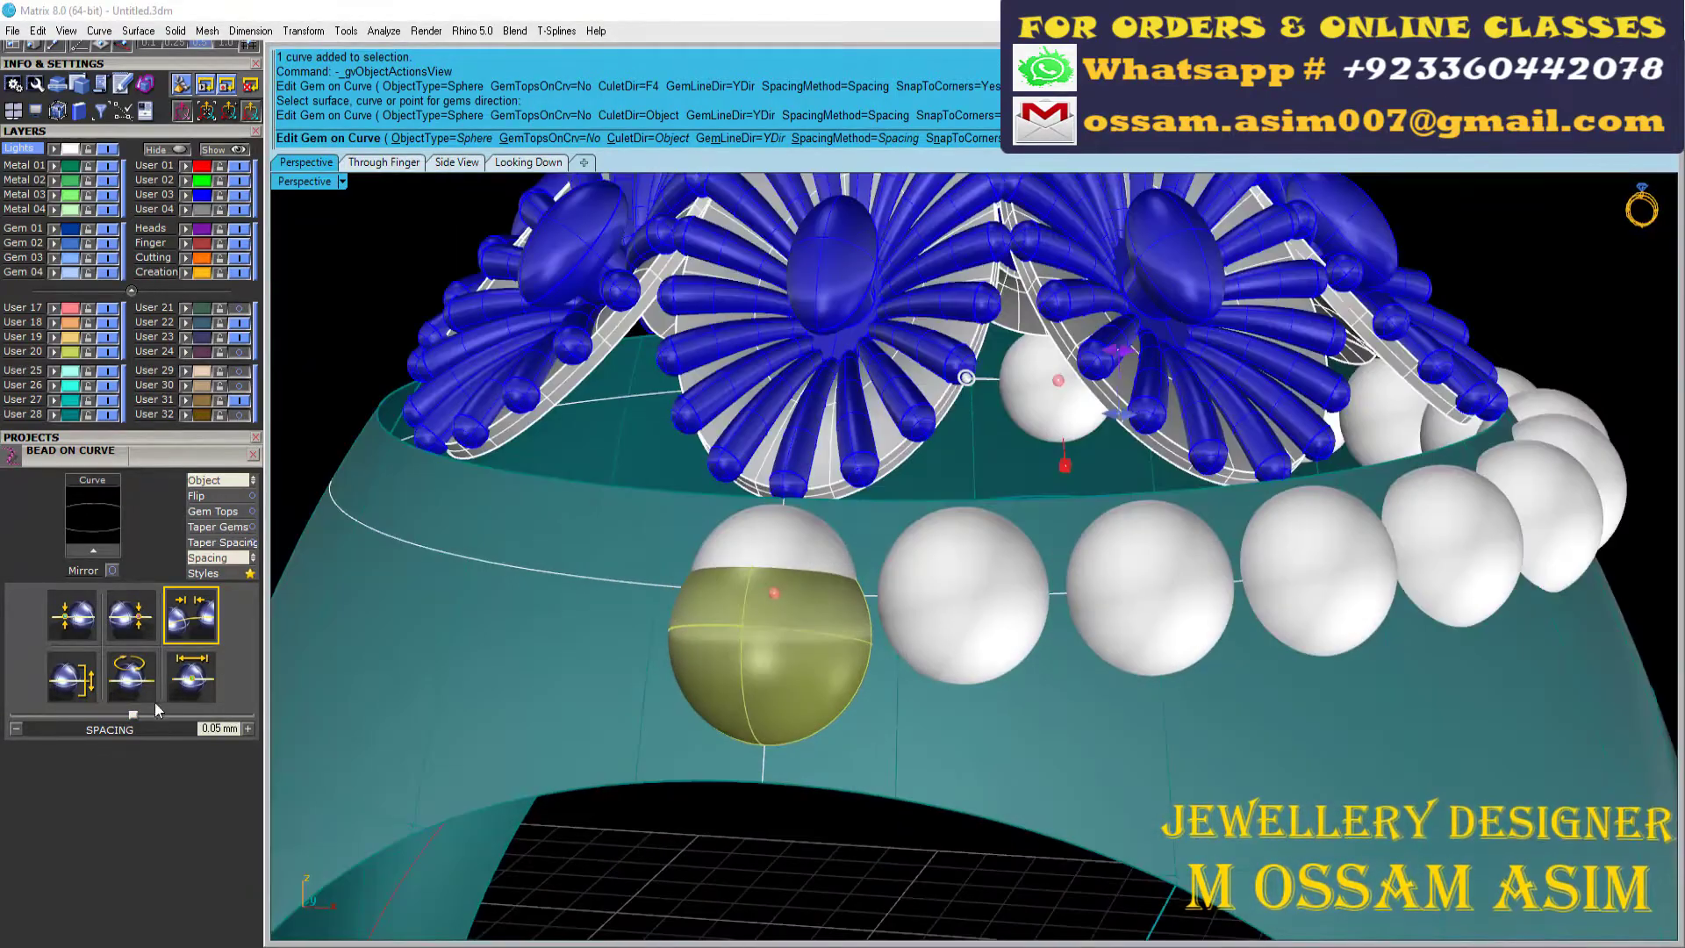
Step: Set the bead start size to 1.84 mm, then adjust and commit it again
left_click(191, 676)
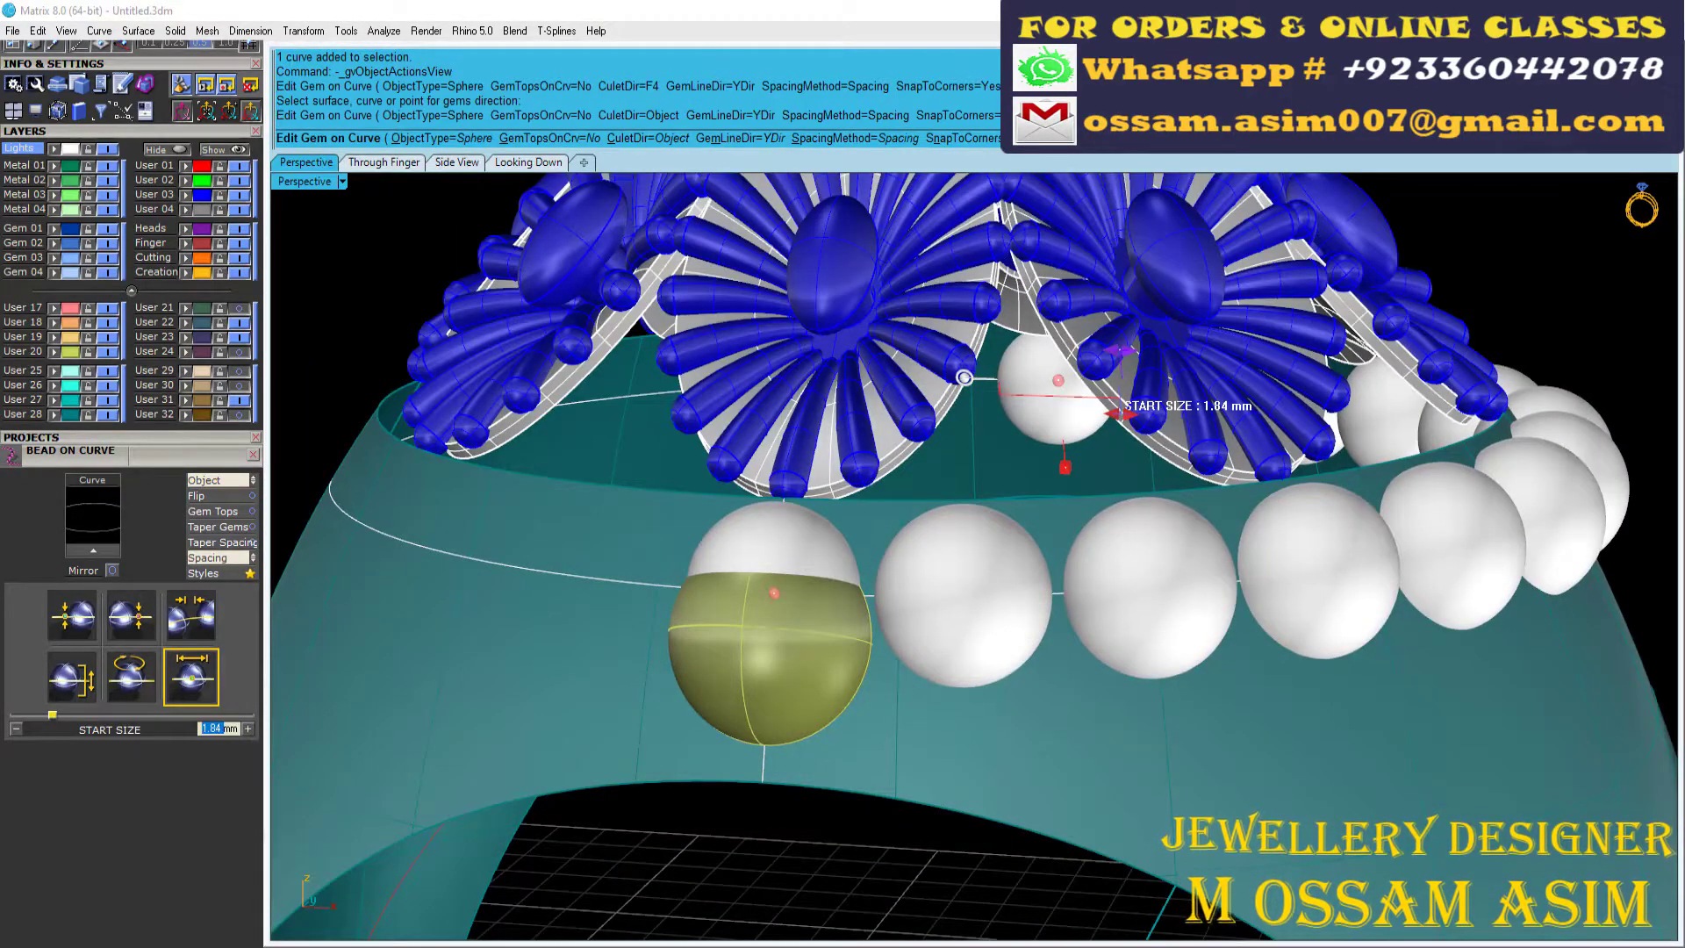
key("Return")
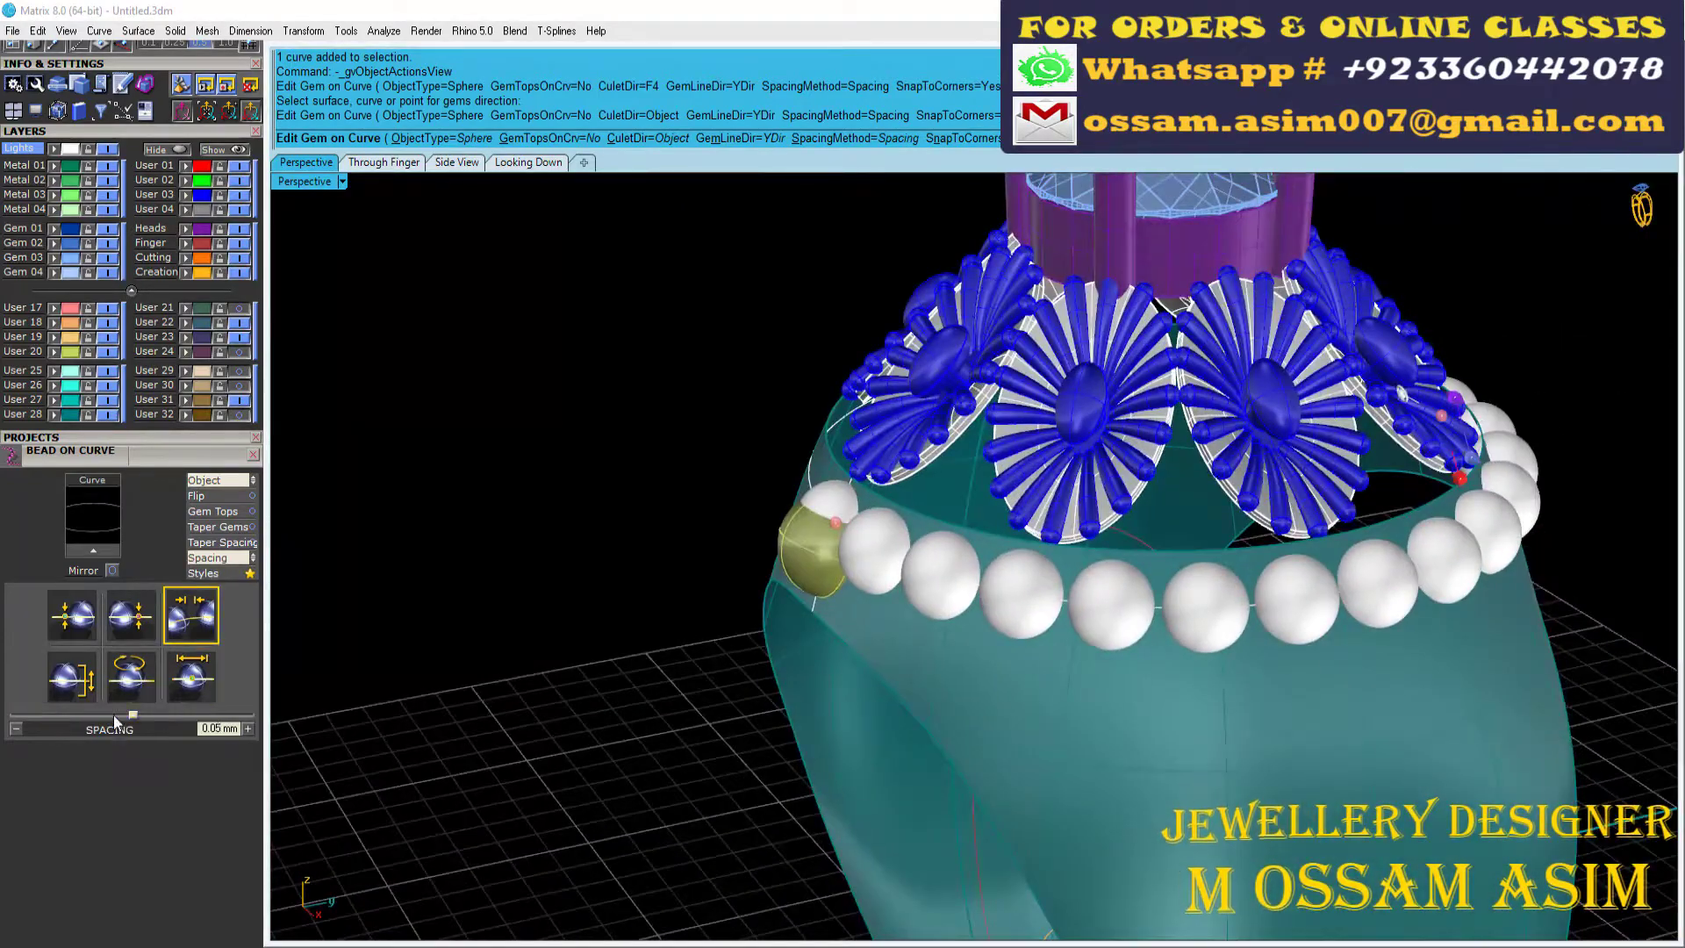
left_click(191, 677)
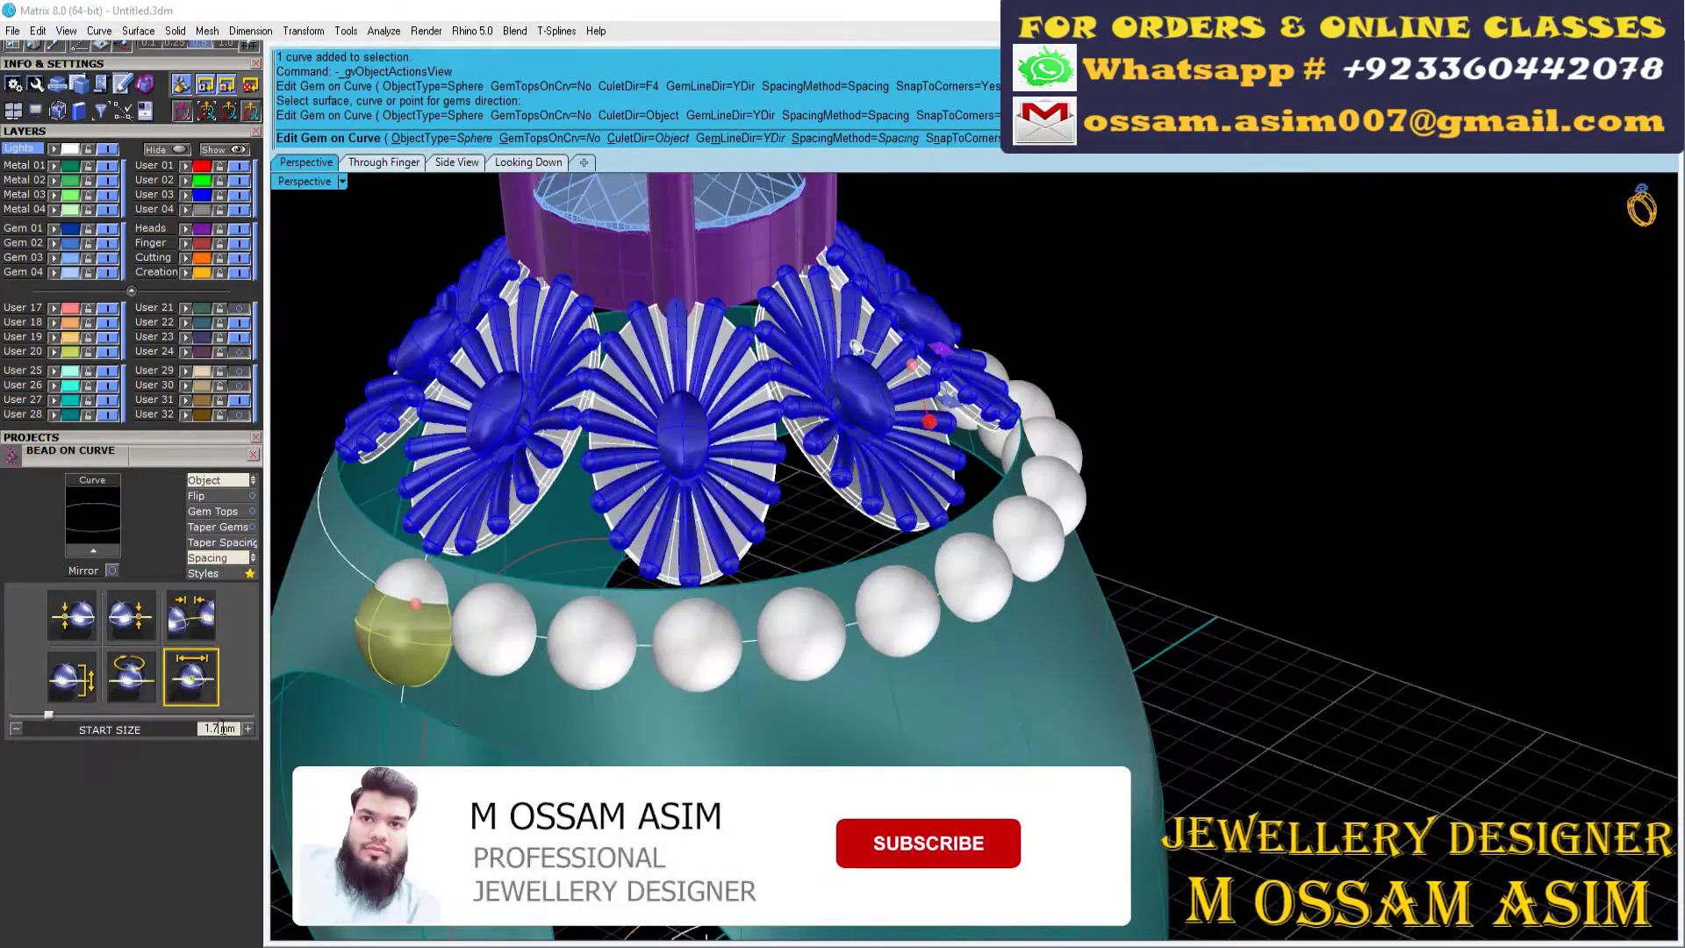
key("Return")
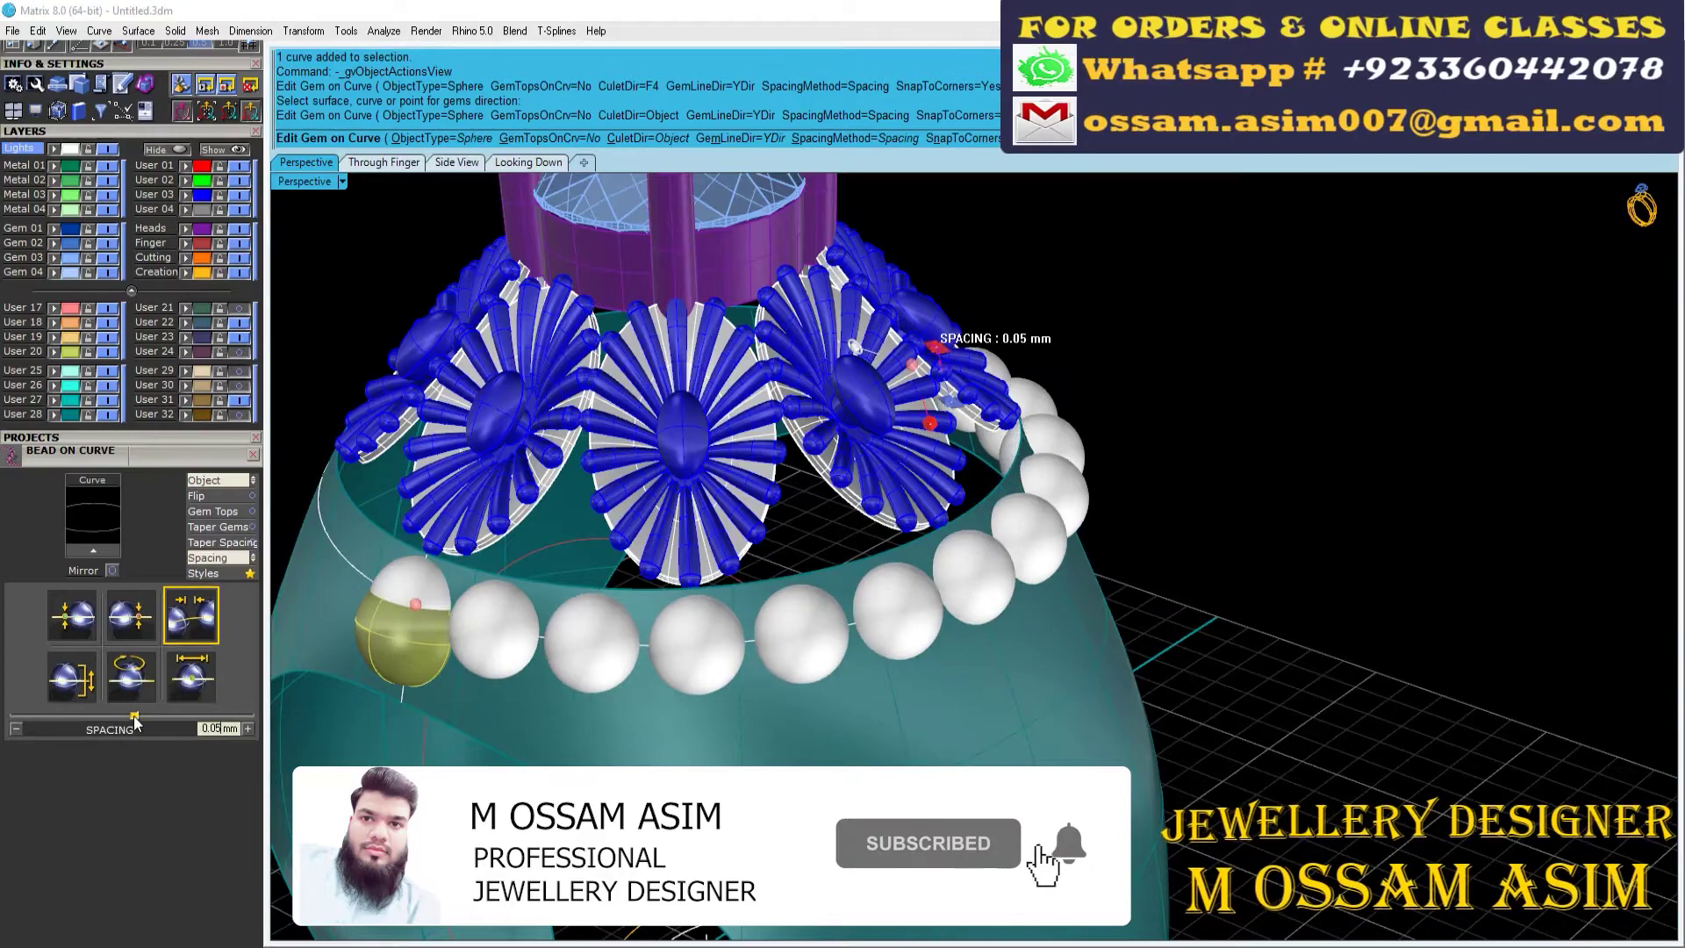
right_click_drag(636, 641, 696, 591)
scroll(696, 590, "up", 3)
Step: Finish the bead edit, switch to the Through Finger view, and select the bead-row guide curves
key("Return")
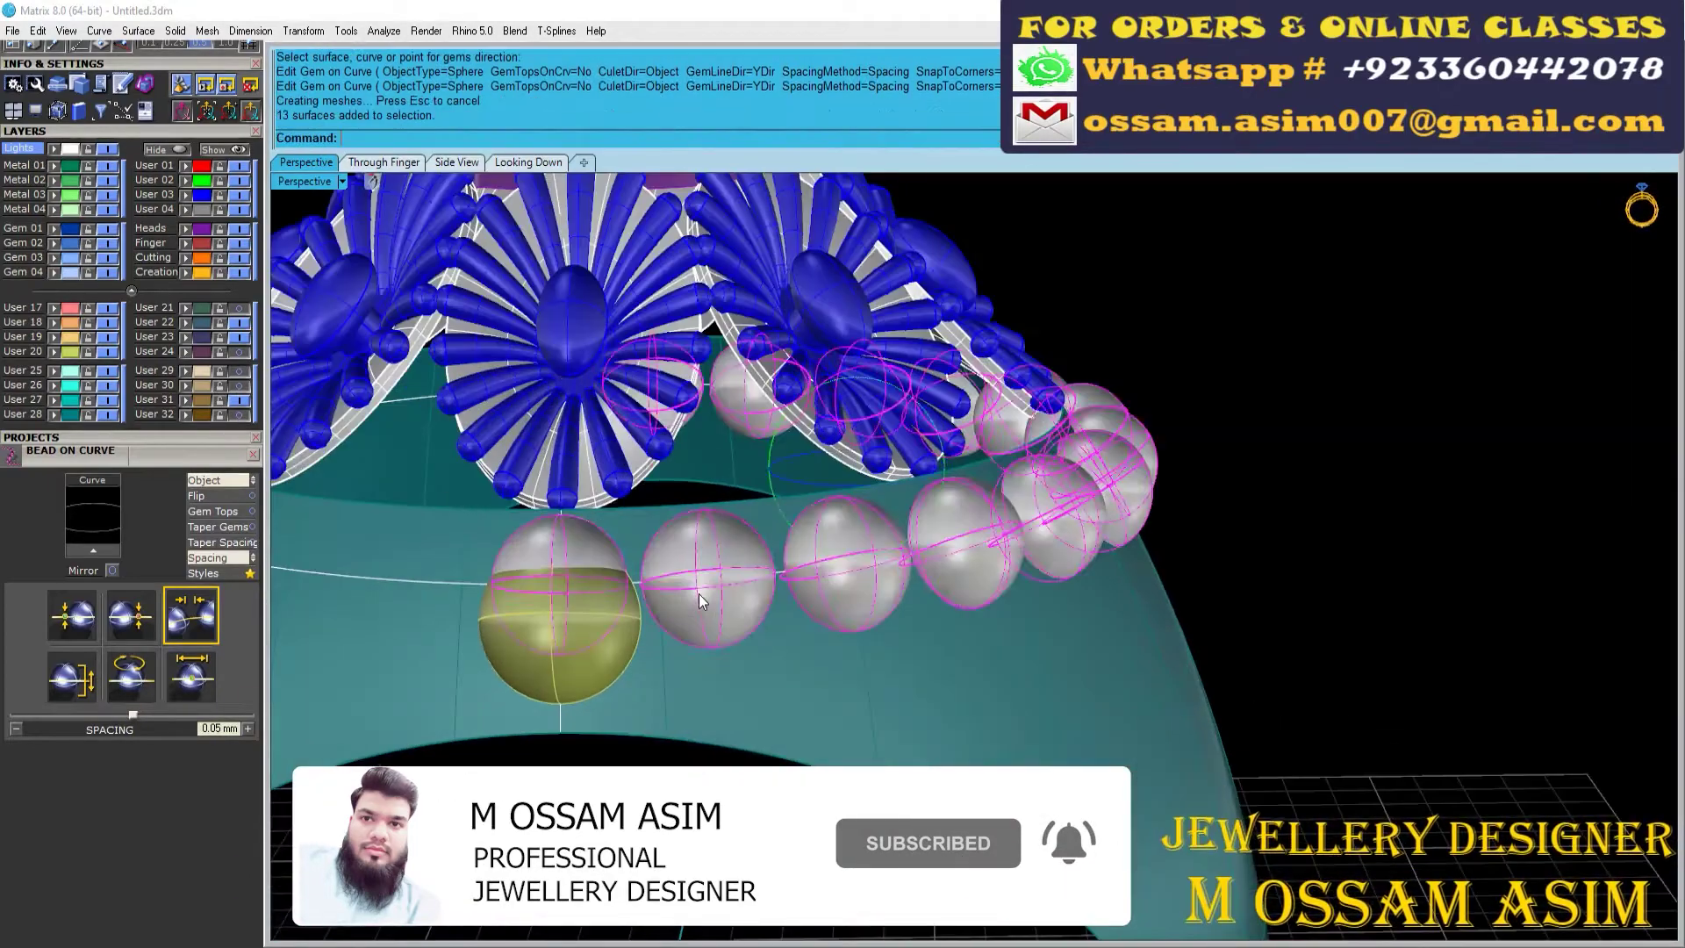
left_click(384, 162)
scroll(598, 428, "up", 3)
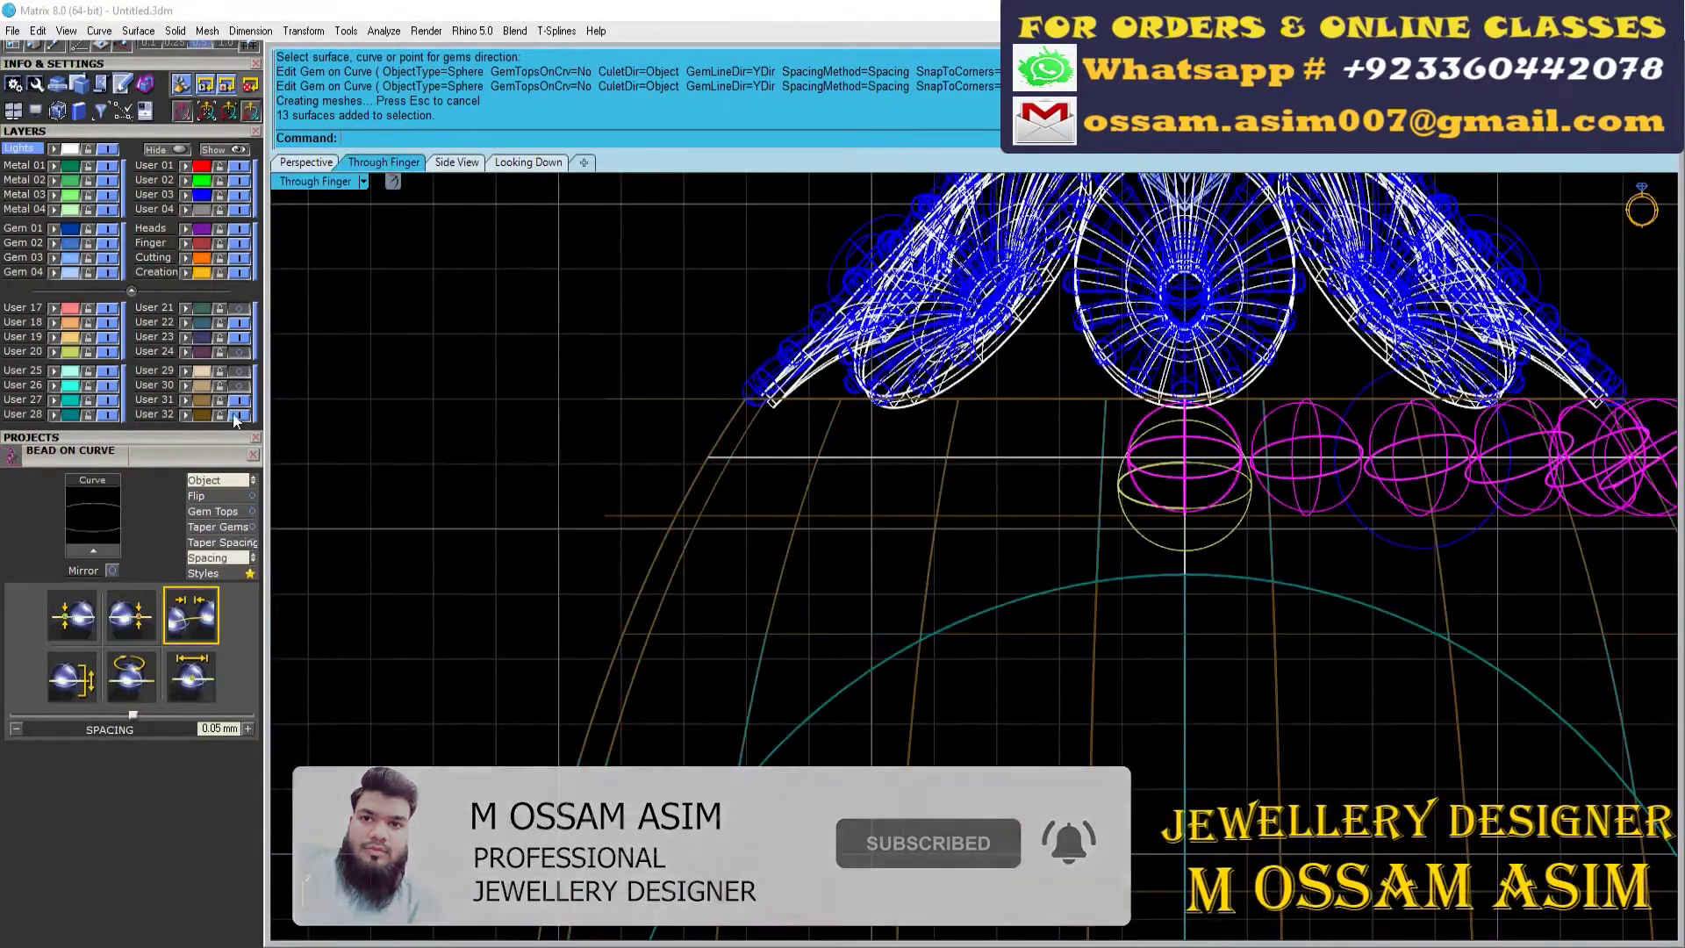
scroll(597, 428, "up", 2)
key("Escape")
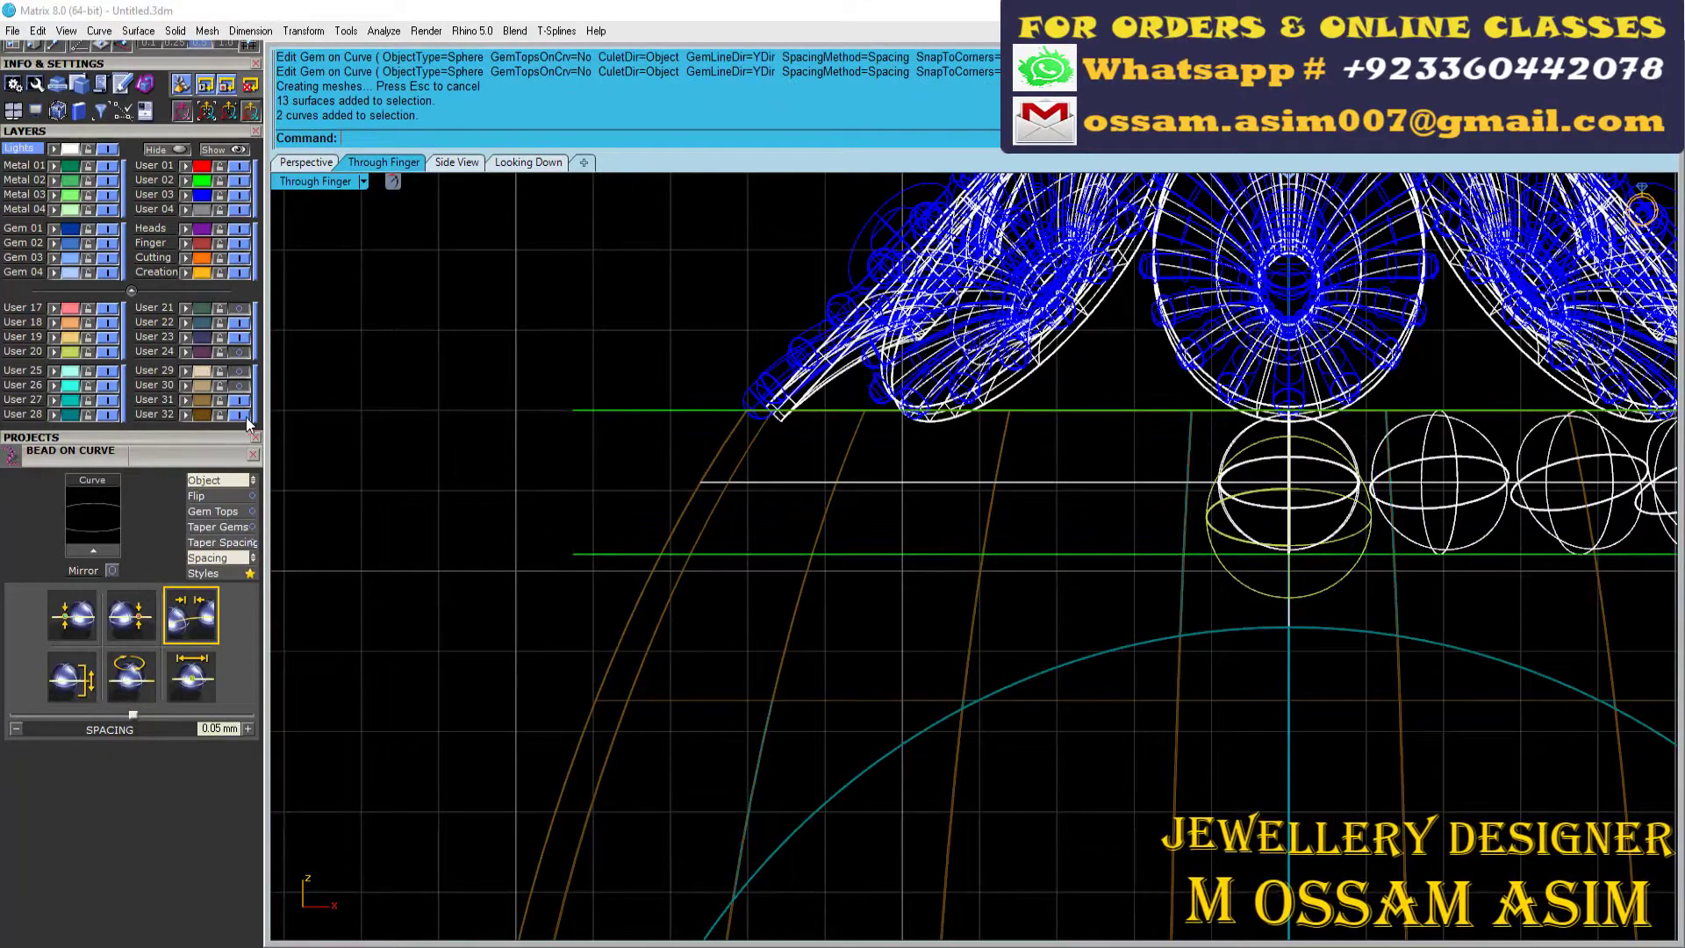
right_click_drag(1492, 492, 790, 439)
scroll(1075, 454, "up", 3)
left_click_drag(1325, 584, 1209, 284)
Step: Tween in-between guide lines between the bead-row curves
left_click(211, 110)
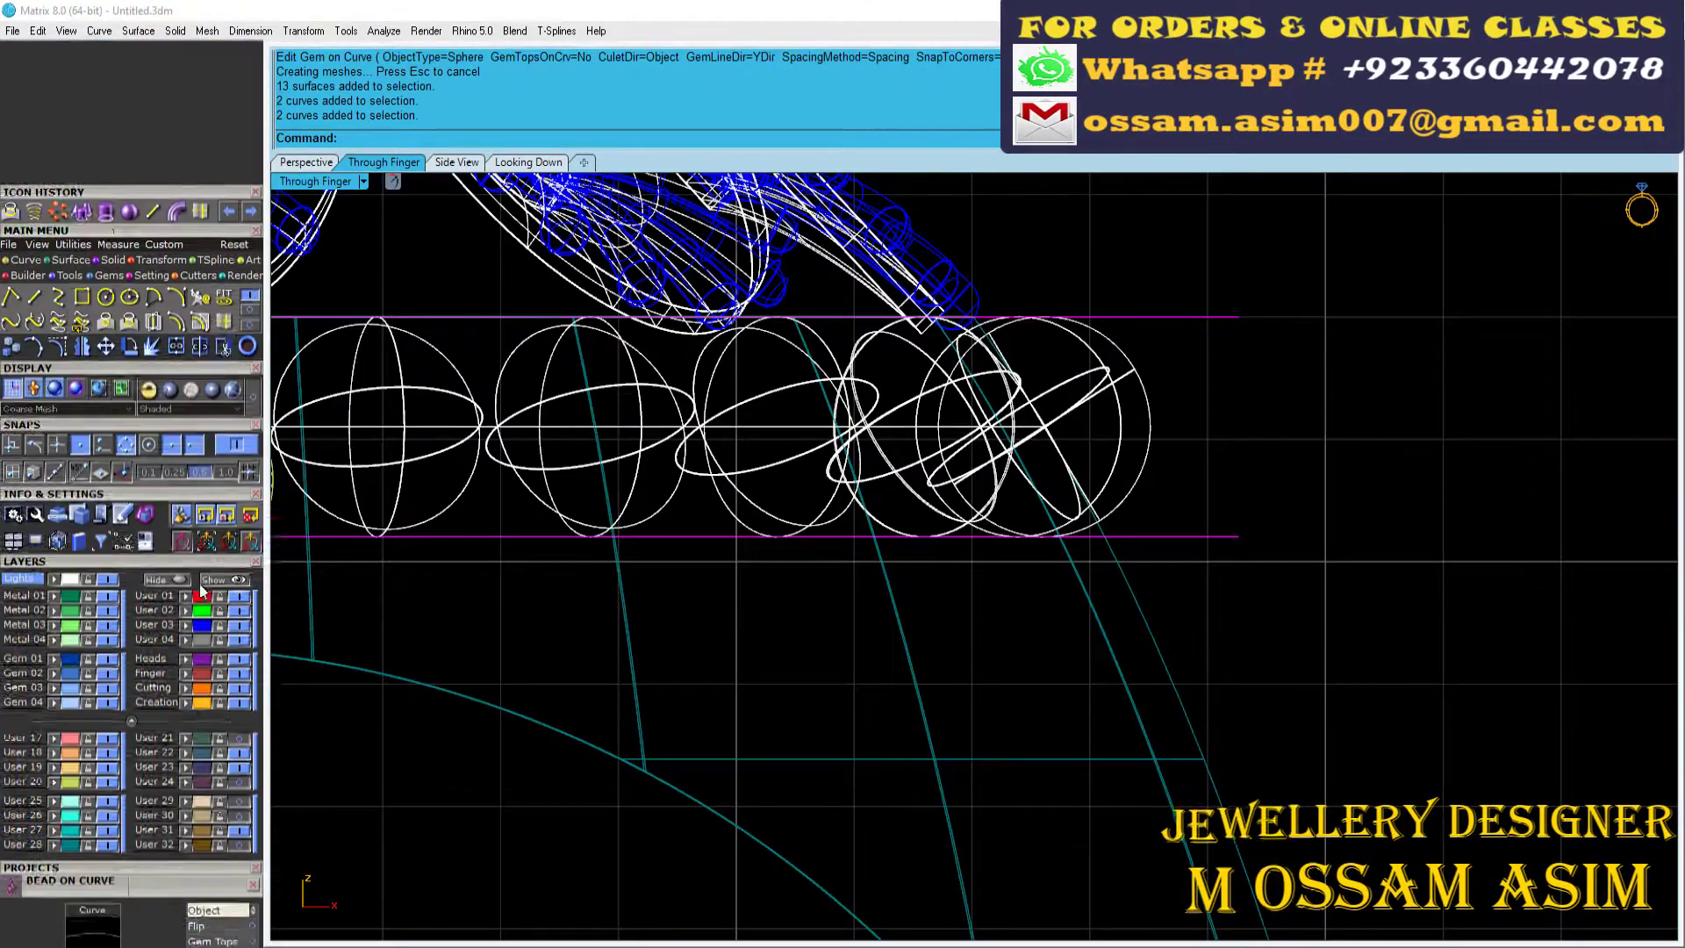
scroll(221, 333, "up", 5)
scroll(1228, 421, "up", 3)
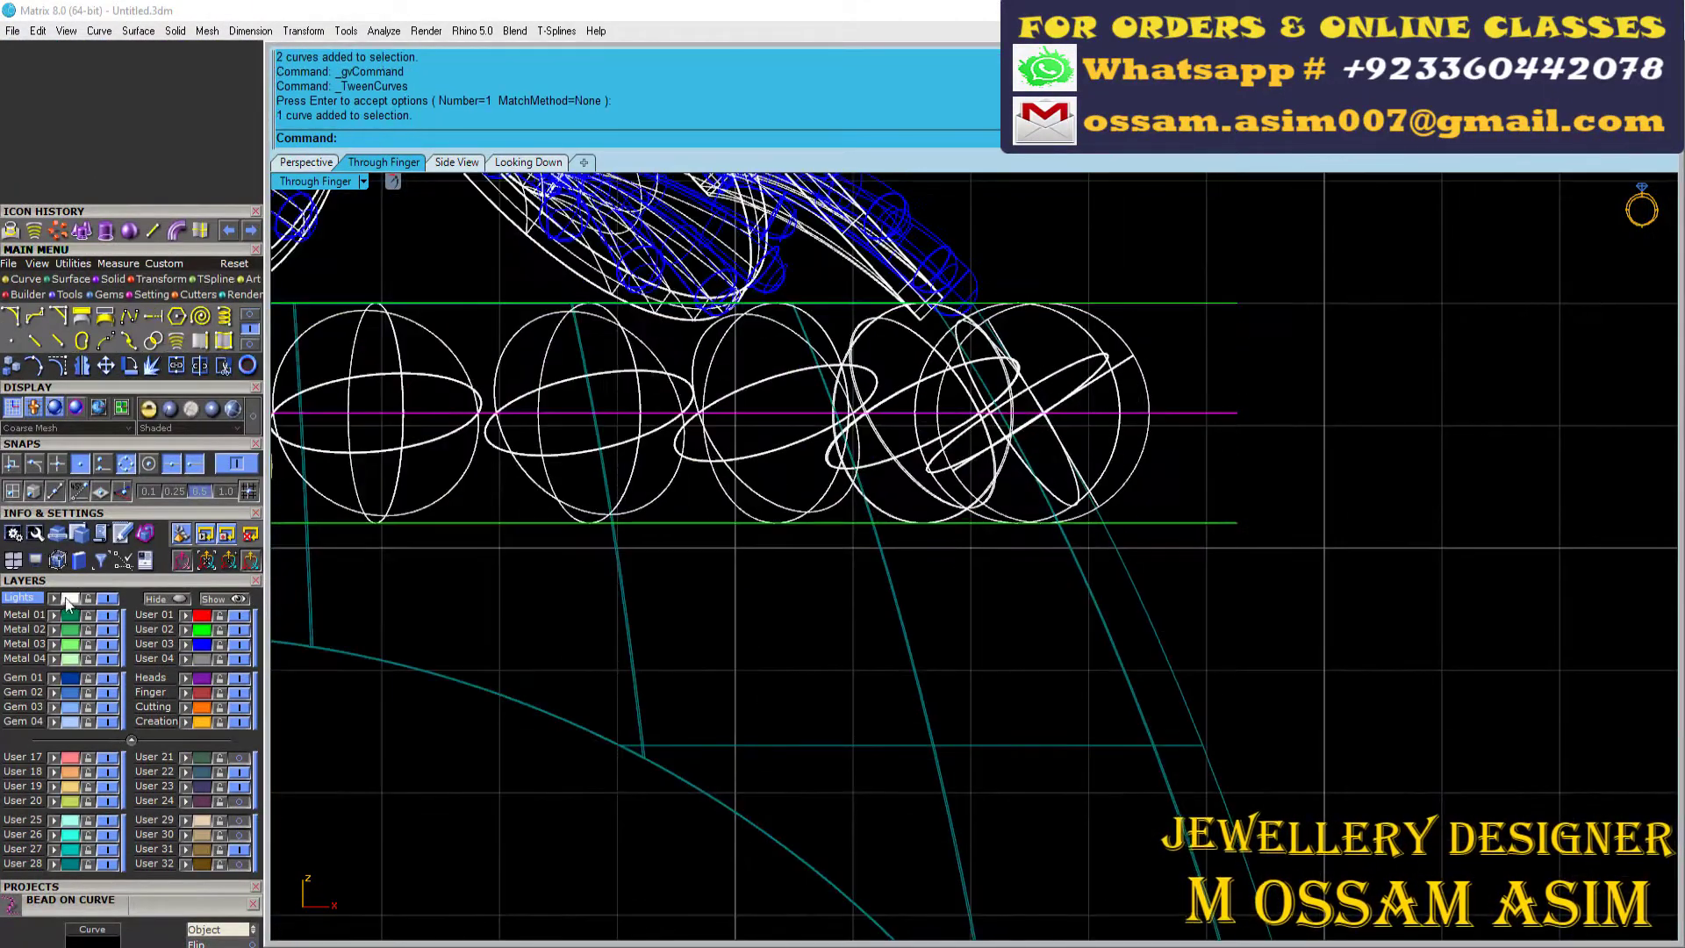
scroll(1316, 256, "up", 2)
scroll(1362, 407, "down", 3)
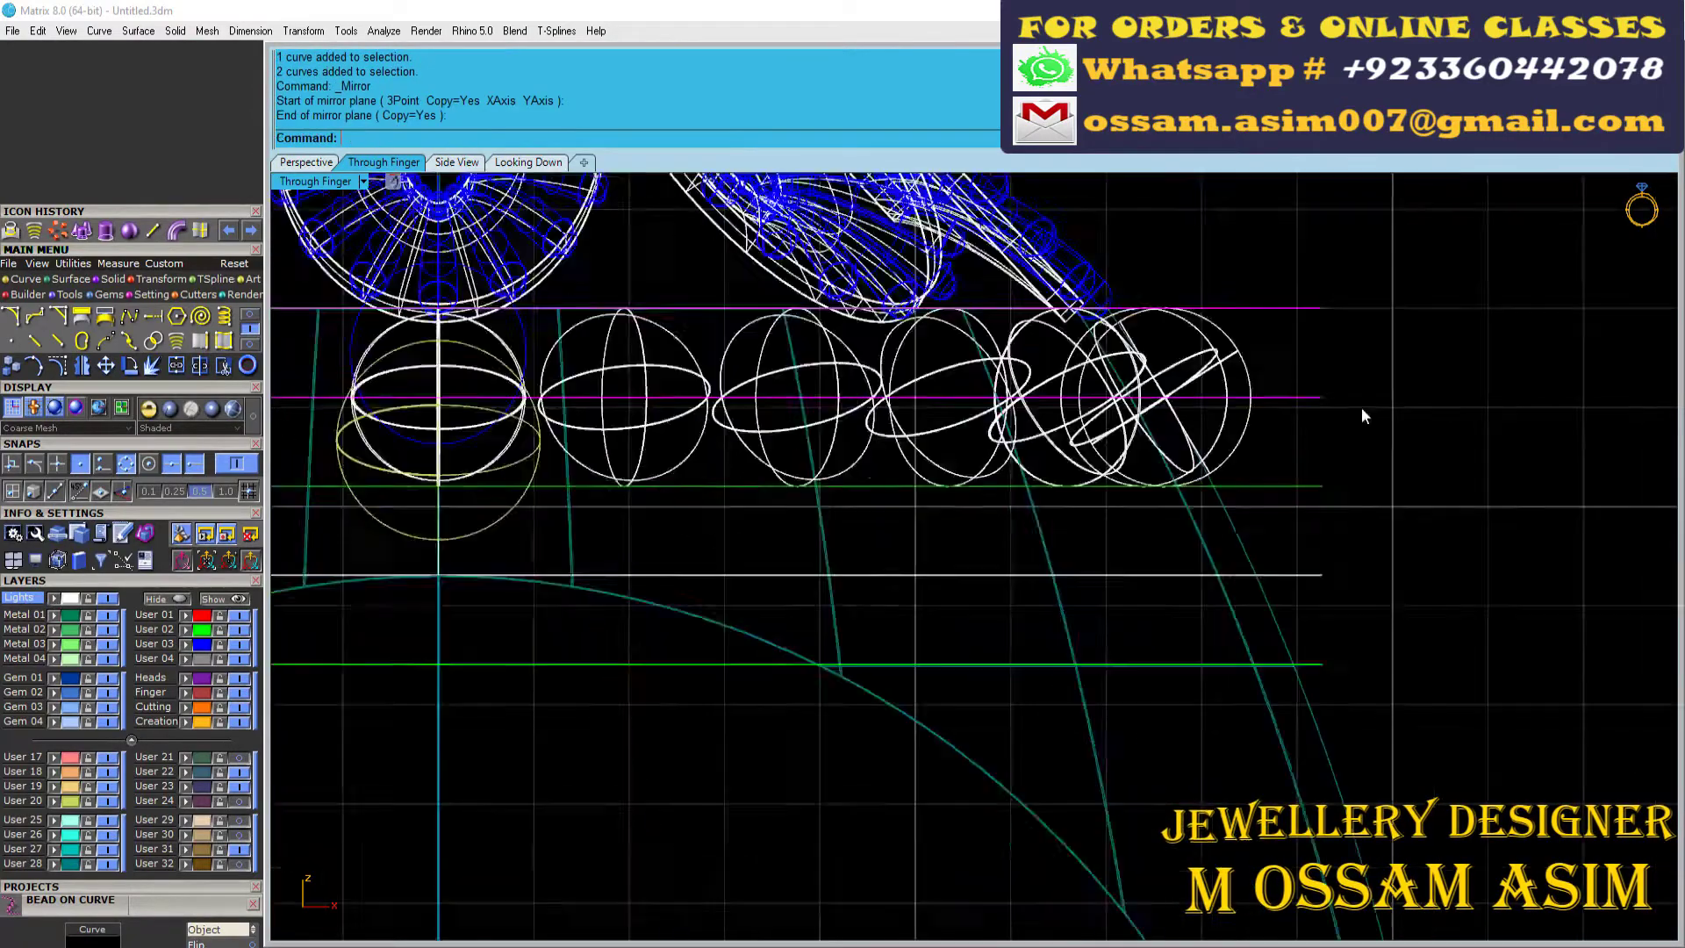
scroll(1329, 519, "down", 2)
scroll(1329, 635, "up", 4)
scroll(1229, 606, "down", 4)
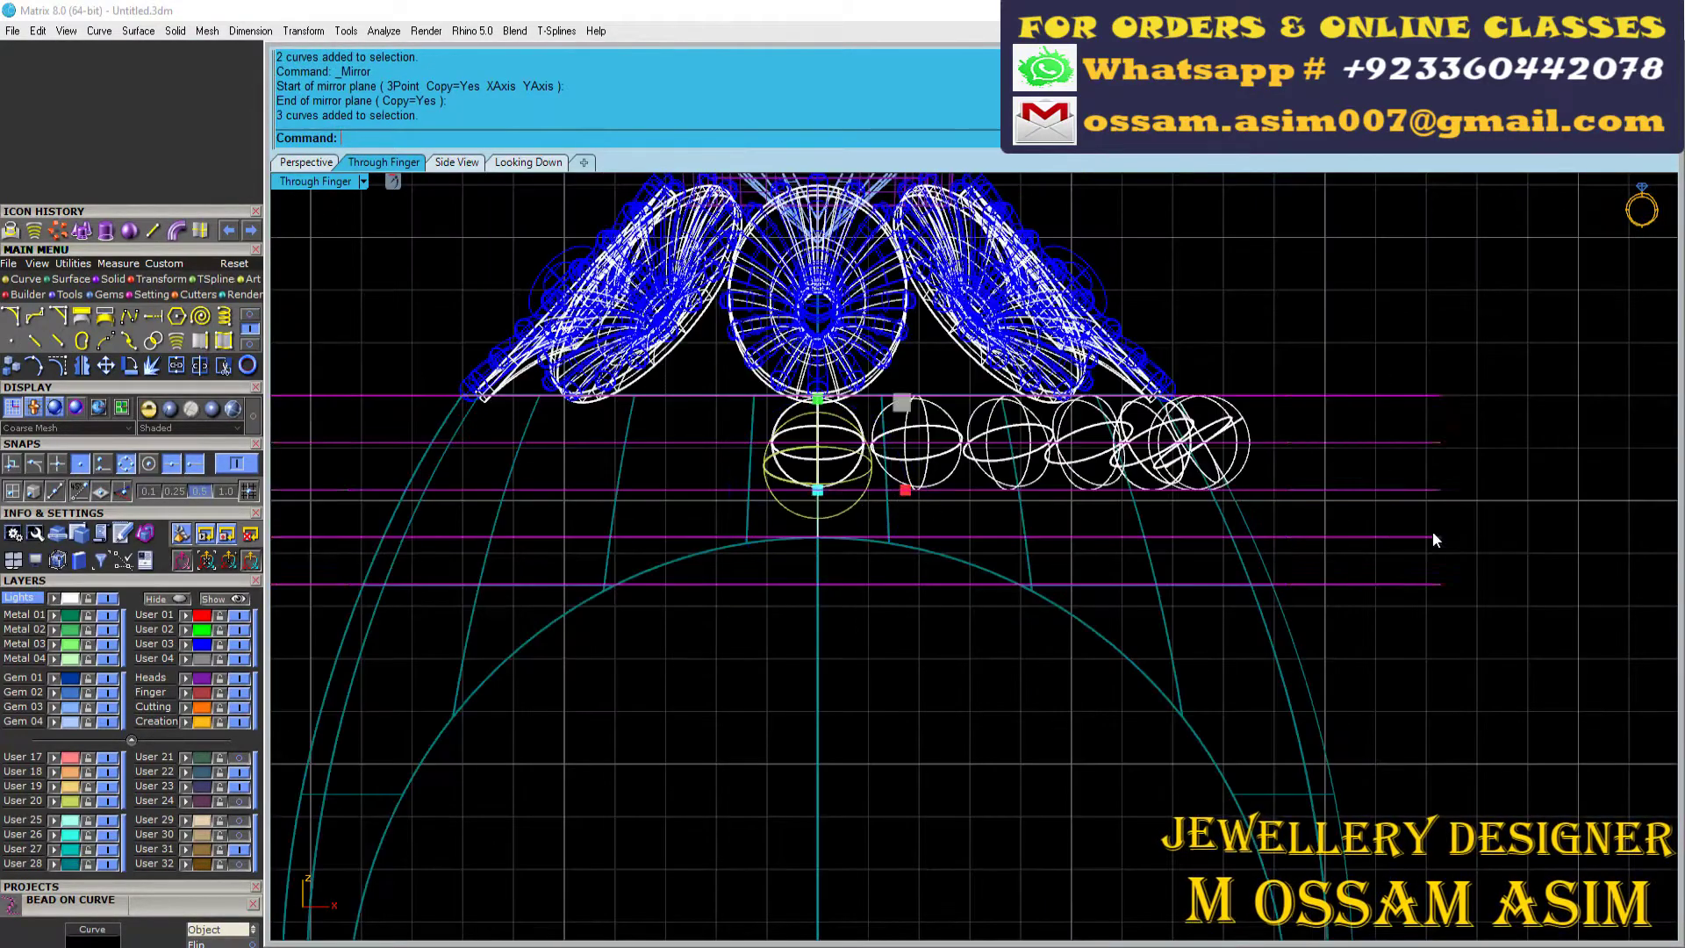
Step: Mirror the tweened guide lines down the shank and window-select them for projection
key("Return")
left_click(1418, 579)
scroll(1451, 607, "down", 3)
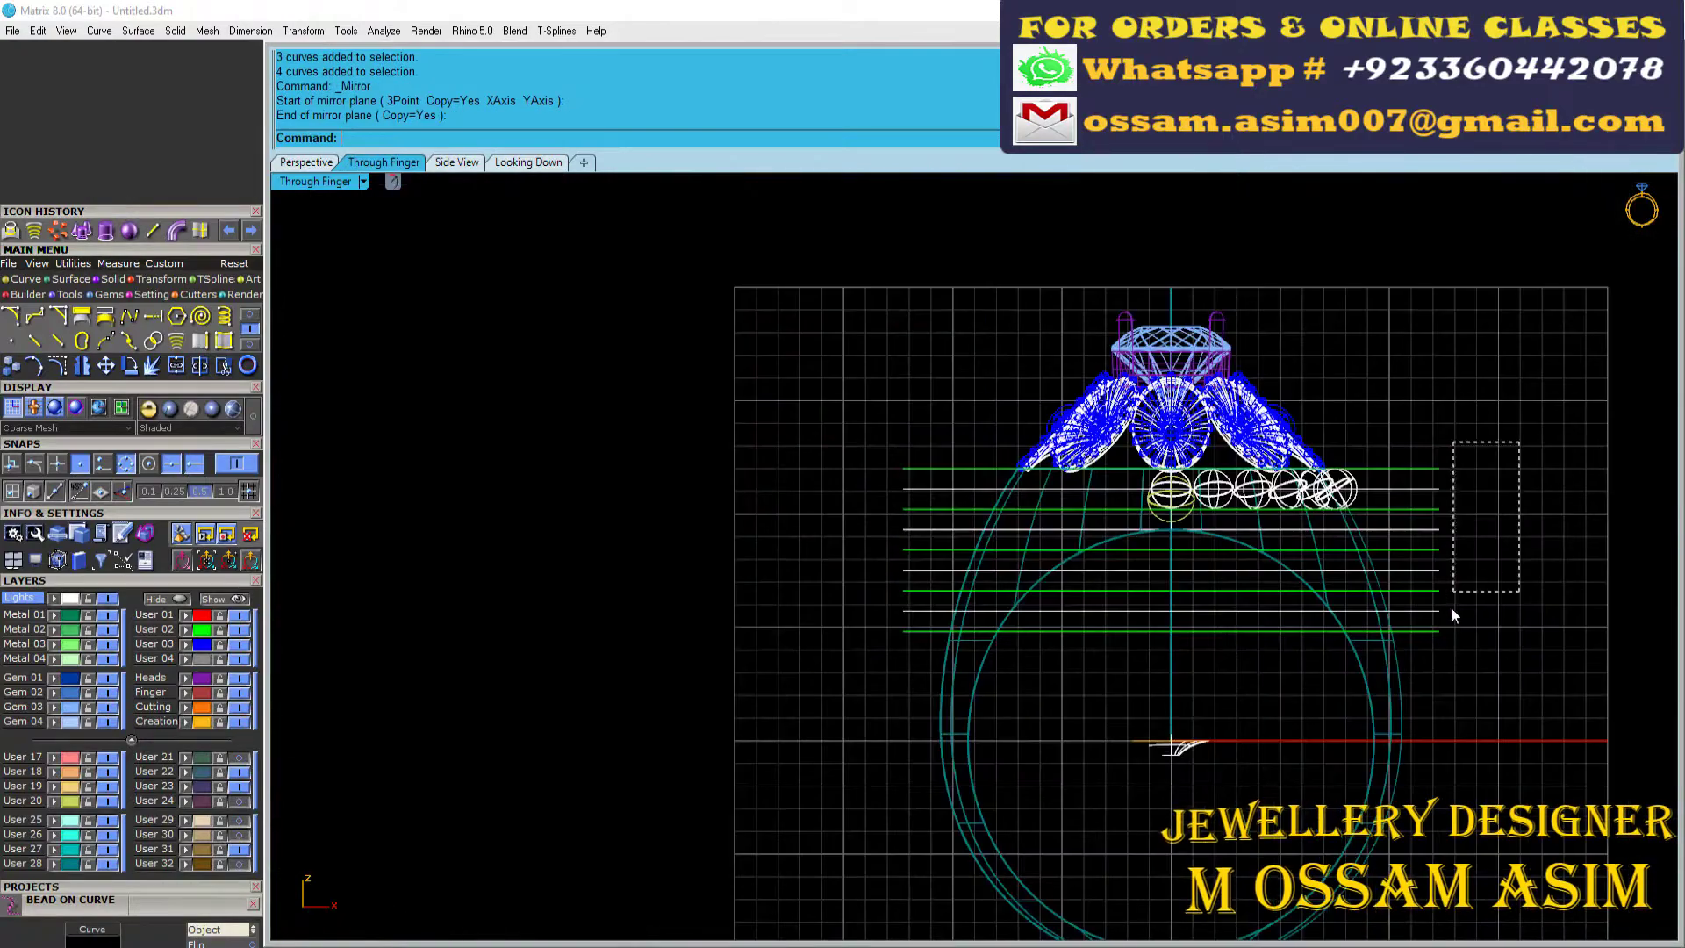
scroll(1479, 602, "up", 3)
left_click(1479, 602)
left_click(1451, 578)
left_click(1369, 577)
scroll(1404, 632, "down", 3)
scroll(1393, 676, "up", 2)
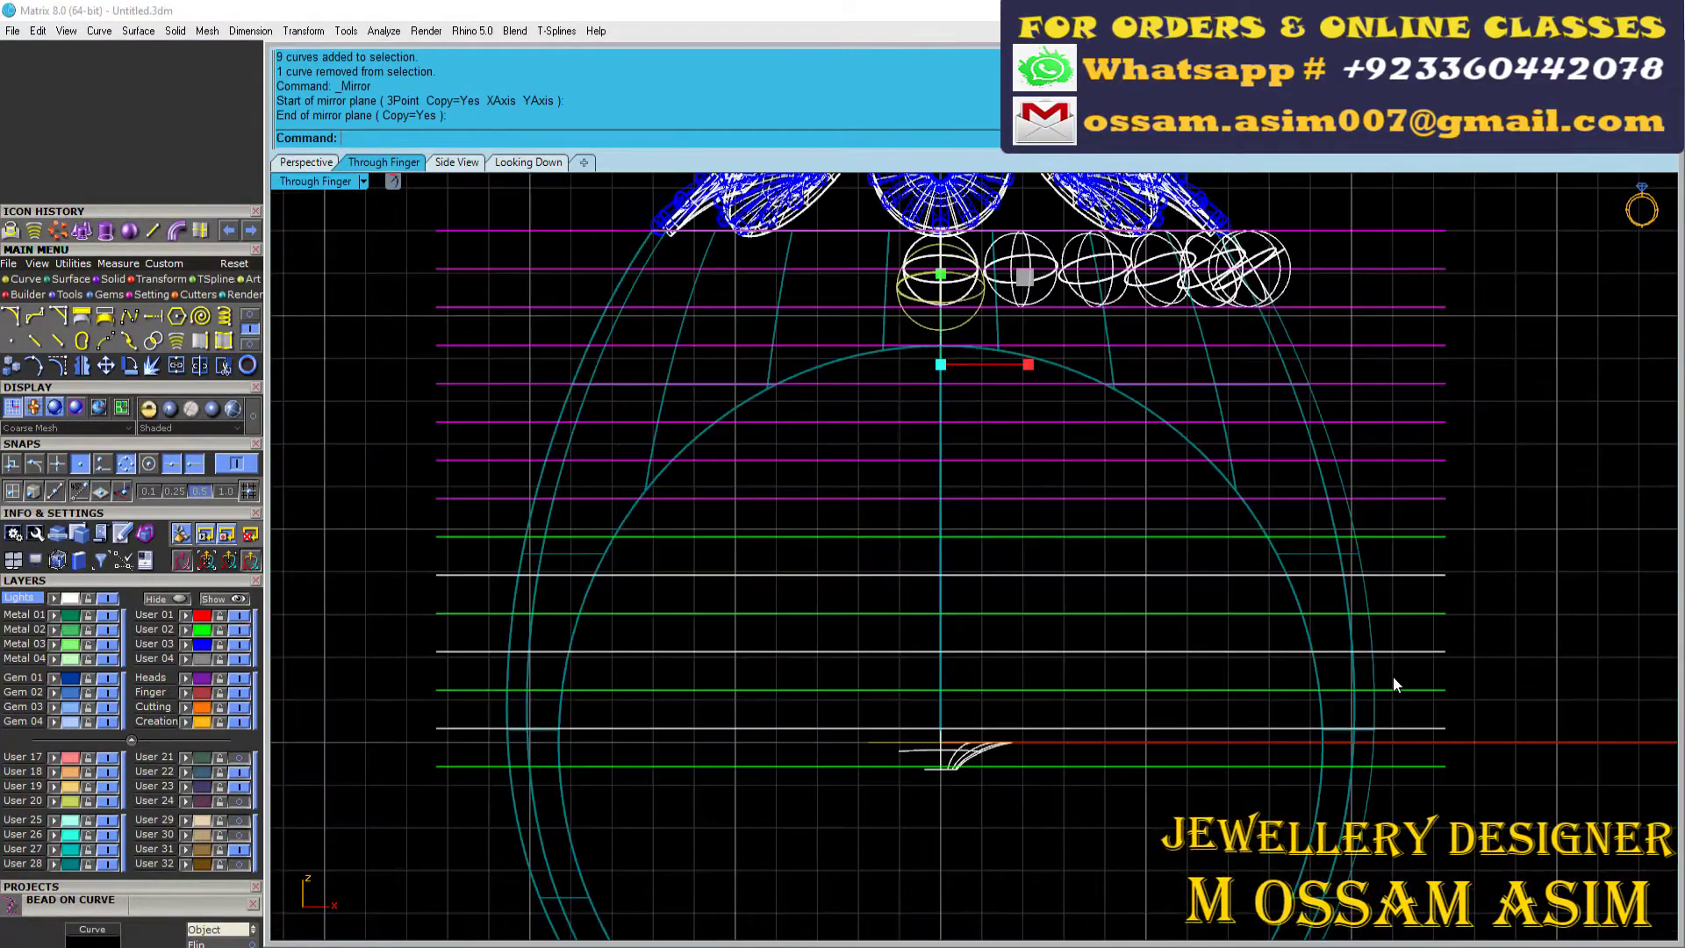
scroll(1405, 527, "down", 2)
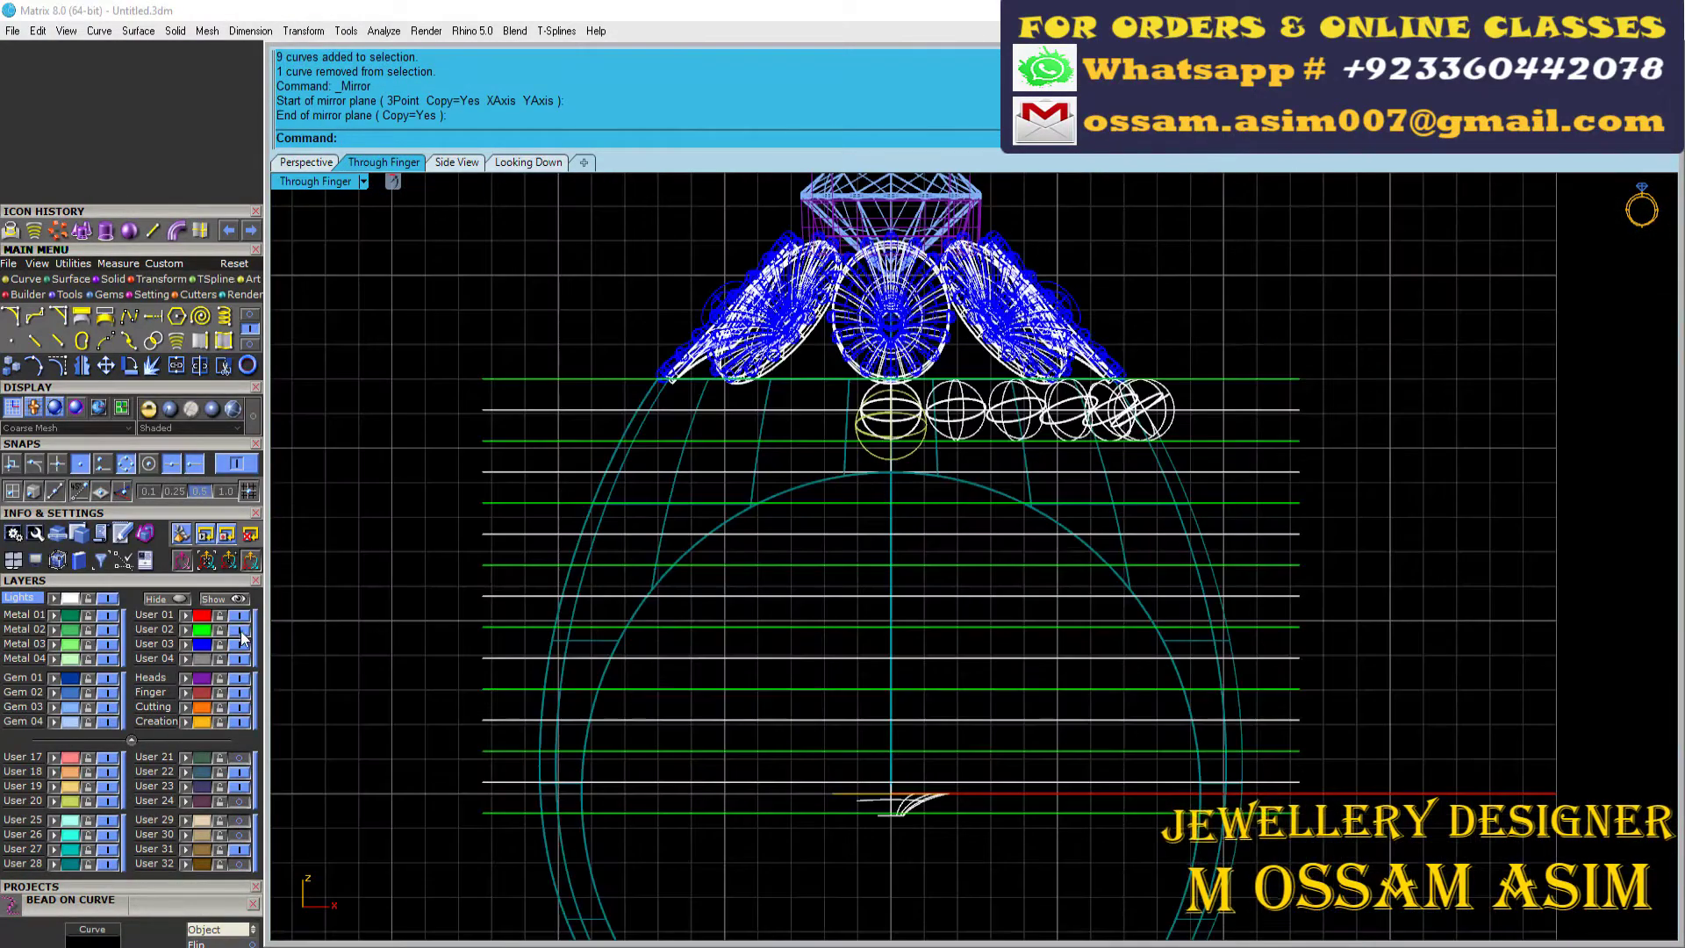
left_click_drag(1335, 386, 1281, 799)
left_click(176, 343)
Step: Project the guide lines onto the shank and check the bead start-size and end-position settings
scroll(1377, 525, "up", 3)
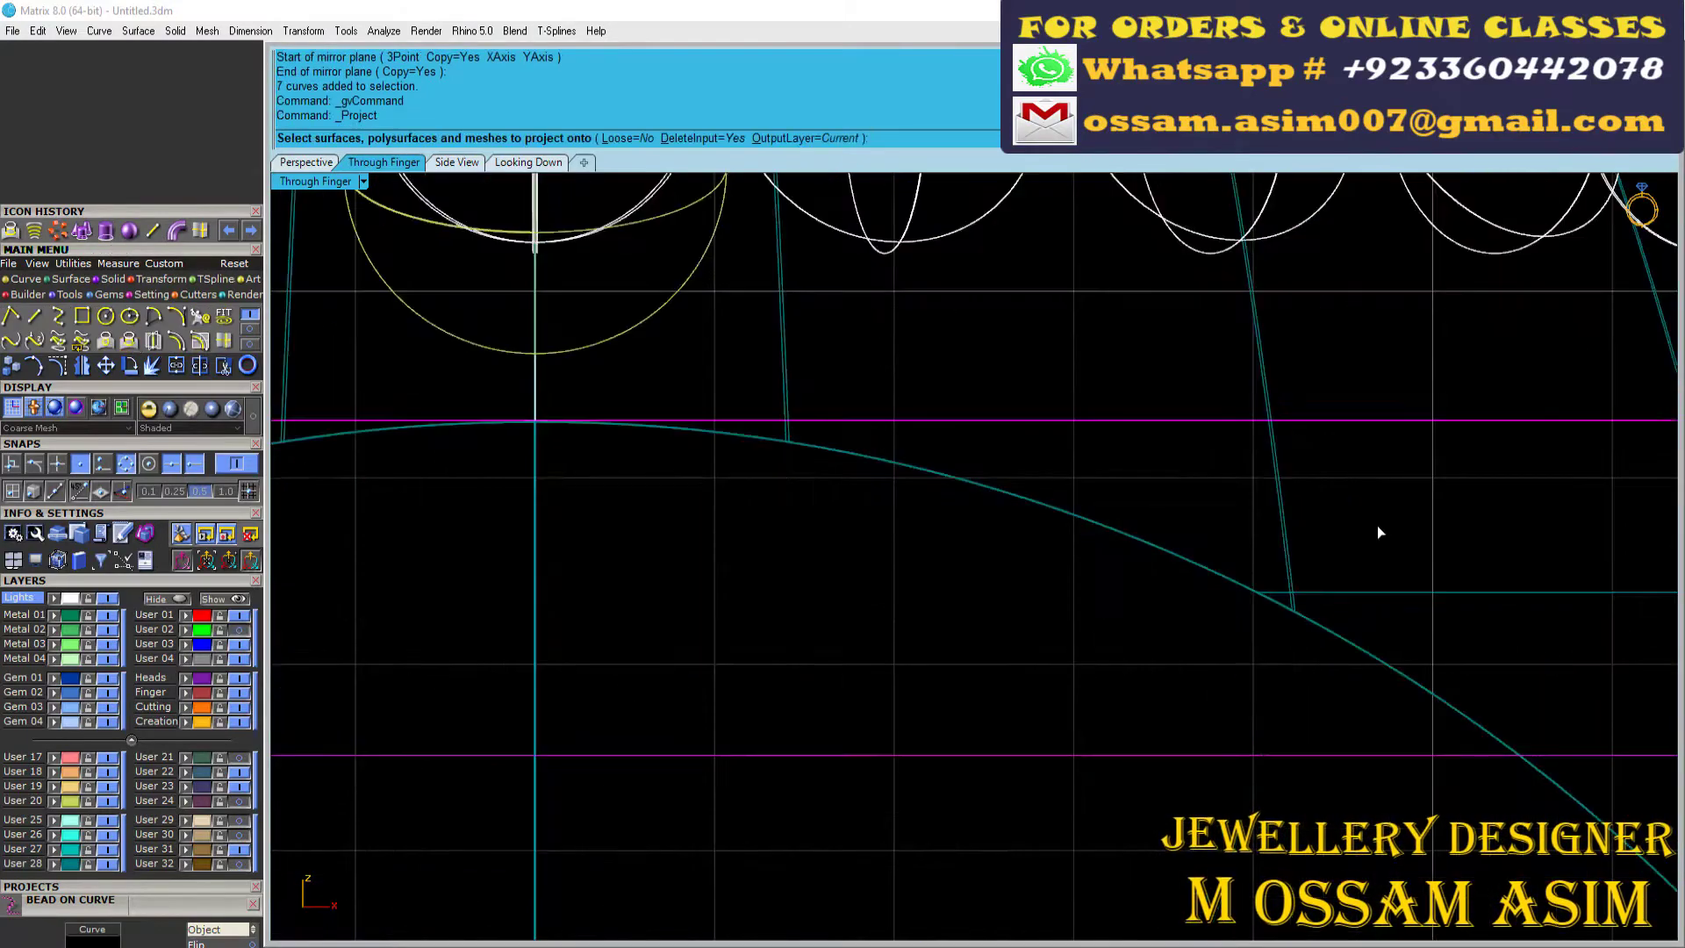
scroll(1229, 509, "down", 4)
scroll(1053, 483, "up", 1)
scroll(1052, 481, "up", 3)
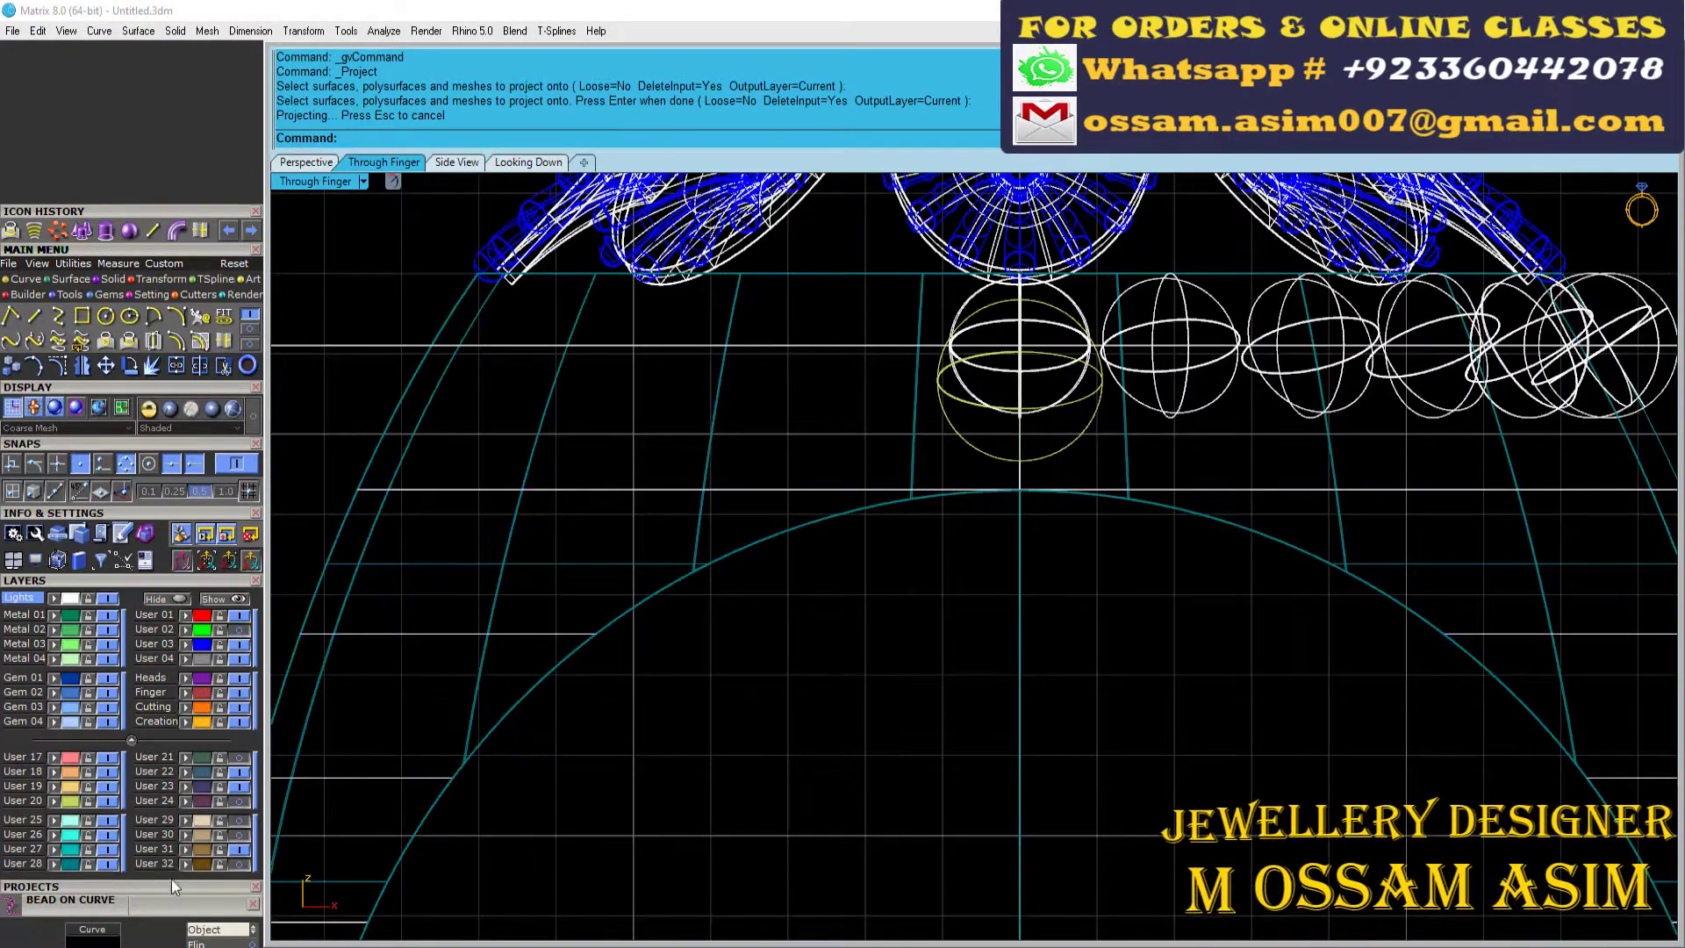
scroll(155, 629, "down", 3)
scroll(155, 628, "down", 3)
left_click(189, 778)
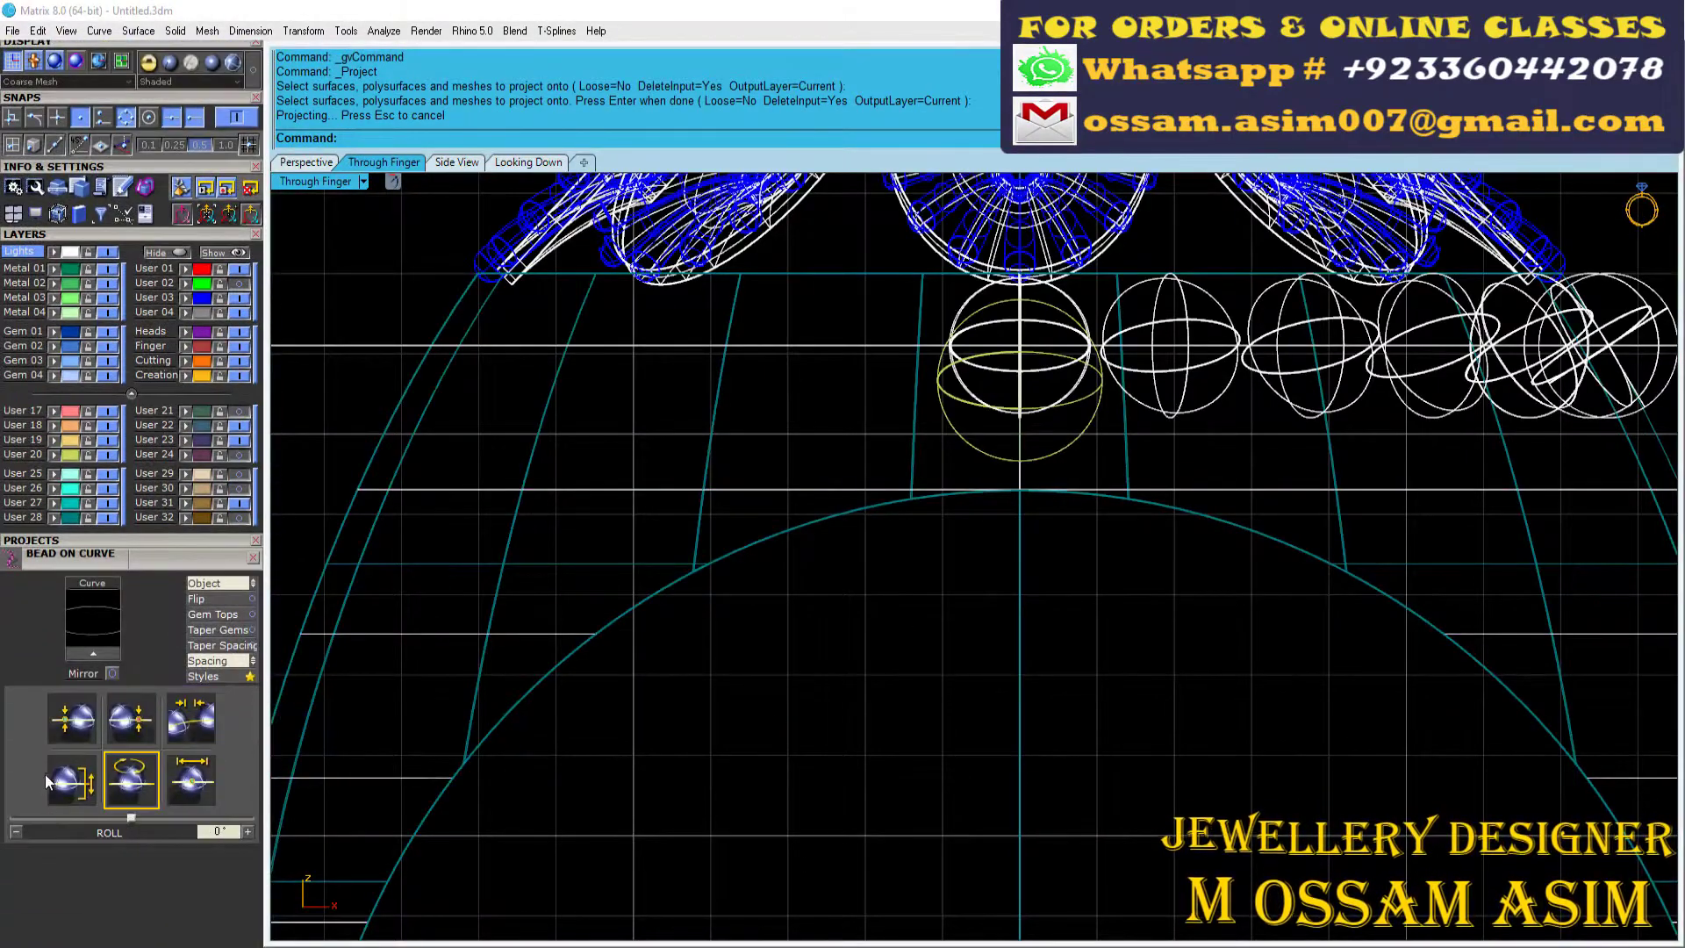
left_click(131, 718)
Step: Return to the shaded Perspective view
scroll(689, 556, "down", 3)
scroll(965, 439, "up", 3)
scroll(1086, 391, "up", 1)
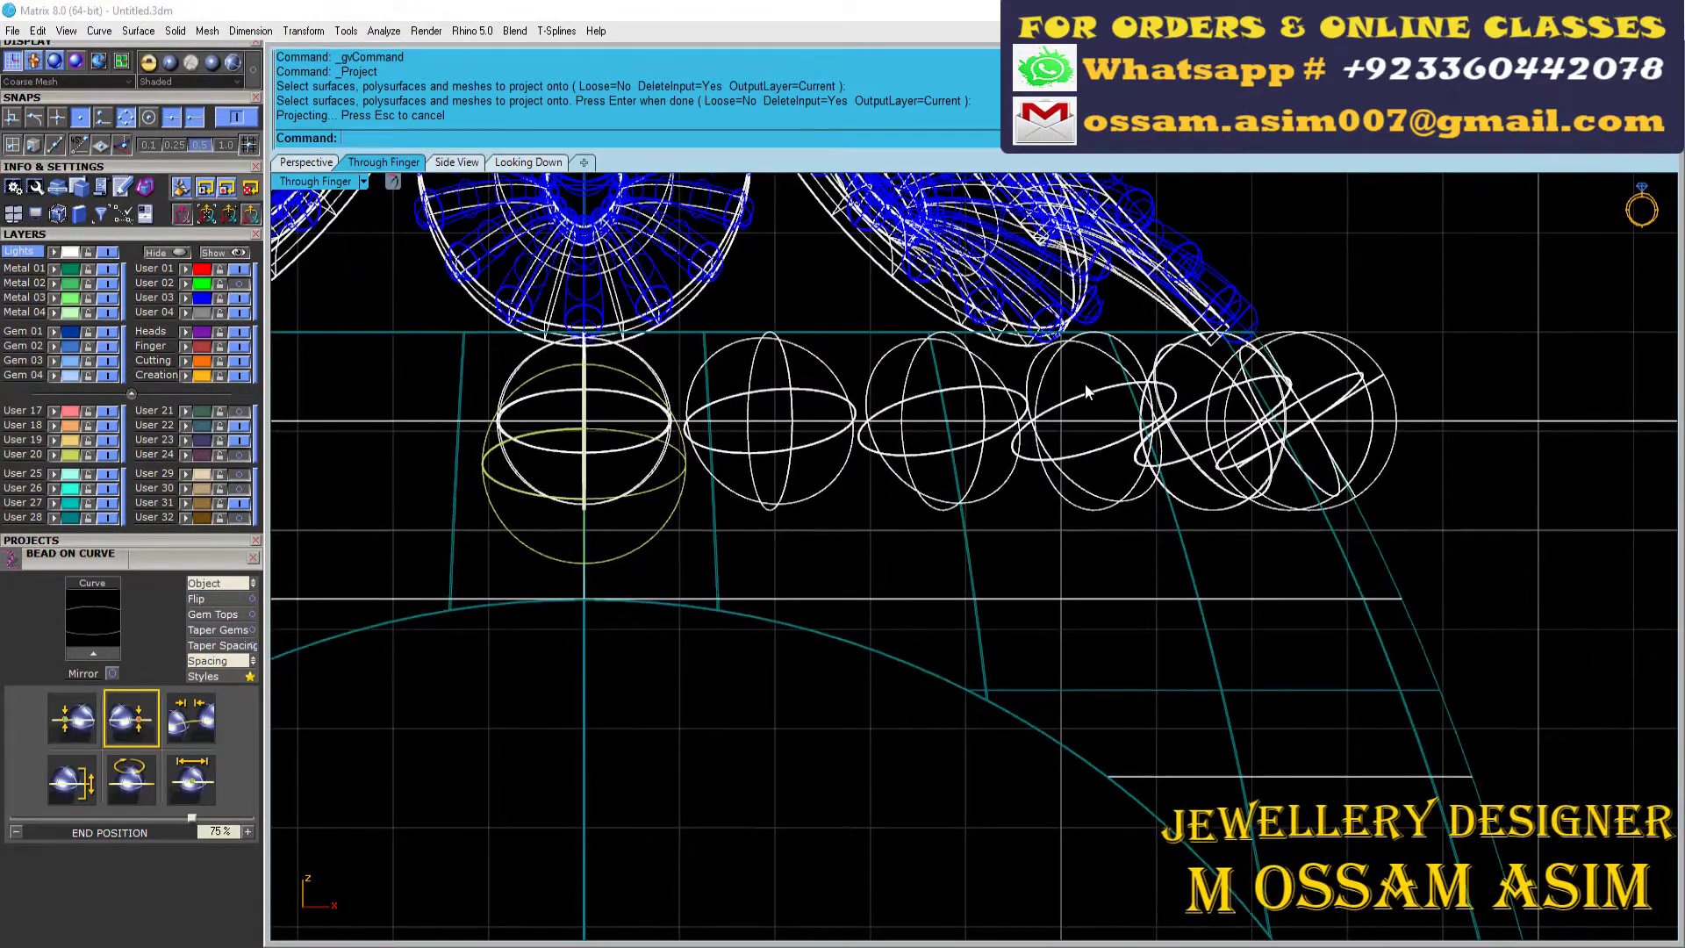
left_click(294, 163)
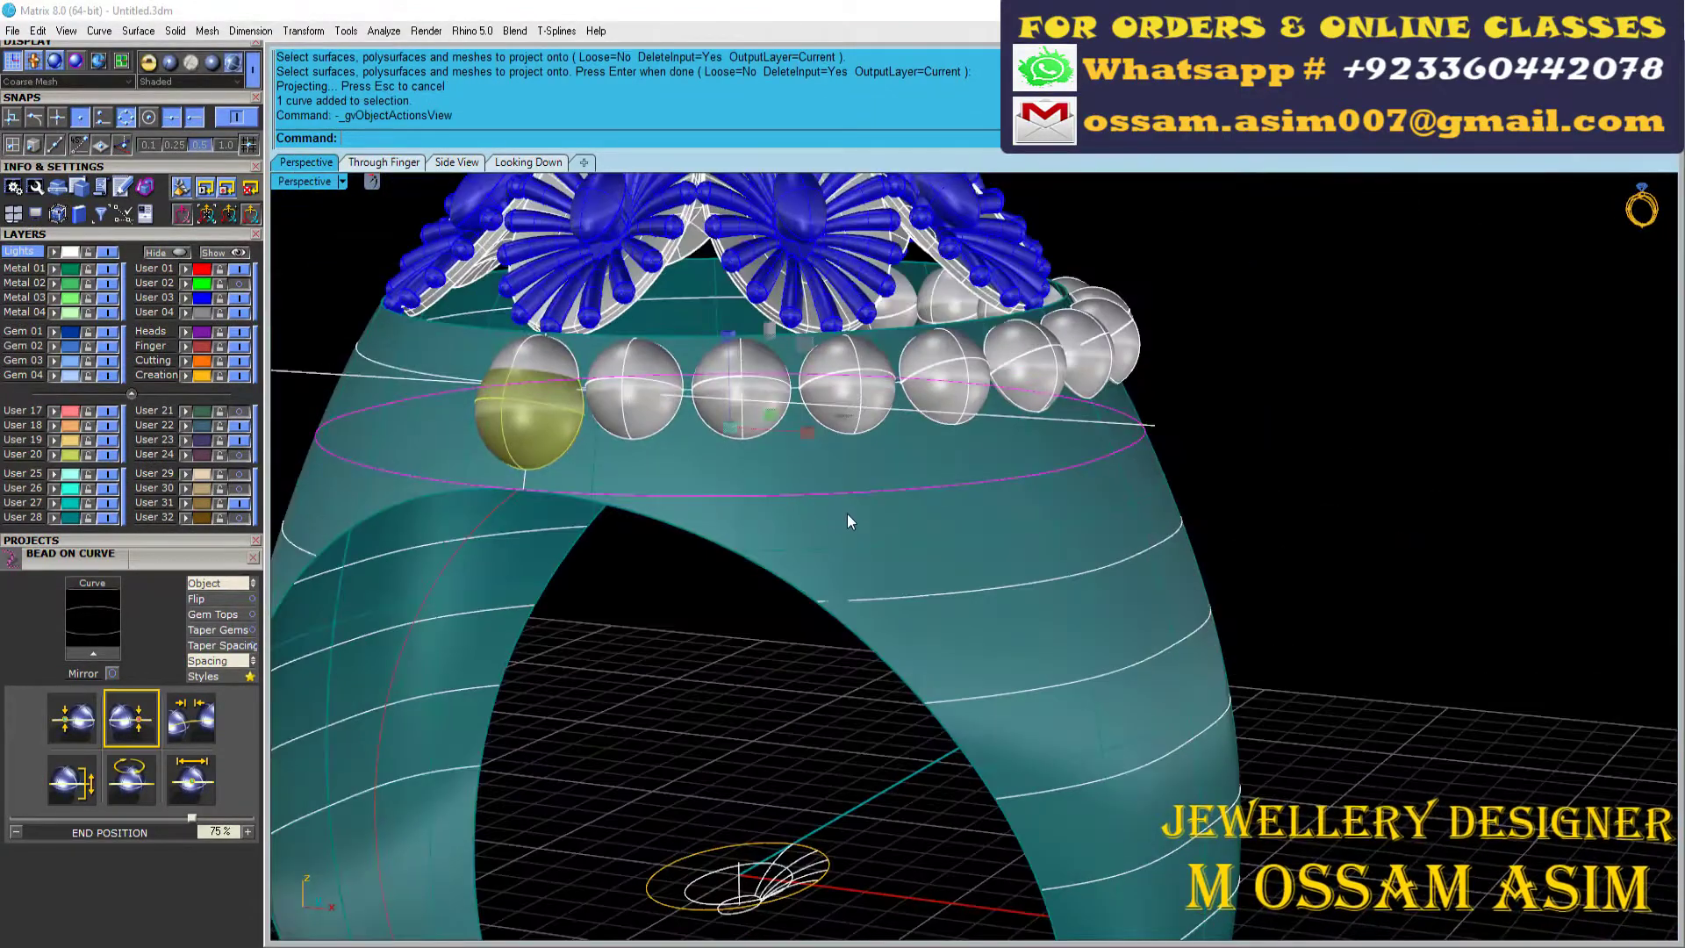
Step: Place sphere beads along the projected curve, oriented along the object, with 1.8 mm start size
right_click(847, 514)
left_click(904, 646)
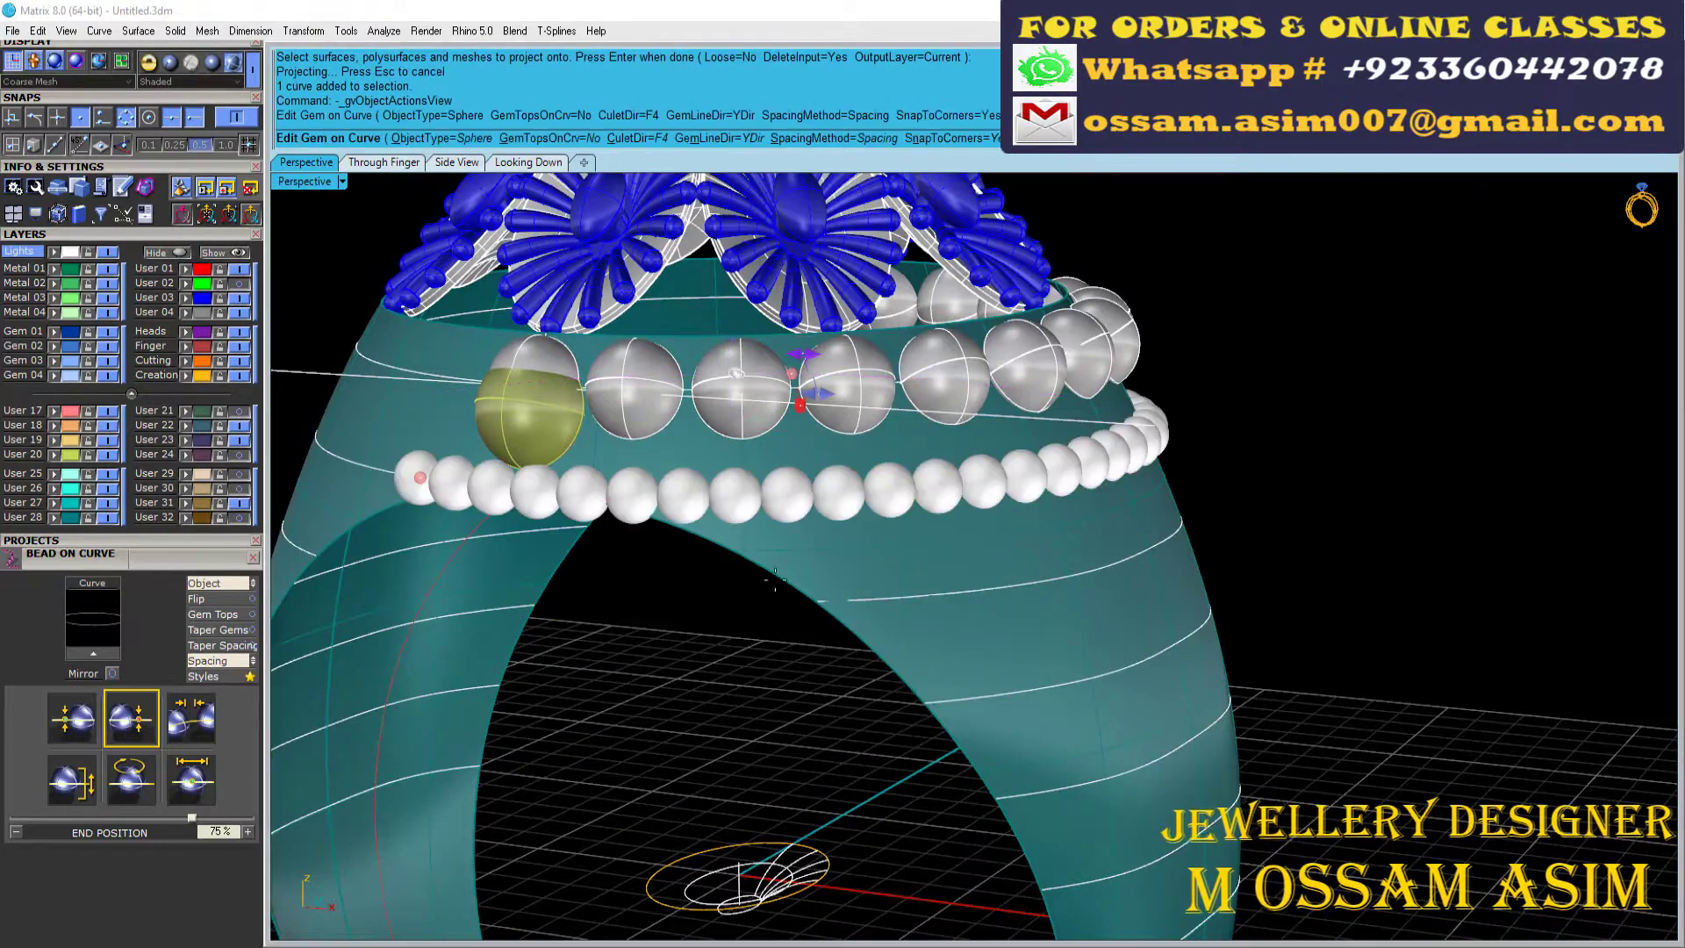
left_click(195, 586)
left_click(189, 779)
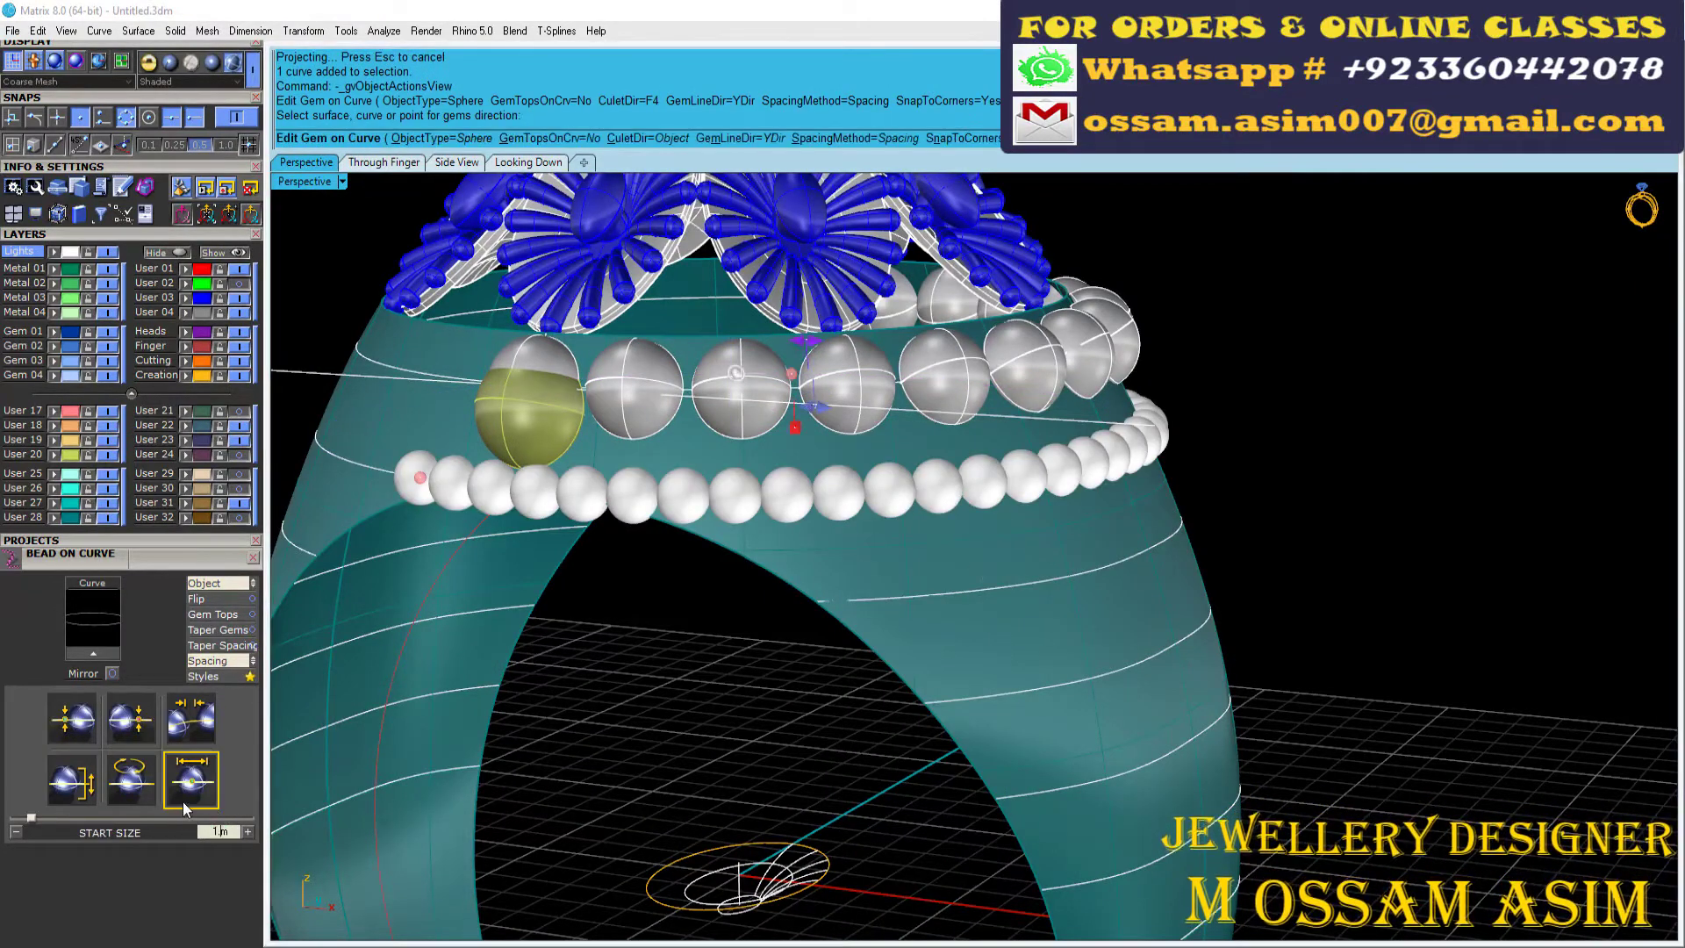
key("Return")
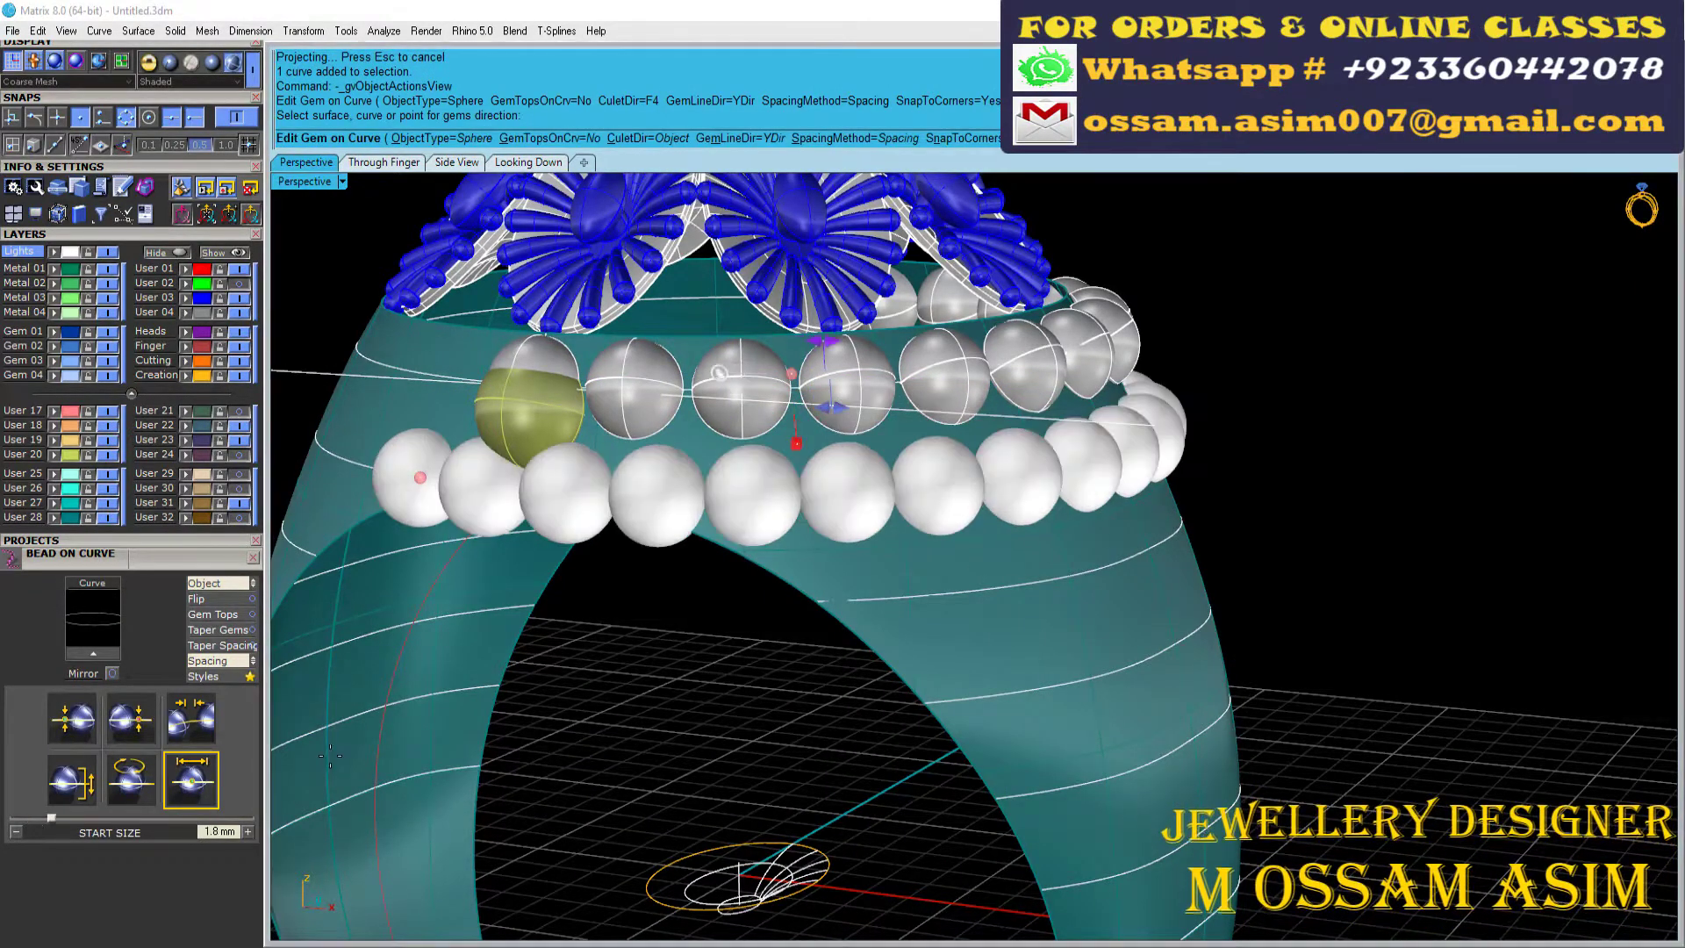
Step: Move the new bead row's end position and set bead spacing to -0.02 mm
left_click_drag(504, 478, 720, 496)
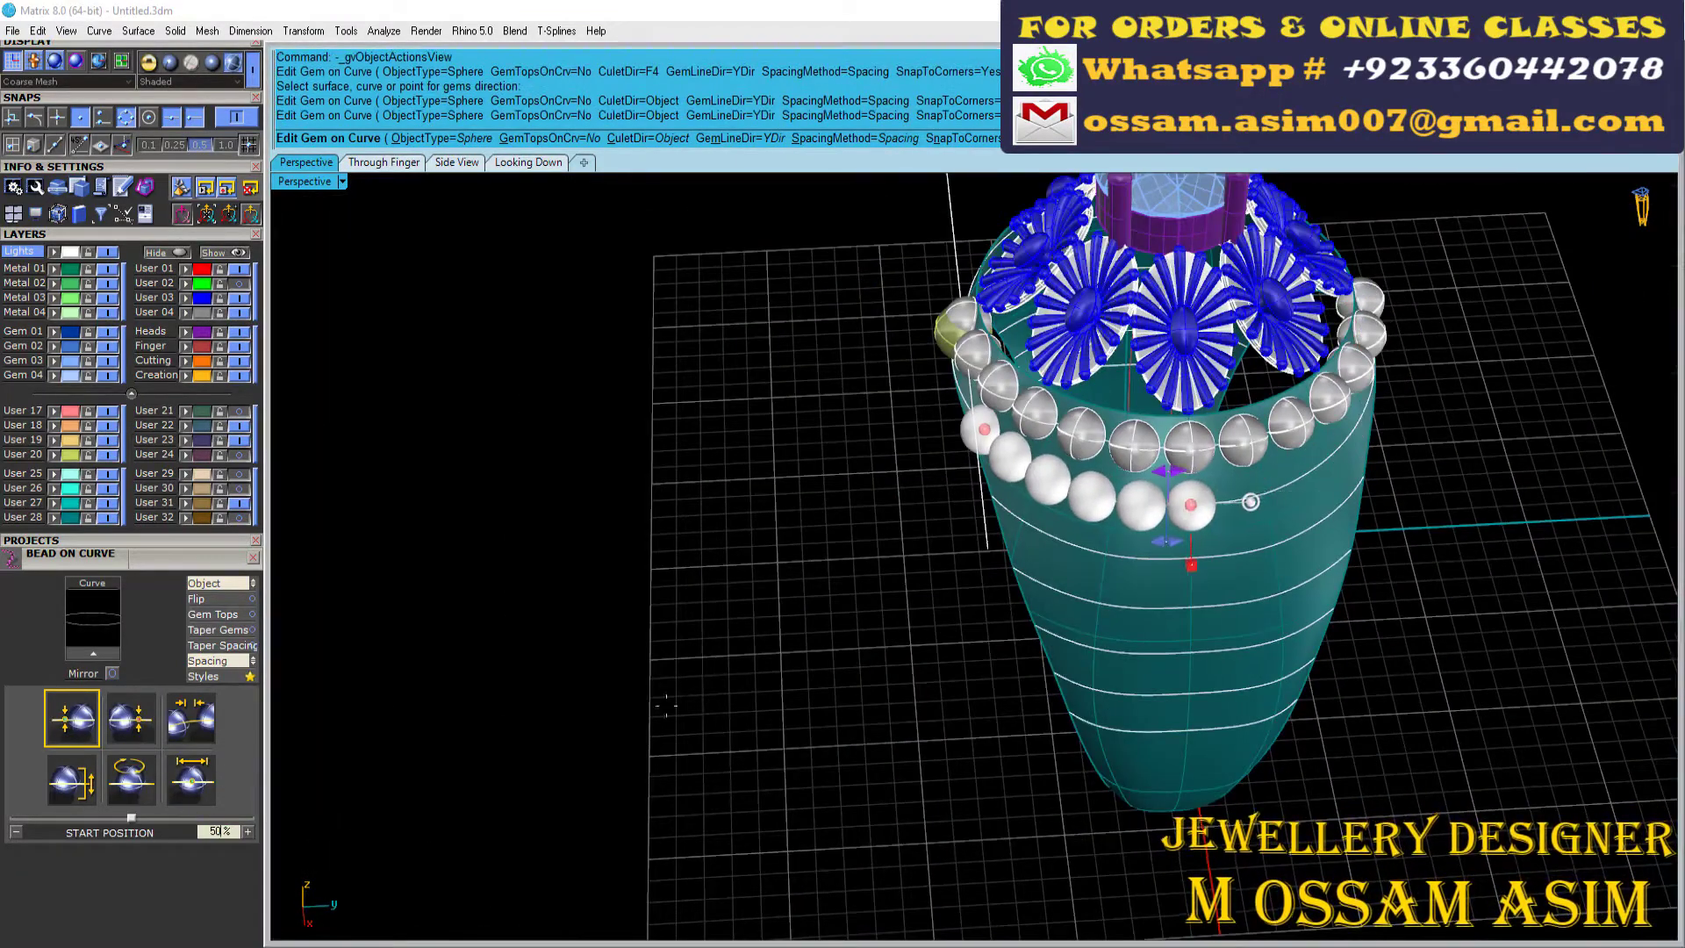
scroll(1249, 500, "up", 3)
scroll(1111, 509, "up", 2)
scroll(903, 493, "up", 2)
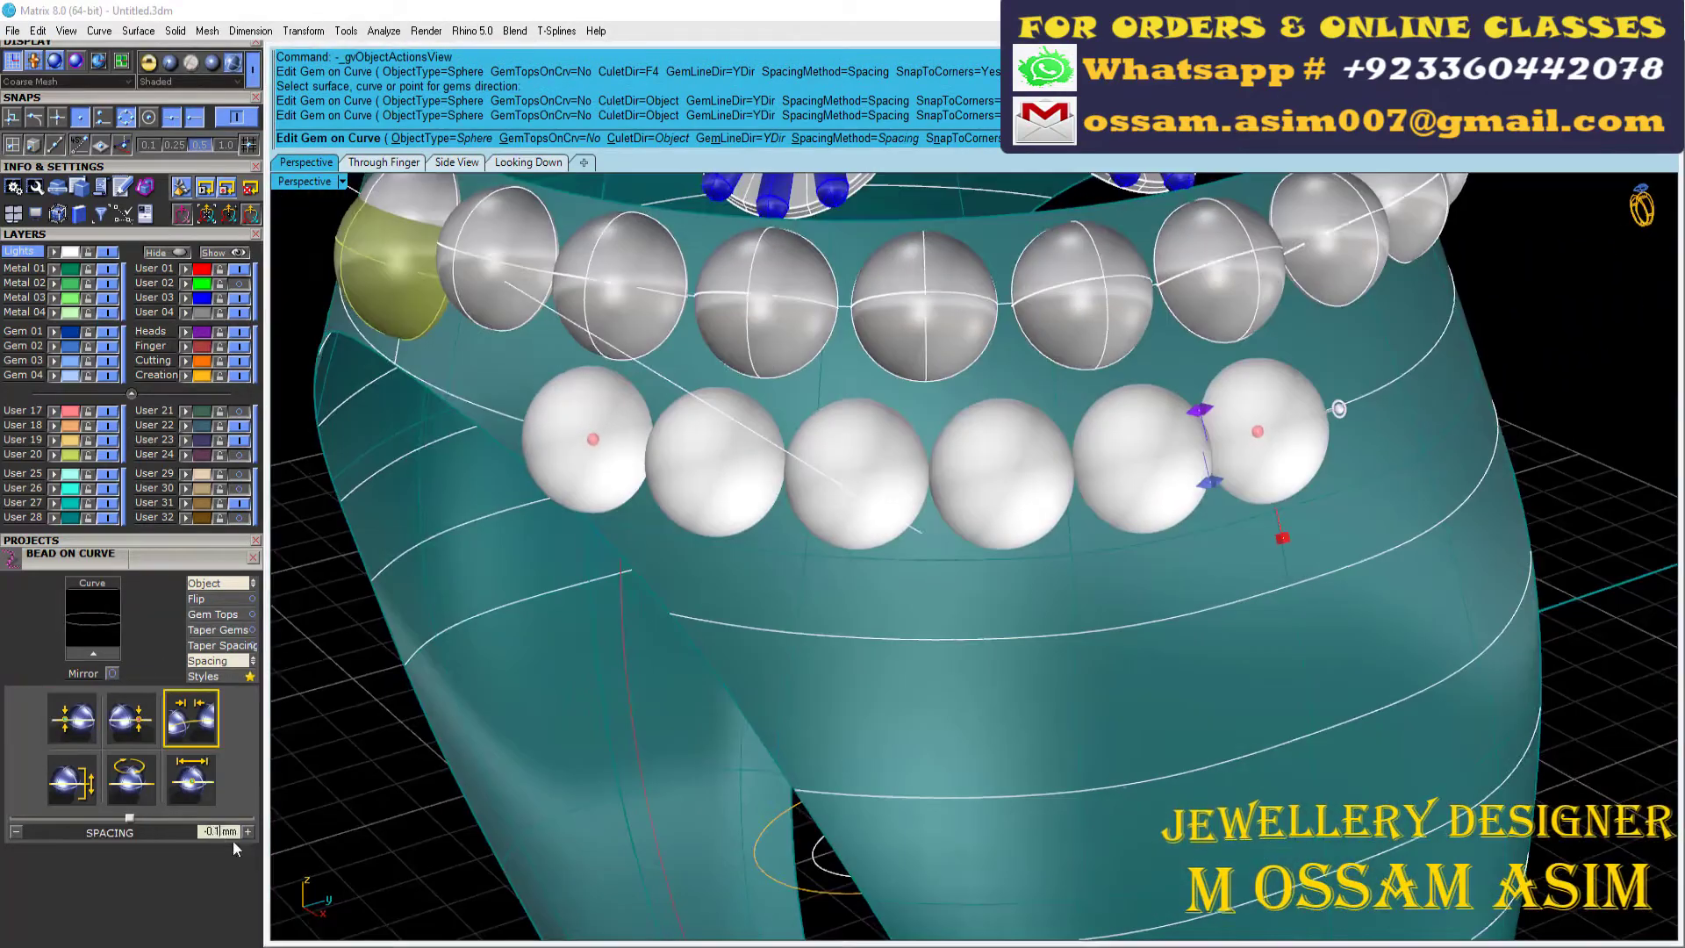
left_click(249, 834)
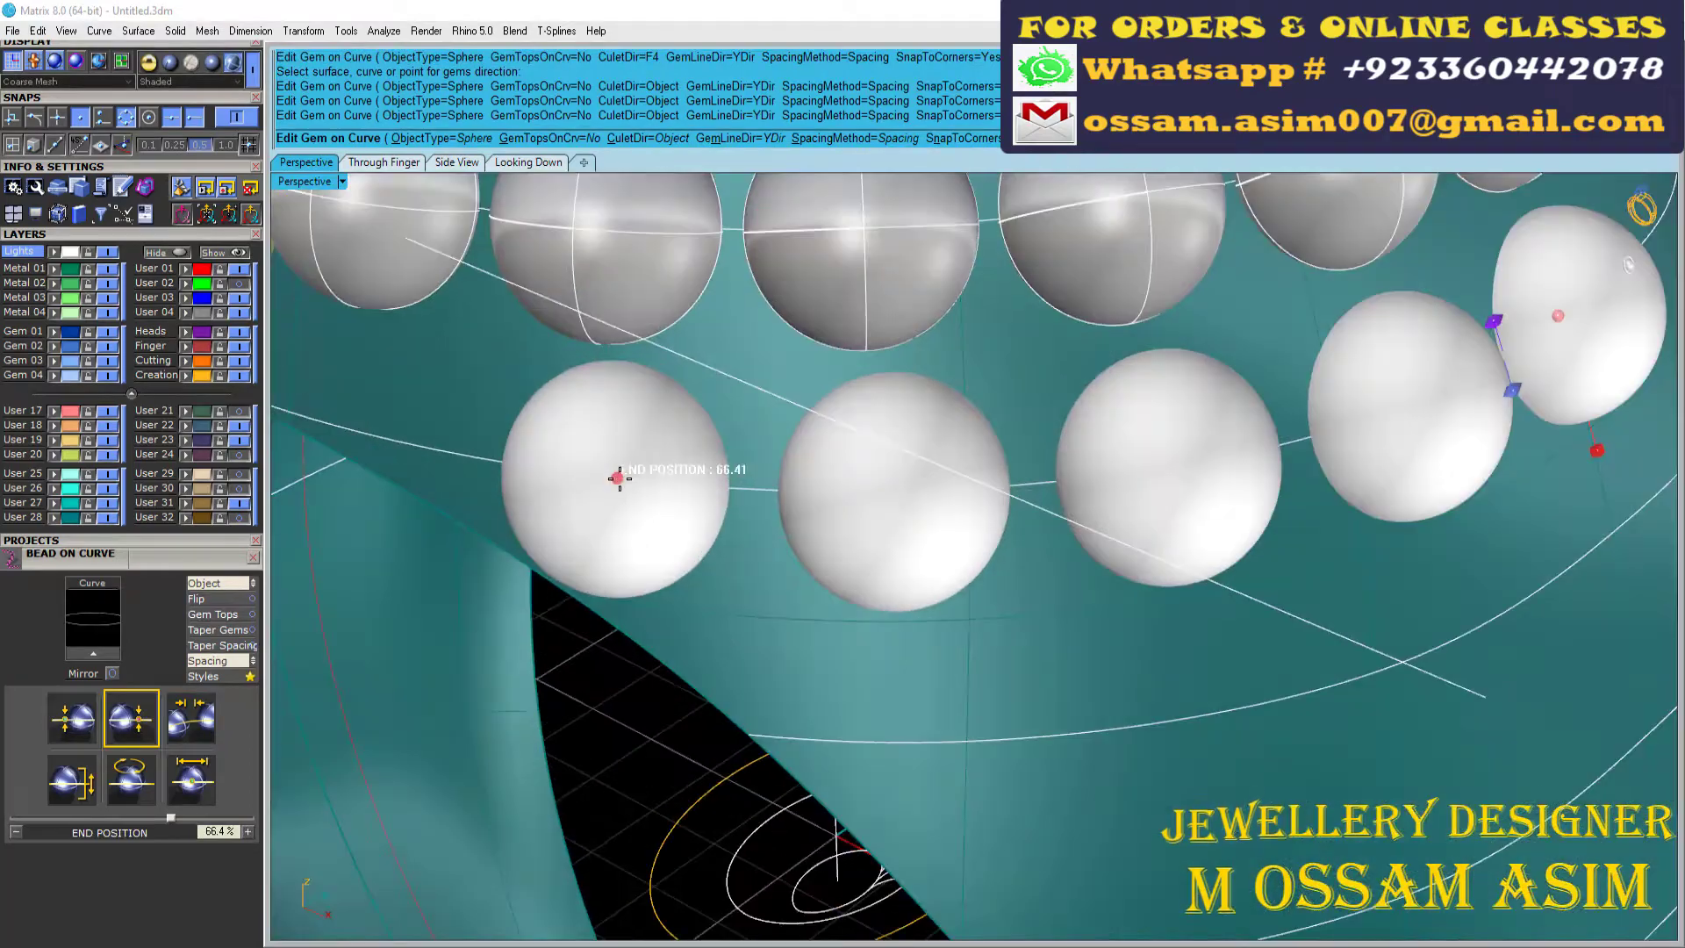
scroll(742, 413, "up", 5)
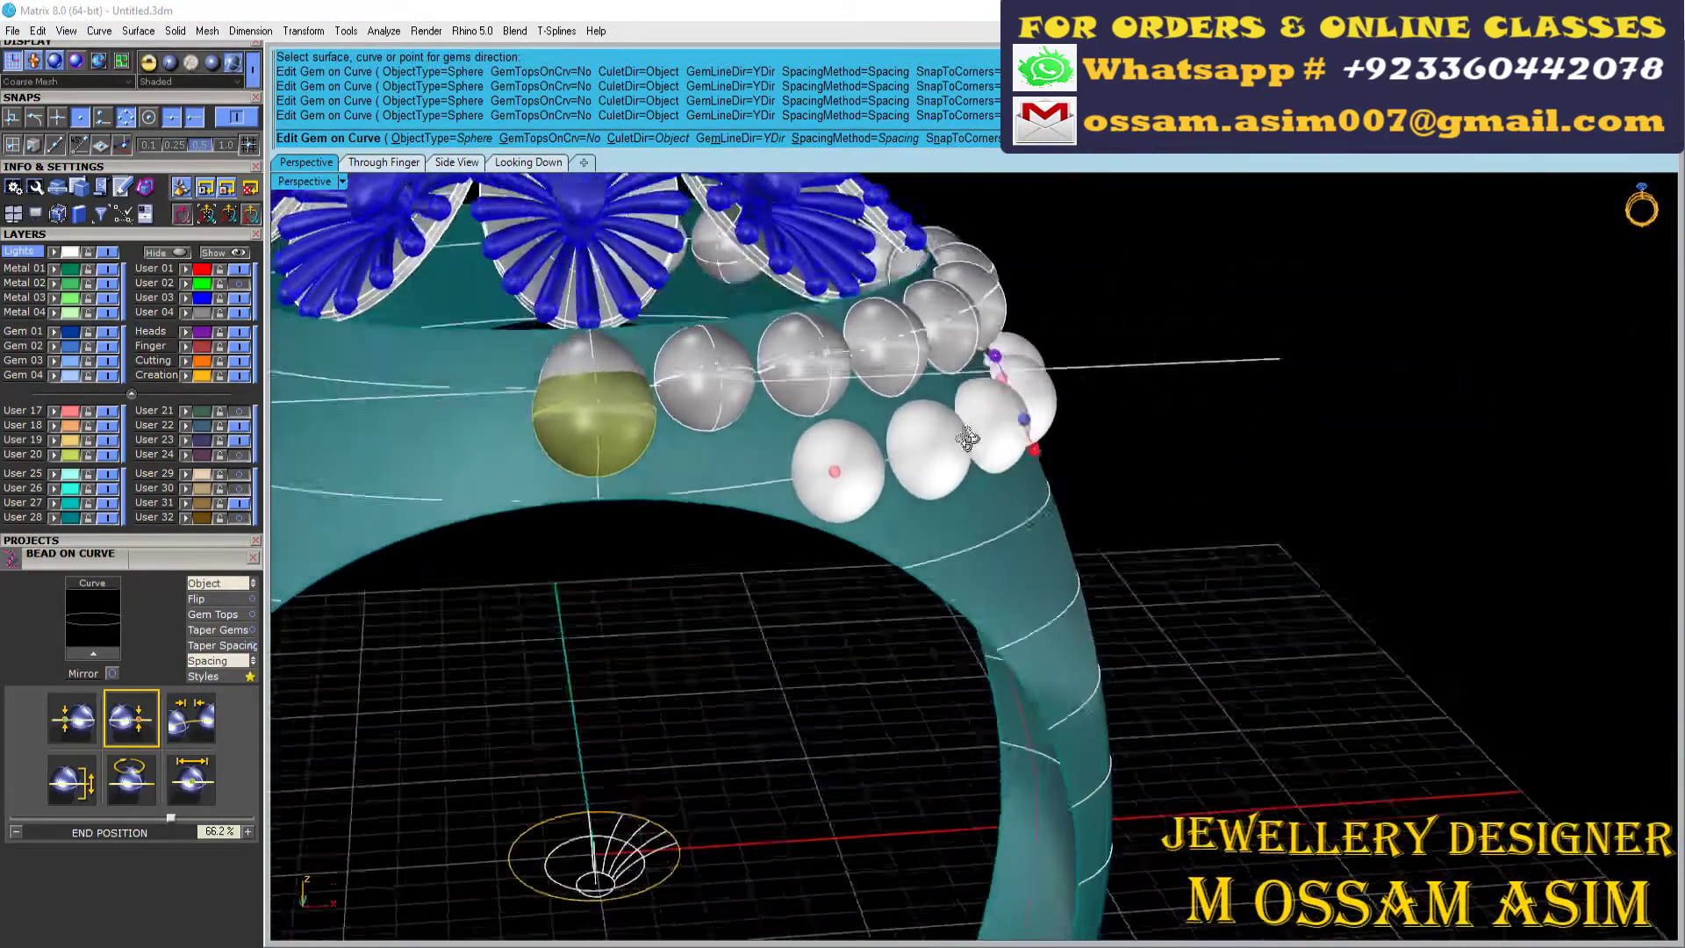
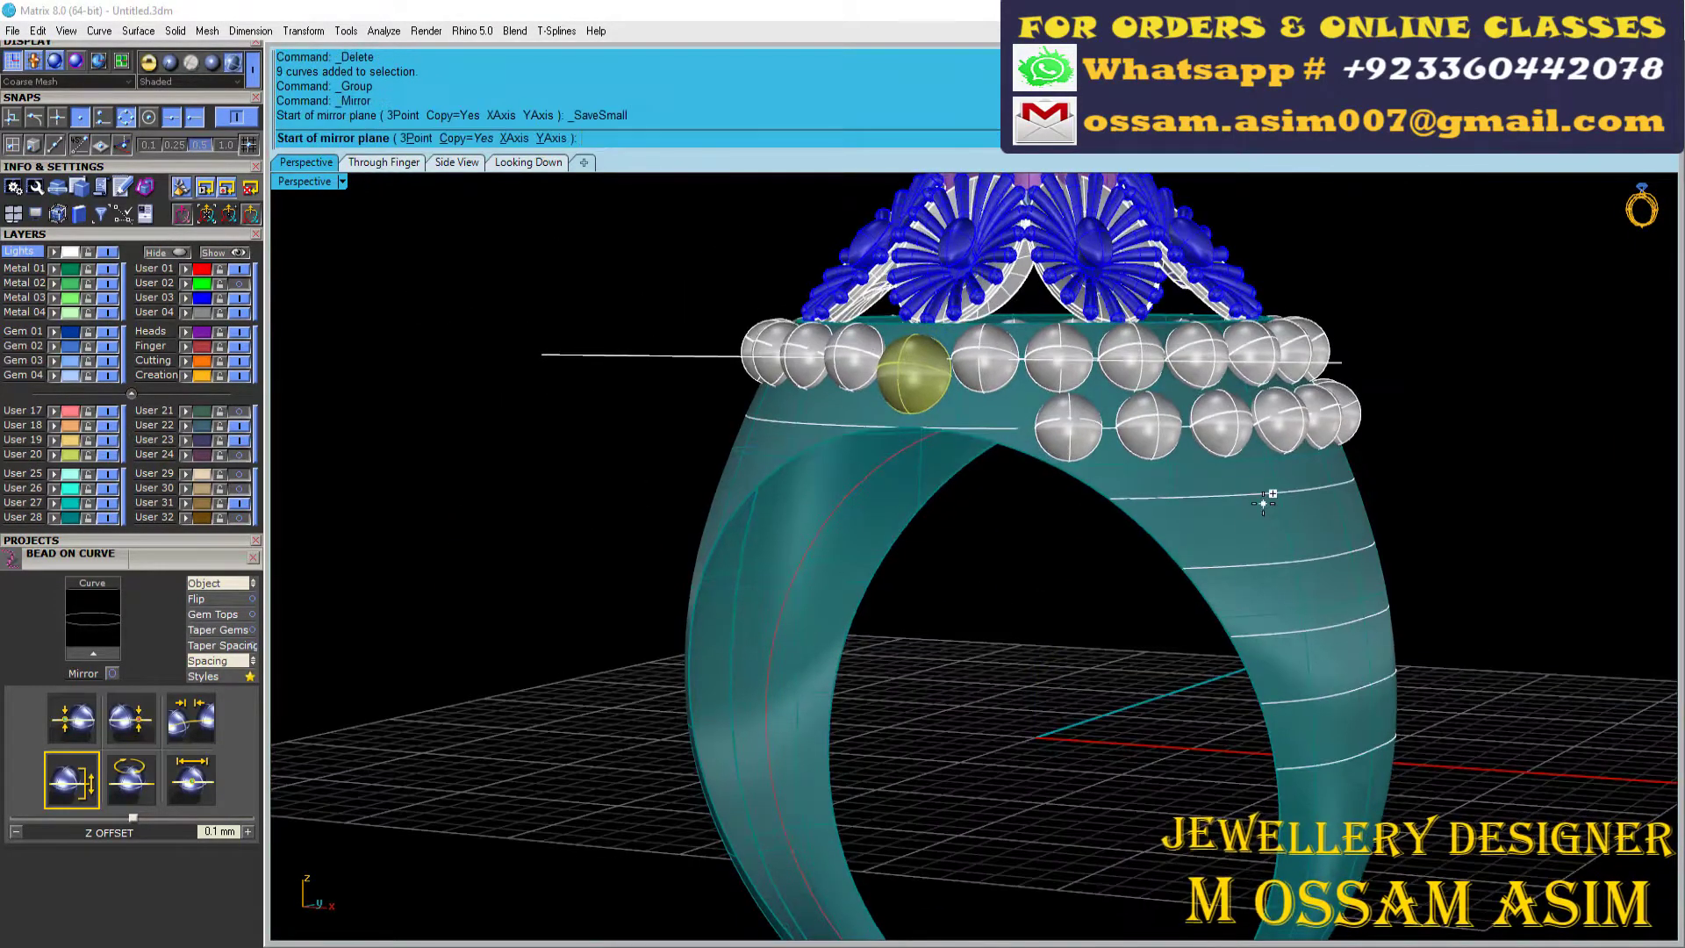
Step: Place white beads along the next shank curve from 10% to about 89%, at 0 mm spacing
key("F6")
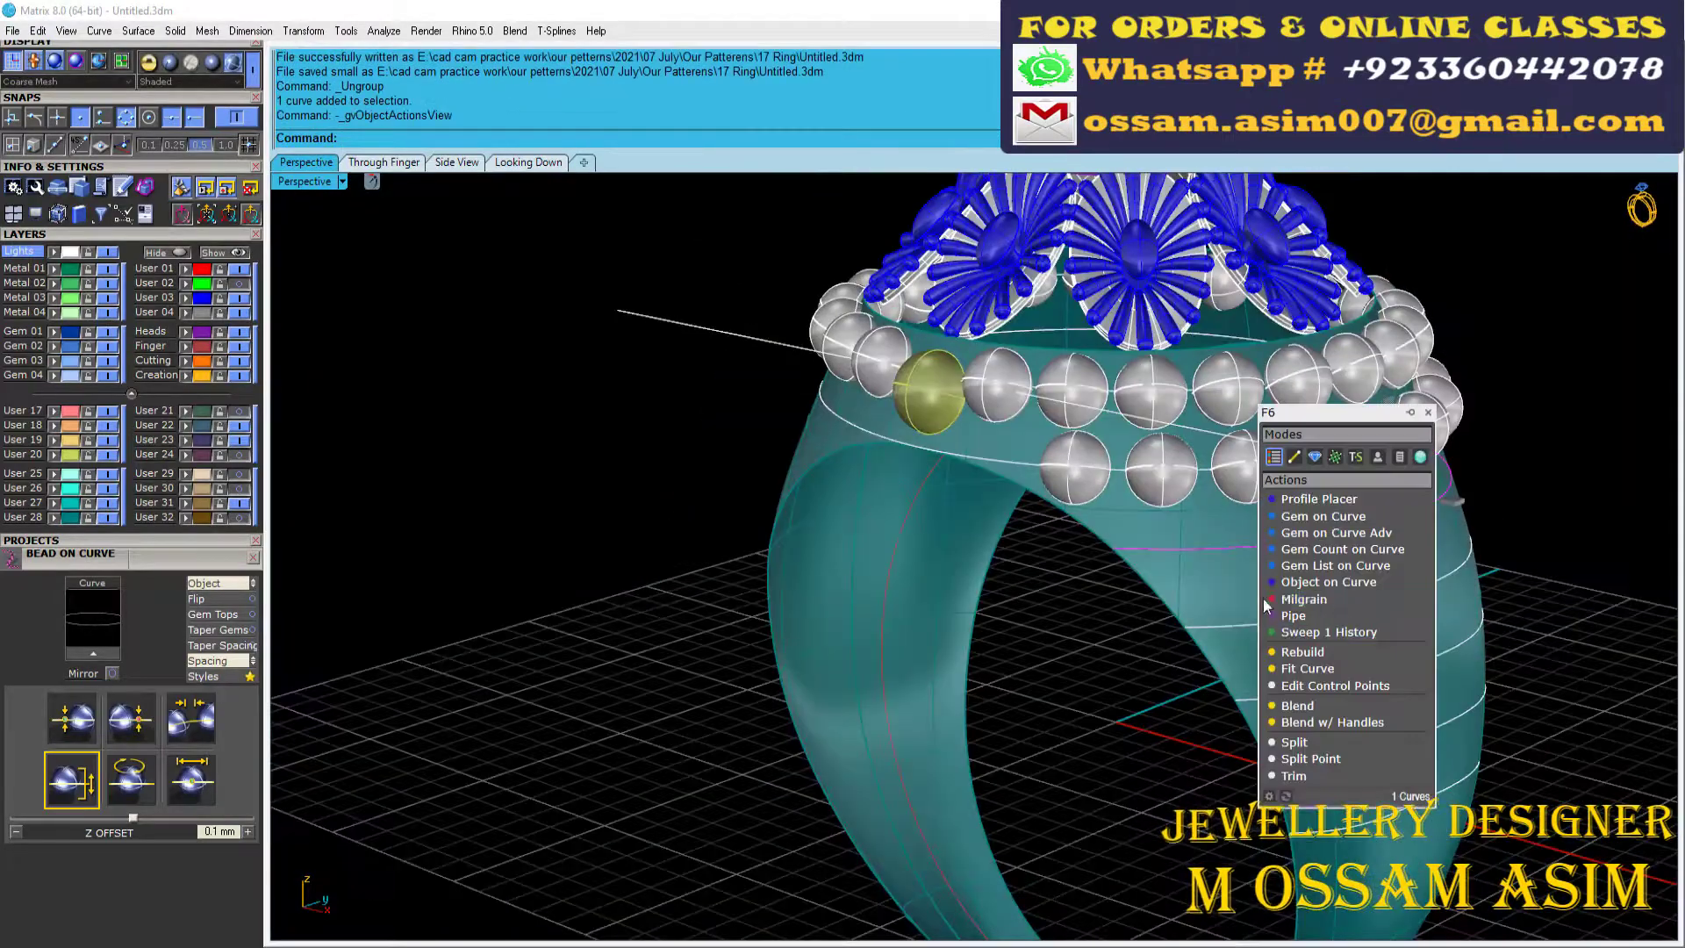
left_click(1321, 582)
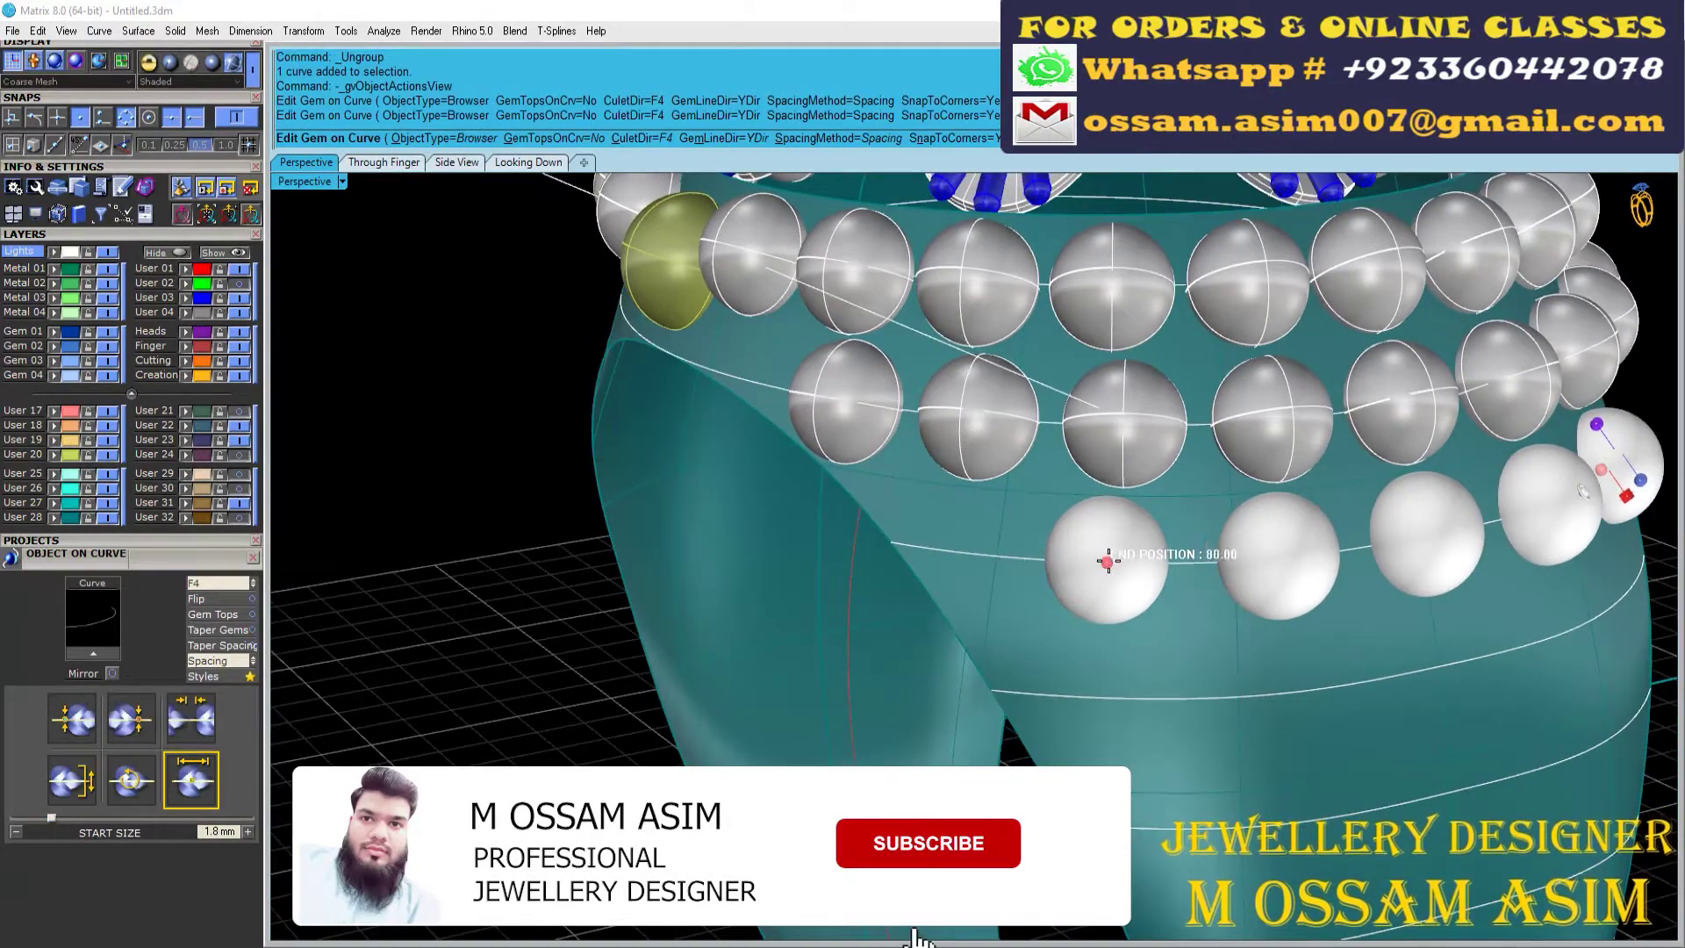
left_click_drag(1107, 560, 996, 558)
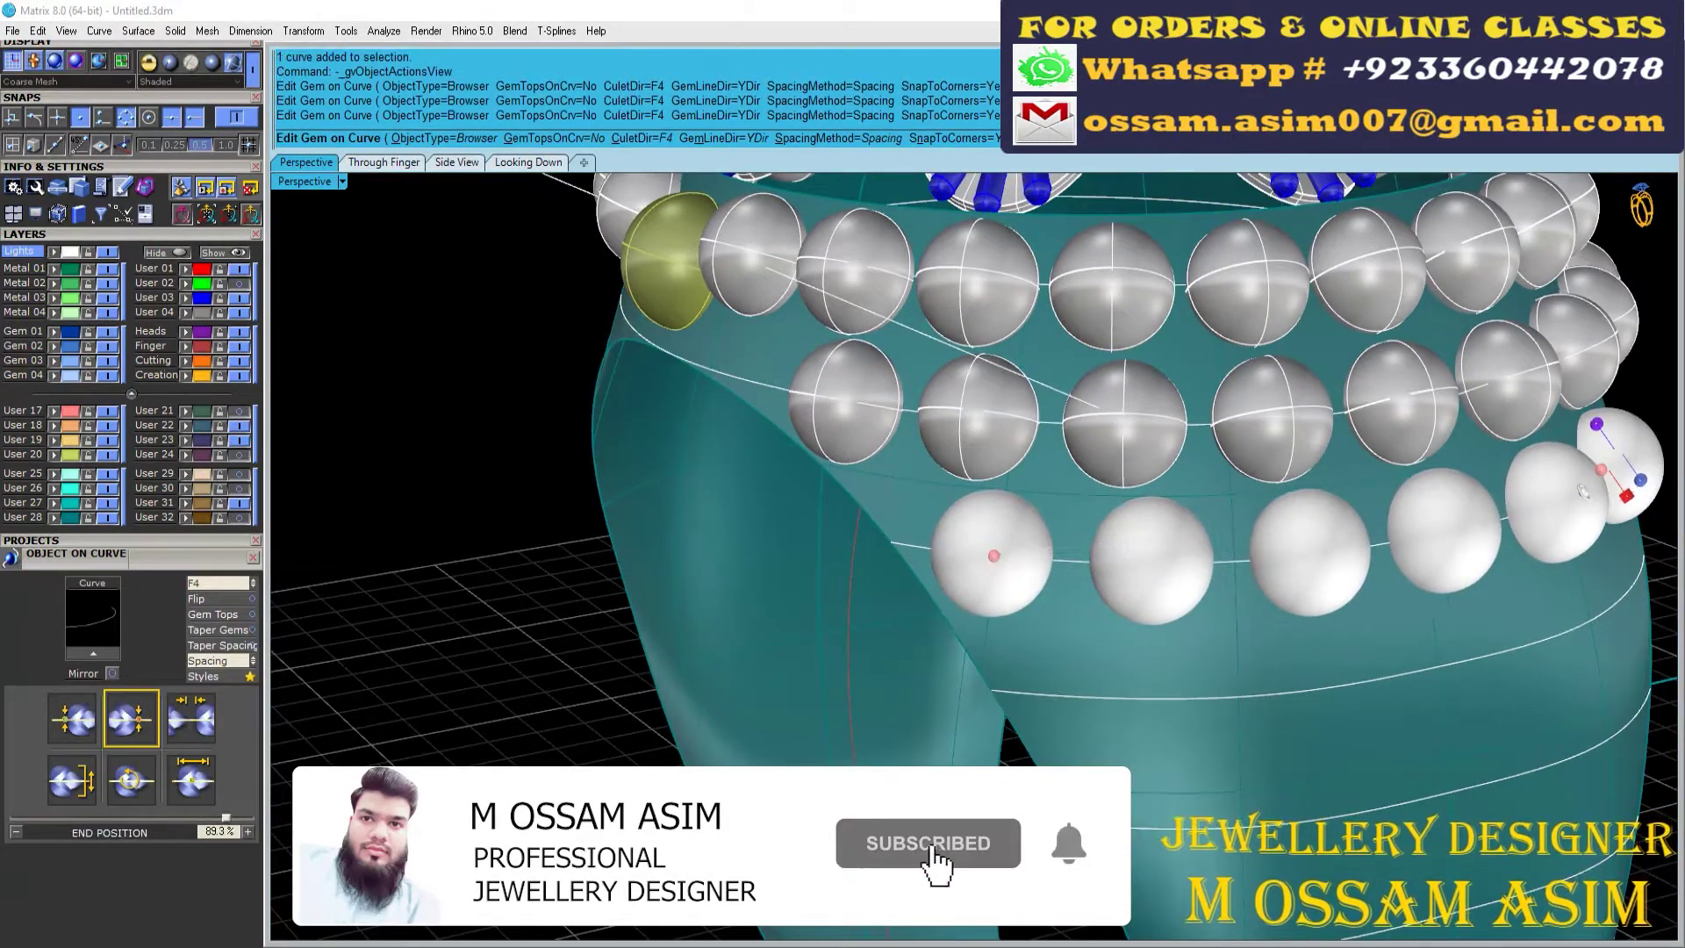
type("10")
key("Return")
scroll(895, 575, "down", 5)
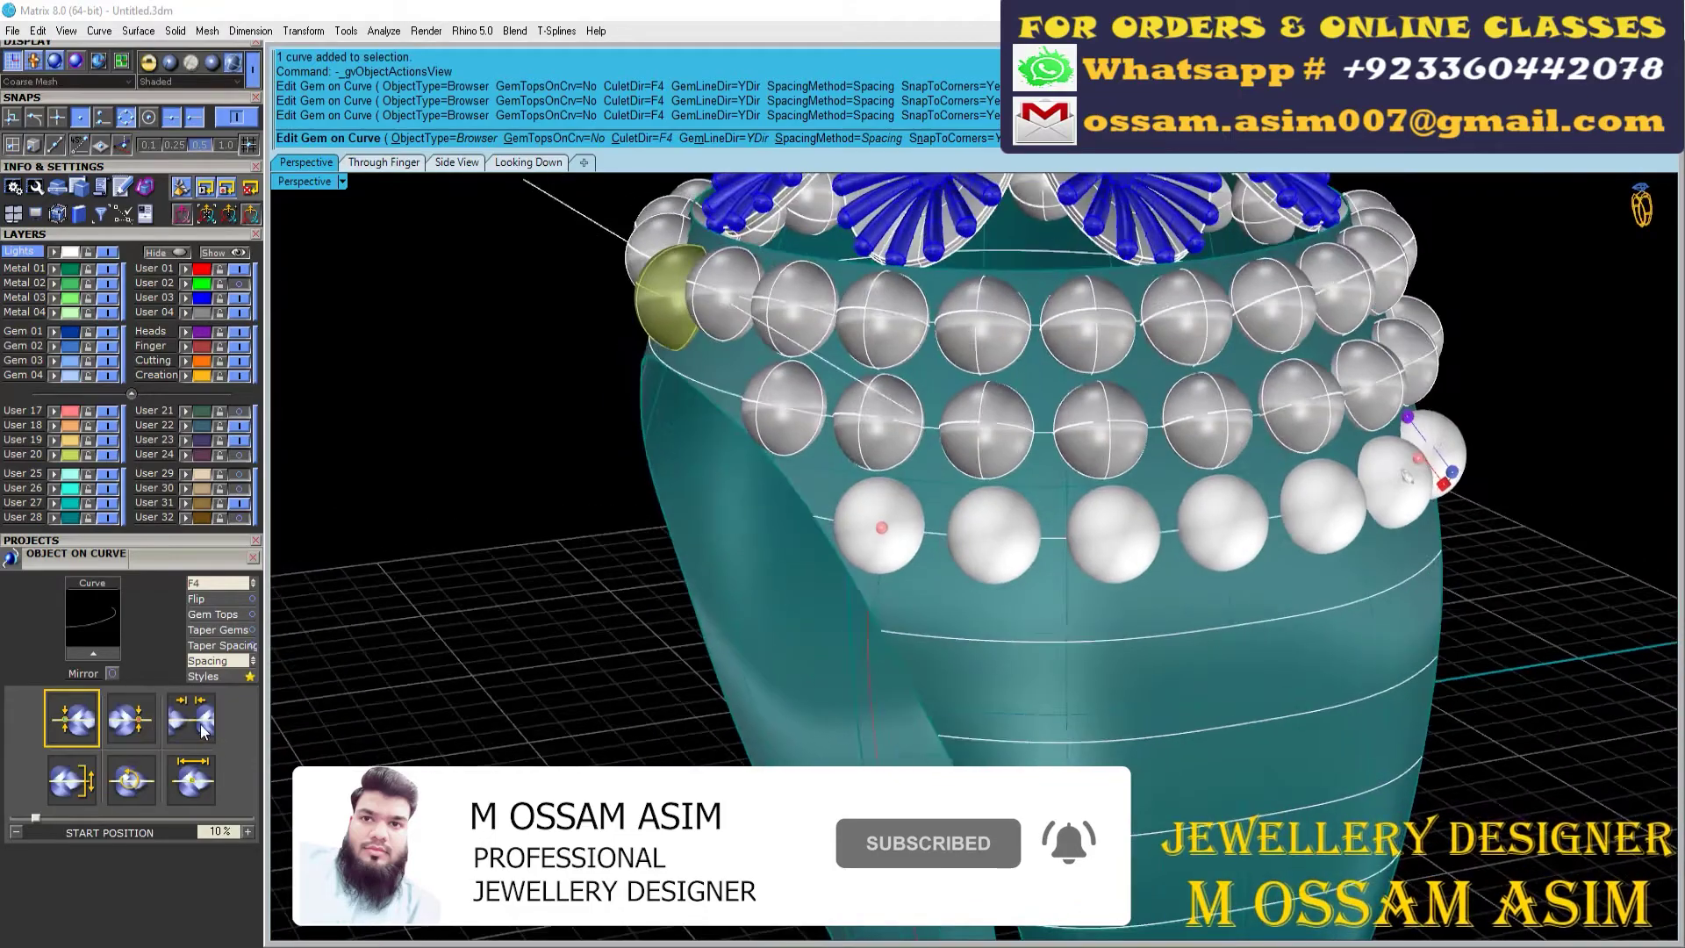
left_click(191, 718)
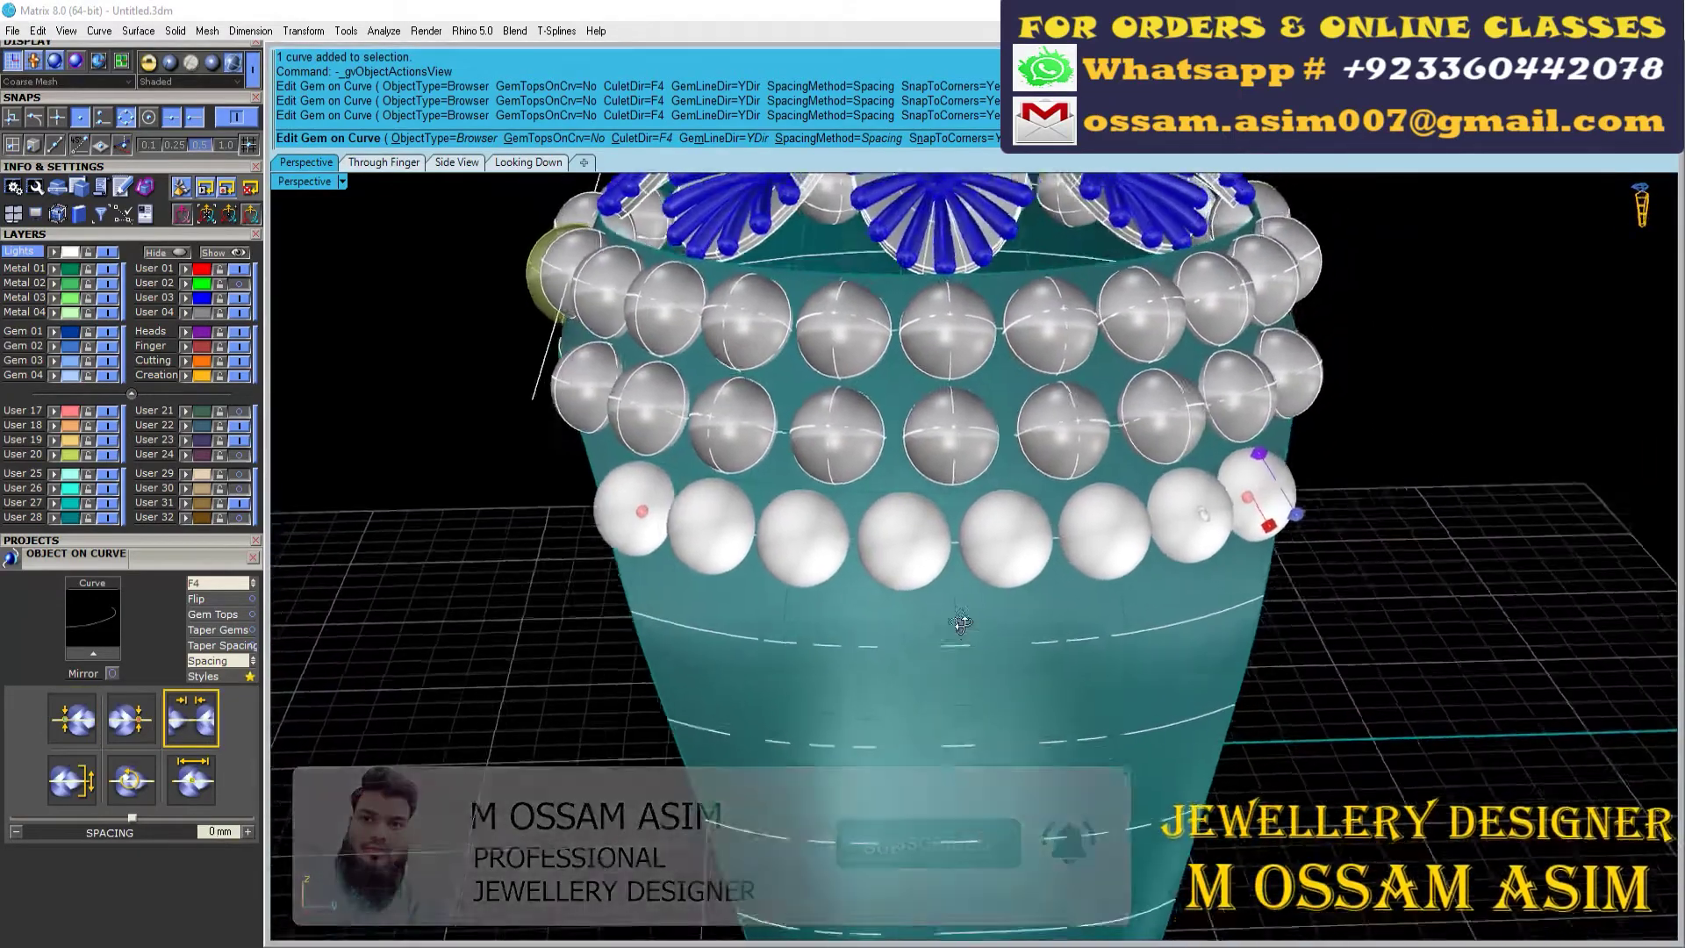
mouse_move(878, 614)
right_mouse_down()
mouse_move(790, 670)
mouse_move(952, 545)
mouse_move(1125, 565)
mouse_move(1335, 413)
mouse_move(1002, 620)
mouse_move(1057, 558)
mouse_move(1208, 481)
mouse_move(1094, 571)
mouse_move(1081, 419)
mouse_move(1208, 437)
right_mouse_up()
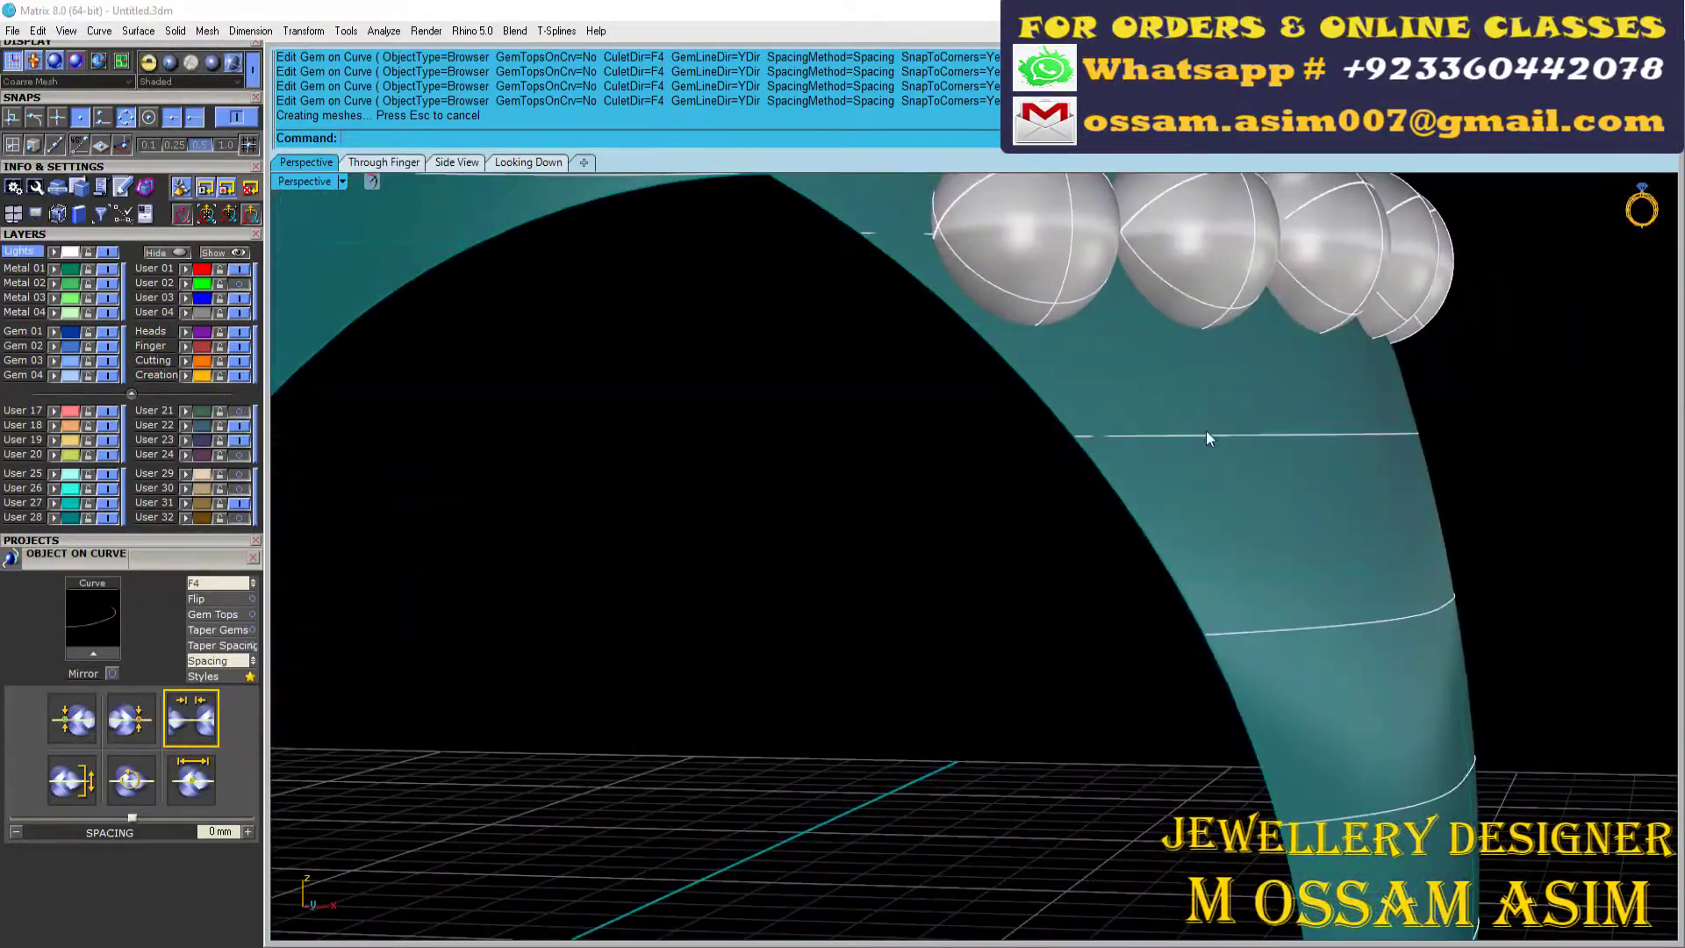
Step: Select the single lower shank curve for the next bead row
middle_click(1413, 306)
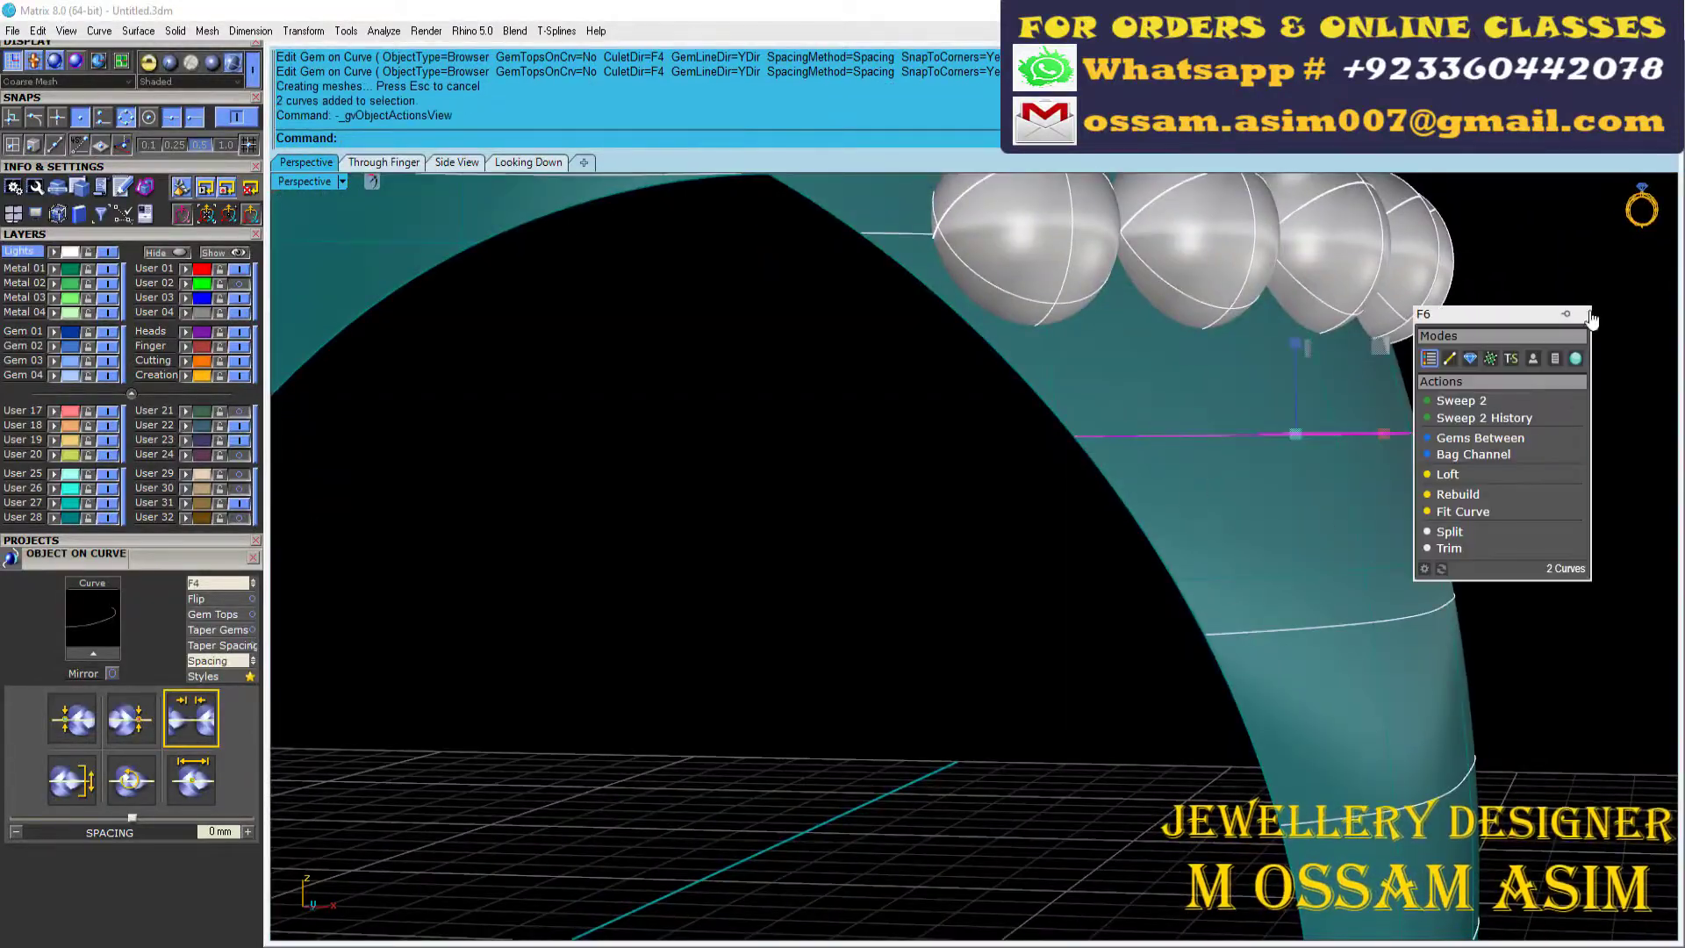
left_click(1603, 381)
left_click(1234, 434)
left_click(1268, 481)
right_click_drag(1268, 481, 1220, 611)
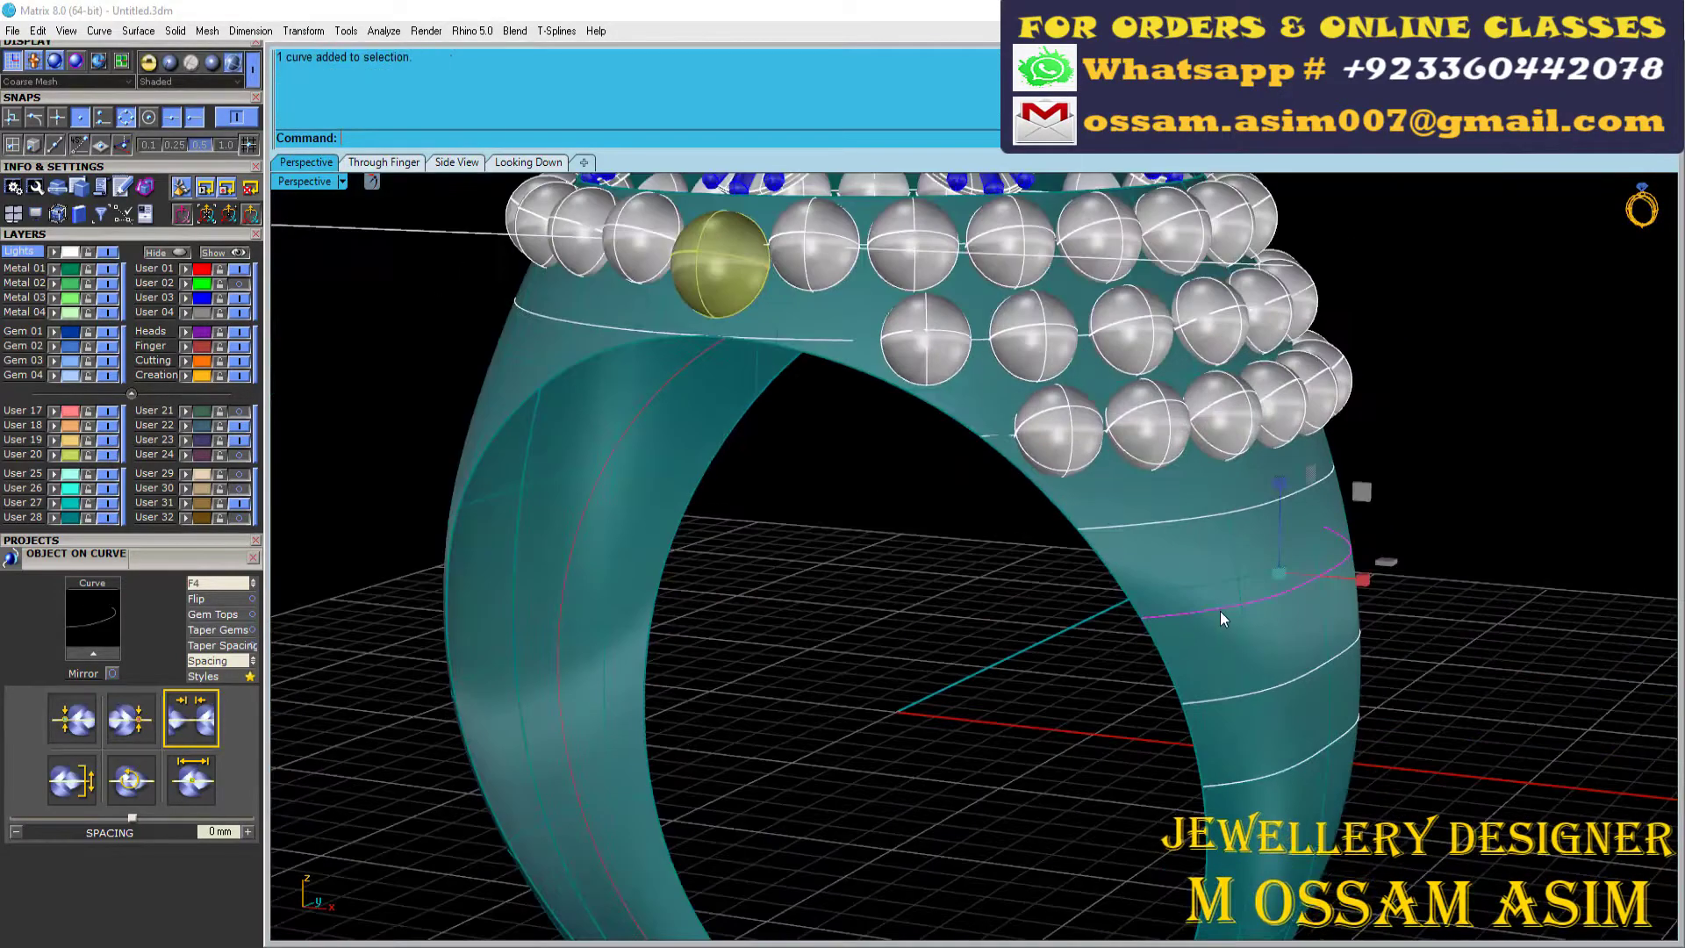
scroll(1275, 488, "up", 3)
Step: Lay beads oriented to the ring surface along that curve, from 10% to about 90%
middle_click(1275, 488)
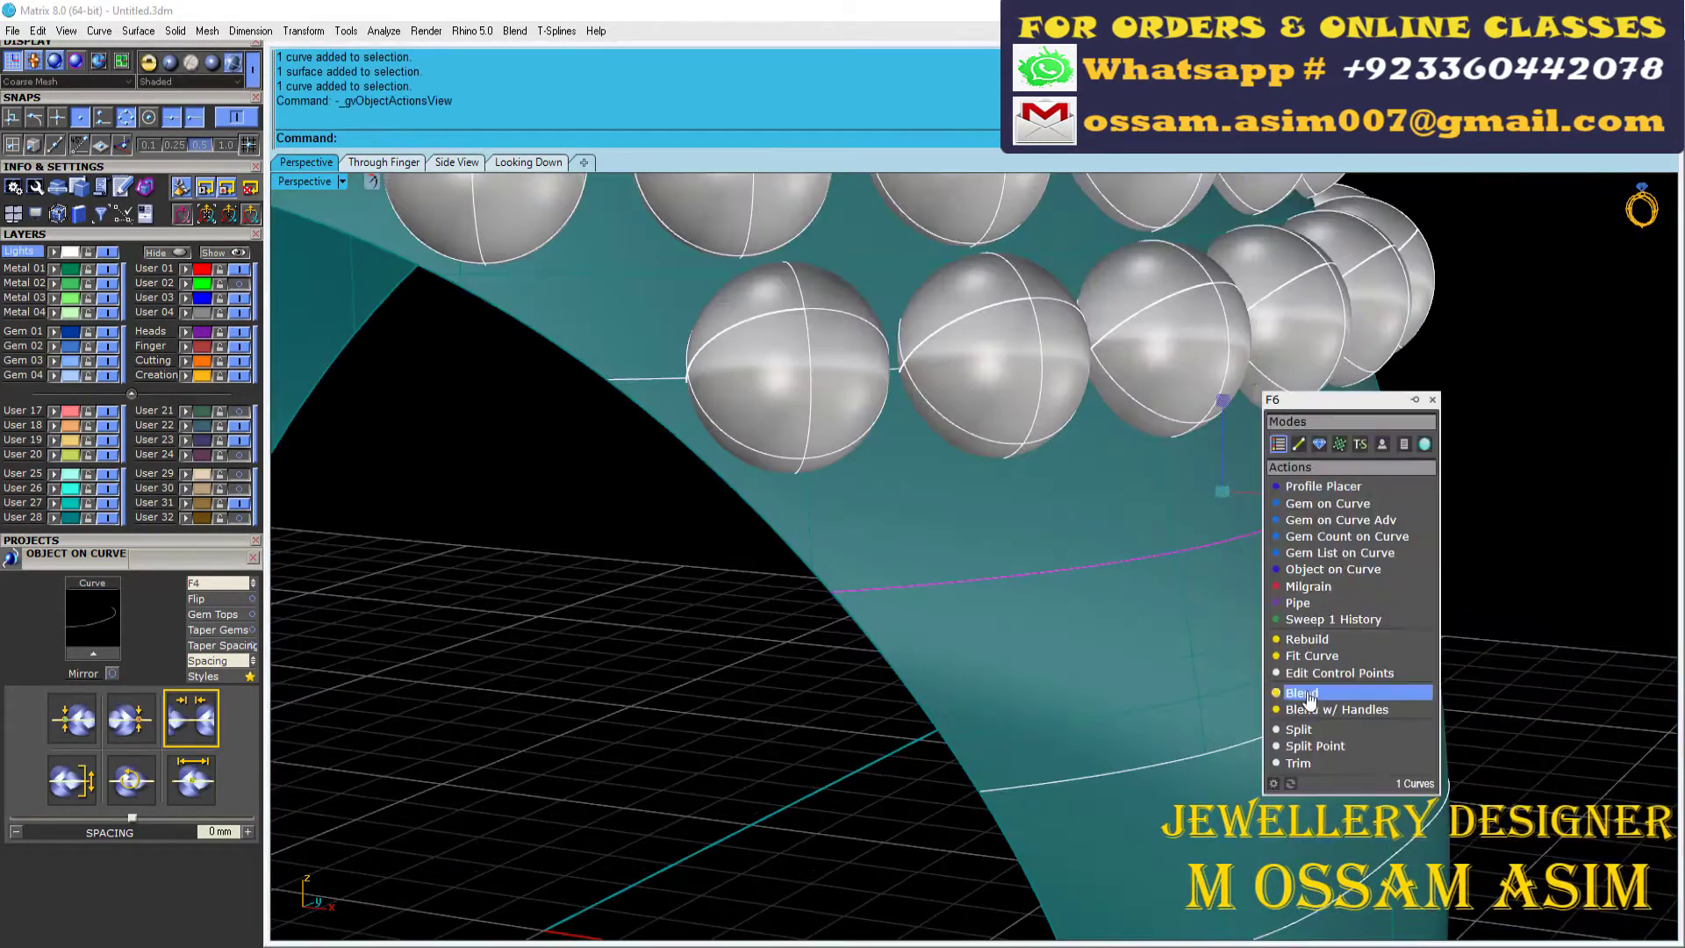
left_click(1317, 586)
left_click(235, 587)
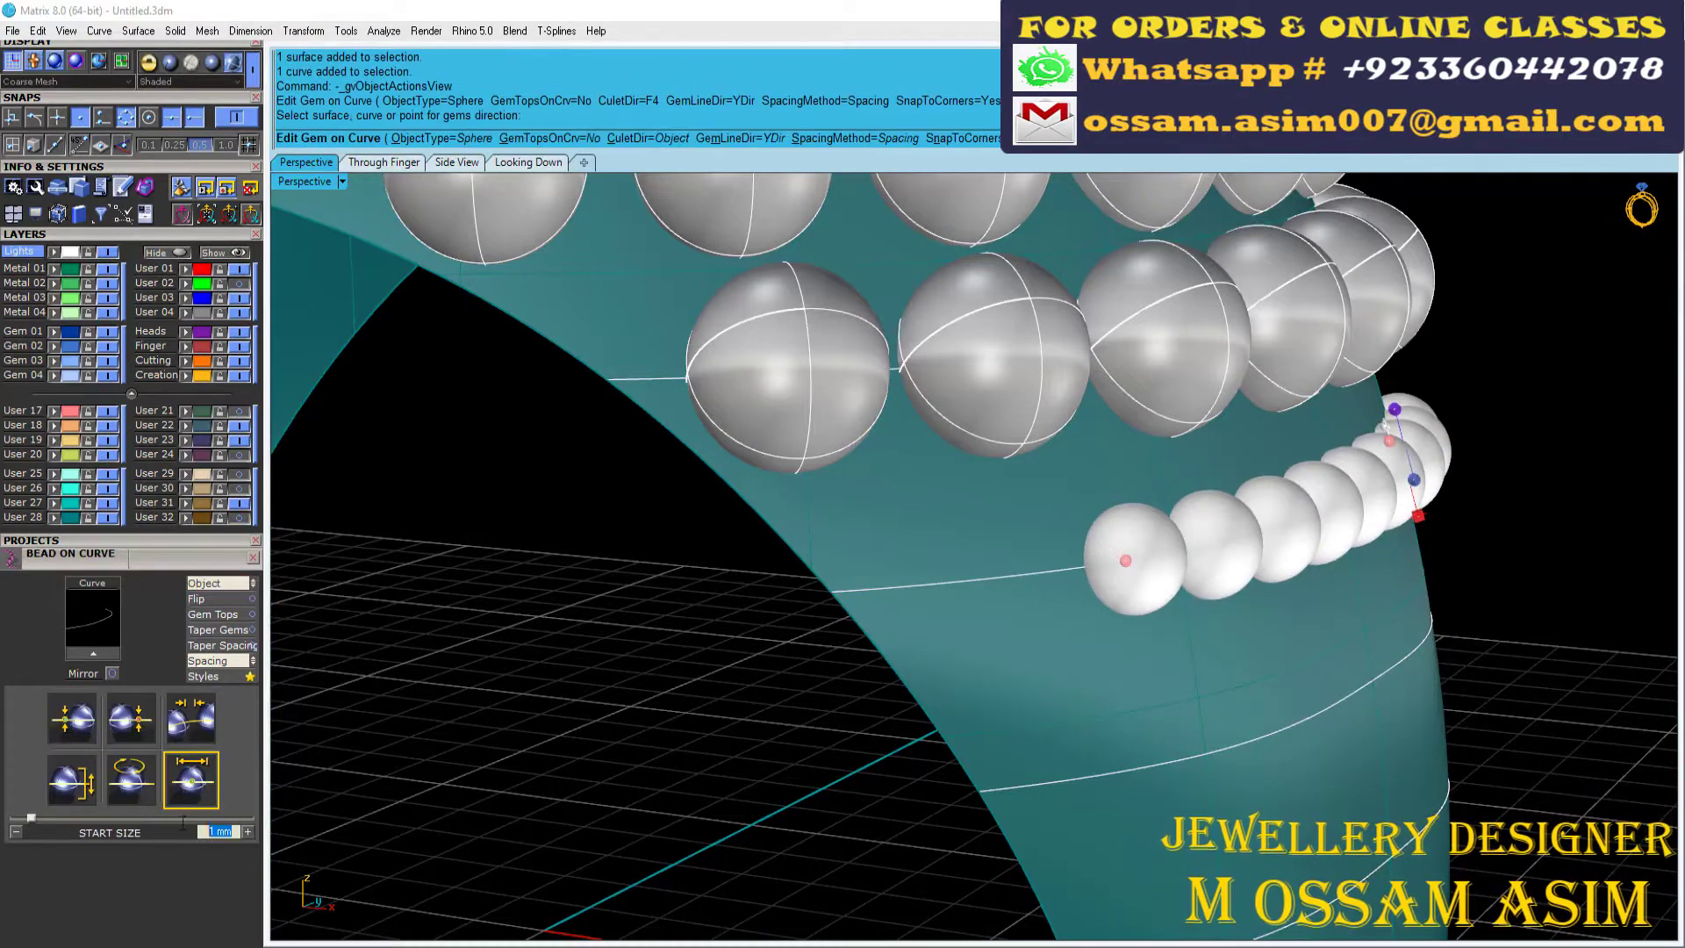
scroll(978, 553, "down", 3)
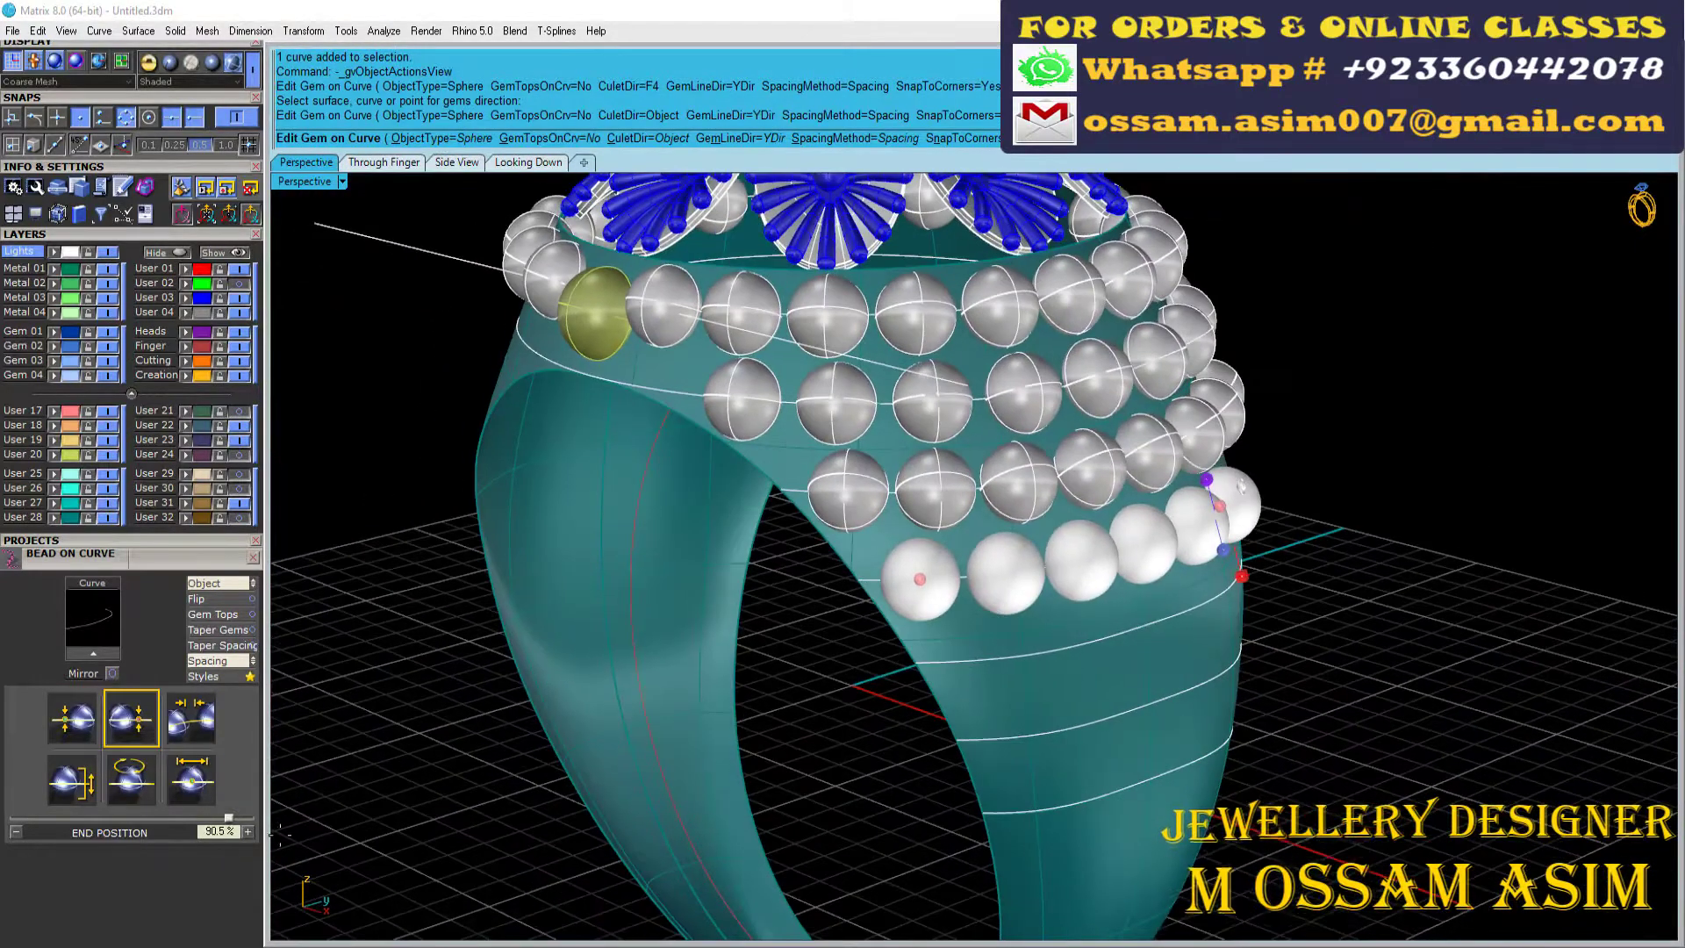
double_click(207, 831)
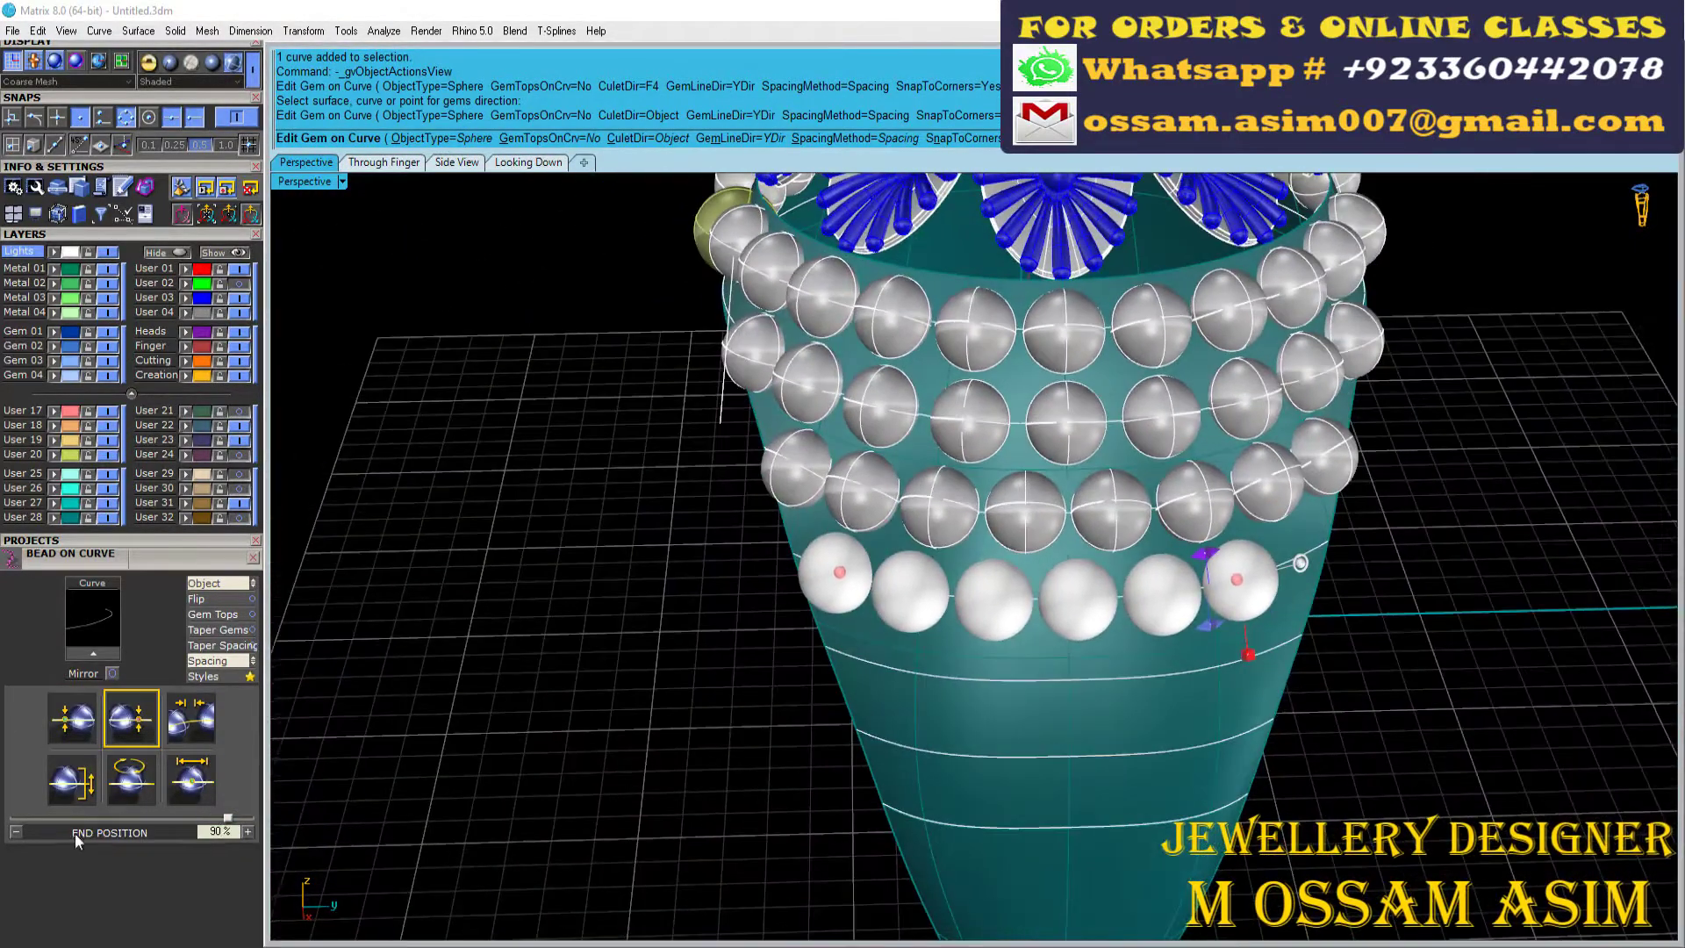
left_click(72, 718)
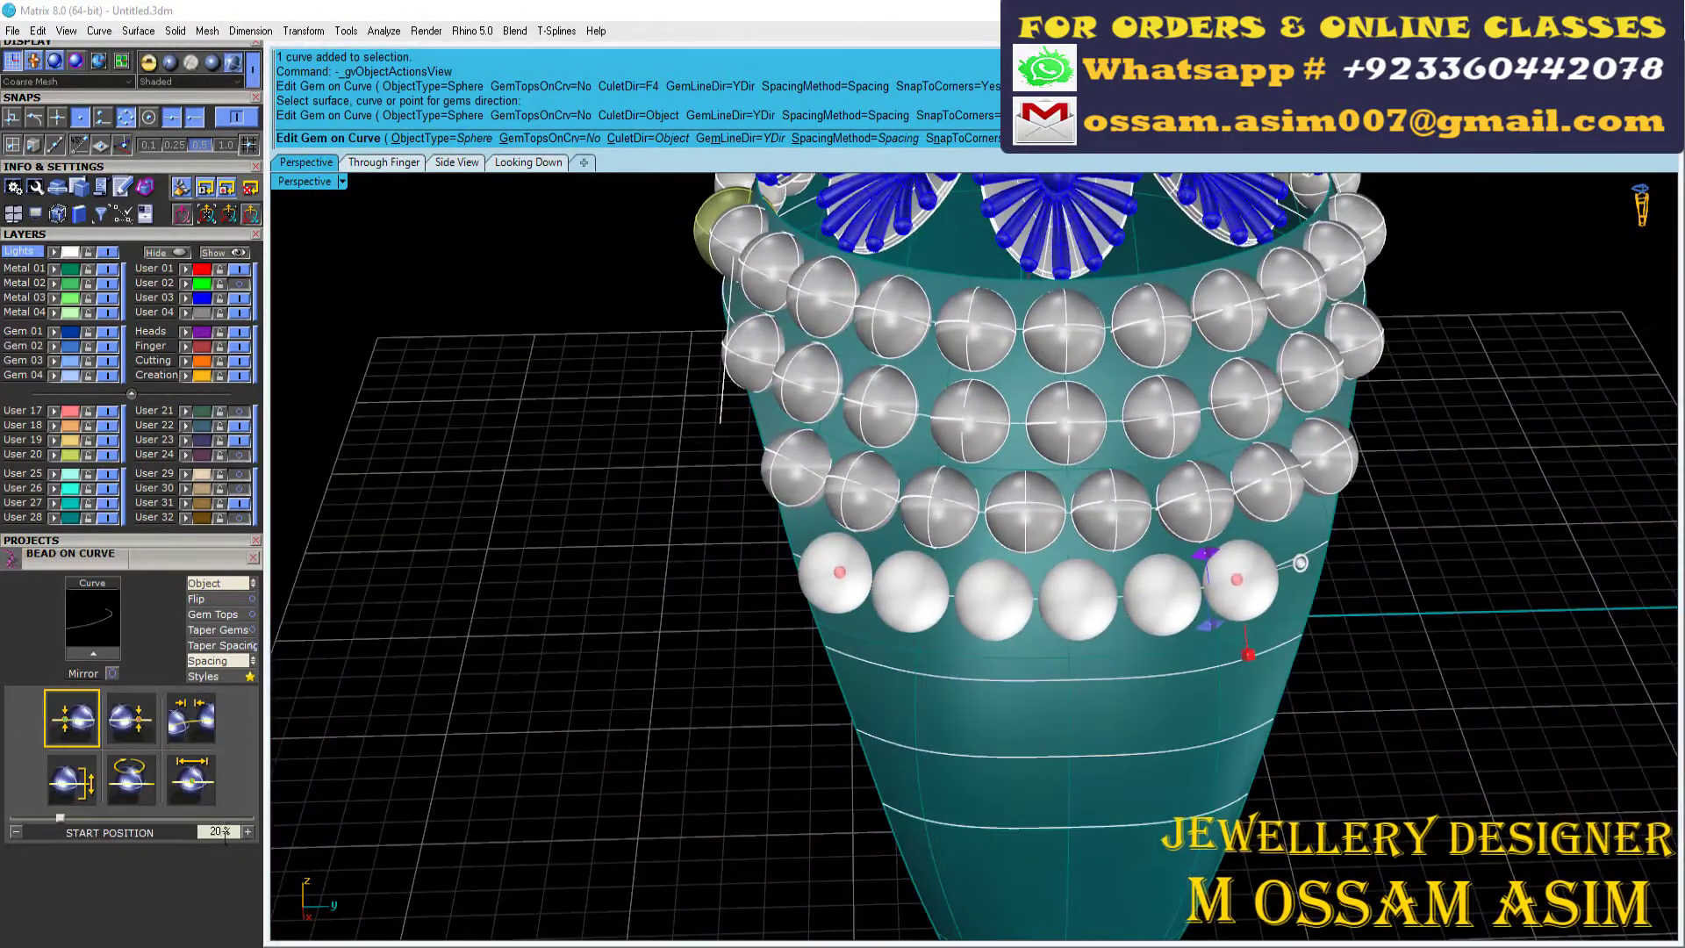
scroll(986, 553, "up", 5)
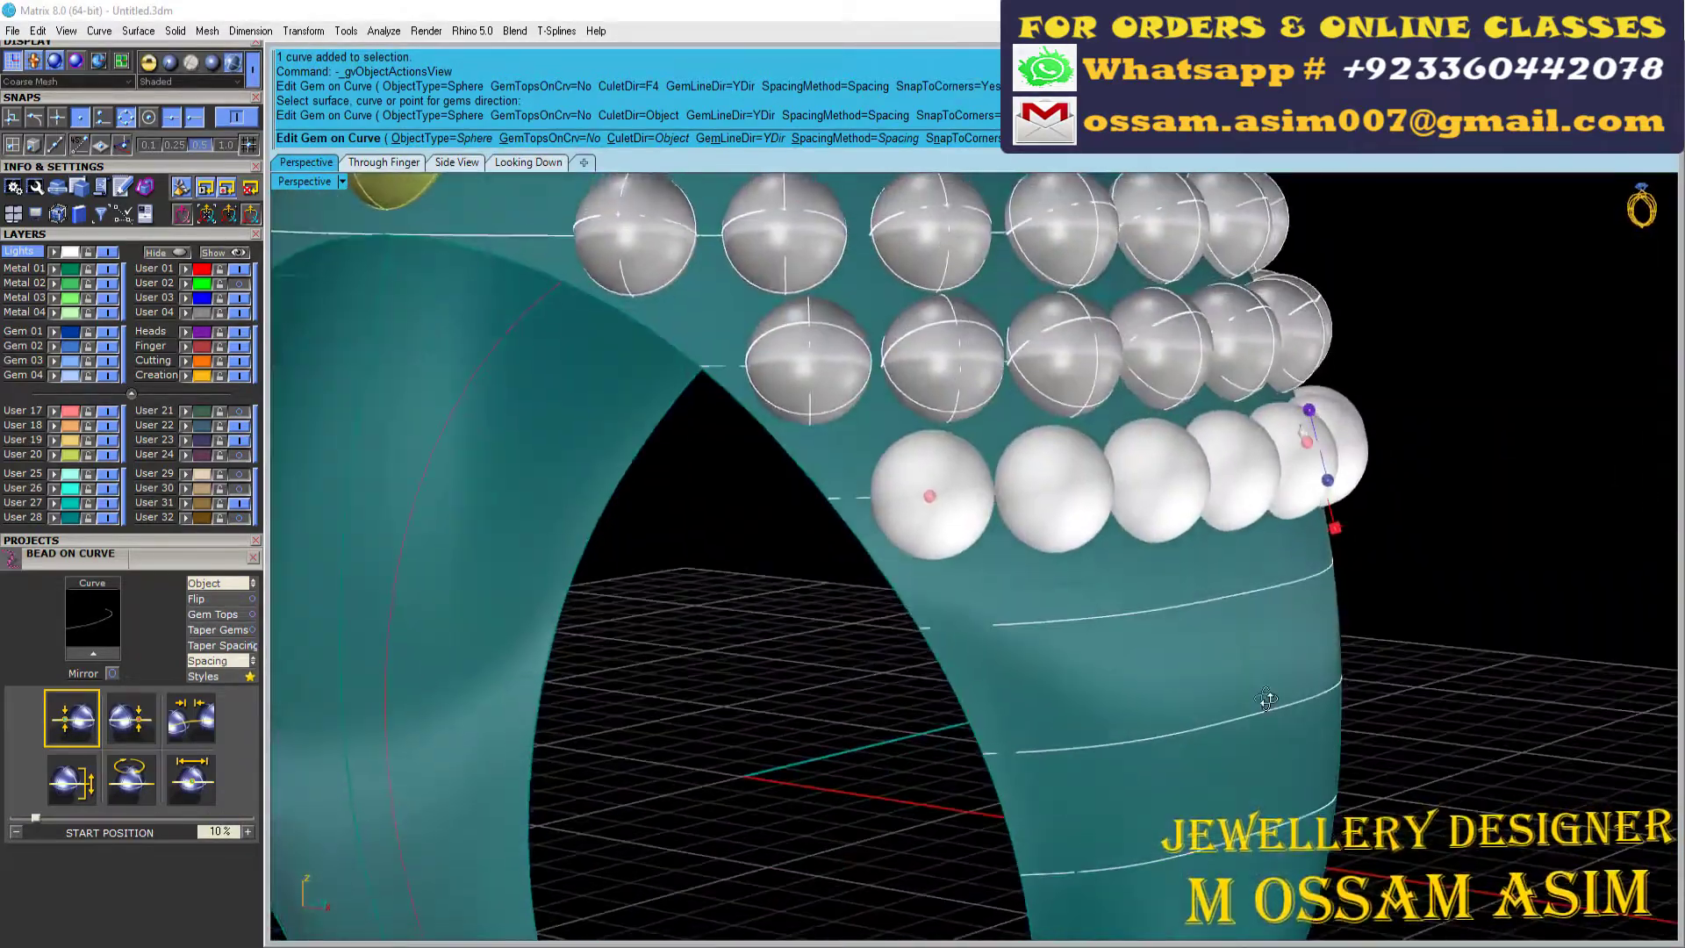
mouse_move(986, 553)
right_mouse_down()
mouse_move(1190, 580)
mouse_move(1117, 625)
mouse_move(1092, 603)
right_mouse_up()
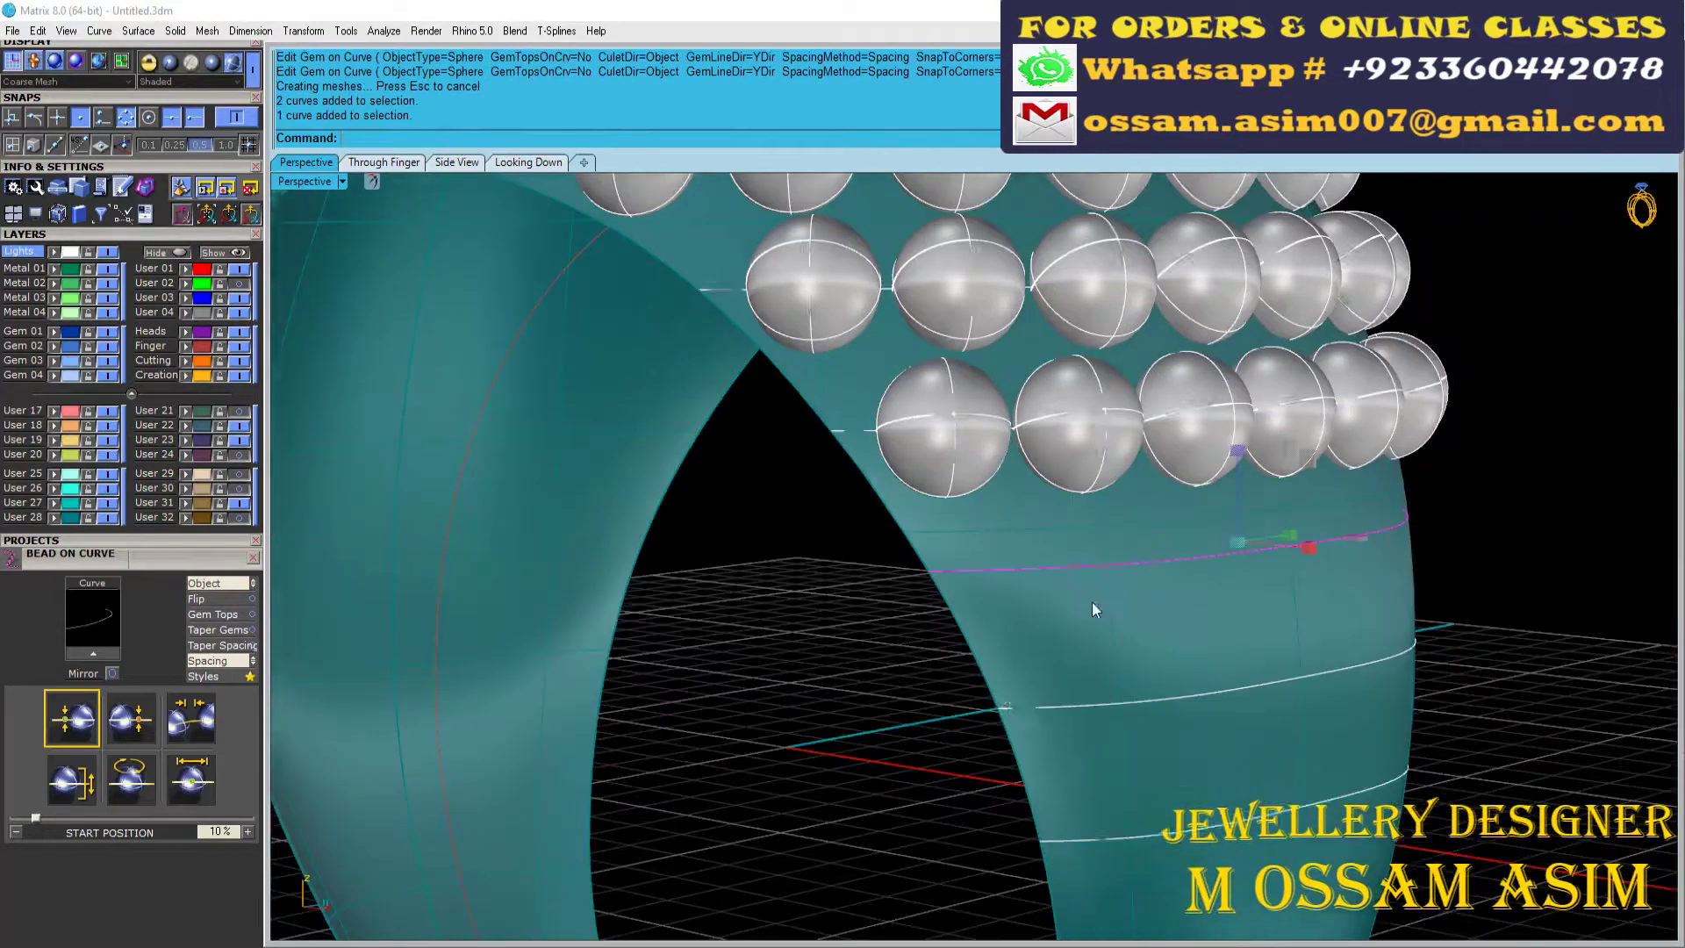
Step: Place a gem row on the next curve from 20% to about 89%, spacing -0.09 mm
middle_click(1092, 602)
left_click(1133, 625)
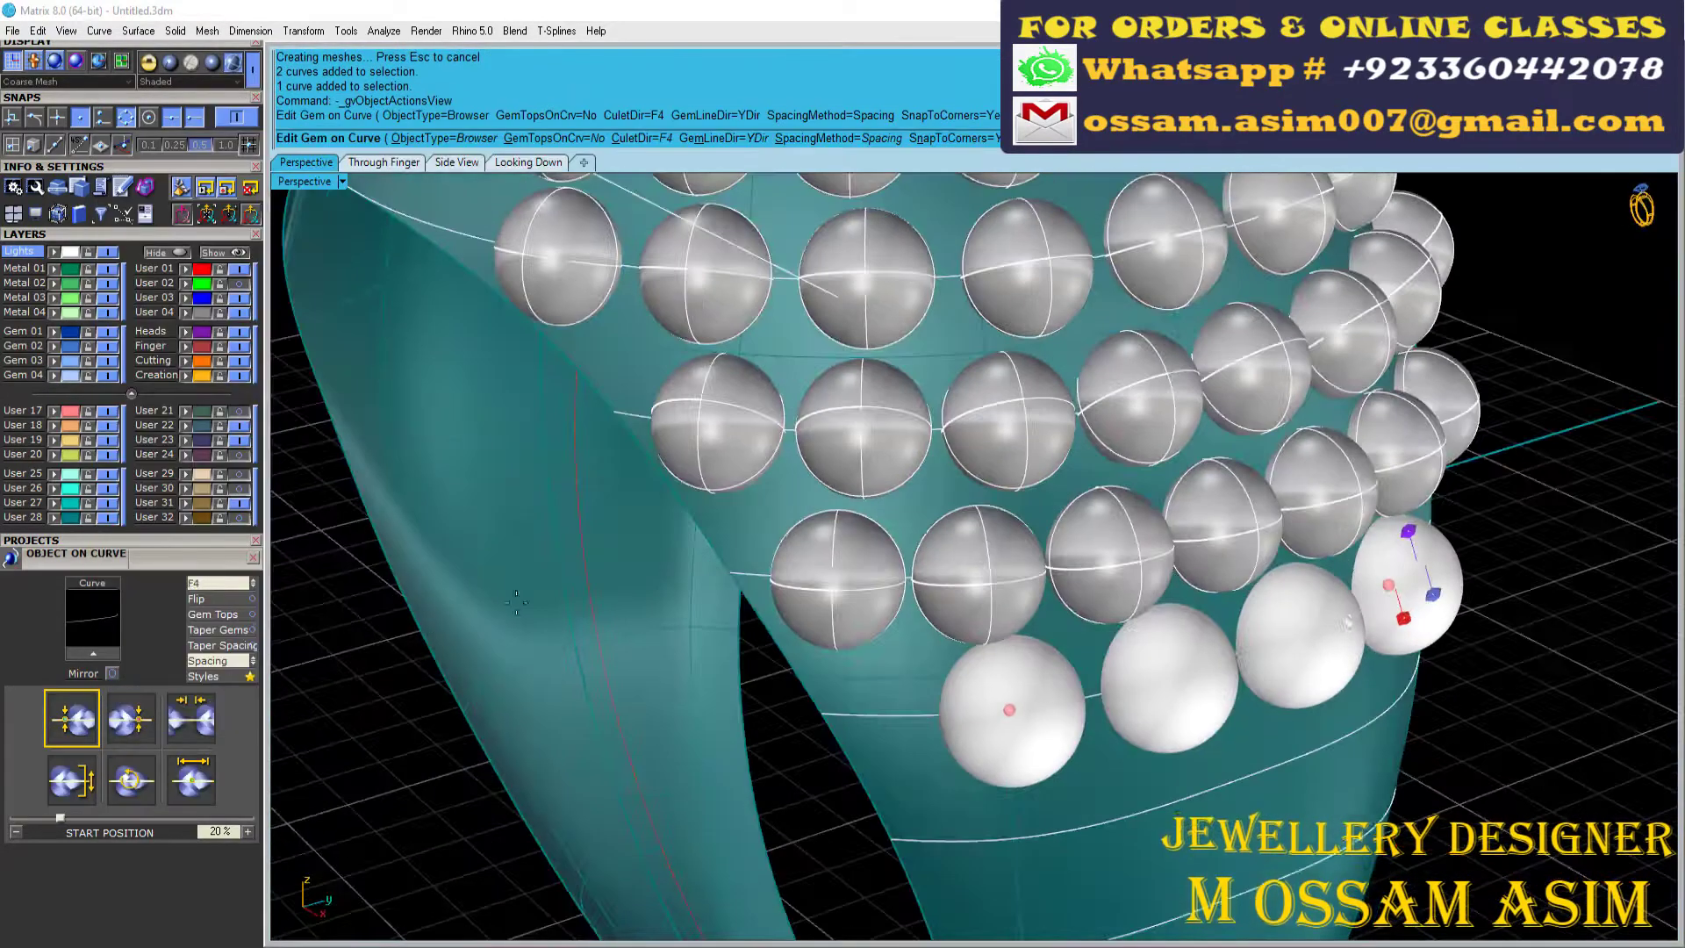
scroll(931, 673, "down", 2)
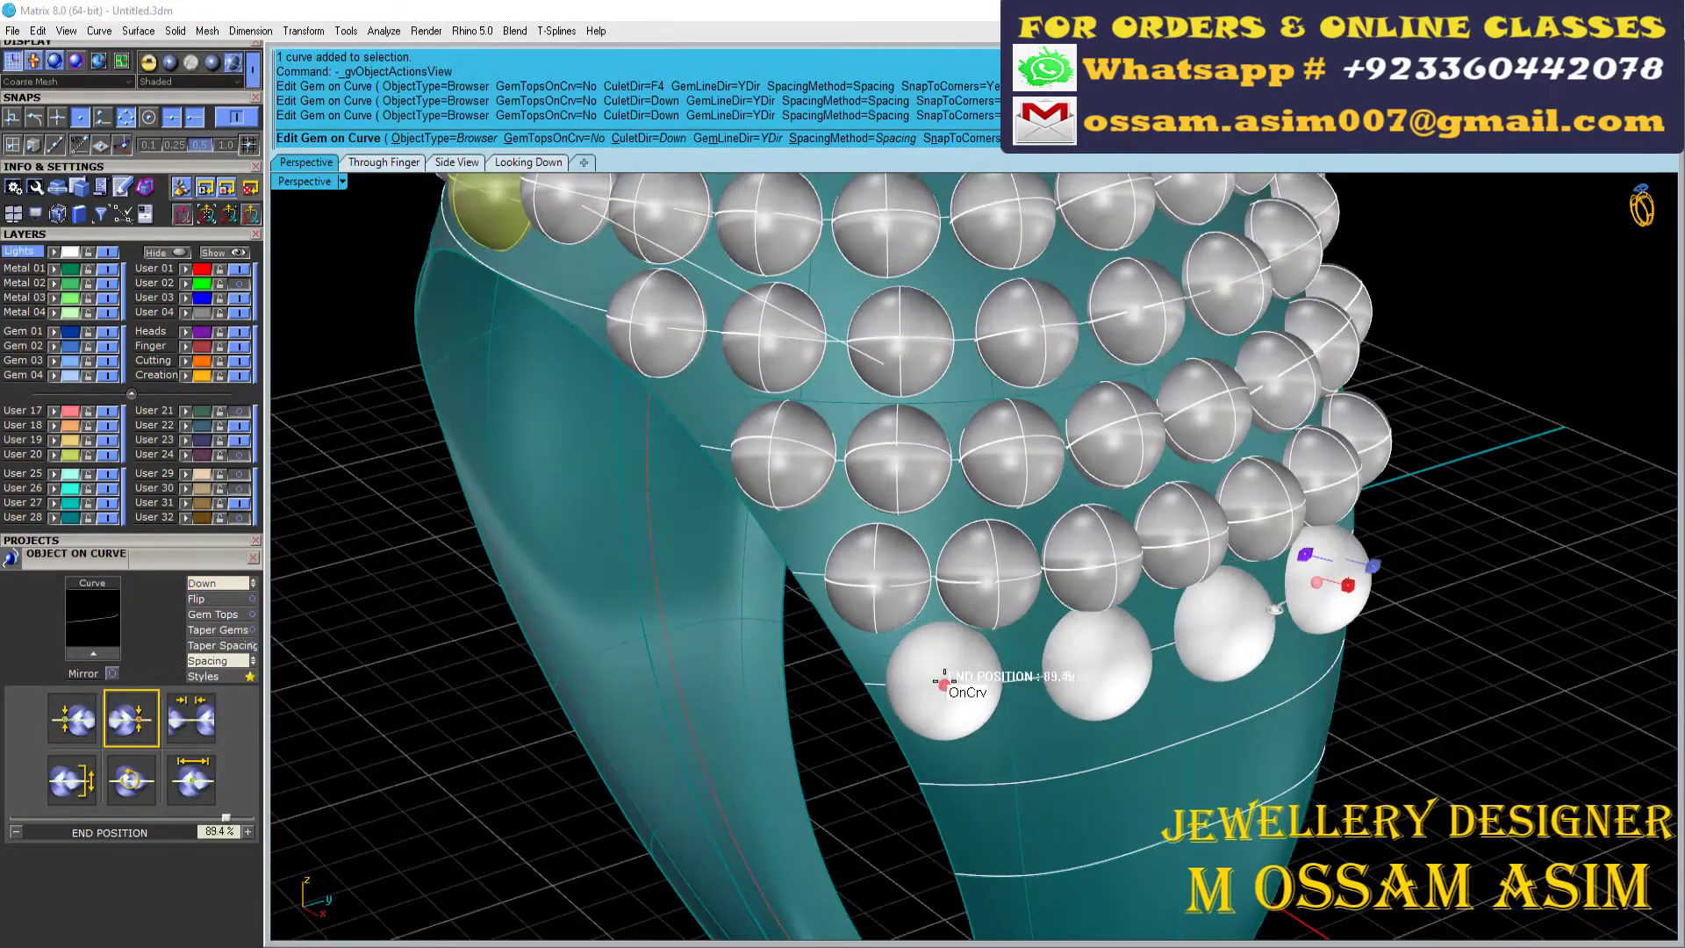
left_click(72, 718)
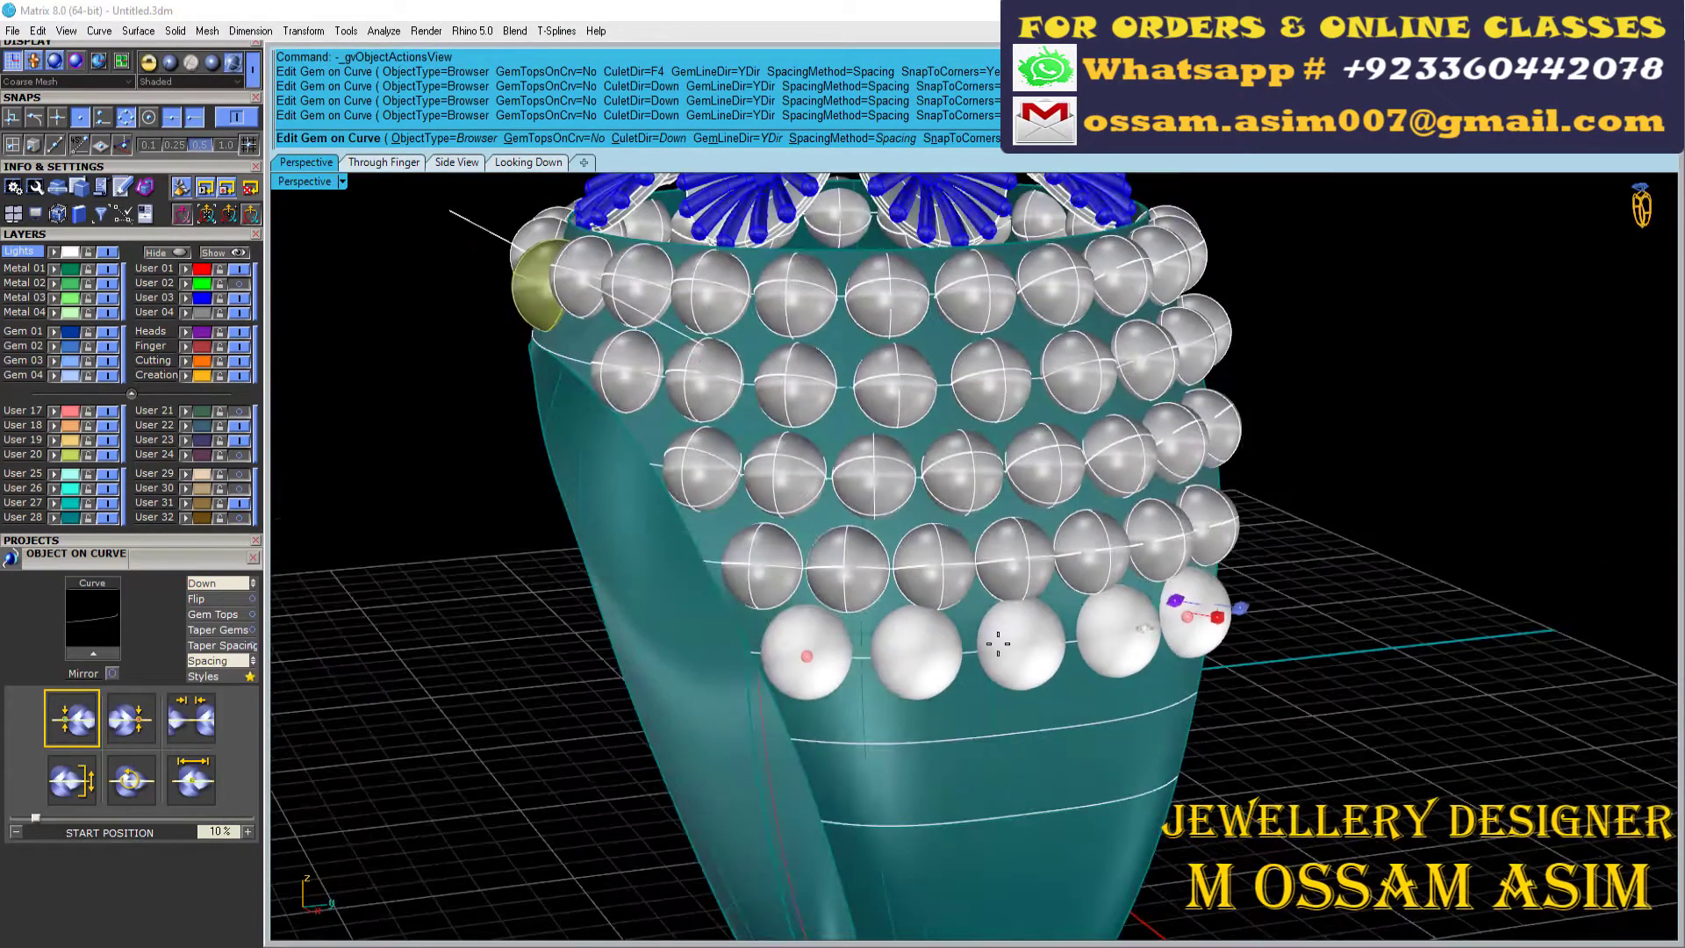
left_click(191, 718)
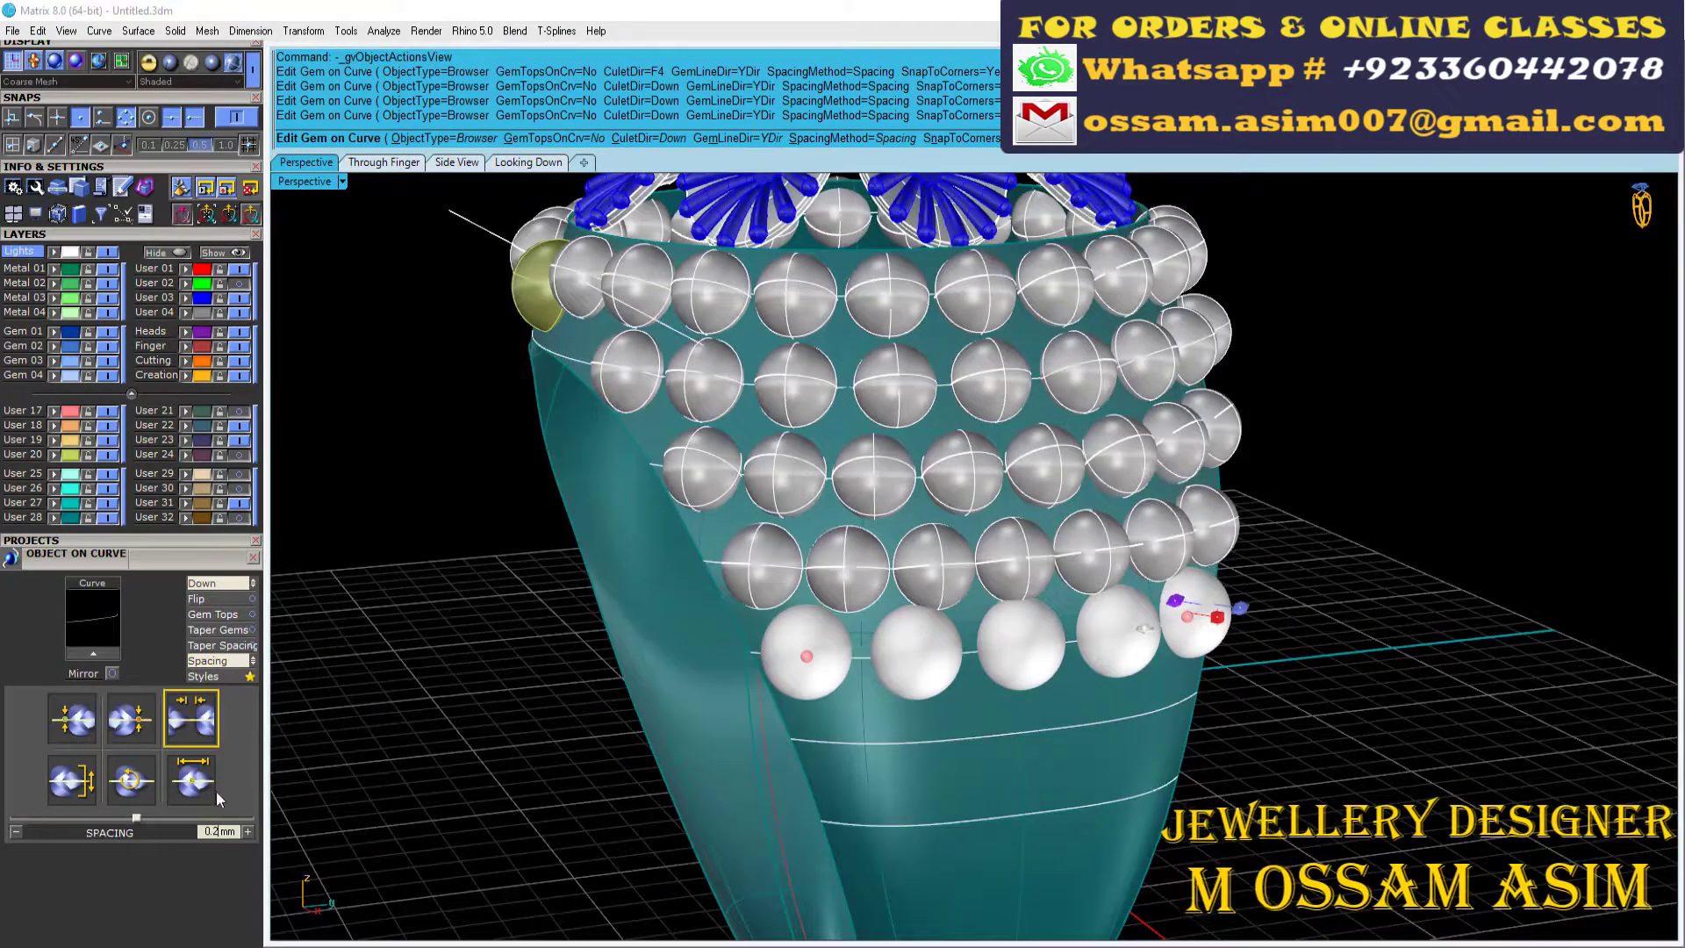
left_click_drag(141, 819, 128, 820)
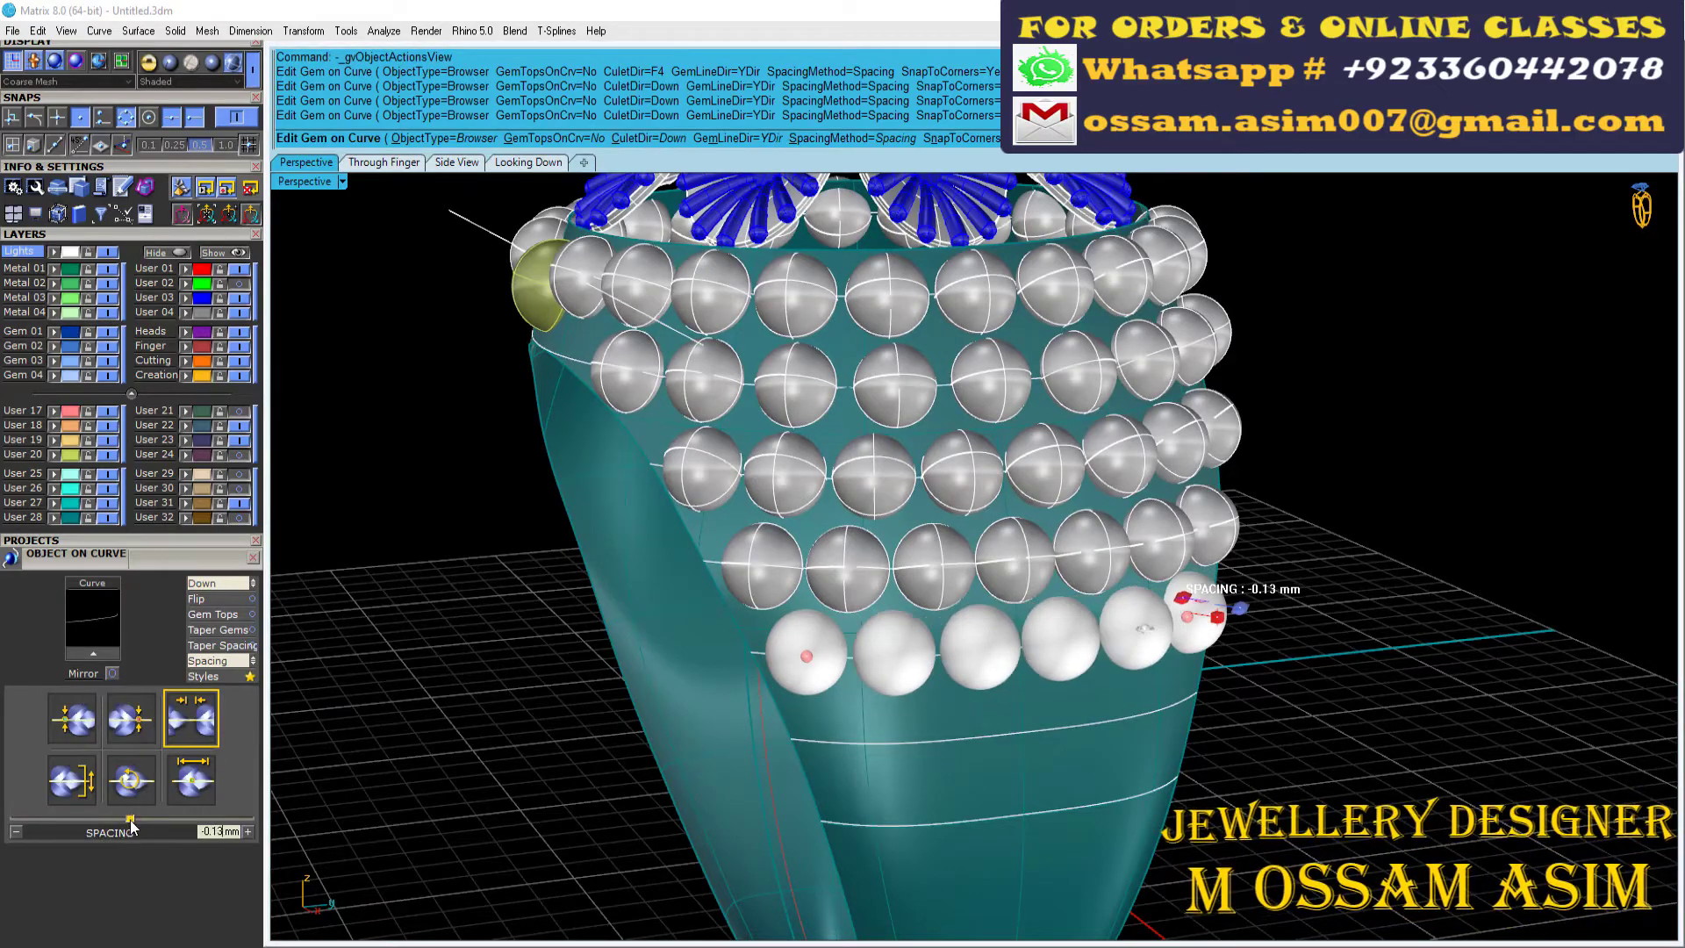
left_click_drag(130, 825, 132, 825)
Step: Orbit around the finished gem rows and select the next shank curve
right_click_drag(790, 527, 965, 483)
scroll(1100, 553, "up", 5)
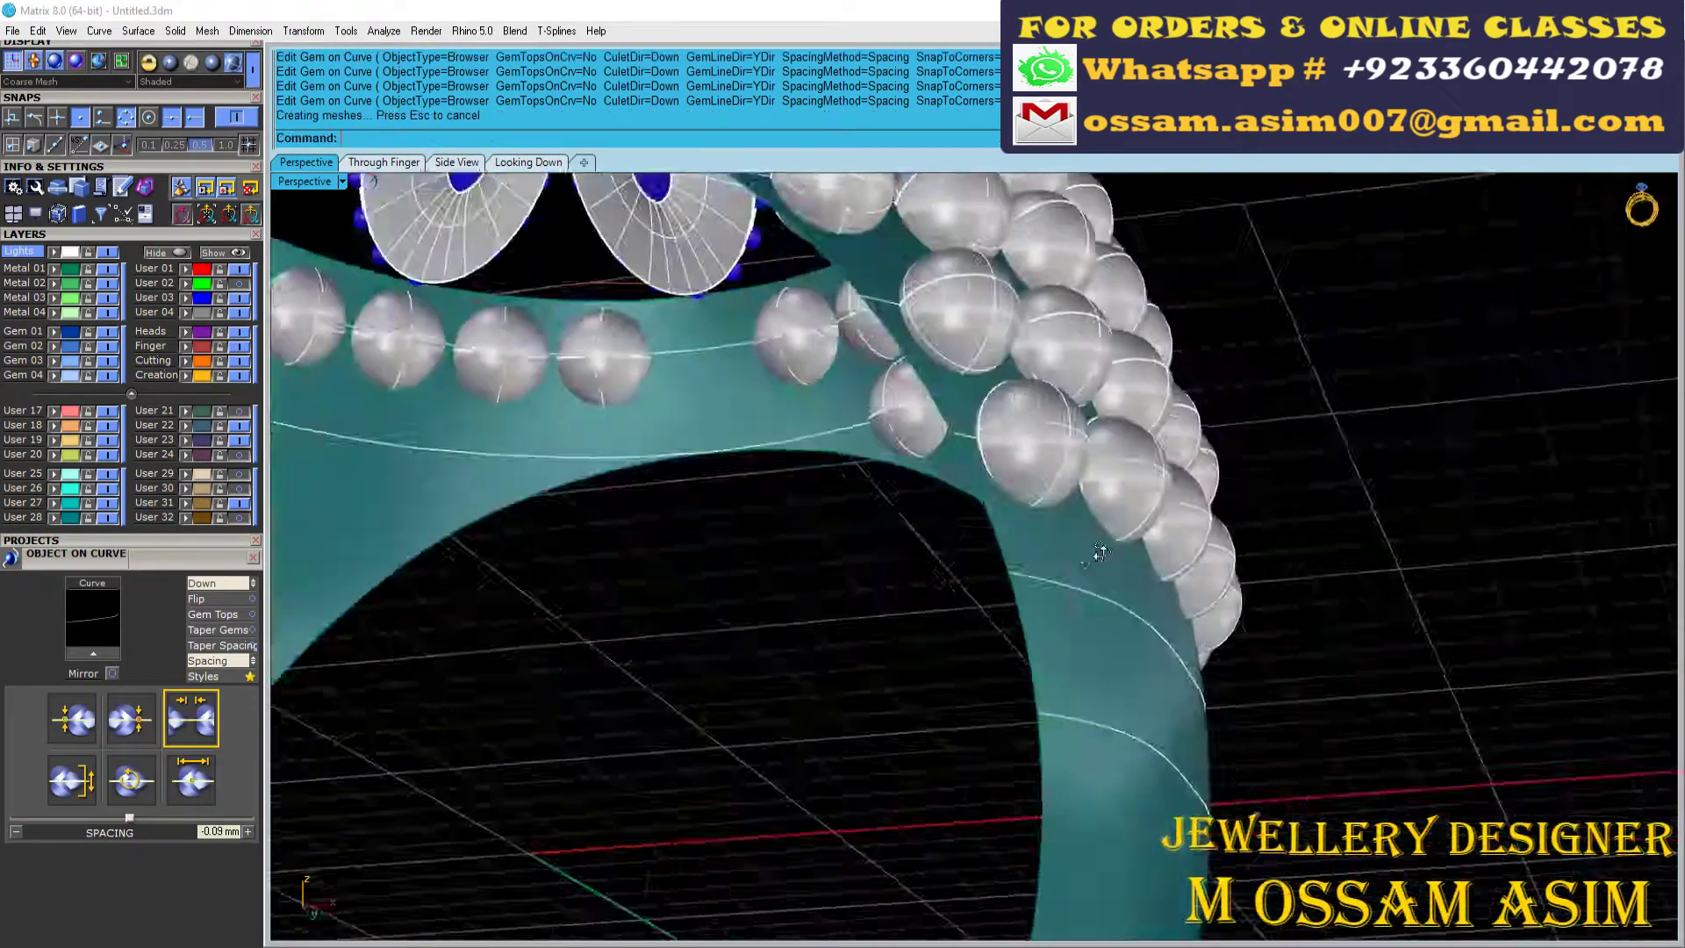
right_click_drag(1099, 553, 1232, 561)
scroll(1014, 588, "up", 5)
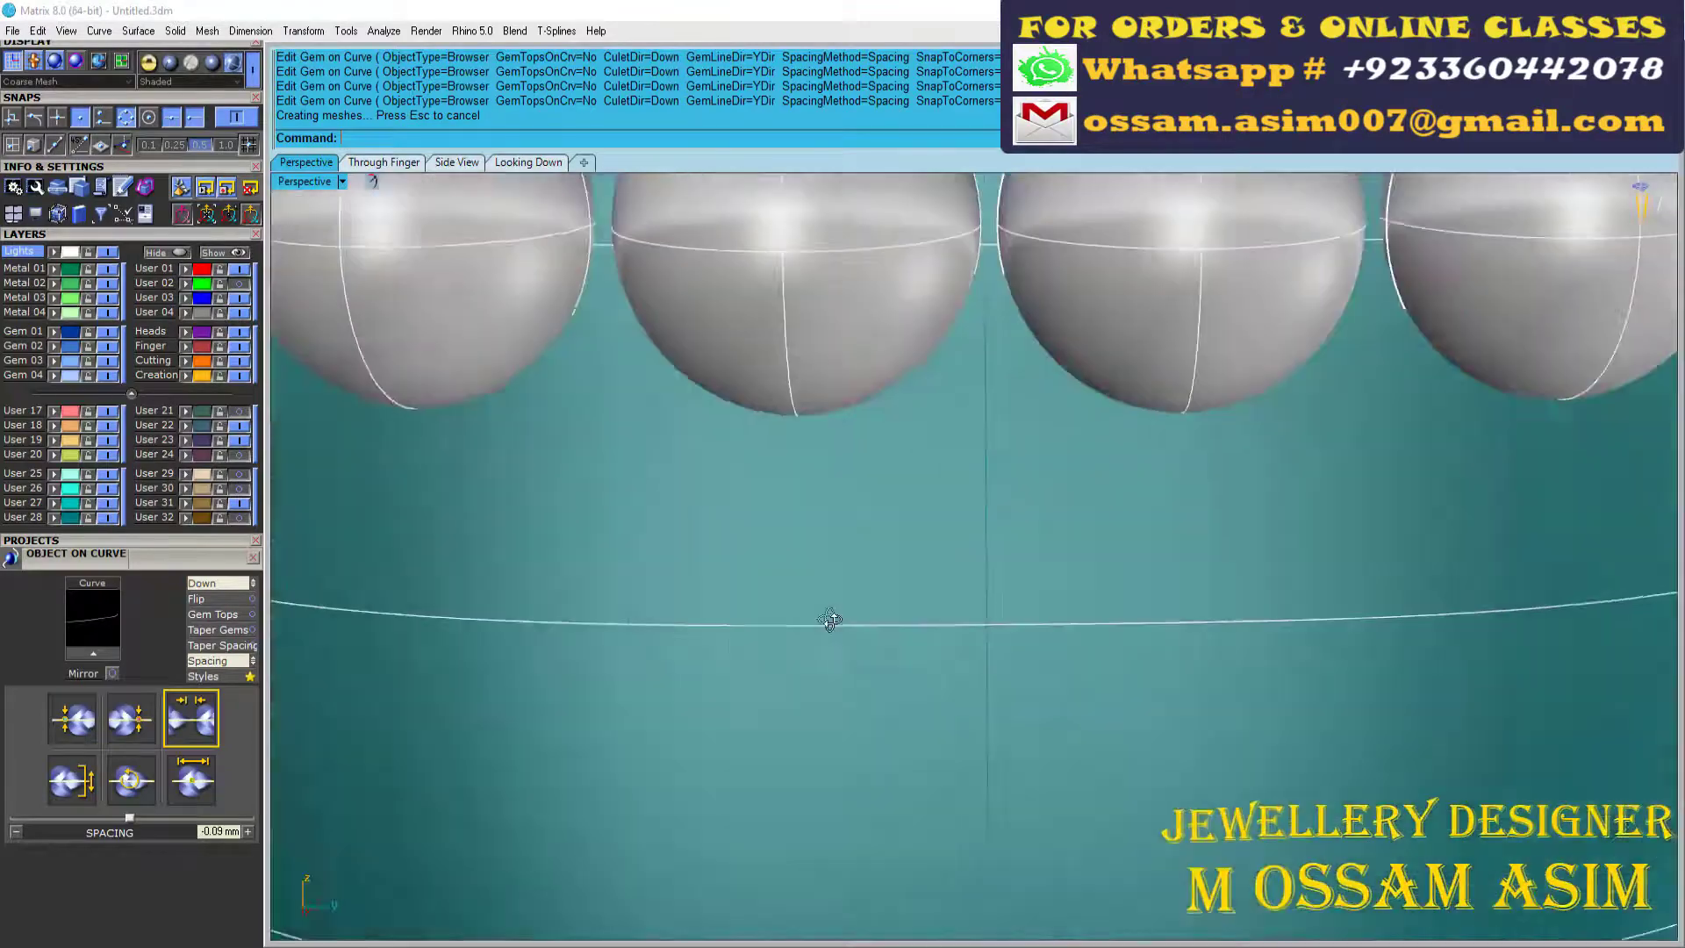
right_click_drag(827, 621, 746, 625)
left_click(1001, 572)
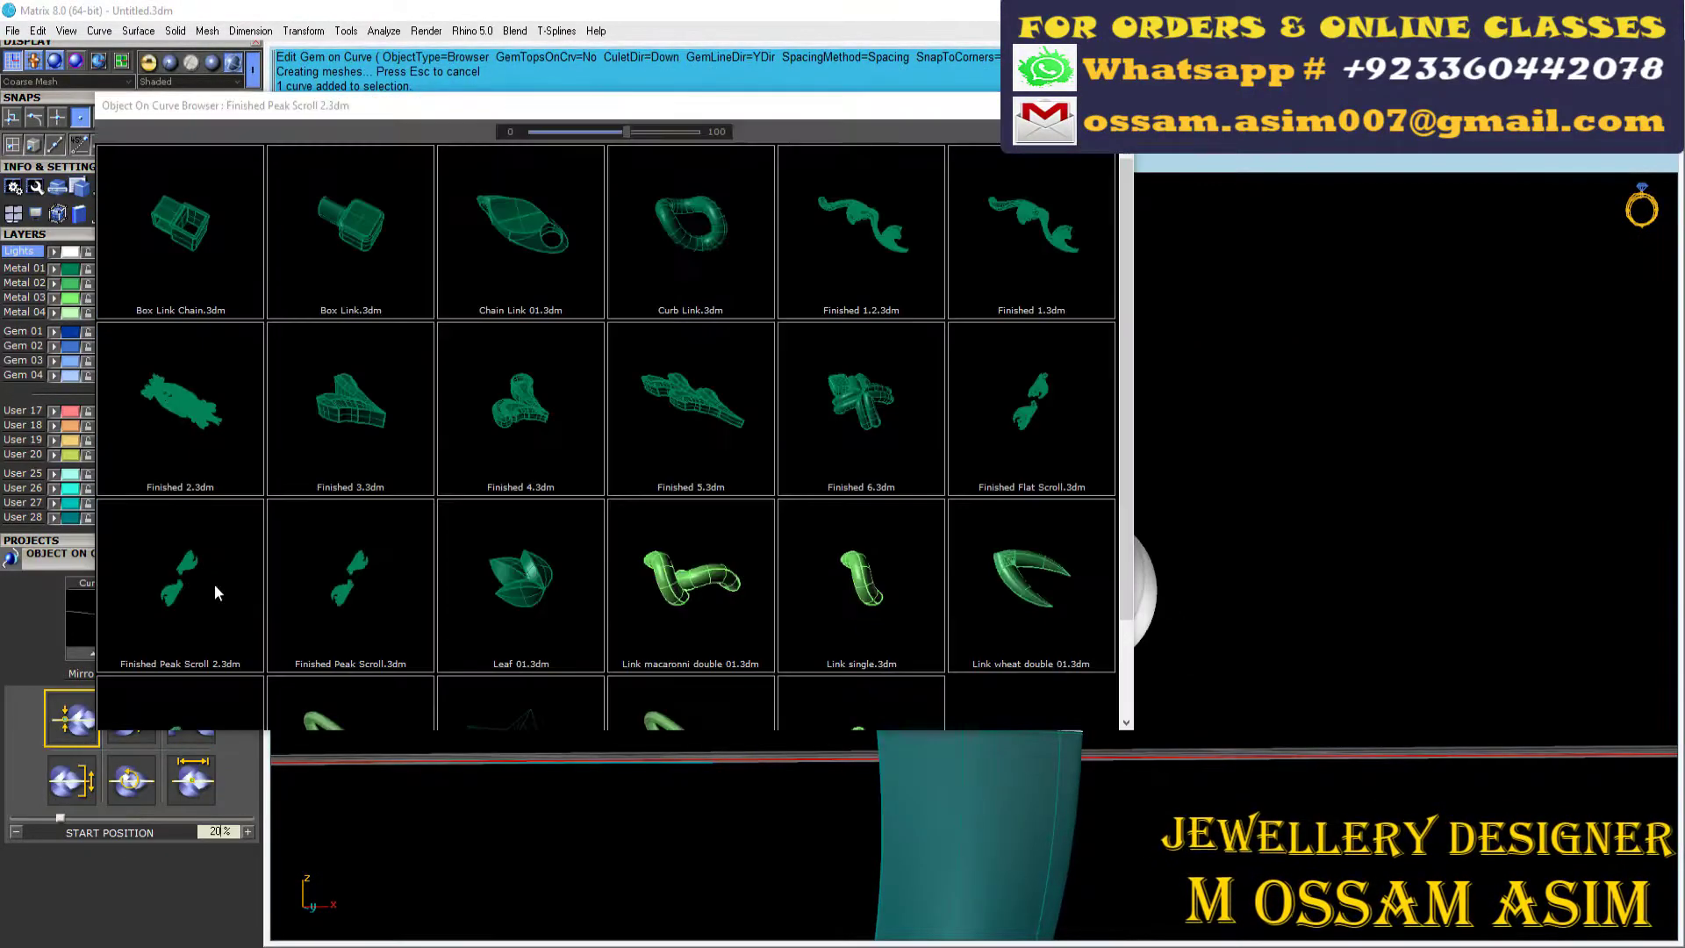
Step: Add a surface-oriented bead row along the selected curve, ending at 87.5%
left_click(214, 591)
left_click(225, 583)
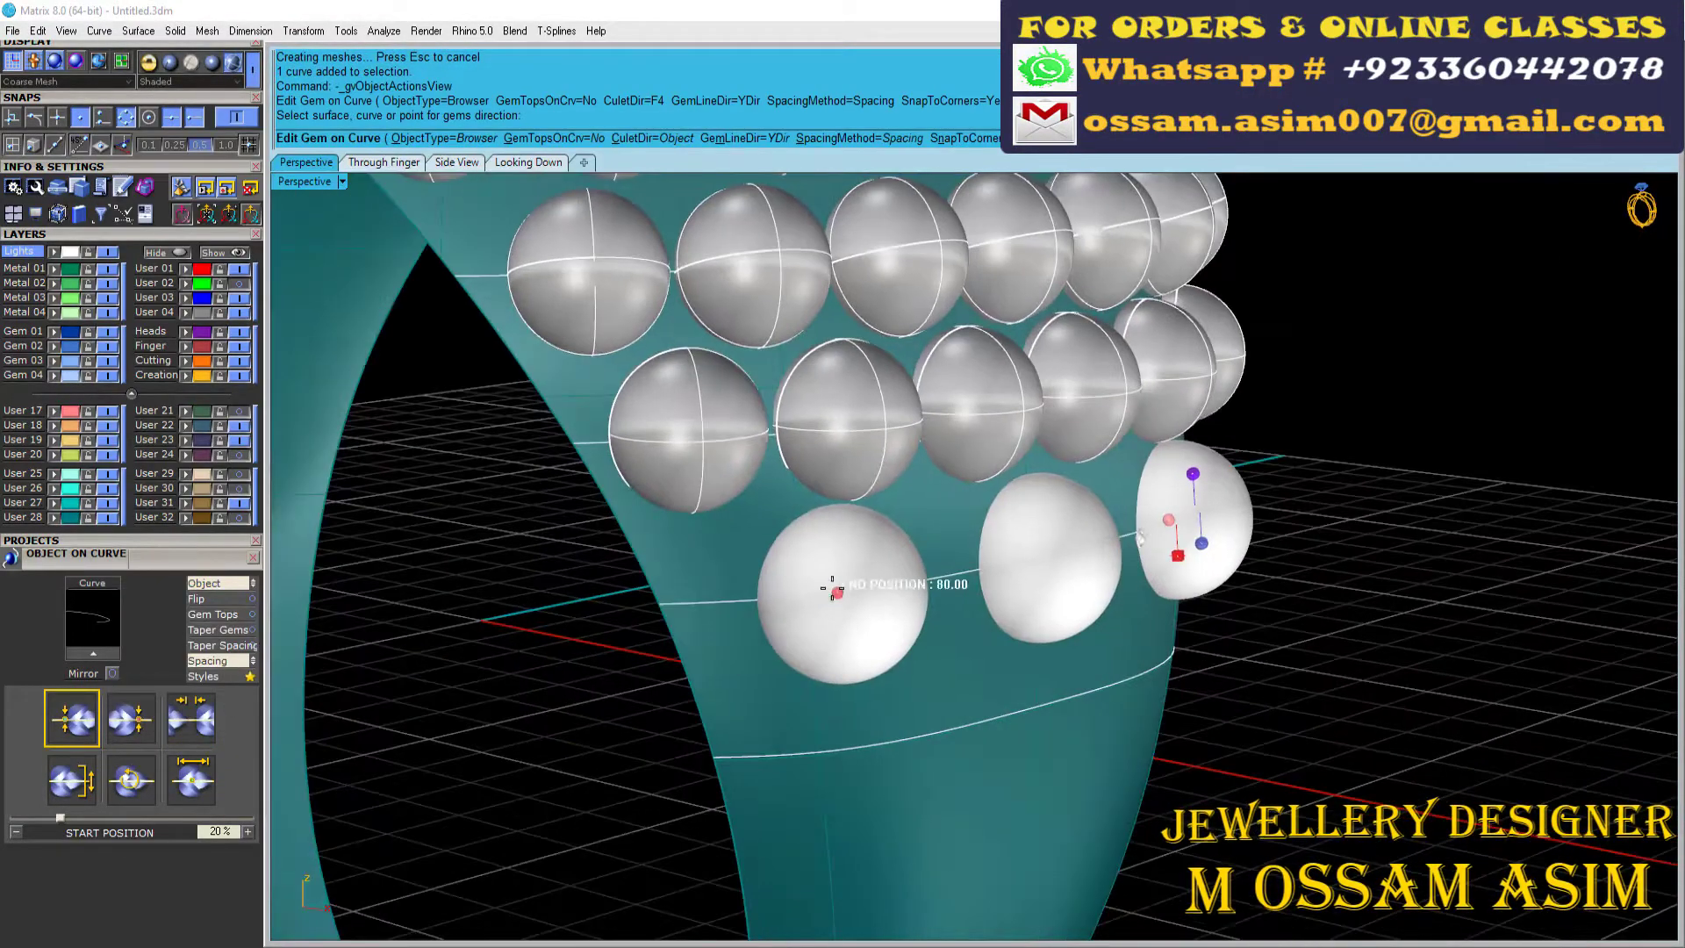
left_click(191, 780)
left_click(131, 718)
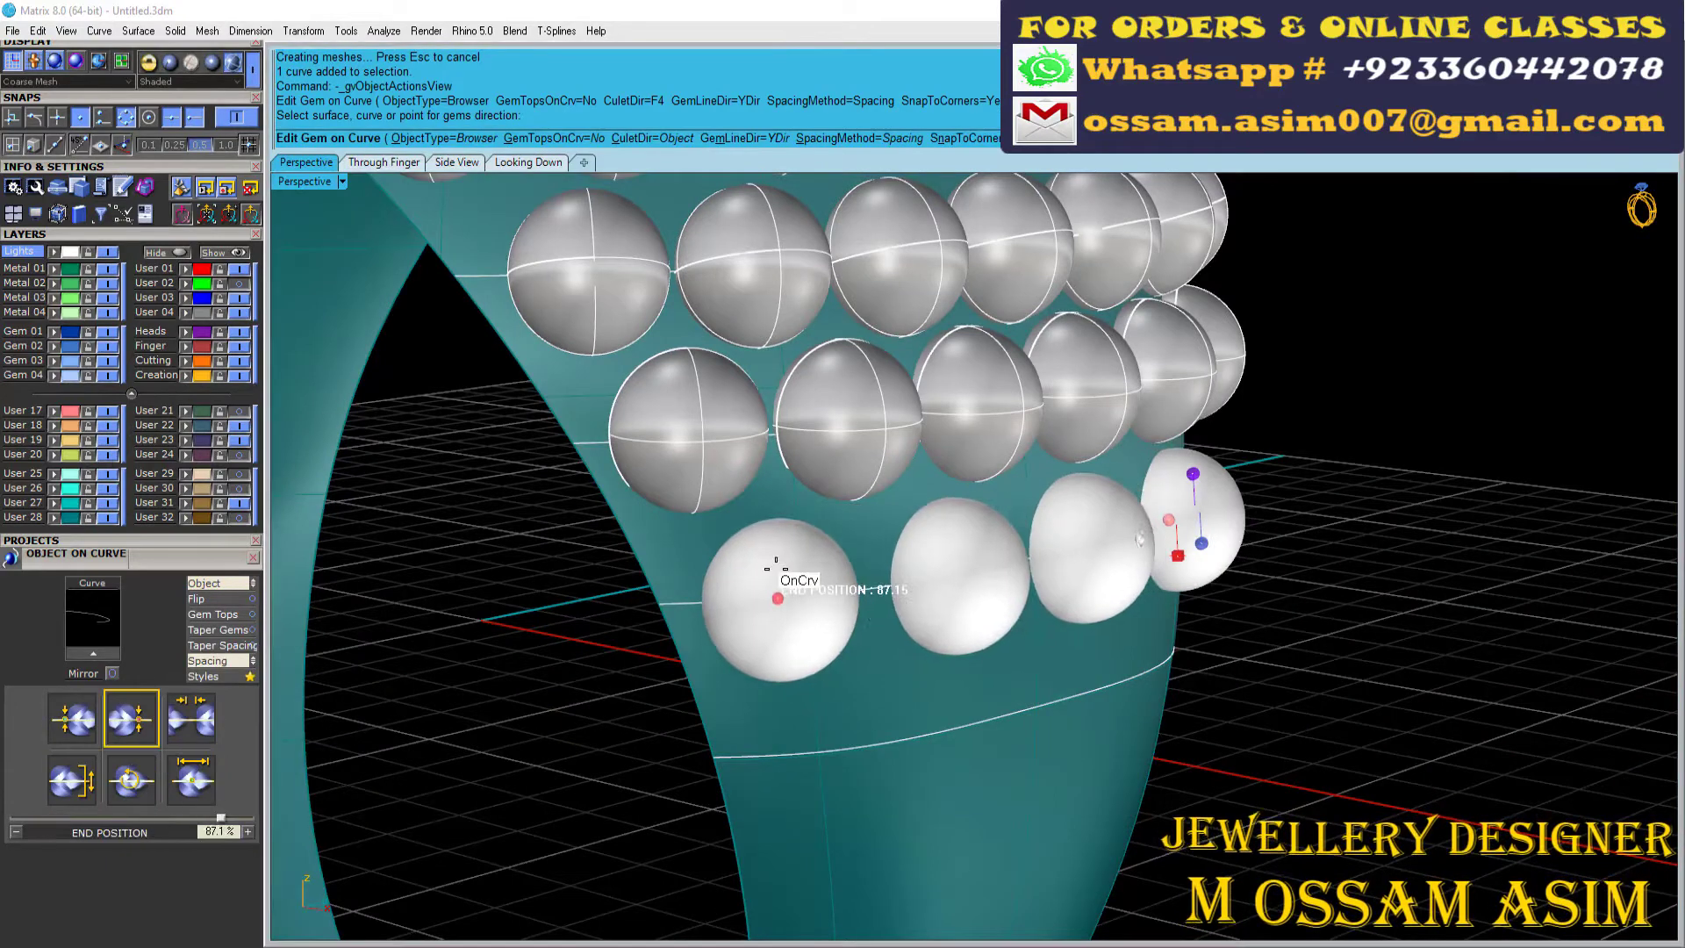
left_click(248, 831)
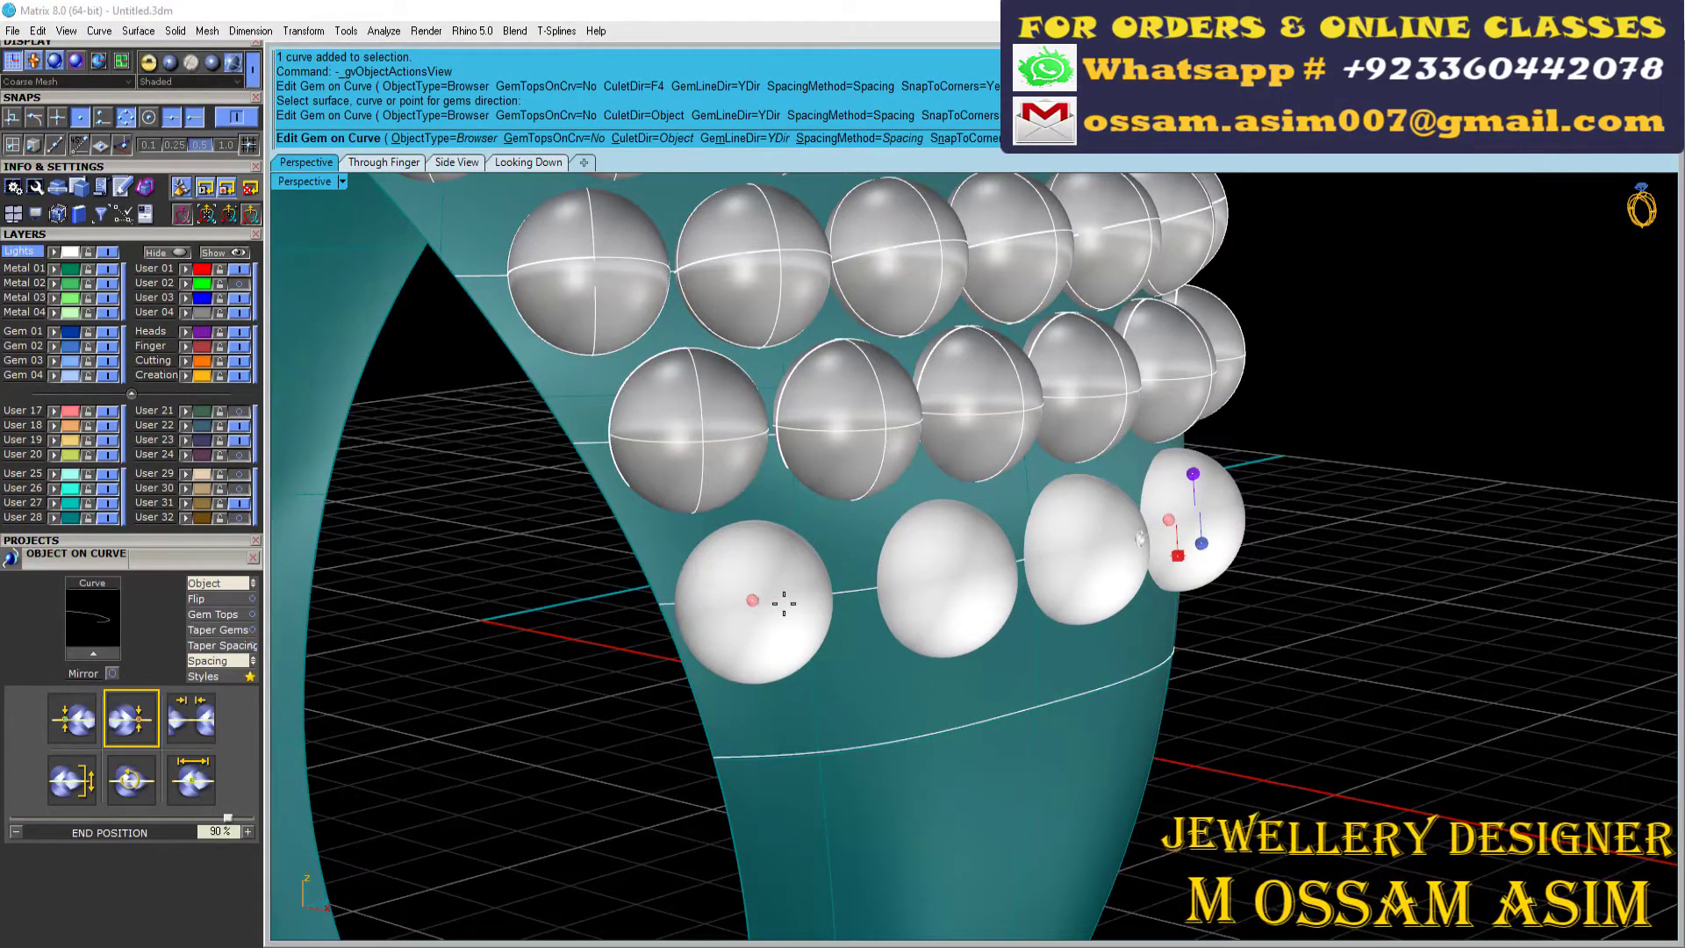
left_click_drag(784, 603, 766, 602)
right_click_drag(765, 602, 907, 556)
Step: Exit Matrix, declining to save the model and keep clipboard data
key("alt+F4")
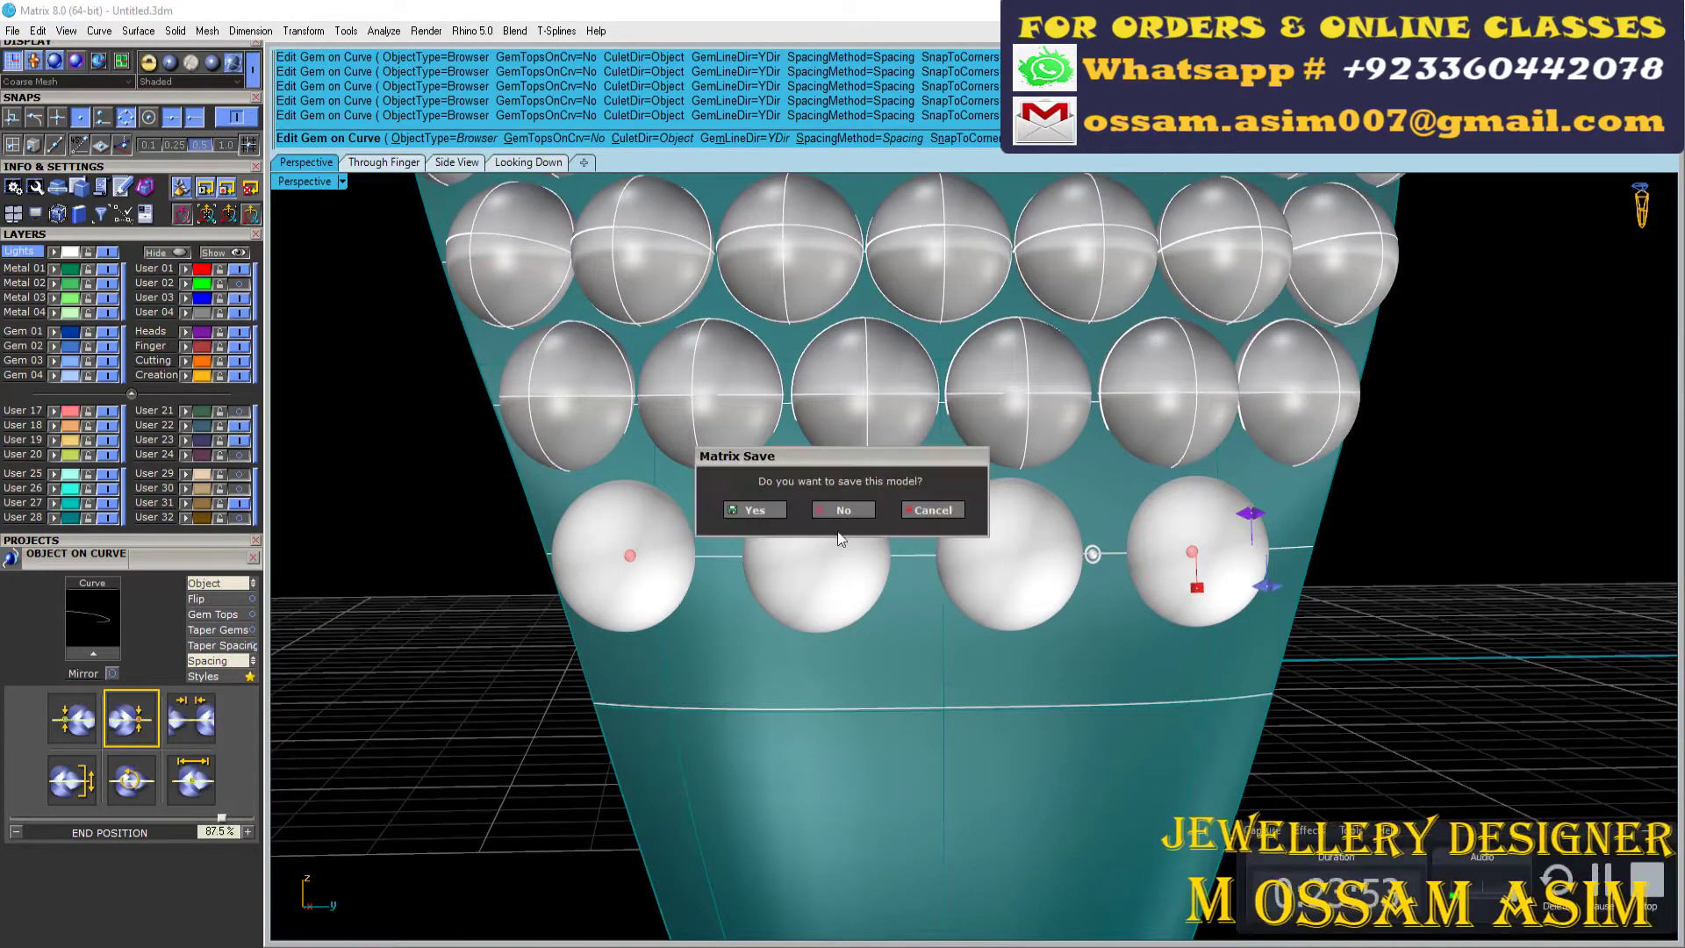
left_click(772, 503)
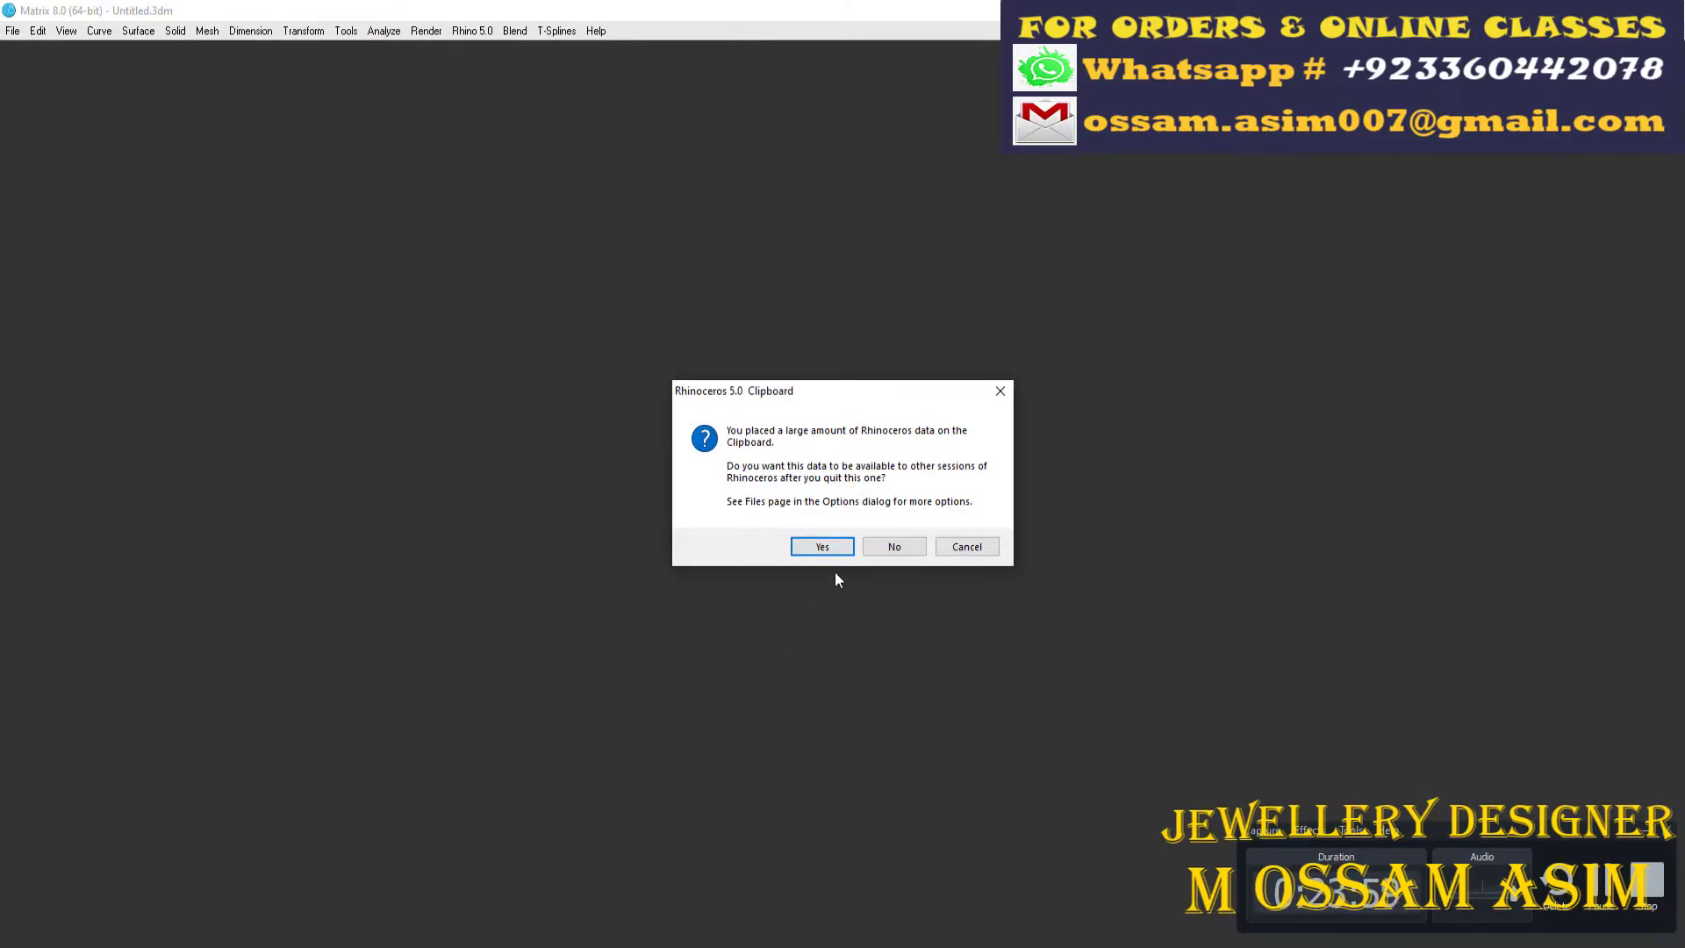
left_click(882, 545)
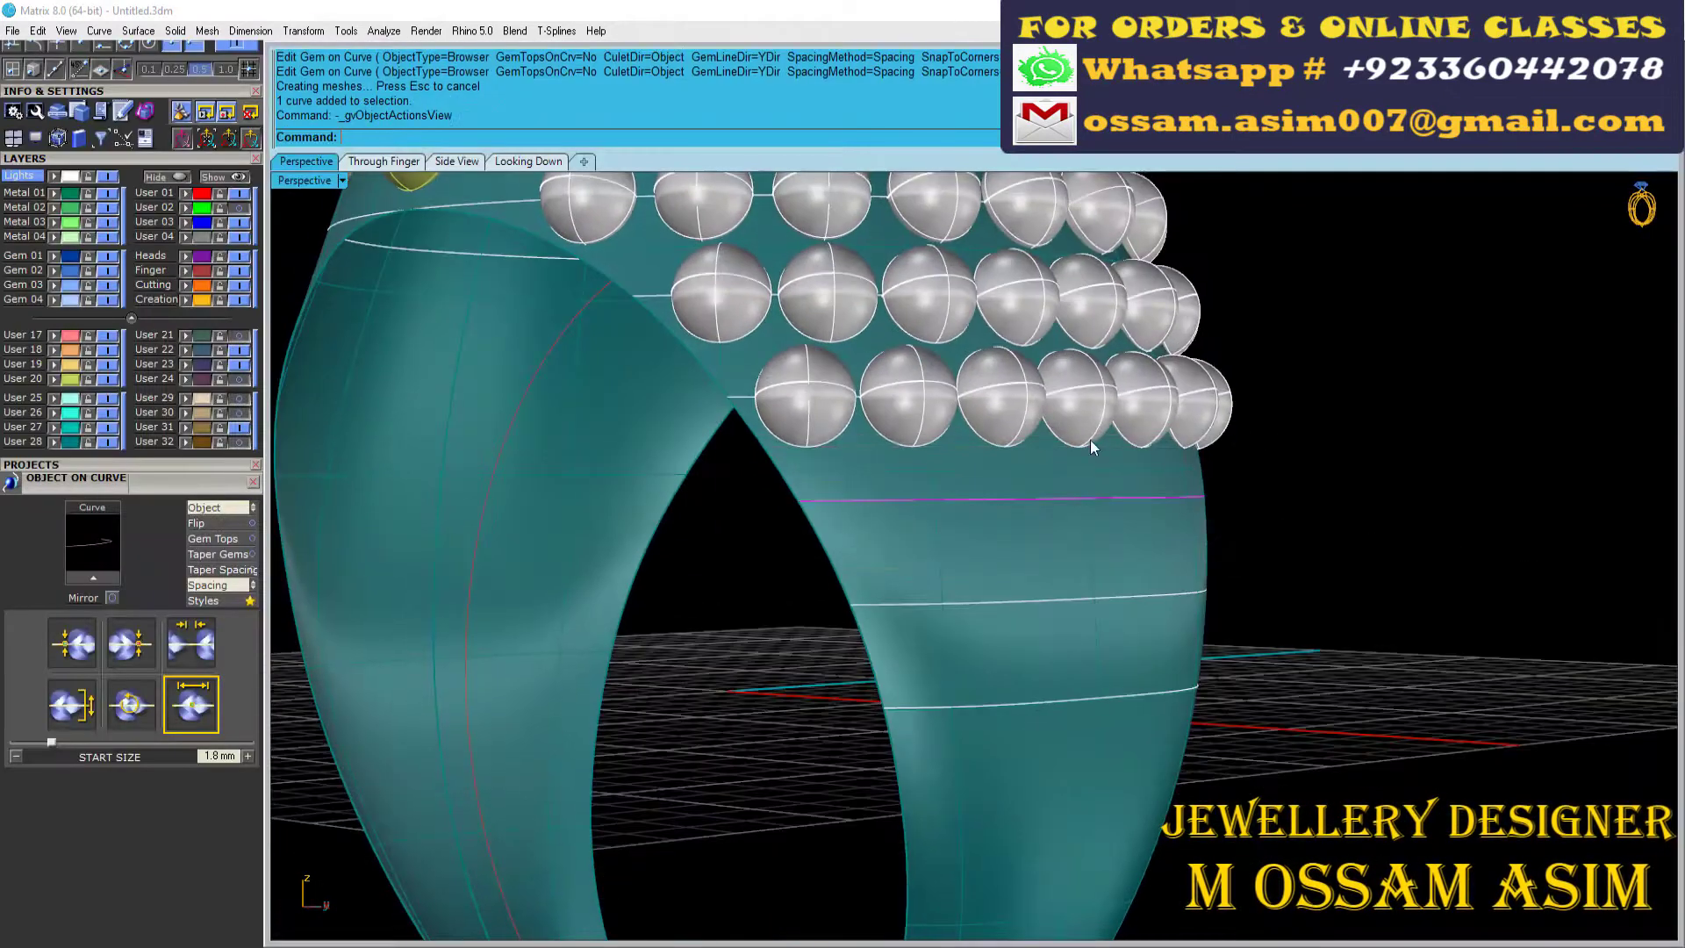
Step: Lay another surface-oriented bead row on the shank, edge to edge at 0 mm spacing
middle_click(1272, 347)
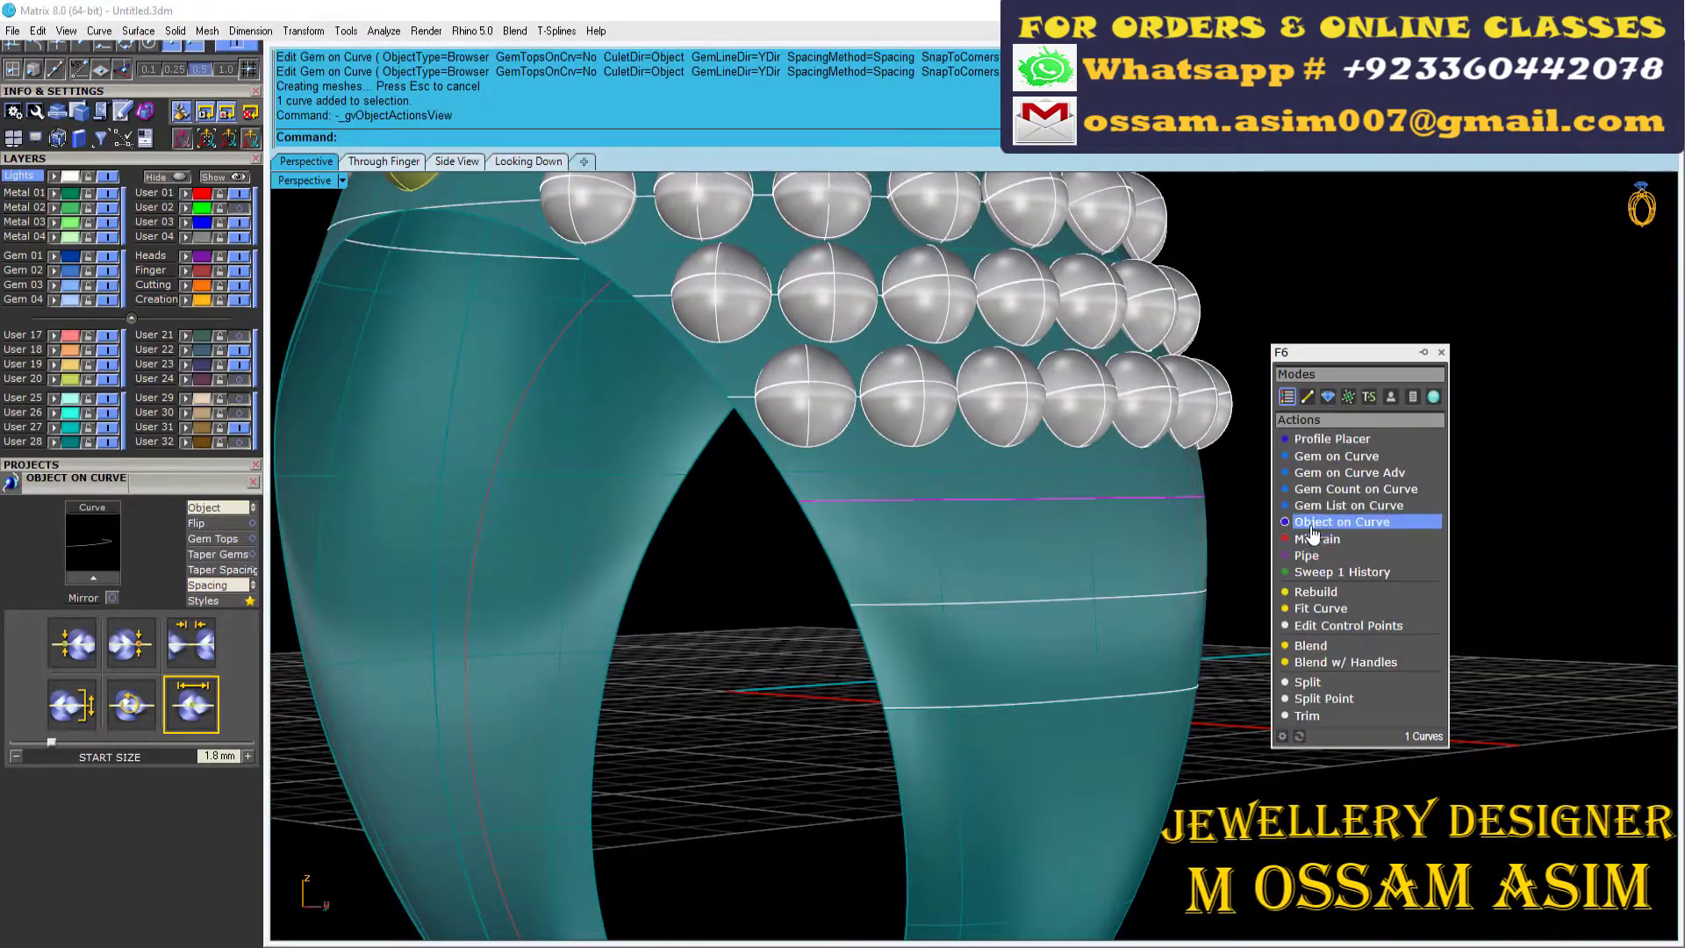
left_click(1354, 522)
left_click(858, 238)
left_click(995, 531)
left_click(192, 704)
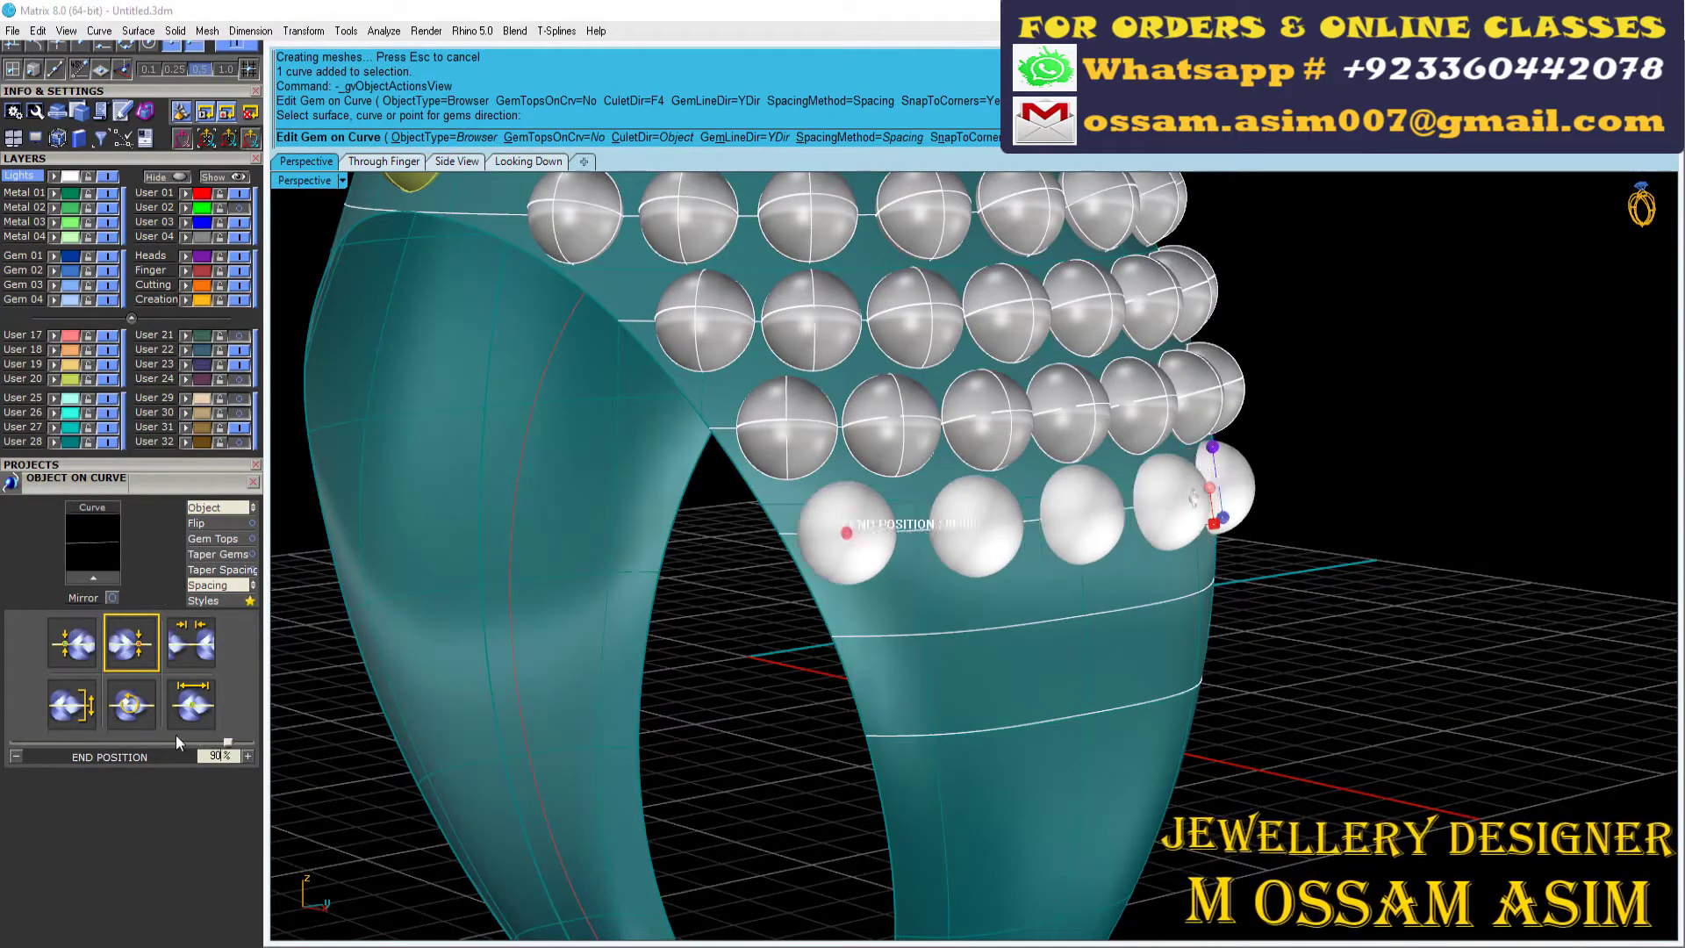
left_click(192, 645)
scroll(1035, 527, "up", 3)
scroll(1035, 527, "down", 5)
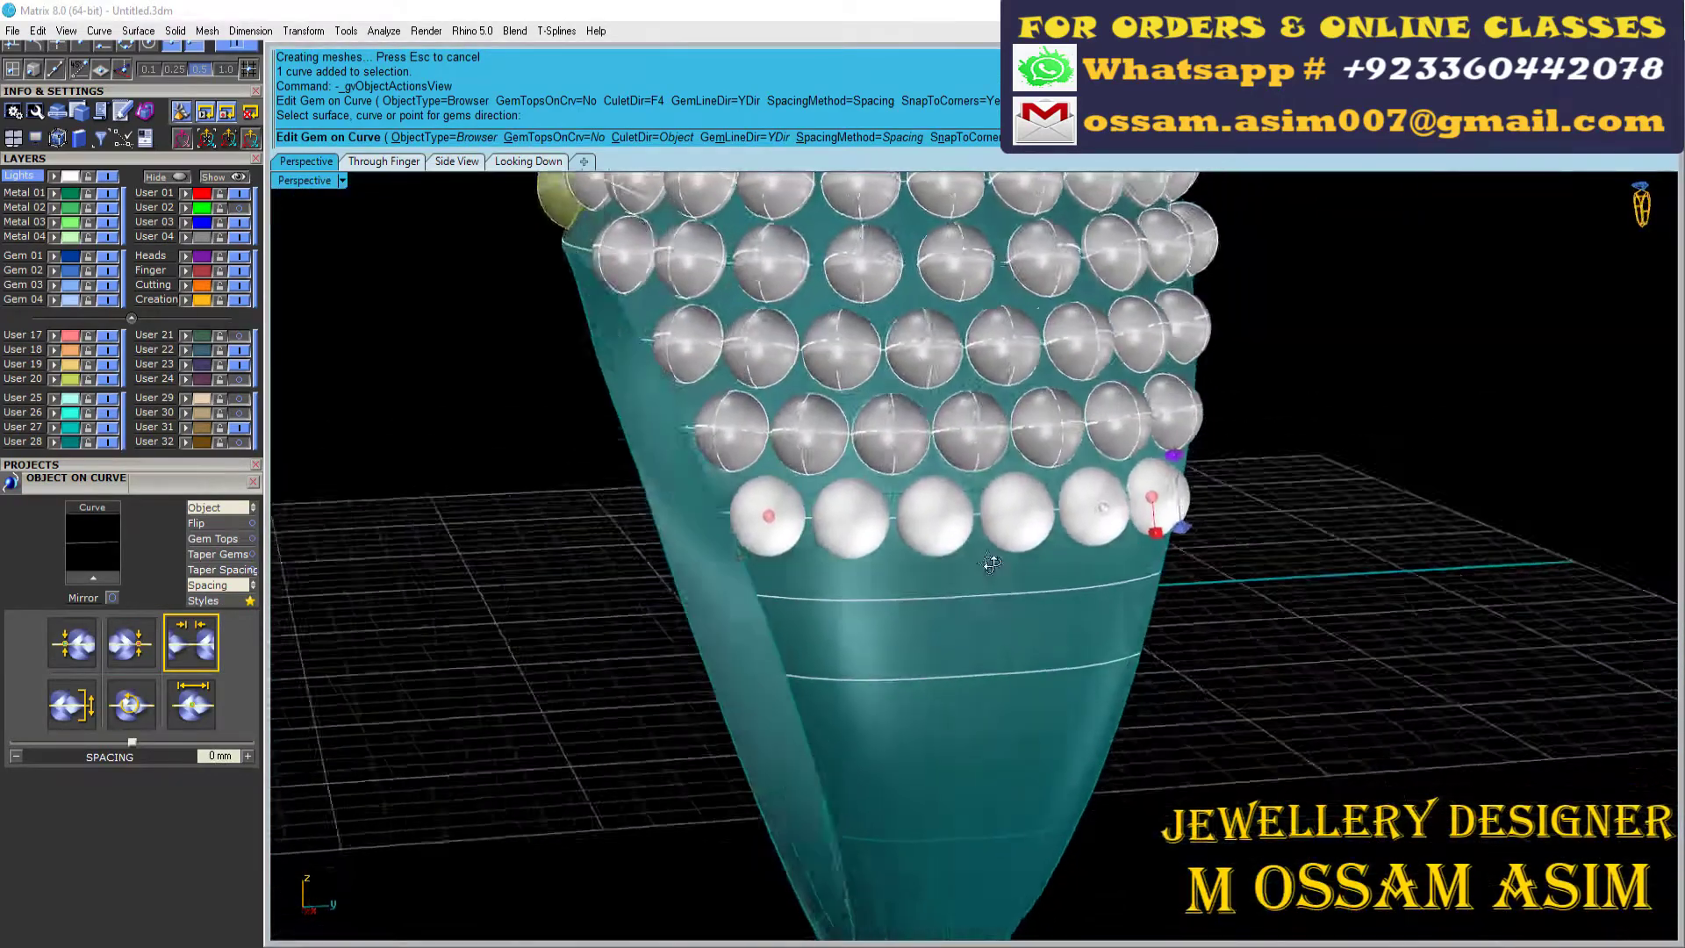
Step: Finish the row from a front view and begin a gem row on the lower curve
right_click_drag(1053, 500, 1298, 553)
key("Return")
left_click(1193, 491)
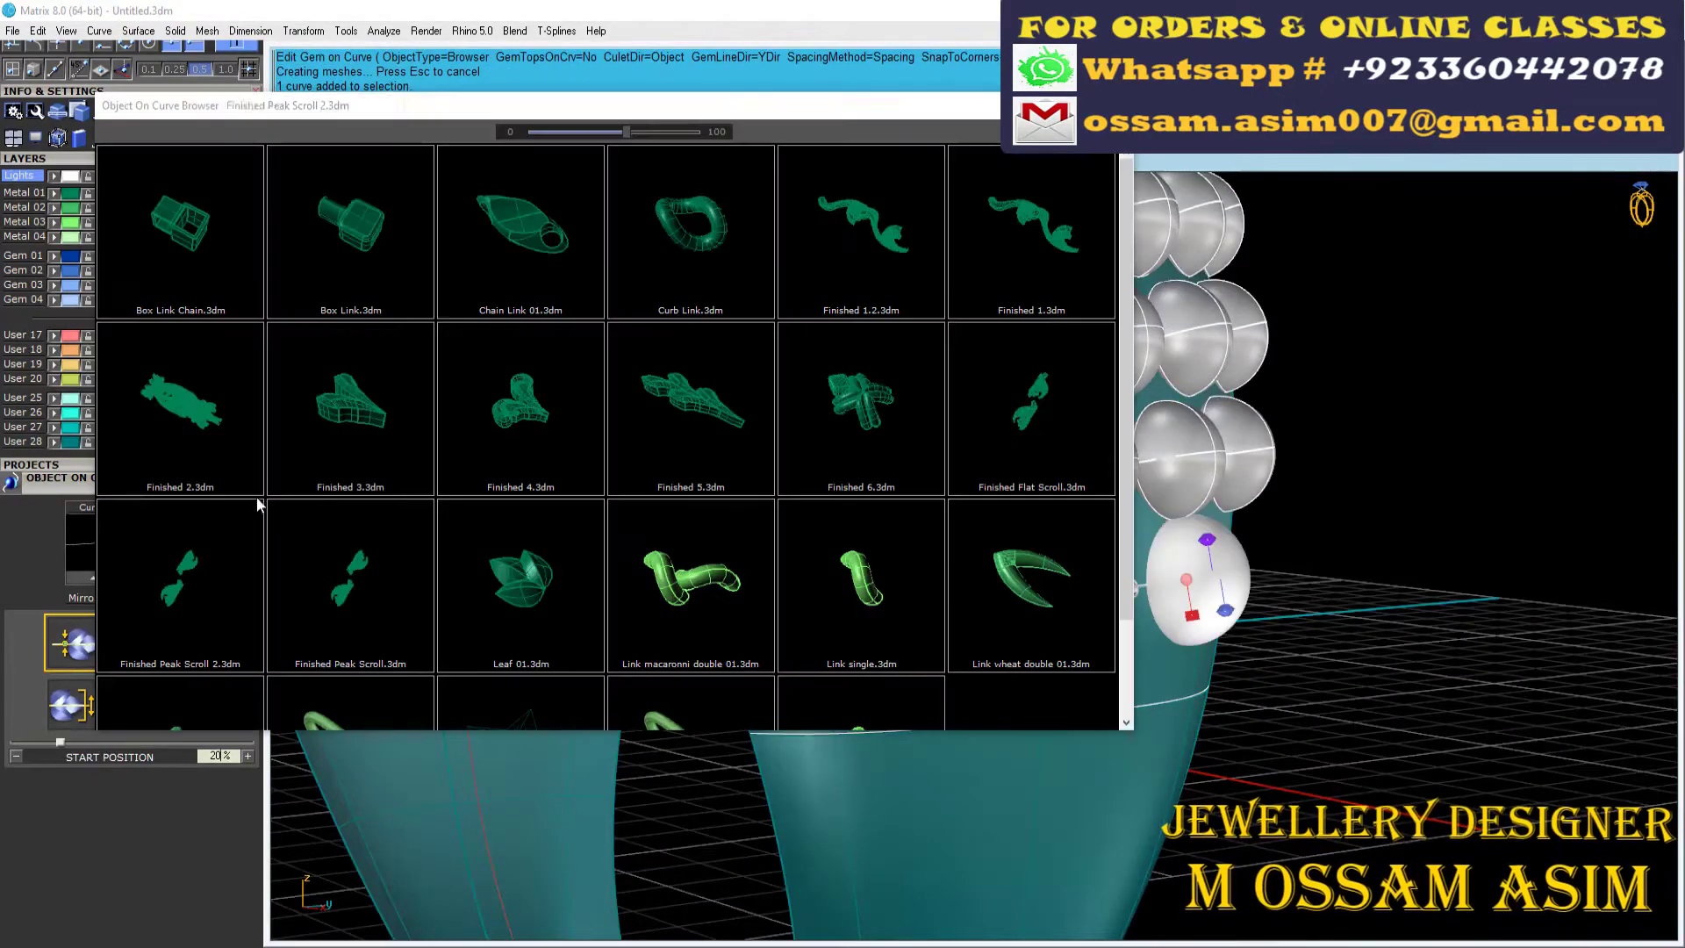
Step: Choose the gem, orient it to the shank surface, and end the row at about 88%
left_click(256, 496)
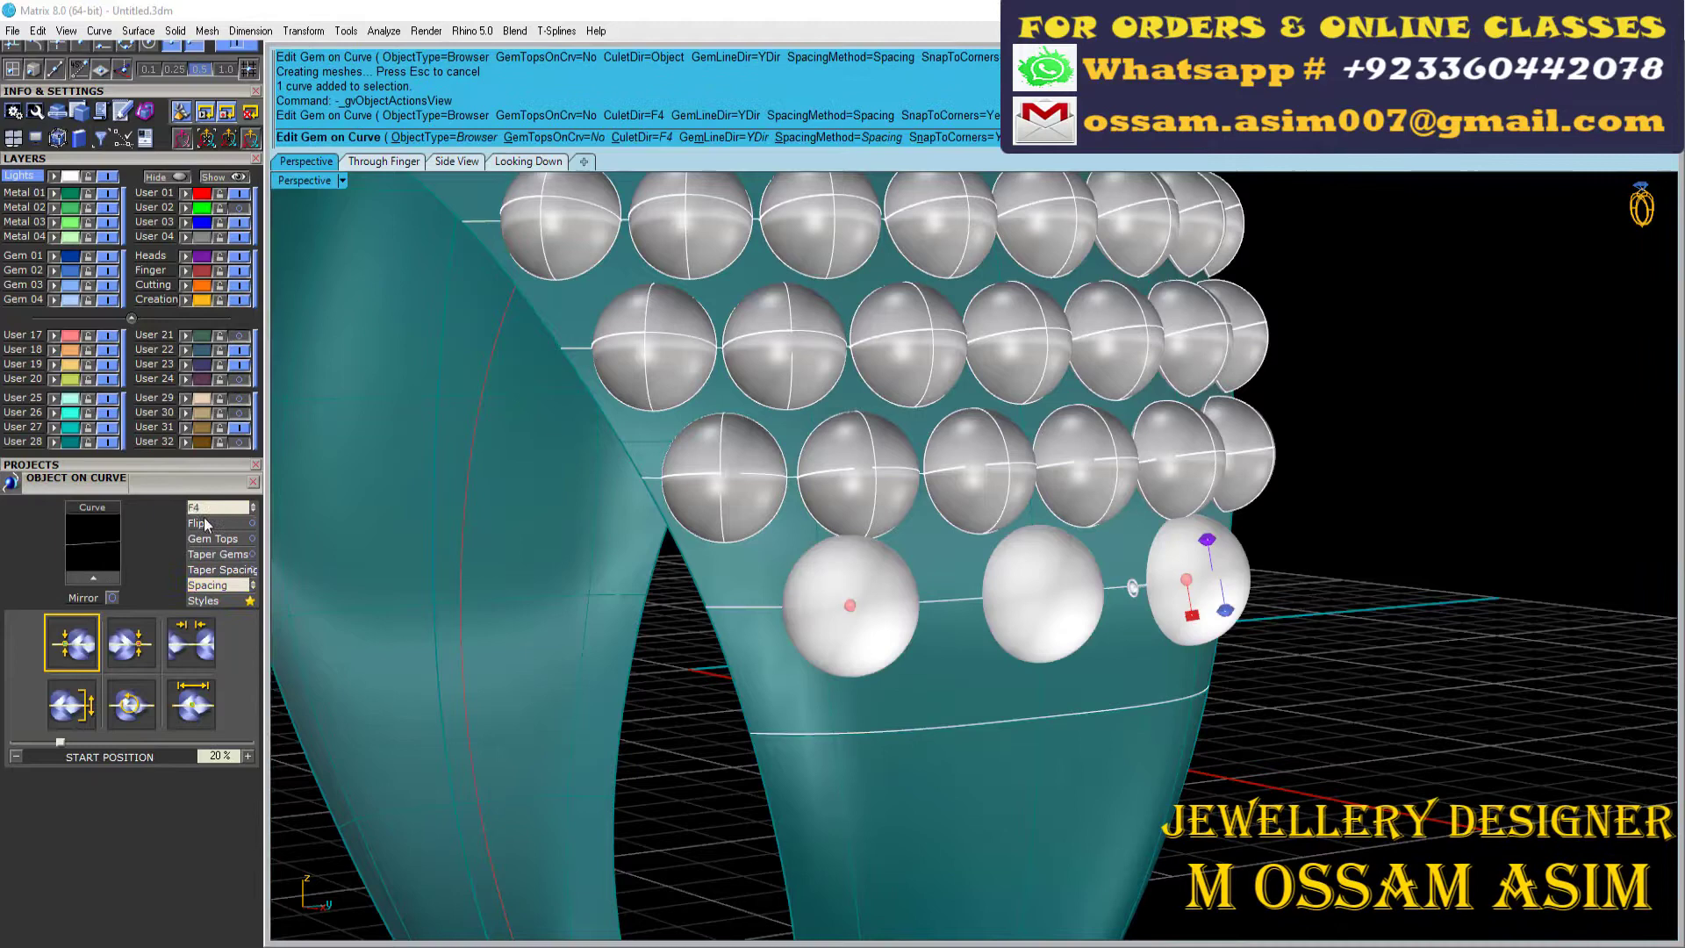
left_click(952, 713)
scroll(966, 527, "up", 3)
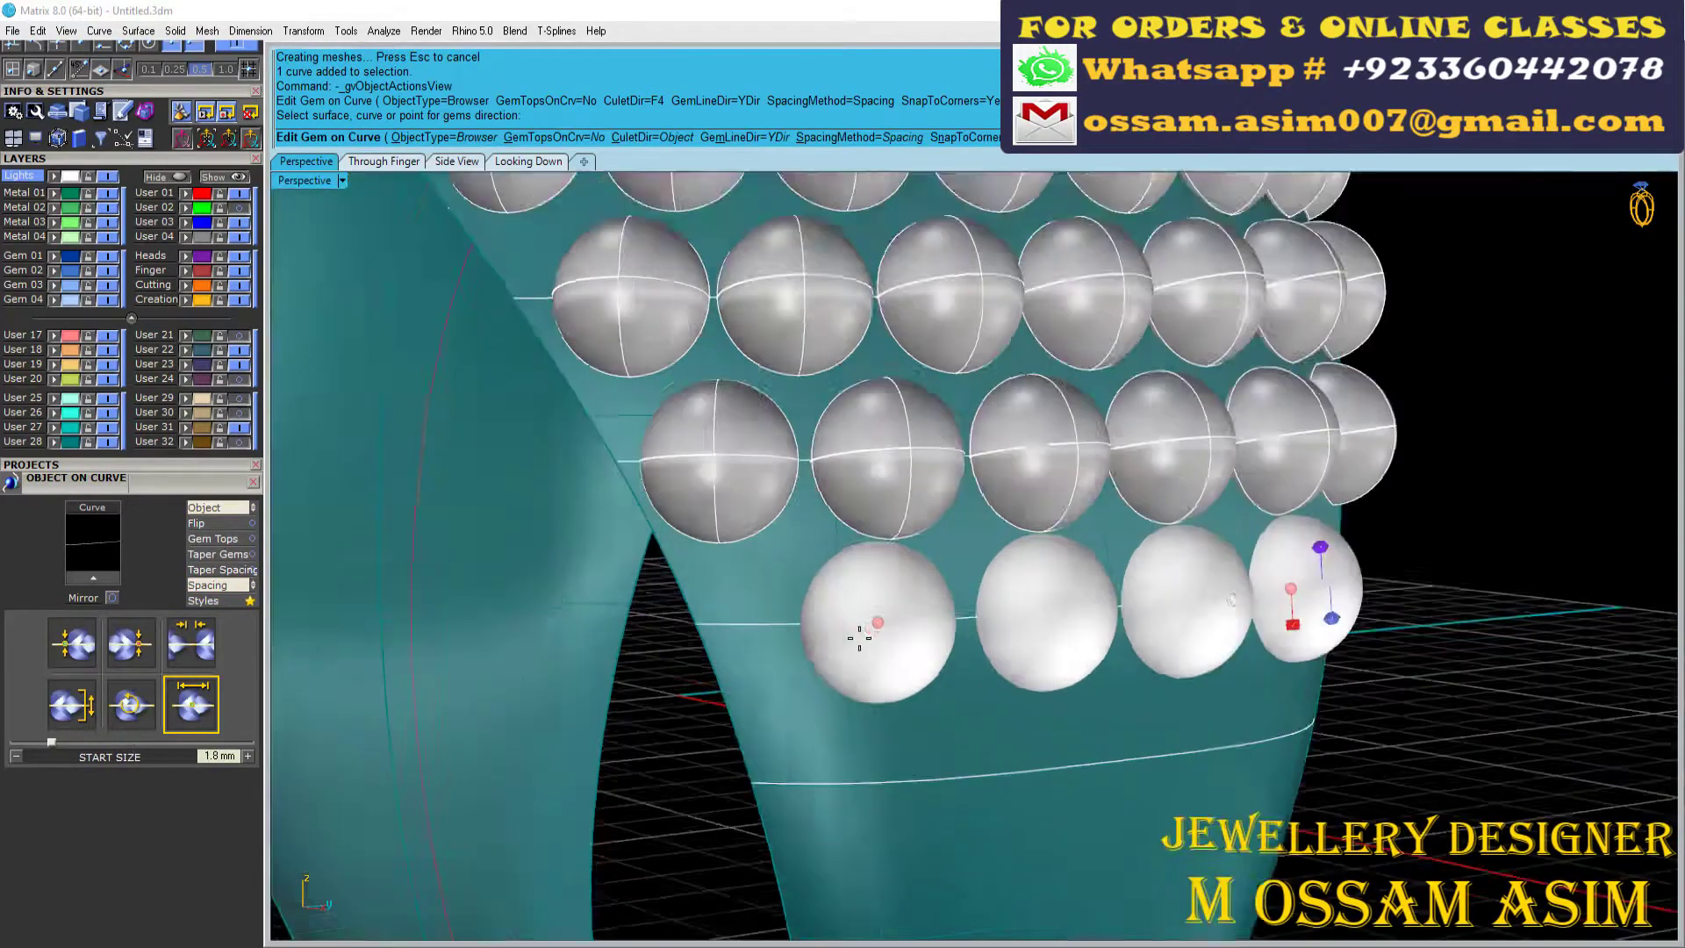
left_click(130, 643)
left_click_drag(219, 742, 107, 737)
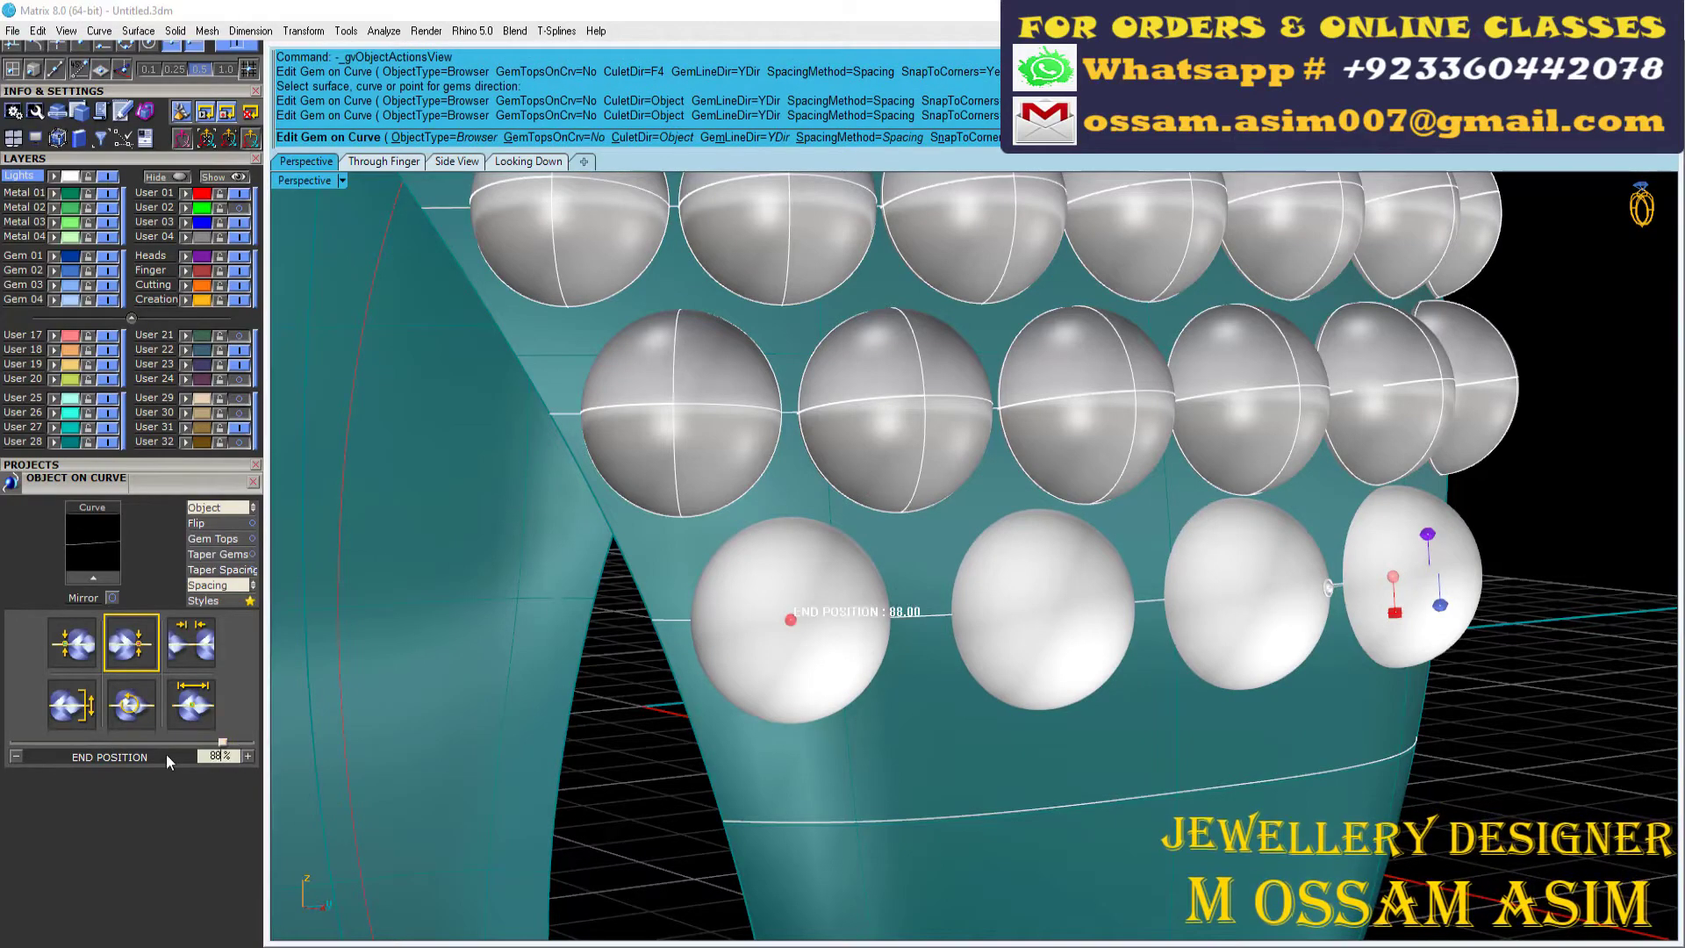
Step: Set spacing to 0 mm and start size to 1.8 mm, then finish the row
left_click(72, 643)
left_click(191, 643)
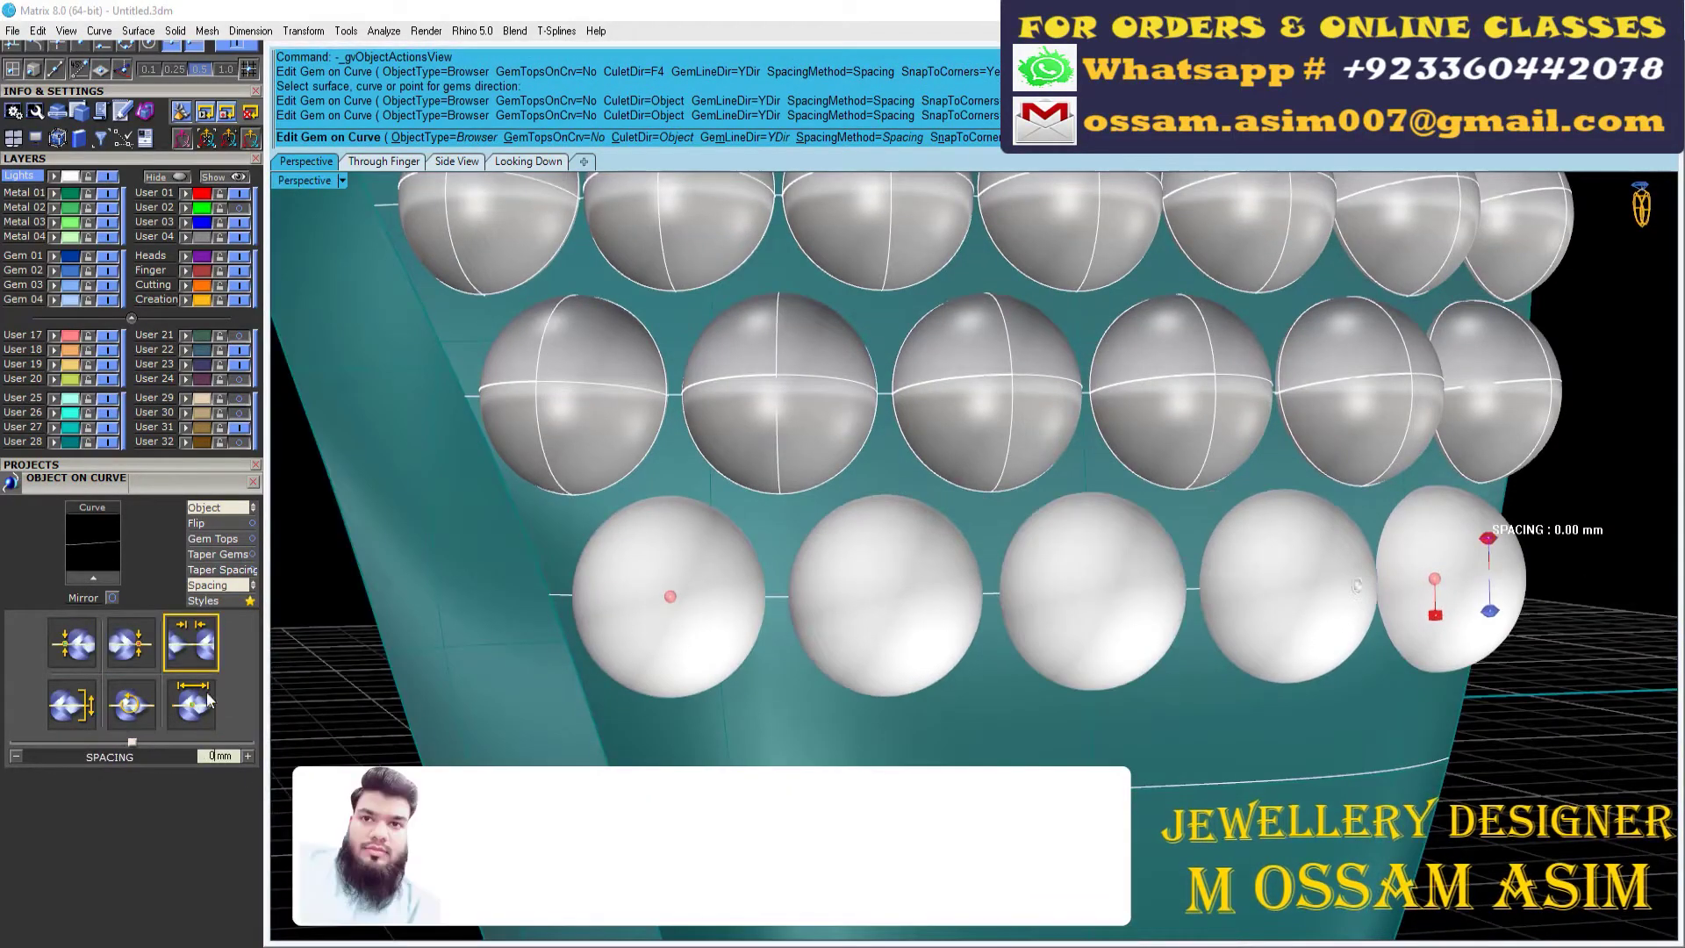
left_click(191, 705)
scroll(895, 614, "down", 5)
scroll(895, 615, "up", 3)
scroll(896, 615, "up", 2)
scroll(895, 615, "down", 3)
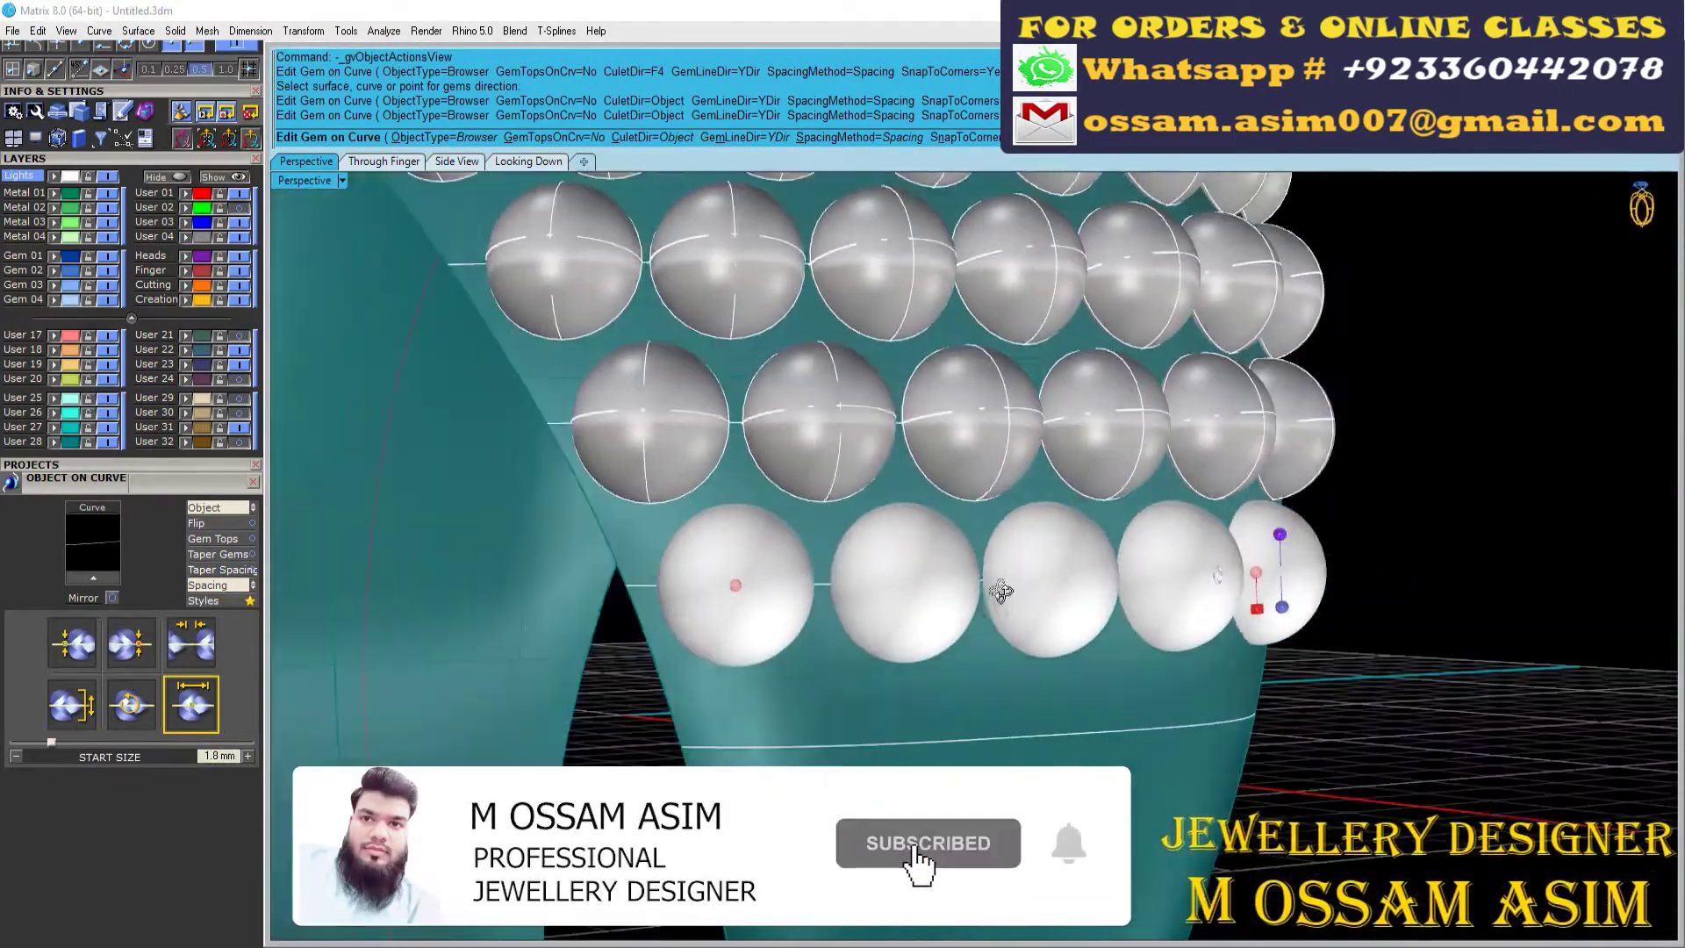
scroll(1041, 583, "down", 3)
key("Return")
scroll(1042, 583, "down", 2)
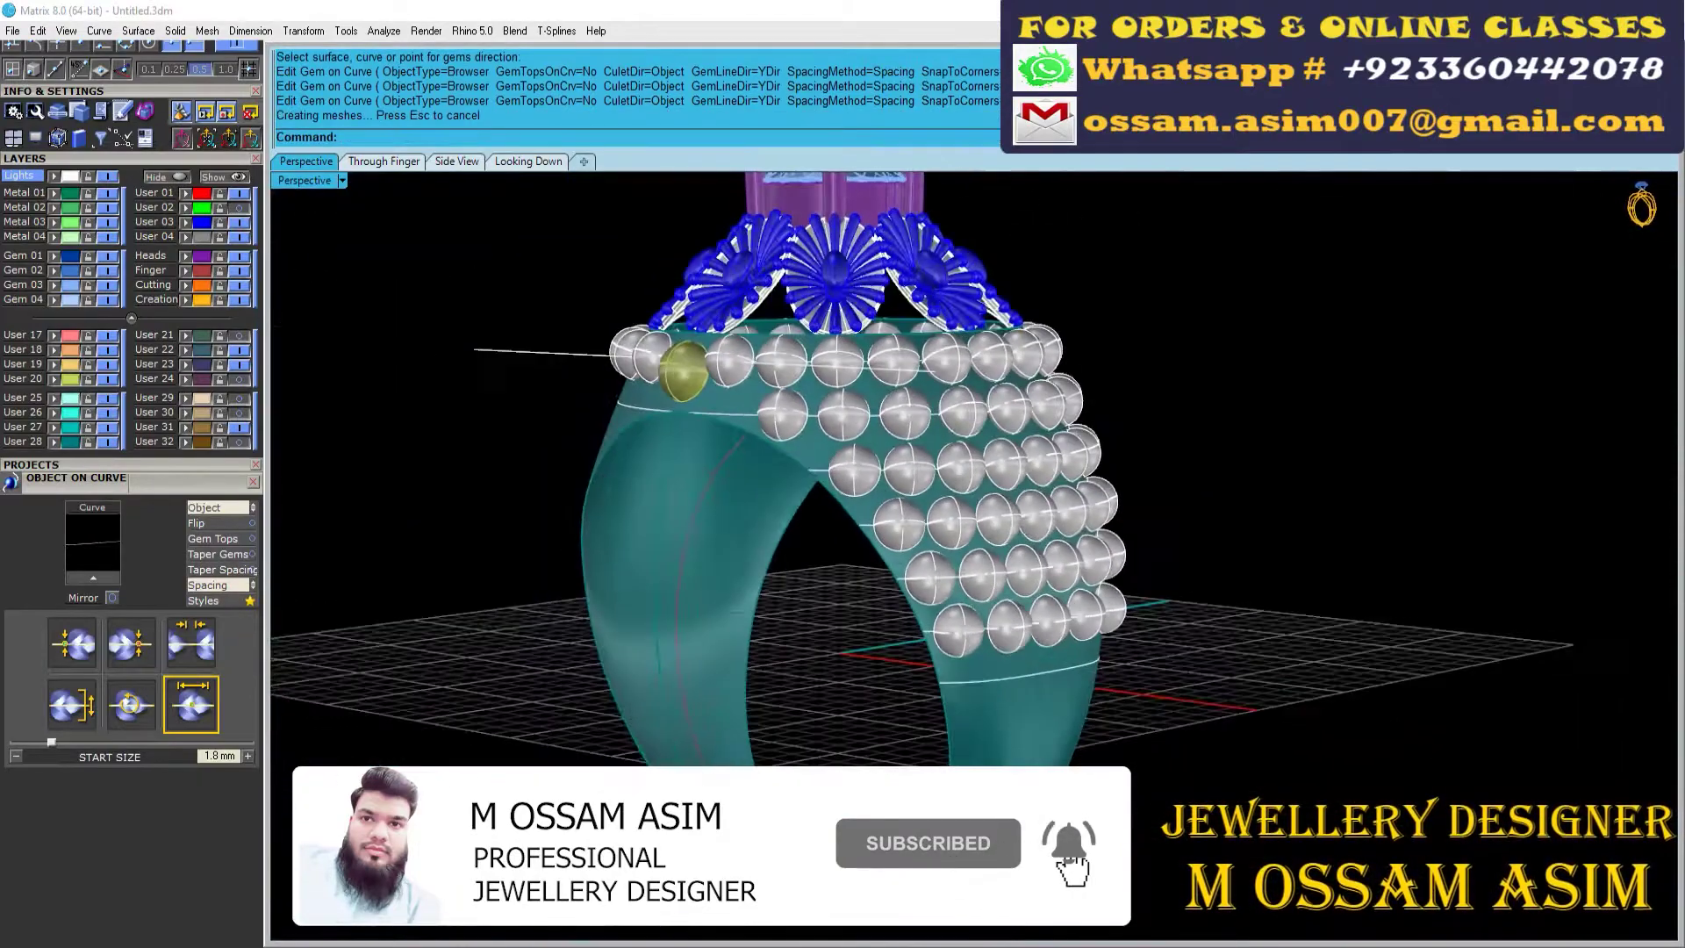
Step: Check the ring in Side view, then place a bead row on the lowest shank curve
left_click(436, 164)
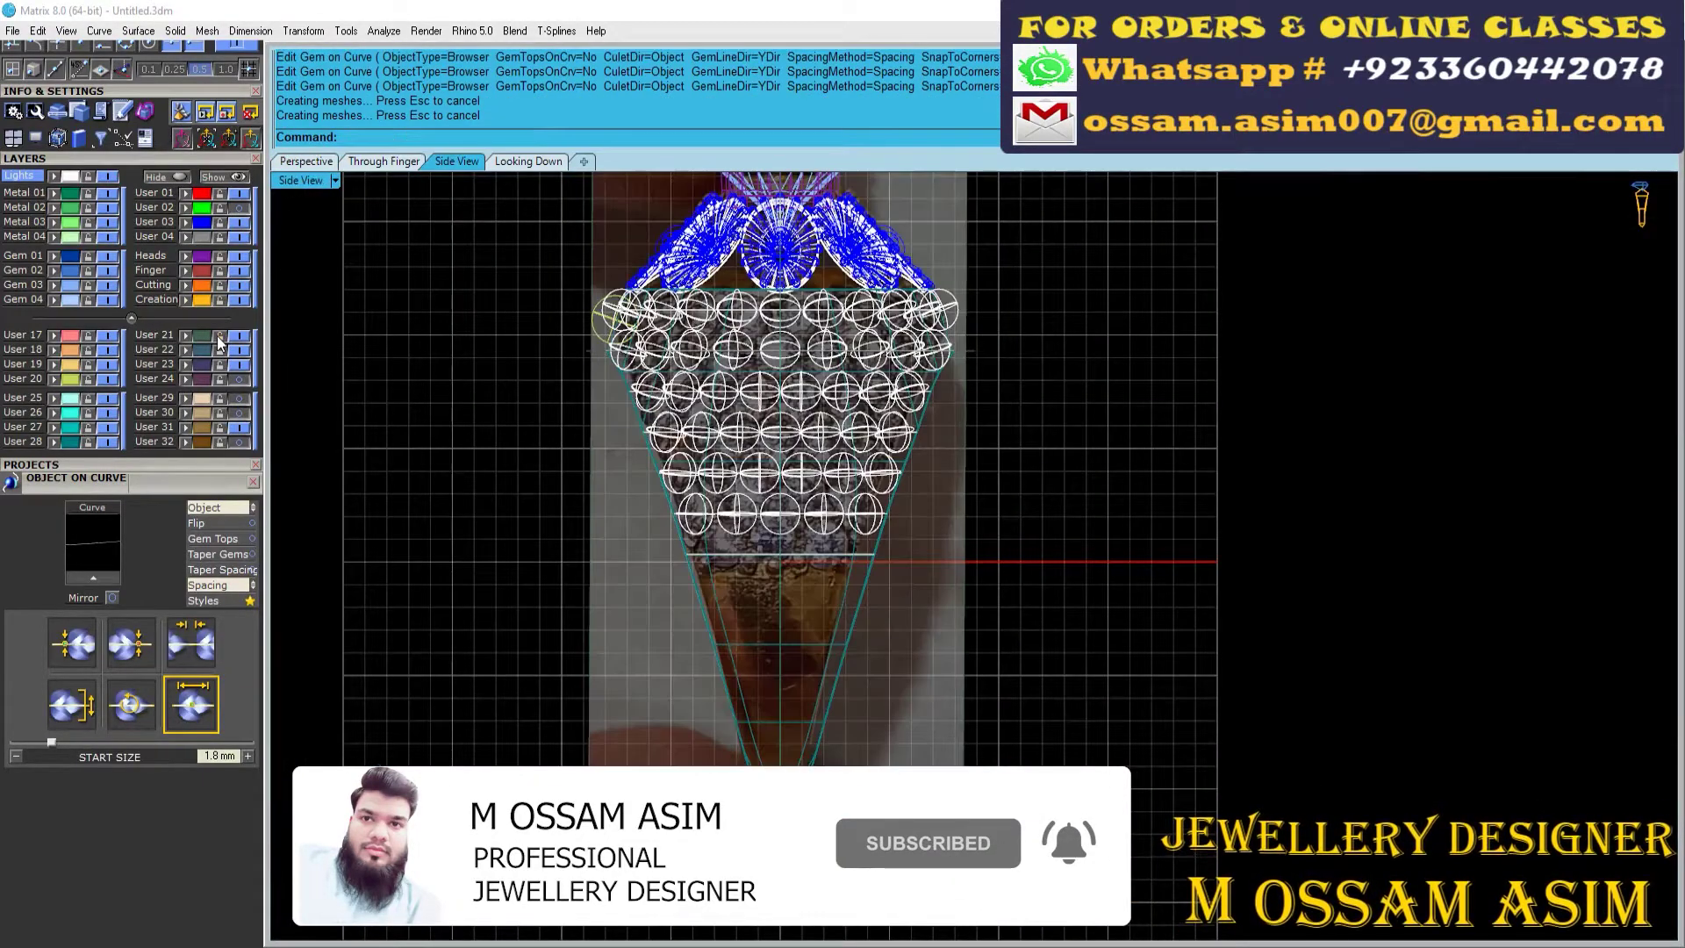
left_click(306, 161)
right_click(1110, 491)
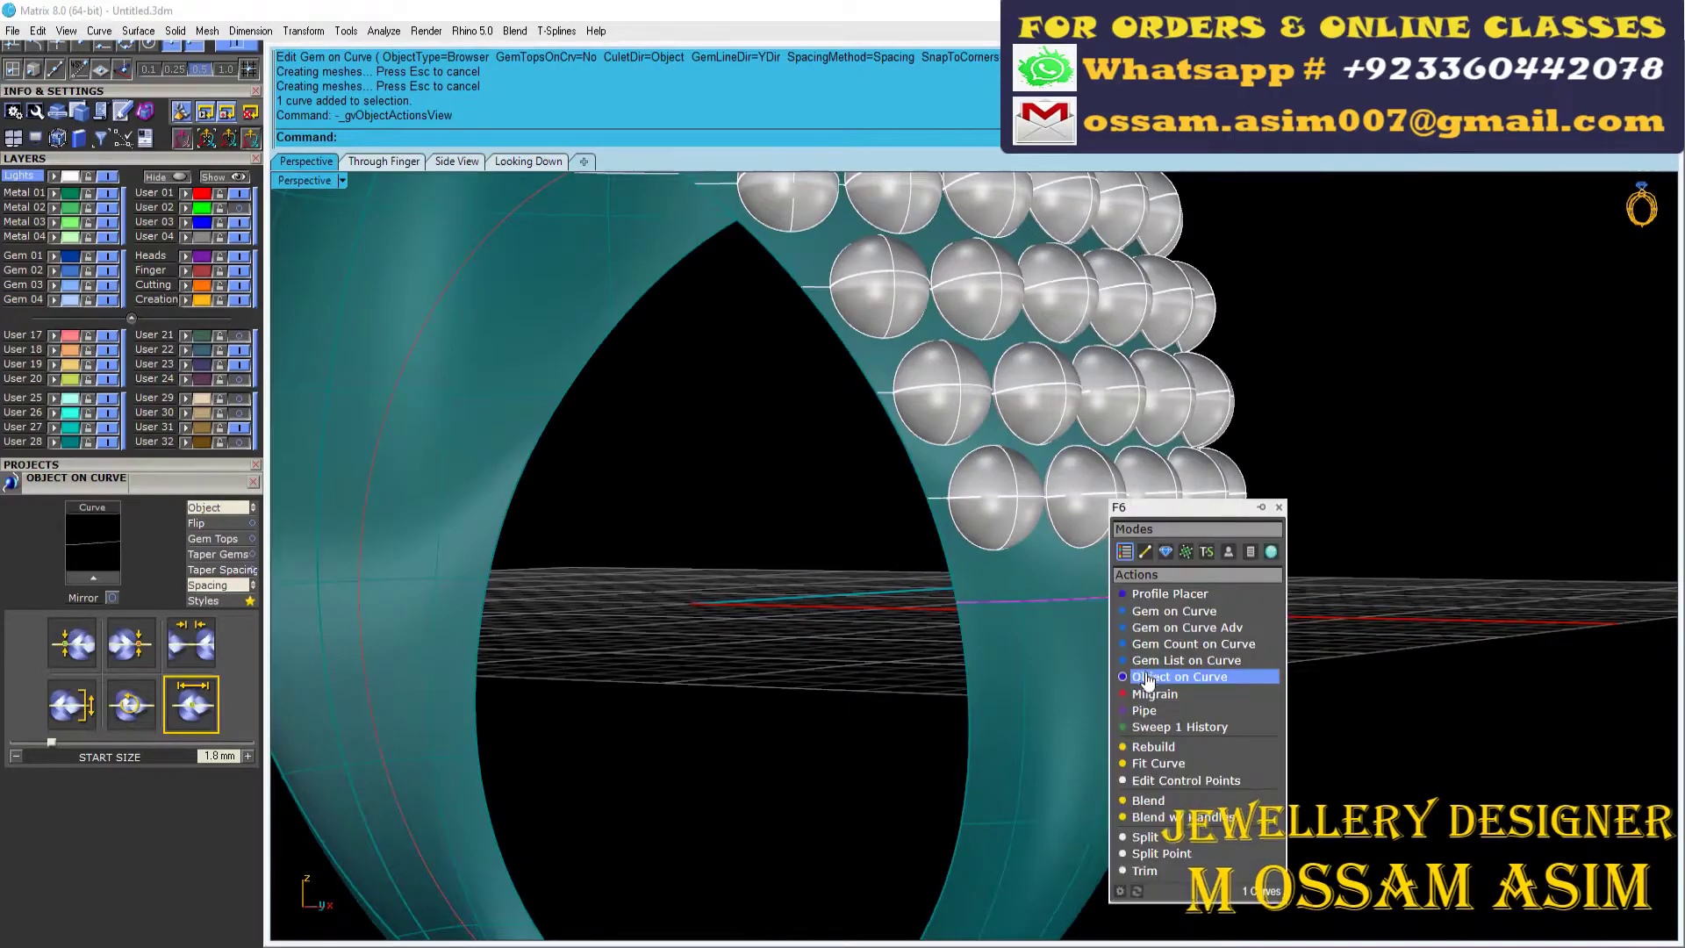
left_click(1158, 677)
scroll(196, 506, "down", 1)
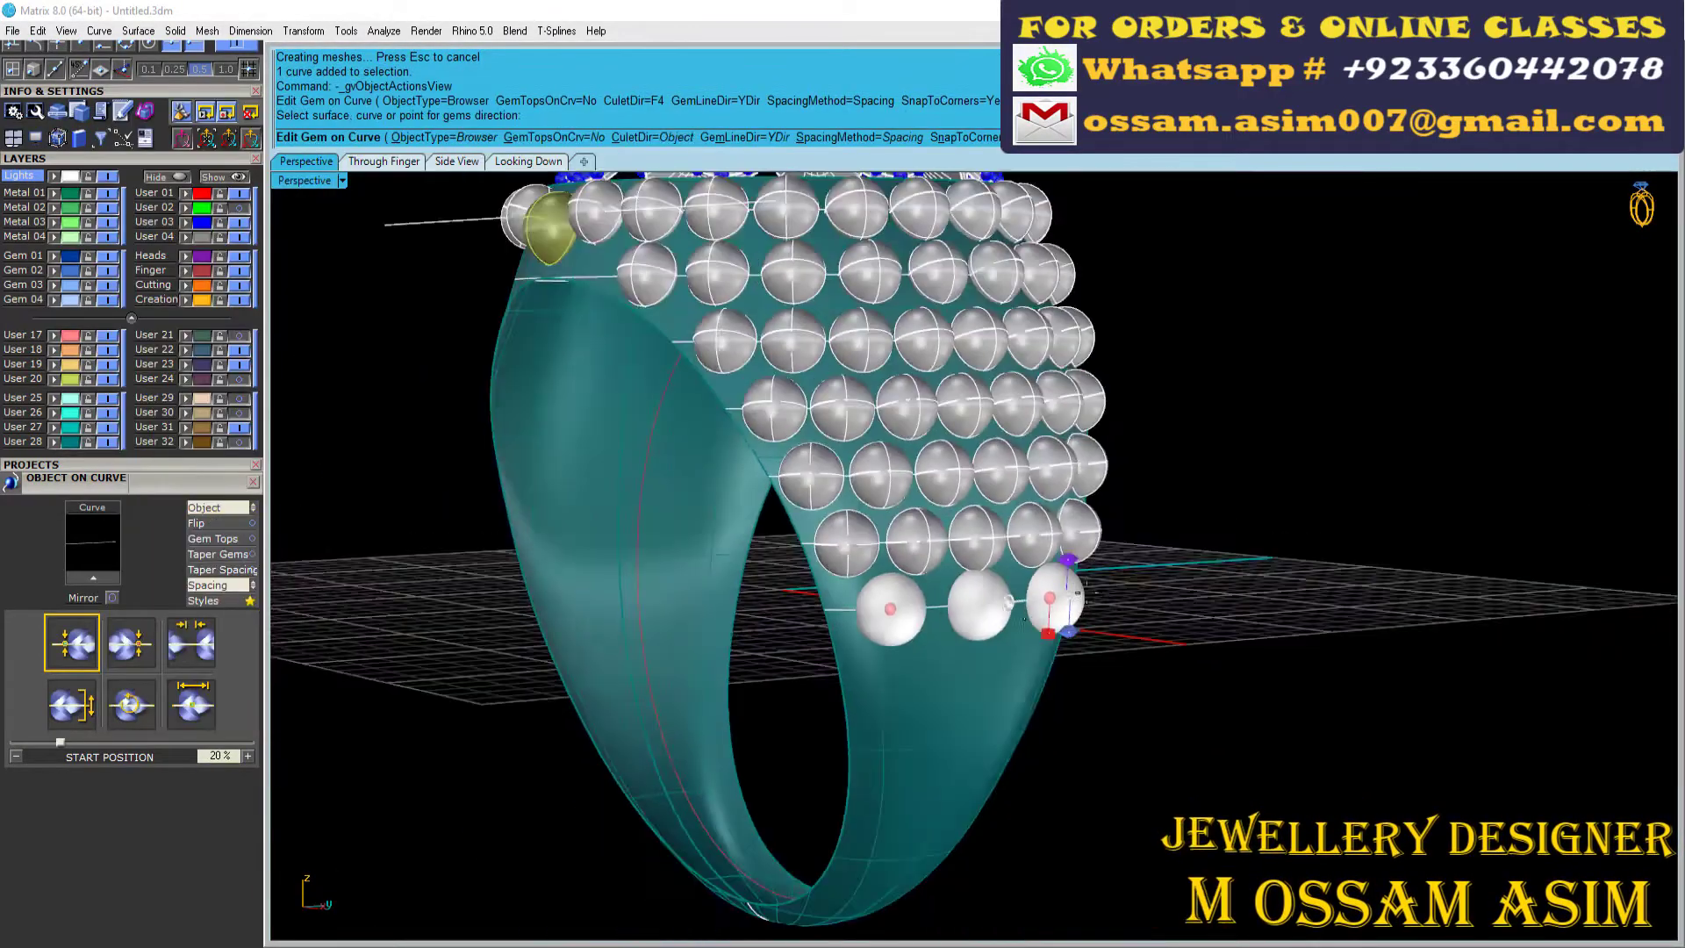
scroll(1029, 509, "up", 5)
scroll(1029, 509, "down", 5)
Step: Hide the head and top gems, and group the bead gems together
right_click_drag(1029, 509, 1223, 395)
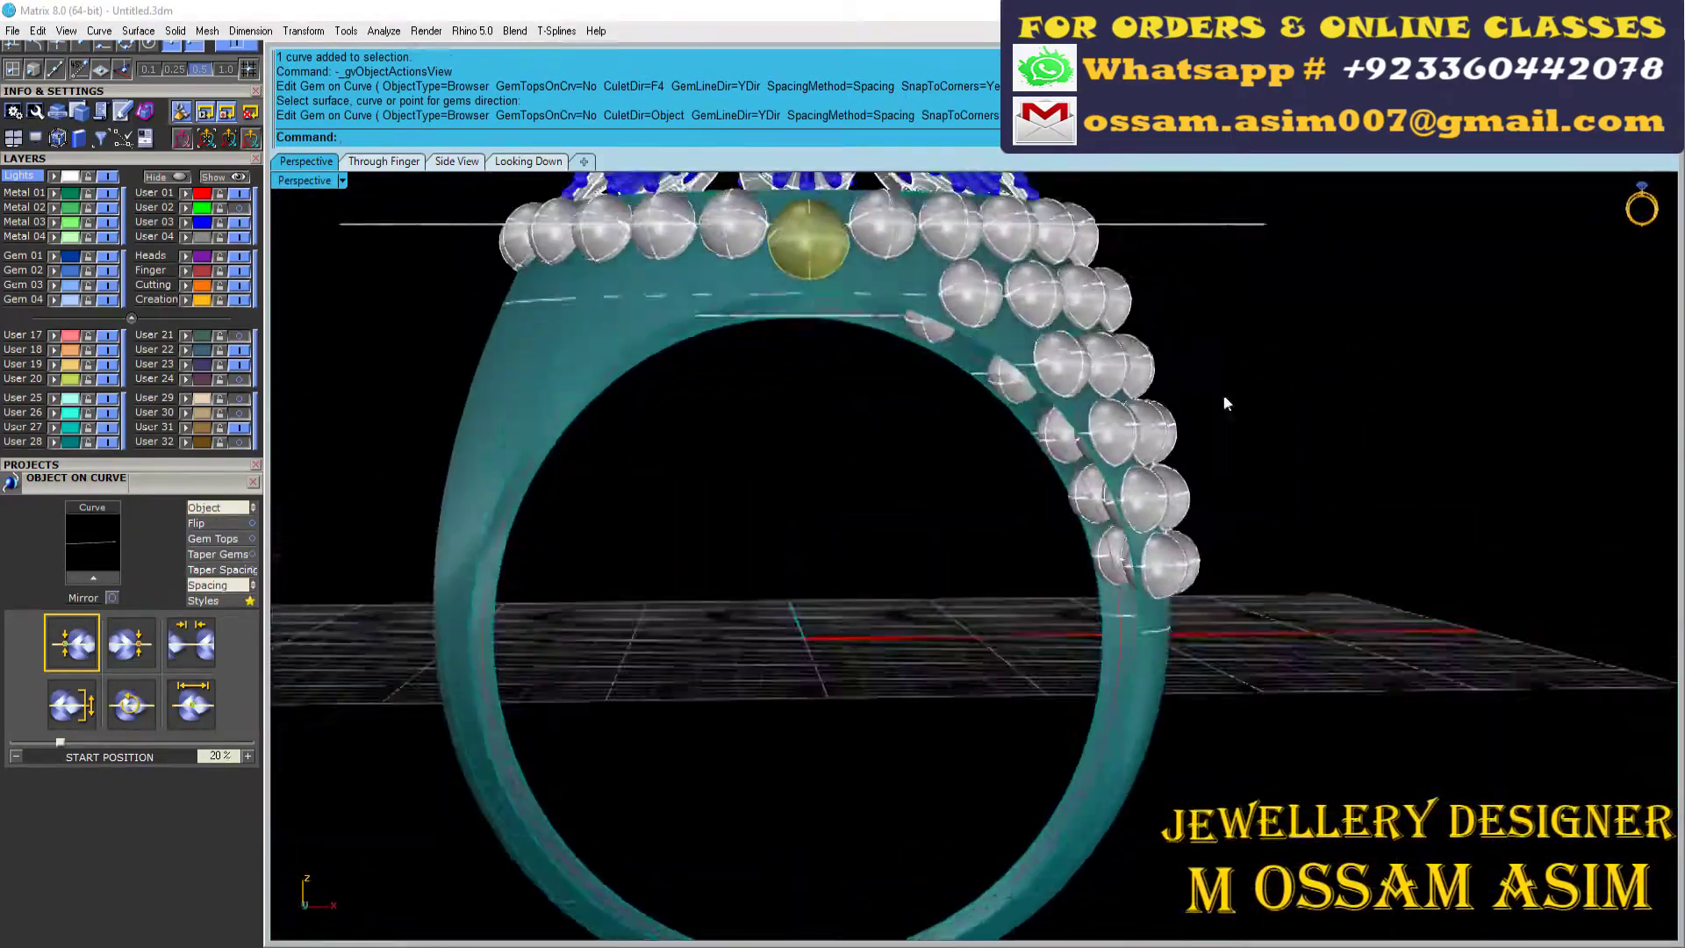
scroll(1223, 395, "up", 2)
scroll(867, 304, "down", 2)
key("ctrl+h")
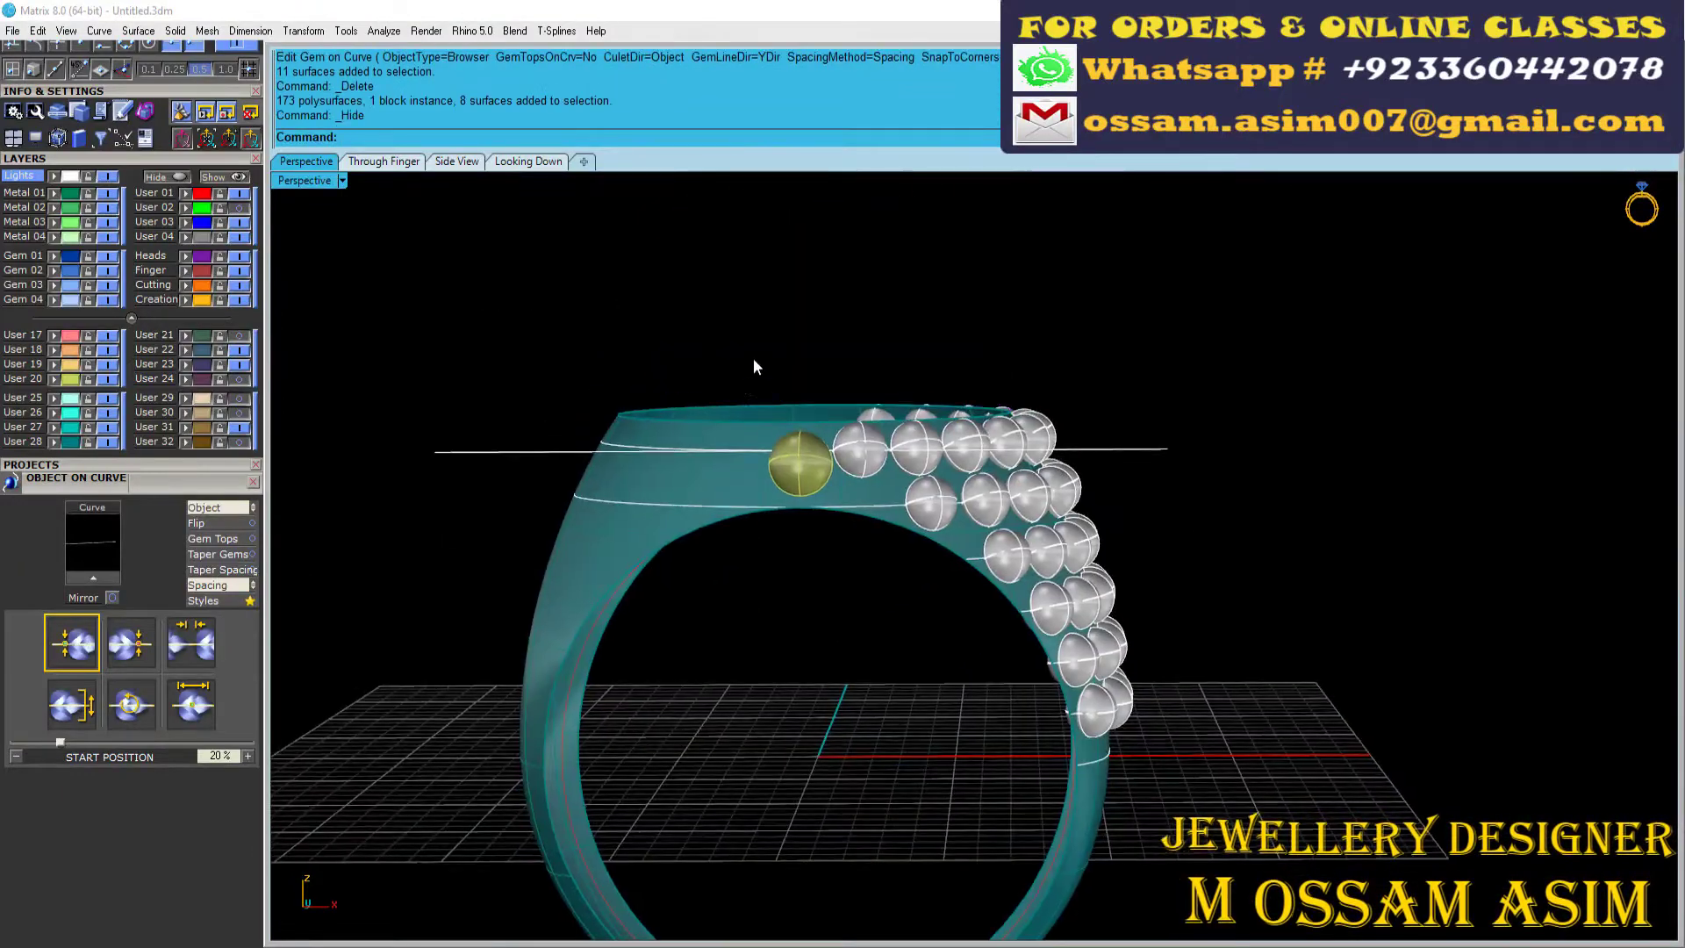
mouse_move(752, 365)
right_mouse_down()
mouse_move(845, 367)
mouse_move(810, 288)
right_mouse_up()
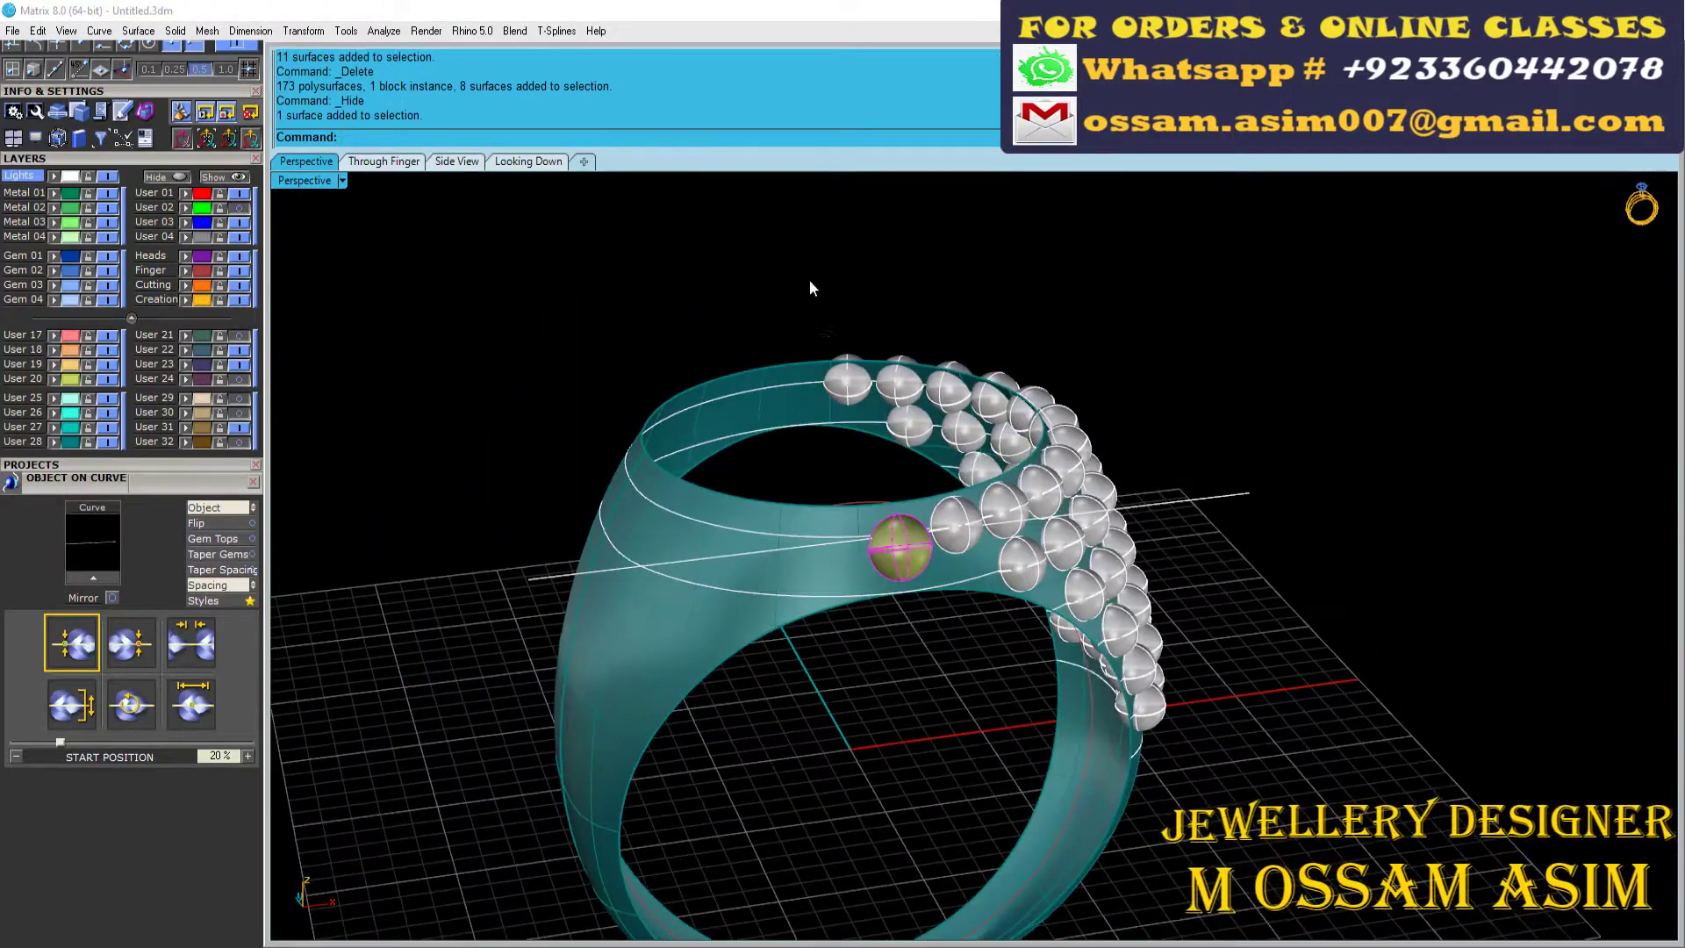
scroll(196, 97, "up", 3)
key("ctrl+g")
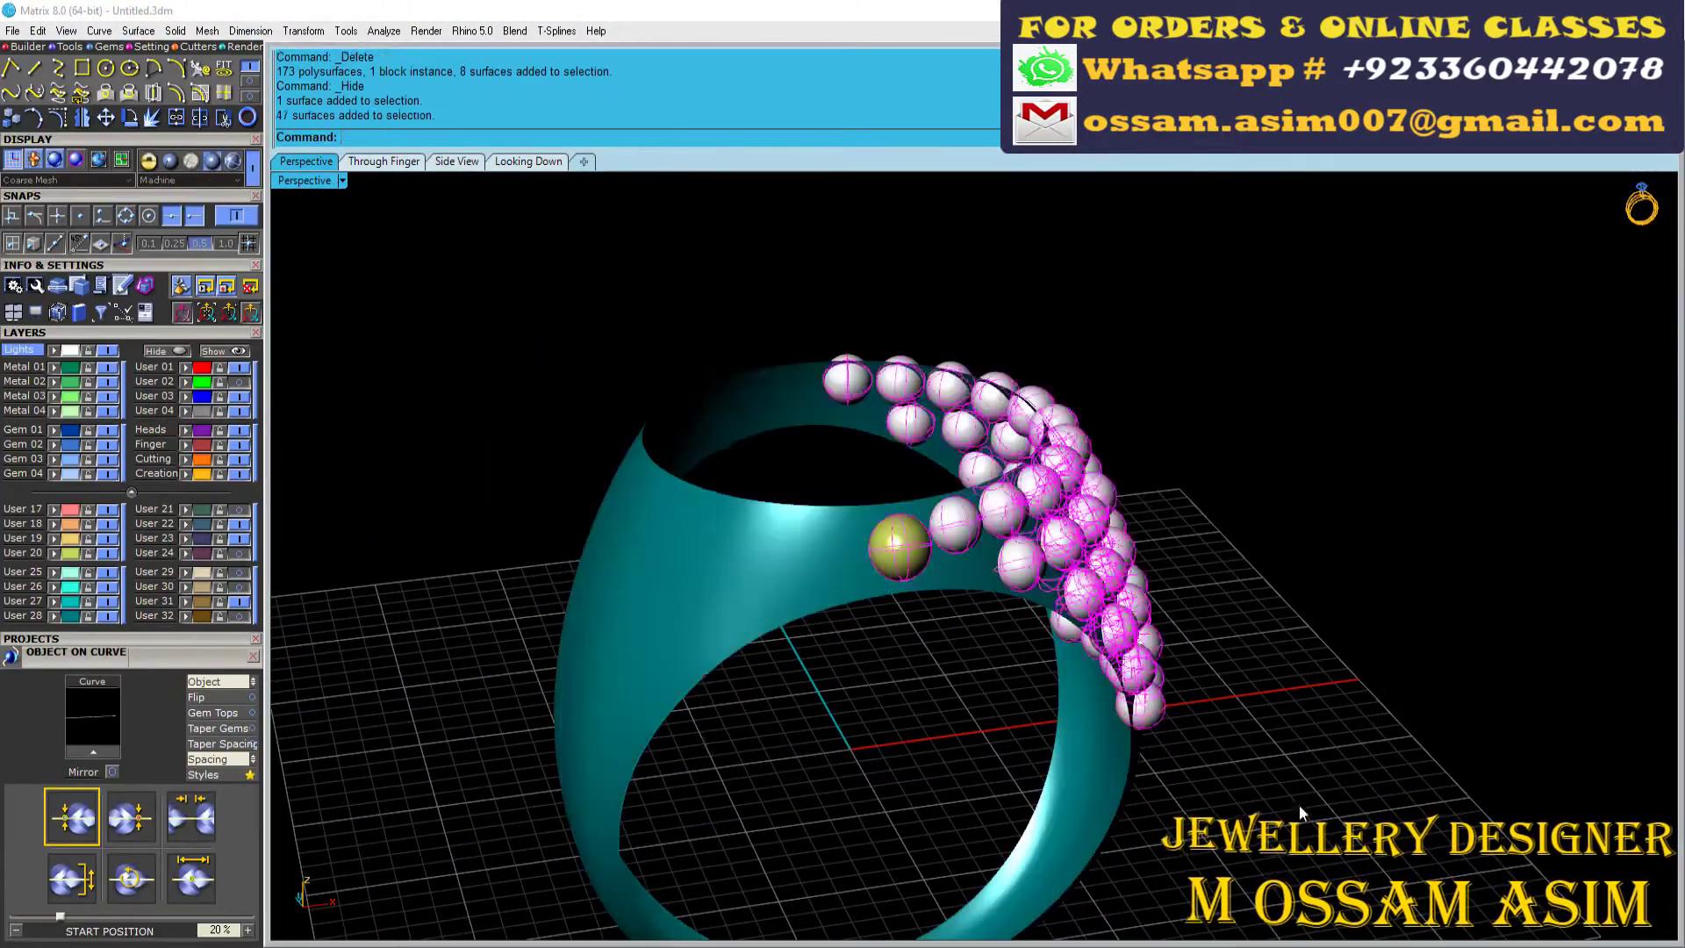
scroll(99, 105, "up", 2)
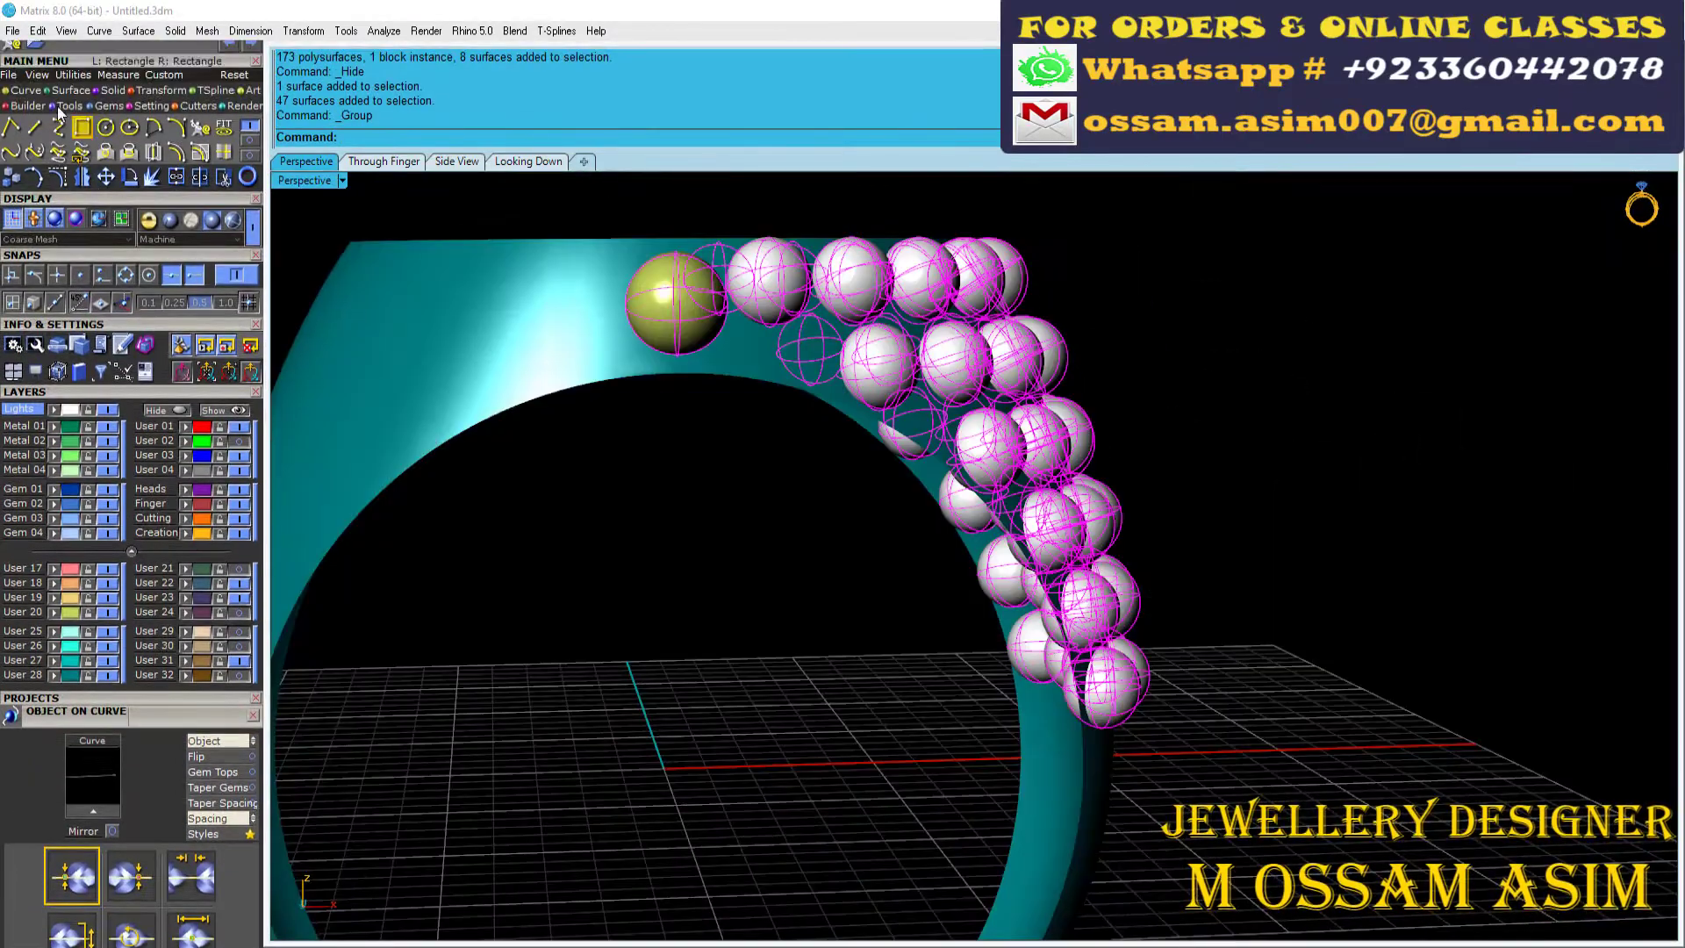
Step: Offset the bead surfaces by 0.15 and rotate a copy about centre 0
left_click(249, 150)
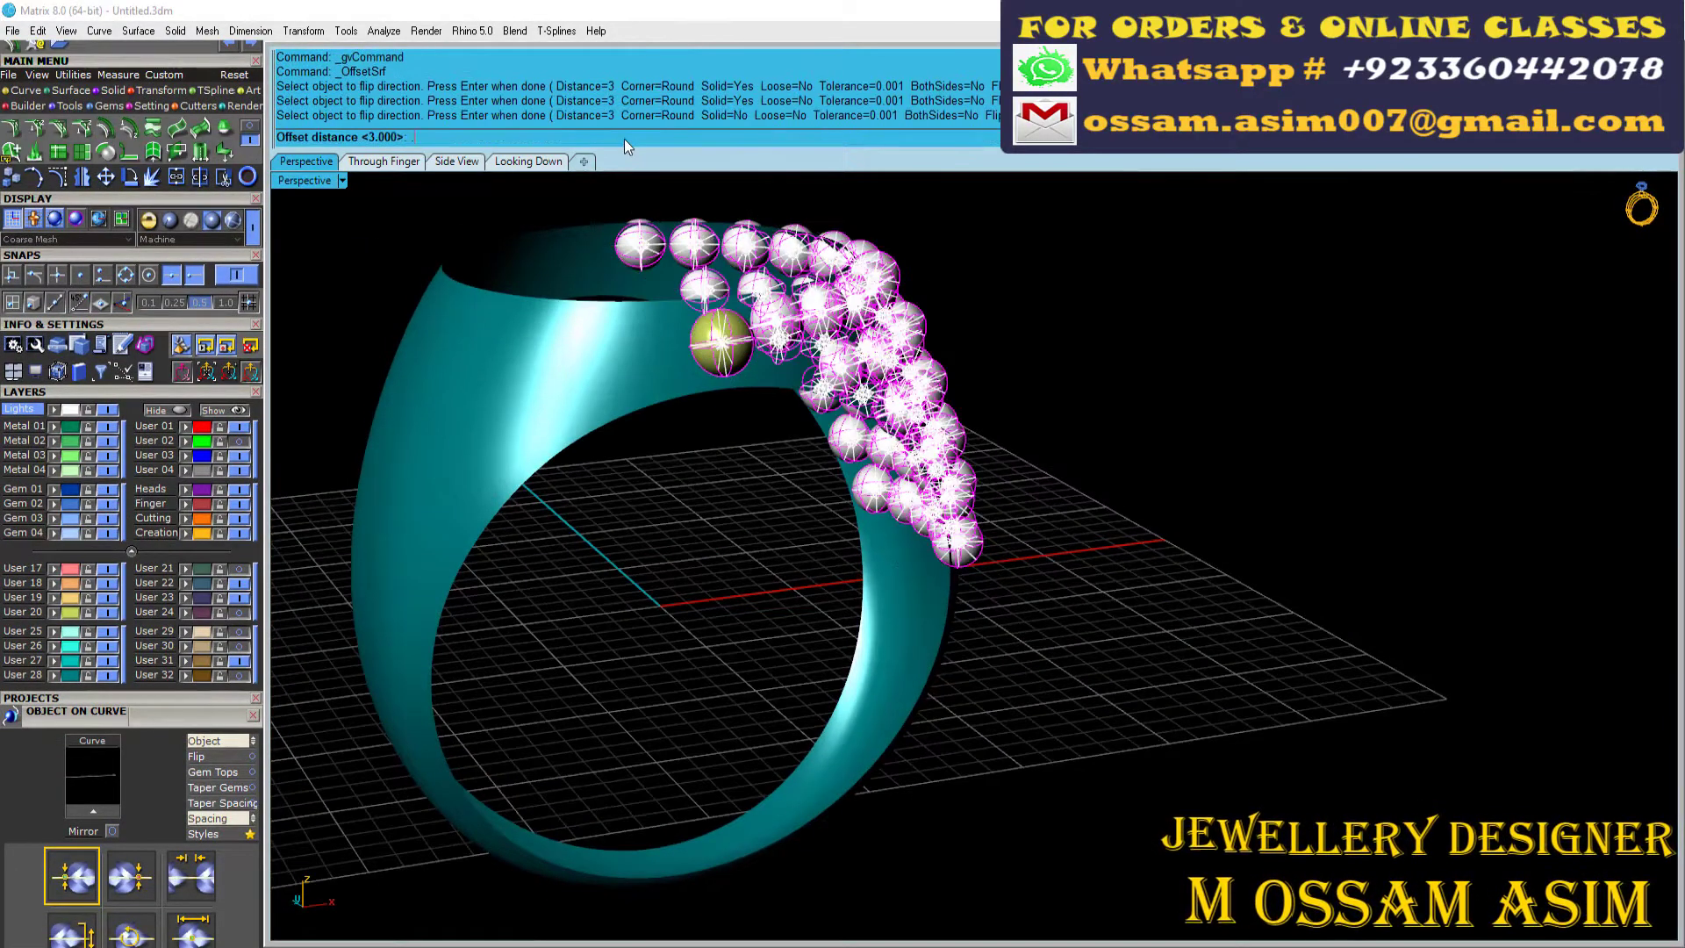
type(".15")
key("Return")
key("Return")
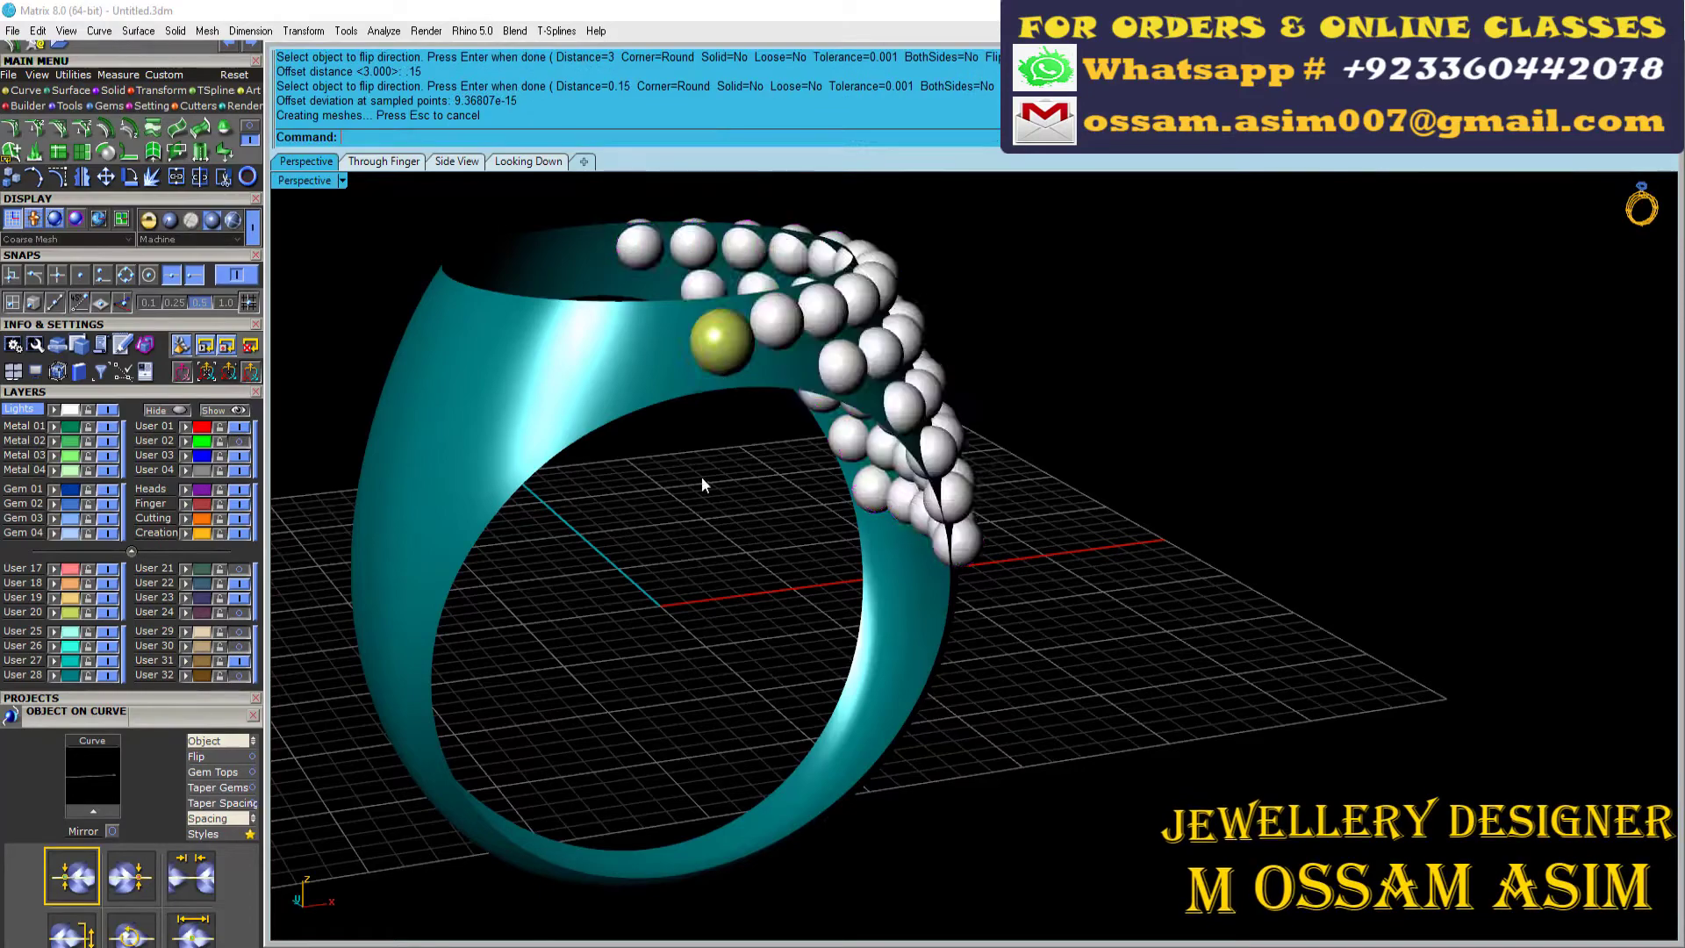
right_click_drag(729, 276, 731, 383)
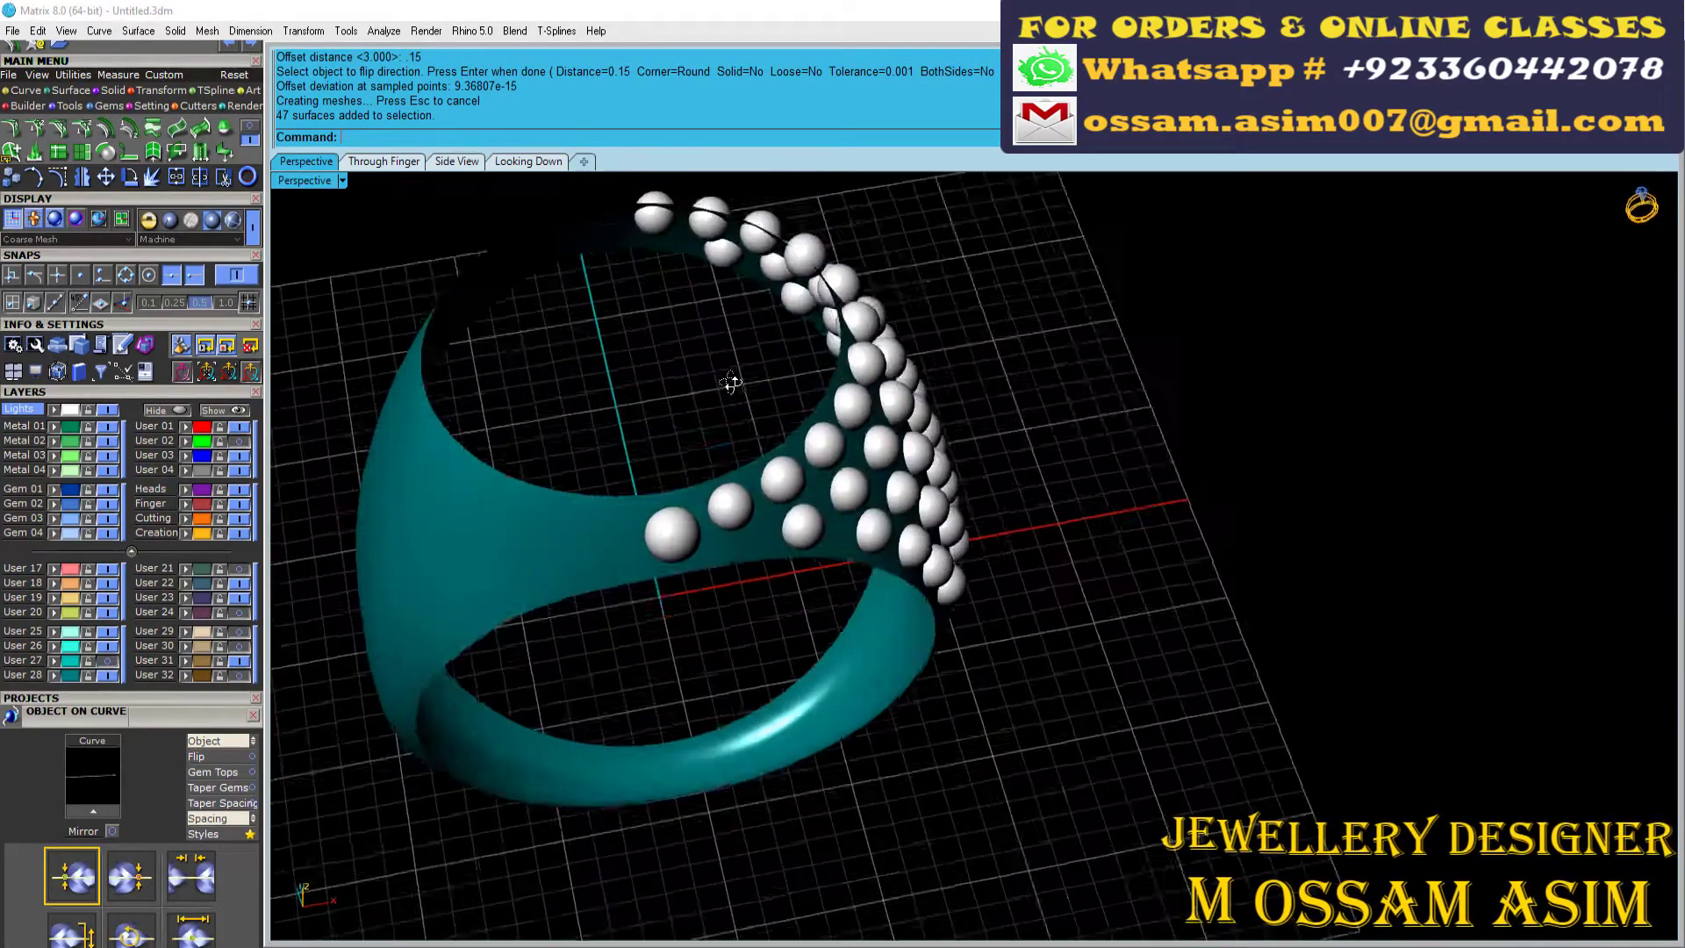
scroll(820, 429, "up", 3)
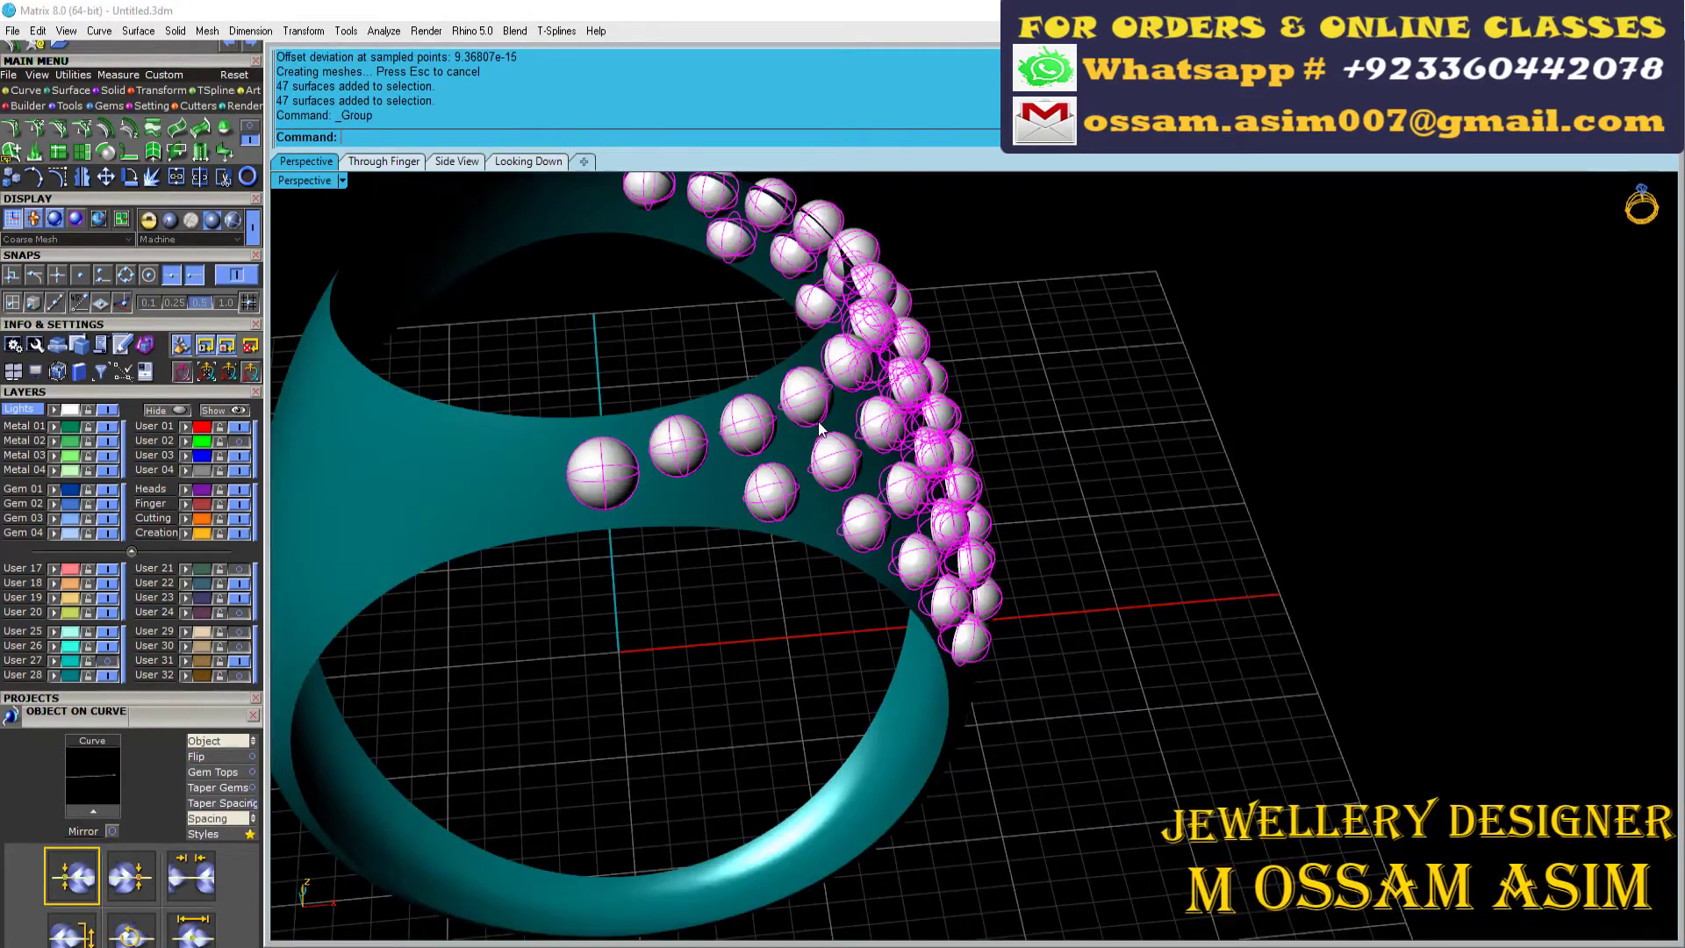
type("0")
key("Return")
Step: Place the rotated bead copy on the opposite side of the shank
left_click(648, 273)
left_click(1104, 557)
key("Return")
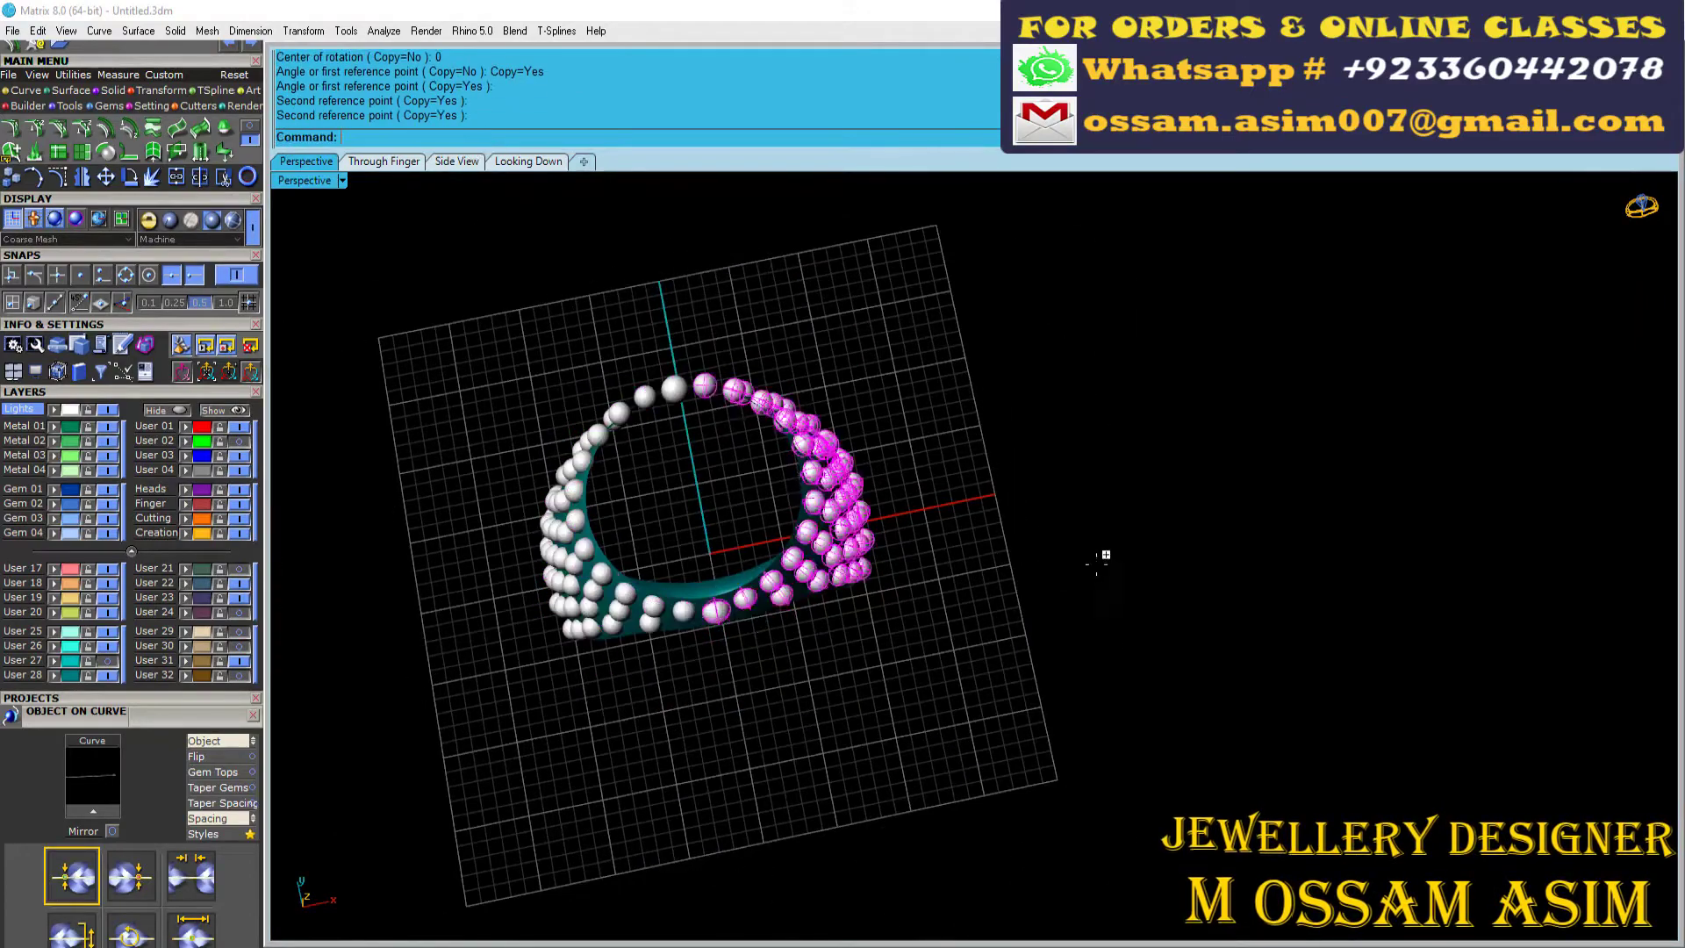
right_click_drag(1103, 556, 801, 368)
scroll(801, 368, "up", 3)
scroll(481, 527, "up", 3)
scroll(481, 526, "down", 5)
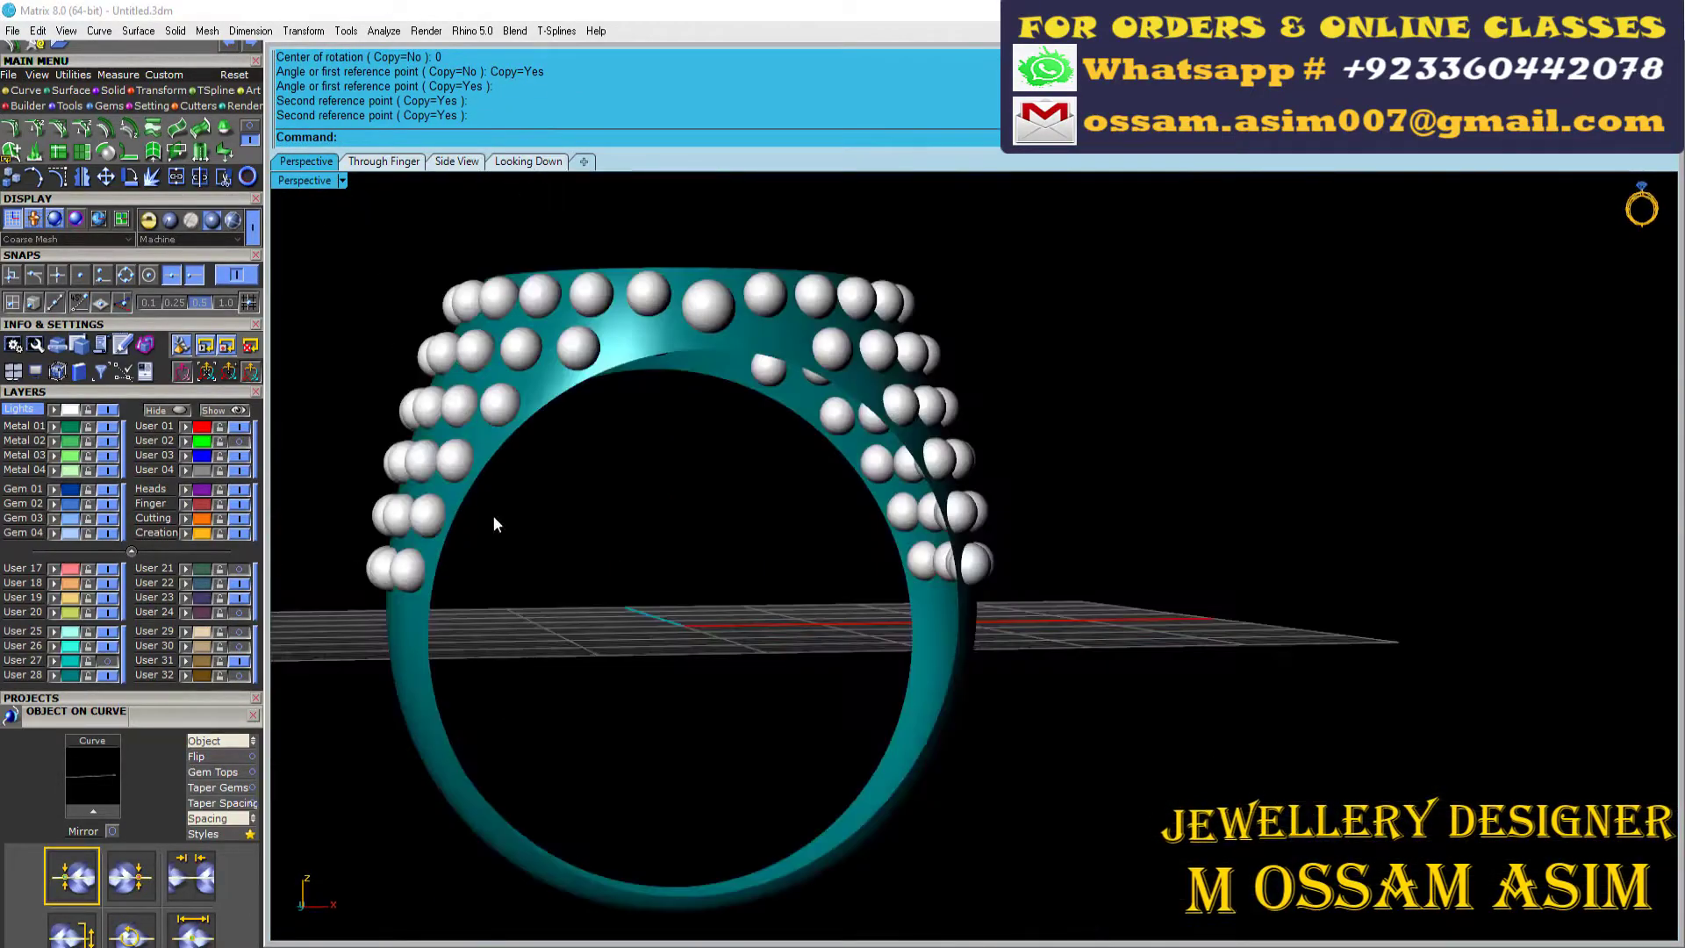
Step: Select the bead gems and run Intersect from the Curve tools
key("ctrl+shift+p")
left_click(27, 91)
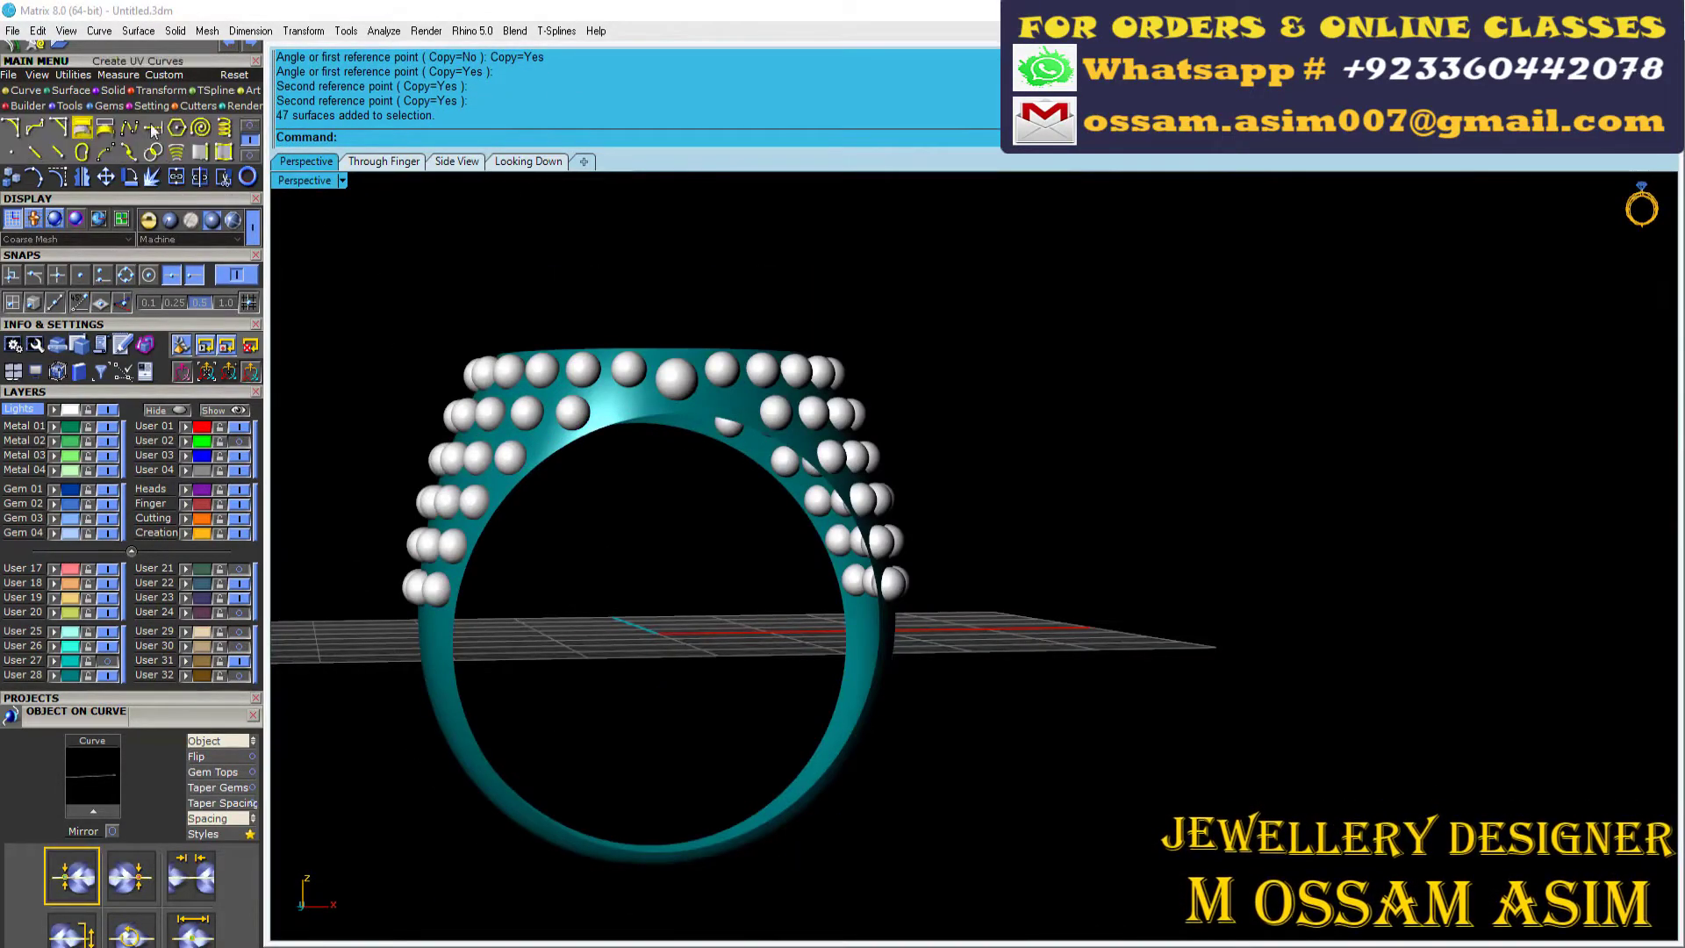
key("ctrl+shift+p")
right_click_drag(354, 268, 555, 419)
scroll(555, 418, "up", 3)
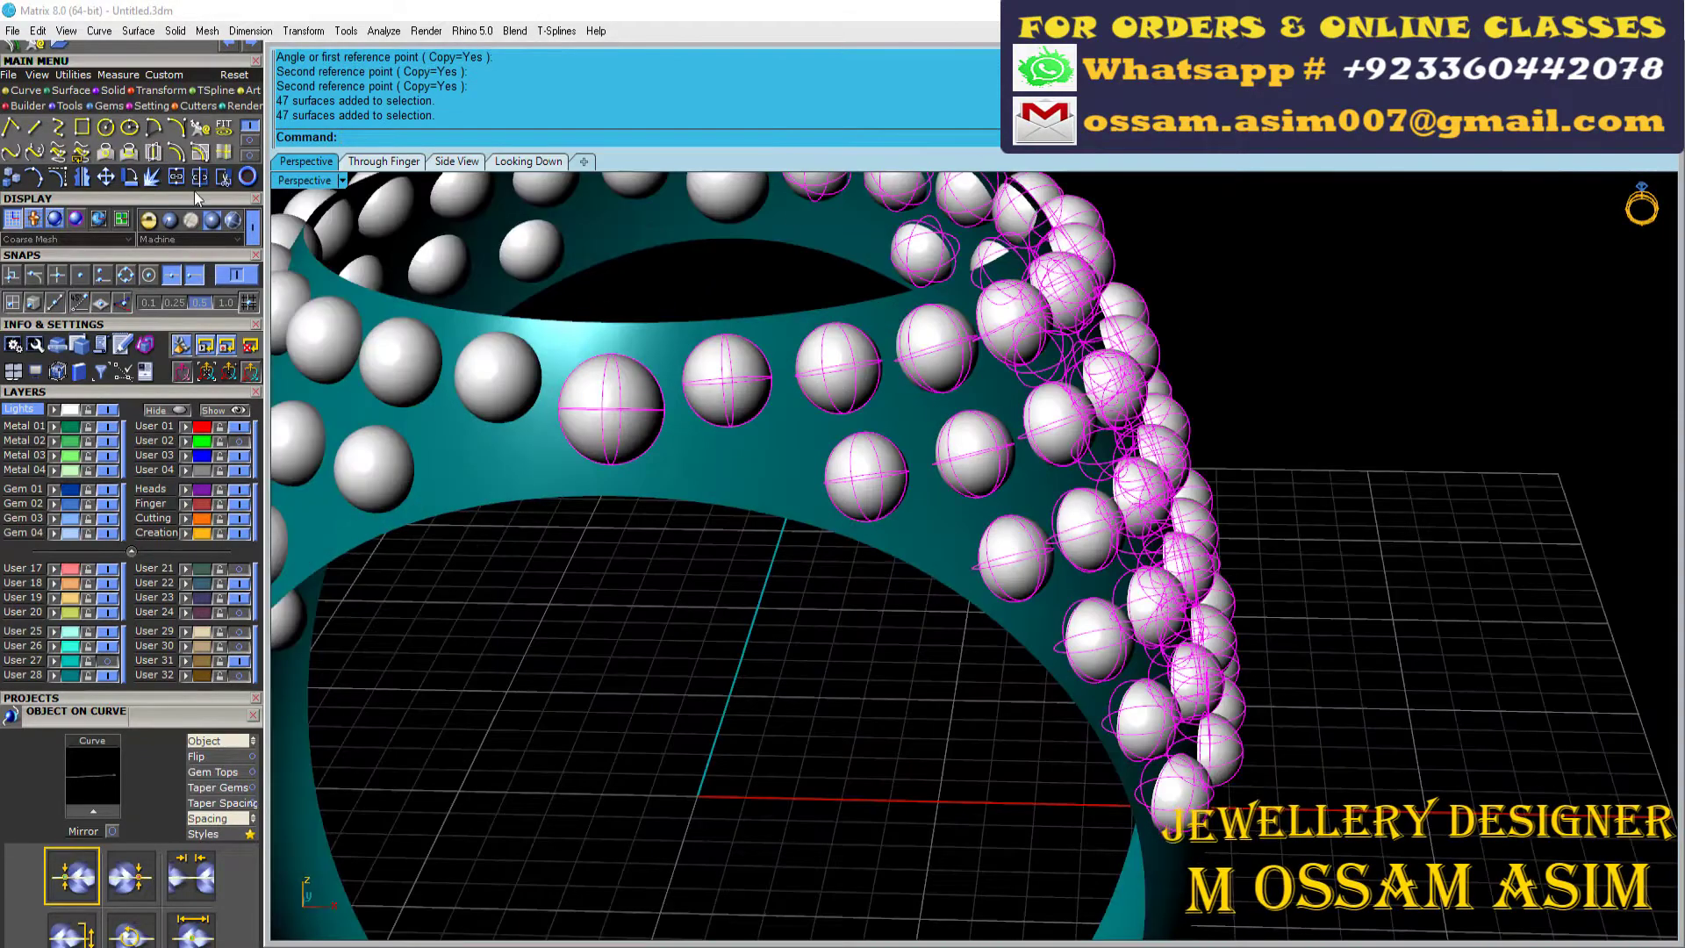
left_click(153, 156)
Step: Select all objects to intersect, group the curves, and hide a stray curve
scroll(582, 412, "down", 5)
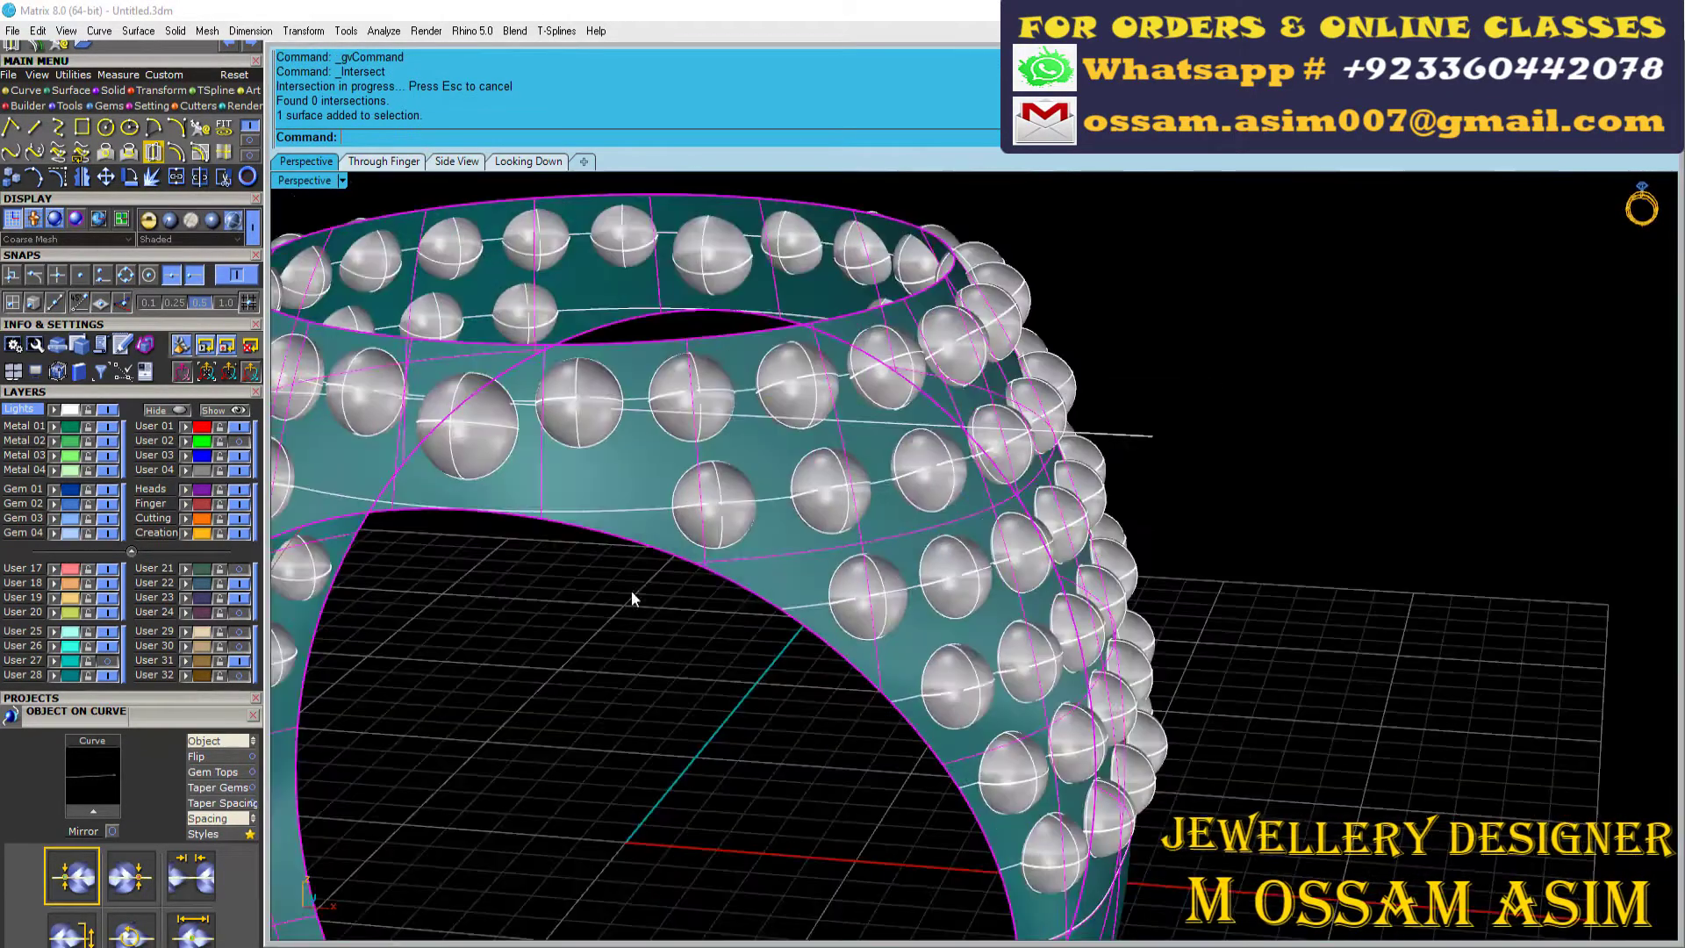
key("ctrl+a")
key("ctrl+g")
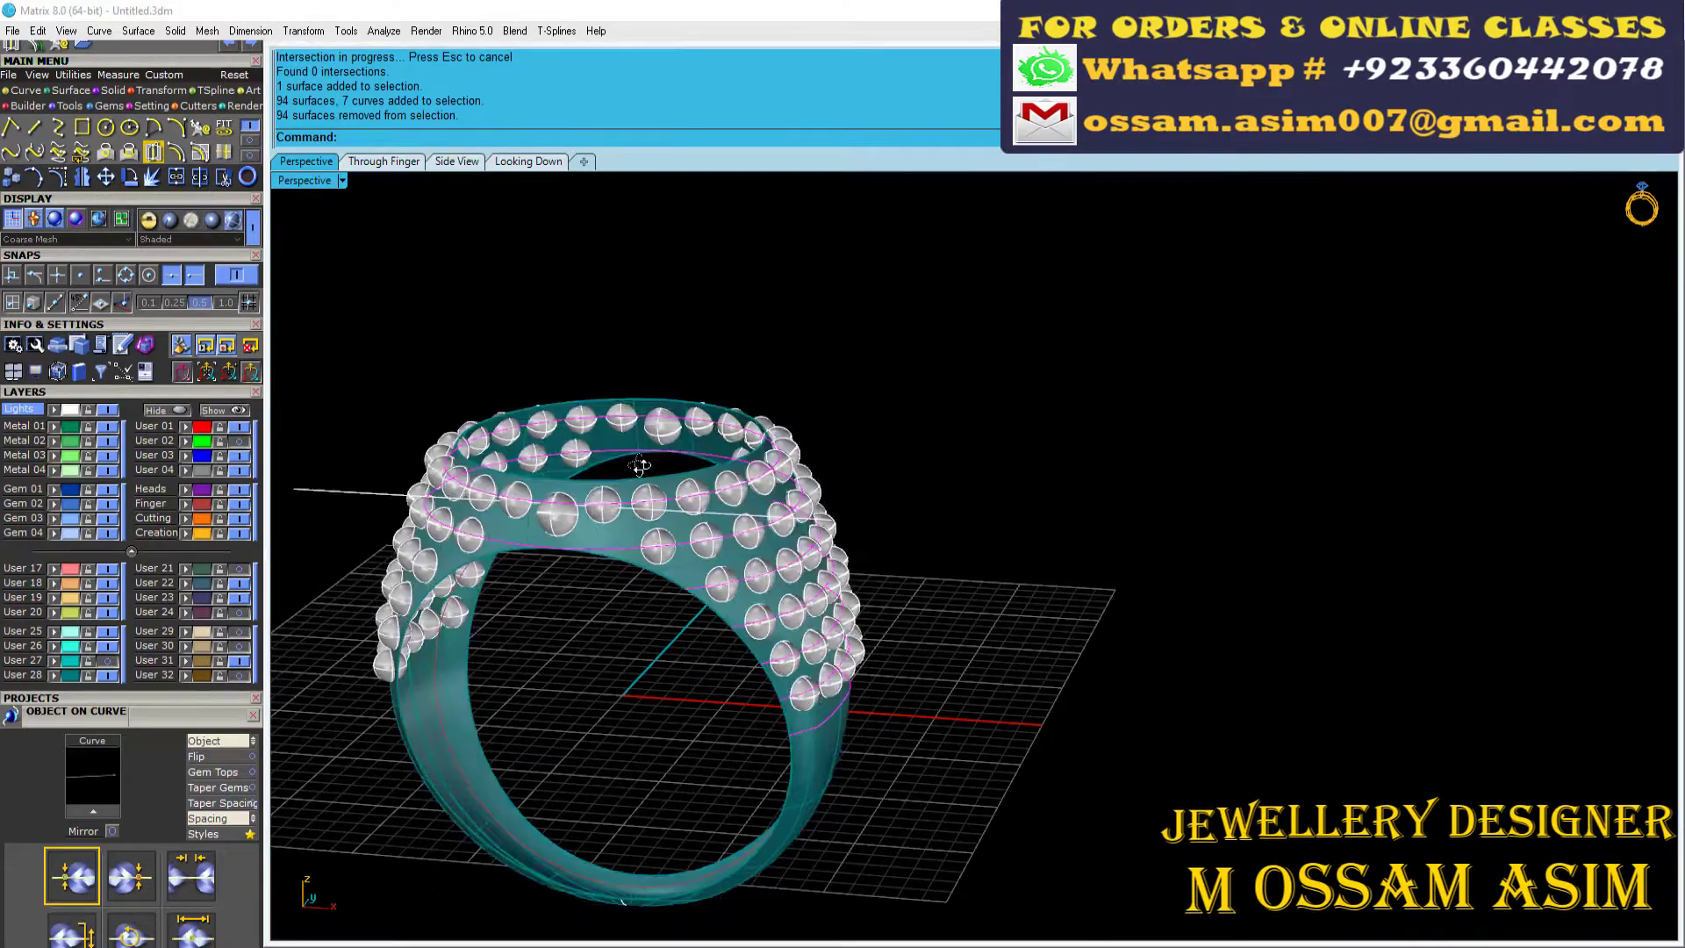
right_click_drag(276, 537, 895, 439)
left_click(878, 530)
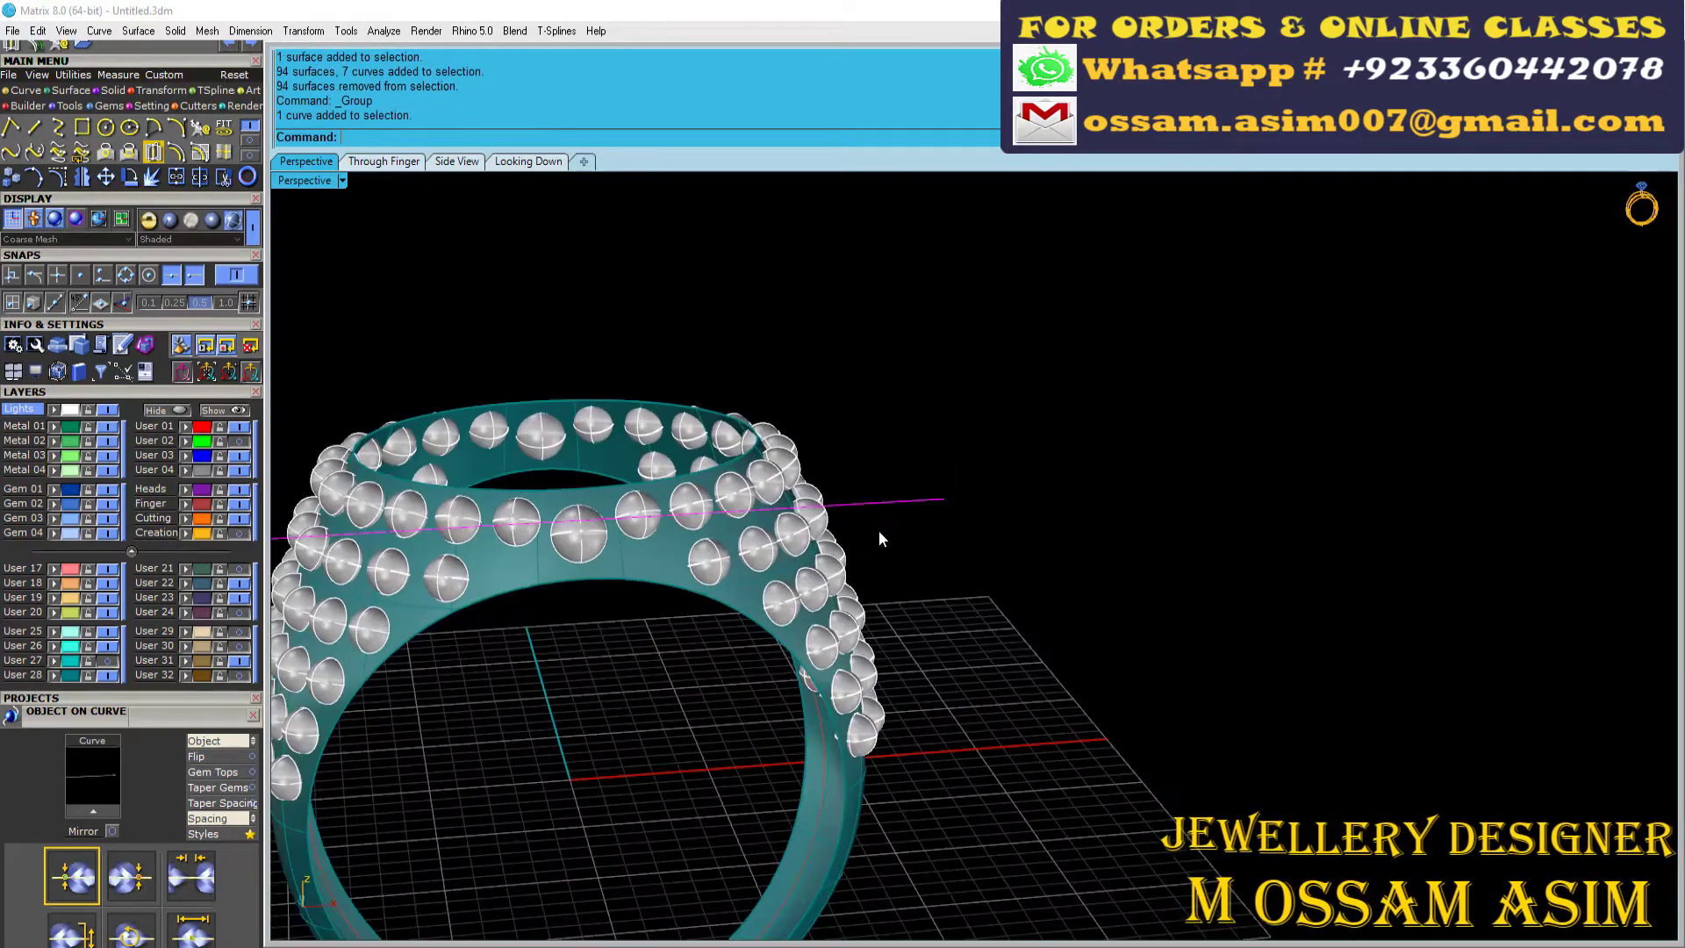
key("ctrl+h")
Step: Select all bead gems and hide them, leaving 94 intersection circles on the shank
key("ctrl+shift+p")
scroll(602, 397, "up", 5)
left_click_drag(684, 252, 421, 376)
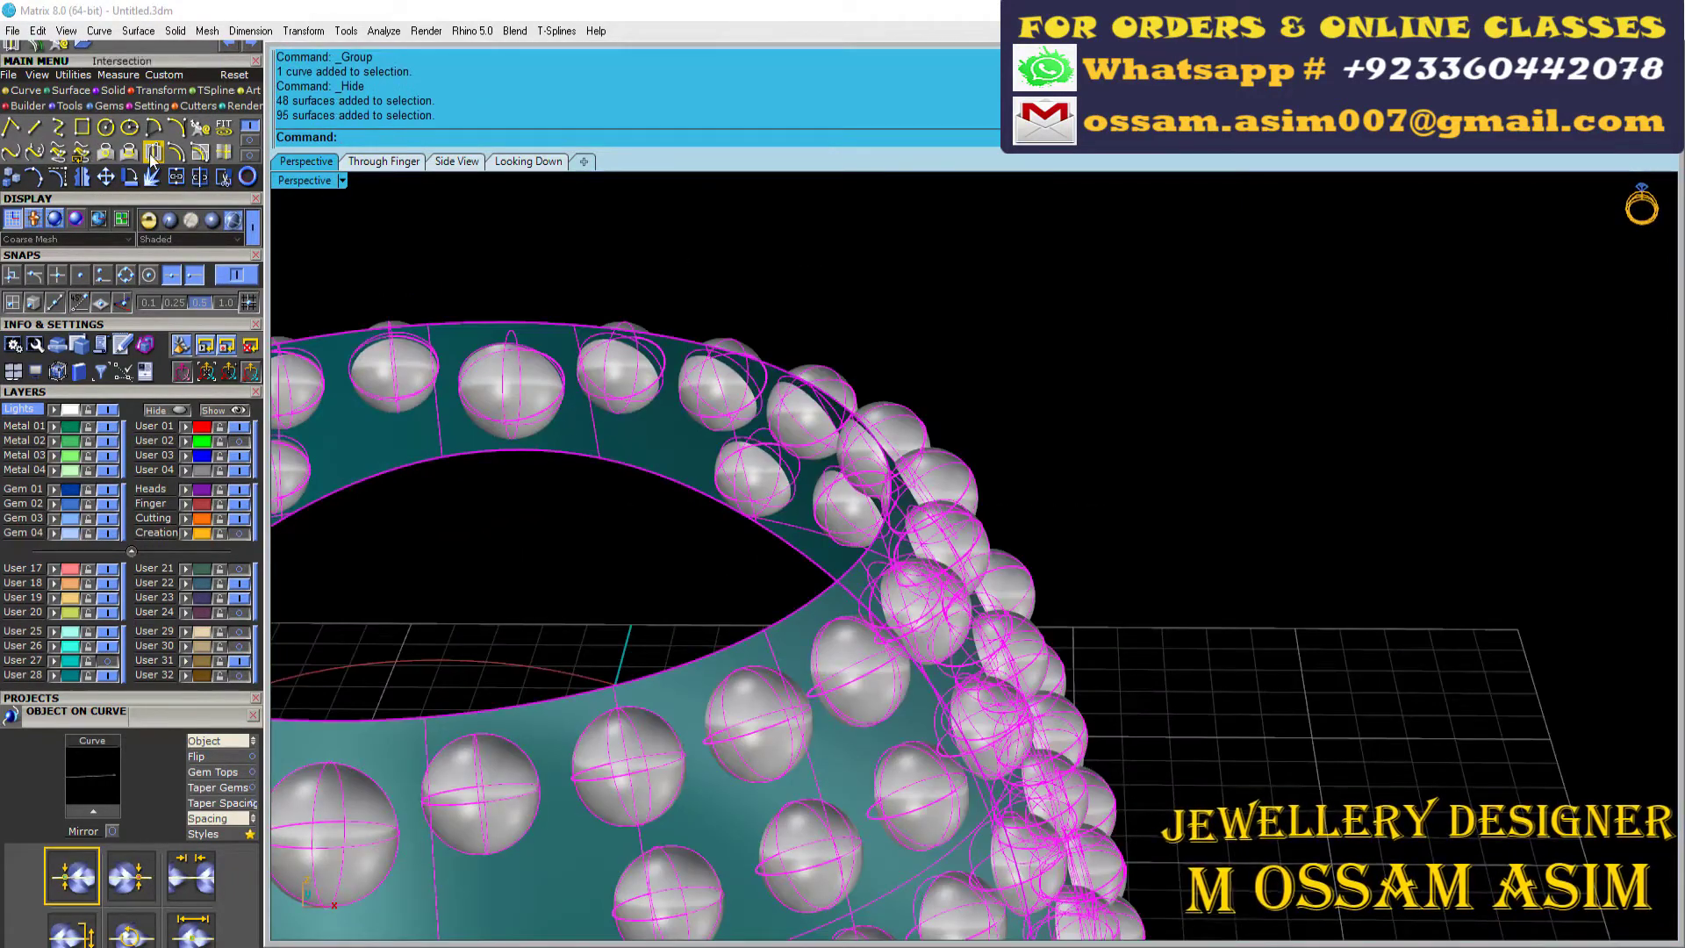
right_click_drag(523, 274, 495, 397)
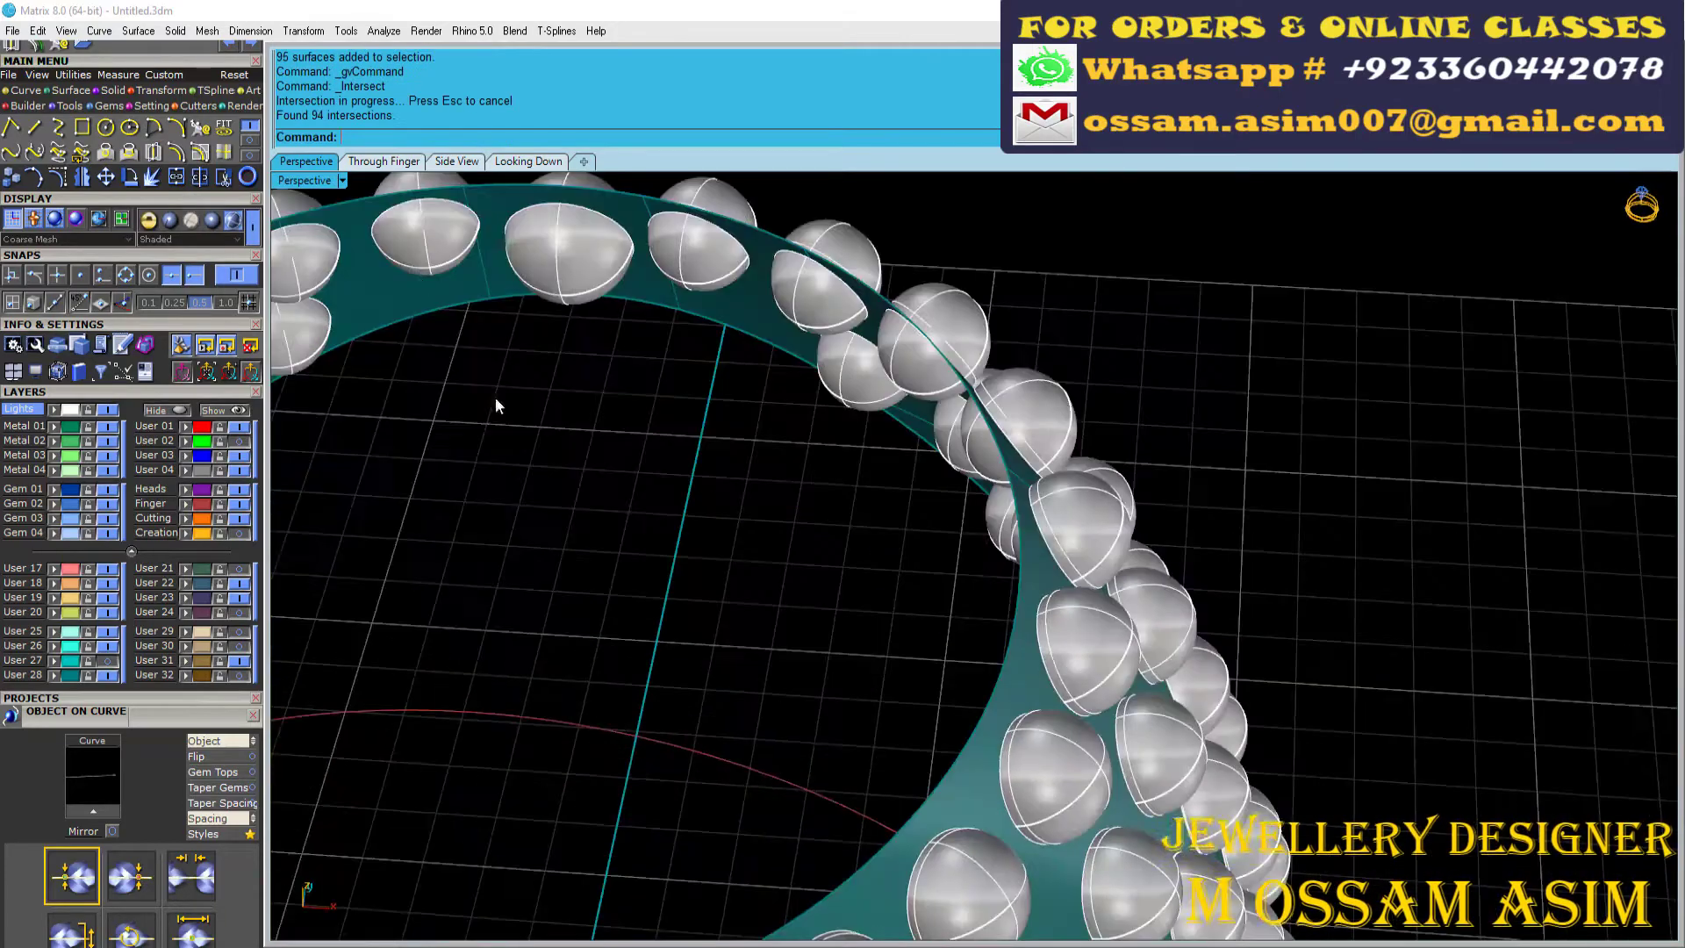
scroll(495, 397, "up", 5)
left_click(73, 481)
scroll(760, 425, "down", 5)
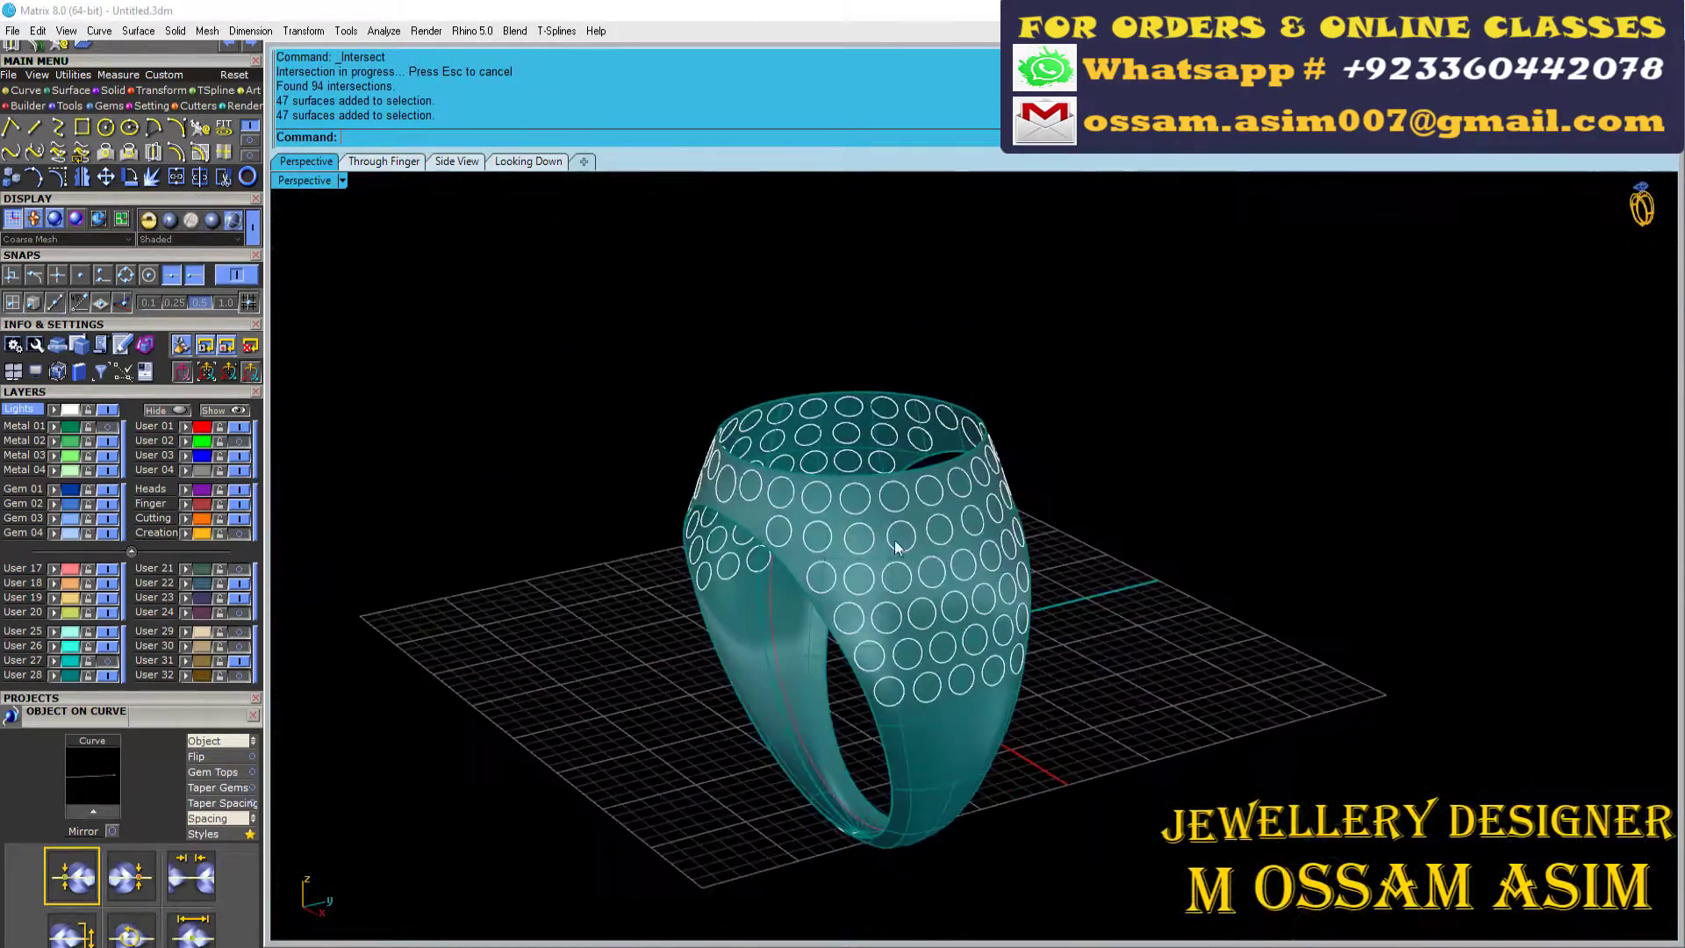
left_click_drag(583, 369, 1211, 781)
Step: Trim the first six circles on the band into holes
scroll(886, 685, "up", 5)
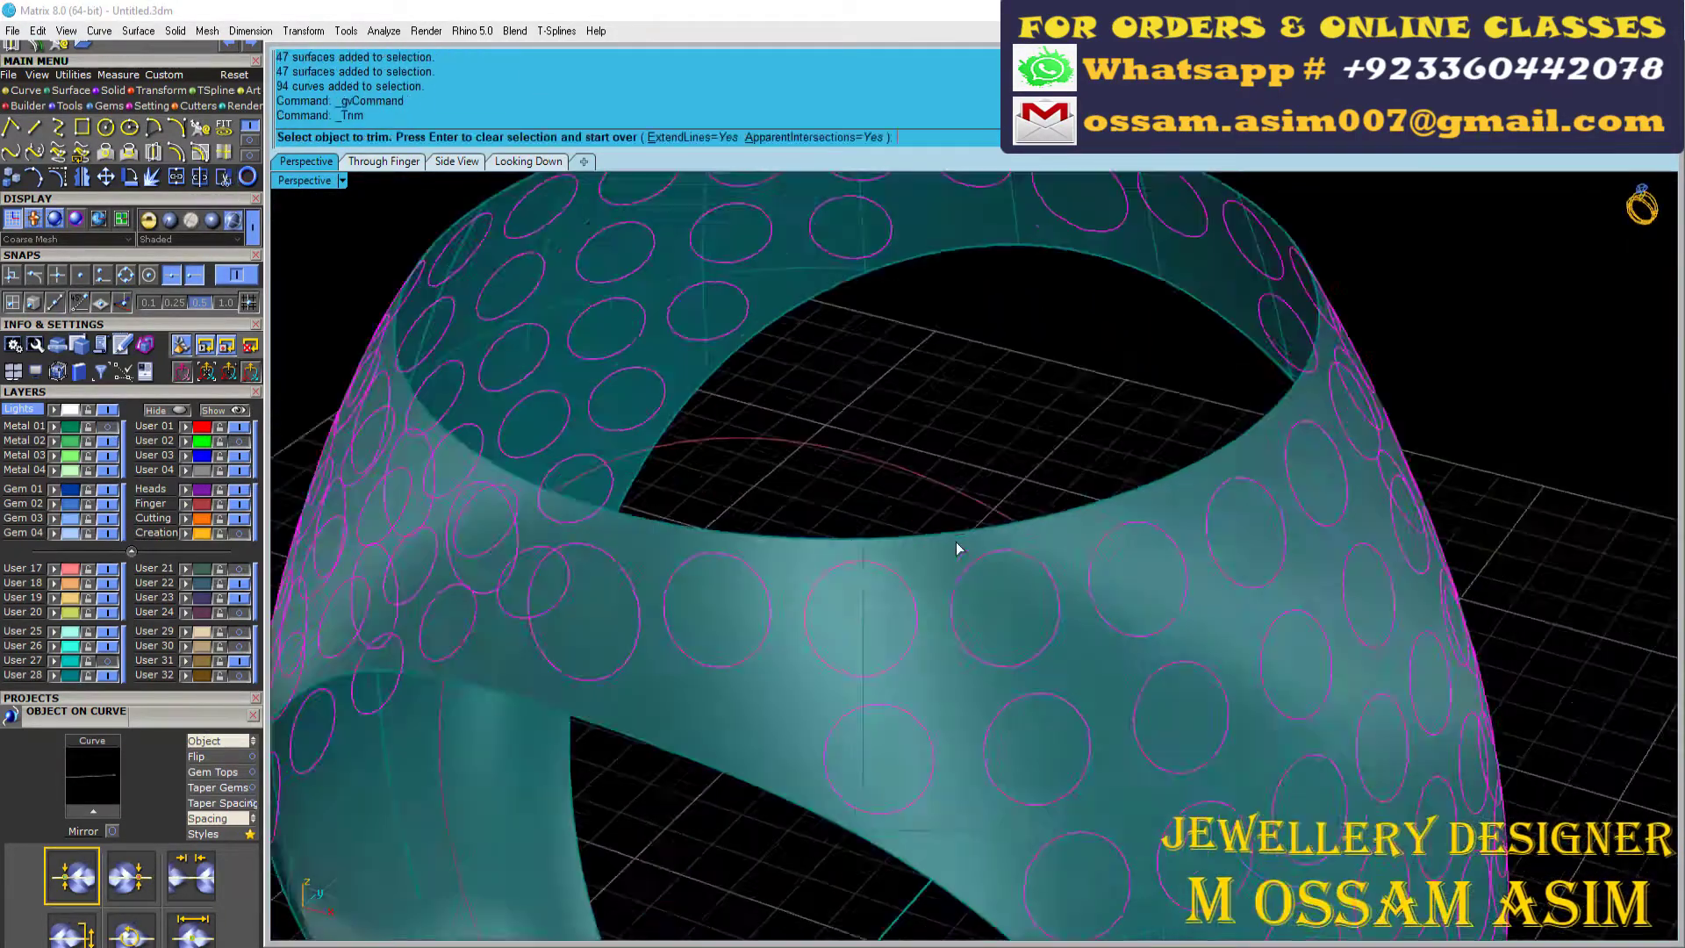
left_click(1018, 623)
left_click(790, 639)
left_click(819, 857)
left_click(1070, 847)
scroll(1141, 632, "down", 3)
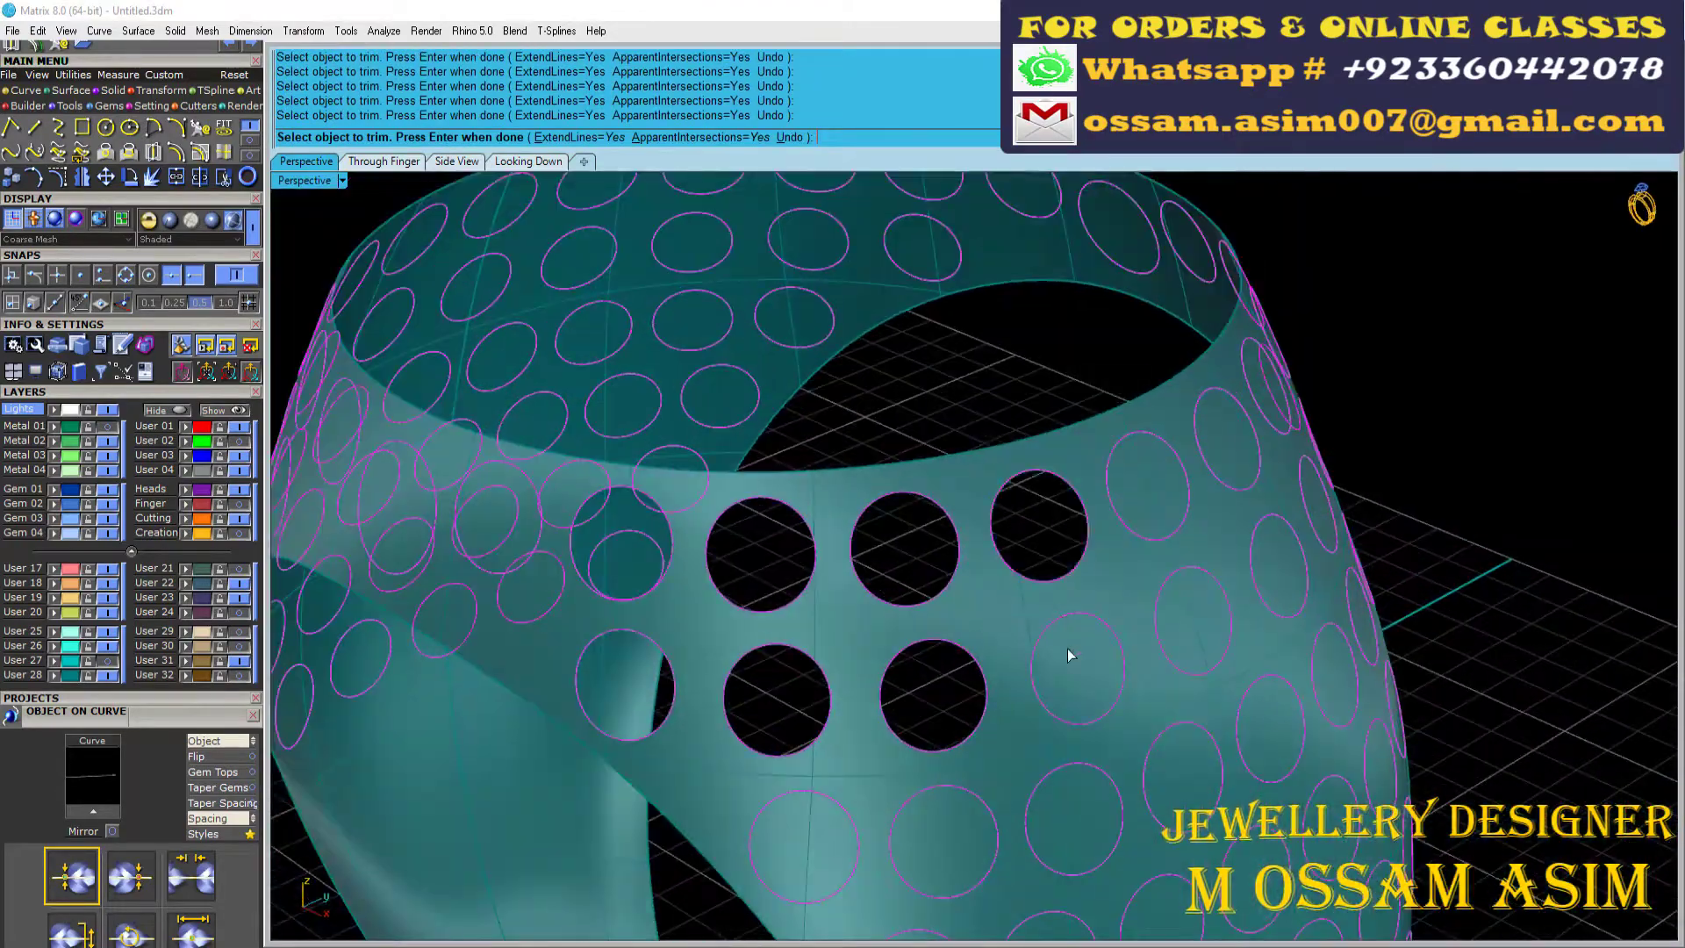
scroll(1302, 575, "down", 3)
left_click(1321, 485)
left_click(1355, 625)
Step: From a rotated view, trim five more circles out of the band
right_click_drag(1394, 472, 935, 634)
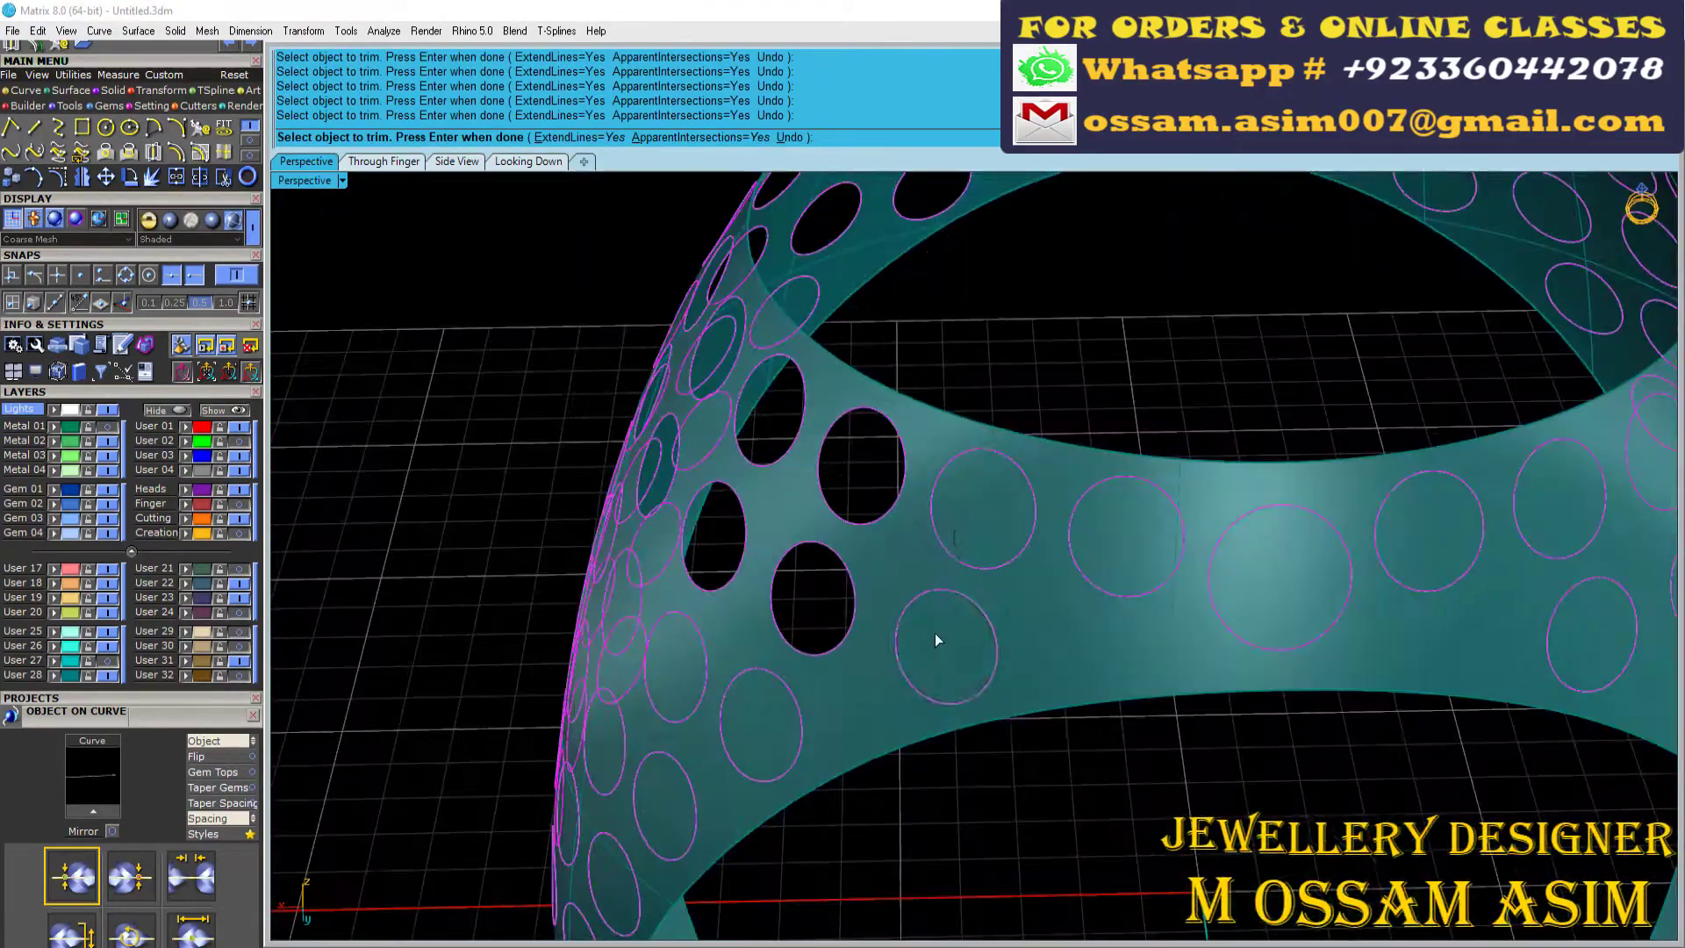
left_click(1127, 537)
left_click(1253, 577)
left_click(1429, 531)
left_click(1561, 492)
left_click(1591, 634)
scroll(1141, 561, "down", 3)
Step: Orbit around the ring to check for any remaining uncut circles
right_click_drag(790, 558, 1056, 540)
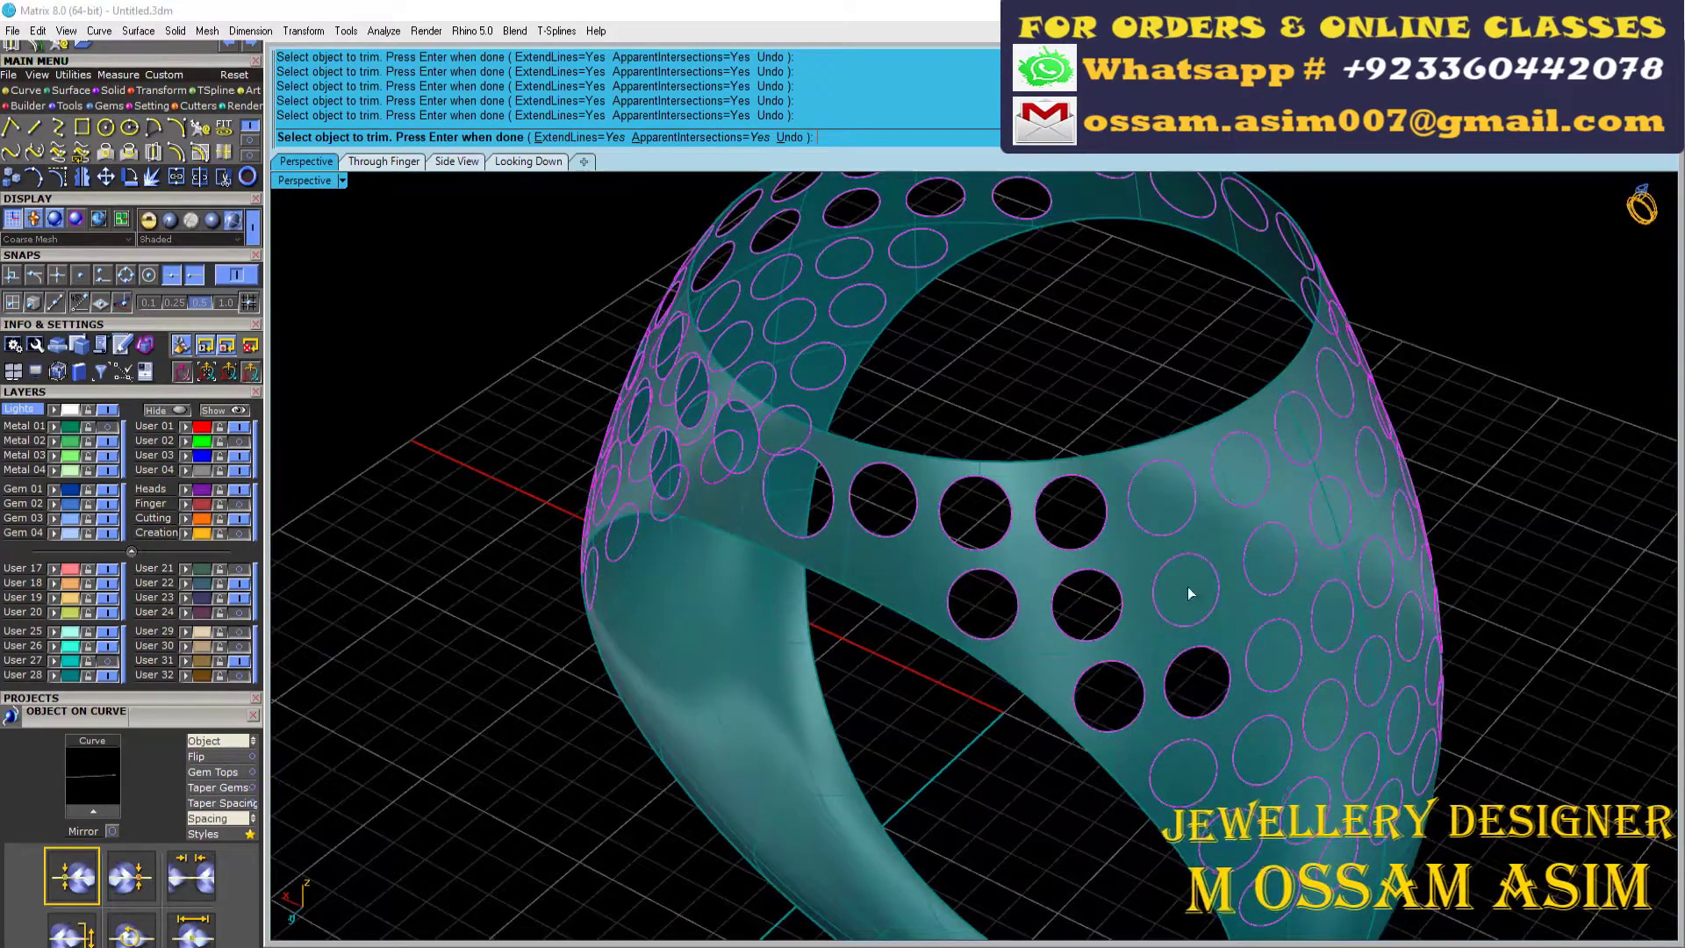
right_click_drag(1325, 796, 1238, 778)
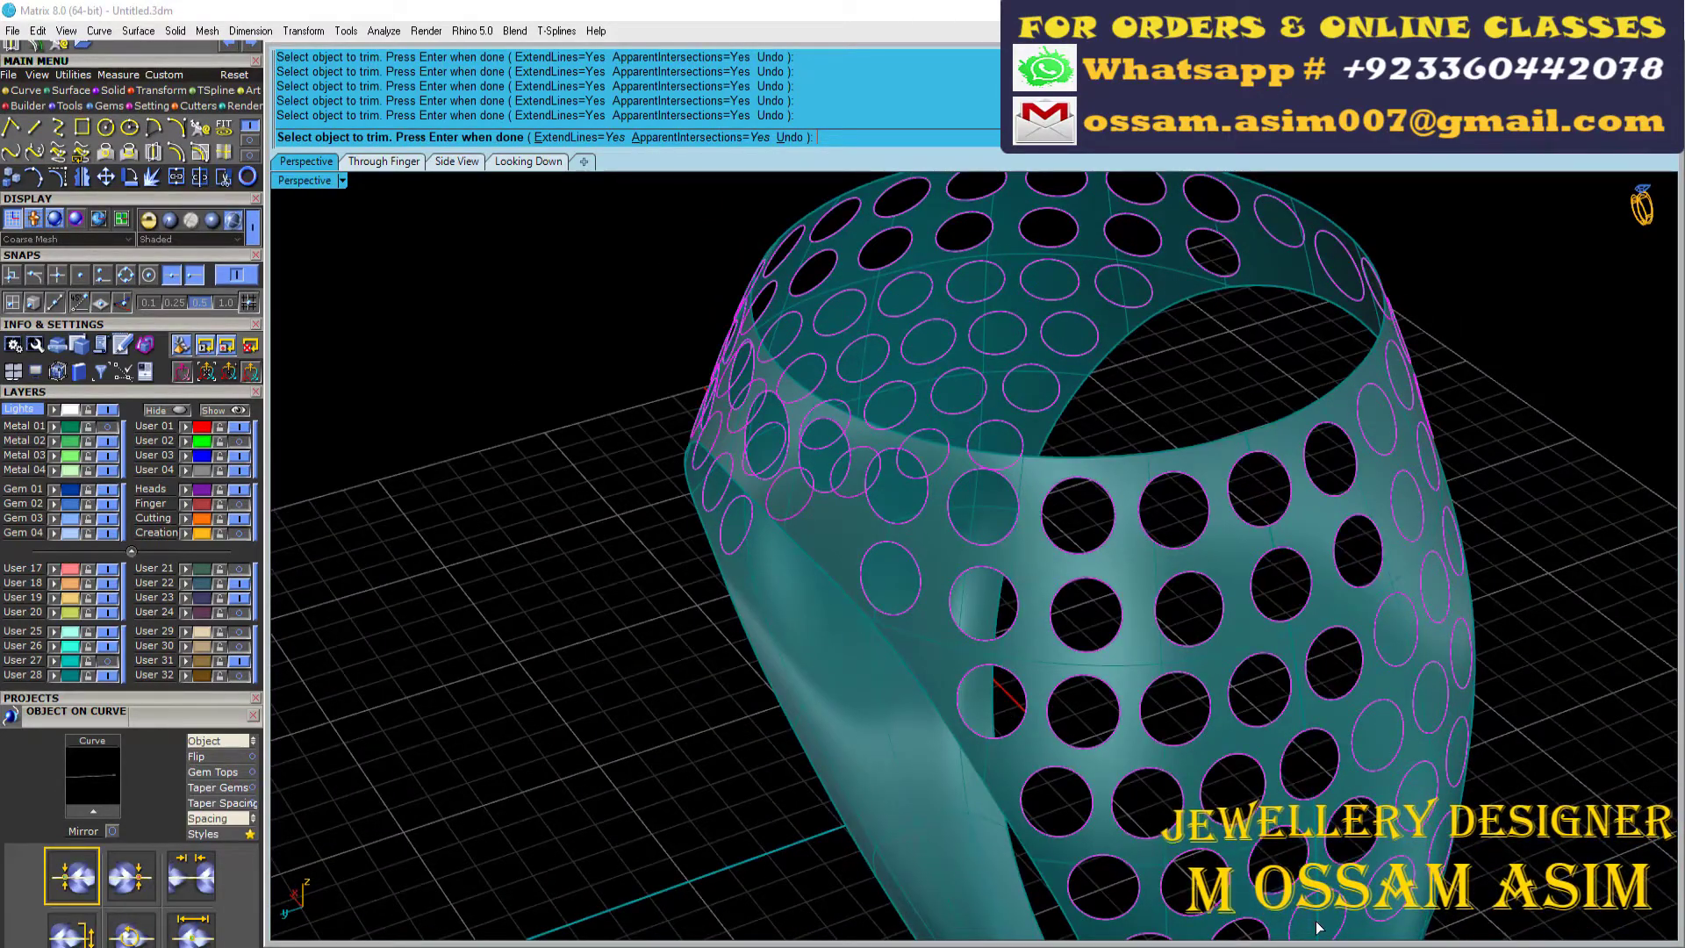
right_click_drag(1317, 928, 1241, 754)
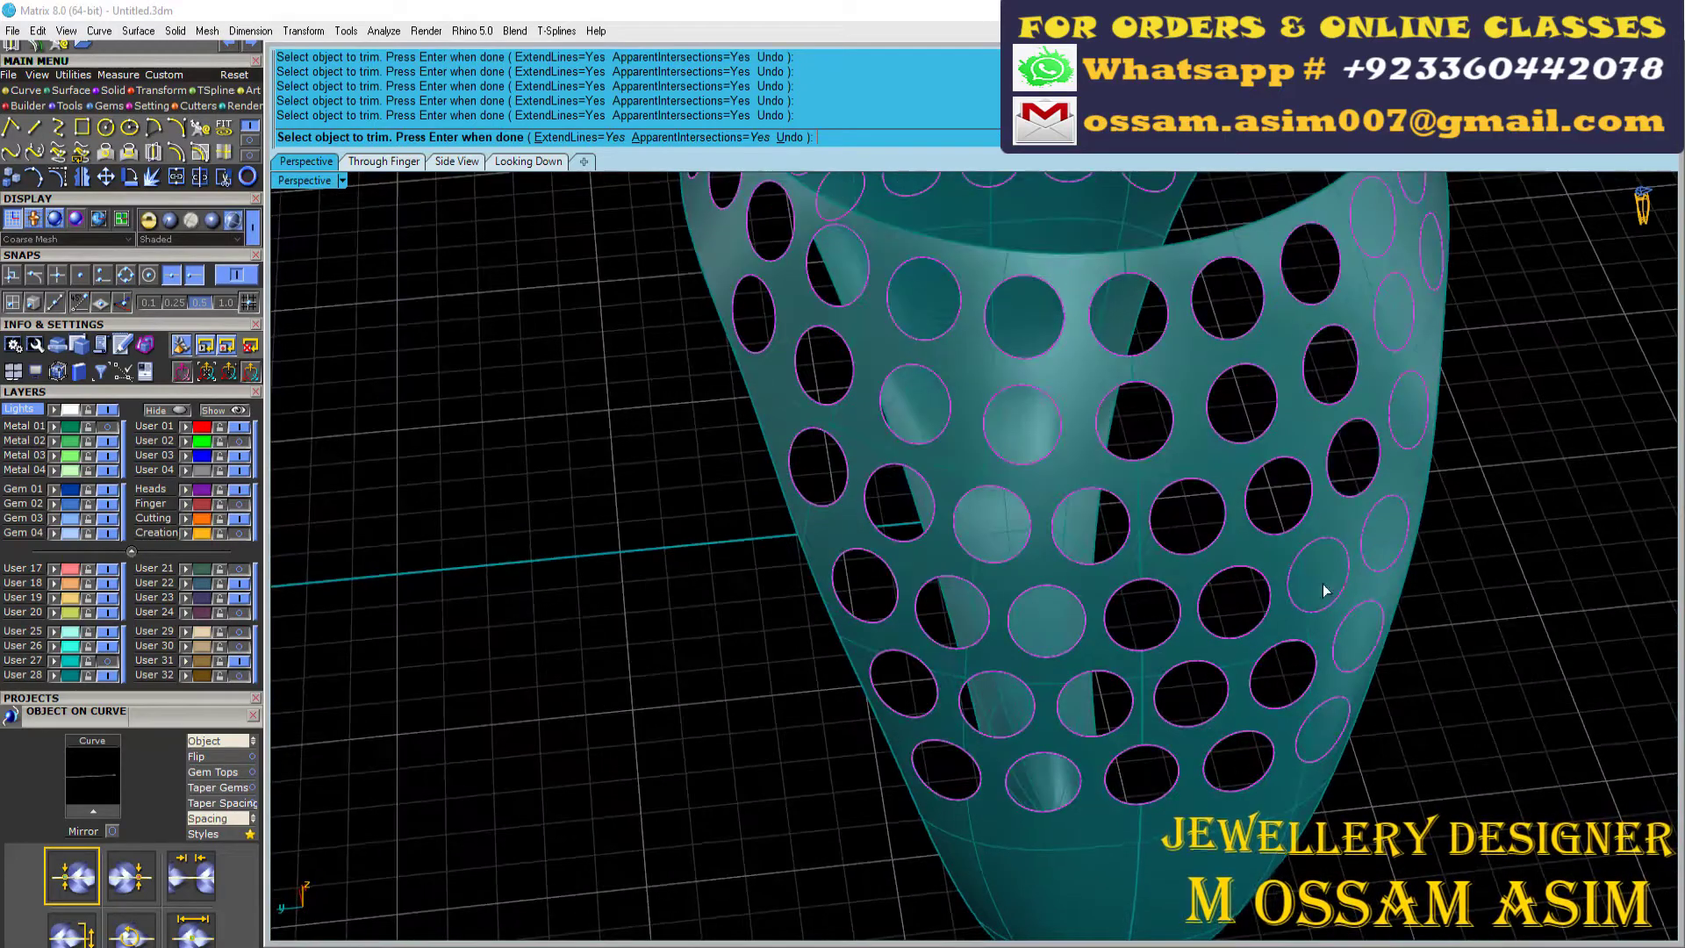
right_click_drag(1400, 460, 918, 474)
right_click_drag(1243, 418, 1208, 591)
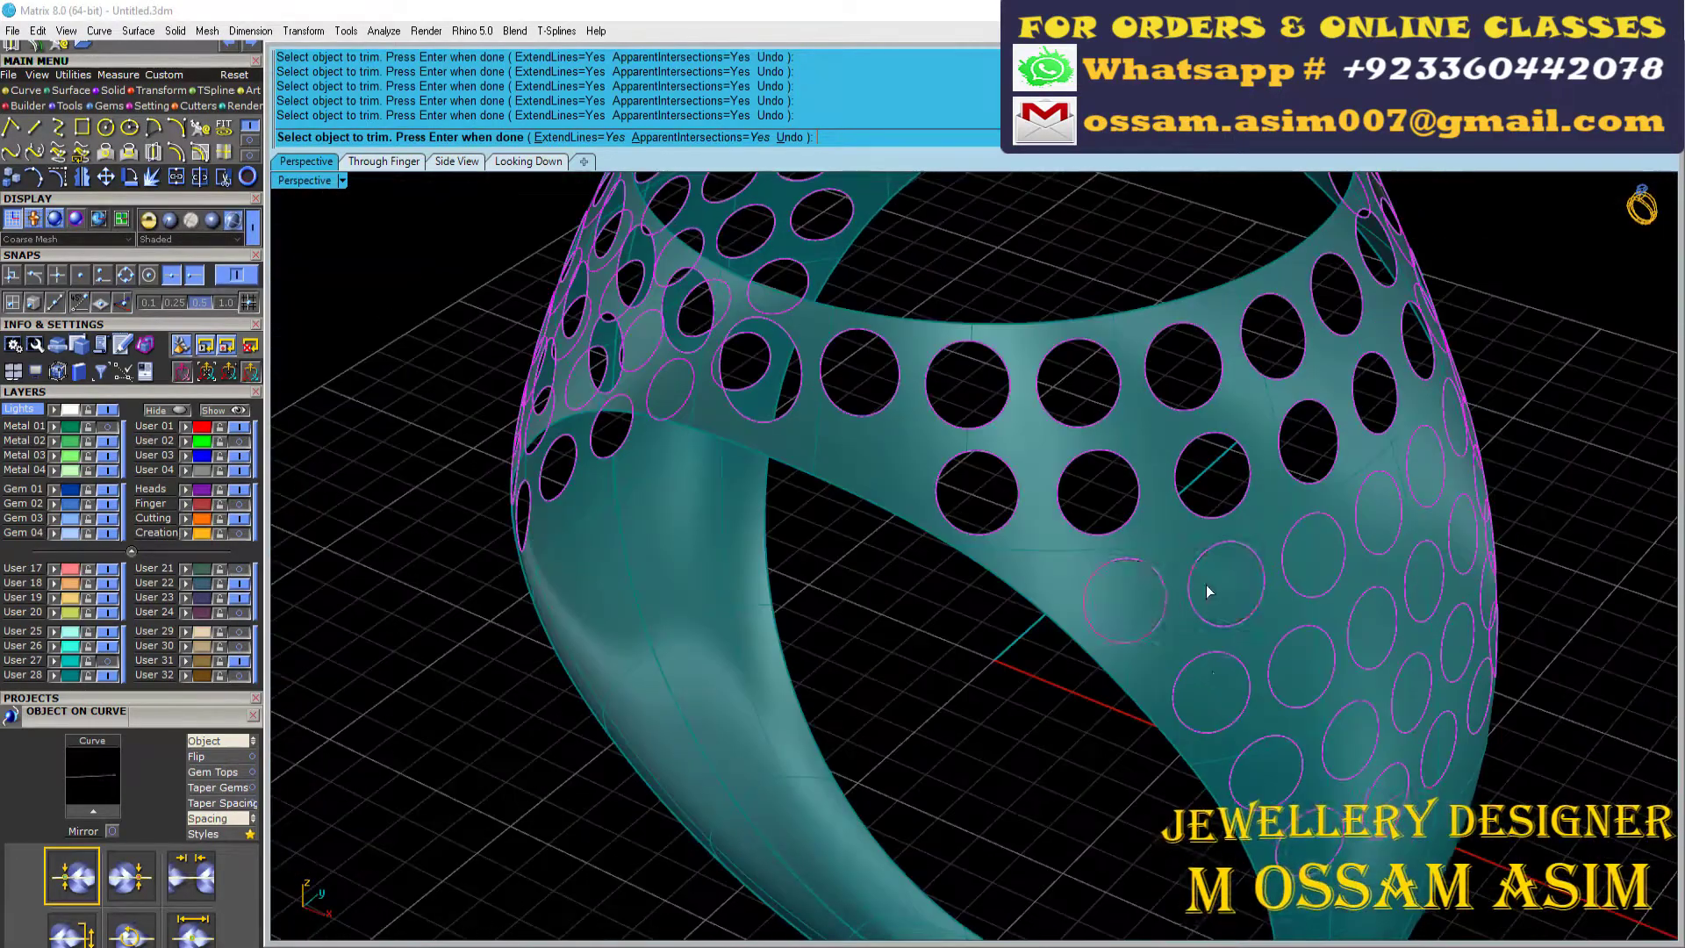
right_click_drag(1439, 742, 1201, 634)
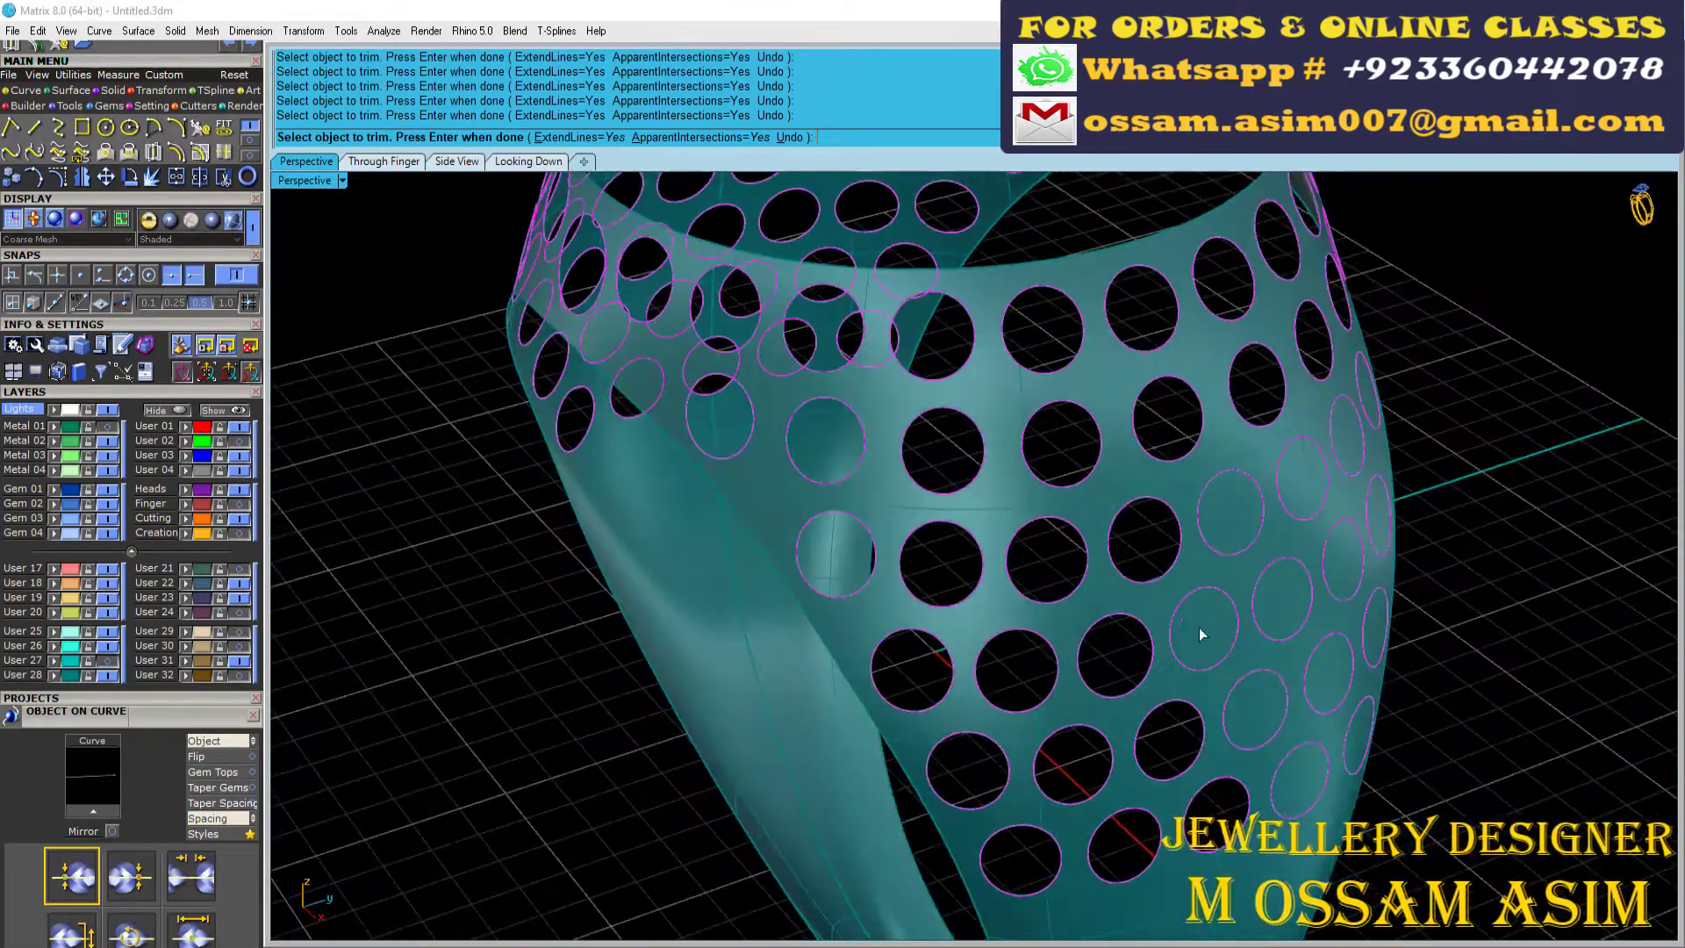
right_click_drag(1363, 739, 1130, 343)
scroll(1229, 527, "down", 5)
Step: Finish the trim so the cut circles become holes in the shank
left_click(1115, 537)
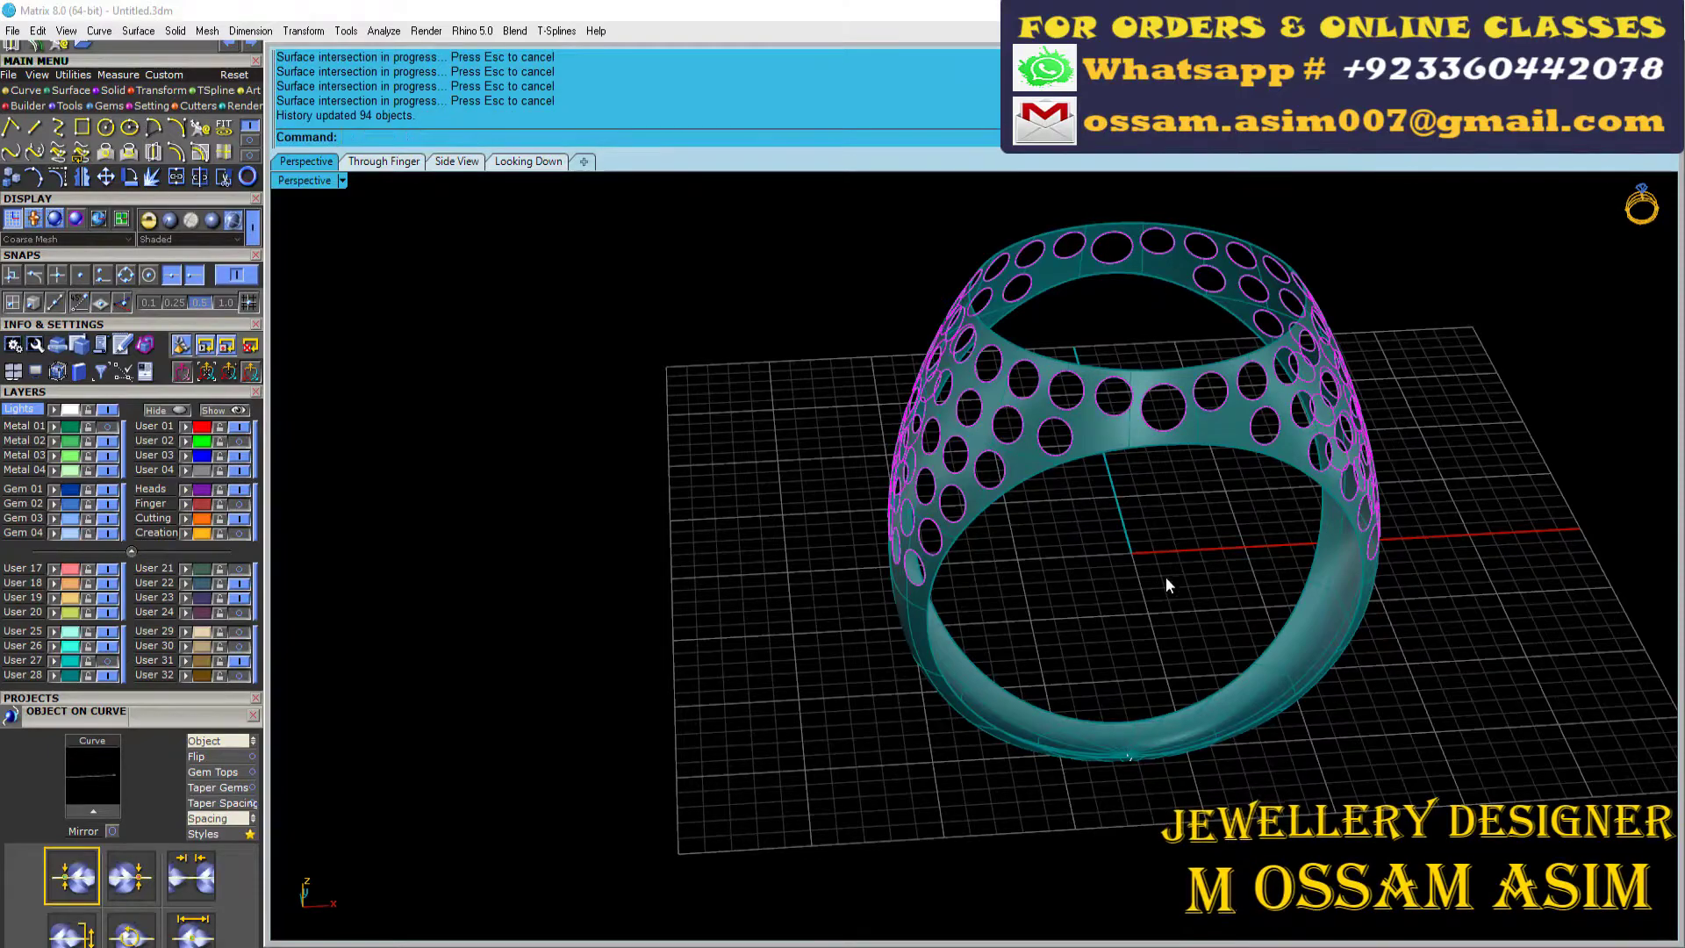
right_click_drag(1193, 523, 918, 447)
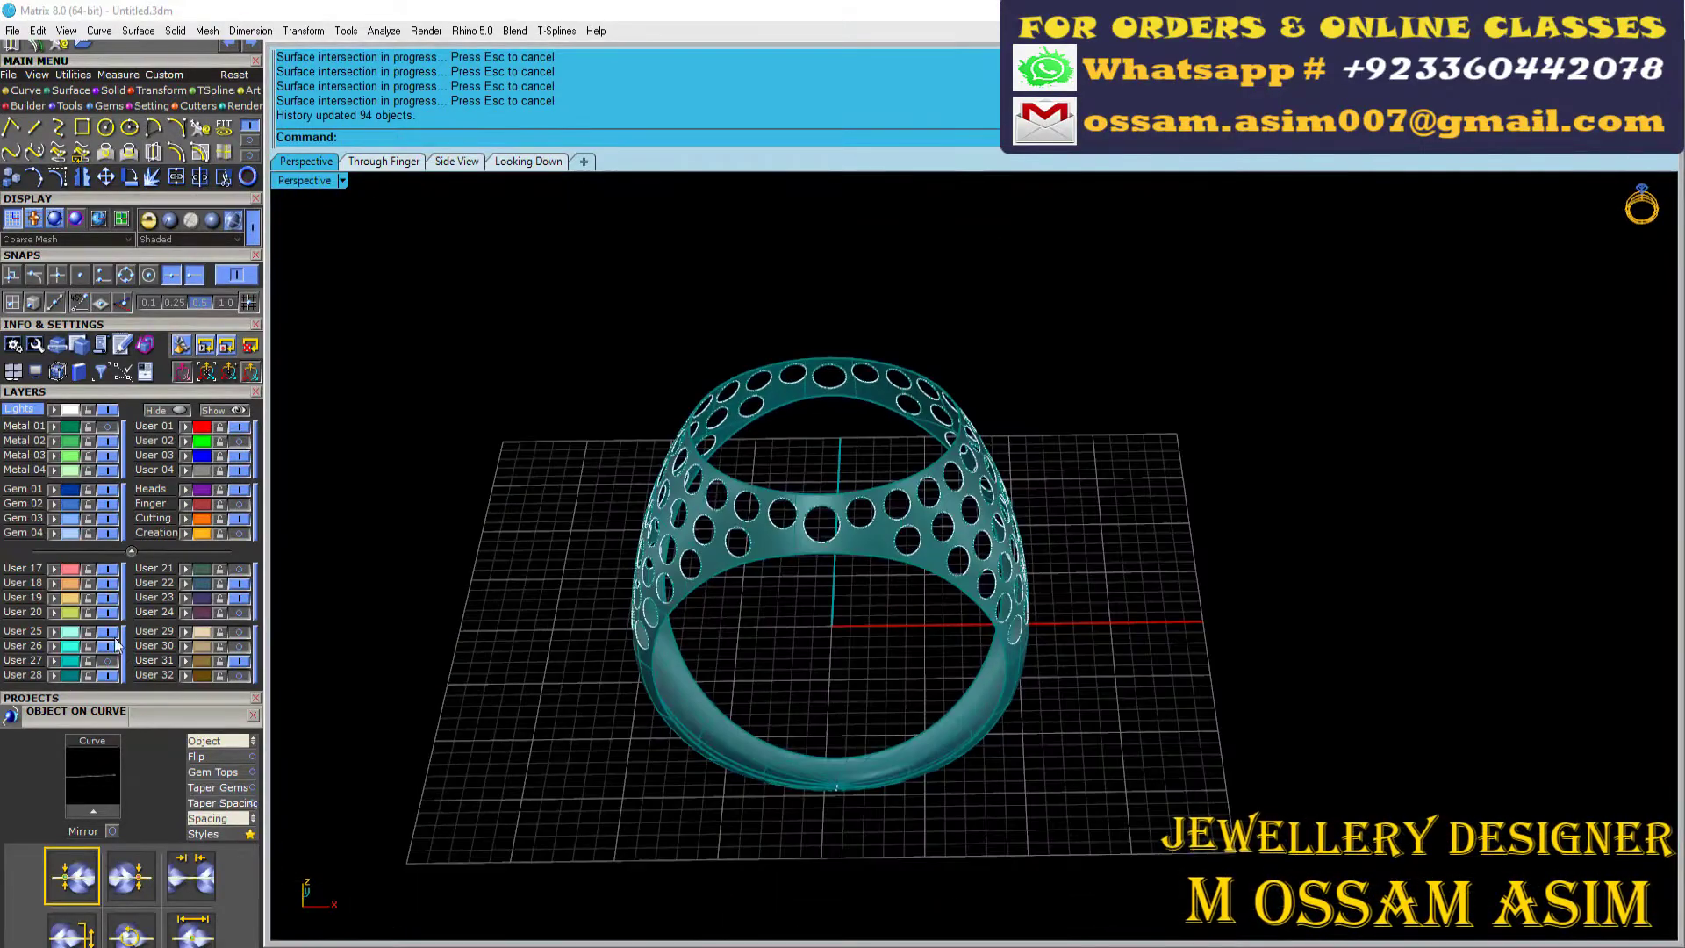
scroll(891, 444, "up", 5)
scroll(923, 415, "down", 10)
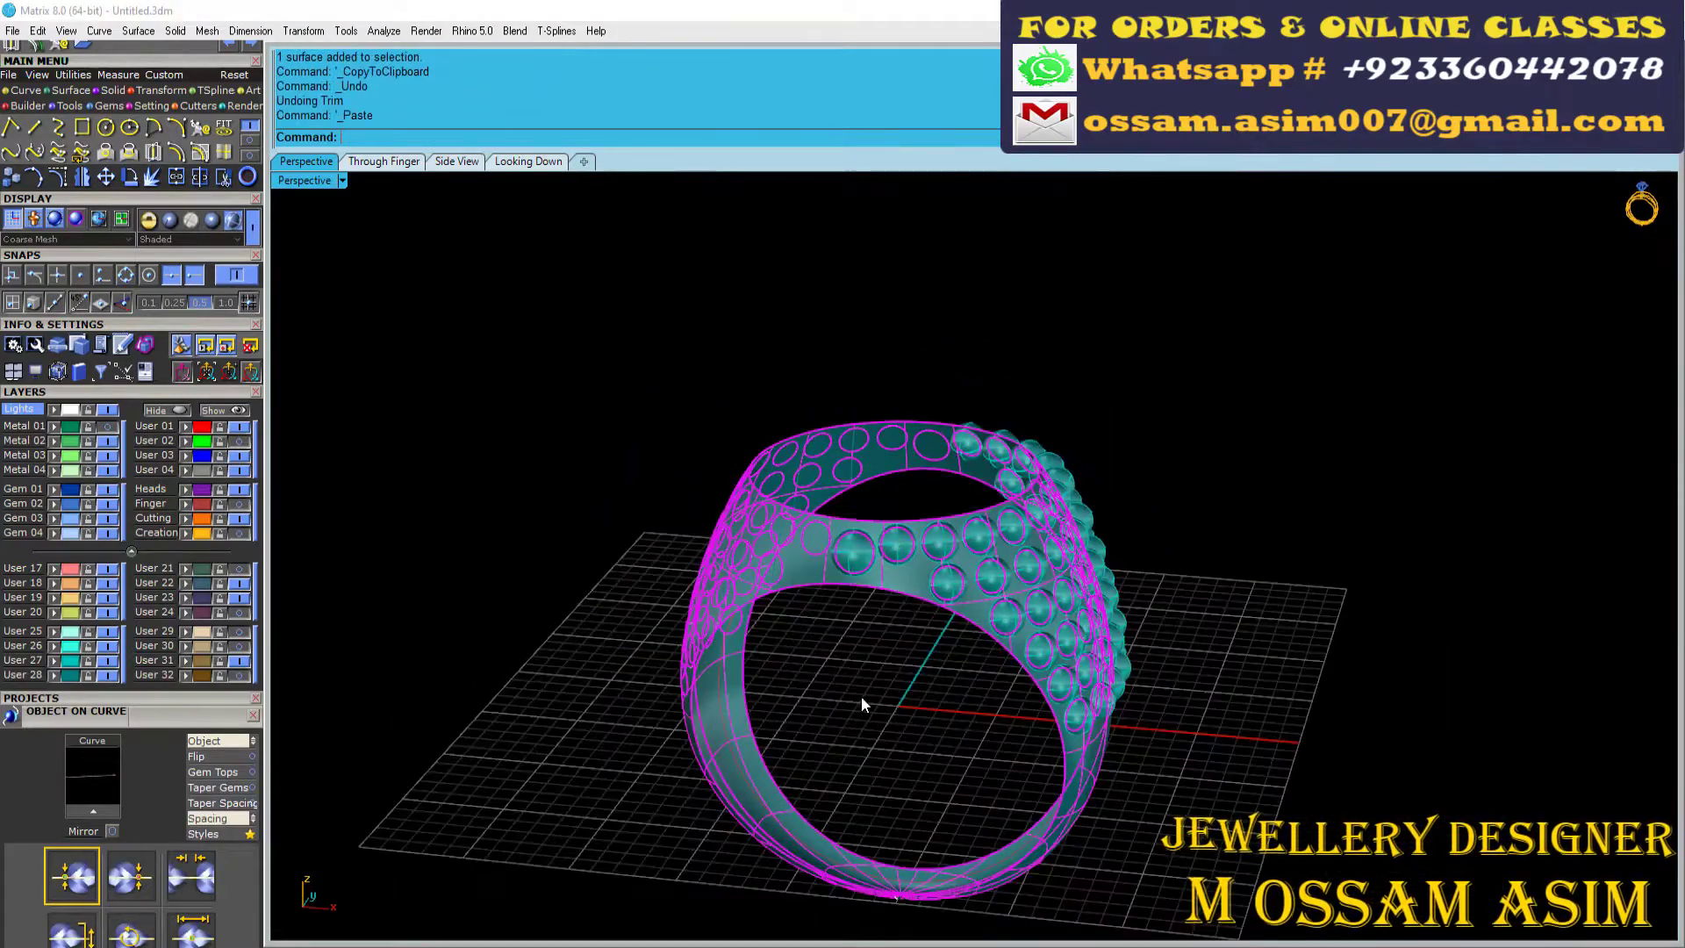
Step: Zoom and rotate the view onto the bead side of the band
scroll(862, 704, "up", 5)
scroll(929, 650, "down", 5)
scroll(1106, 564, "up", 5)
scroll(1292, 709, "up", 2)
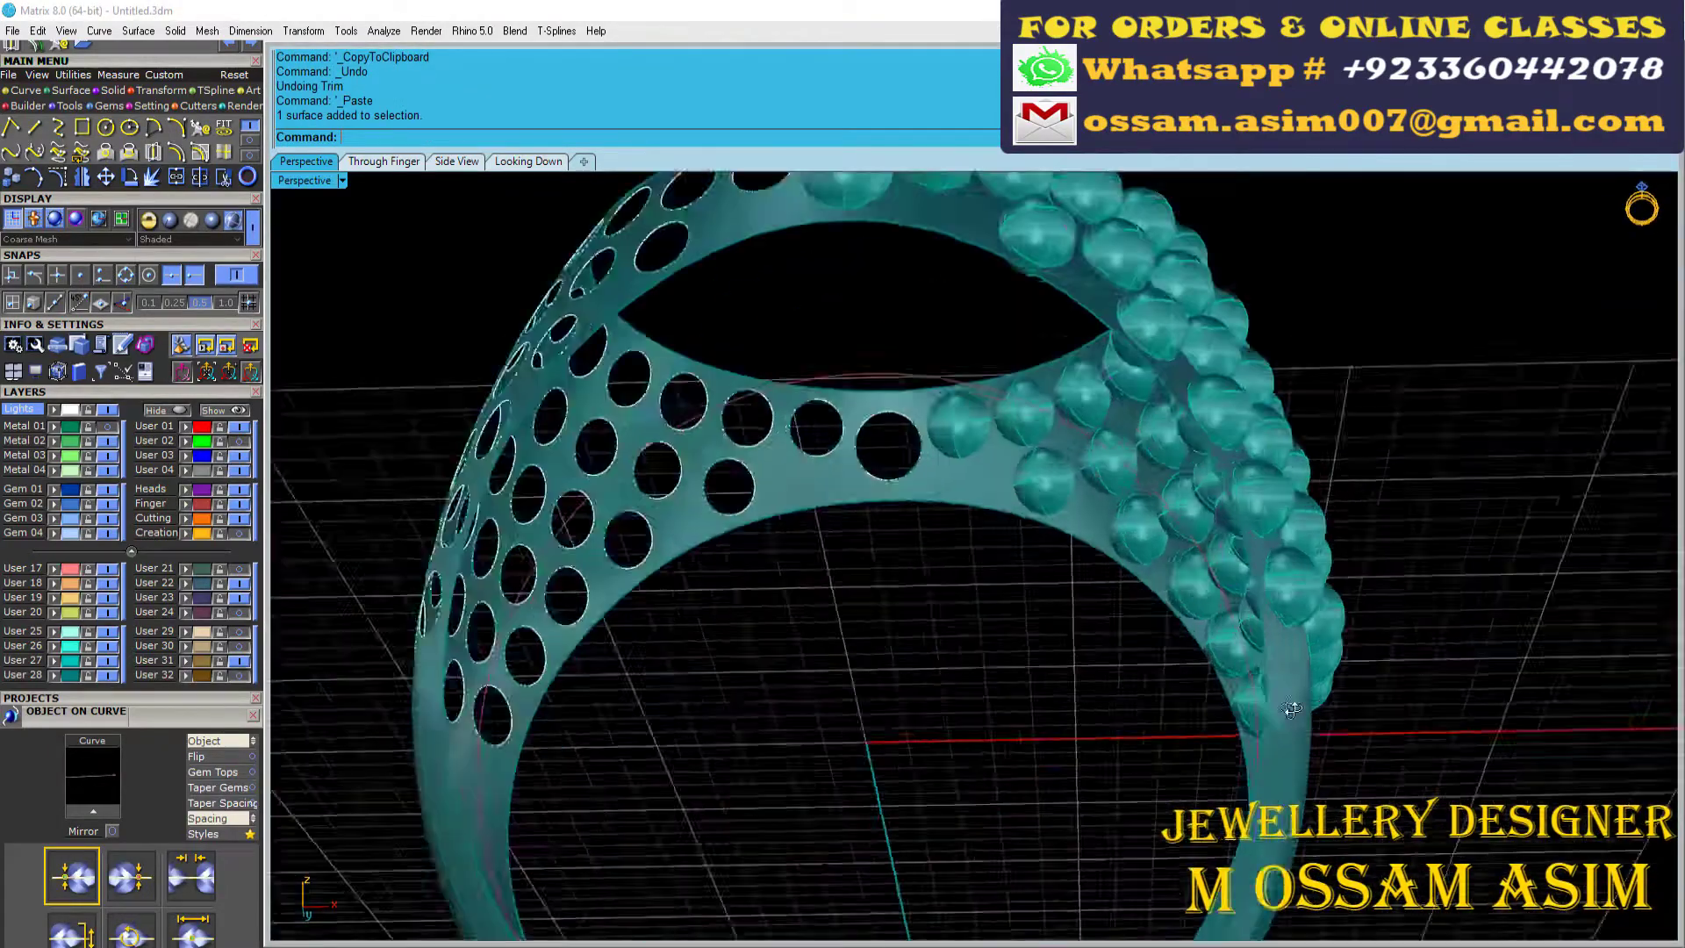
scroll(1292, 710, "down", 5)
scroll(1176, 649, "up", 5)
scroll(1158, 702, "up", 5)
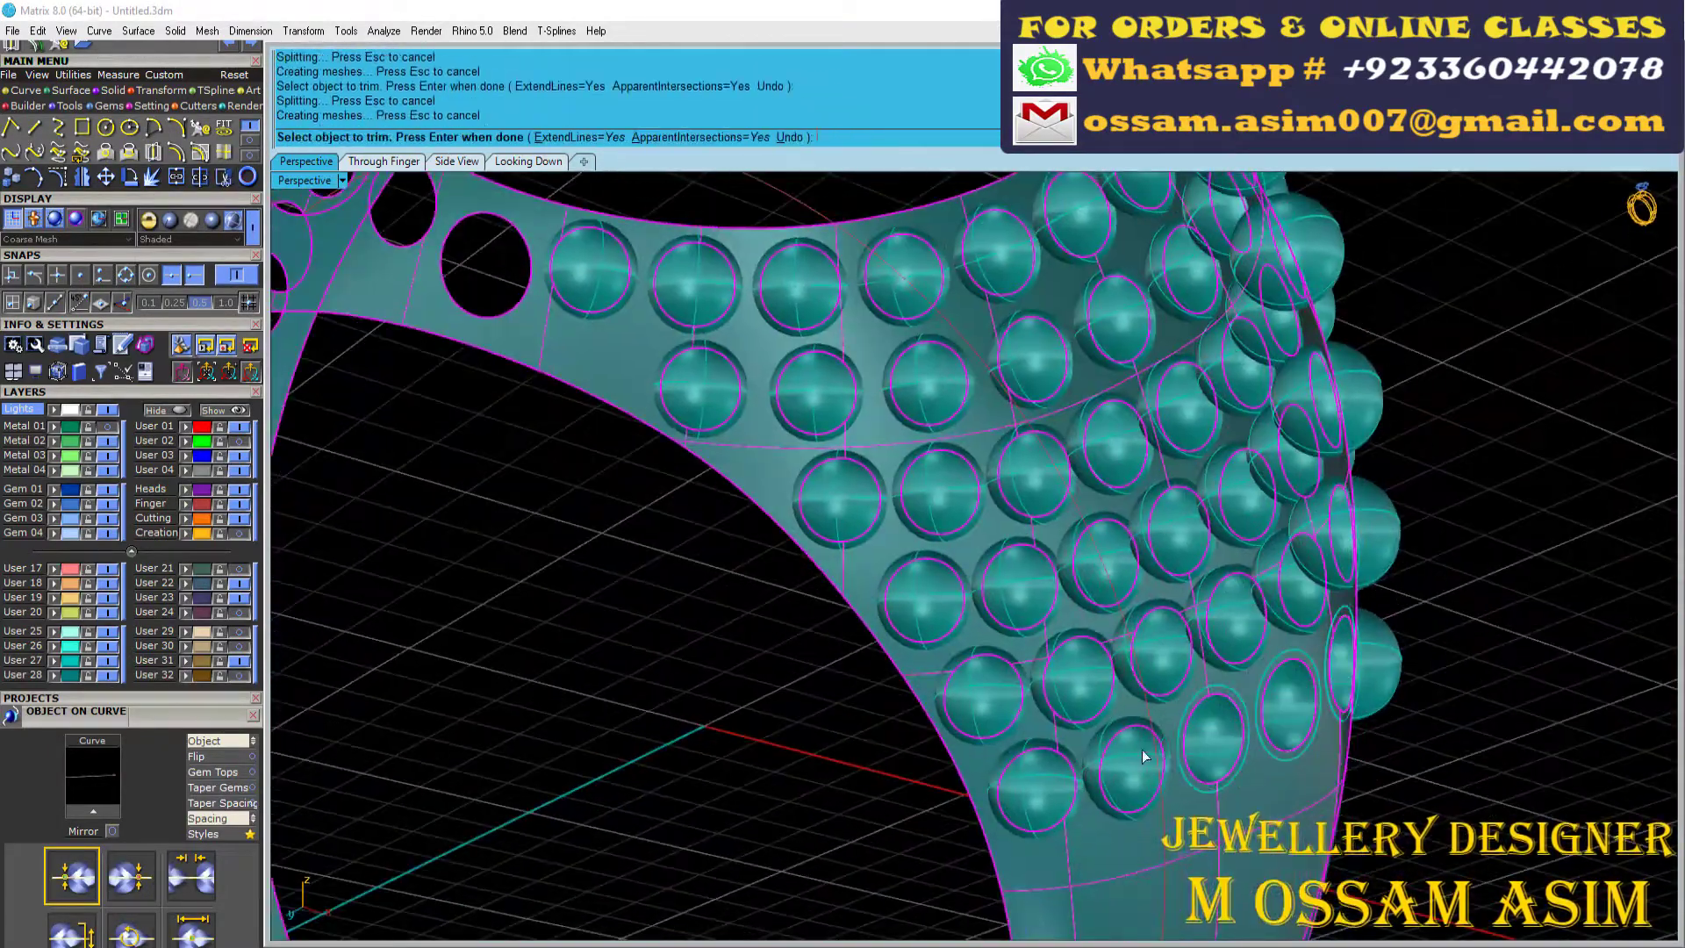
right_click_drag(1300, 598, 1290, 562)
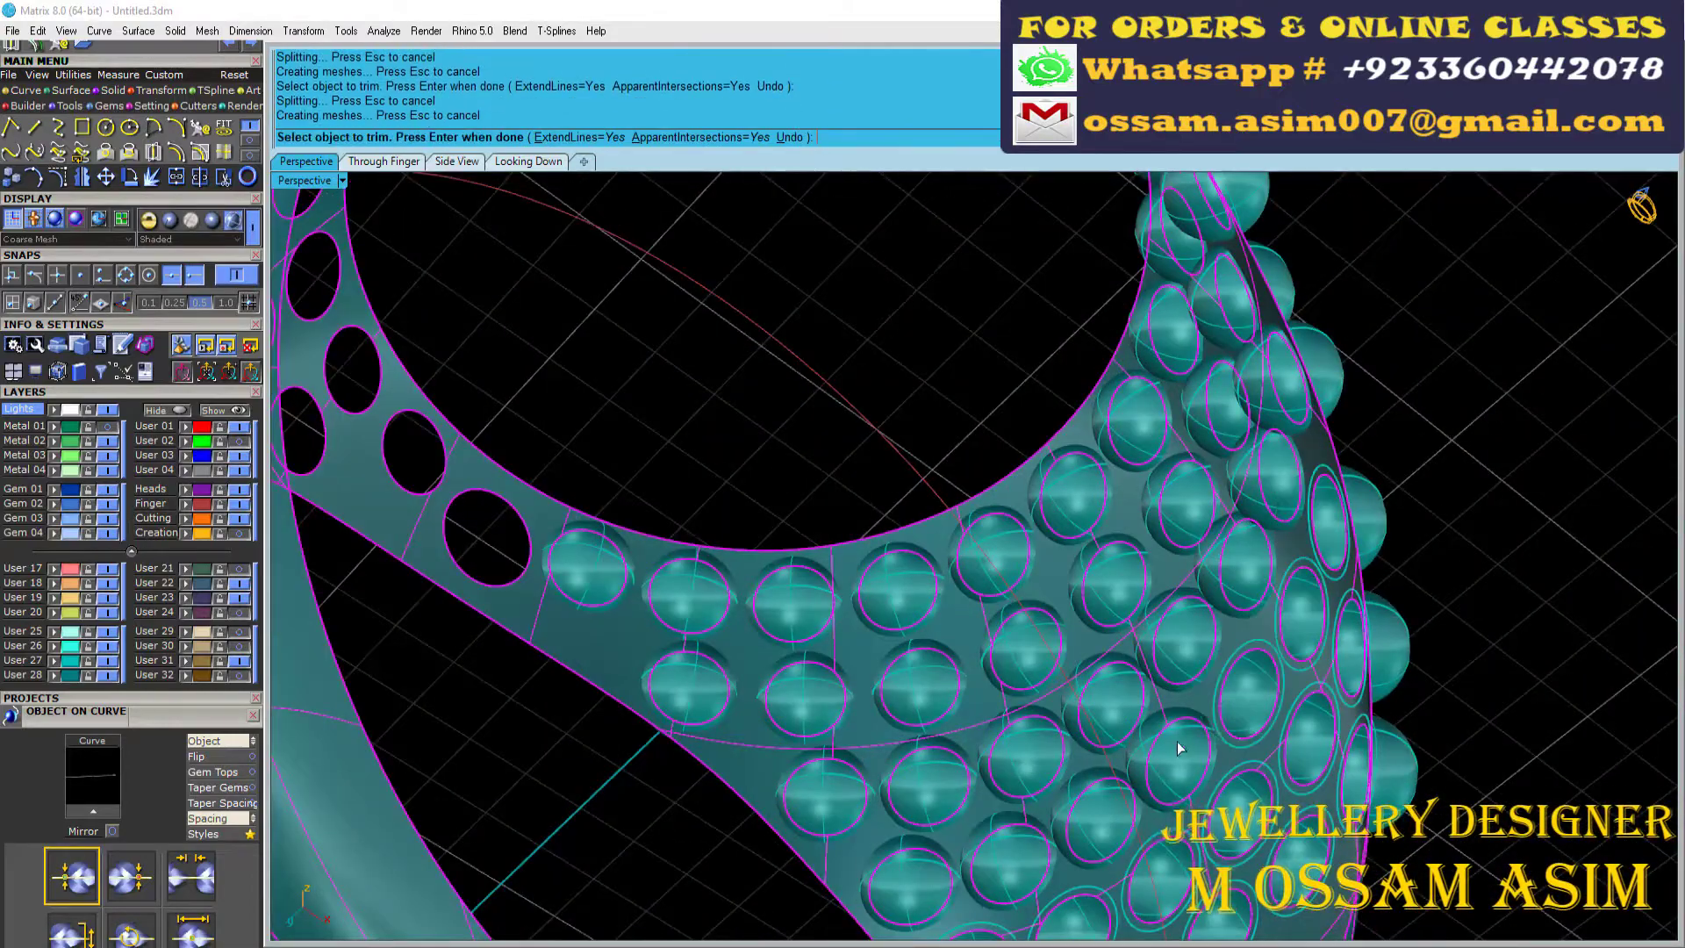
scroll(1120, 723, "up", 3)
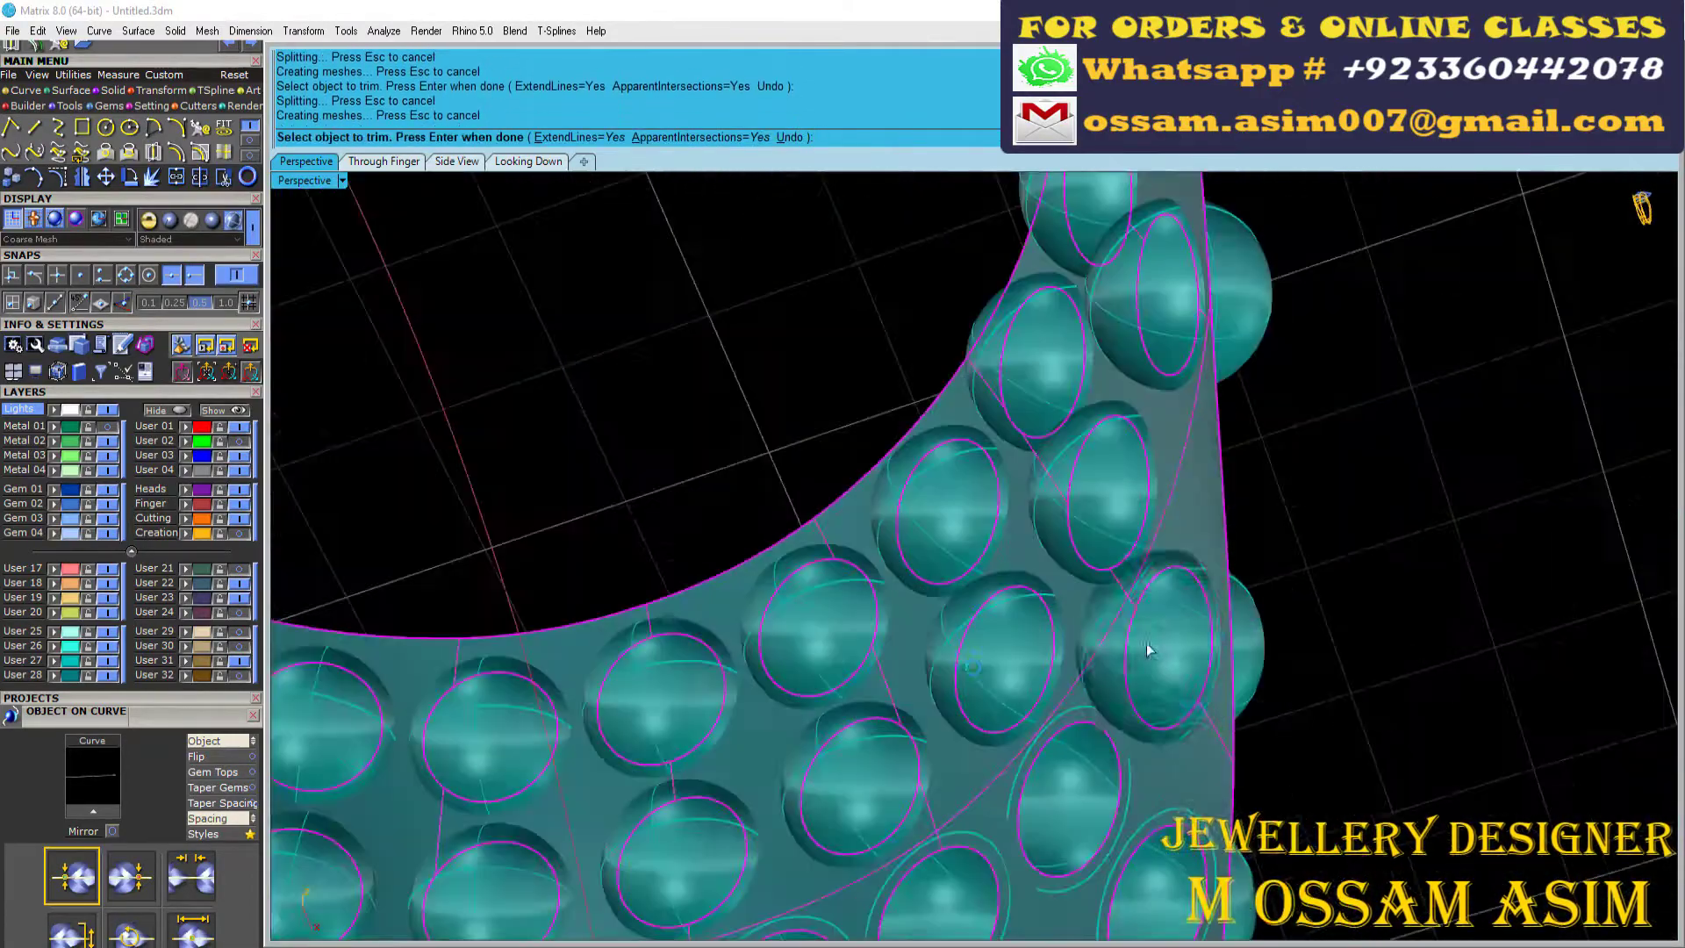
scroll(815, 551, "down", 5)
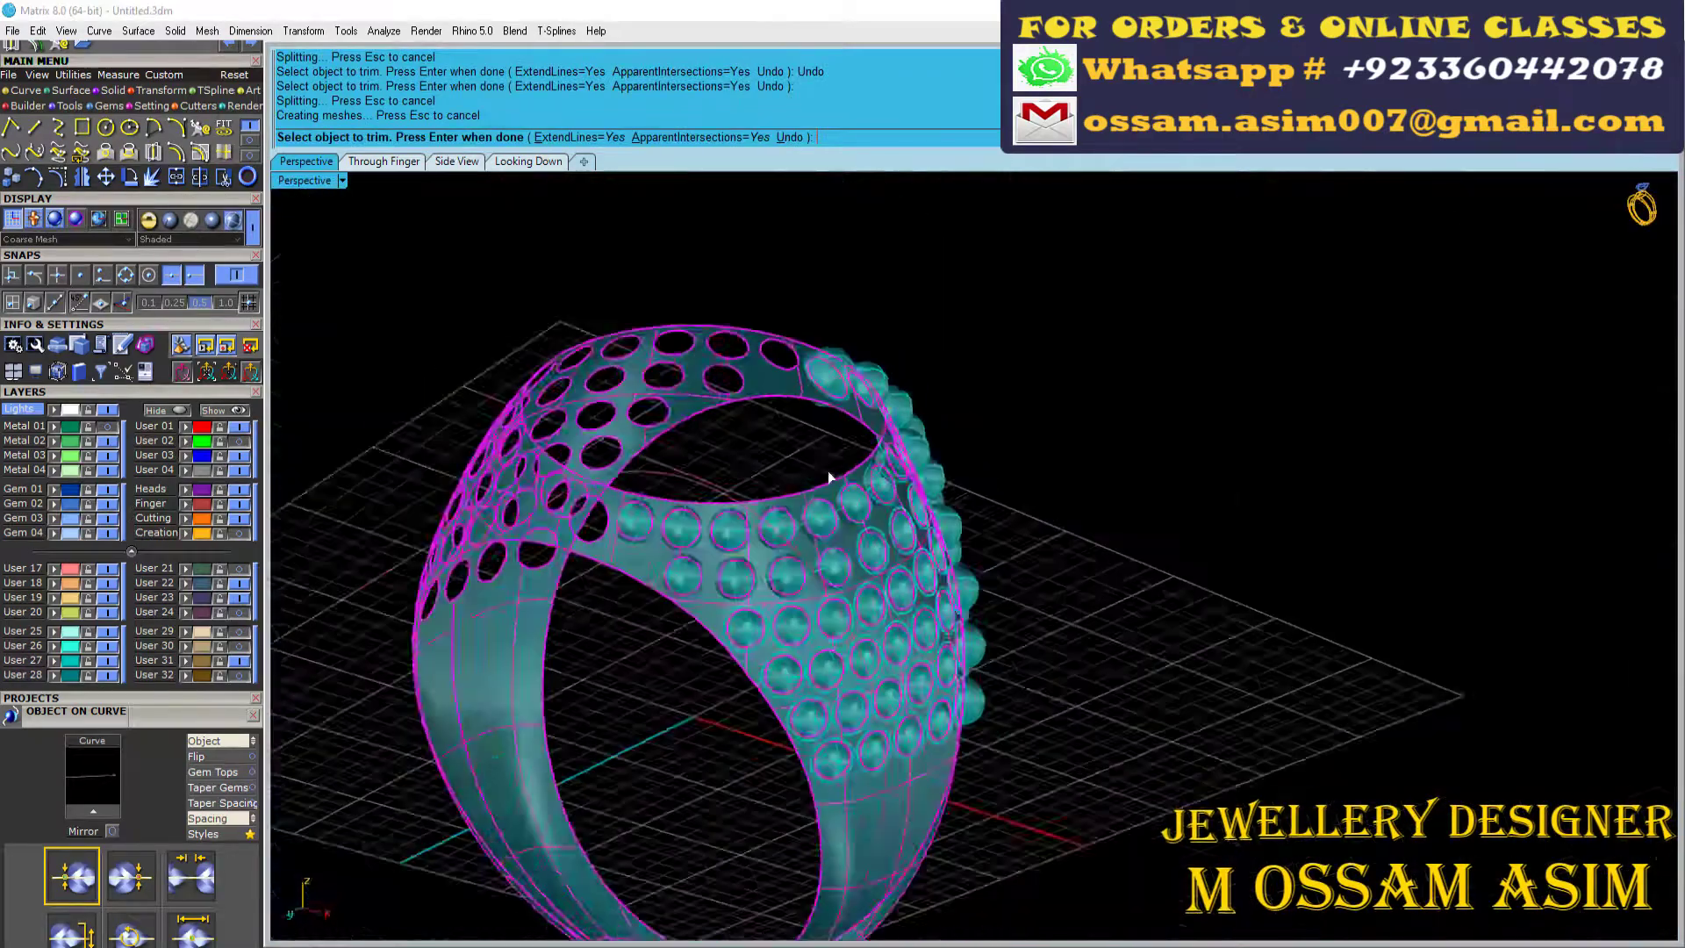
scroll(828, 471, "up", 5)
Step: Cut holes beneath four beads on the gem side of the band
left_click(685, 744)
scroll(724, 618, "down", 5)
scroll(746, 610, "up", 5)
left_click(754, 604)
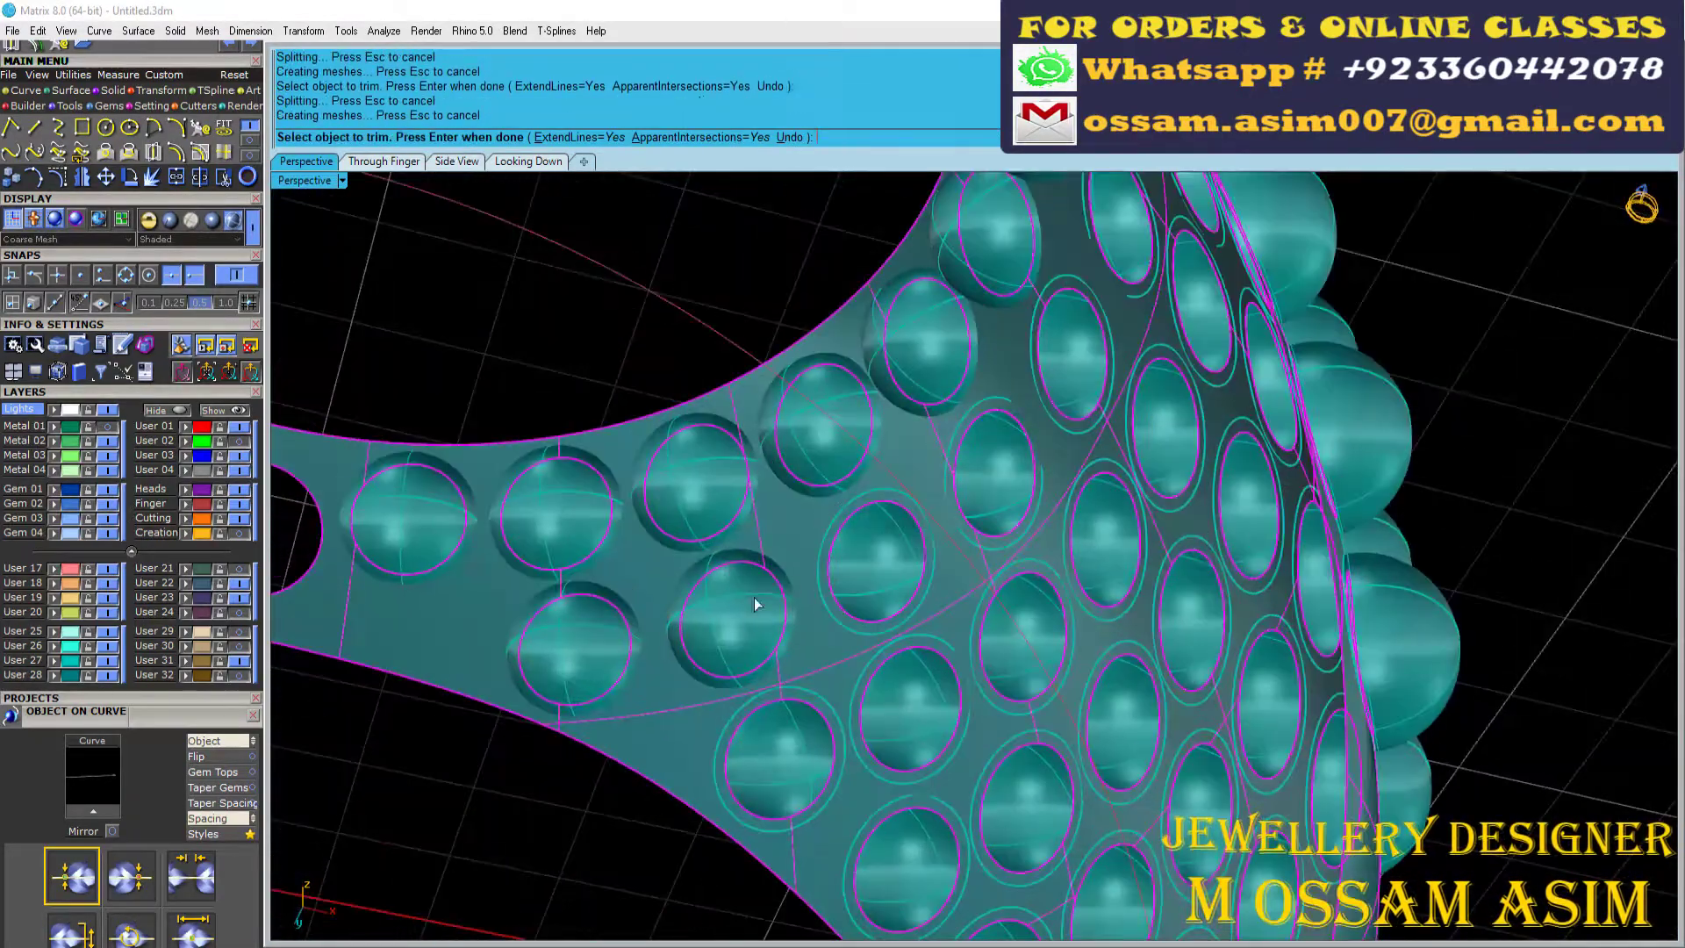
left_click(830, 331)
scroll(830, 351, "down", 3)
left_click(901, 555)
scroll(900, 555, "down", 3)
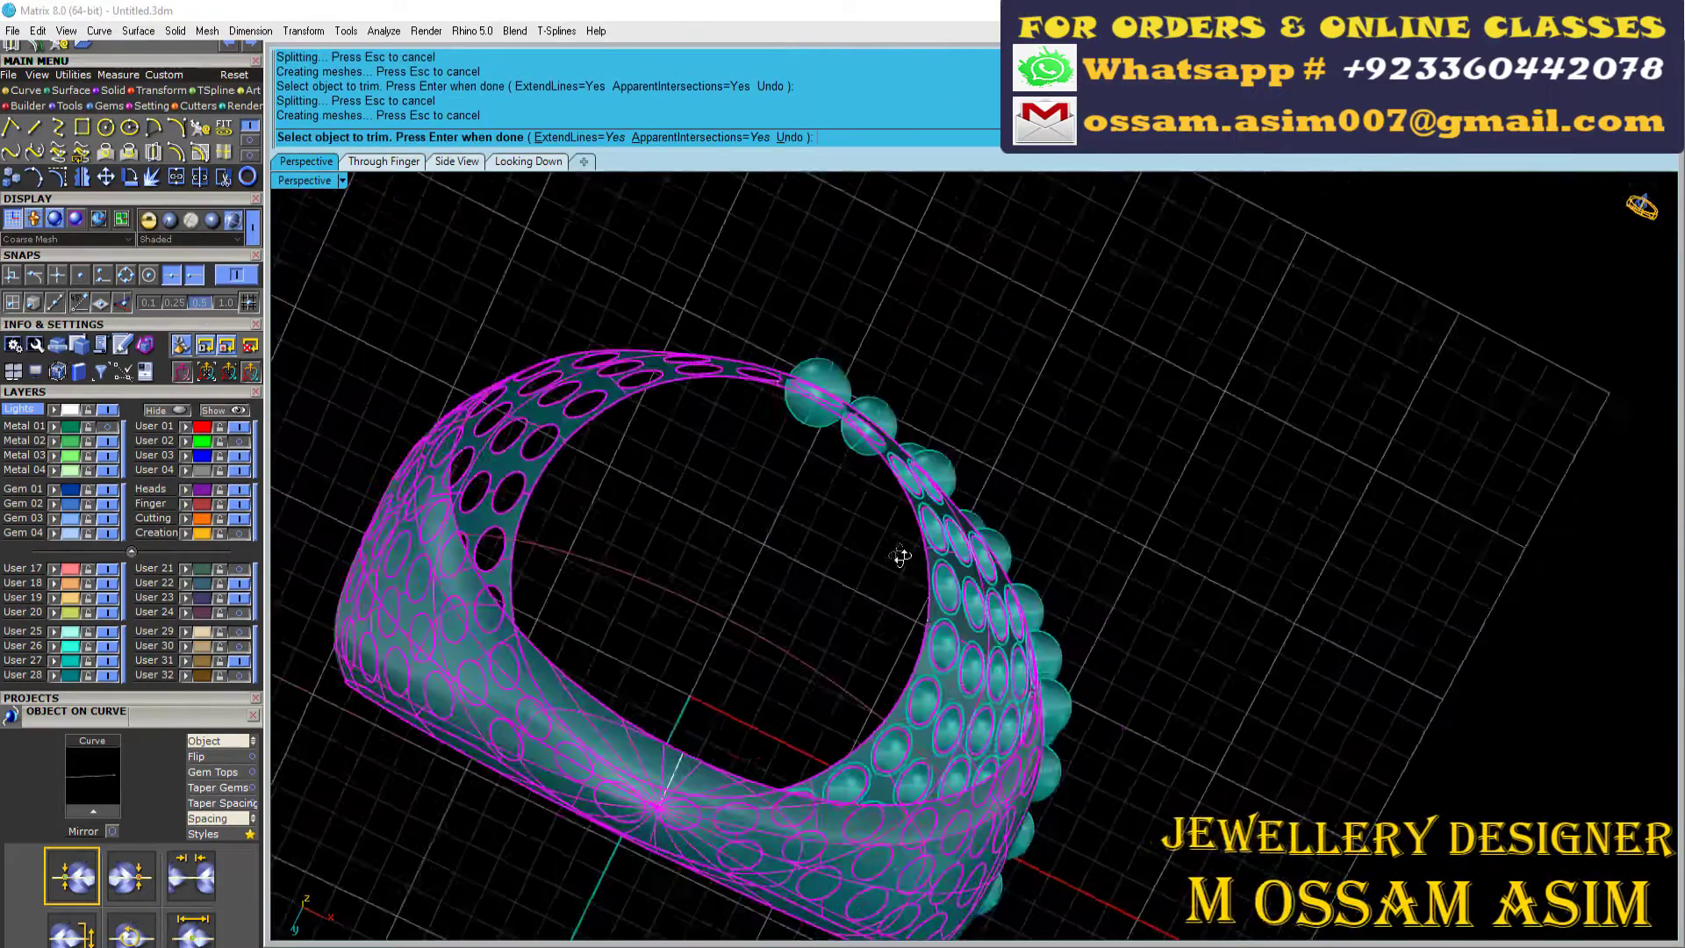
scroll(900, 556, "up", 5)
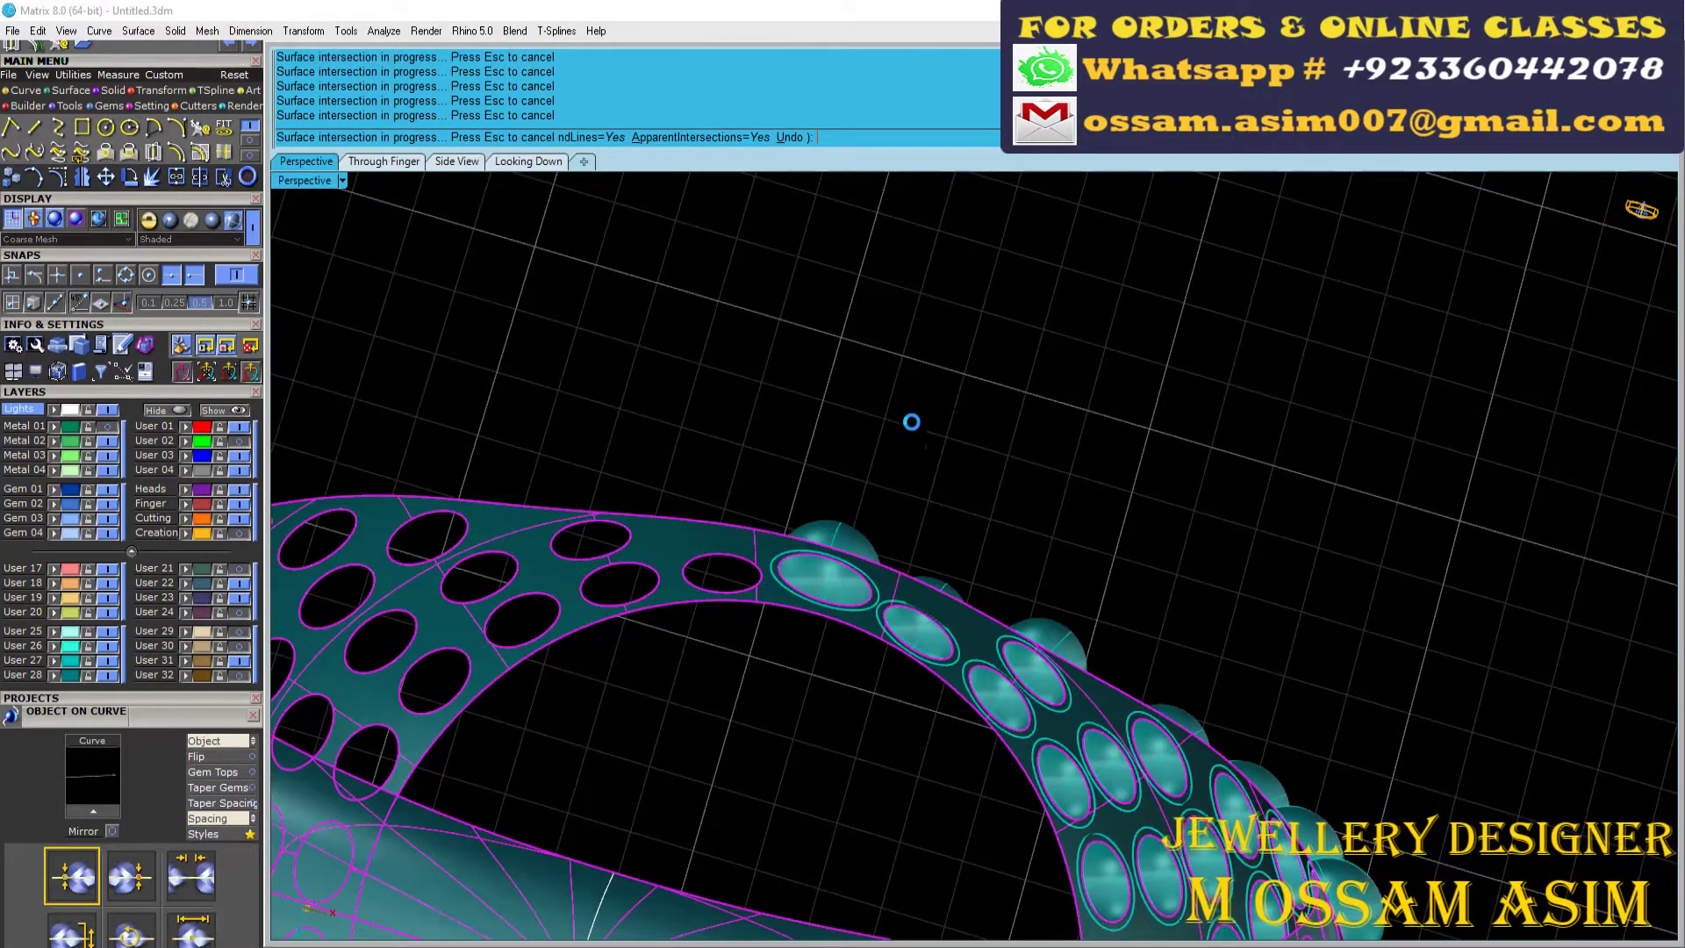
scroll(910, 419, "down", 1)
right_click_drag(910, 419, 1016, 594)
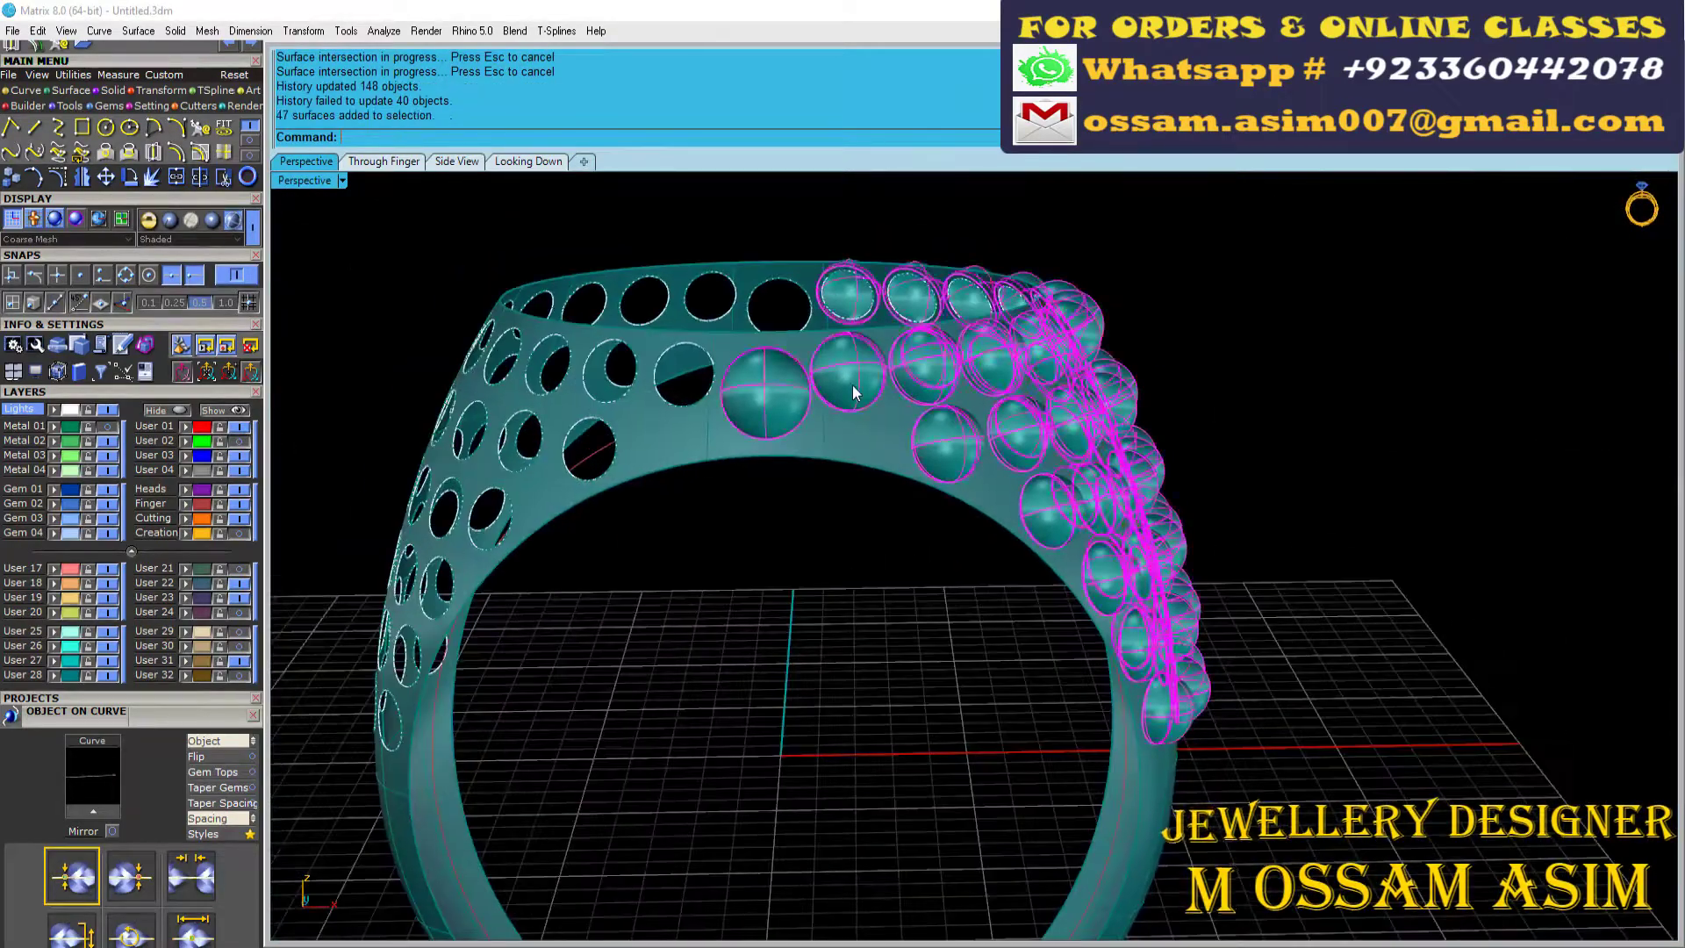
scroll(864, 448, "down", 3)
Step: Rotate-copy the beads 180° about the origin onto the other side of the shank
type("0")
key("Return")
scroll(865, 448, "down", 2)
left_click(1086, 442)
Step: Show the hidden stones and prongs again and switch to Machine display
key("ctrl+alt+h")
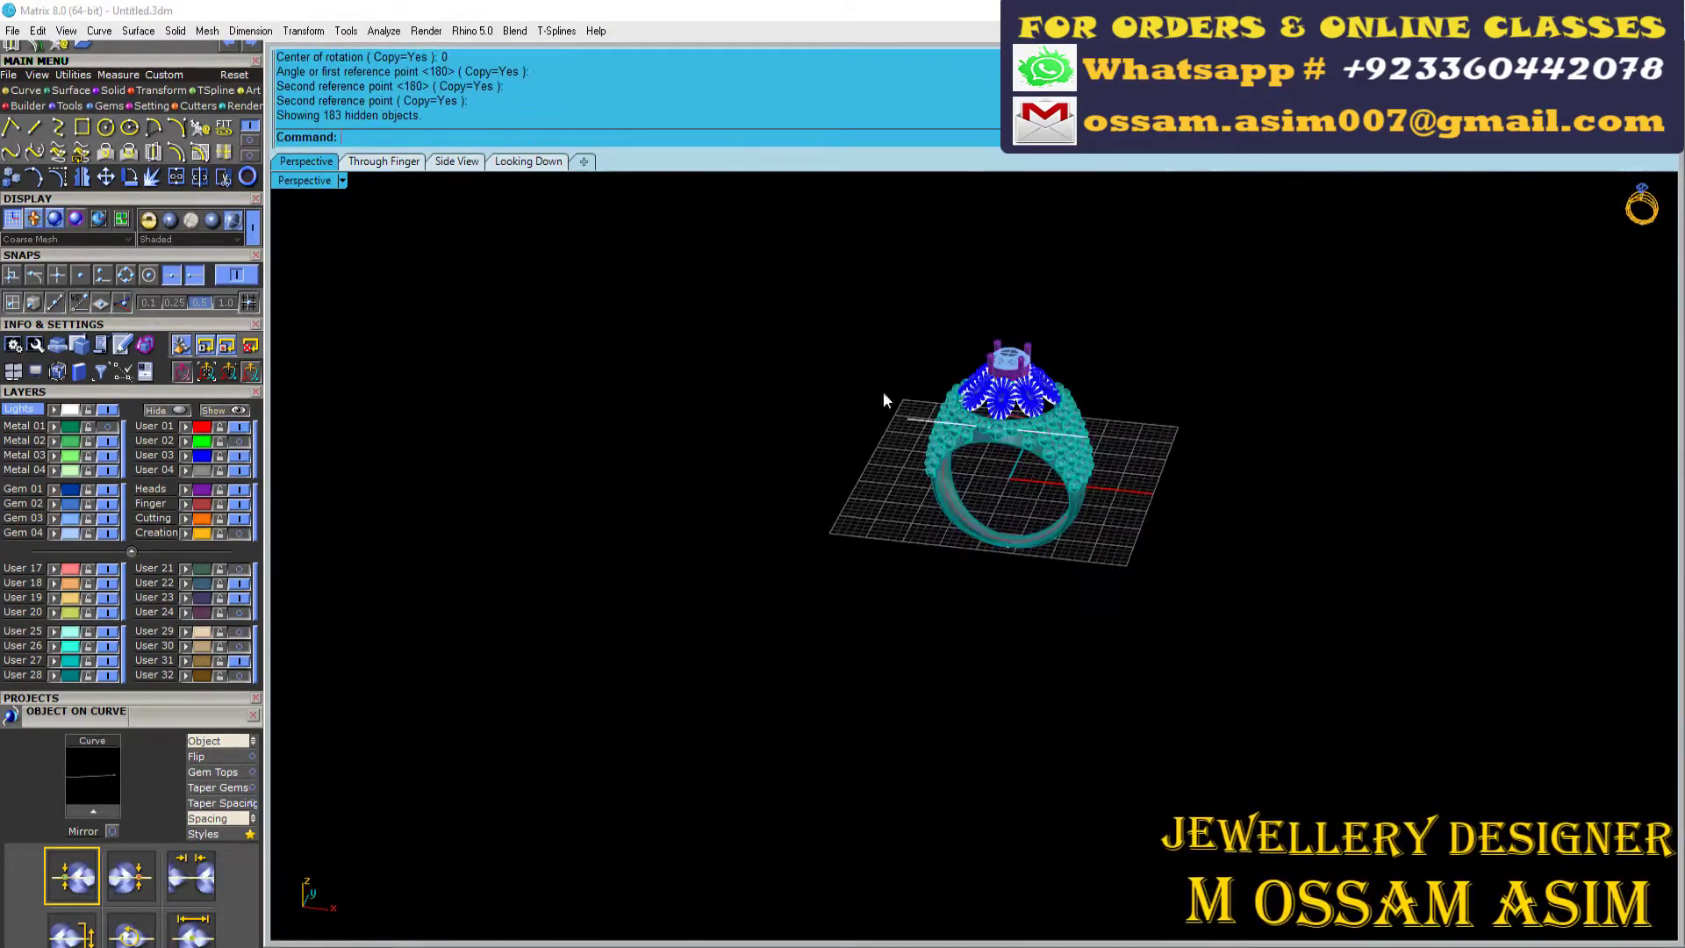
scroll(883, 395, "up", 2)
scroll(936, 452, "up", 3)
left_click(217, 223)
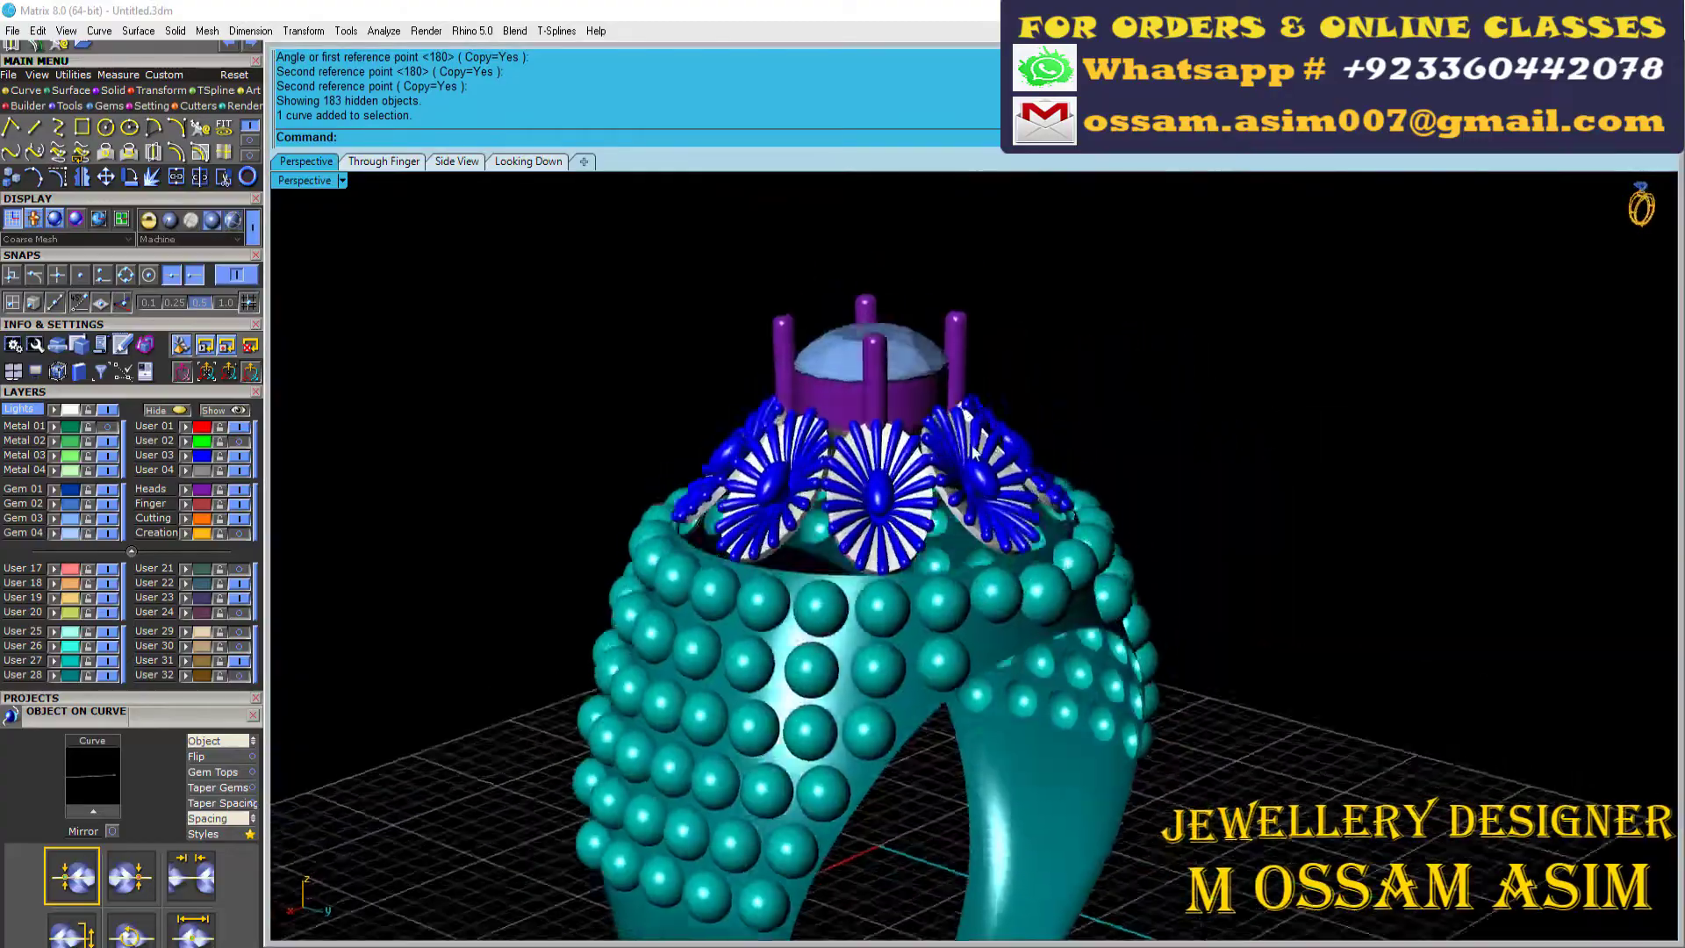
scroll(611, 487, "up", 3)
scroll(611, 487, "up", 2)
scroll(611, 487, "down", 5)
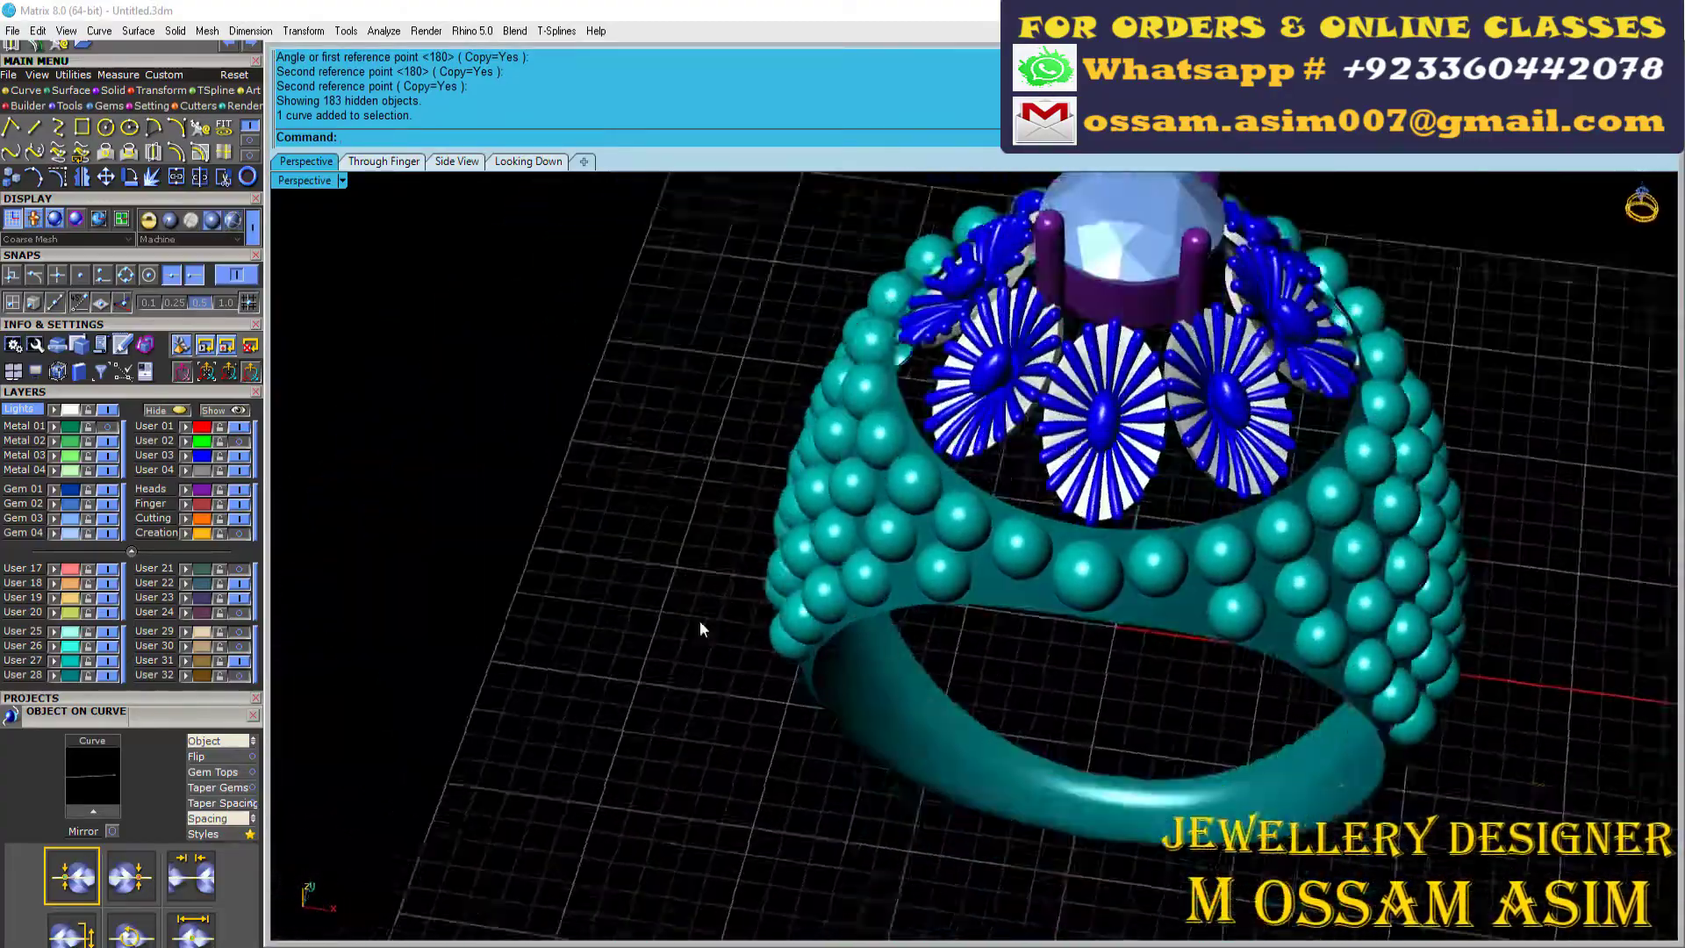
Step: Inspect the flower heads and bead-covered shank, then save the ring file
right_click_drag(703, 628, 914, 553)
left_click(914, 553)
scroll(950, 533, "up", 5)
scroll(950, 533, "down", 5)
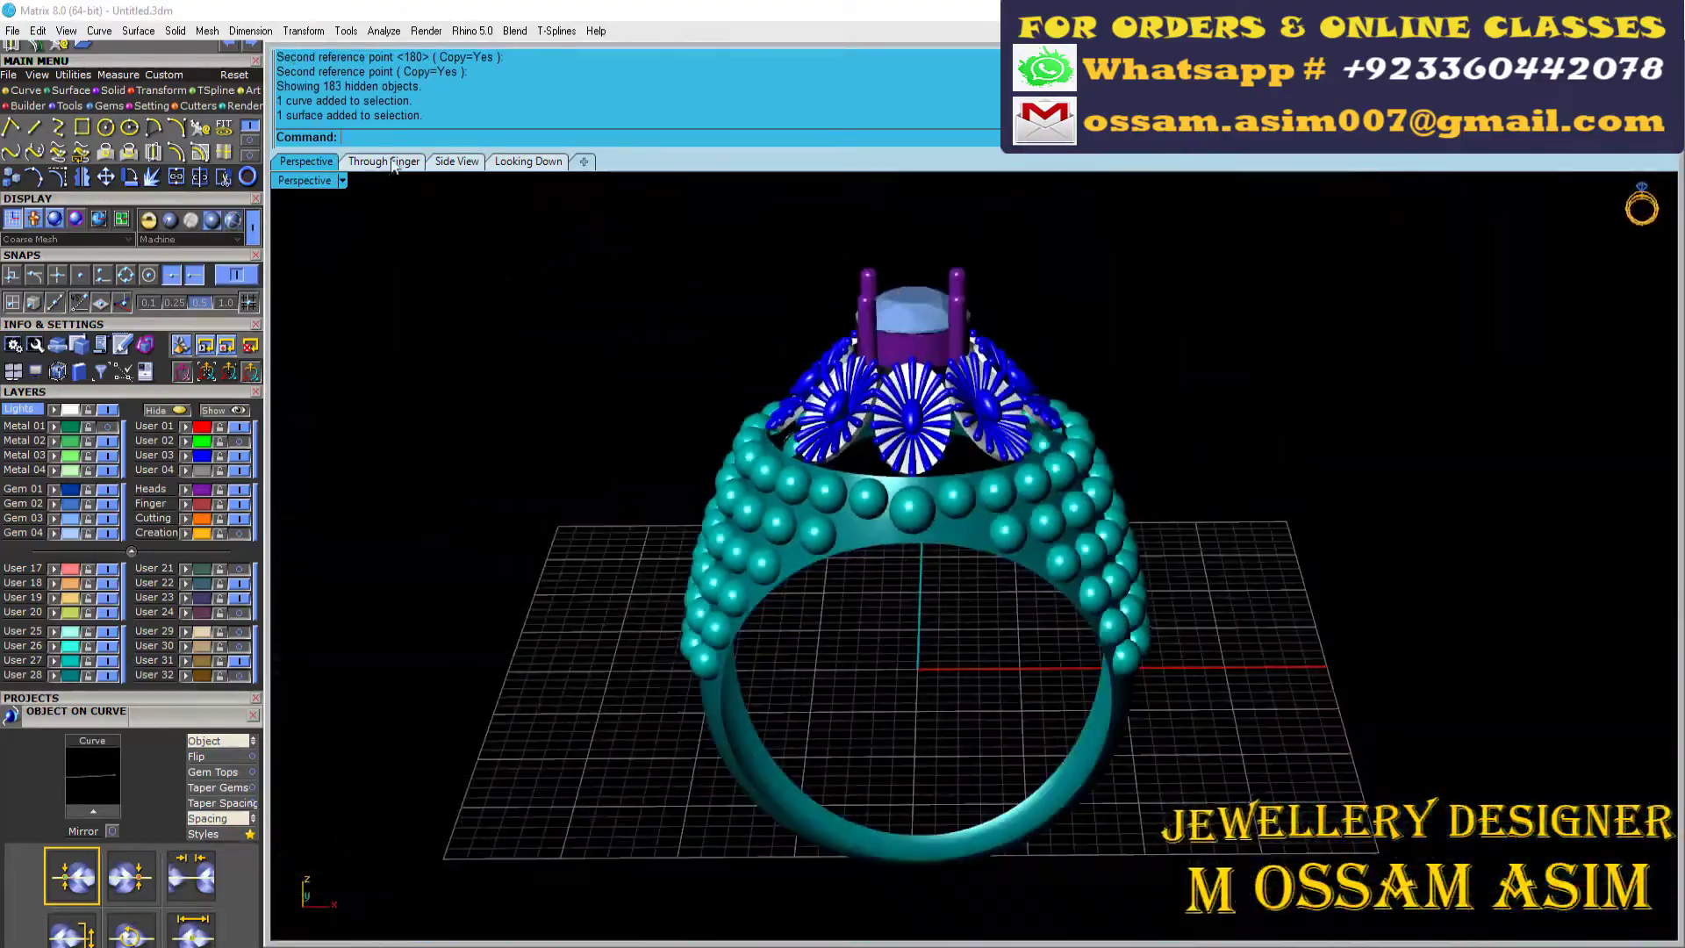
key("ctrl+Tab")
key("ctrl+Tab")
key("ctrl+Tab")
key("ctrl+Tab")
right_click_drag(587, 541, 750, 504)
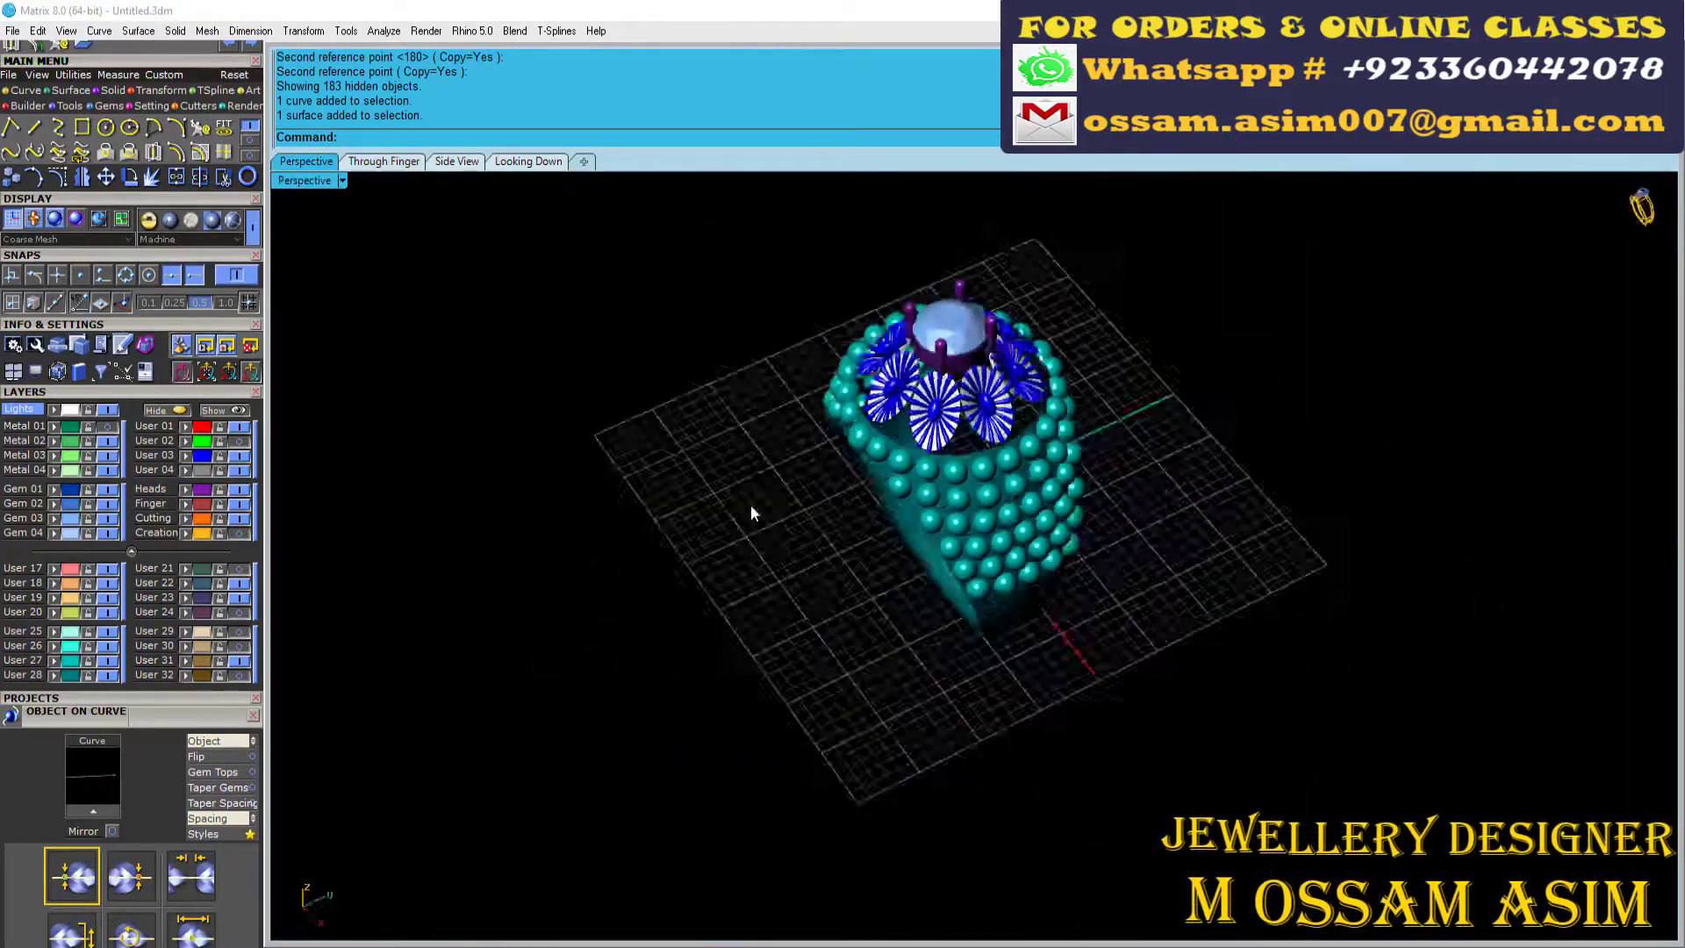
scroll(969, 577, "up", 5)
key("ctrl+s")
Step: Offset the 47 selected bead surfaces outward by 0.28 into solid shells
scroll(761, 393, "down", 2)
left_click(760, 392)
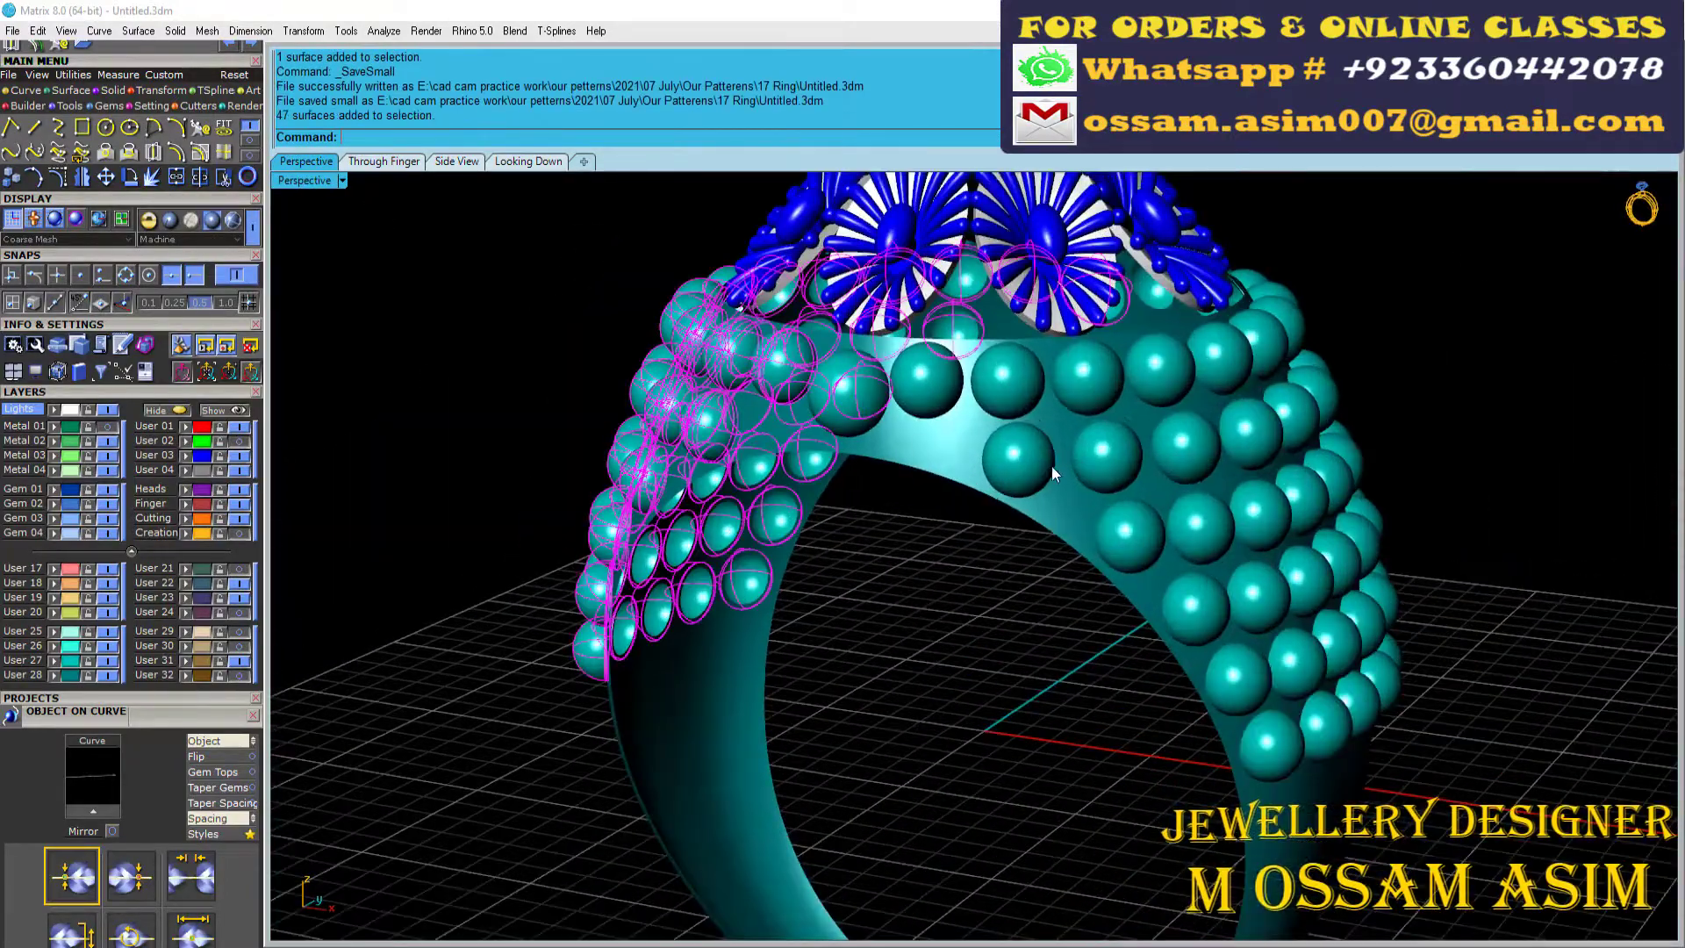
right_click_drag(760, 392, 878, 378)
left_click(131, 61)
left_click(893, 200)
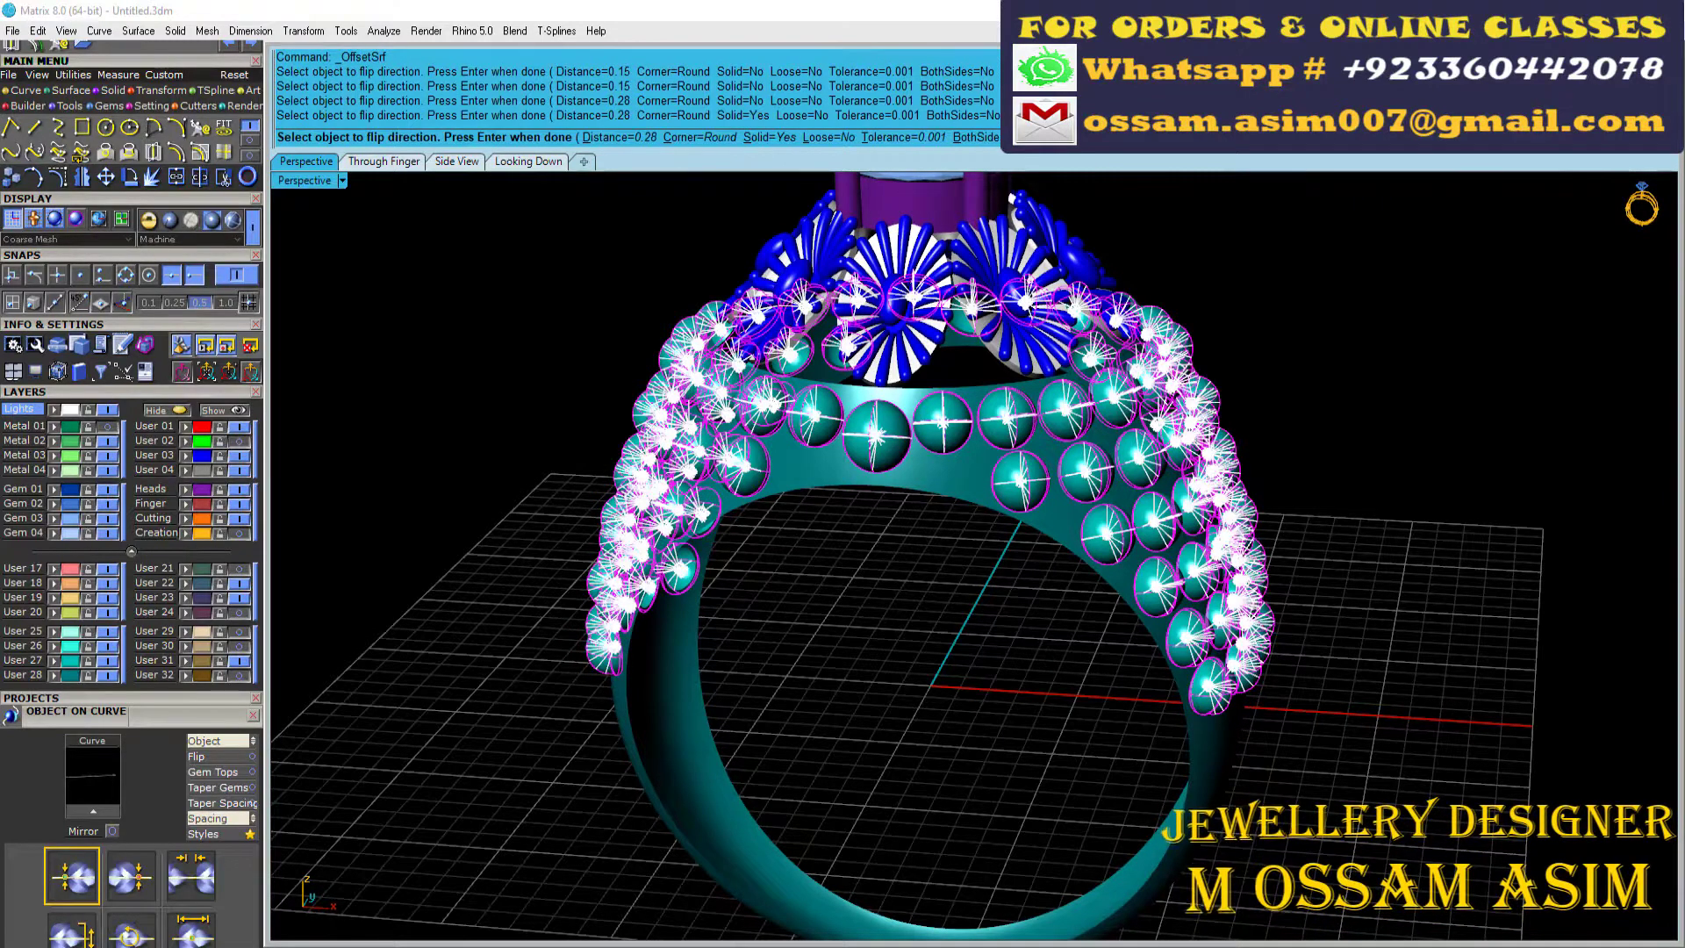
key("Return")
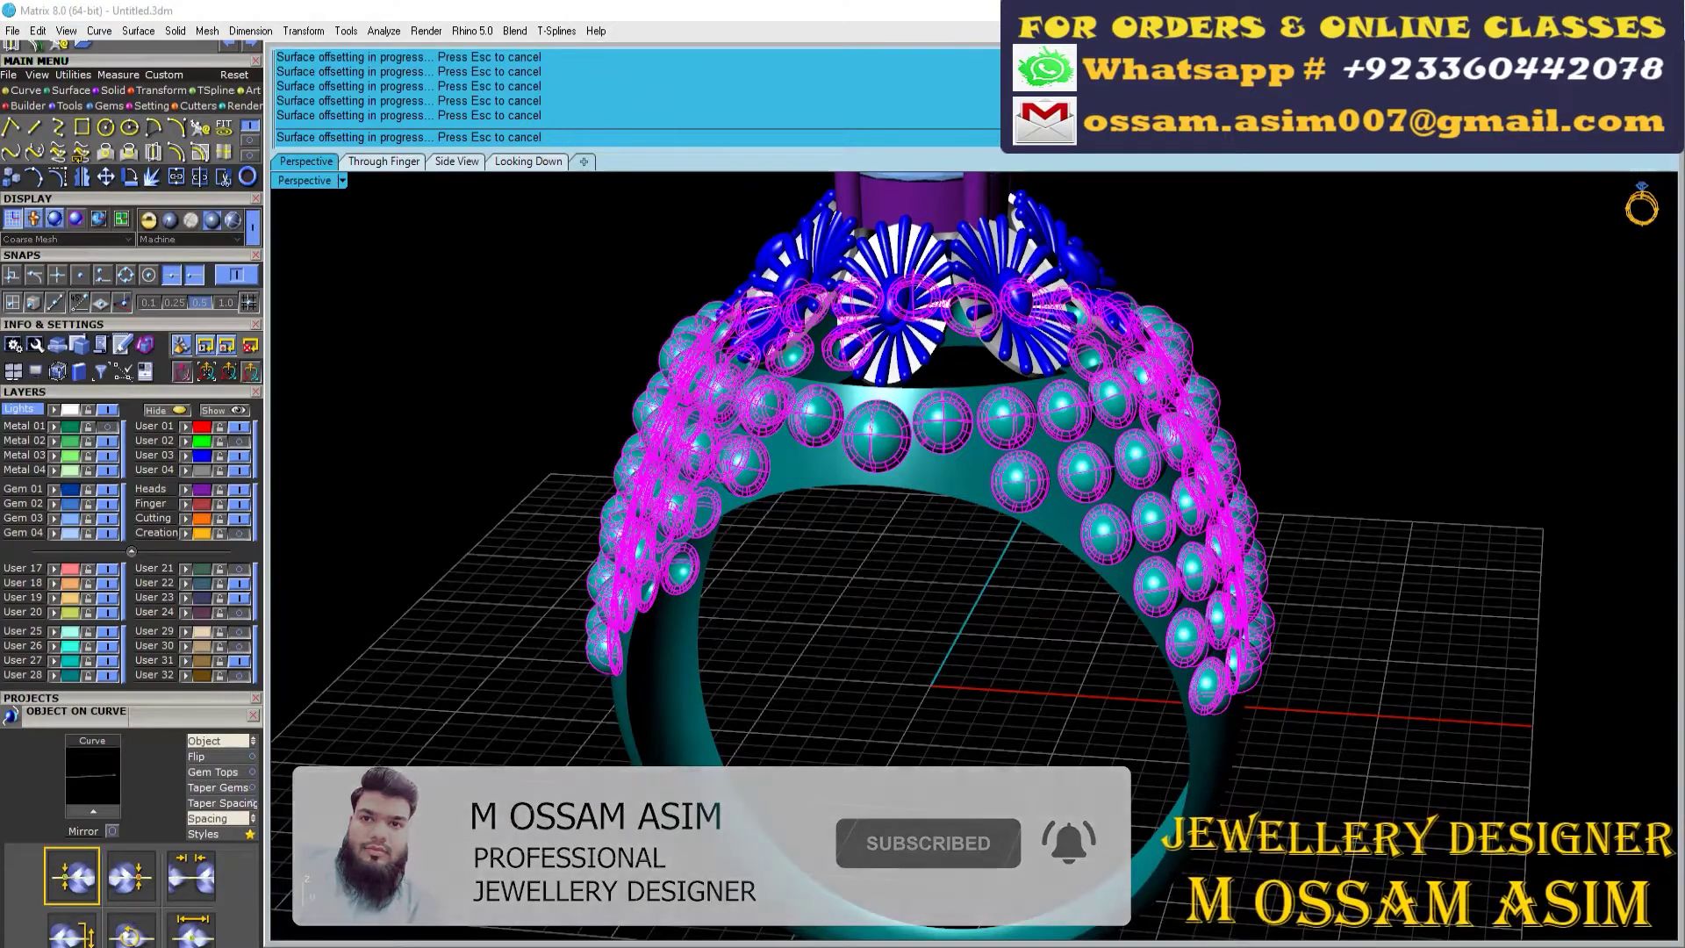
mouse_move(966, 605)
right_mouse_down()
mouse_move(1007, 635)
mouse_move(864, 546)
mouse_move(967, 546)
mouse_move(970, 567)
right_mouse_up()
left_click(380, 163)
Step: Draw a line from the ring centre, mirror it across the vertical axis, and project both onto the ring
left_click(35, 127)
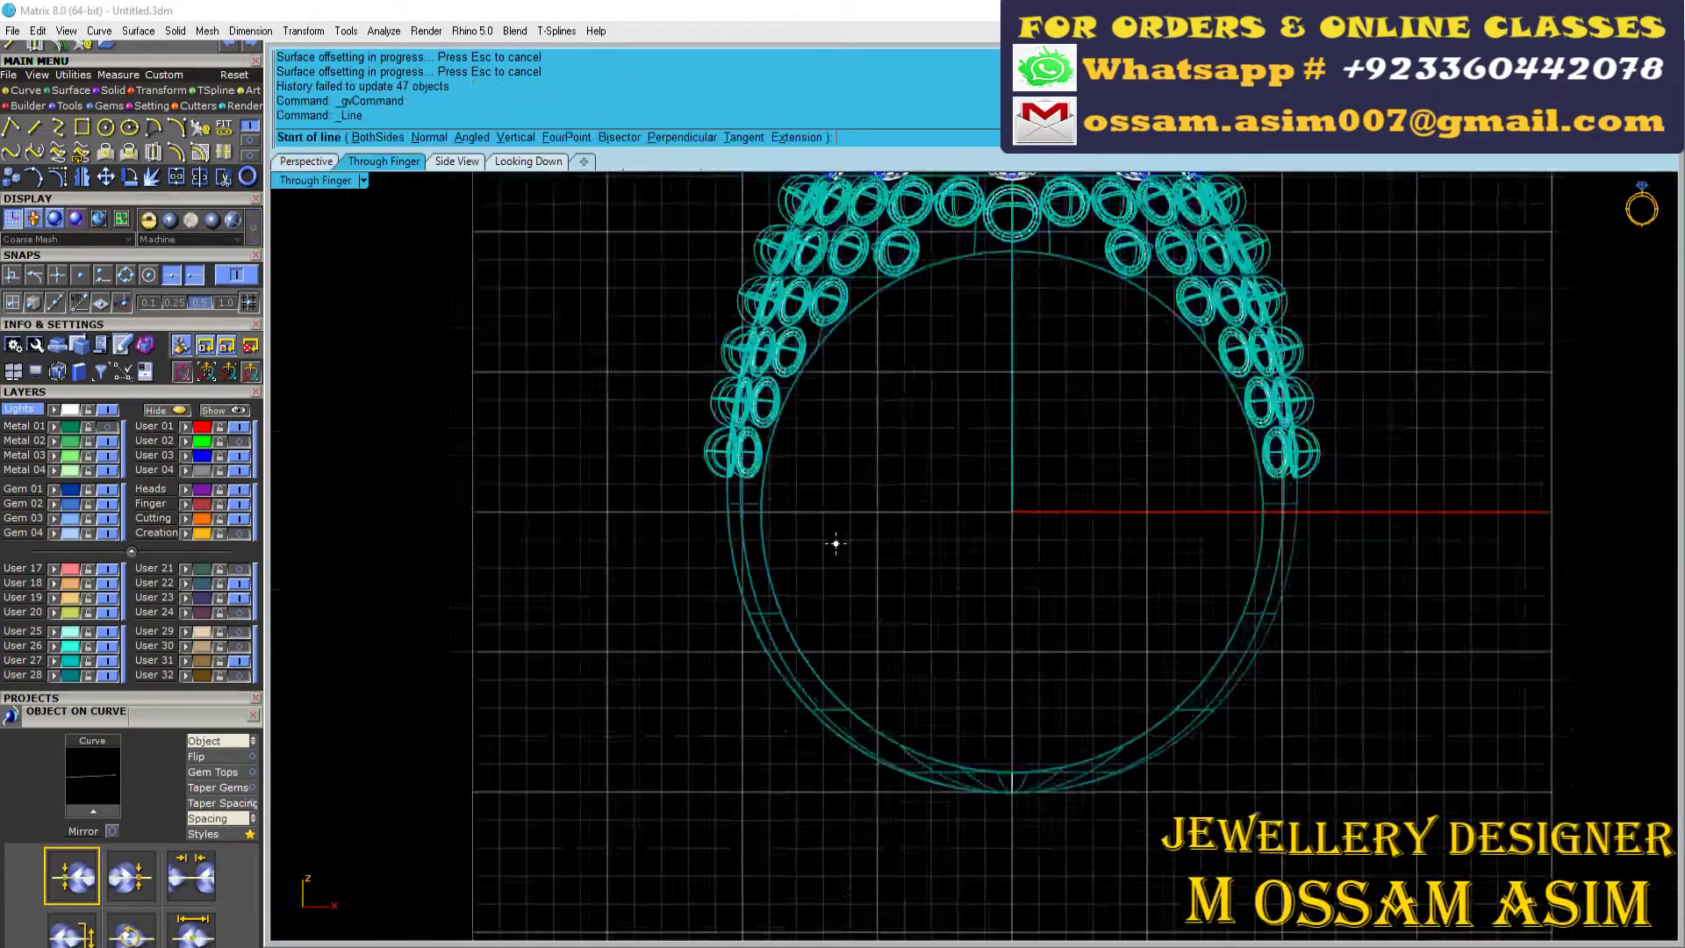
left_click(933, 556)
left_click(737, 674)
type("0")
key("Return")
left_click(827, 752)
scroll(827, 752, "up", 5)
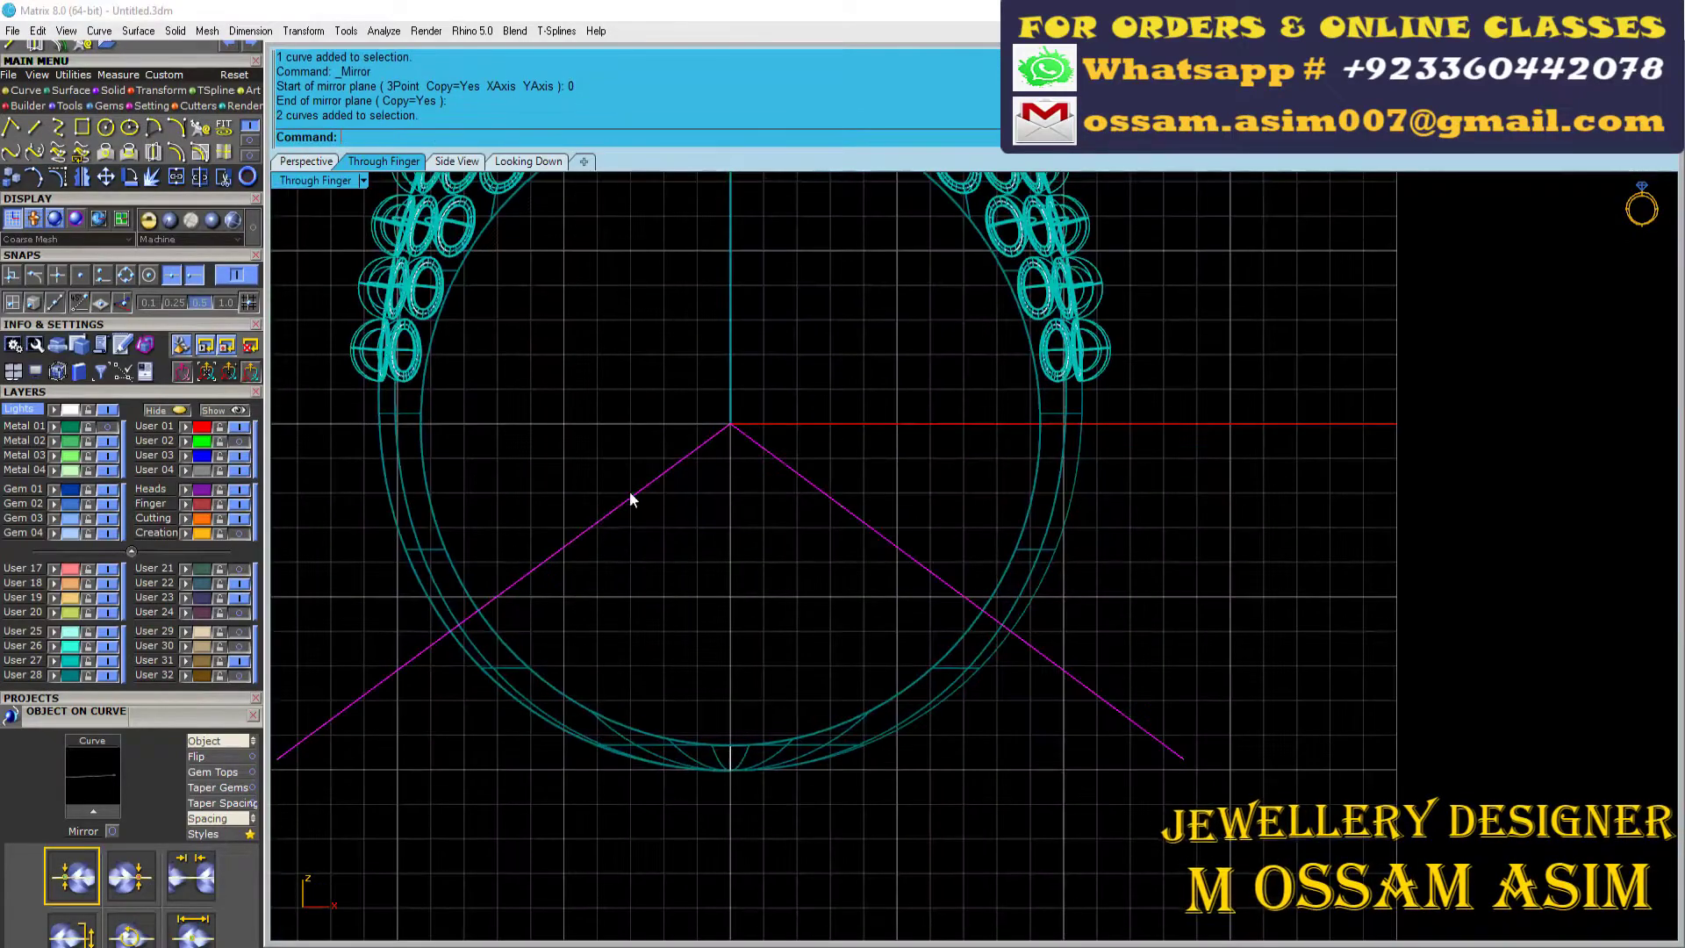
left_click(562, 702)
key("Return")
Step: Review the projected V curves in perspective and front views, then undo the last change
left_click(306, 161)
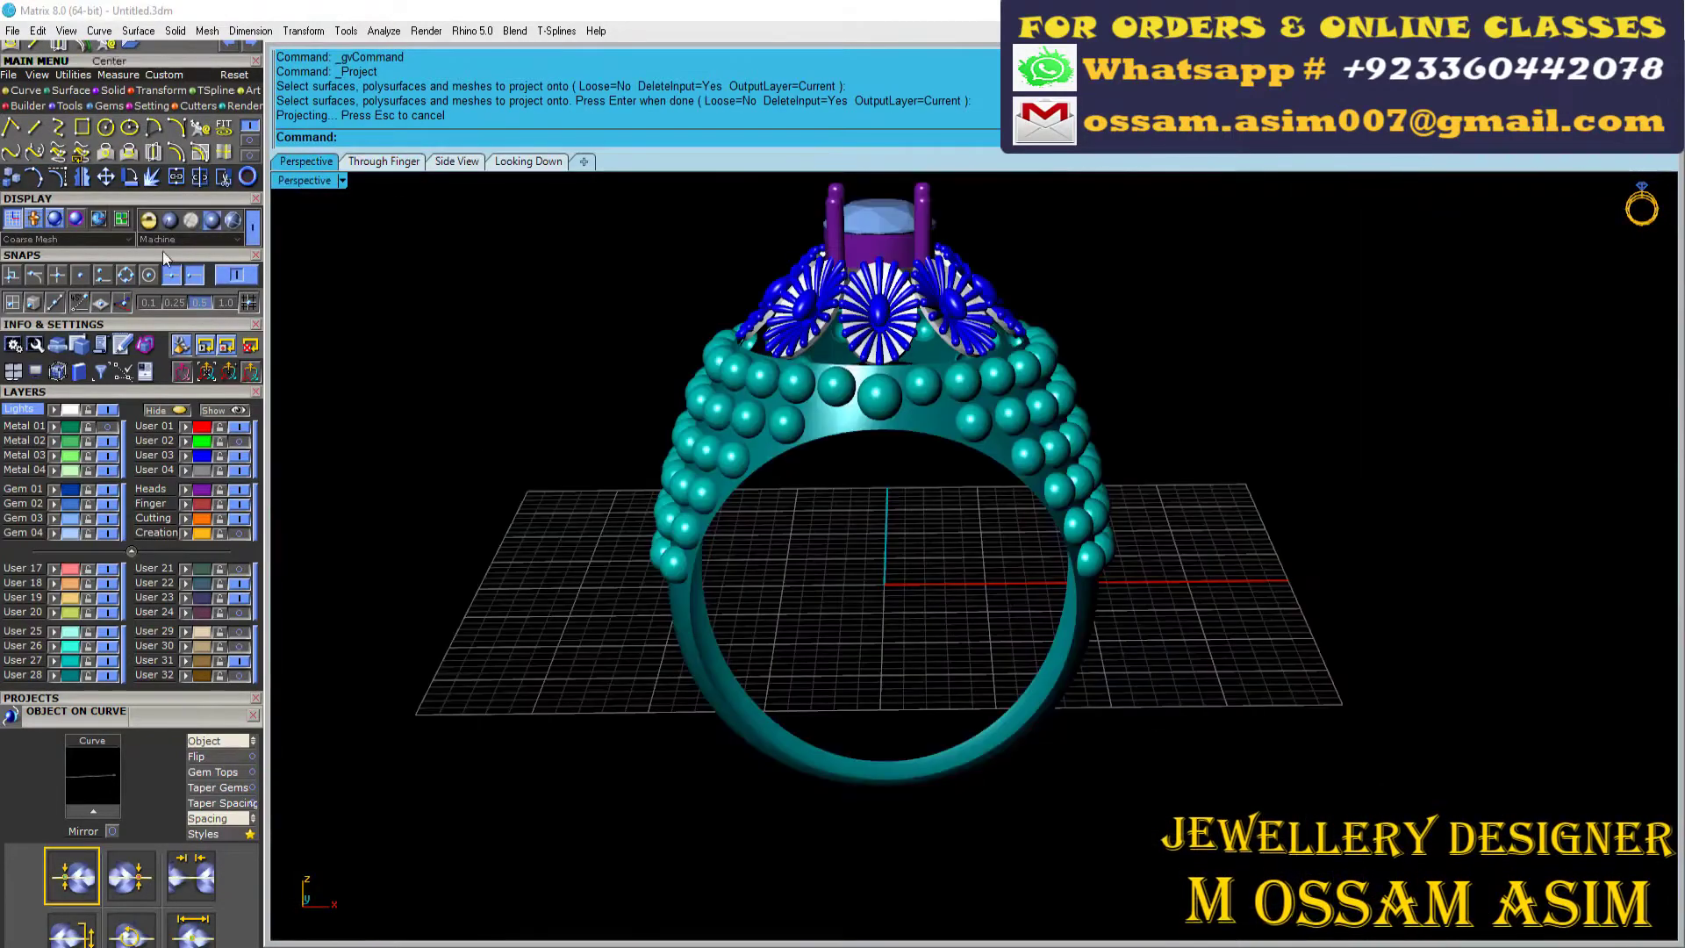
scroll(653, 674, "up", 5)
right_click_drag(653, 674, 730, 725)
left_click(384, 161)
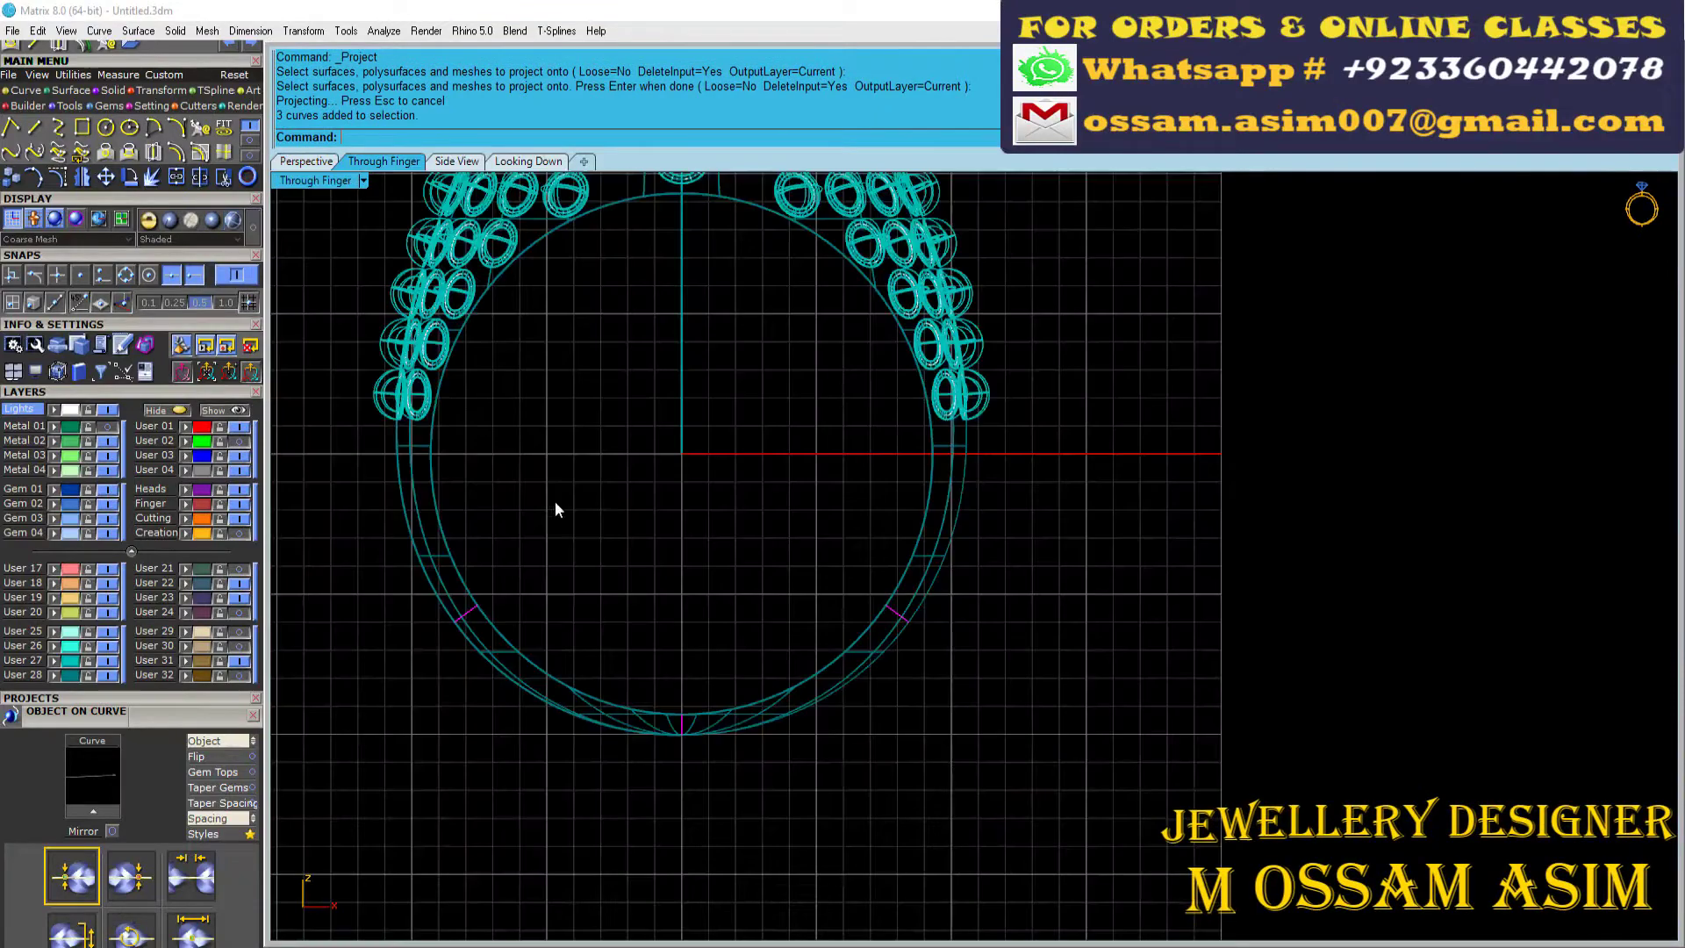
scroll(555, 502, "down", 2)
left_click(641, 687, "ctrl")
scroll(483, 602, "down", 2)
scroll(413, 404, "up", 2)
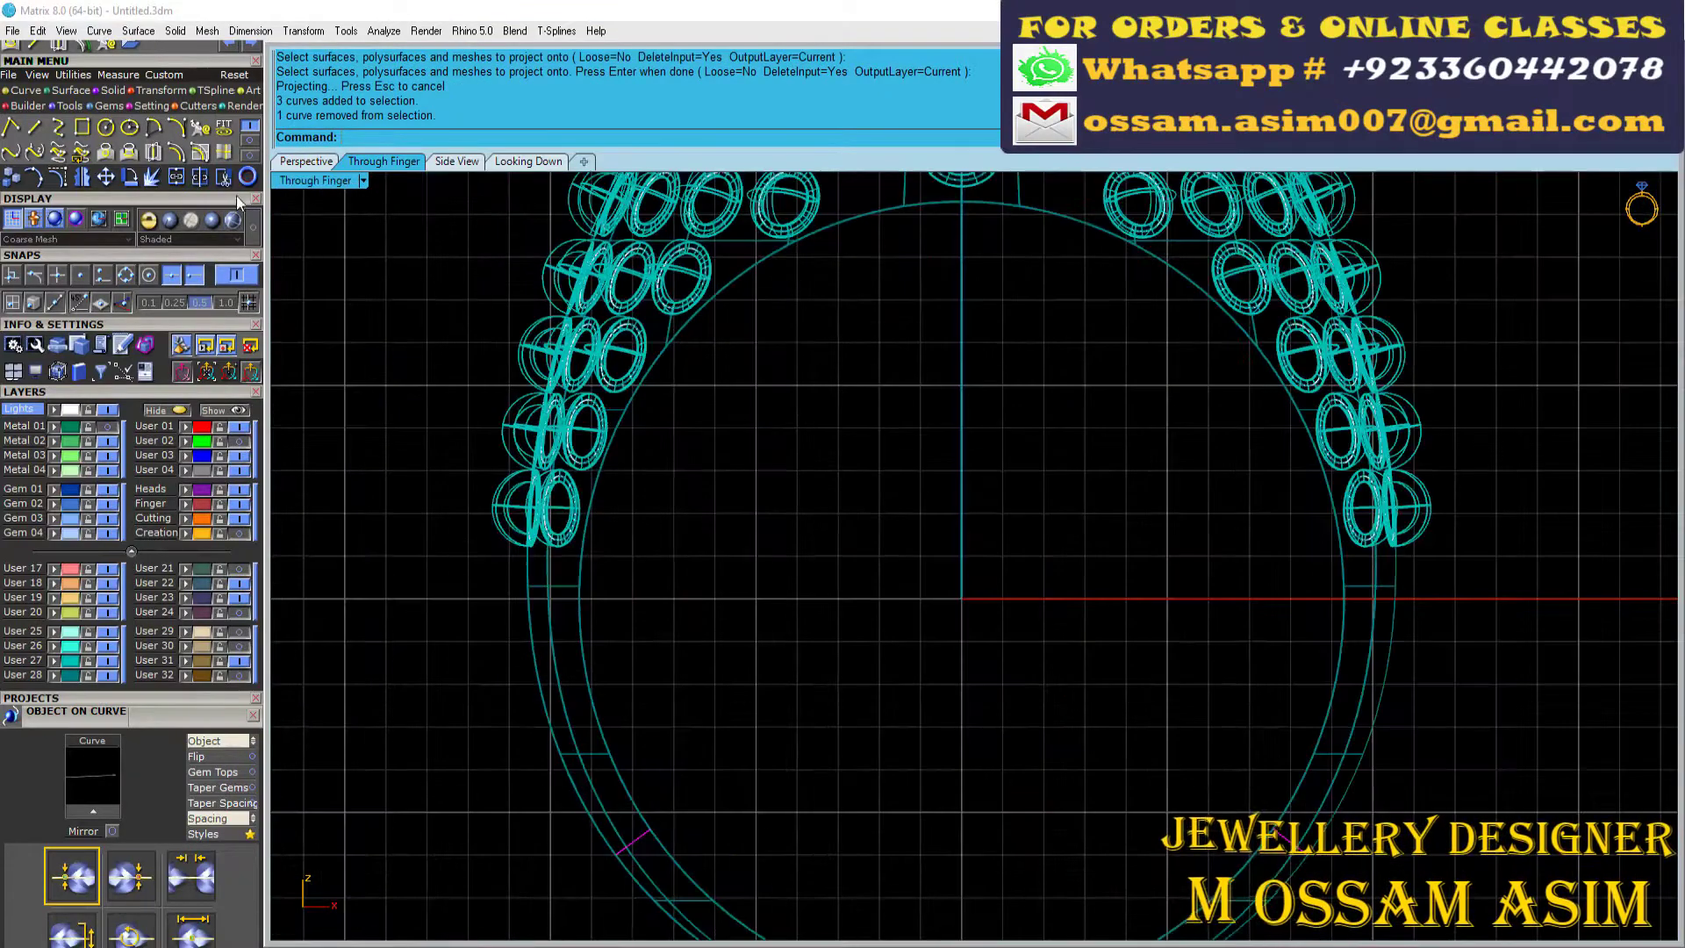
key("ctrl+z")
Step: Offset the V-shaped guide curve to one side and lock the ring band
left_click(224, 178)
scroll(774, 619, "up", 2)
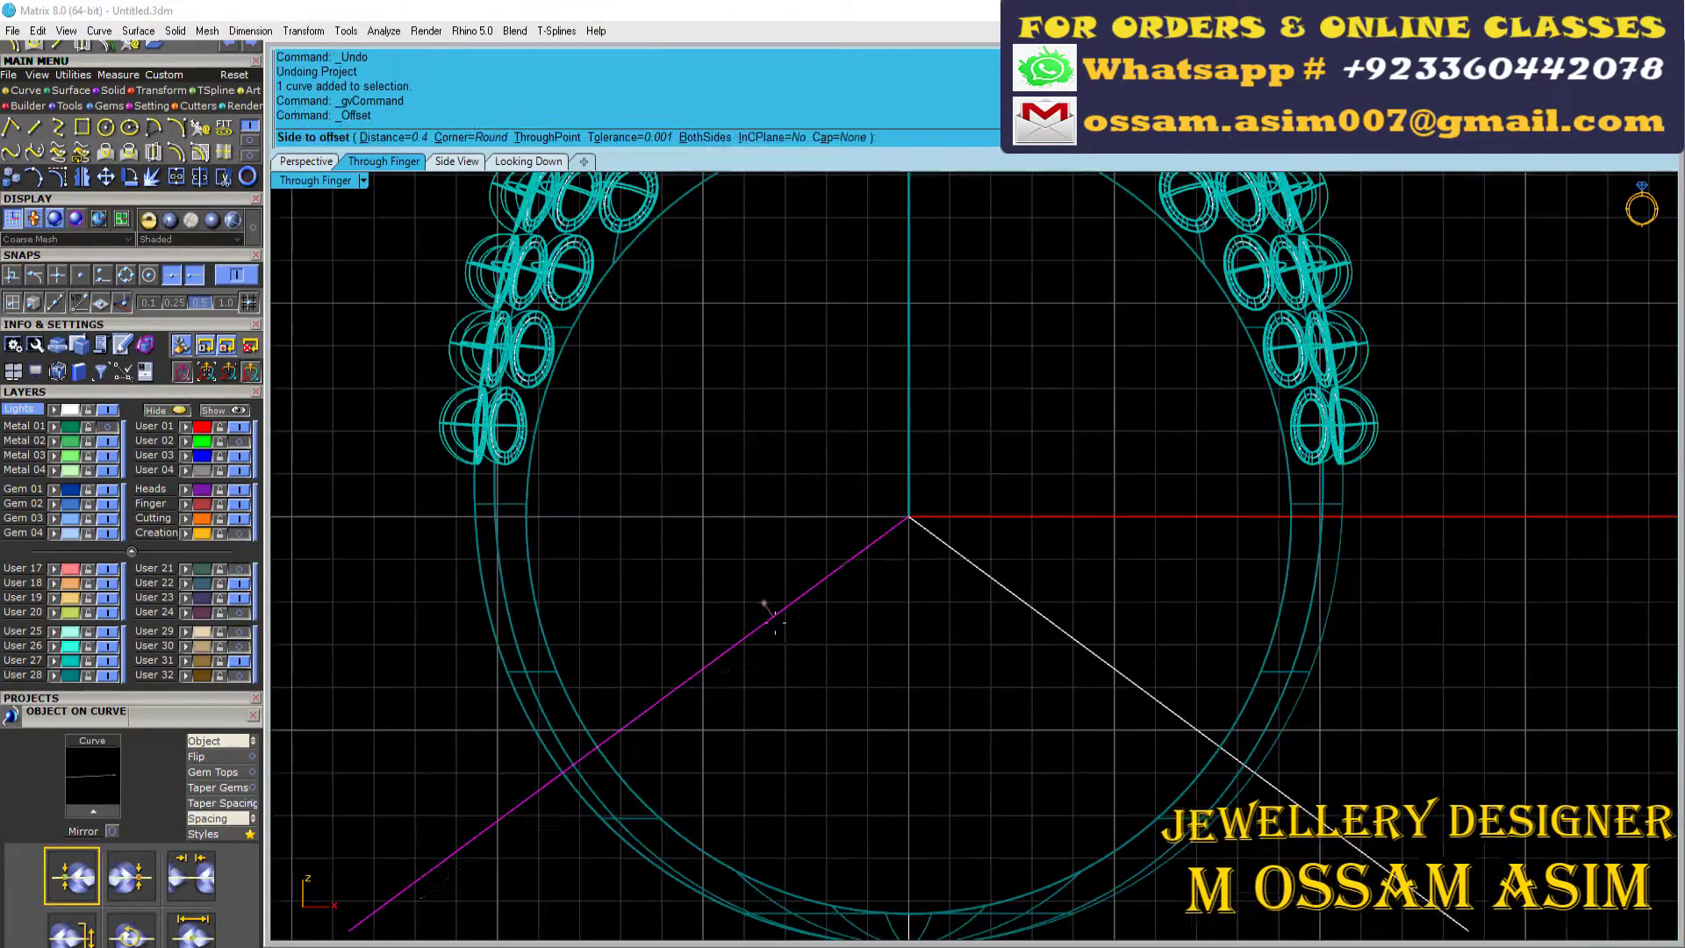
left_click(979, 651)
right_click_drag(993, 616, 936, 545)
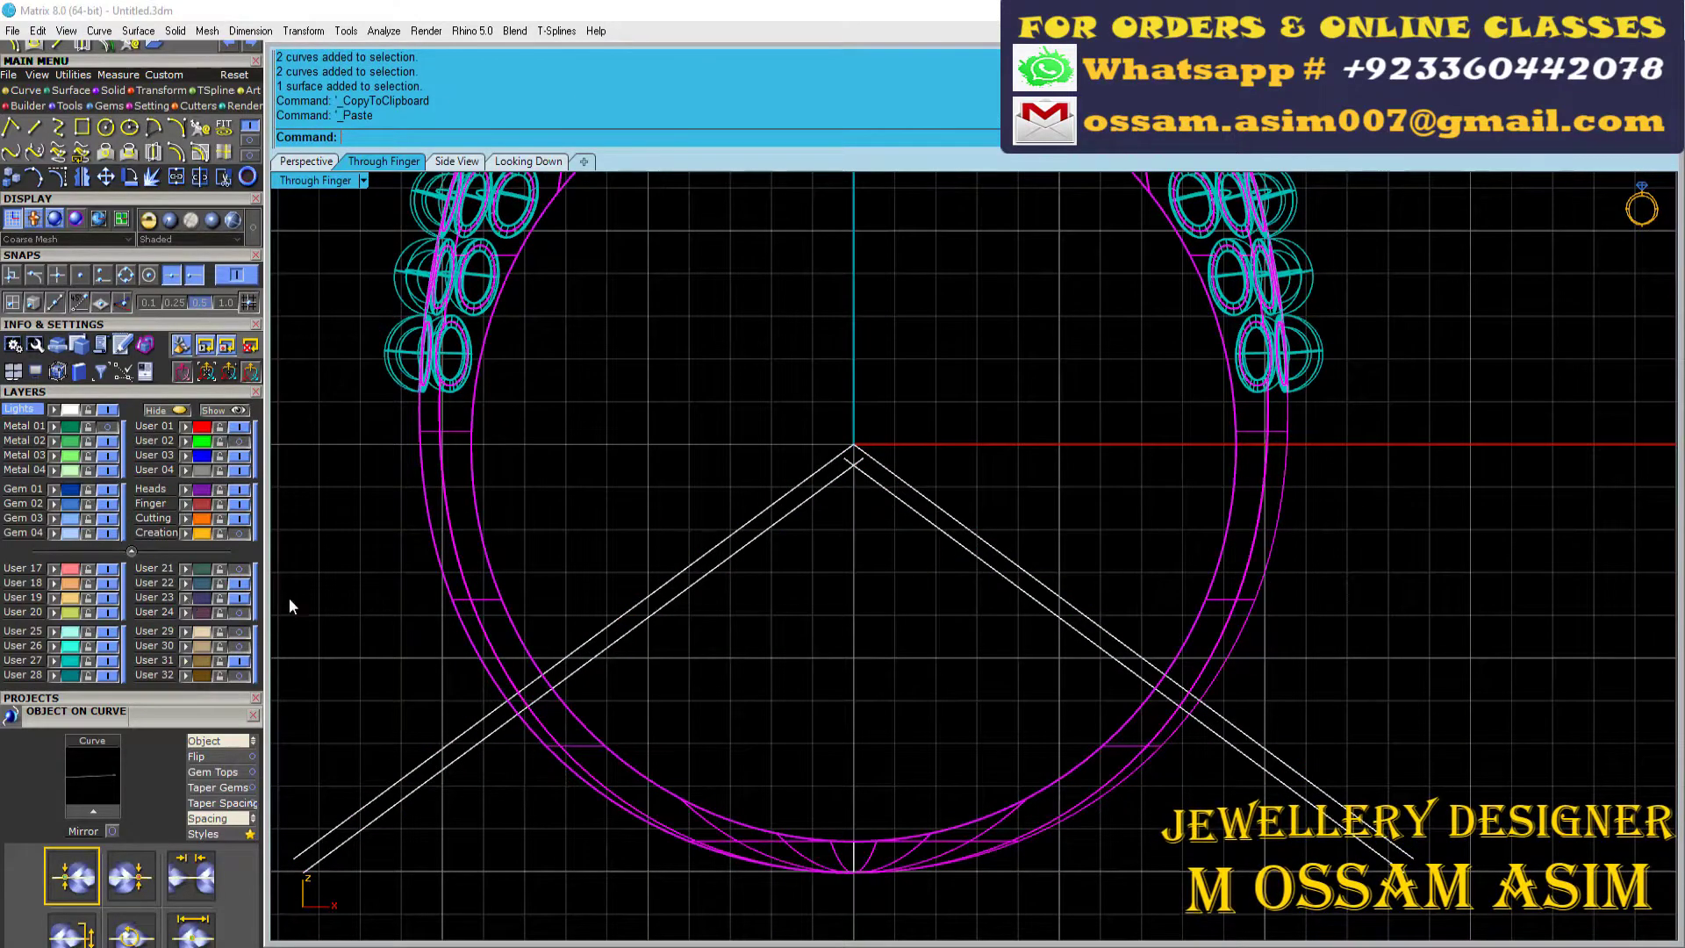
left_click(477, 614)
left_click(105, 572)
scroll(594, 562, "up", 2)
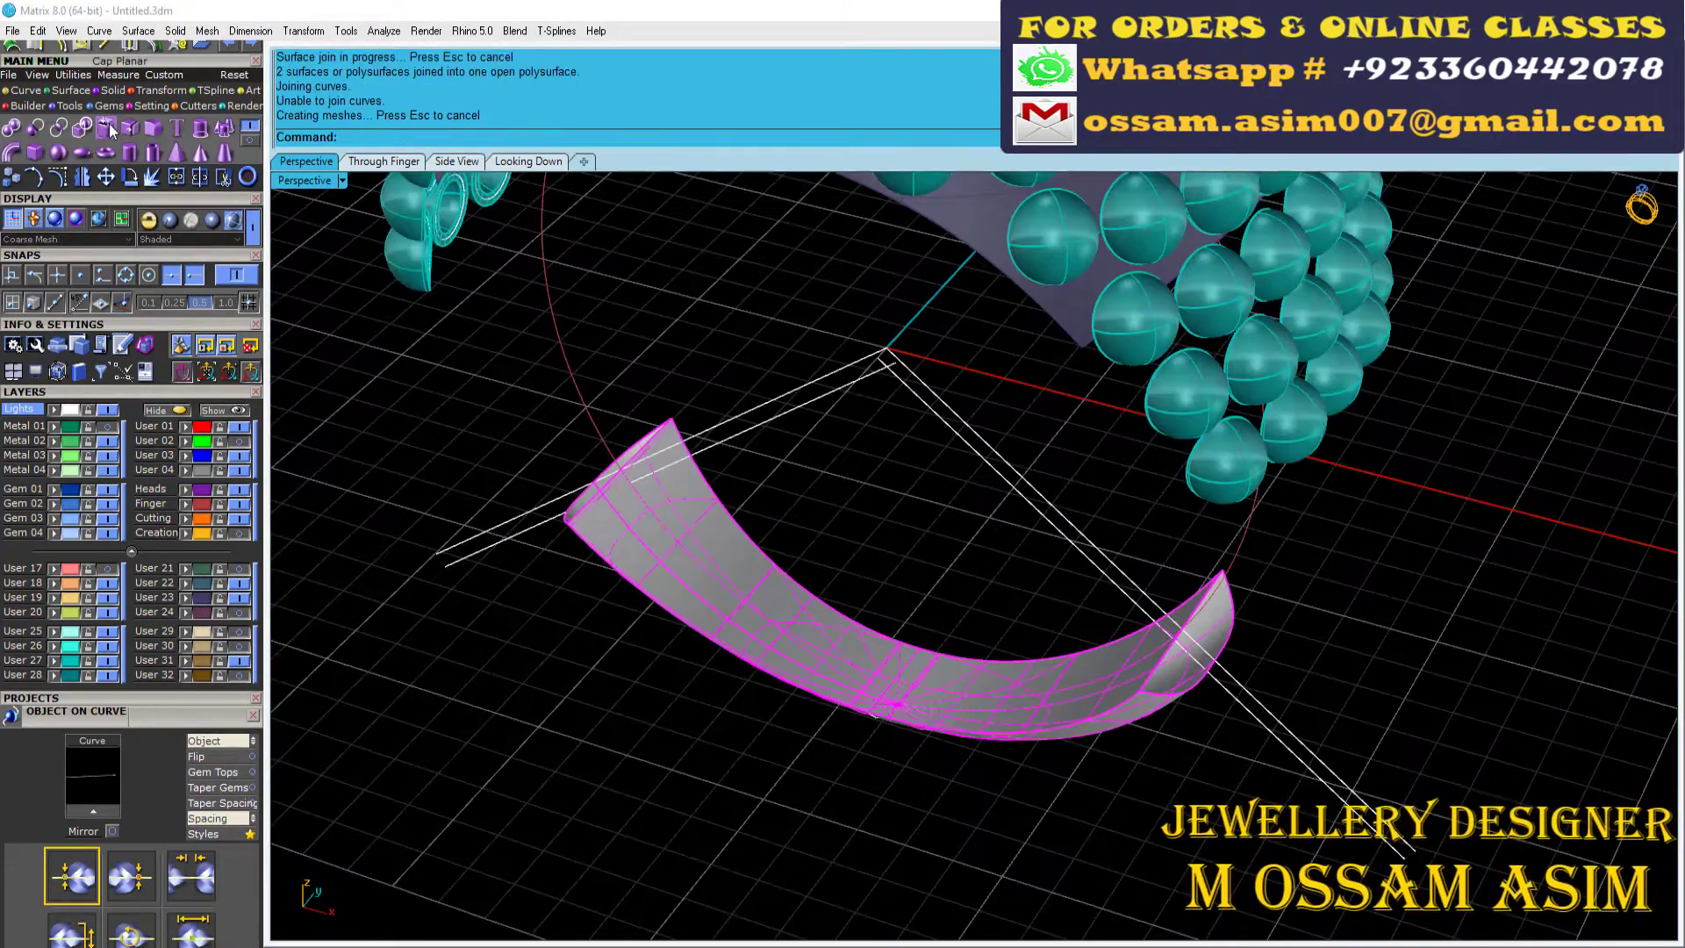
Step: Cap the lofted band section into a closed solid and paste the copied surface back
left_click(106, 128)
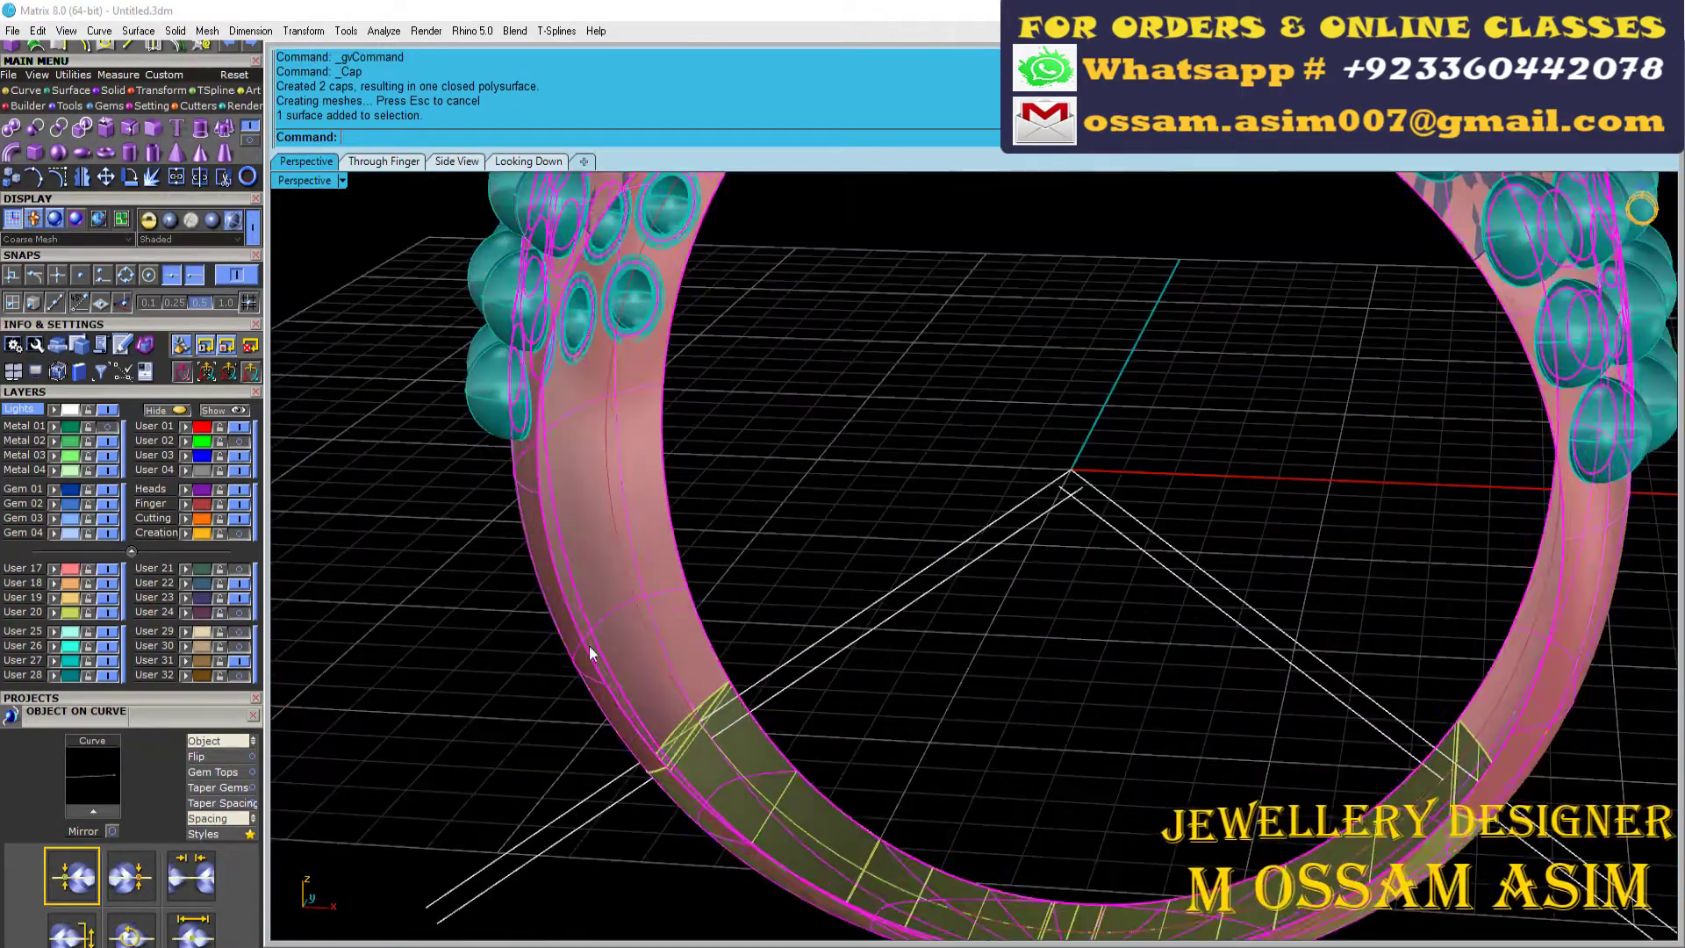
key("ctrl+v")
scroll(631, 618, "up", 5)
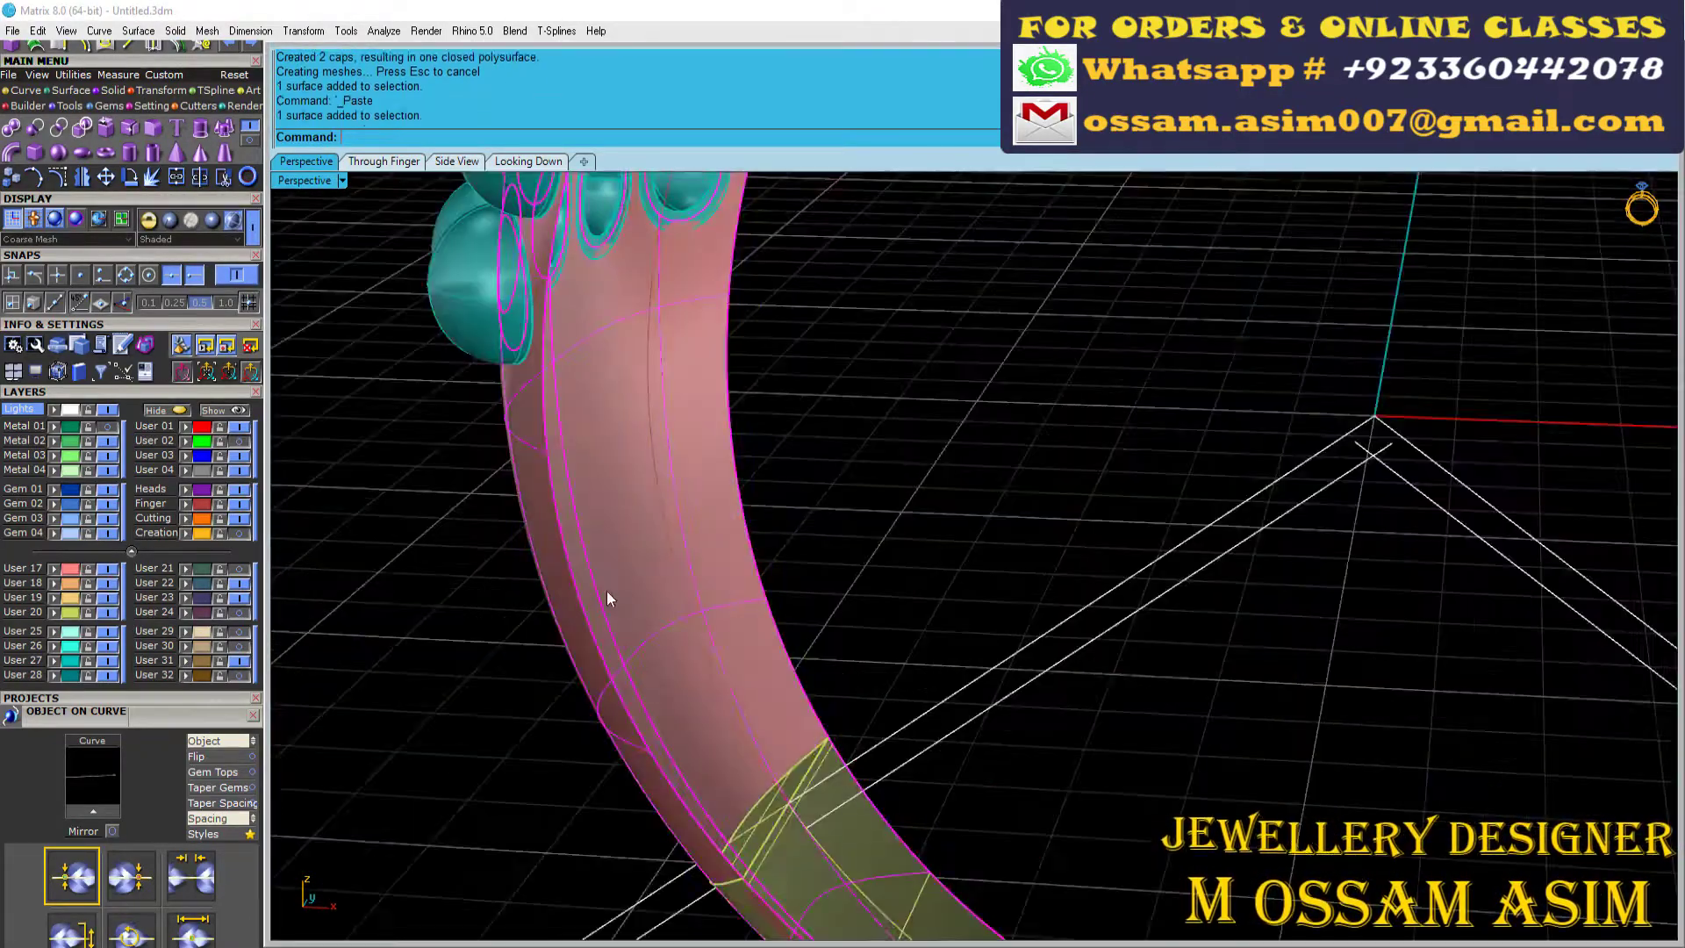
scroll(631, 618, "down", 4)
Step: Offset the band surface with a distance of 0.45
left_click(70, 89)
left_click(35, 151)
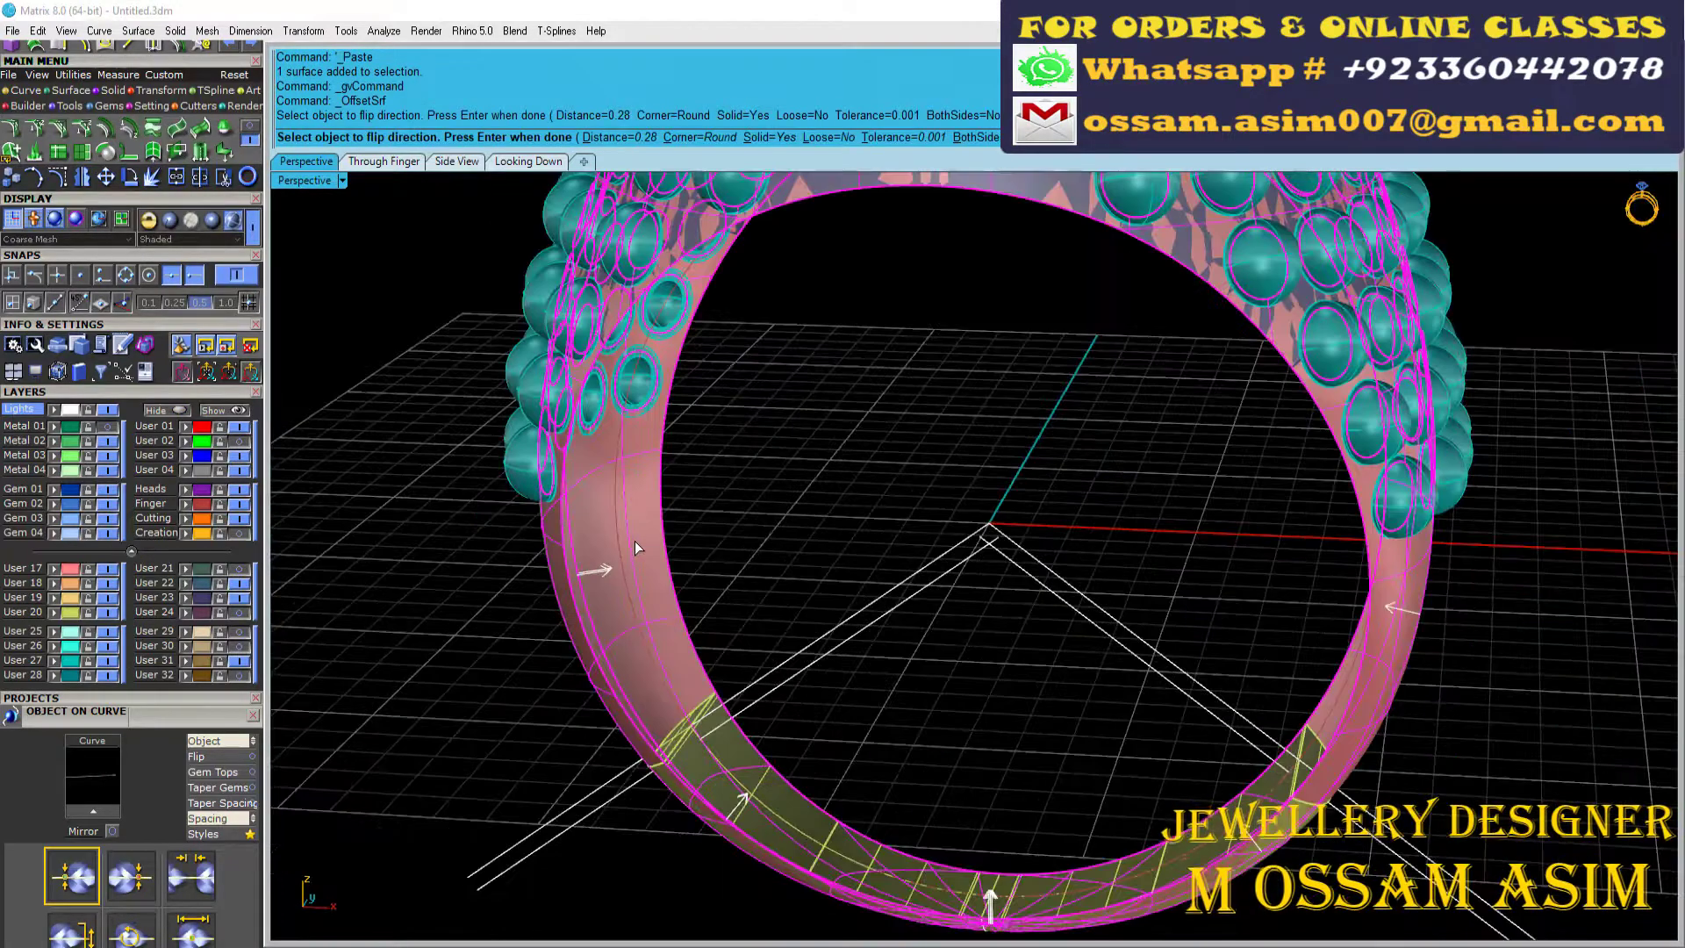
type("0.45")
key("Return")
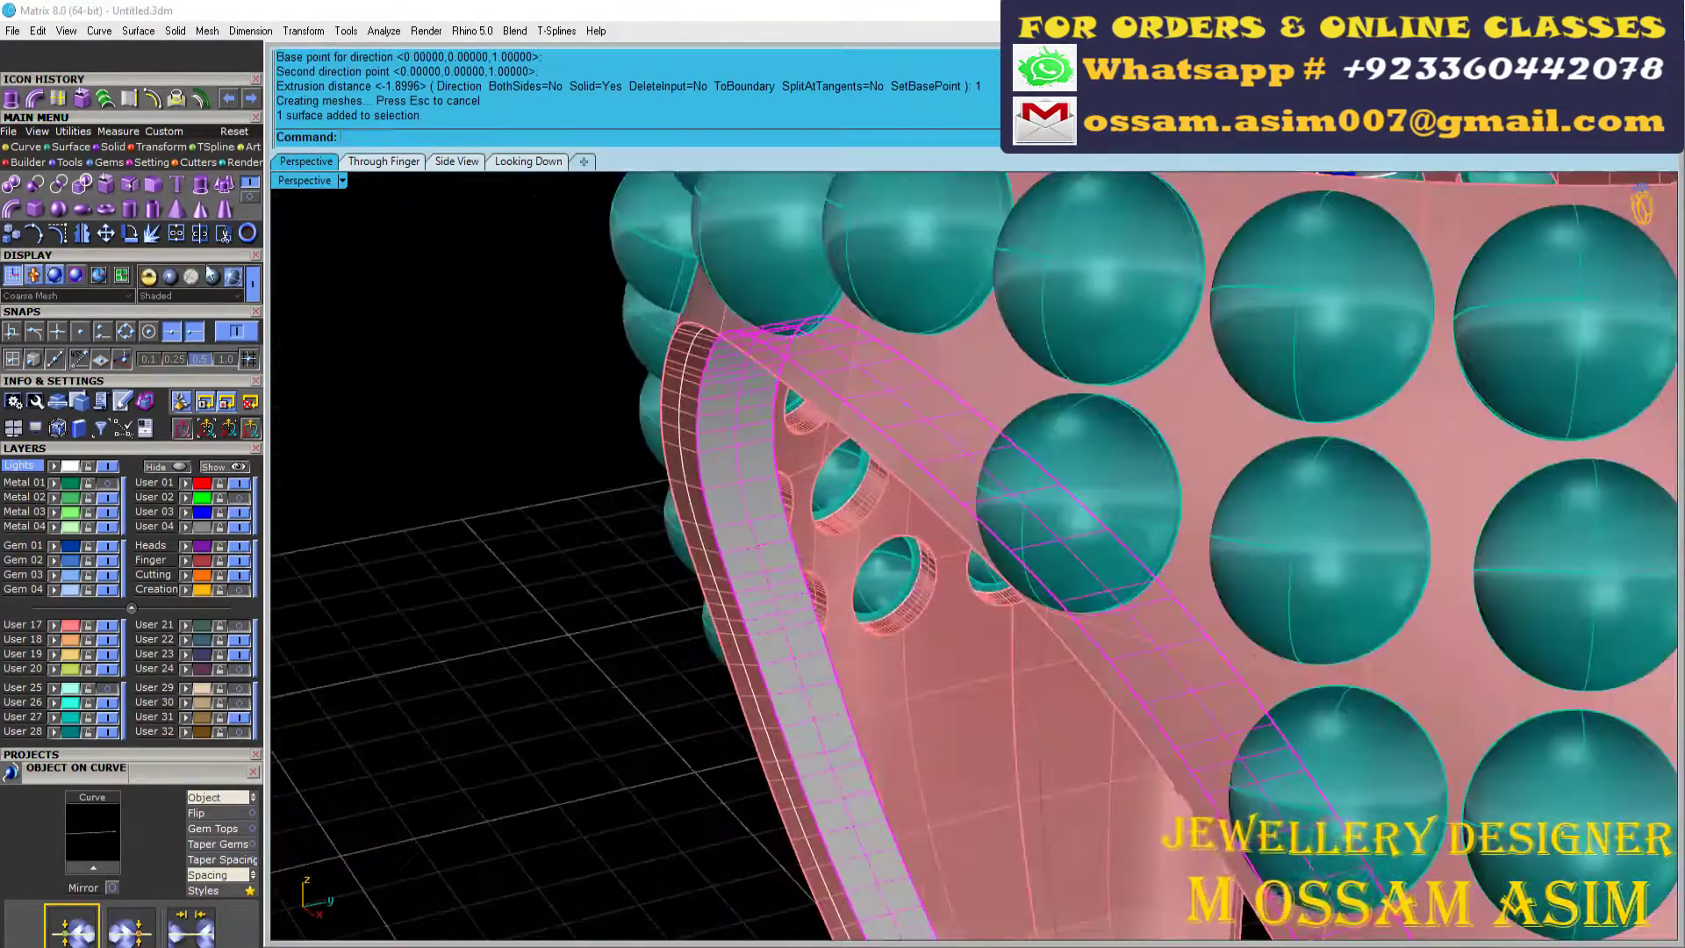
Step: Finish the band surface offset at 0.3 thickness and save the file
type("0.3")
key("Return")
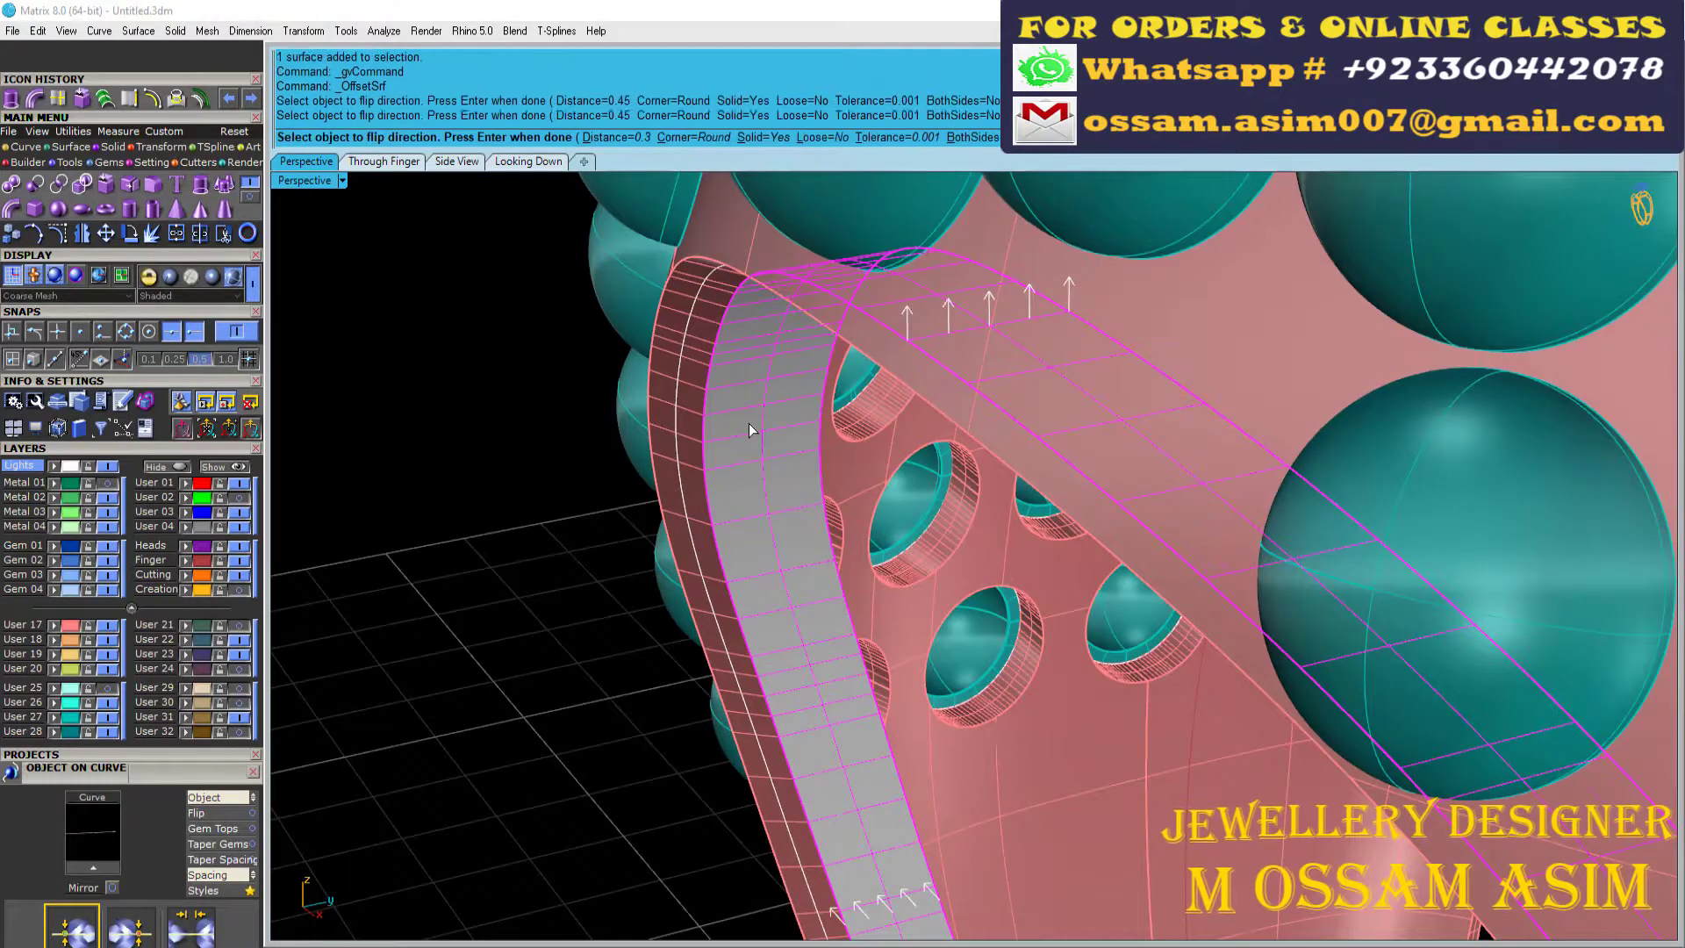
key("Return")
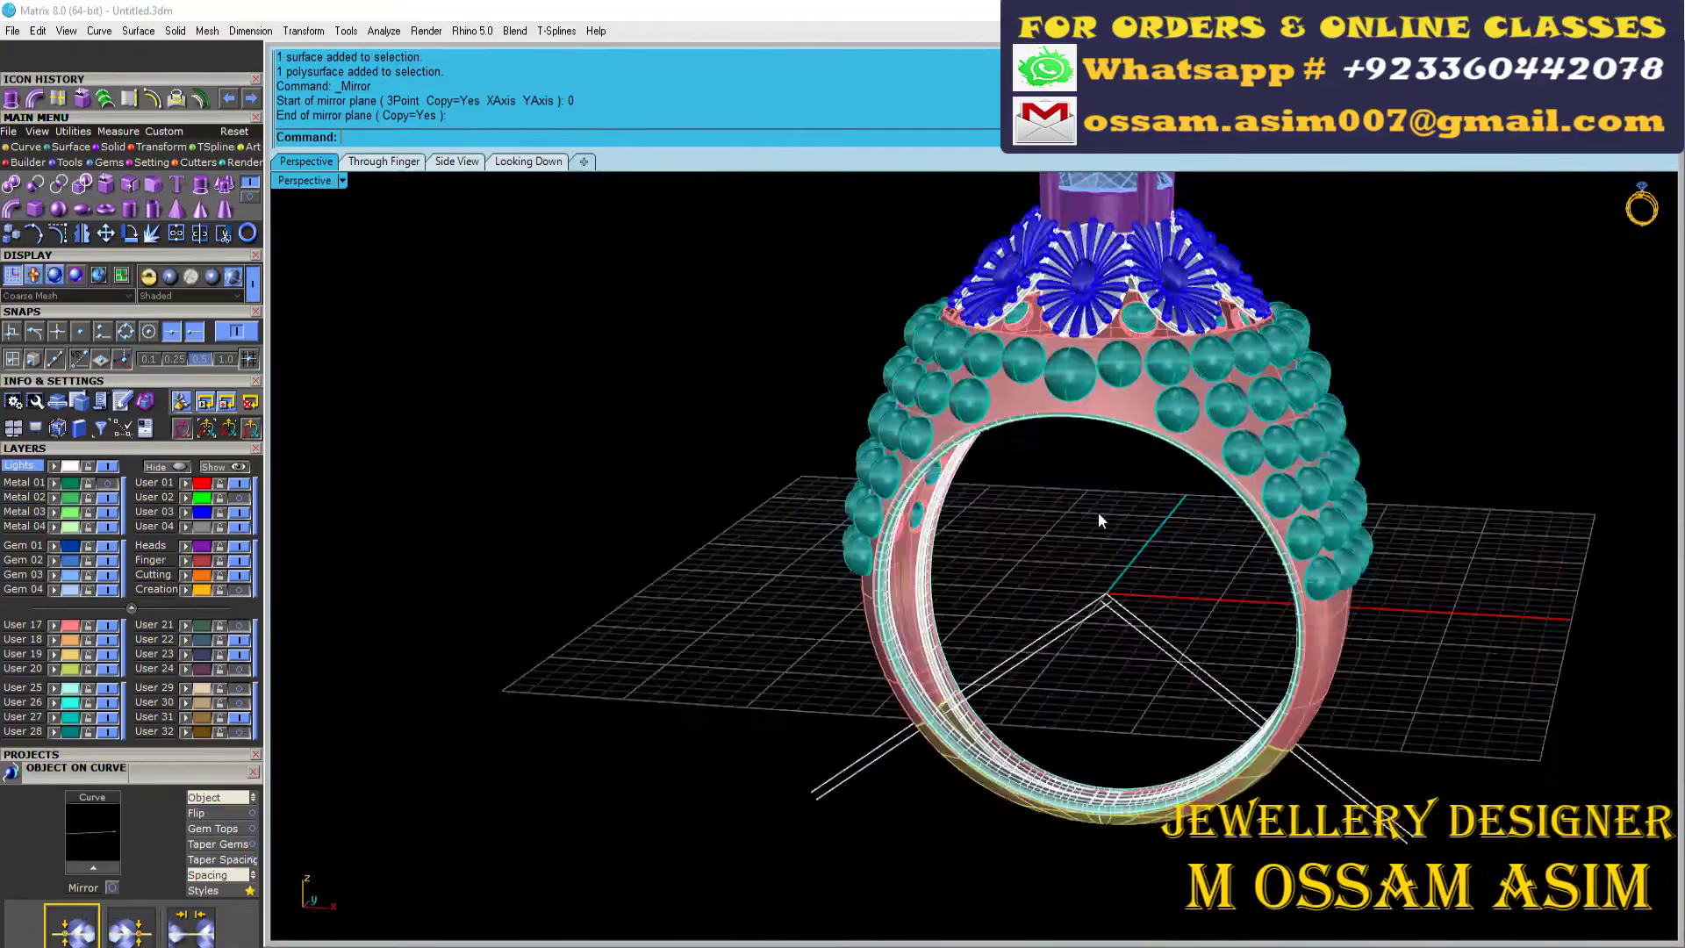
right_click_drag(1100, 520, 1091, 457)
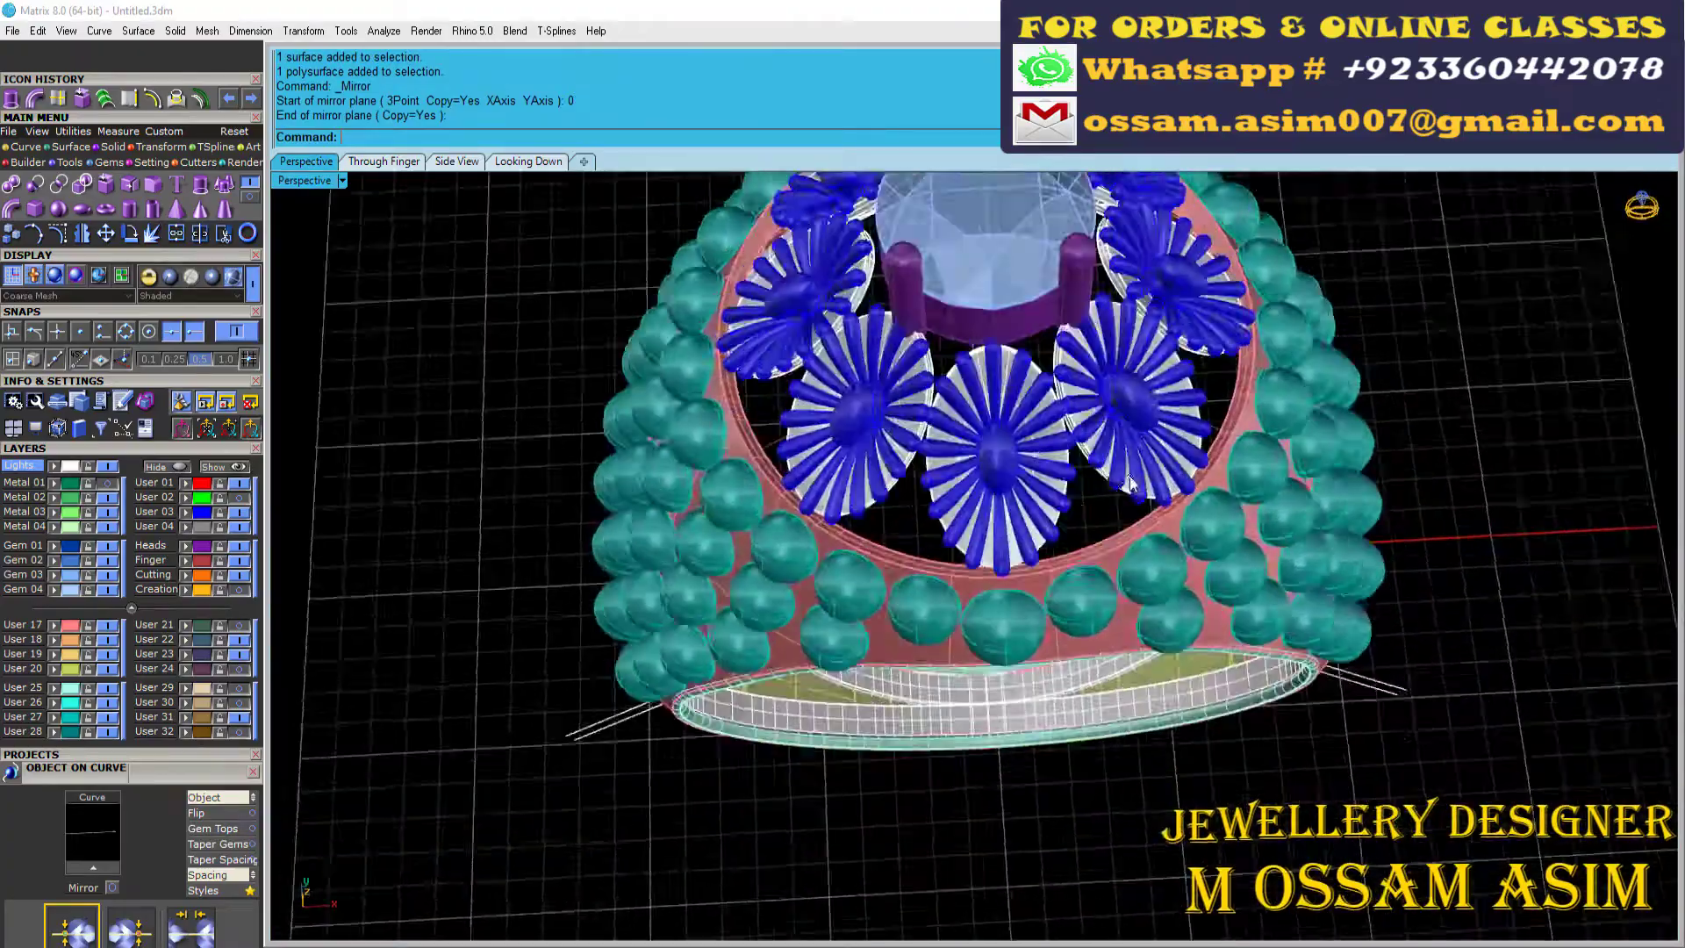
key("ctrl+s")
Step: Extract crossing isocurves from the band surface
scroll(1091, 457, "up", 5)
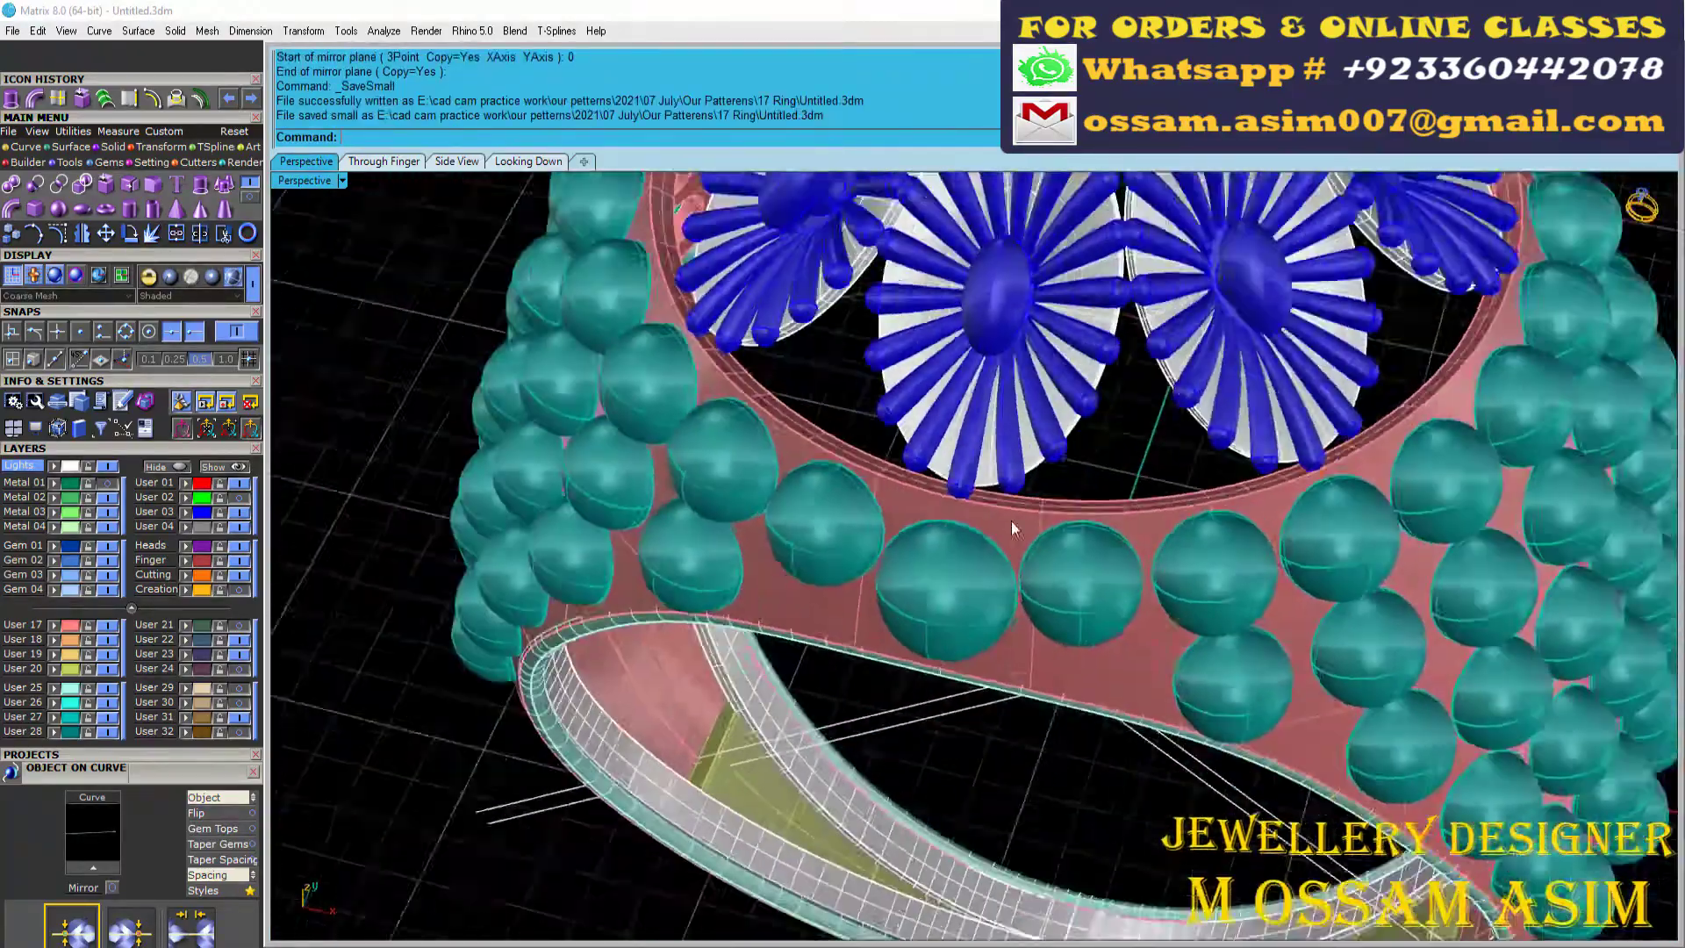
scroll(1091, 457, "up", 5)
left_click(883, 497)
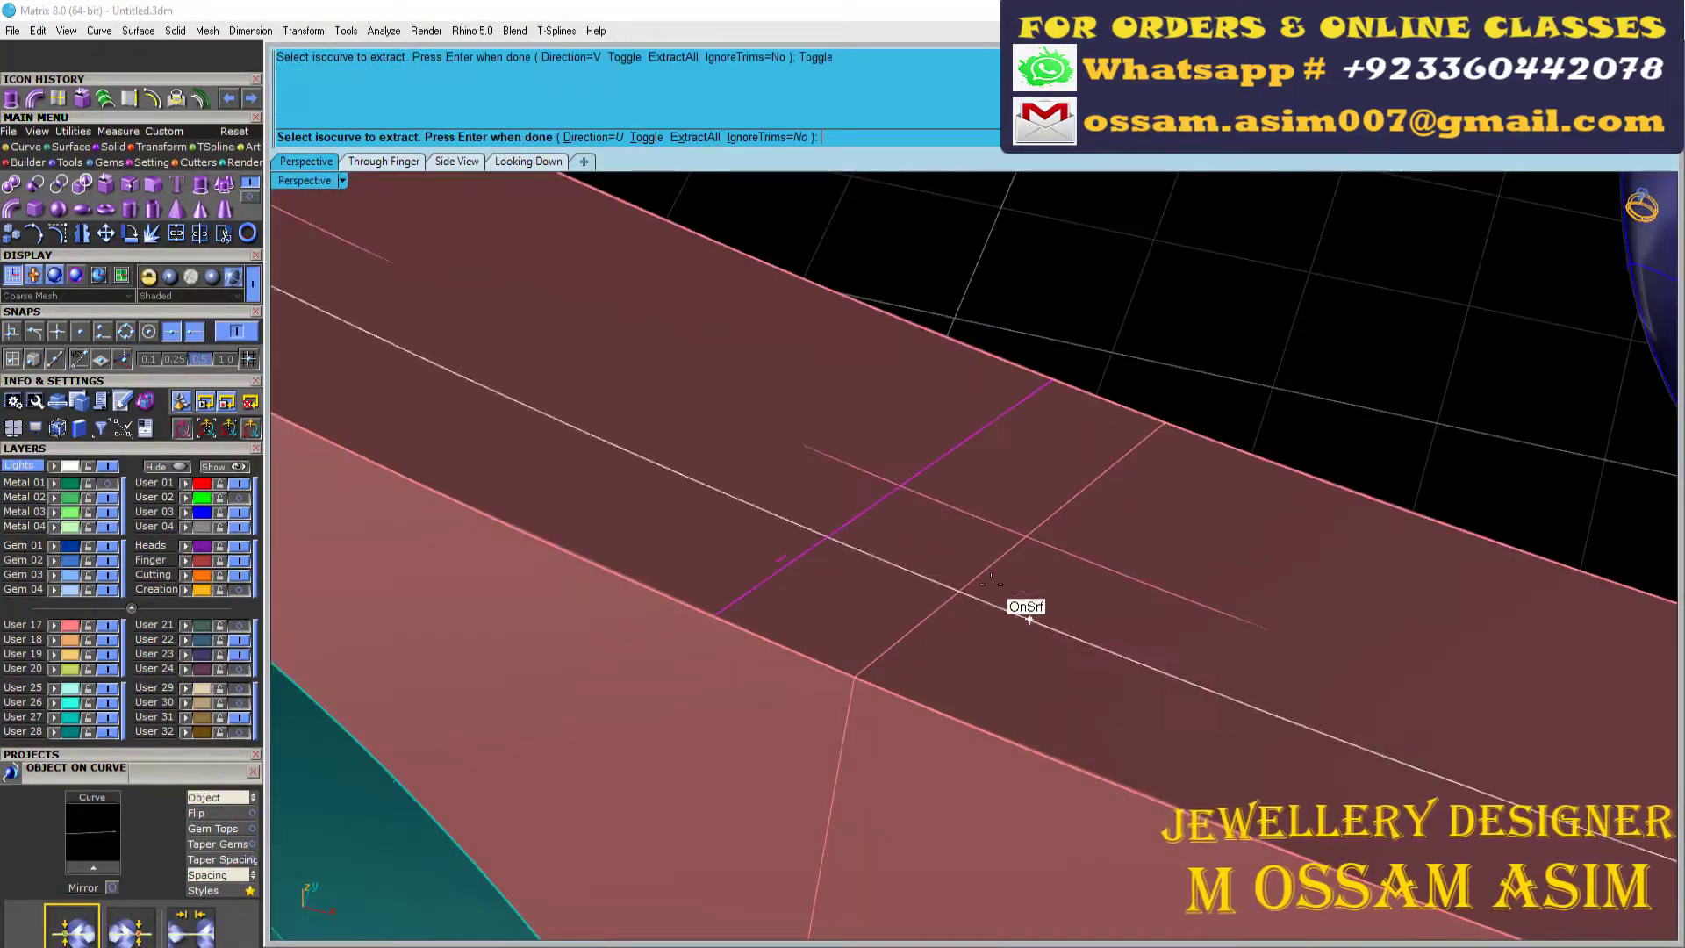
key("Return")
Step: Create a pipe along the band edge curve, picking the shank polysurface
left_click(26, 98)
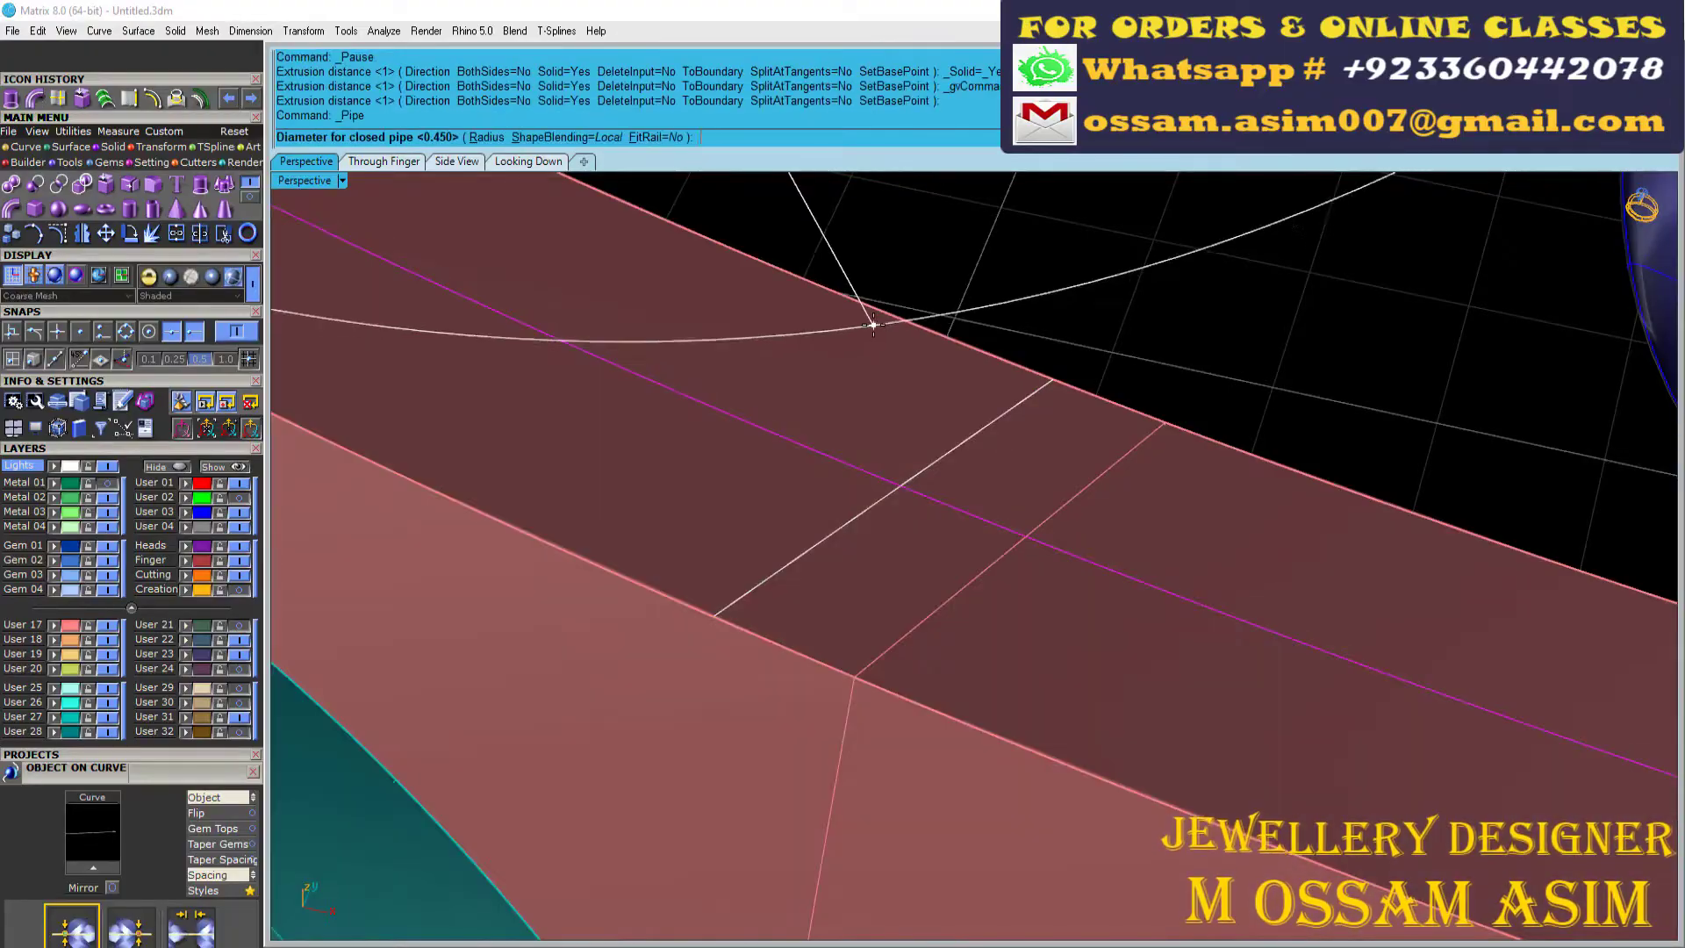
scroll(872, 576, "down", 5)
scroll(856, 515, "down", 5)
mouse_move(856, 515)
right_mouse_down()
mouse_move(791, 448)
mouse_move(924, 737)
right_mouse_up()
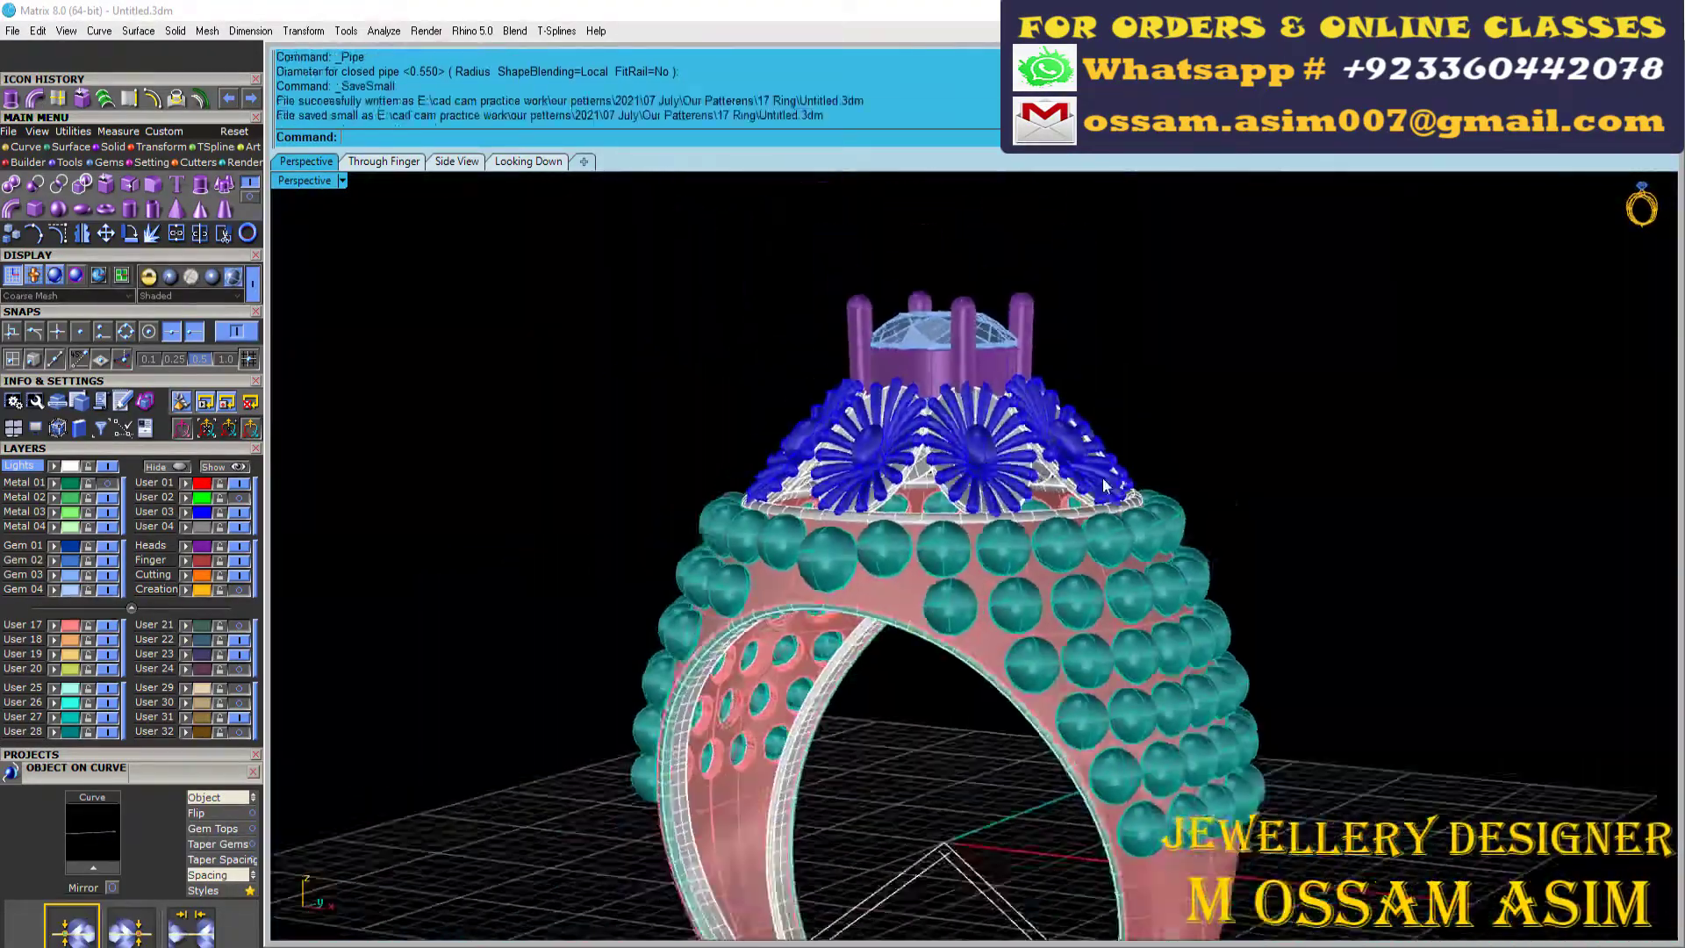
scroll(924, 738, "up", 10)
left_click(997, 656)
key("Return")
scroll(909, 648, "down", 5)
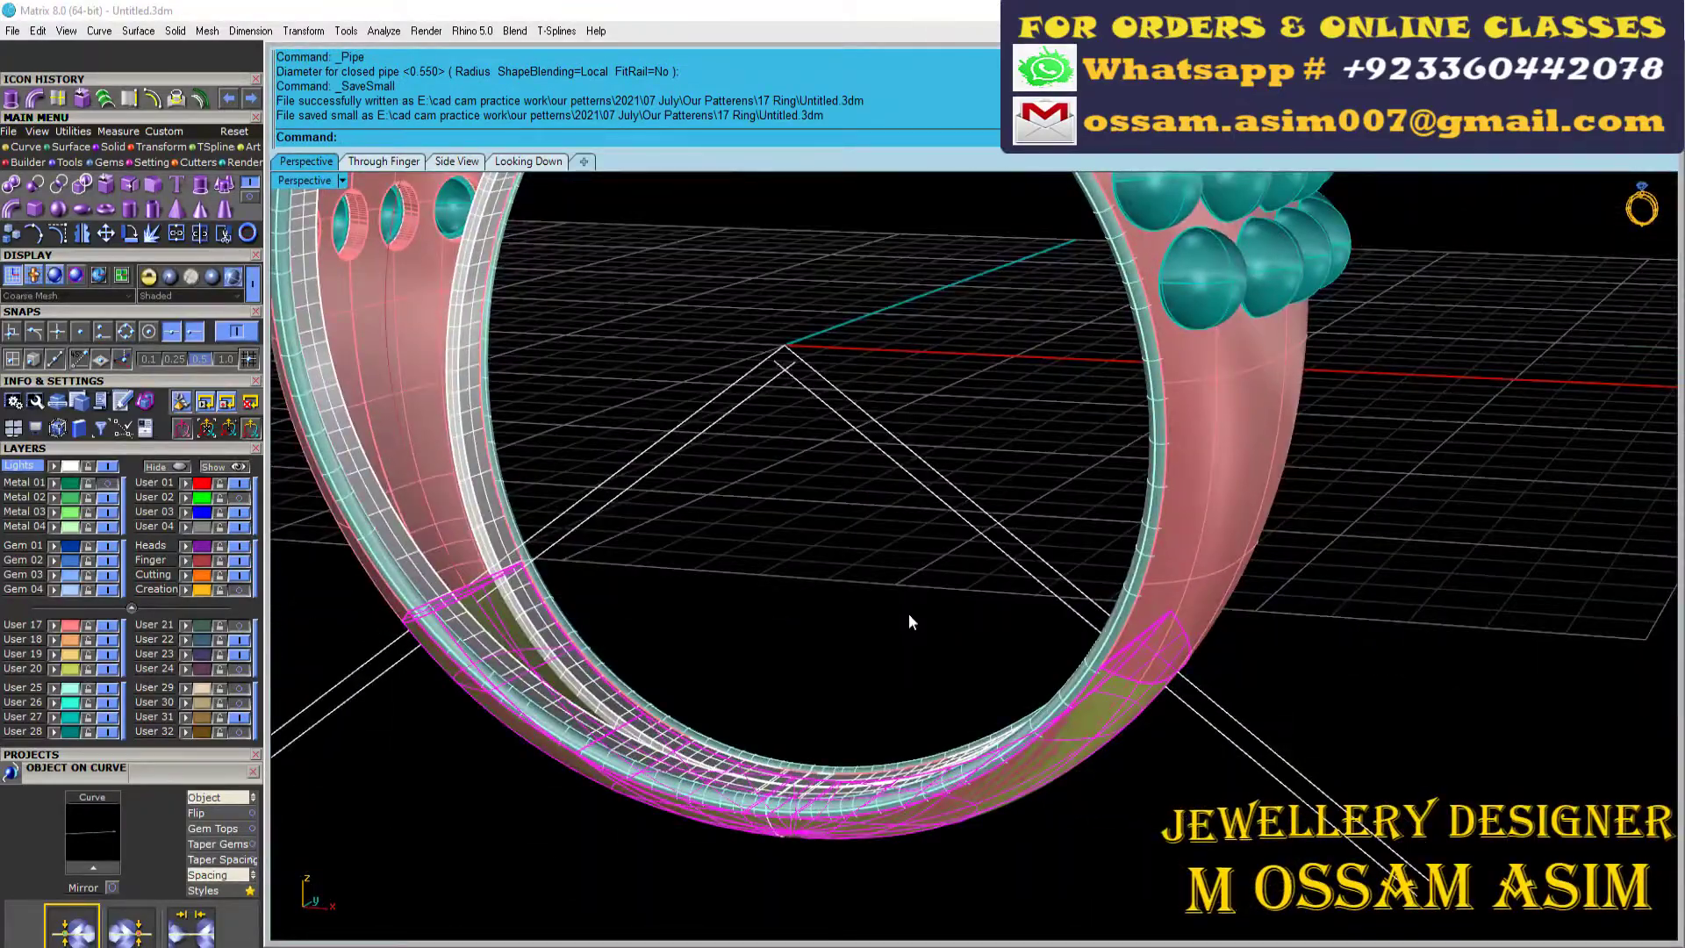
Step: Zoom in and out and orbit the view to inspect the bead-covered shank
scroll(908, 613, "up", 5)
scroll(872, 555, "up", 5)
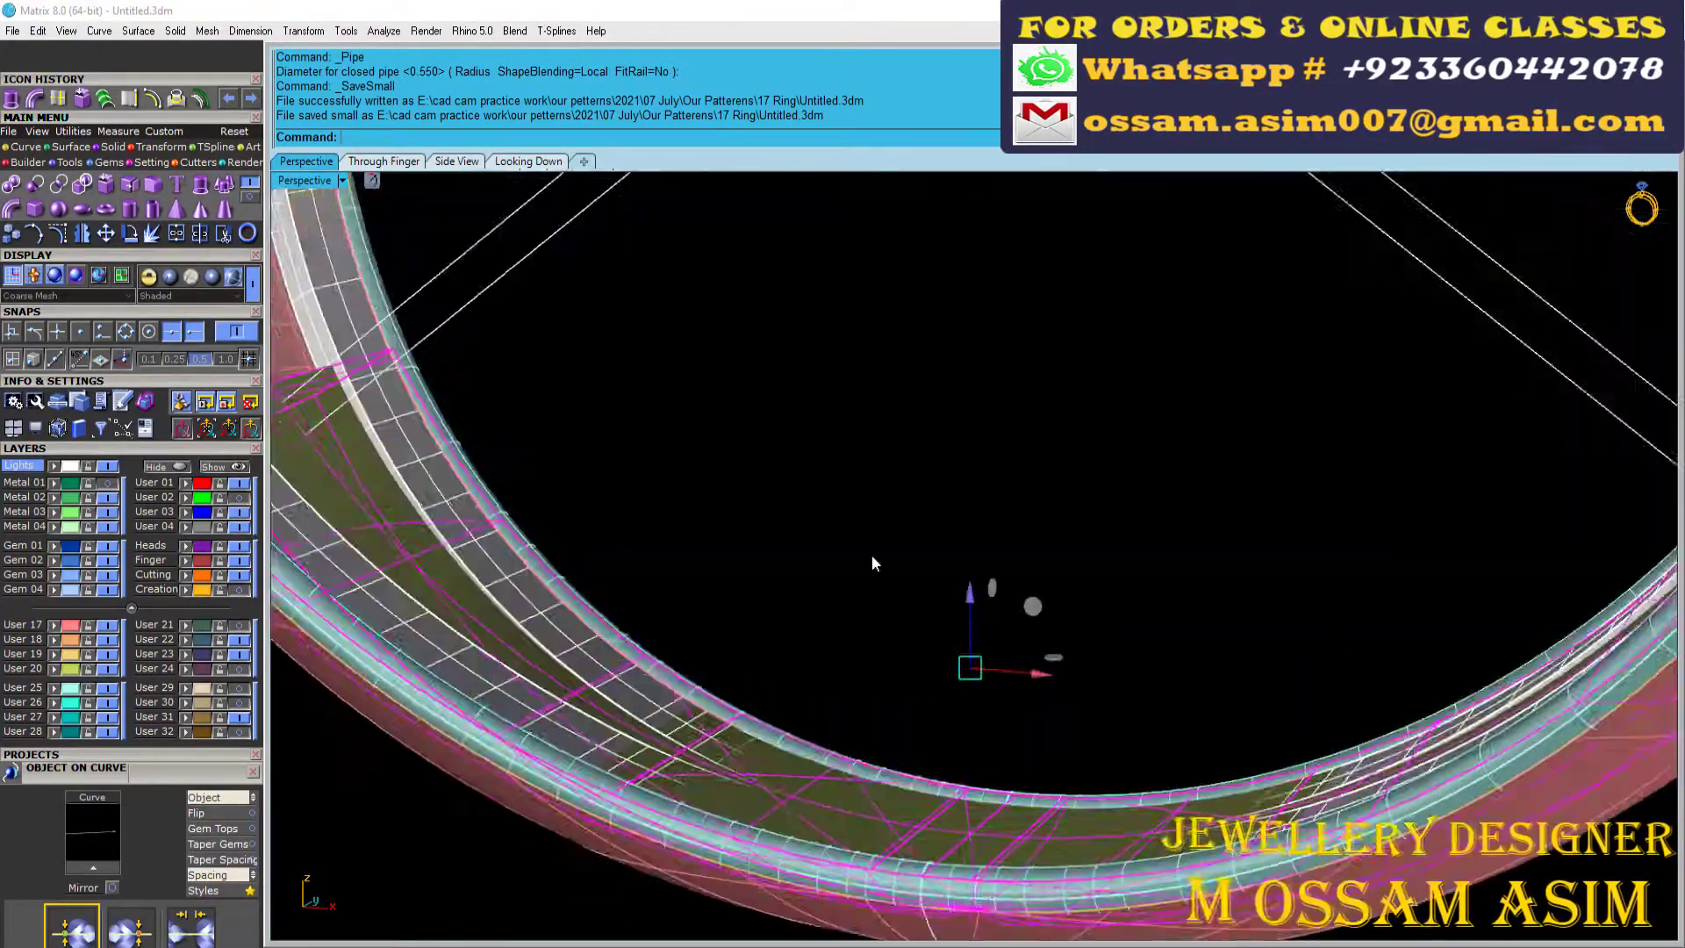
scroll(902, 603, "down", 5)
scroll(799, 569, "up", 5)
scroll(988, 462, "down", 3)
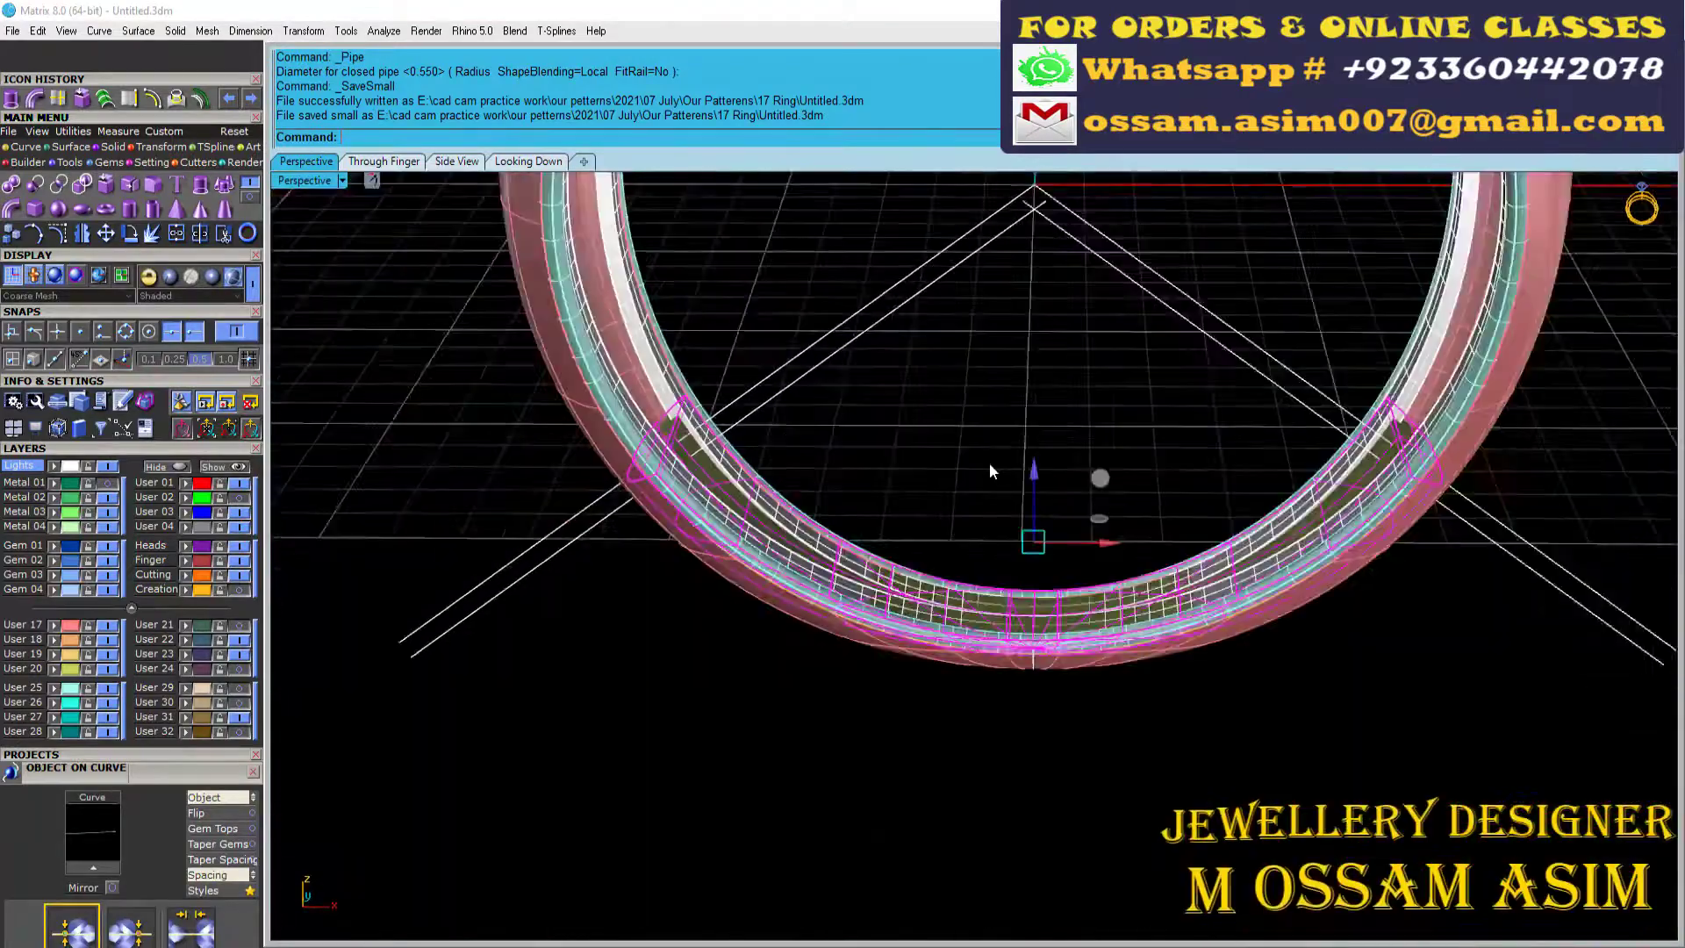
scroll(1123, 596, "up", 2)
scroll(693, 527, "up", 5)
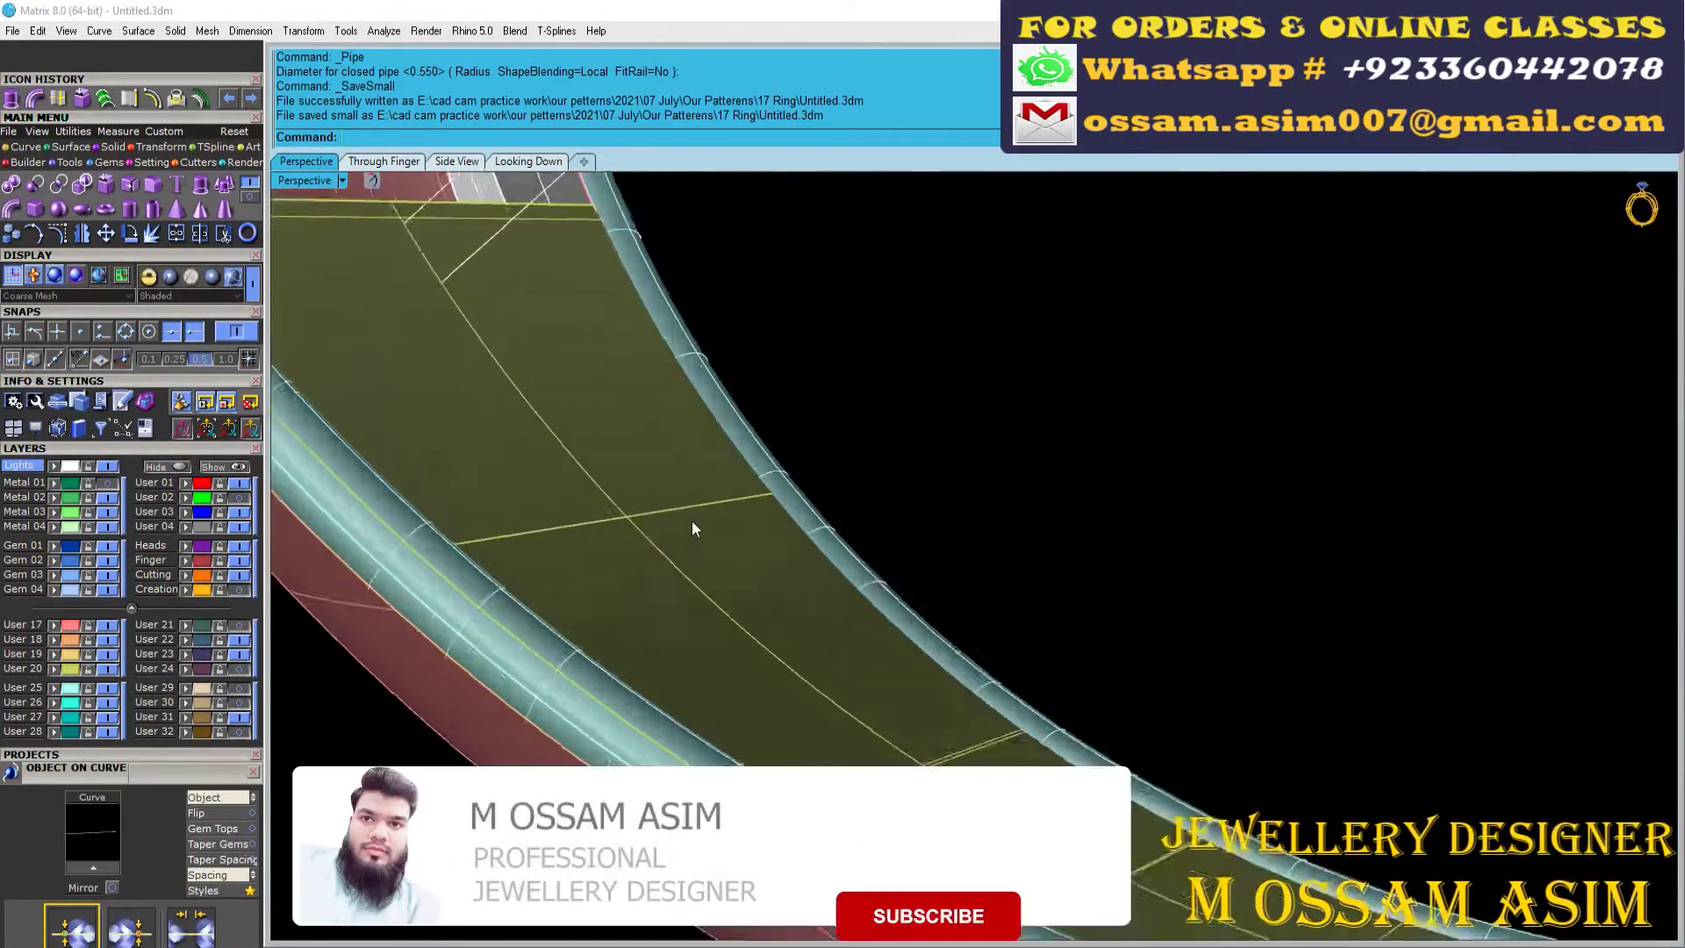
scroll(692, 527, "down", 5)
scroll(658, 491, "down", 2)
scroll(608, 446, "up", 5)
scroll(647, 424, "up", 2)
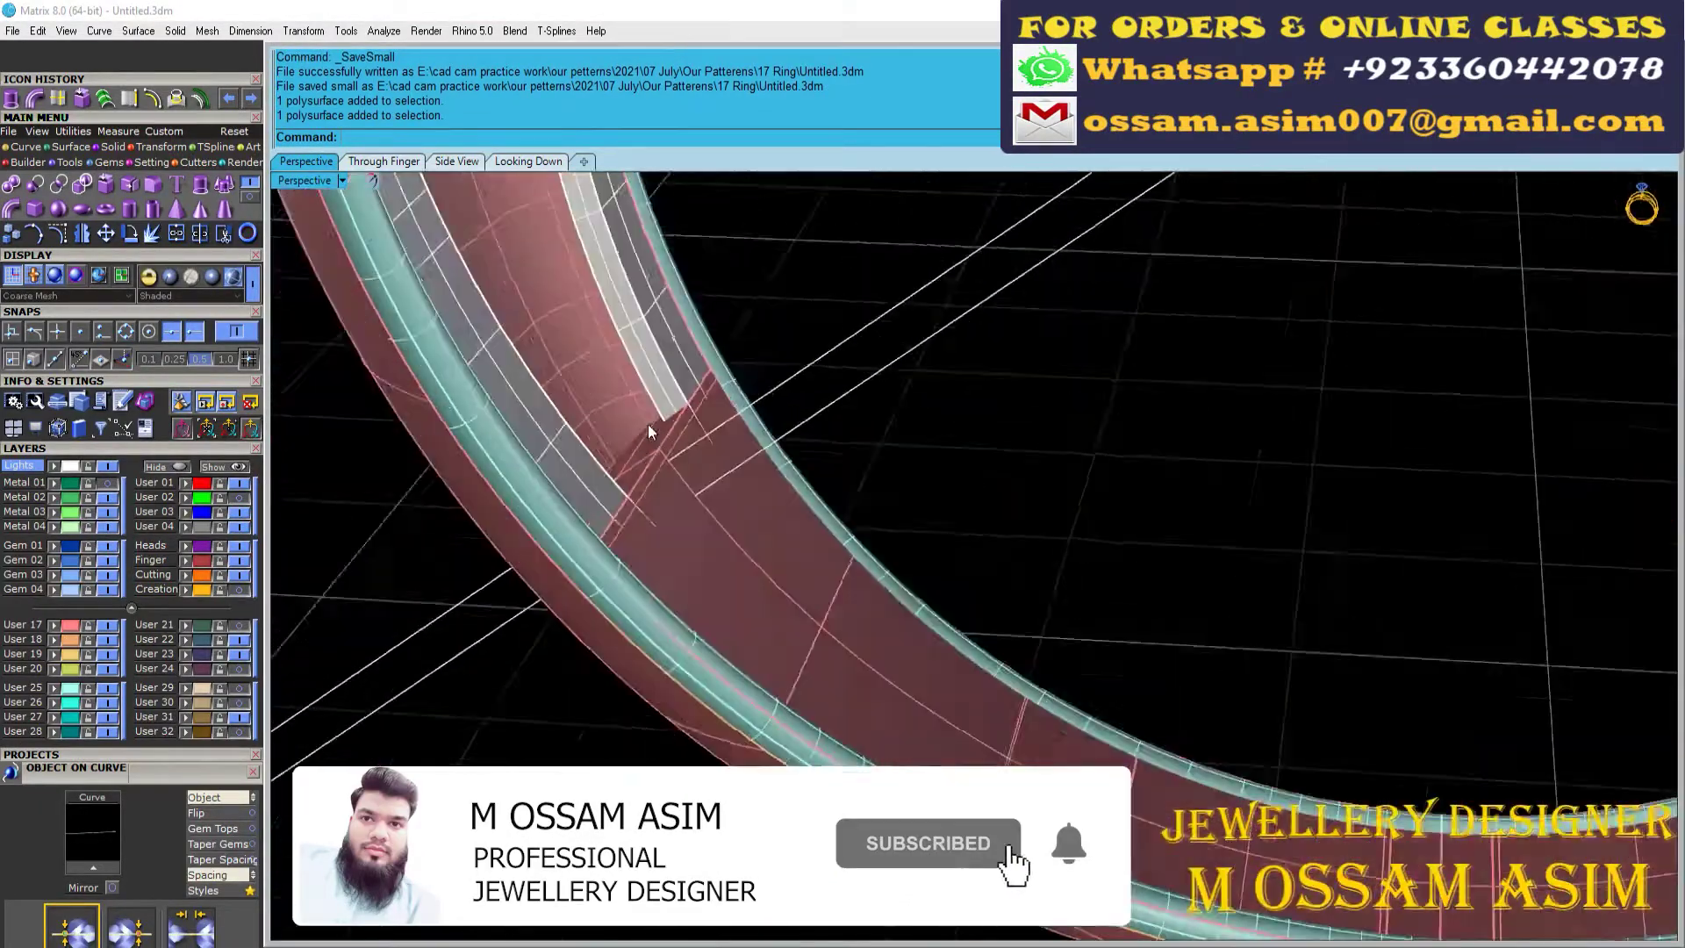
scroll(648, 424, "down", 3)
scroll(756, 391, "down", 2)
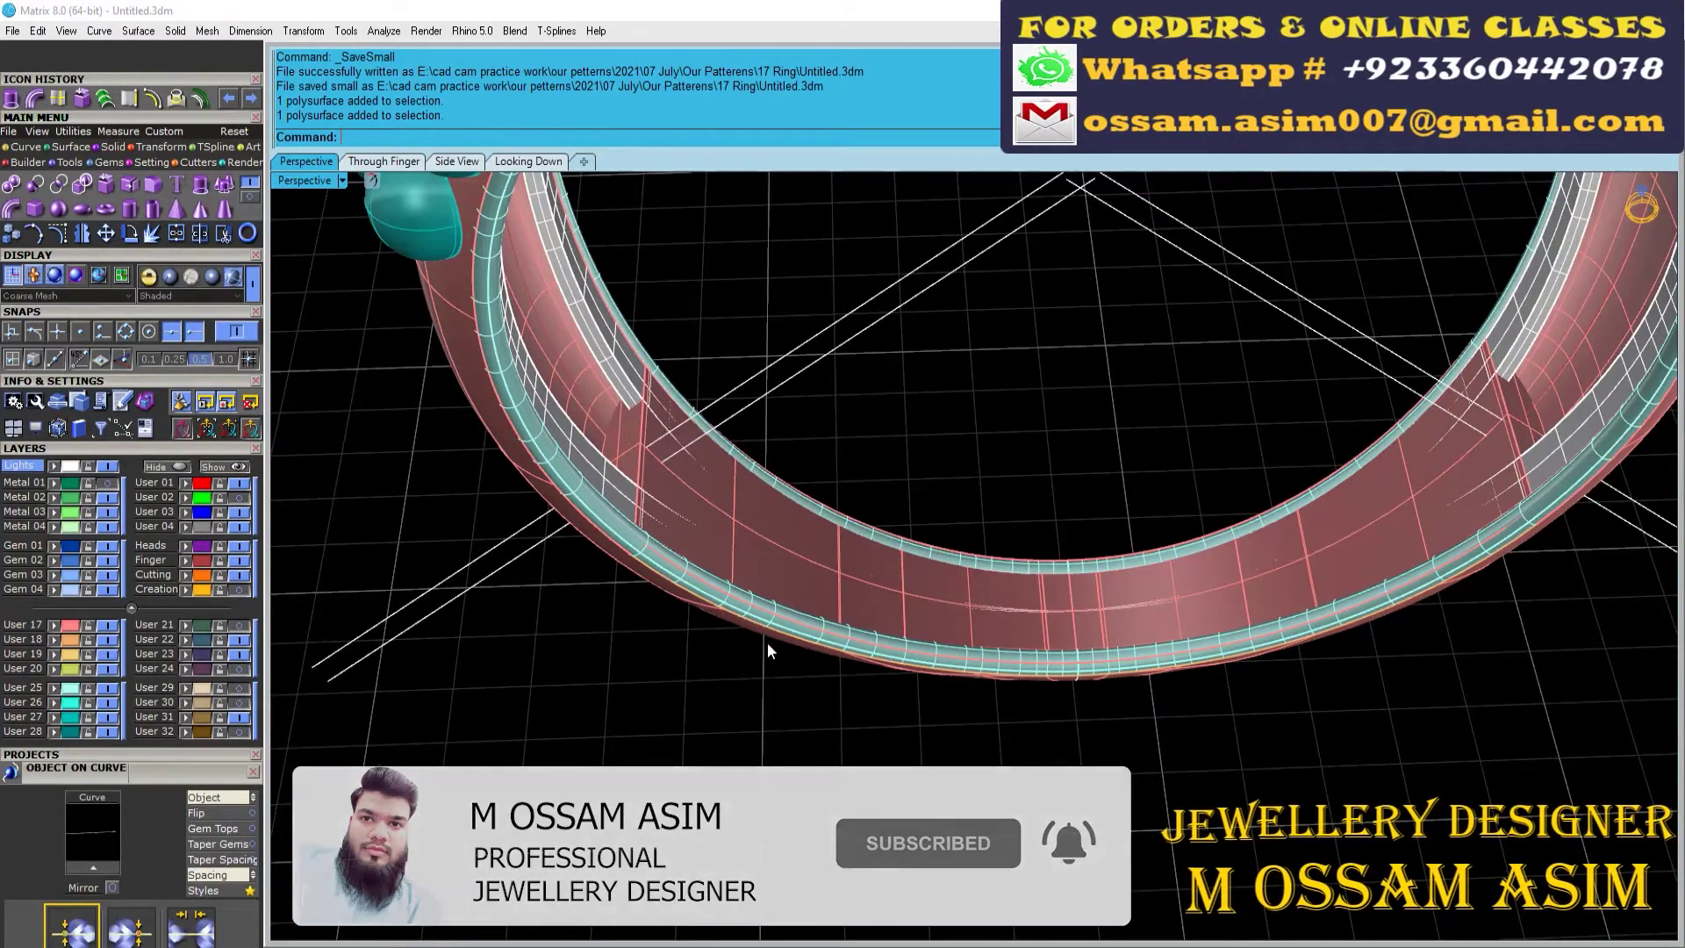
mouse_move(767, 642)
right_mouse_down()
mouse_move(814, 534)
mouse_move(822, 618)
mouse_move(620, 592)
mouse_move(797, 584)
mouse_move(777, 598)
right_mouse_up()
Step: Save the ring file while orbiting around the band
key("ctrl+s")
mouse_move(684, 560)
right_mouse_down()
mouse_move(606, 575)
mouse_move(830, 466)
mouse_move(790, 523)
right_mouse_up()
scroll(897, 462, "up", 5)
scroll(592, 562, "down", 3)
key("ctrl+s")
scroll(790, 523, "down", 3)
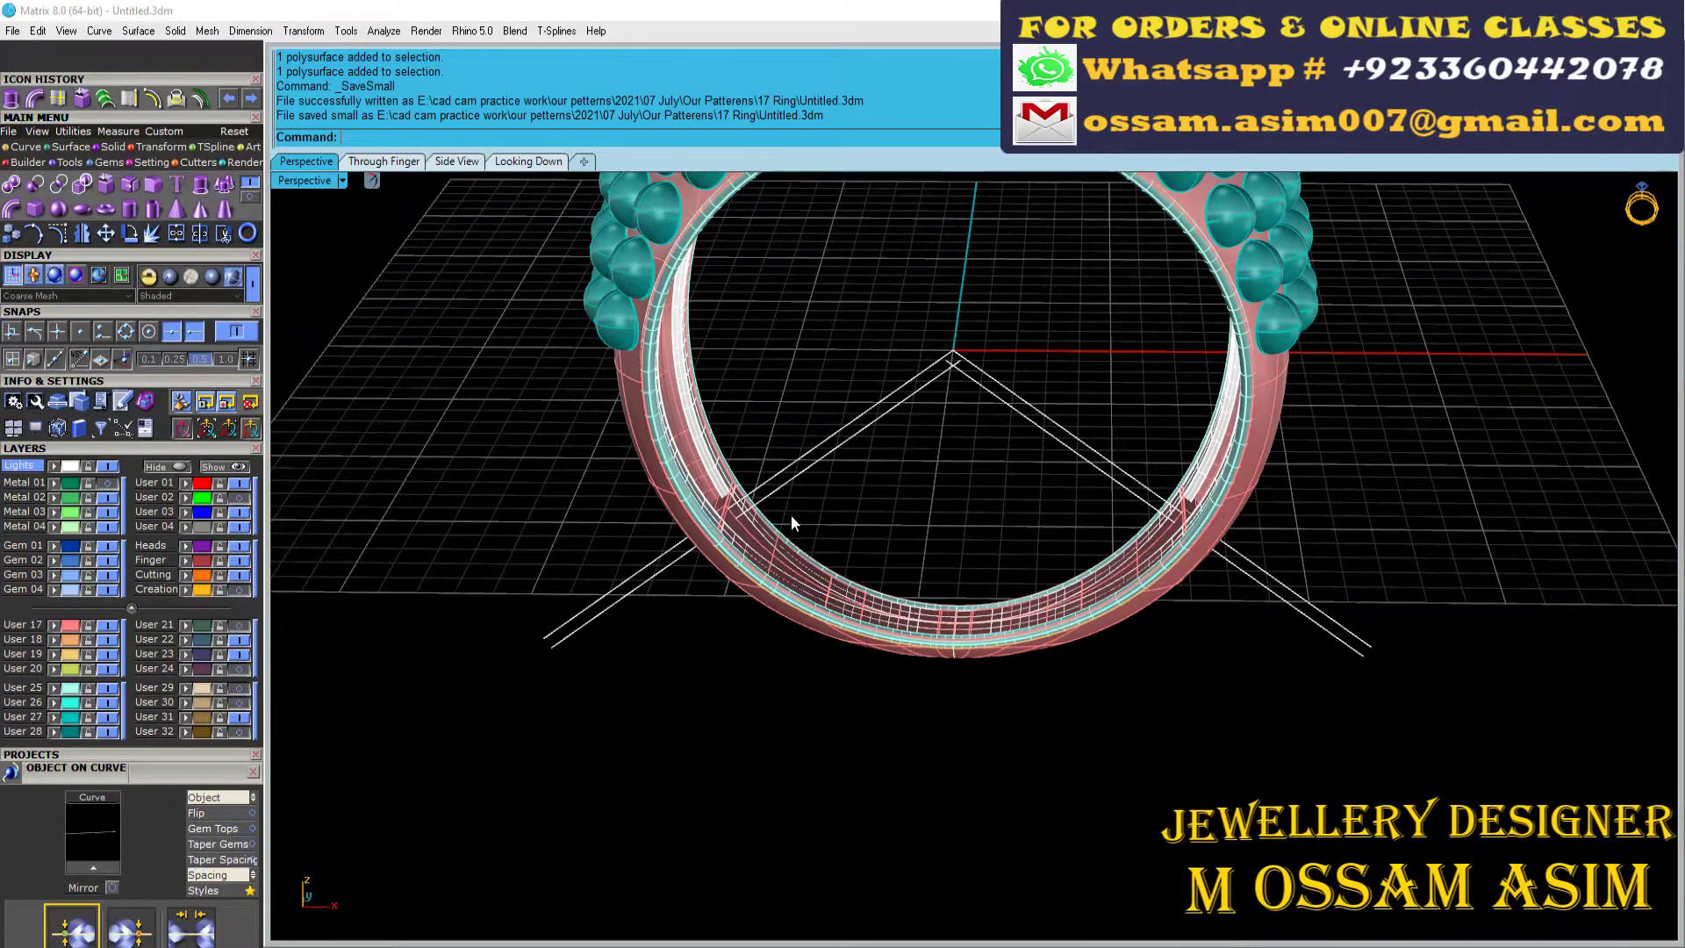
scroll(792, 514, "up", 5)
Step: Select the two inner strip polysurfaces, save, clear the selection and switch to Render mode
left_click(767, 545)
left_click(804, 572)
key("ctrl+s")
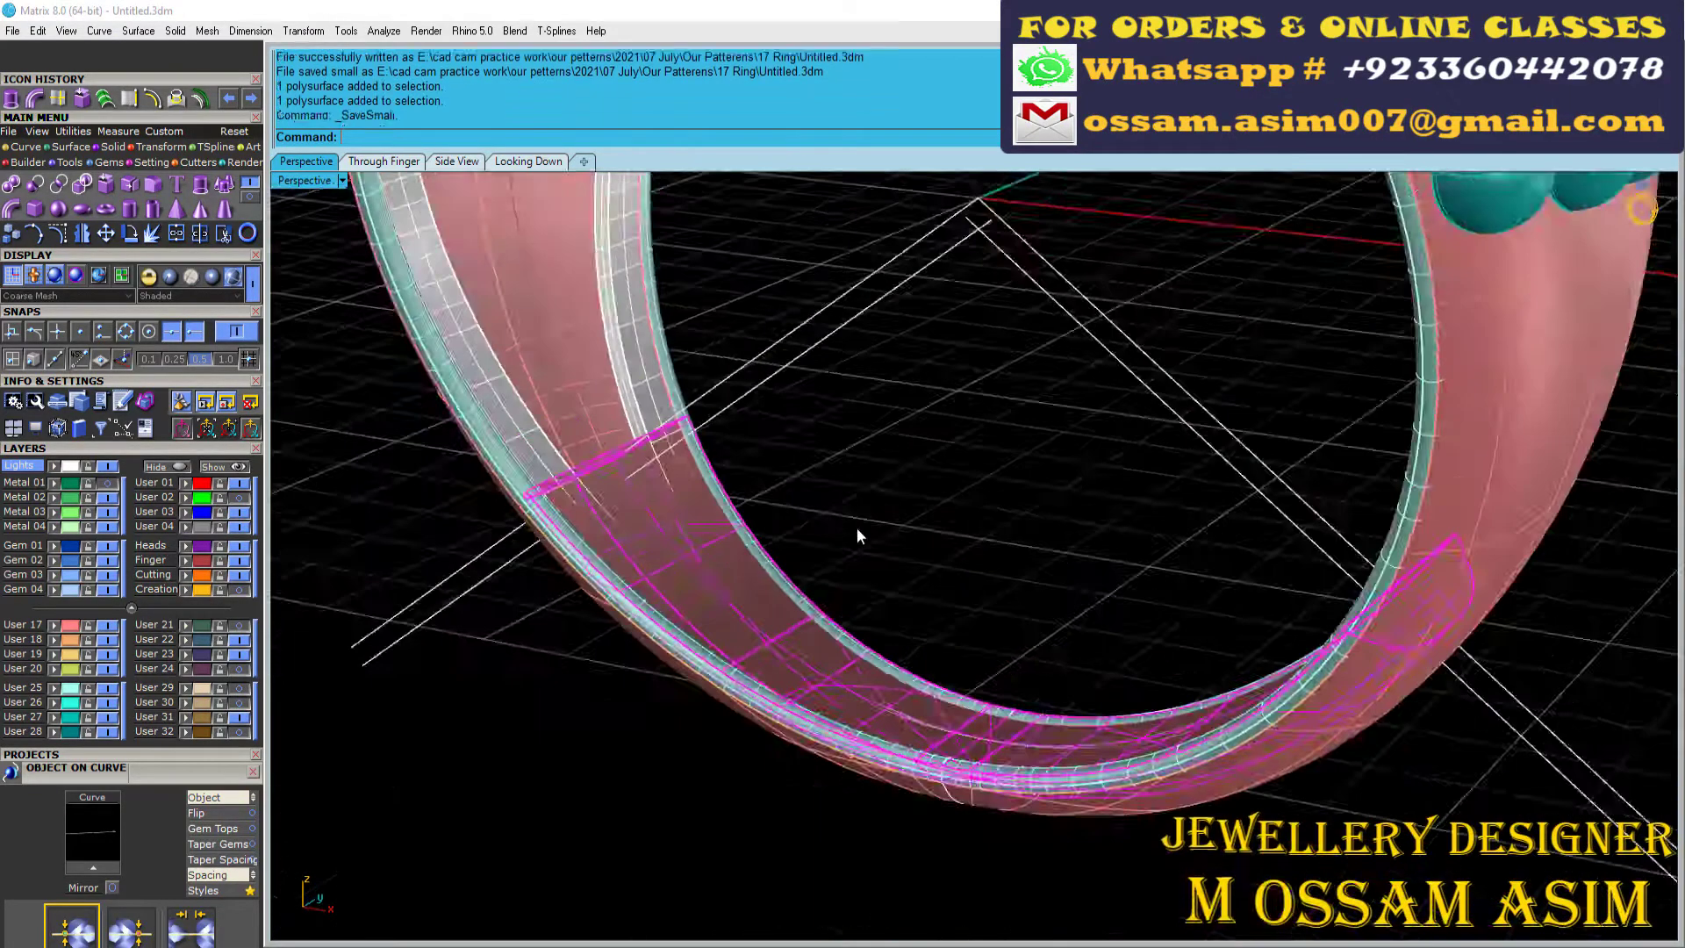
scroll(809, 587, "up", 3)
scroll(806, 577, "up", 3)
key("Escape")
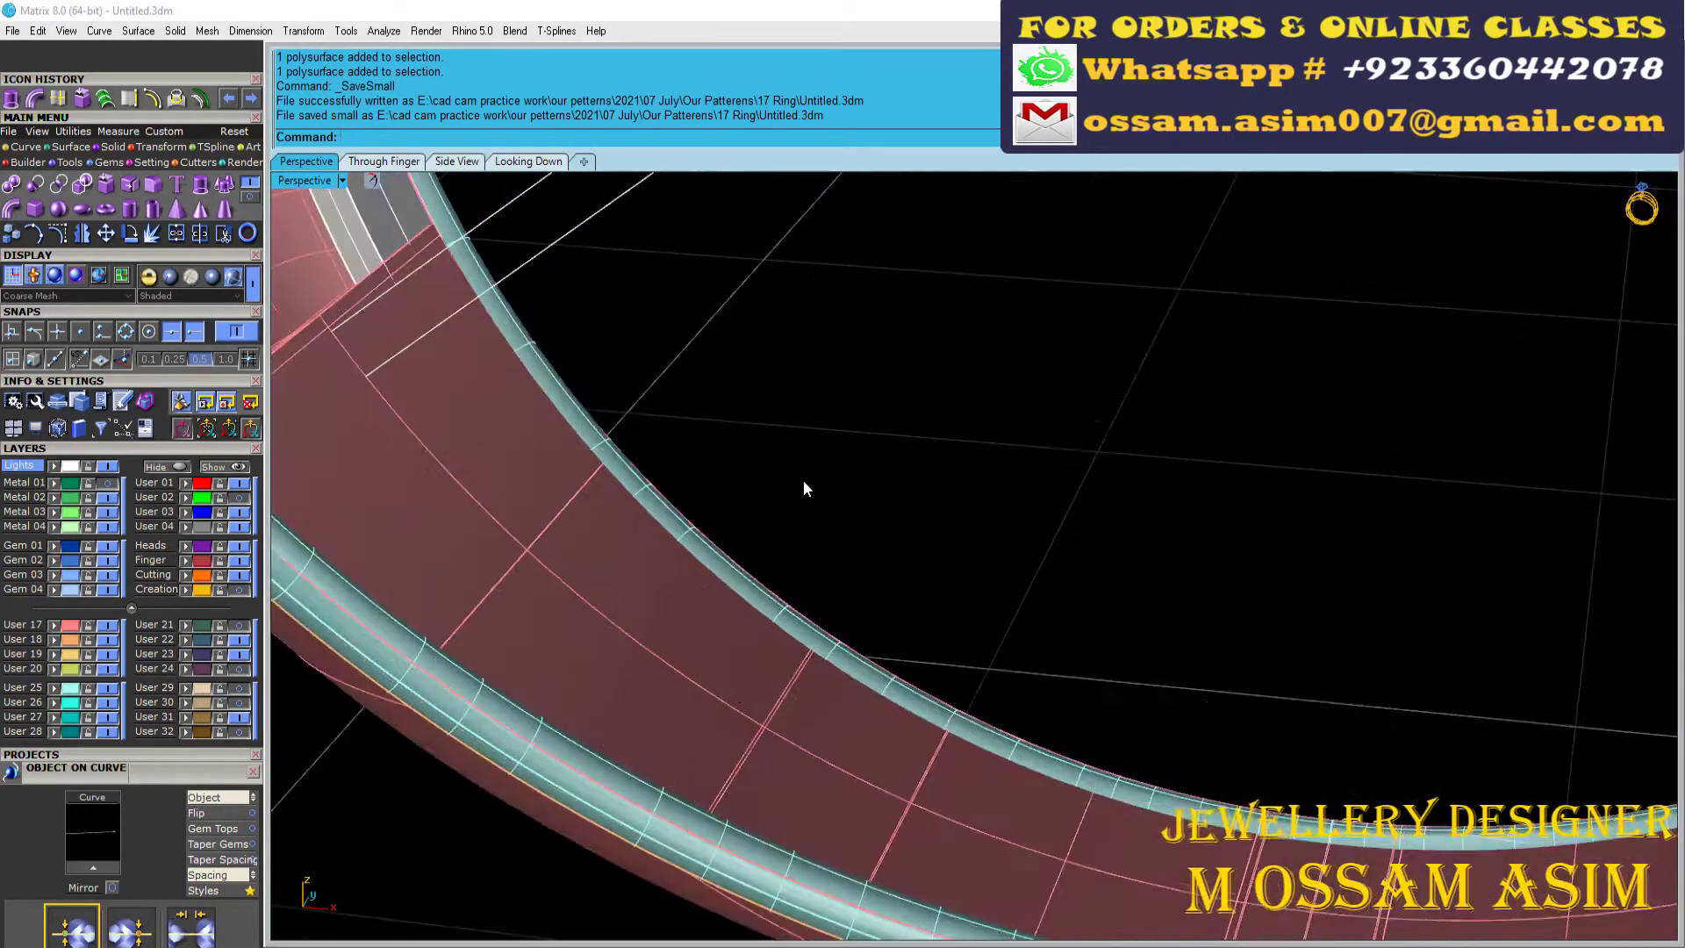
left_click(245, 162)
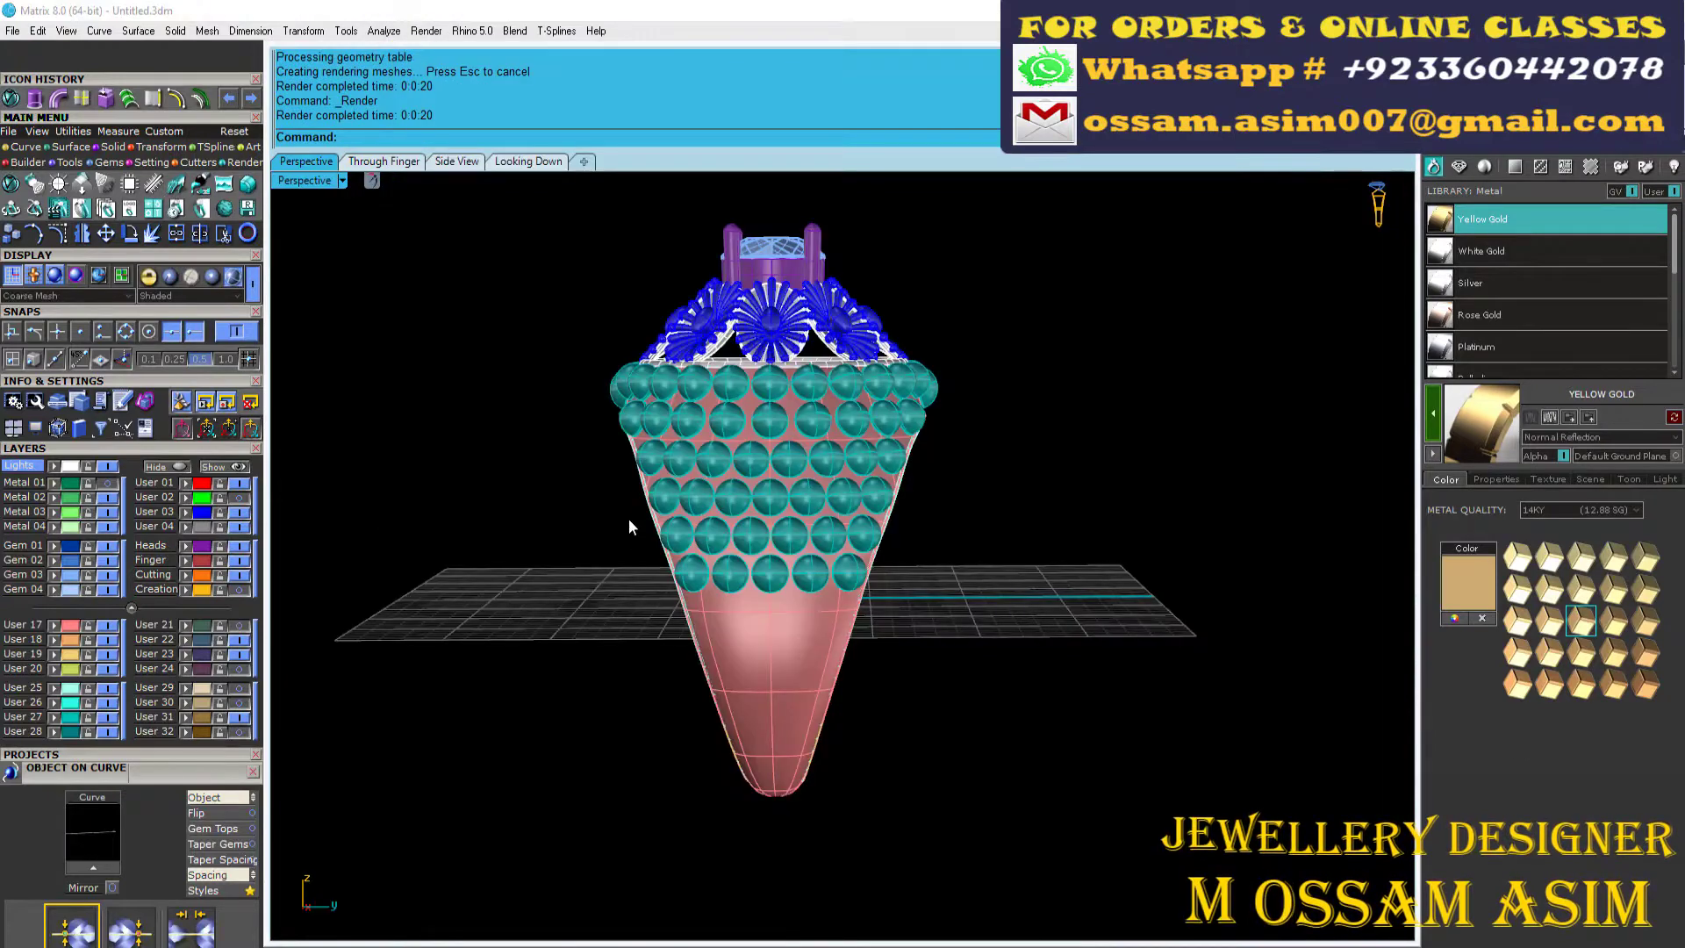
Step: Render the ring twice more in V-Ray, then close the frame buffer and re-render from a lower angle
key("Return")
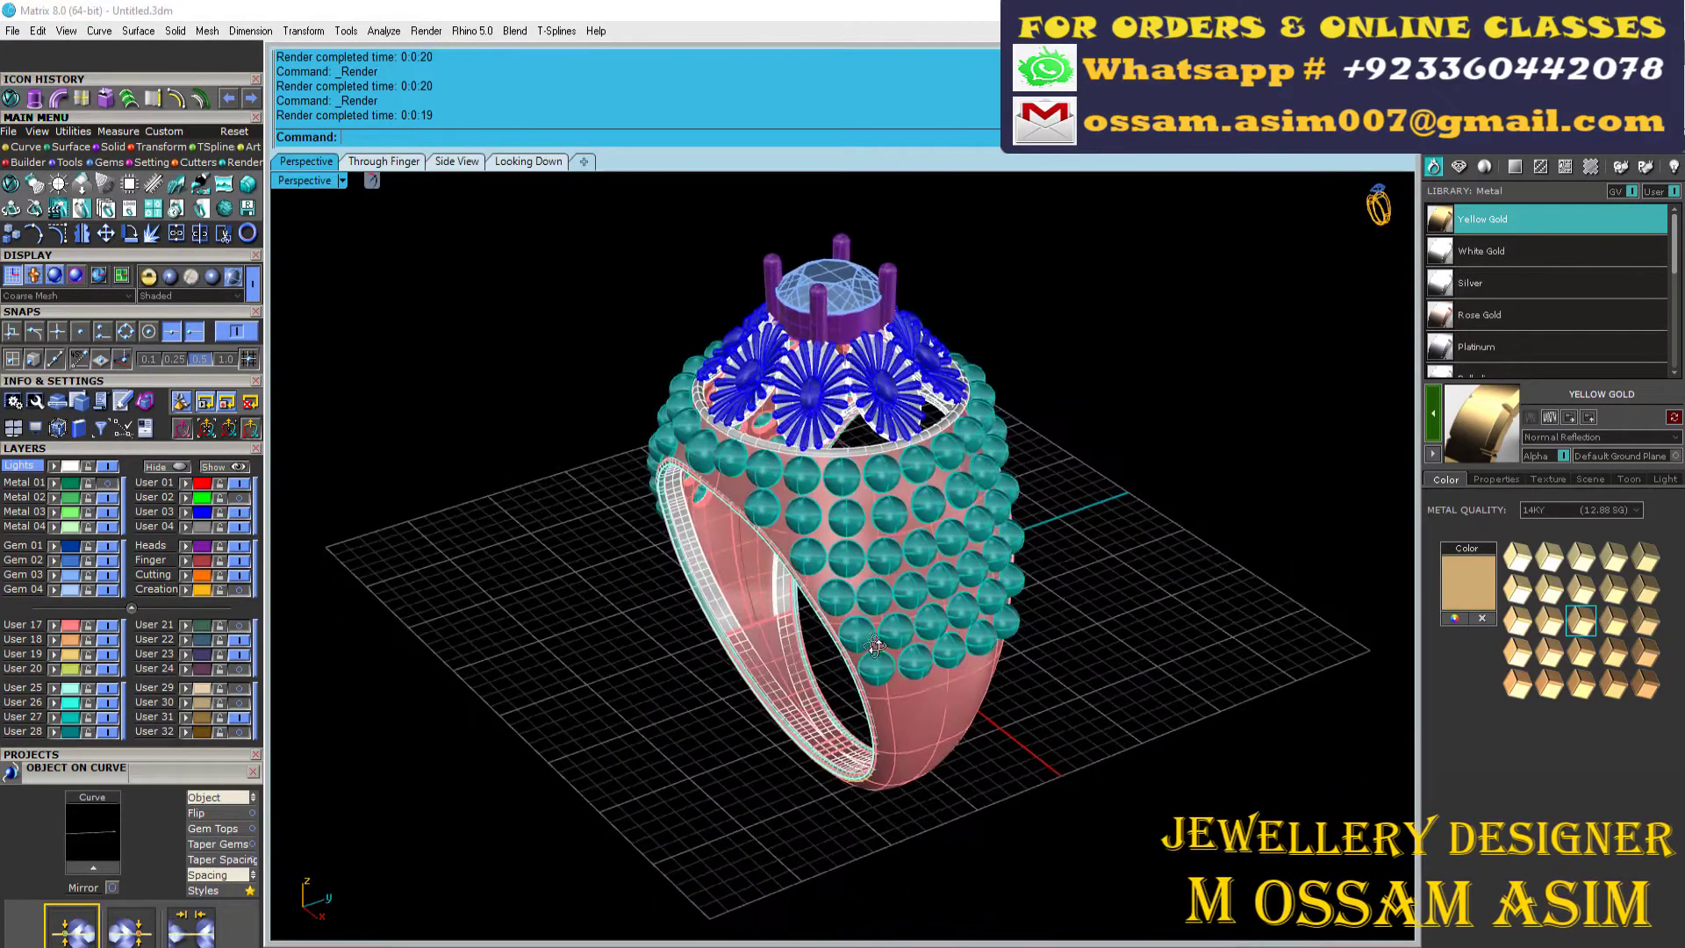
key("Return")
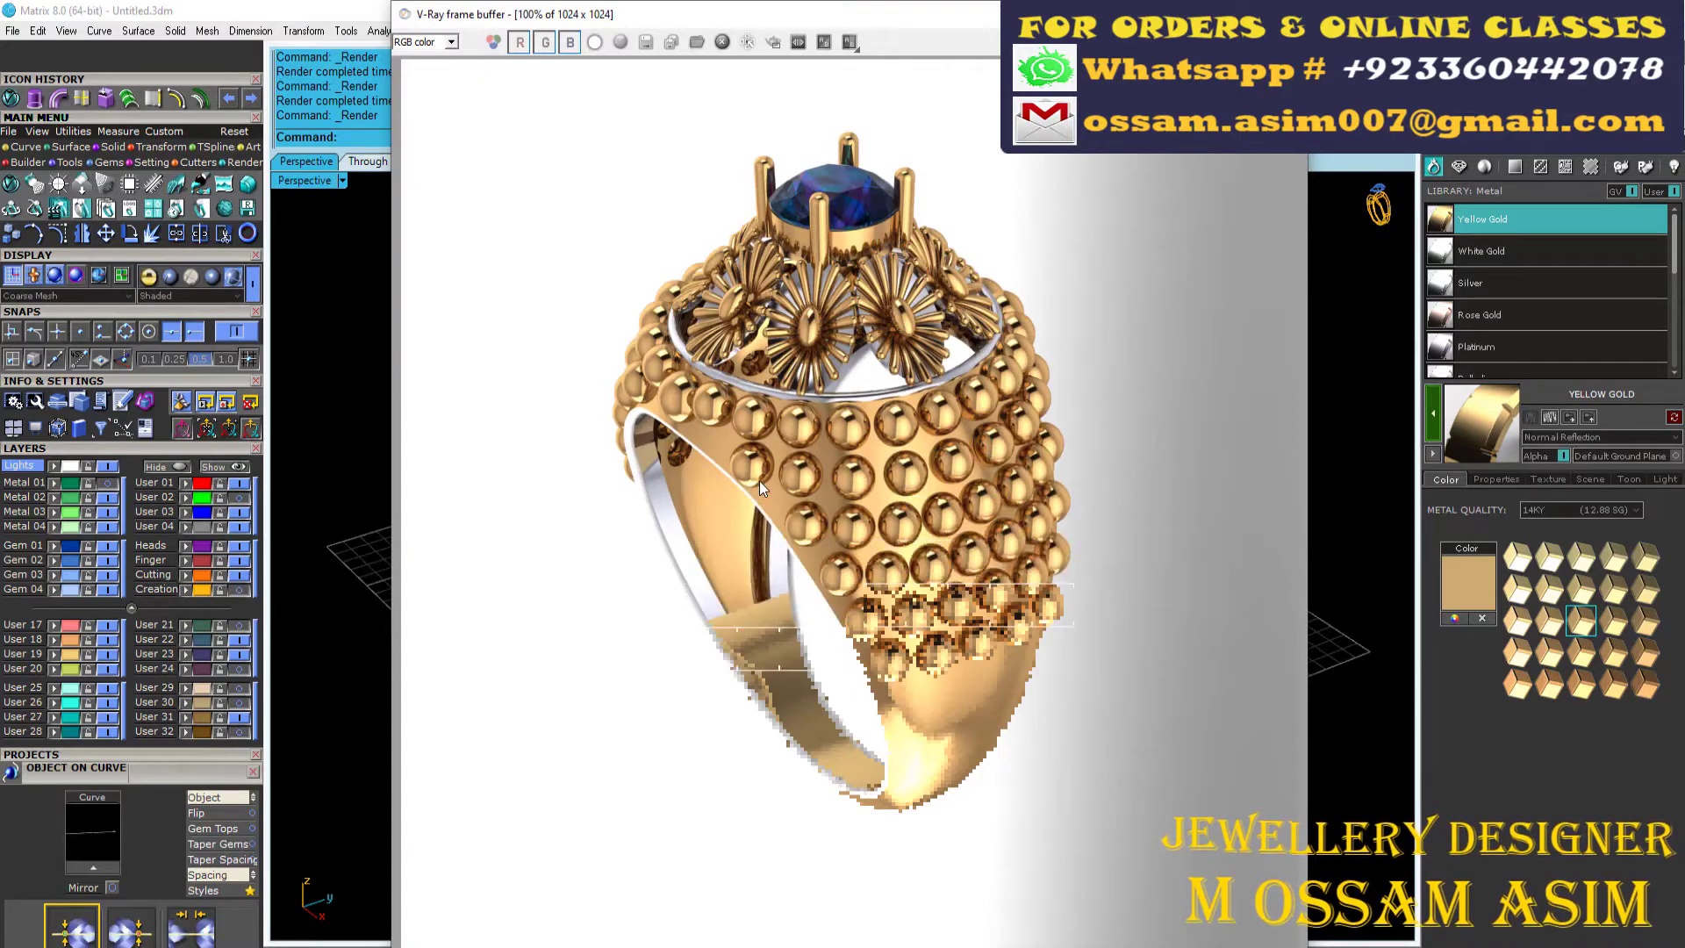
left_click(665, 65)
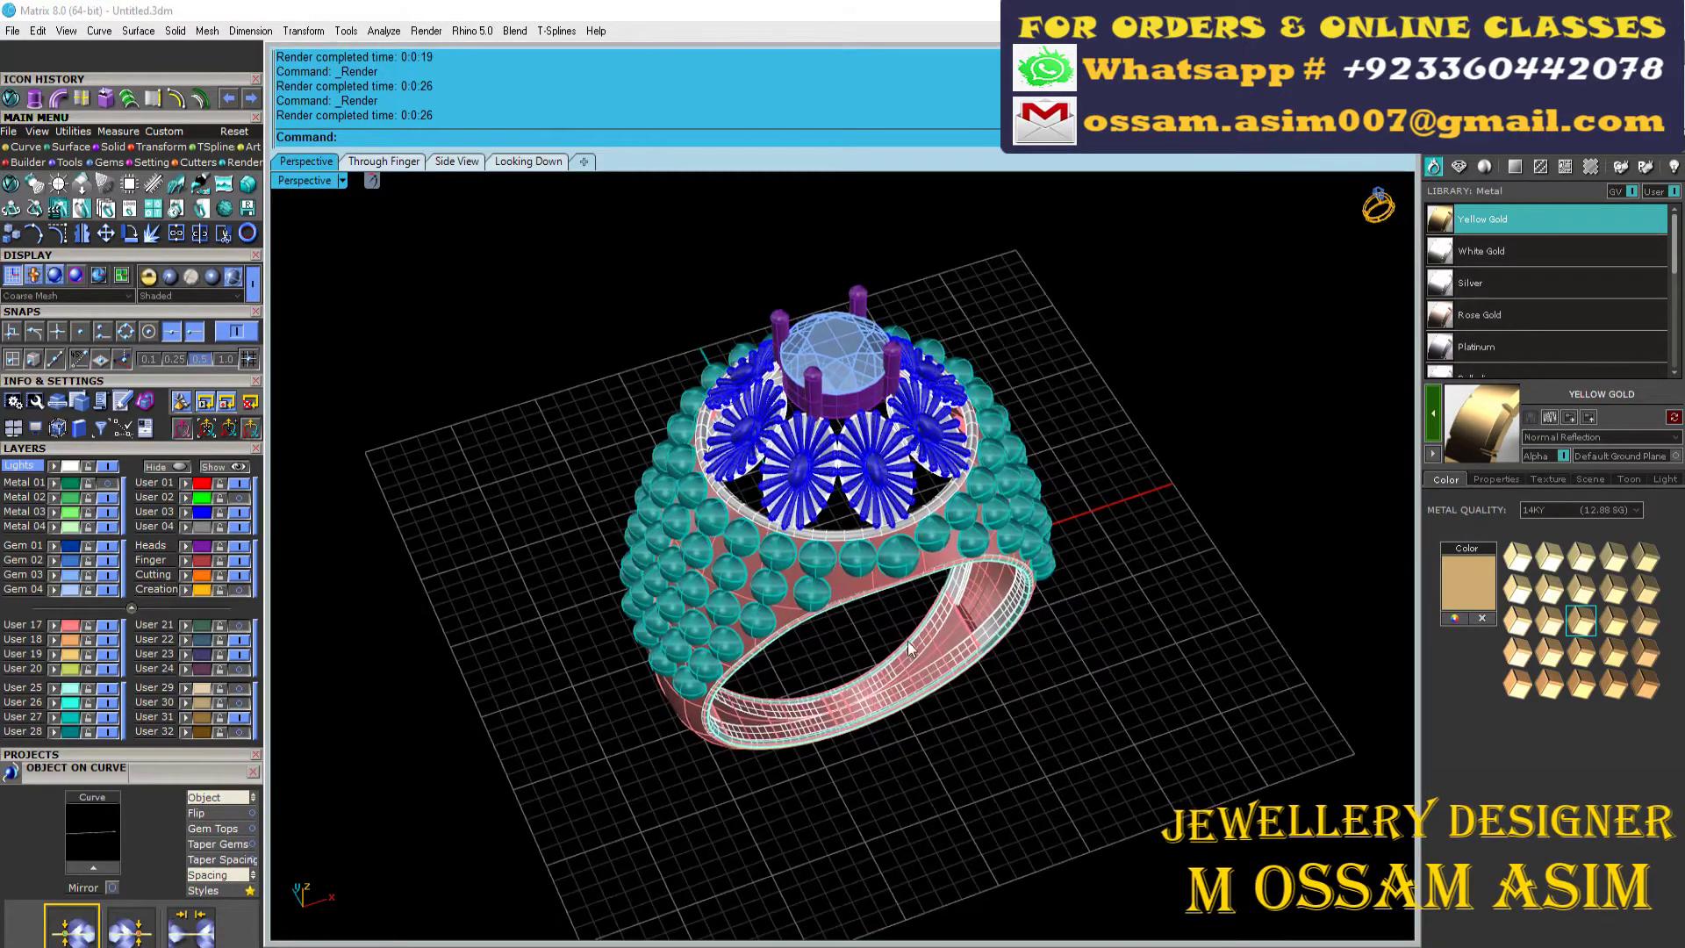
right_click(908, 641)
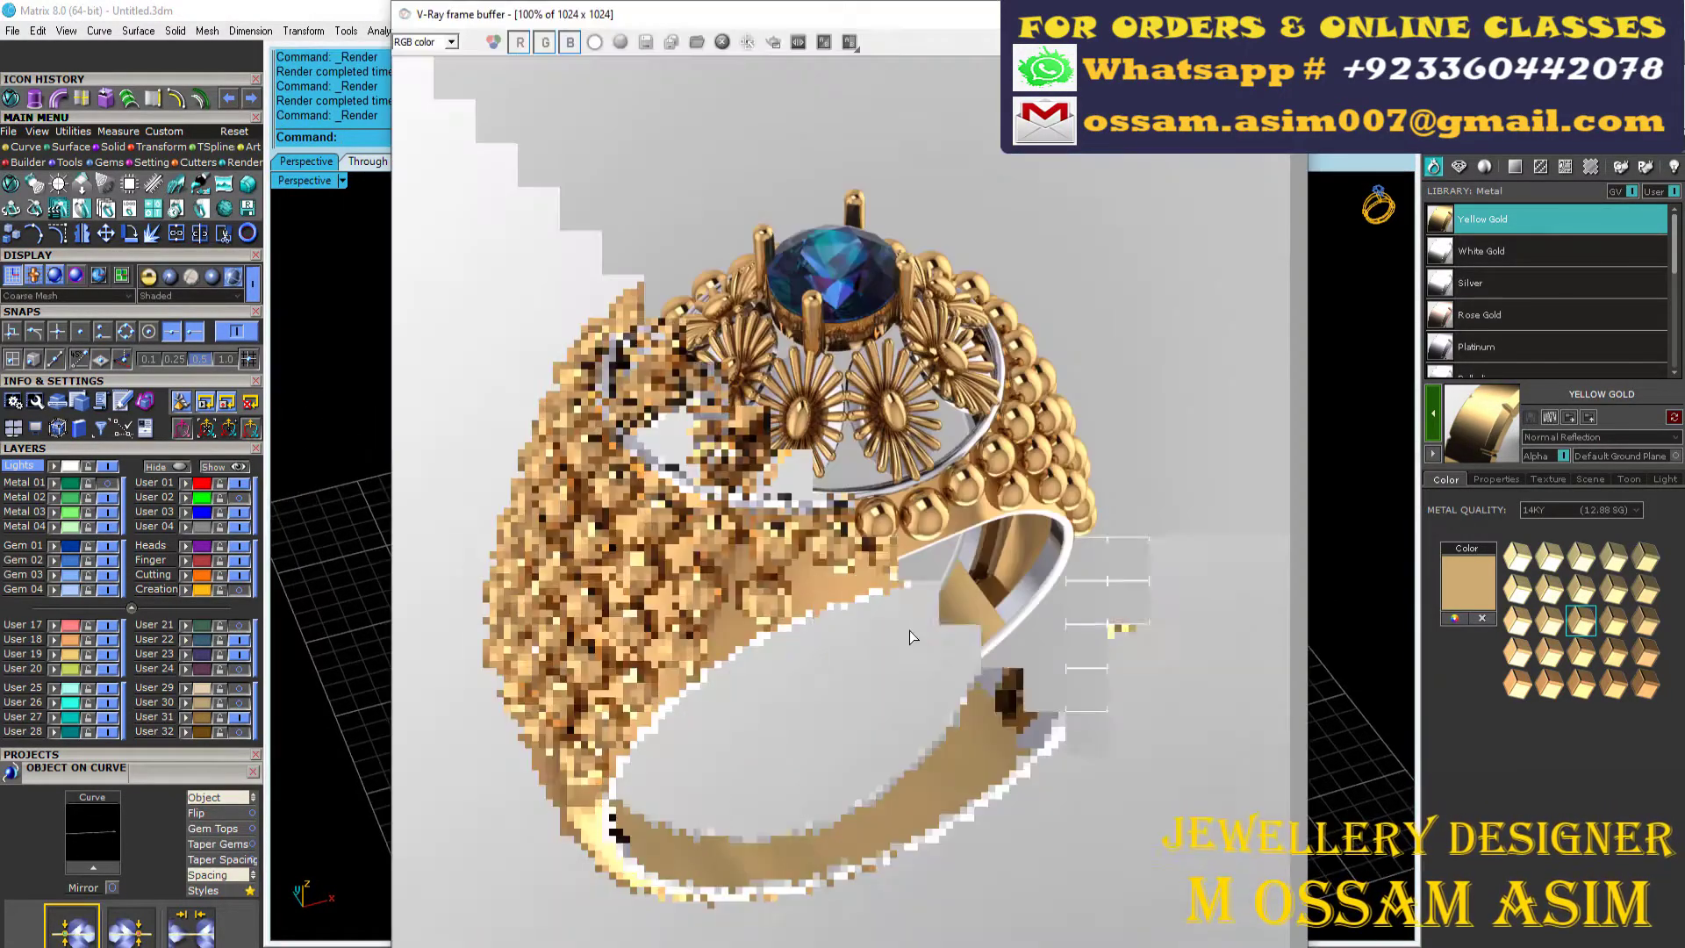